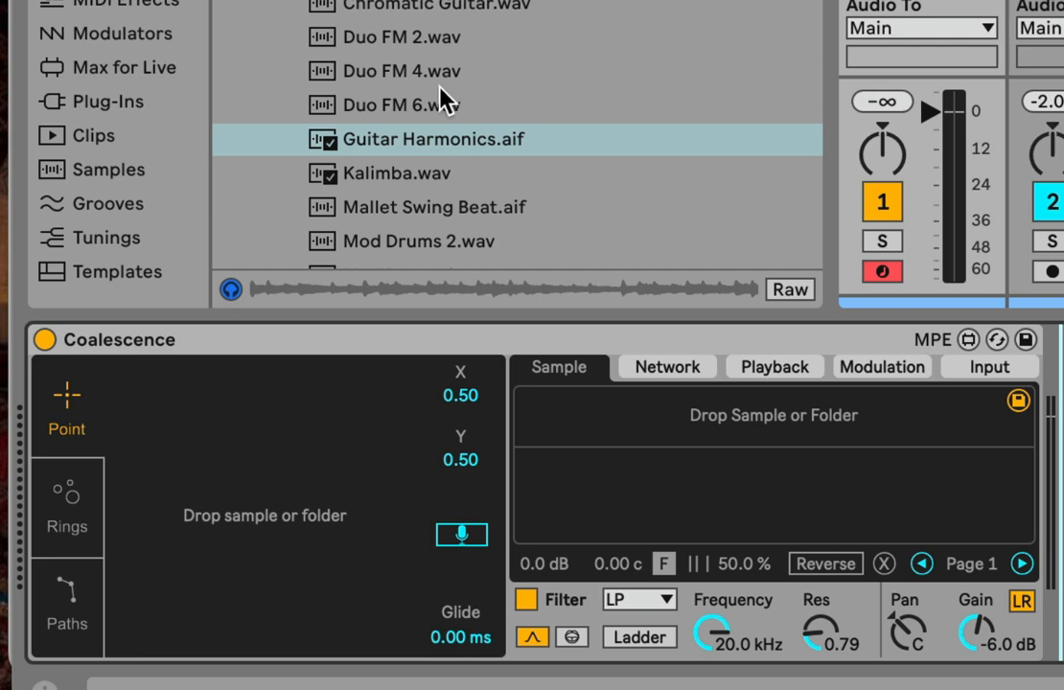
Step: Load Guitar Harmonics.aif into Coalescence and audition its slices by moving the point across the map to X 0.00, Y 0.49
click(410, 144)
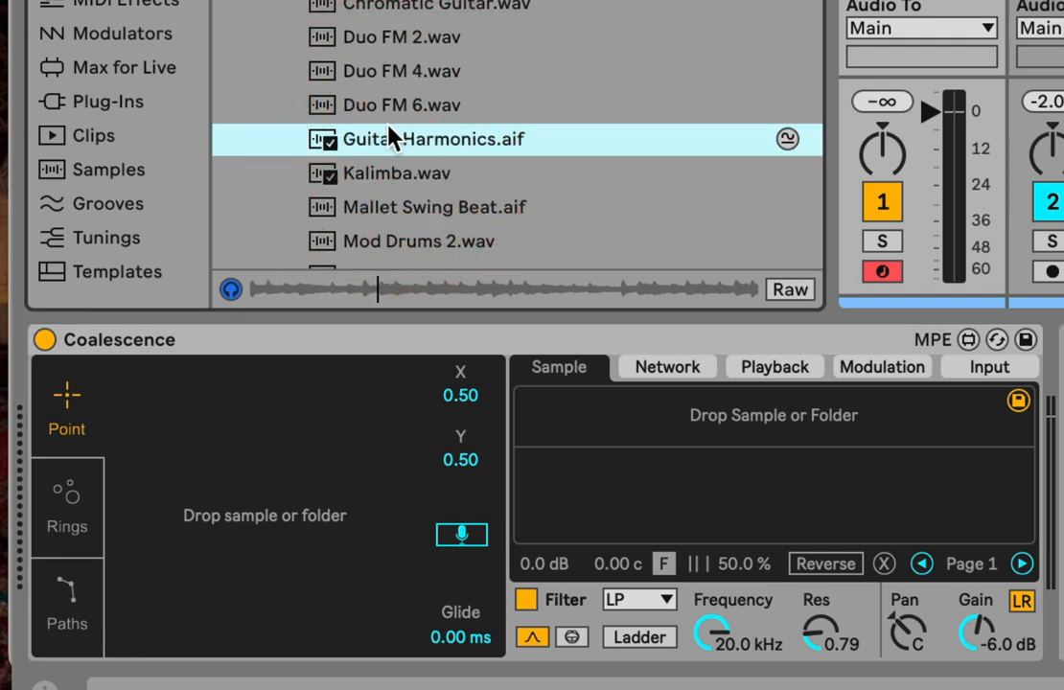
drag(390, 138, 318, 499)
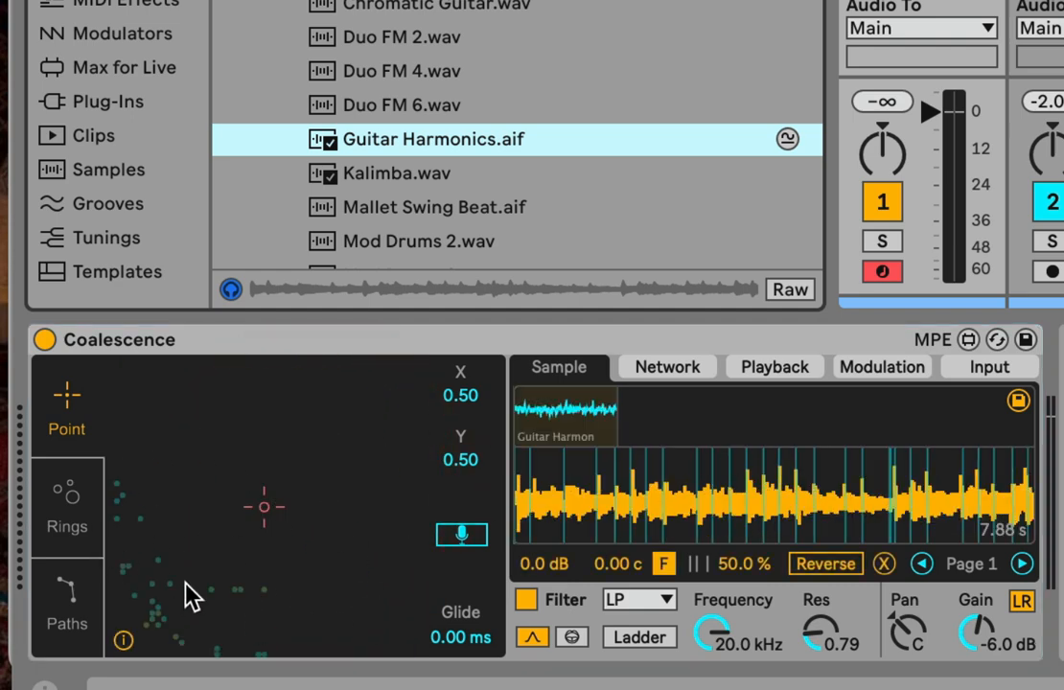
mouse_move(183, 579)
mouse_down()
mouse_move(109, 489)
mouse_move(233, 632)
mouse_move(189, 618)
mouse_move(178, 587)
mouse_up()
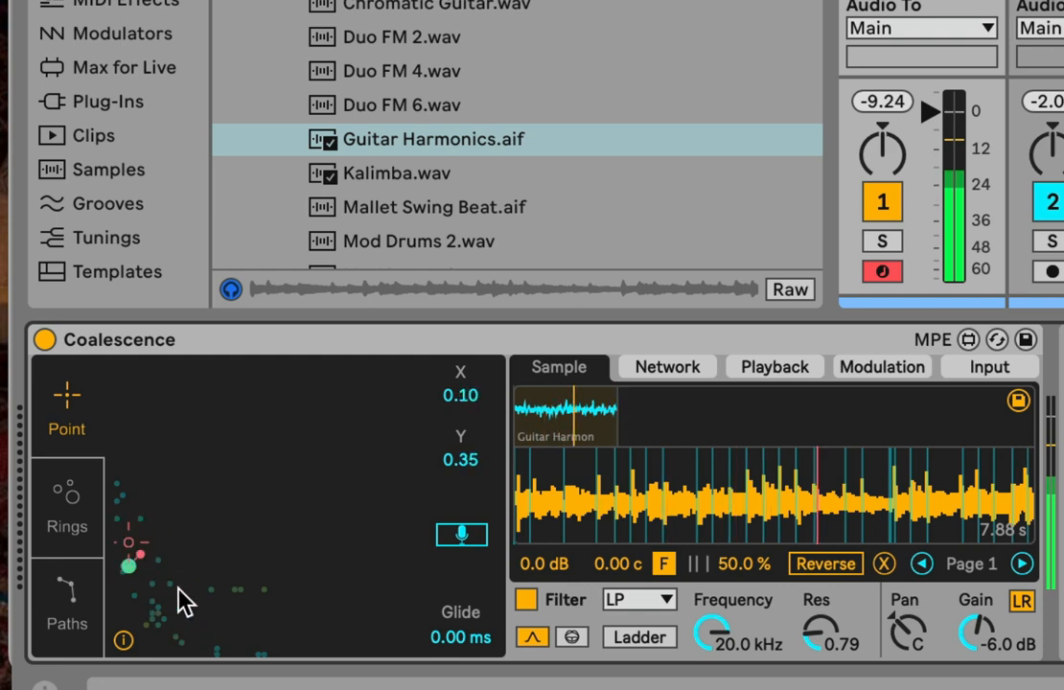
drag(277, 551, 64, 504)
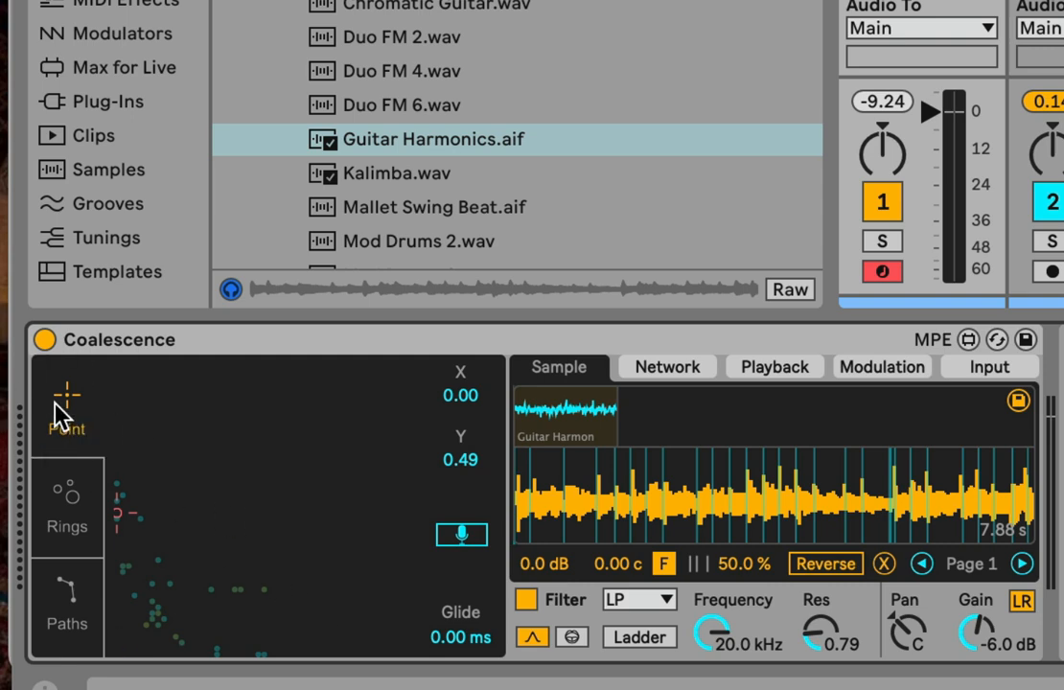
Step: Look at the Rings and Paths modes of the slice map and return to Point mode
click(70, 535)
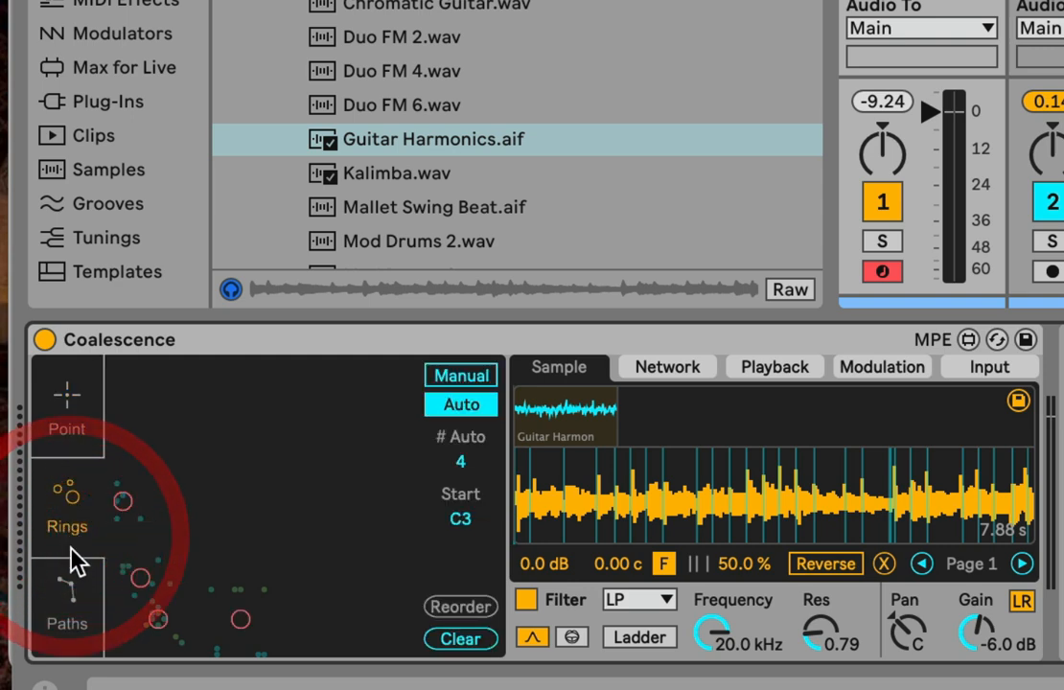
click(84, 630)
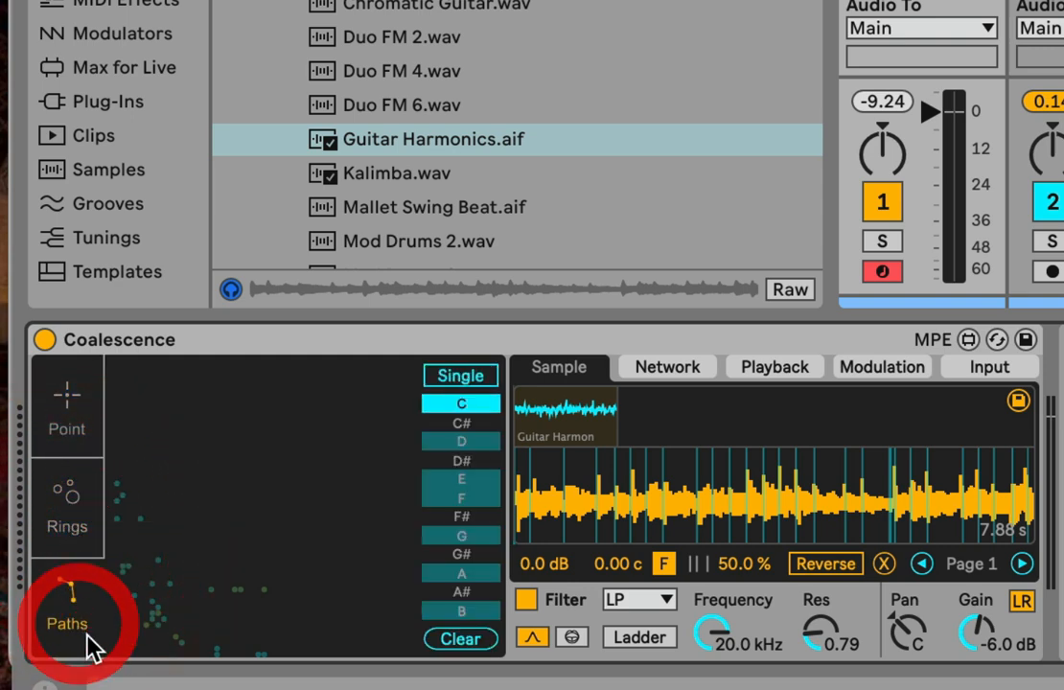
click(83, 499)
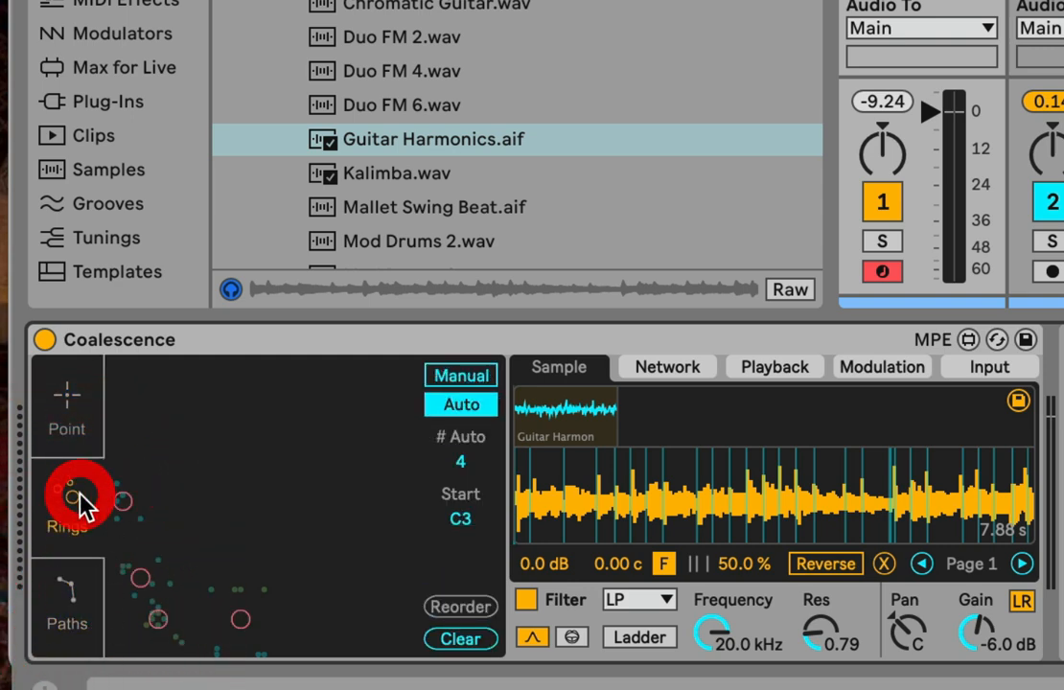
click(69, 423)
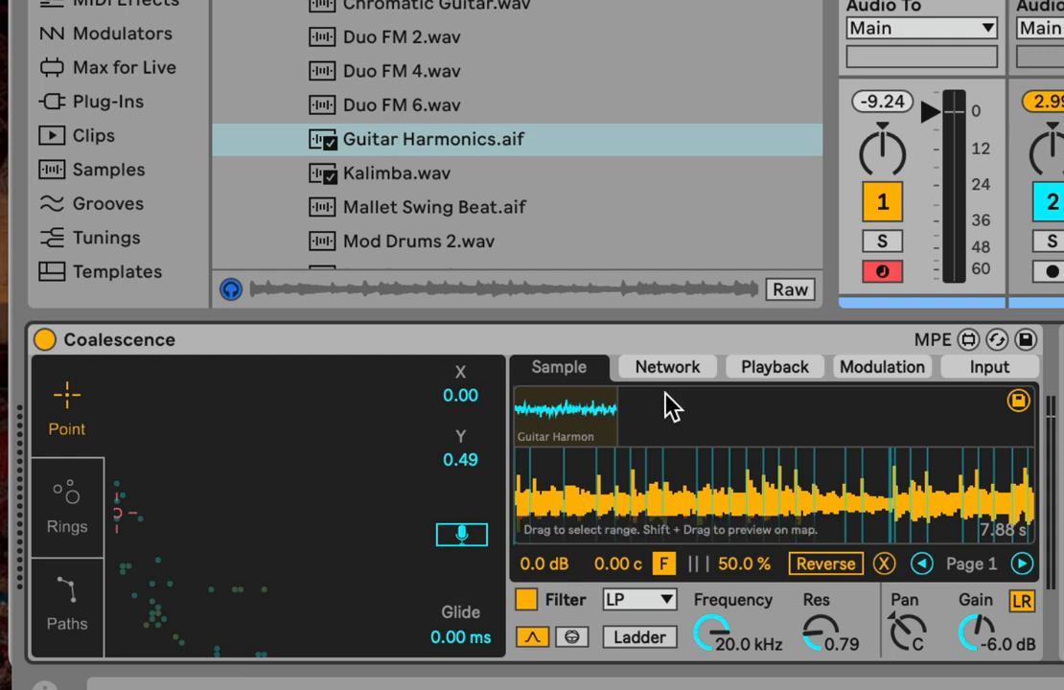
Step: Compare the mode-specific Playback options of Point, Rings and Paths, ending in Point mode
click(776, 368)
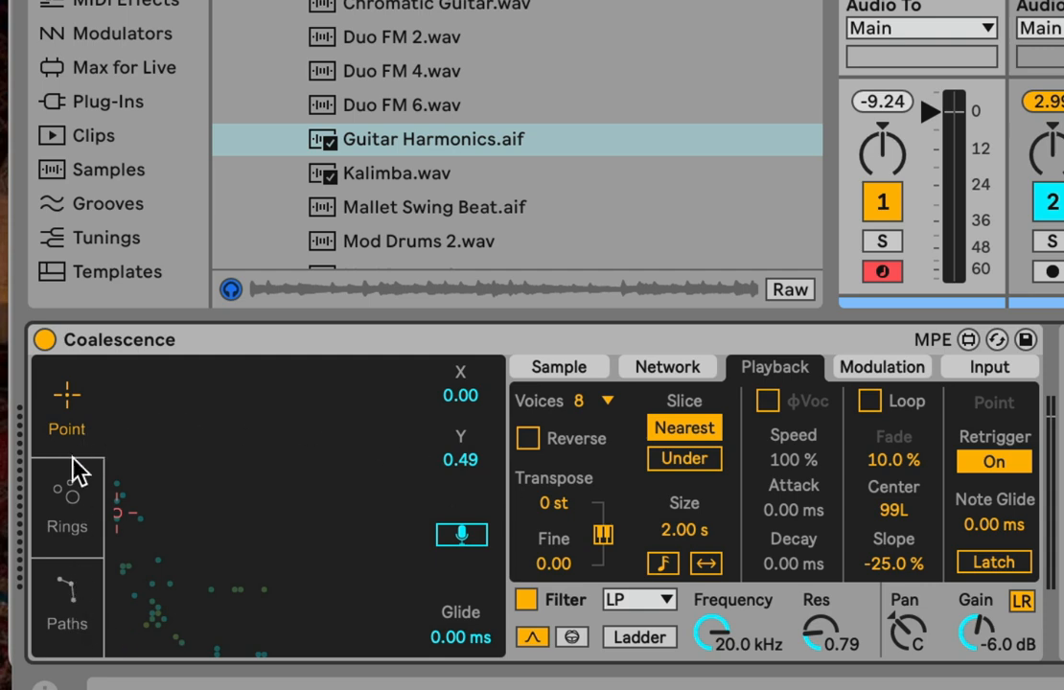
click(67, 513)
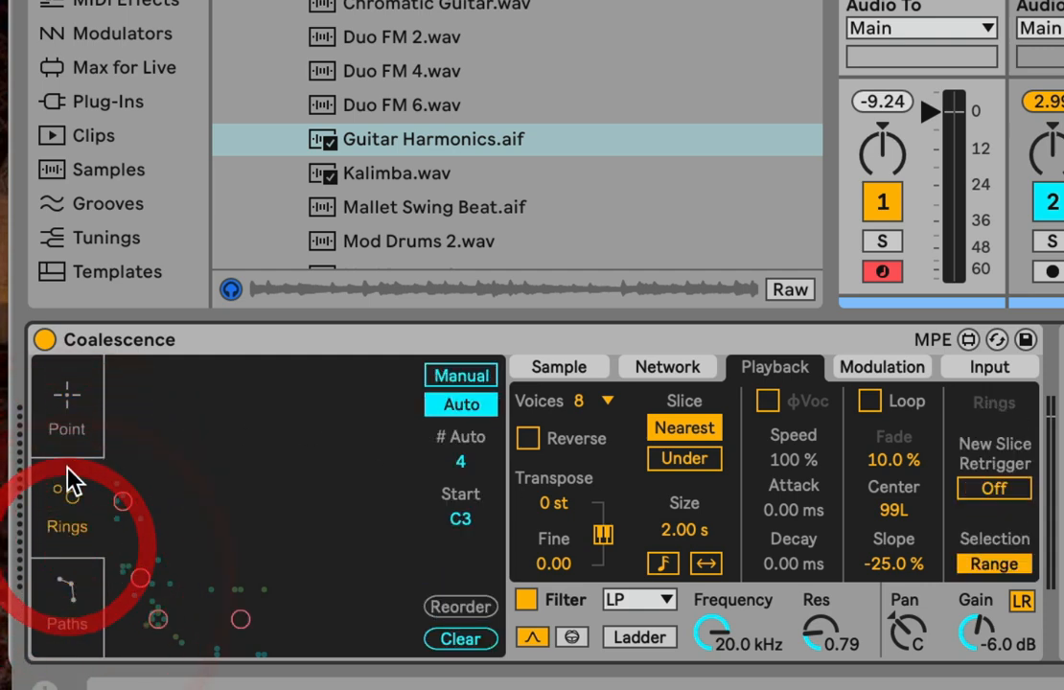
click(68, 431)
click(67, 508)
click(67, 602)
click(67, 508)
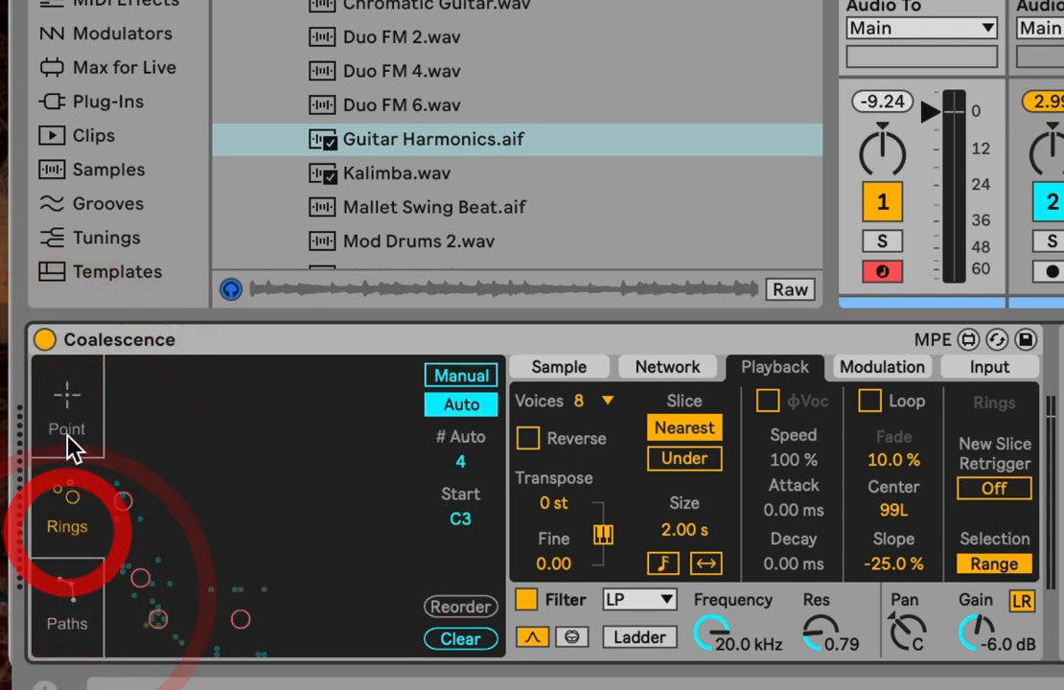
click(67, 427)
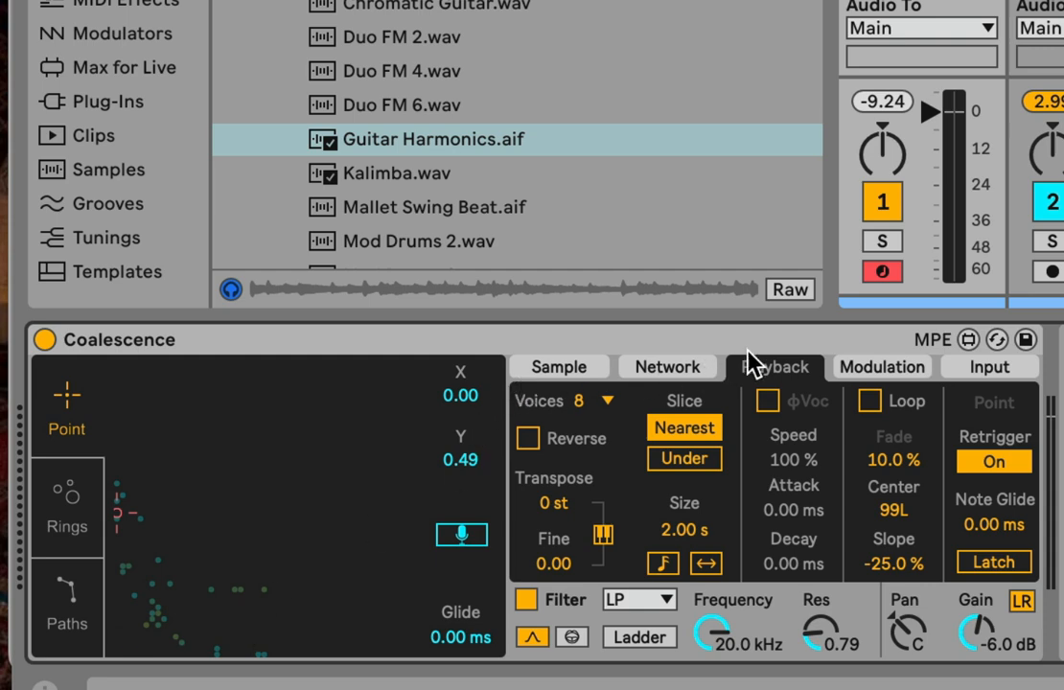
Step: Show the sample waveform and move the playback point on the slice map to X 0.17, Y 0.27
click(561, 369)
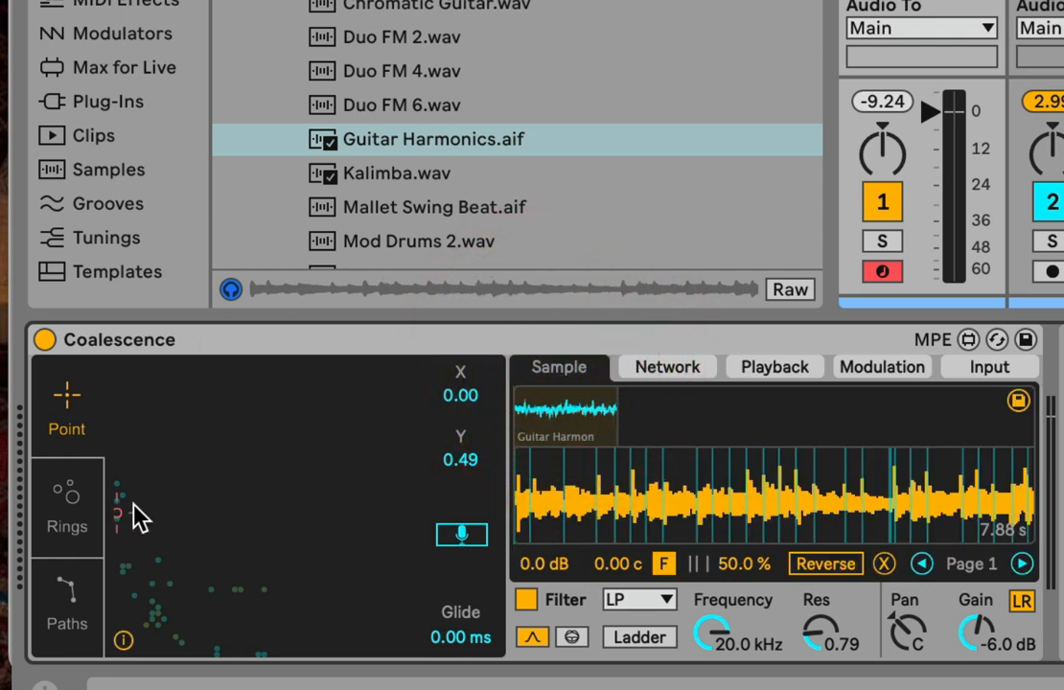
drag(149, 522, 140, 483)
drag(154, 535, 169, 583)
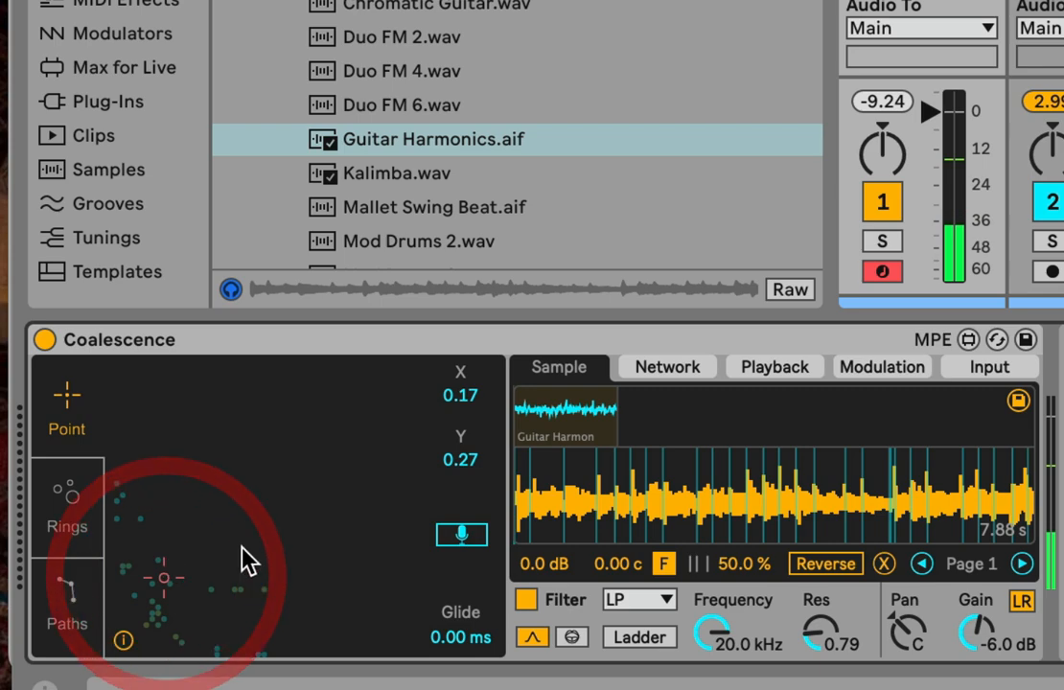
Step: Enable the Network Preview option and move the playback point on the map to X 0.20, Y 0.29
click(682, 368)
click(949, 403)
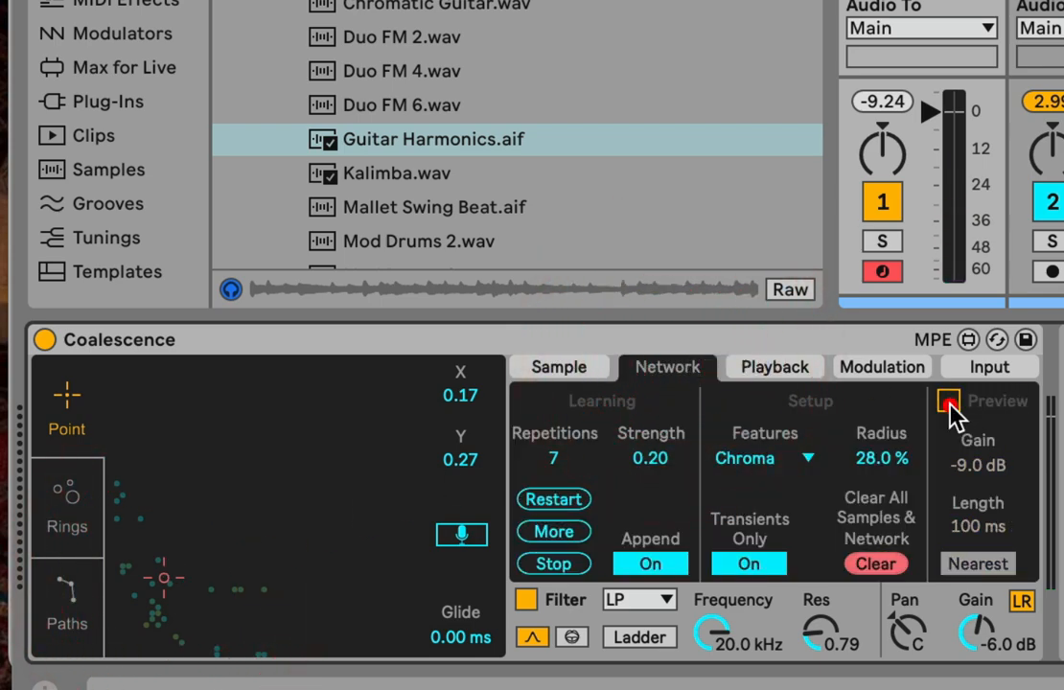
click(565, 368)
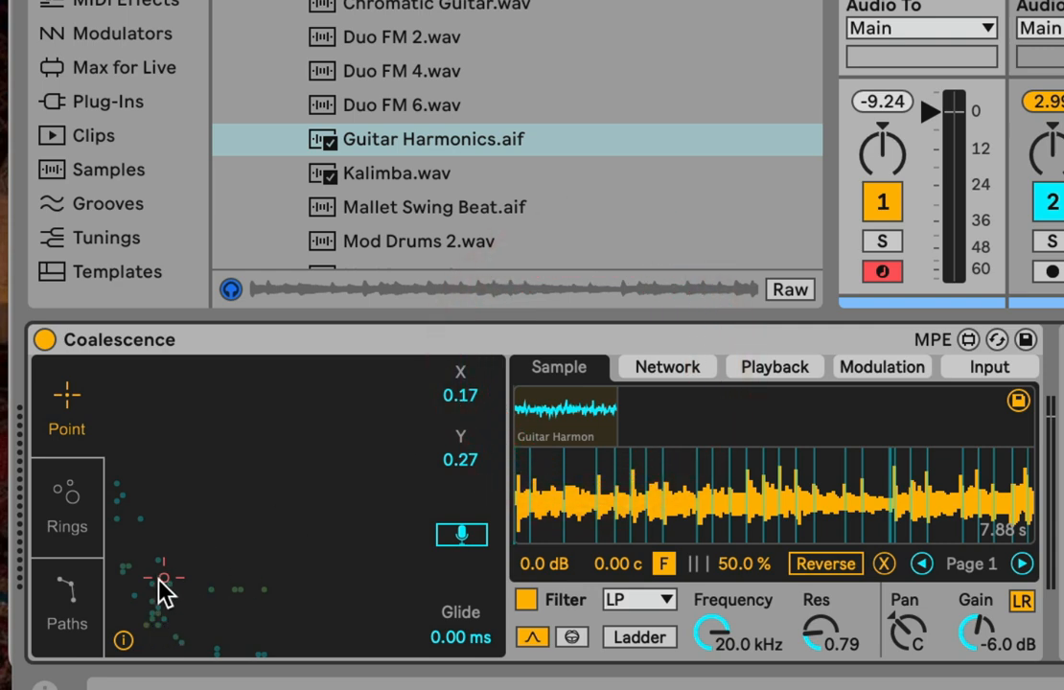
mouse_move(164, 576)
mouse_down()
mouse_move(209, 632)
mouse_move(209, 561)
mouse_move(198, 547)
mouse_move(173, 565)
mouse_up()
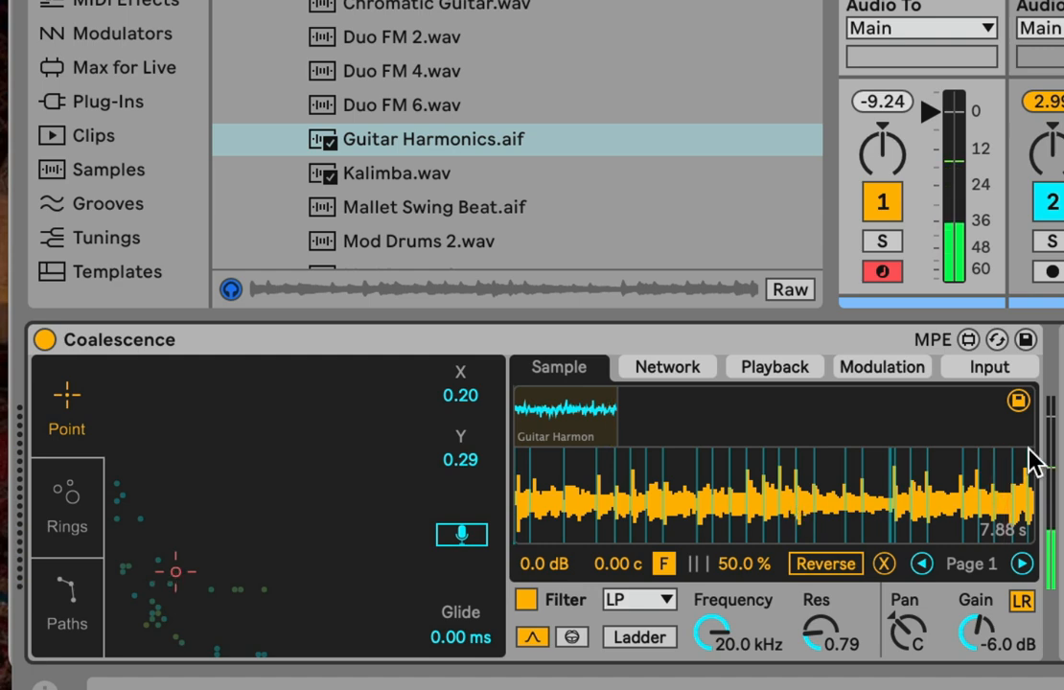
Step: Check the Playback settings, reset the second track's peak level and bring back the sample waveform
click(773, 370)
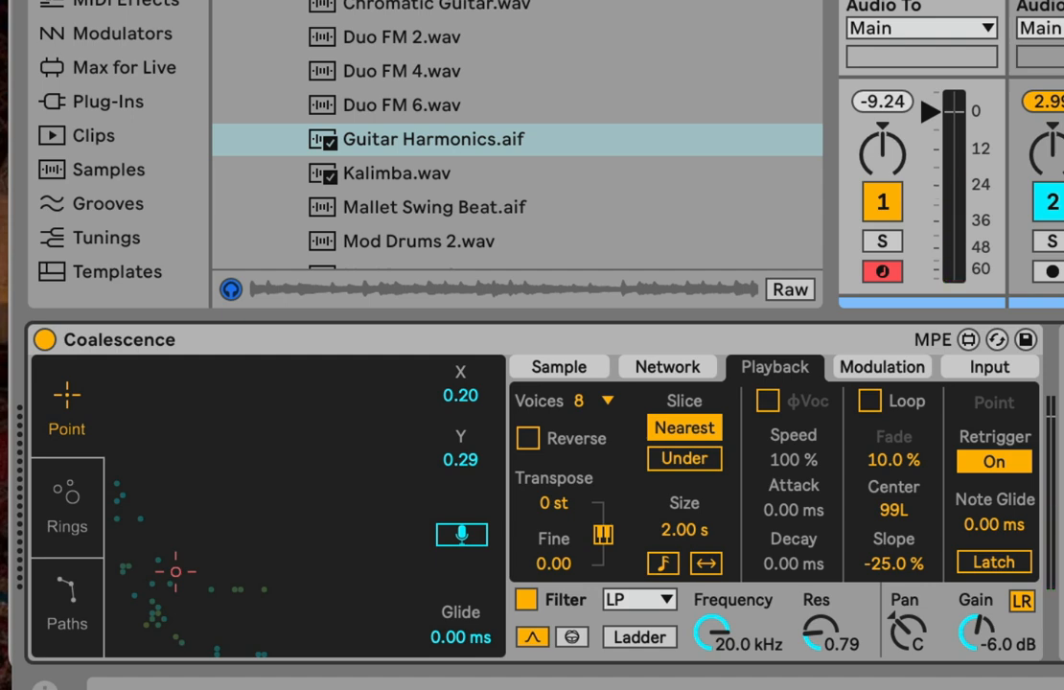
click(1056, 99)
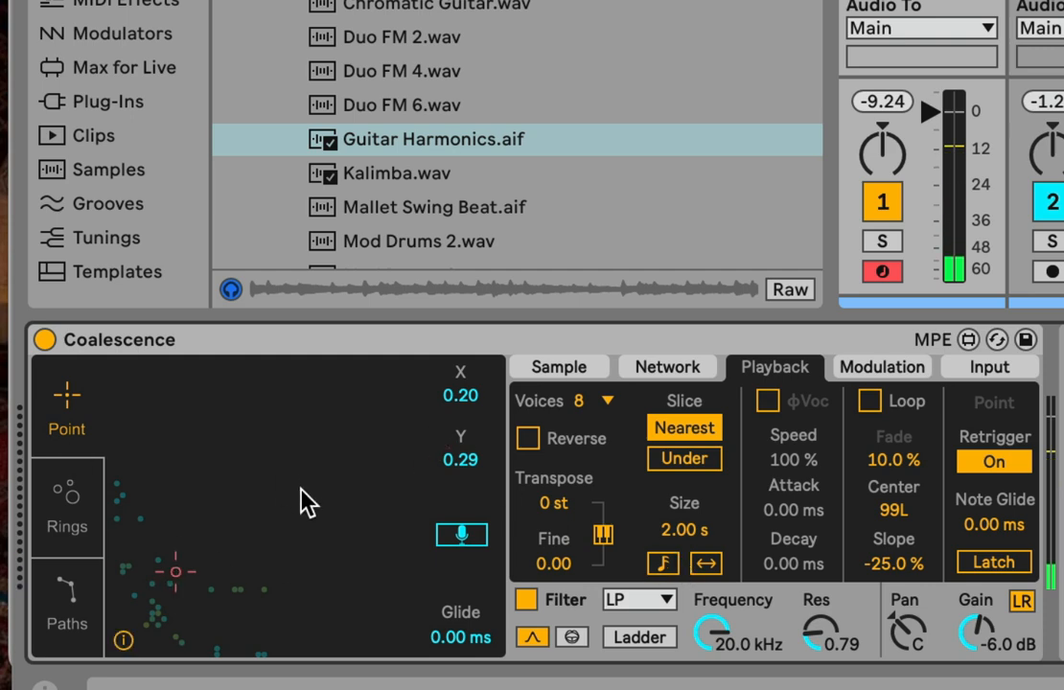
click(581, 362)
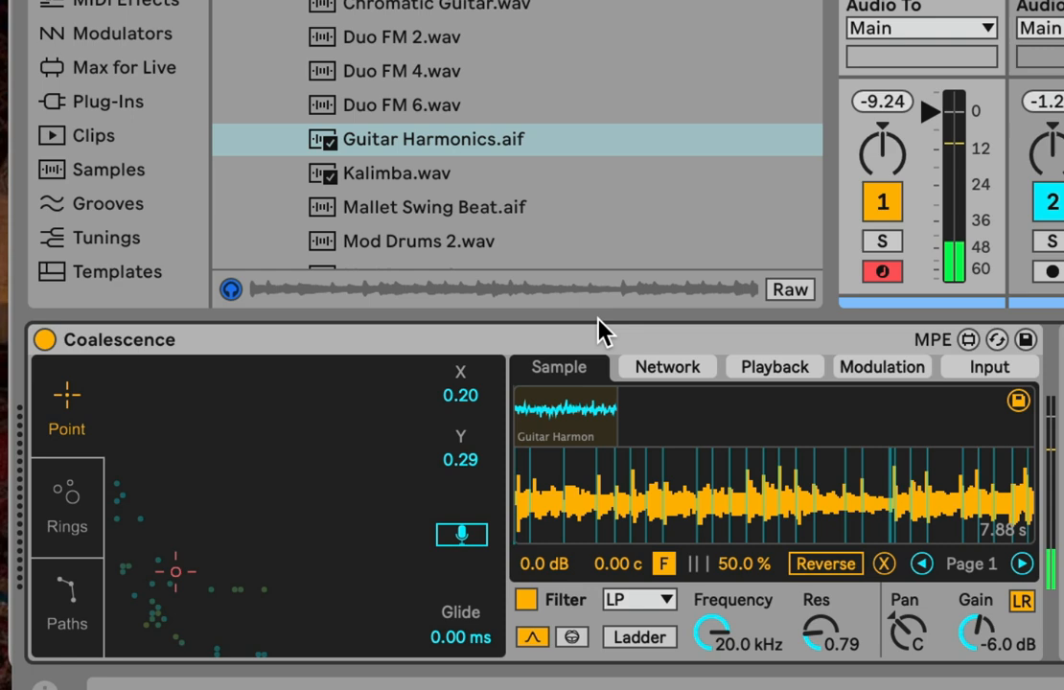
Step: Set the Playback transposition to -4 st
click(777, 368)
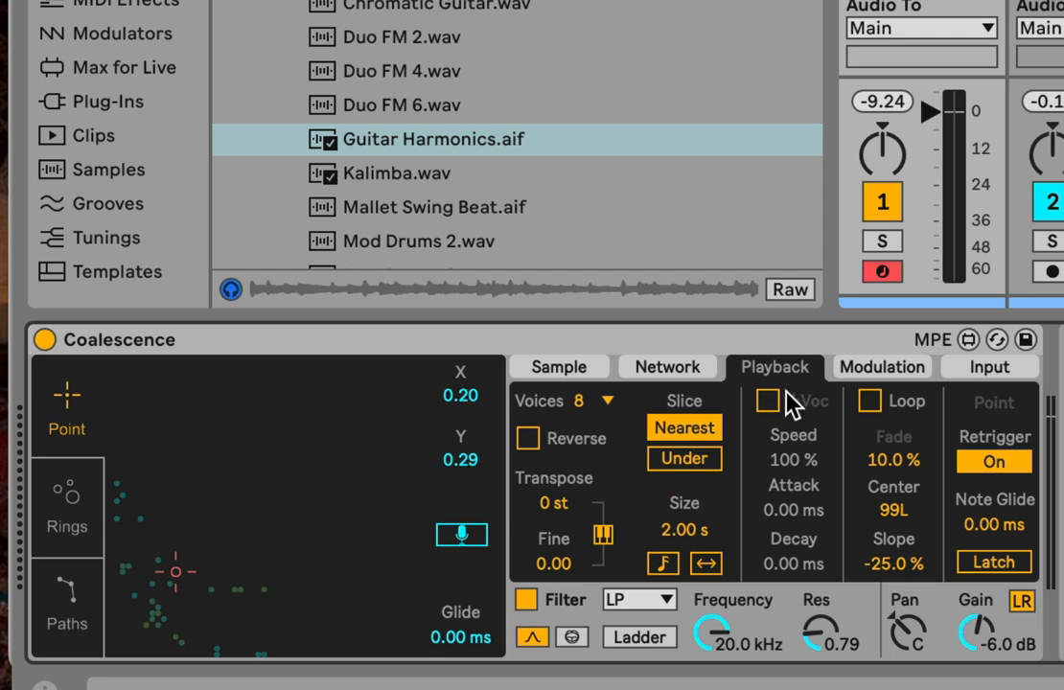
click(556, 441)
click(564, 505)
click(558, 506)
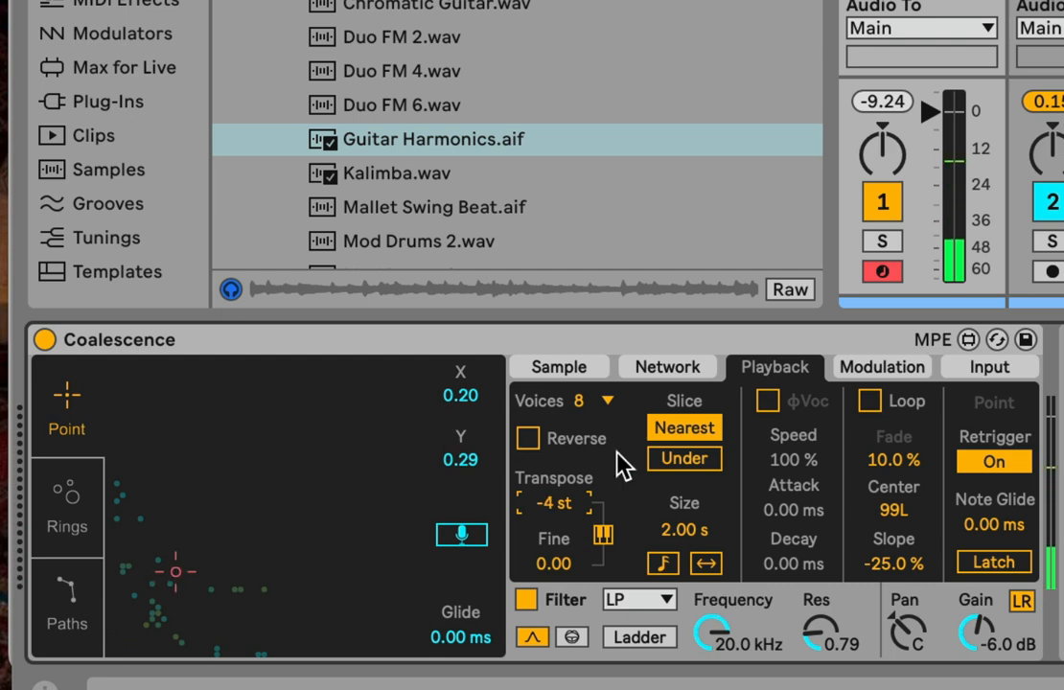
click(561, 565)
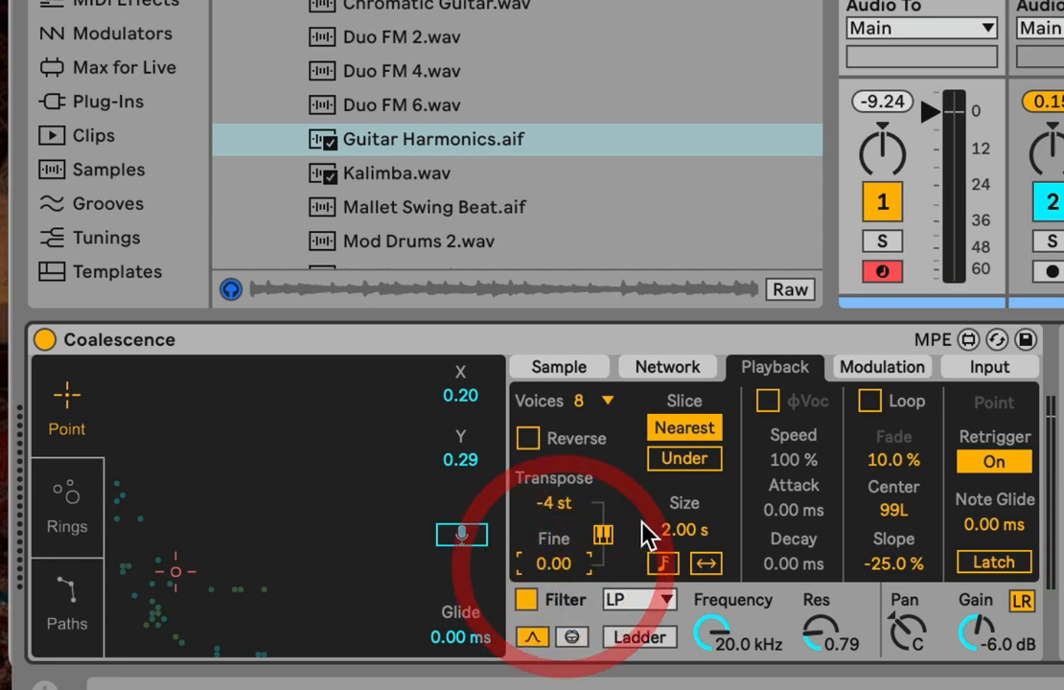
Step: Toggle the transposition's keyboard tracking repeatedly to compare note playback with and without it, ending with it on
click(605, 537)
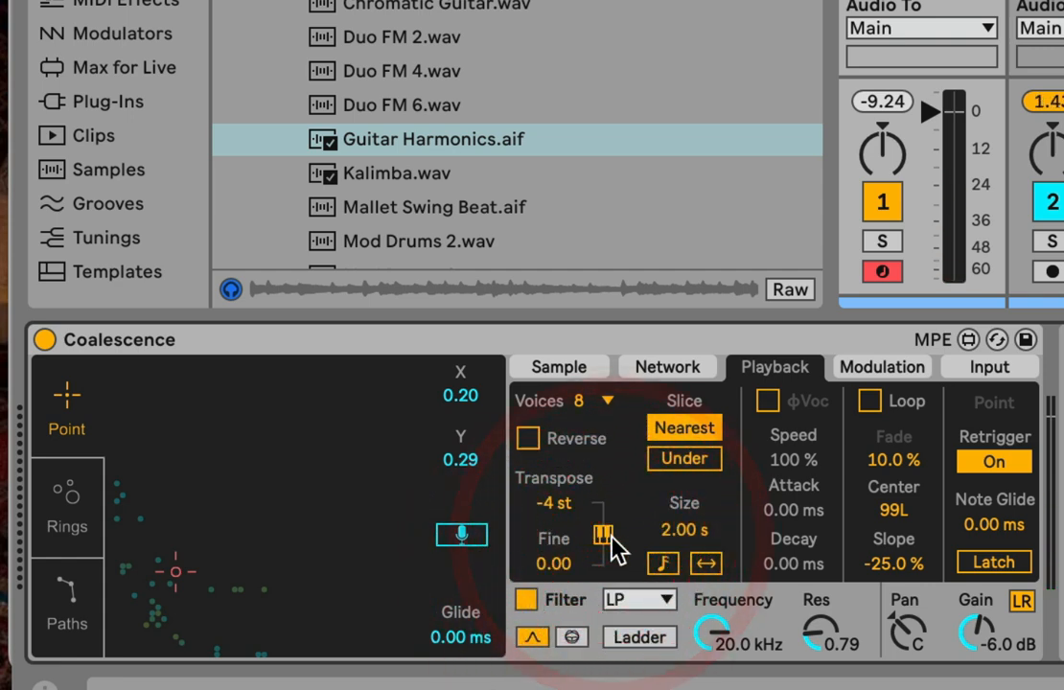
click(604, 535)
click(605, 535)
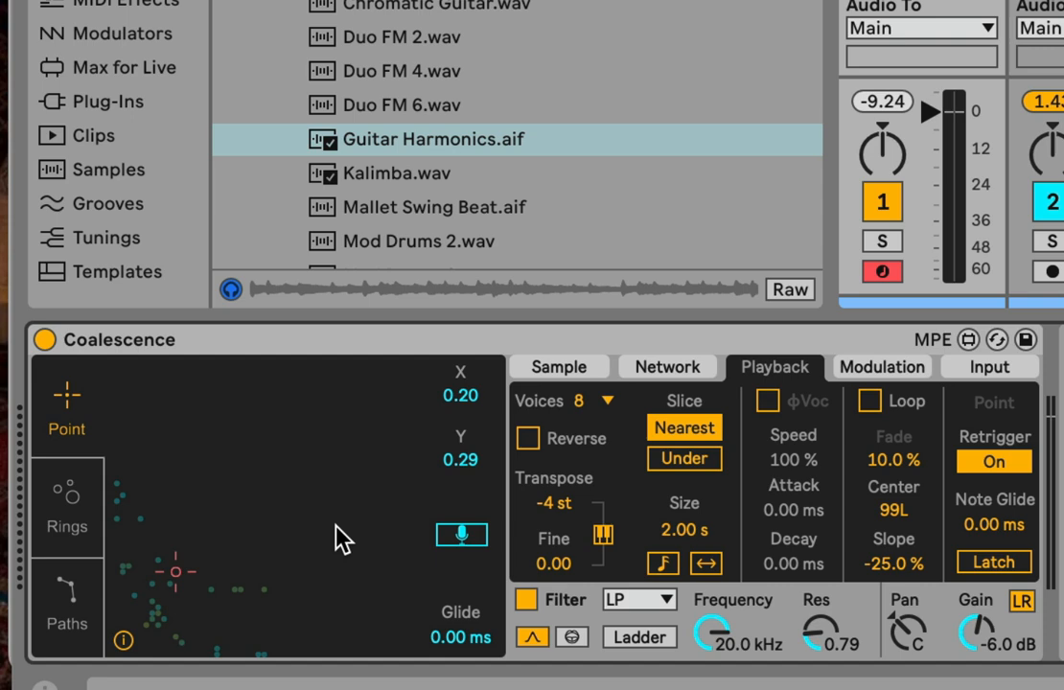
click(604, 537)
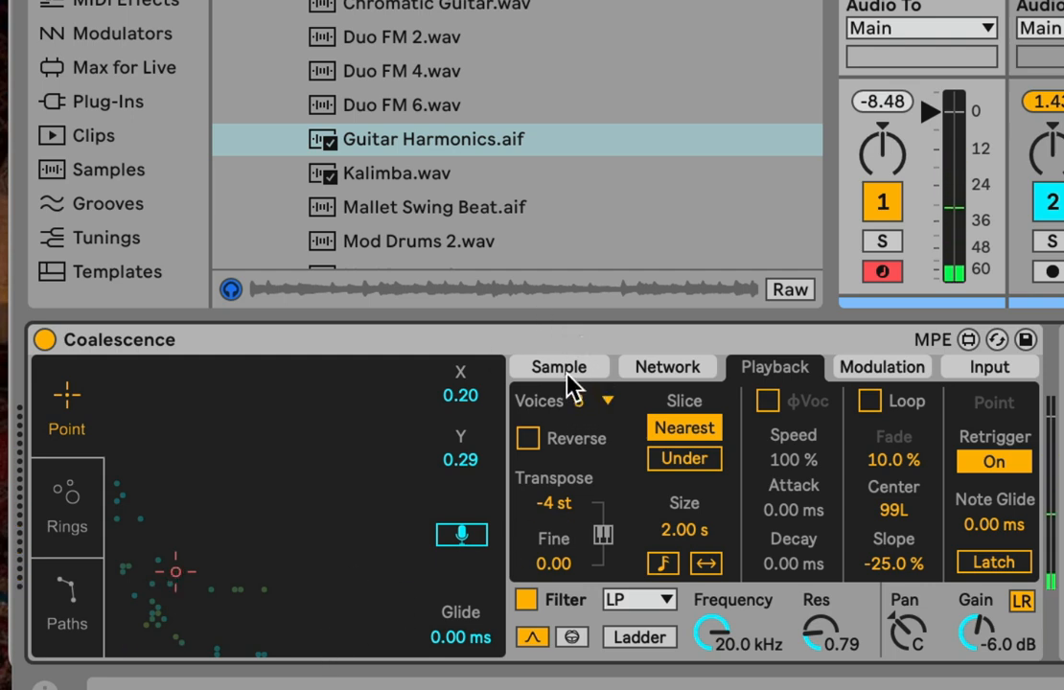
click(604, 537)
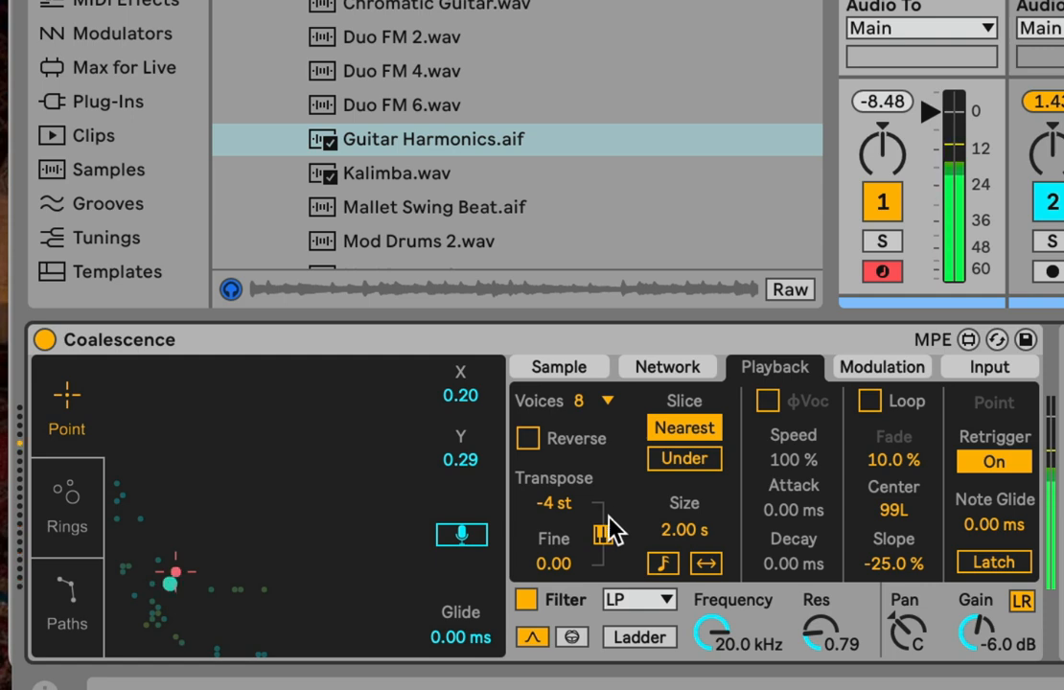
click(603, 534)
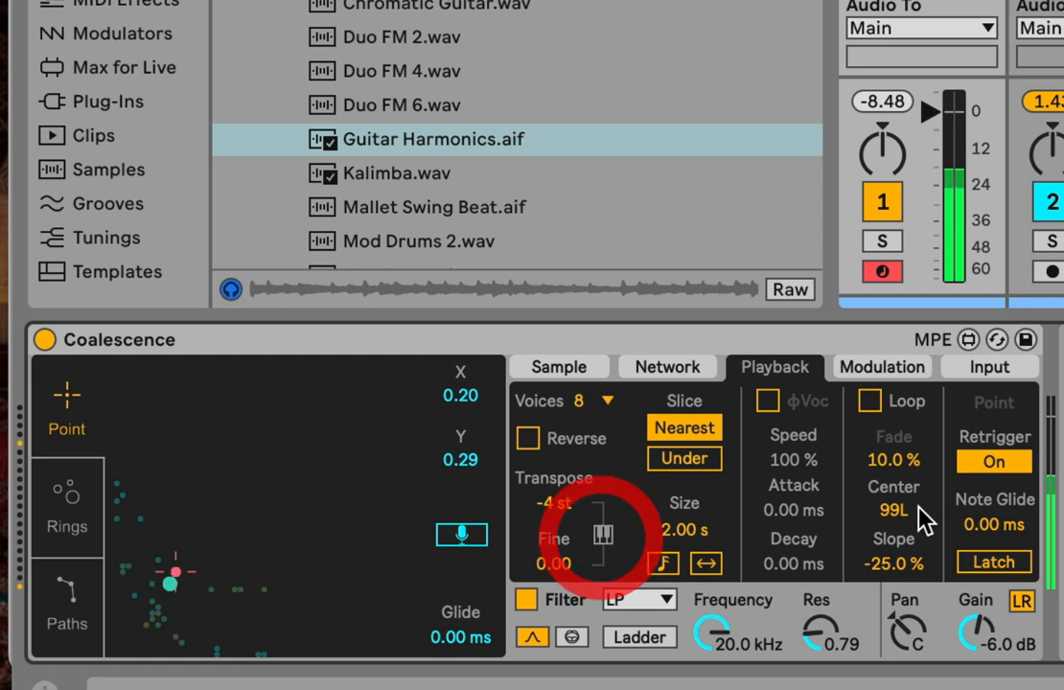
click(604, 534)
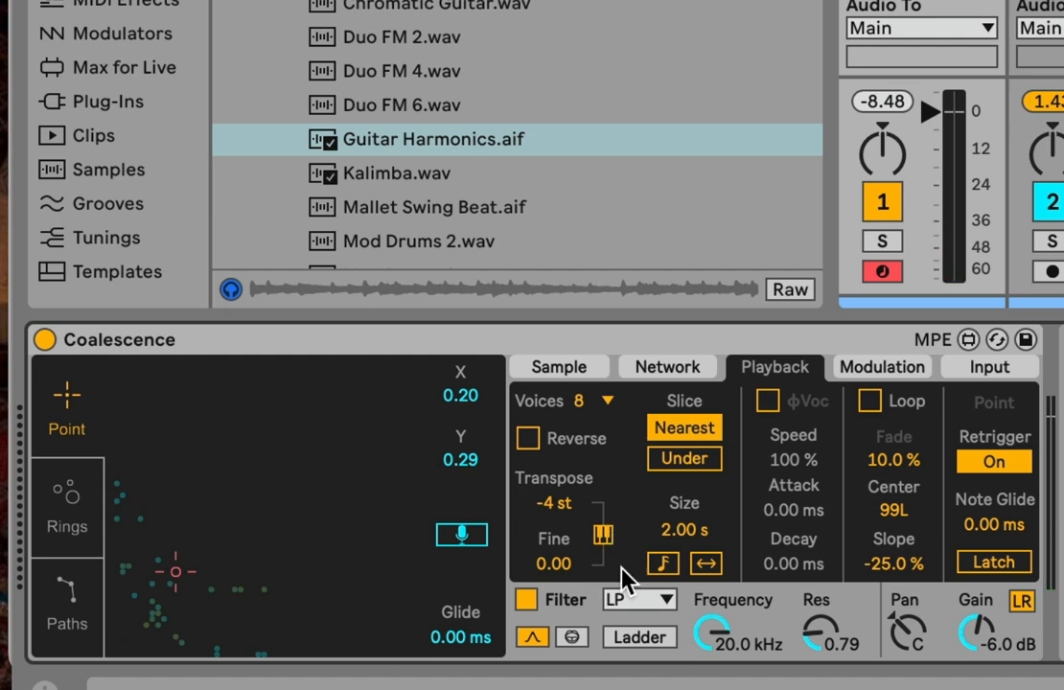
click(604, 535)
click(603, 534)
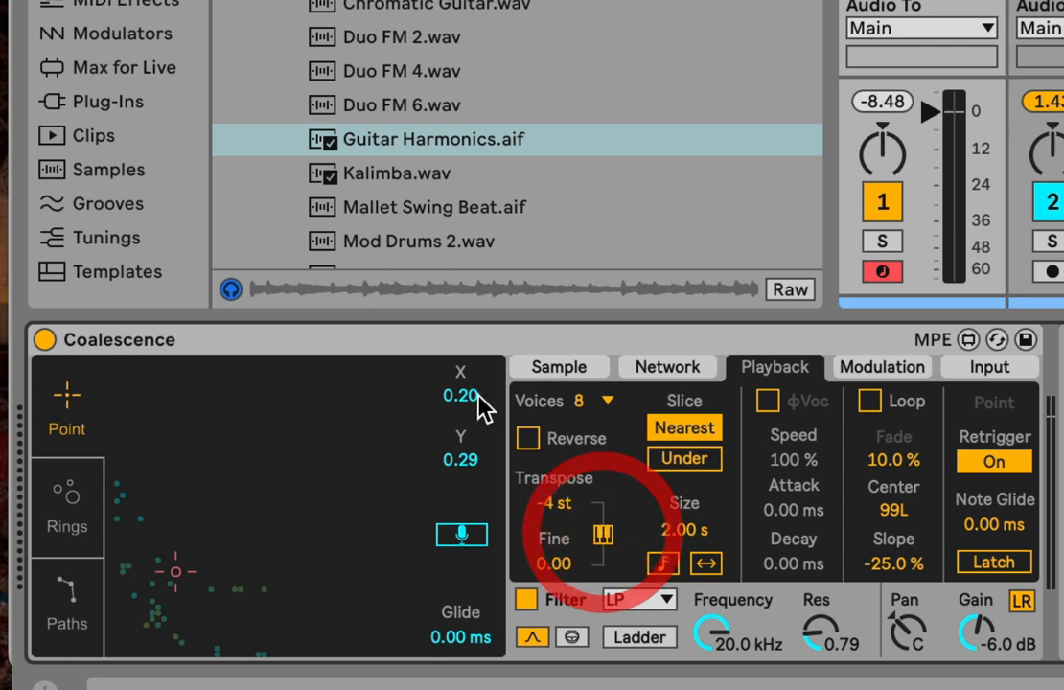
Step: Review the Input and Network settings and return to the Playback settings
click(993, 368)
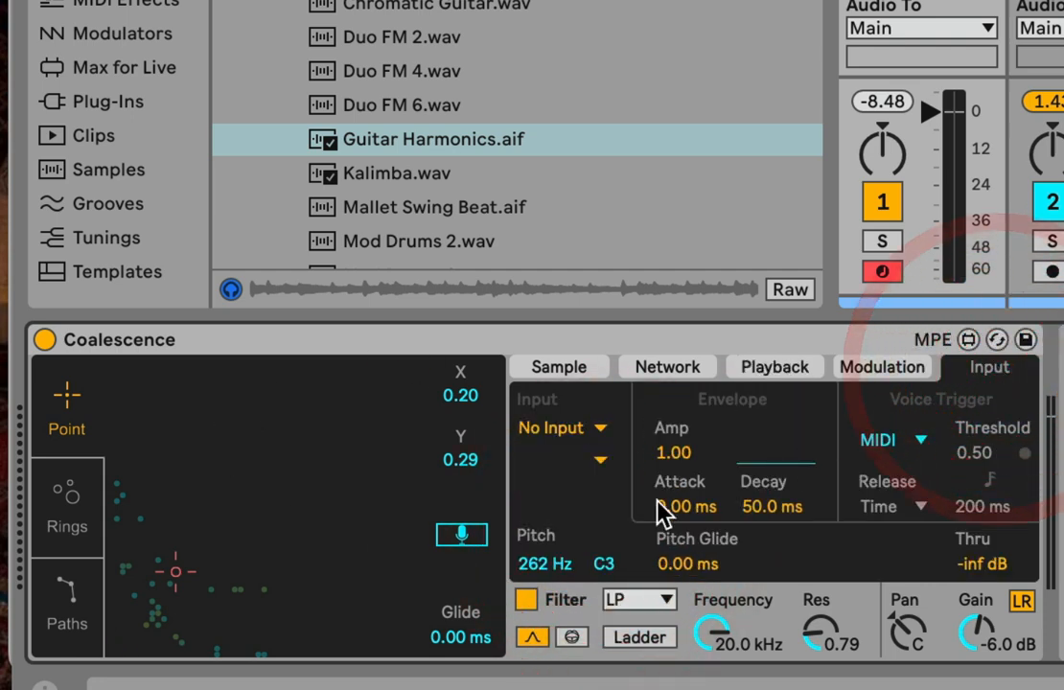
click(644, 362)
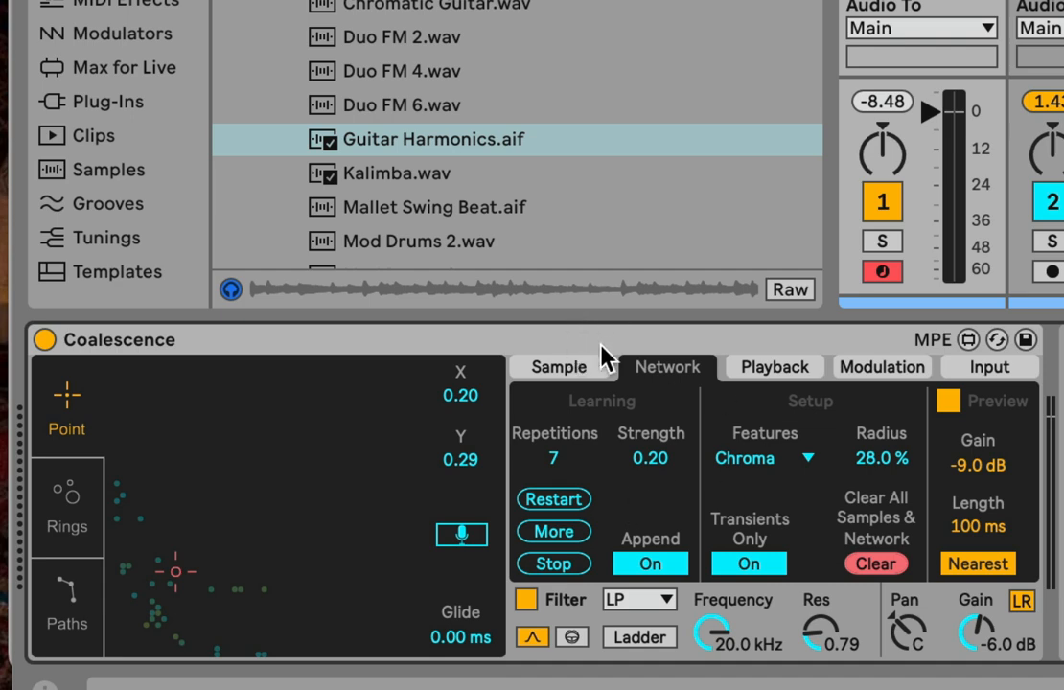
click(752, 363)
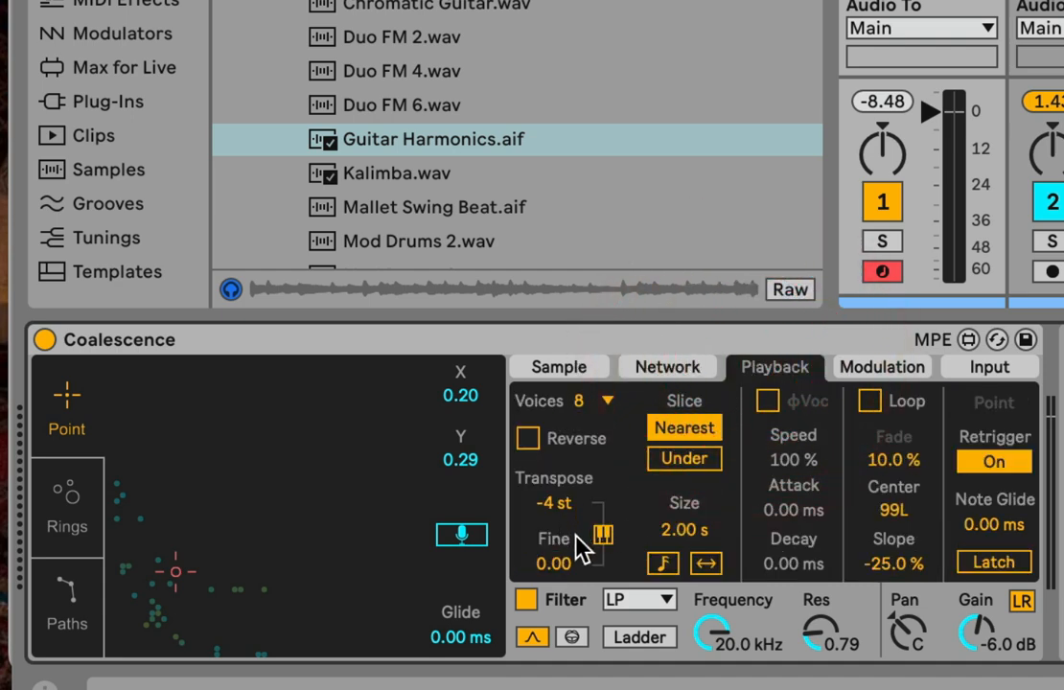
Step: Turn off keyboard tracking for the Playback transposition
click(600, 539)
click(603, 530)
click(603, 530)
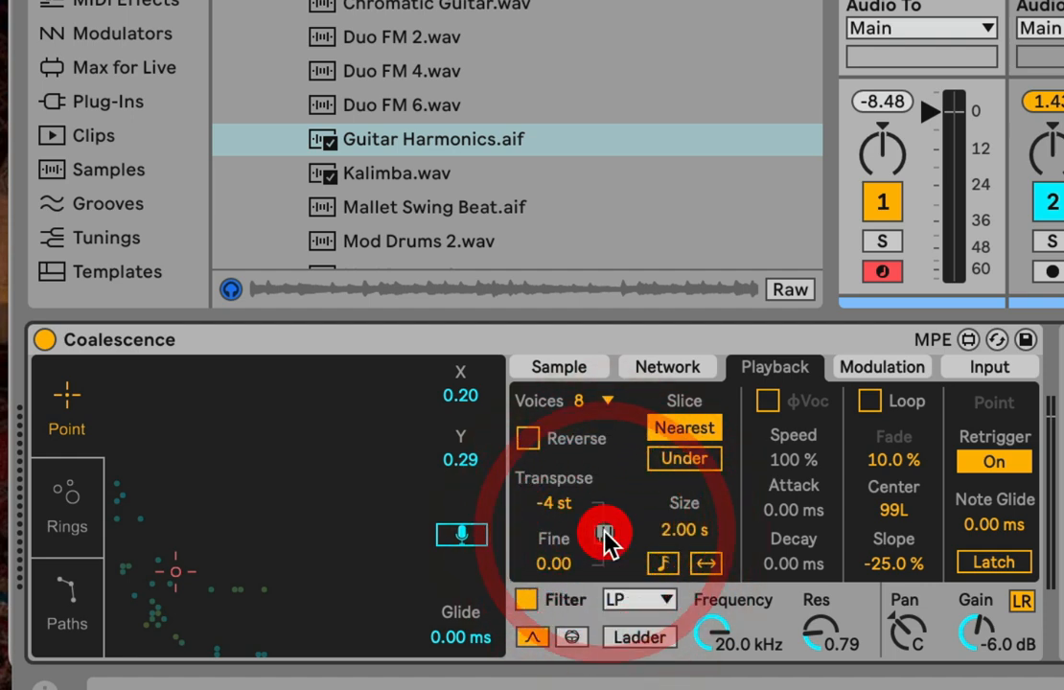
click(604, 535)
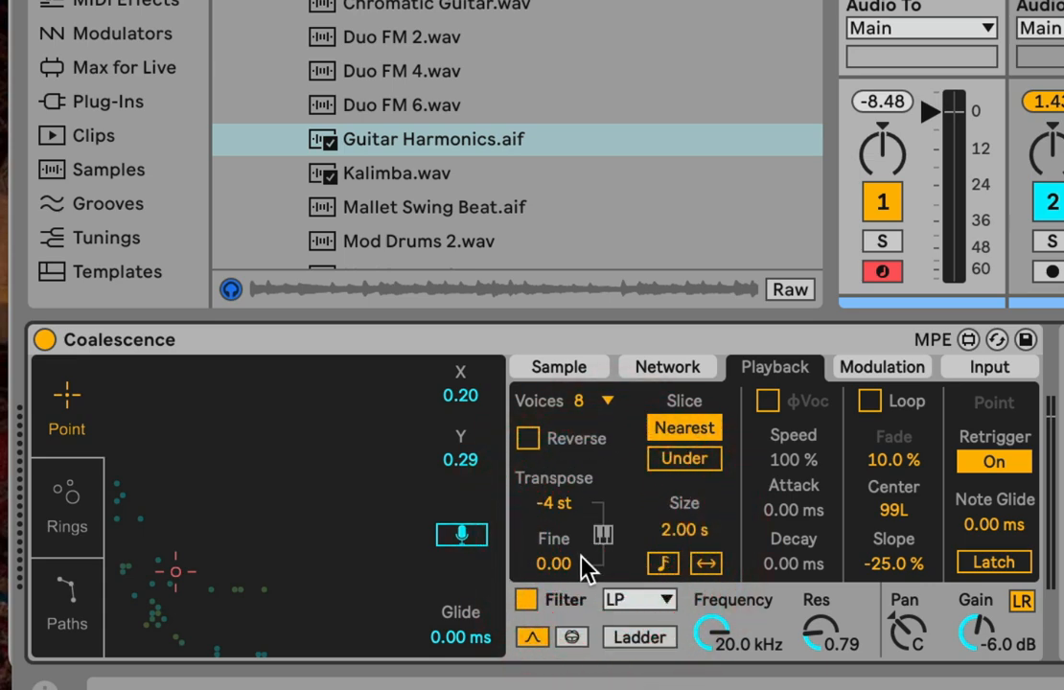
Step: Move the playback point on the slice map to X 0.20, Y 0.30
click(177, 568)
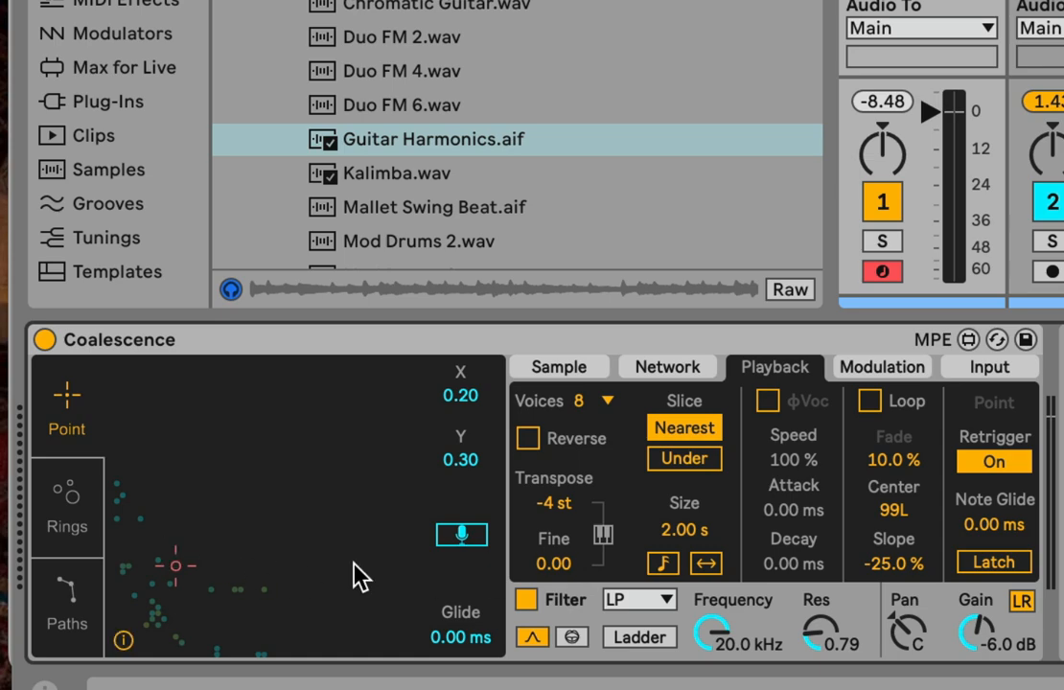
click(603, 534)
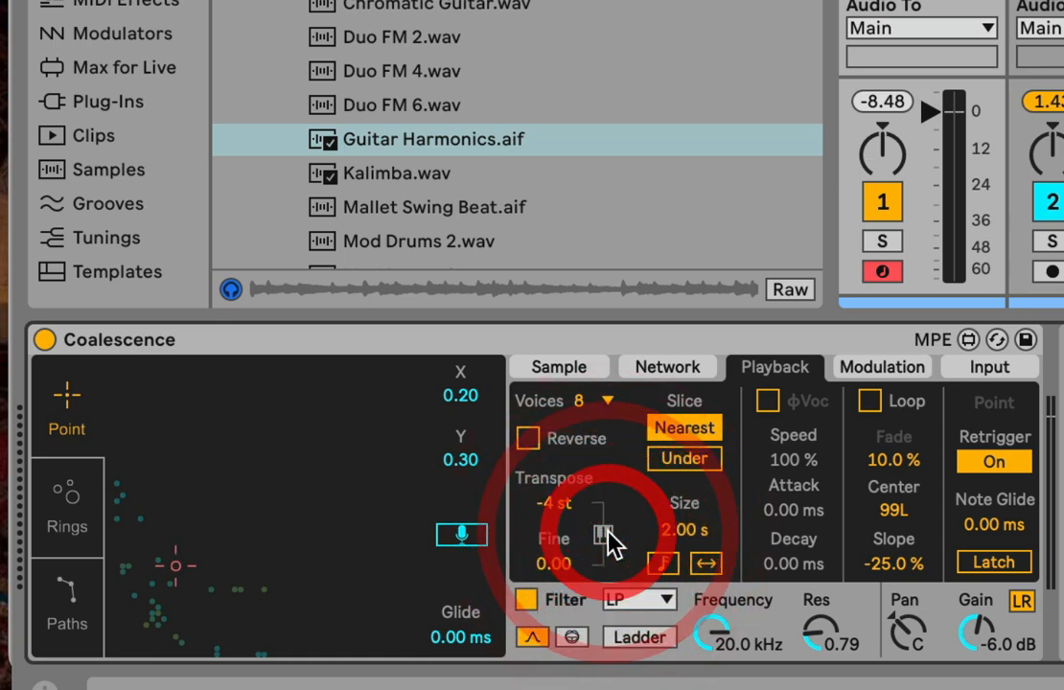
Step: Route the Spray 1 modulation source to PosX with an amount of -18.9 %
click(866, 371)
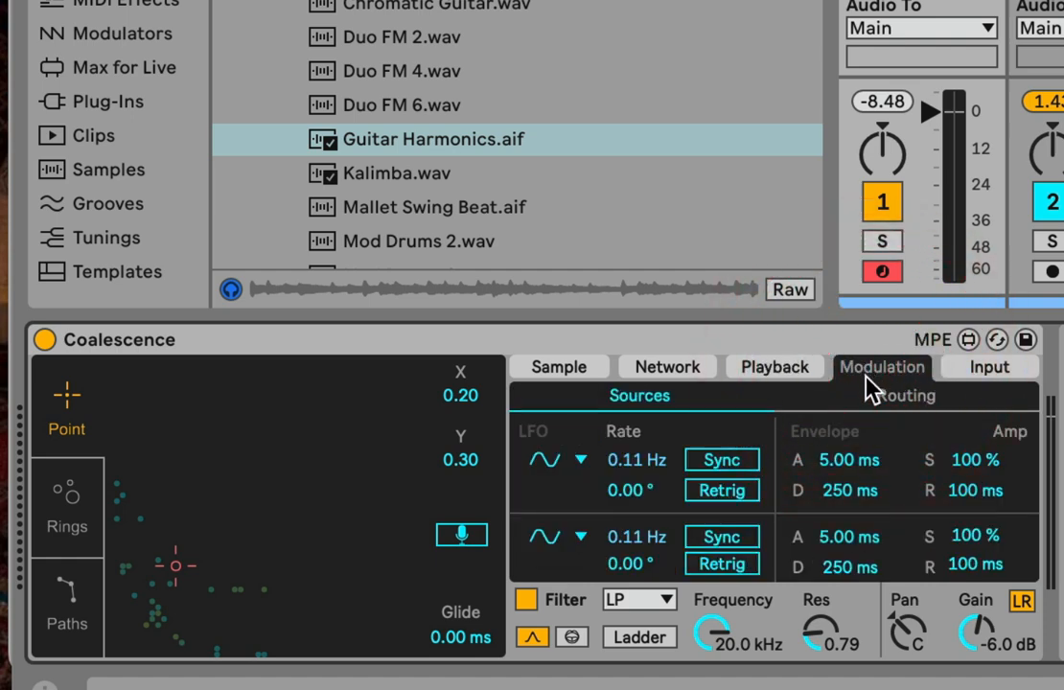
click(868, 403)
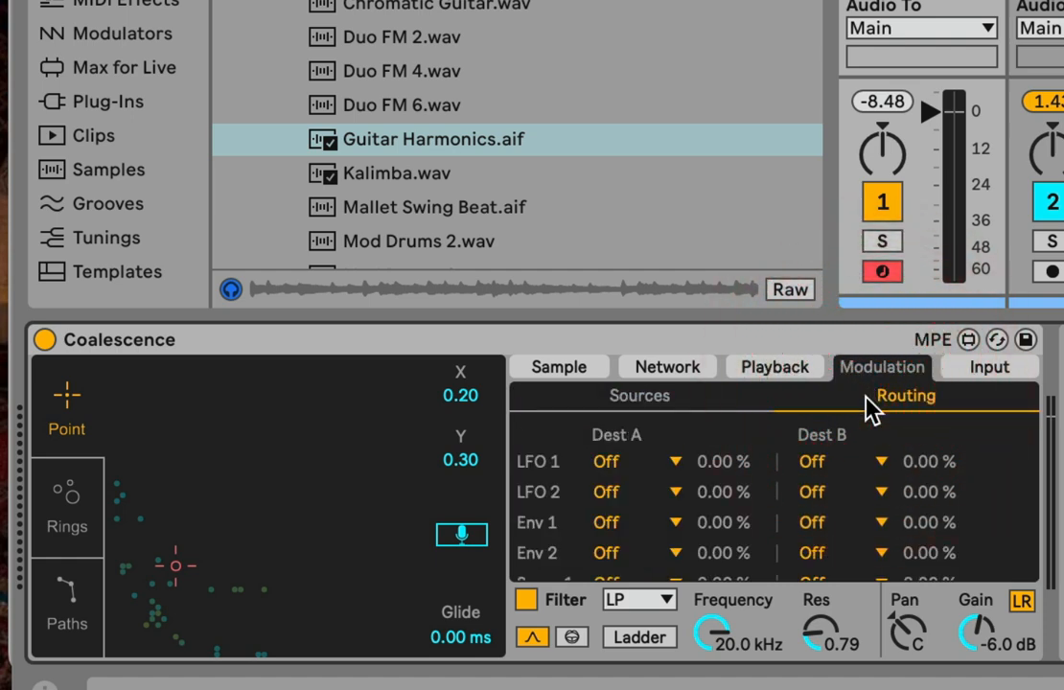
scroll(631, 494, down, 4)
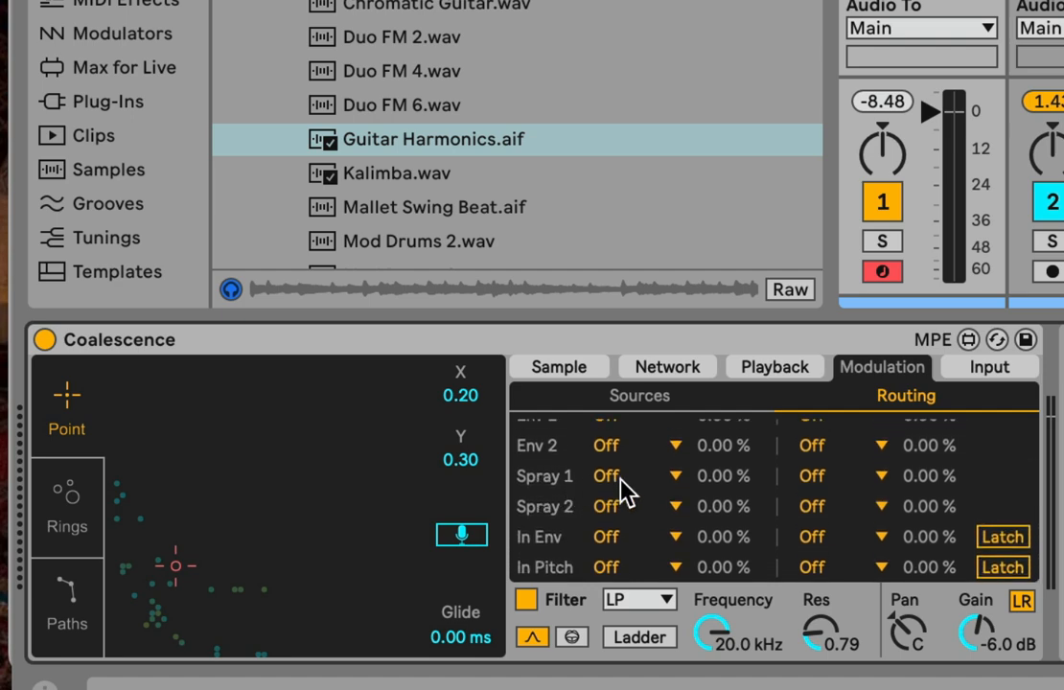
click(532, 500)
click(543, 476)
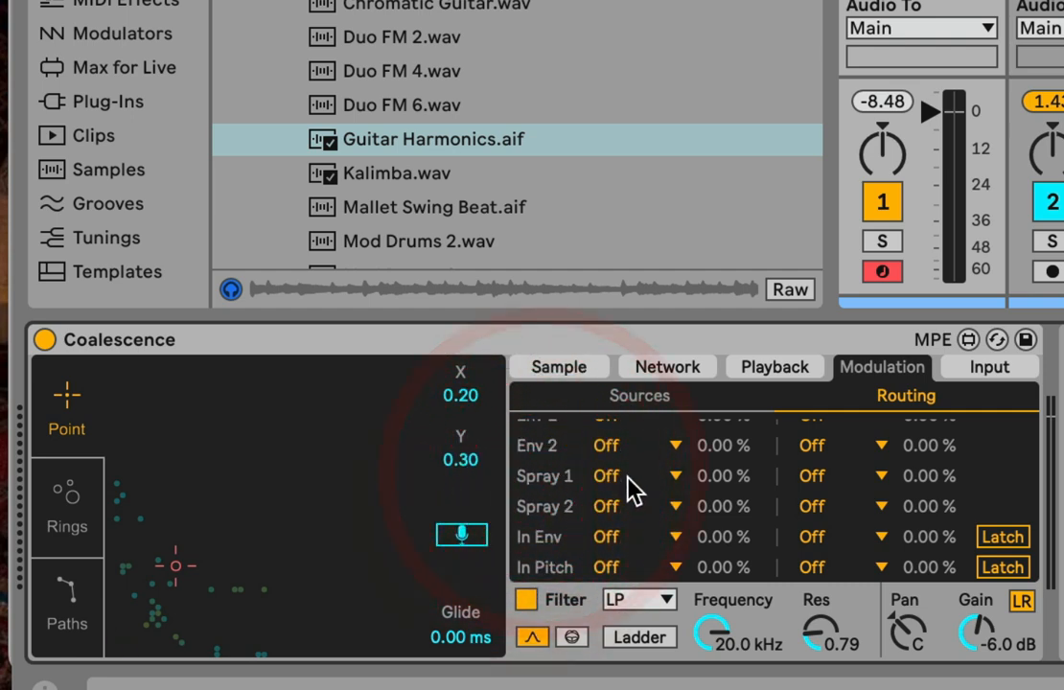
click(628, 477)
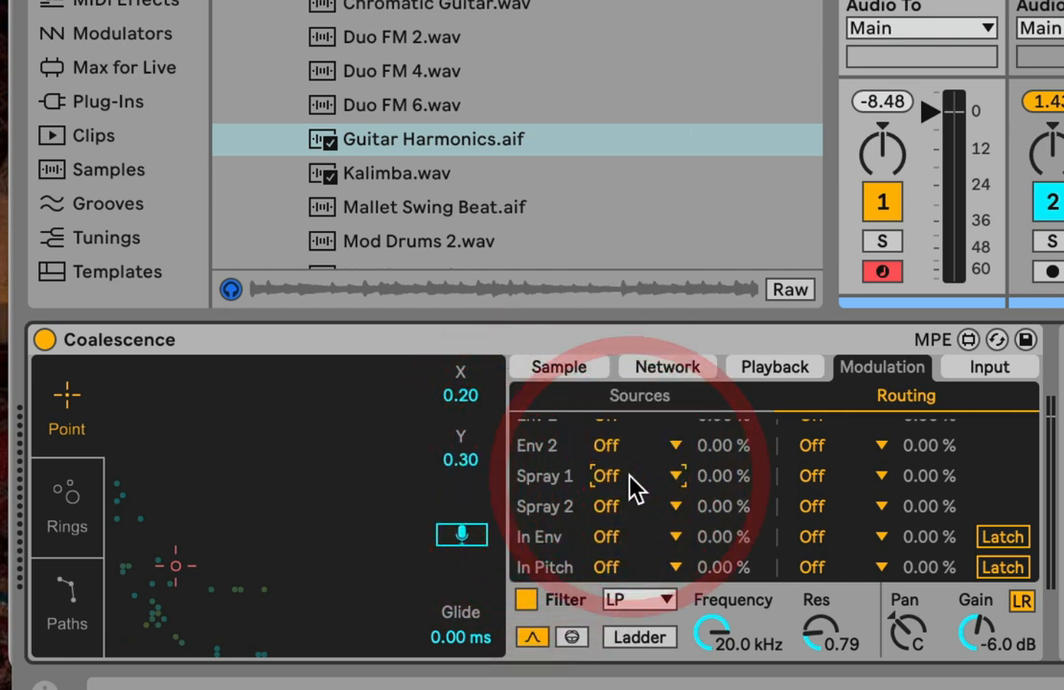
click(630, 477)
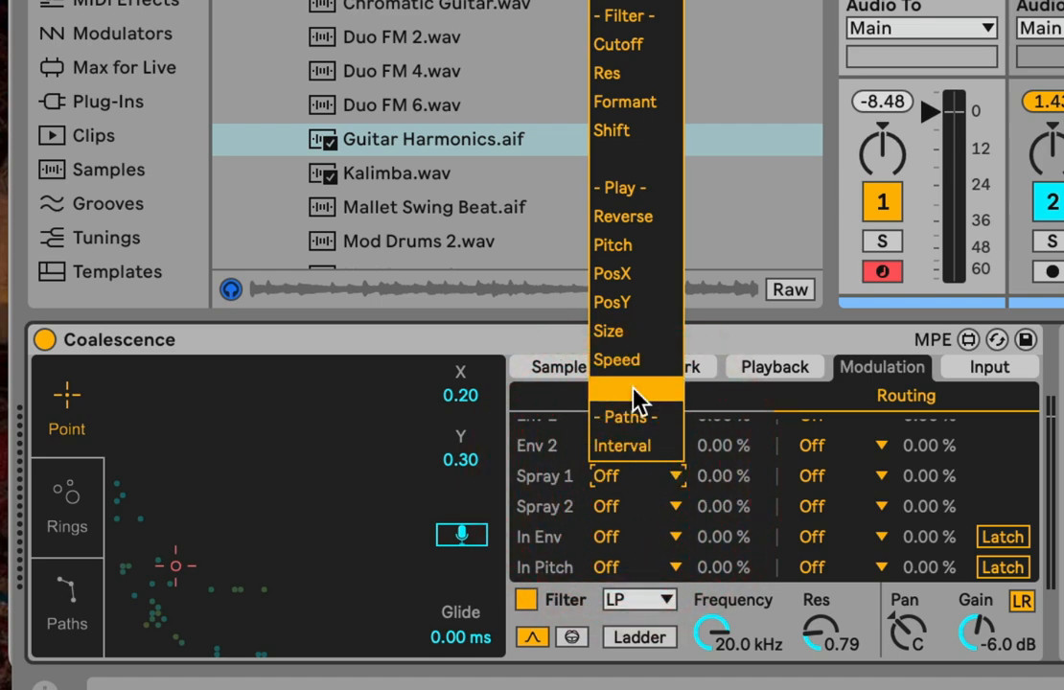
click(641, 276)
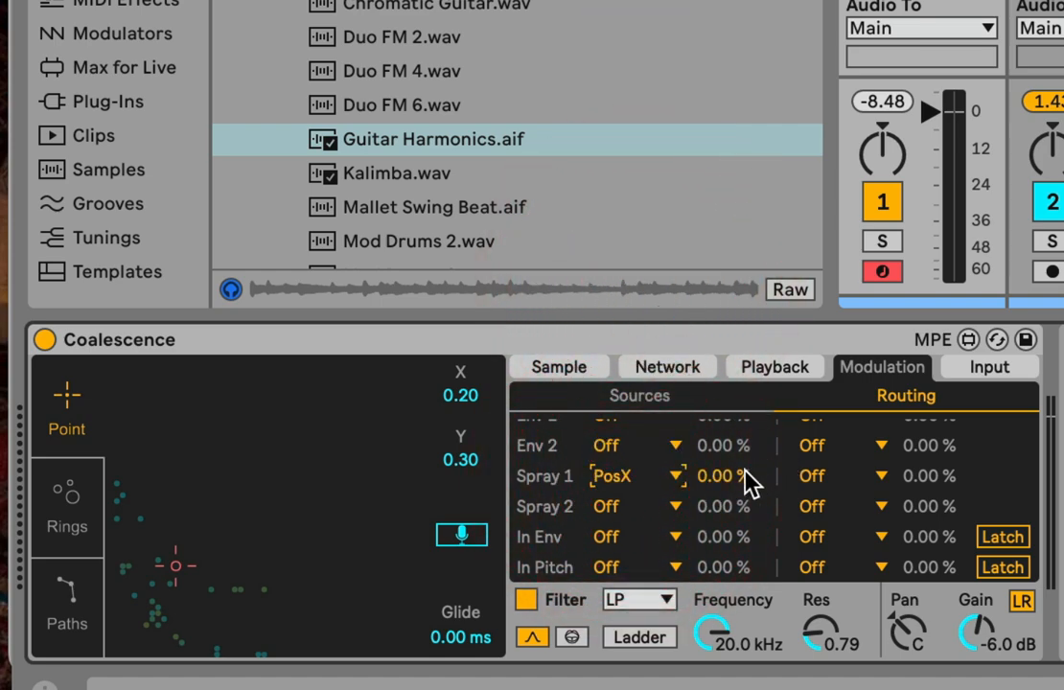
mouse_move(747, 479)
mouse_down()
mouse_move(747, 518)
mouse_move(727, 483)
mouse_up()
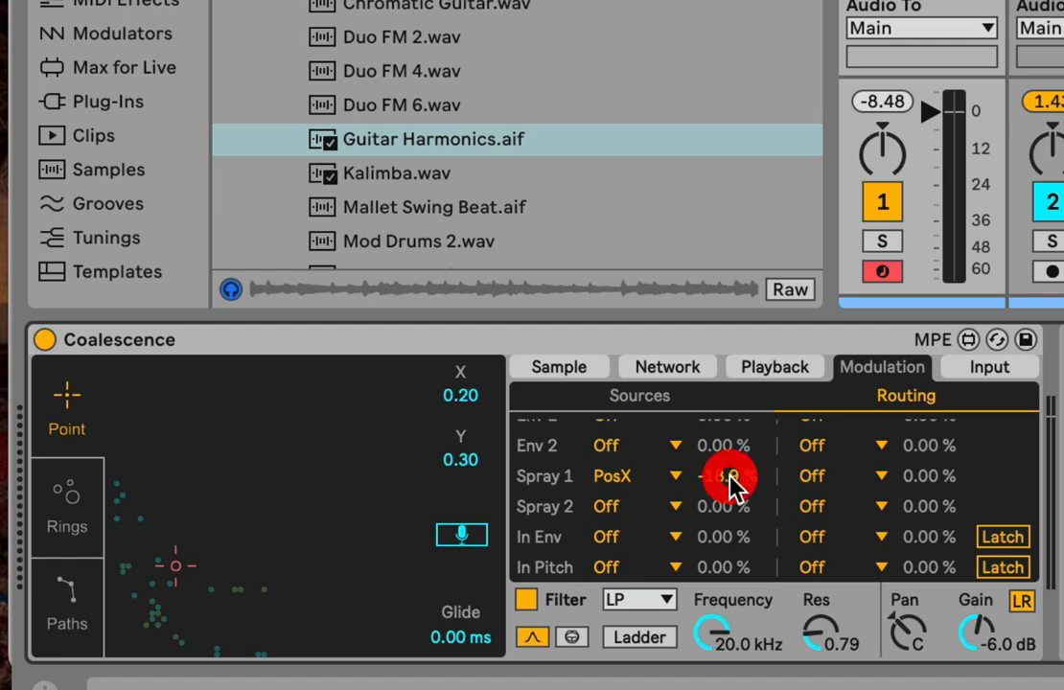
Step: Route the Spray 2 modulation source to PosY with an amount of 23.6 %
click(611, 510)
click(633, 333)
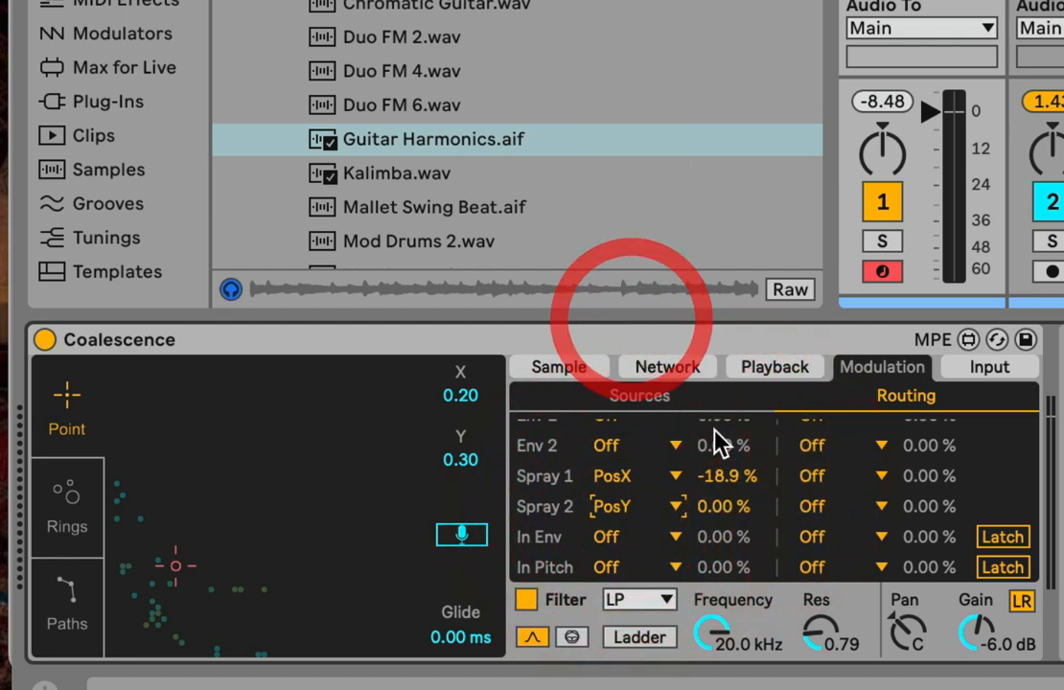
drag(727, 506, 727, 465)
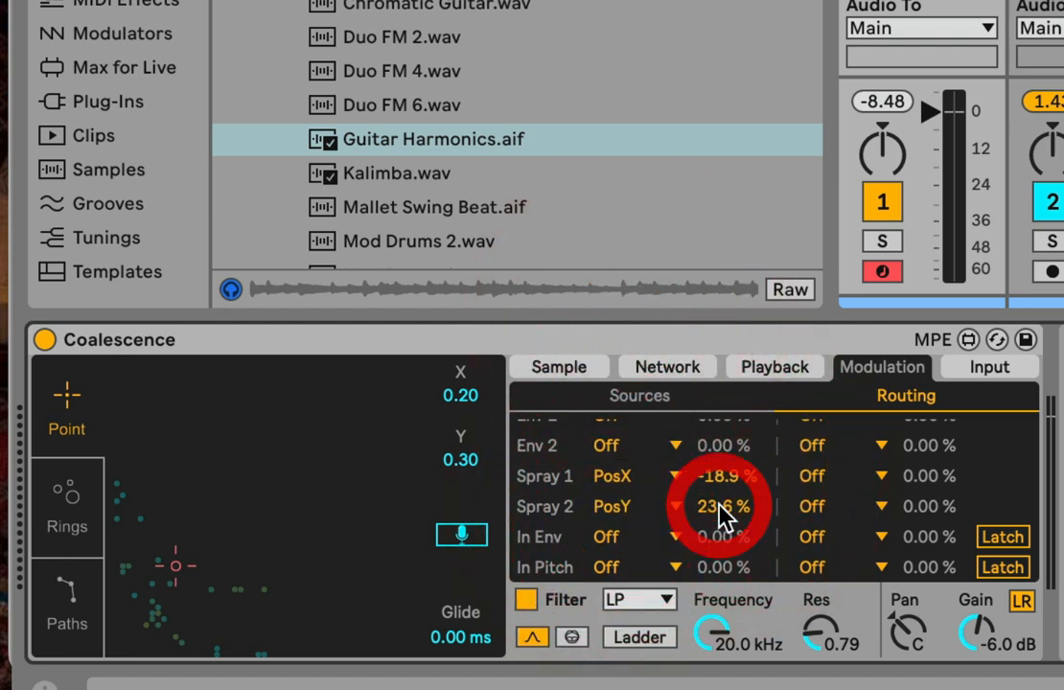
Step: Return to the Playback settings and move the point on the slice map to X 0.18, Y 0.26
click(668, 365)
click(796, 367)
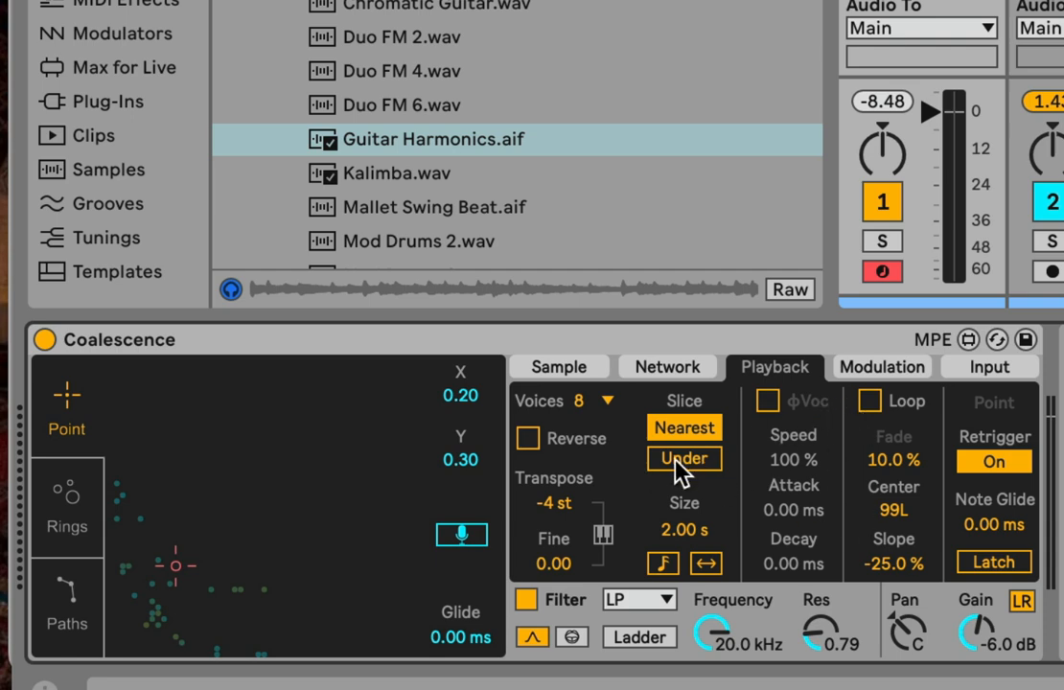
drag(173, 576, 164, 583)
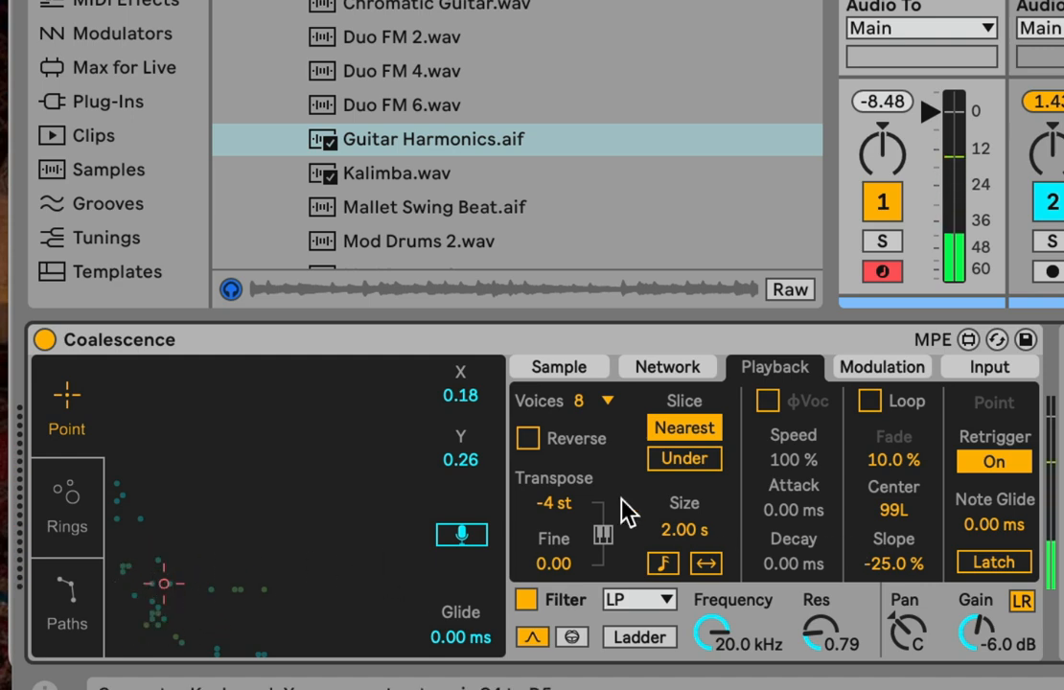
click(603, 534)
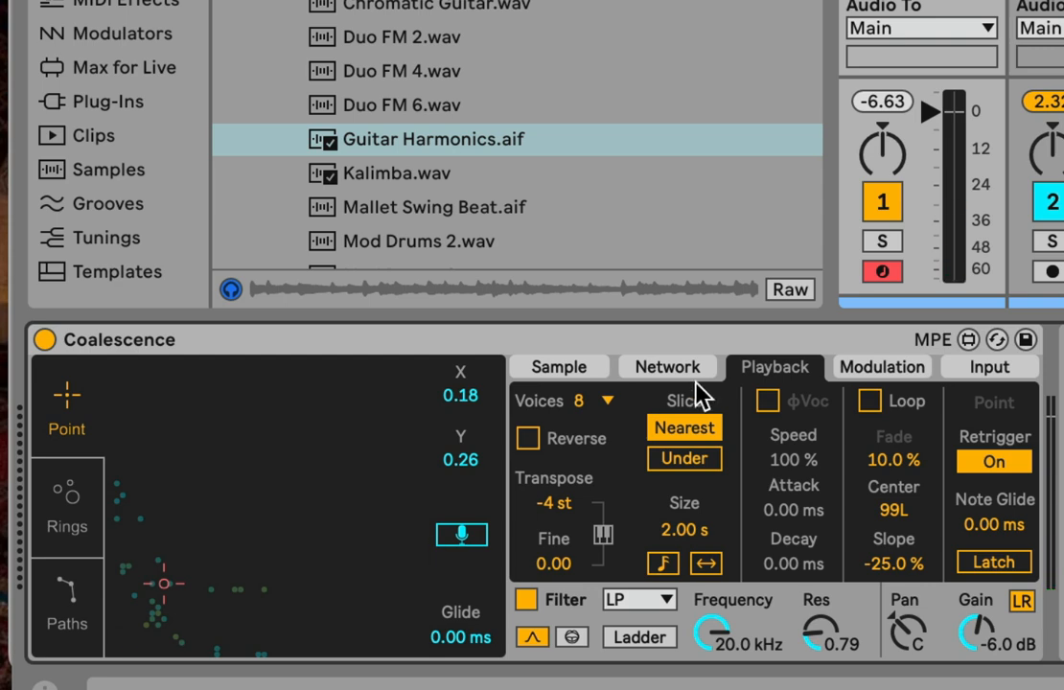
Step: Examine the modulation routing matrix, from the spray and input sources through velocity, key, pitch bend and MPE
click(867, 371)
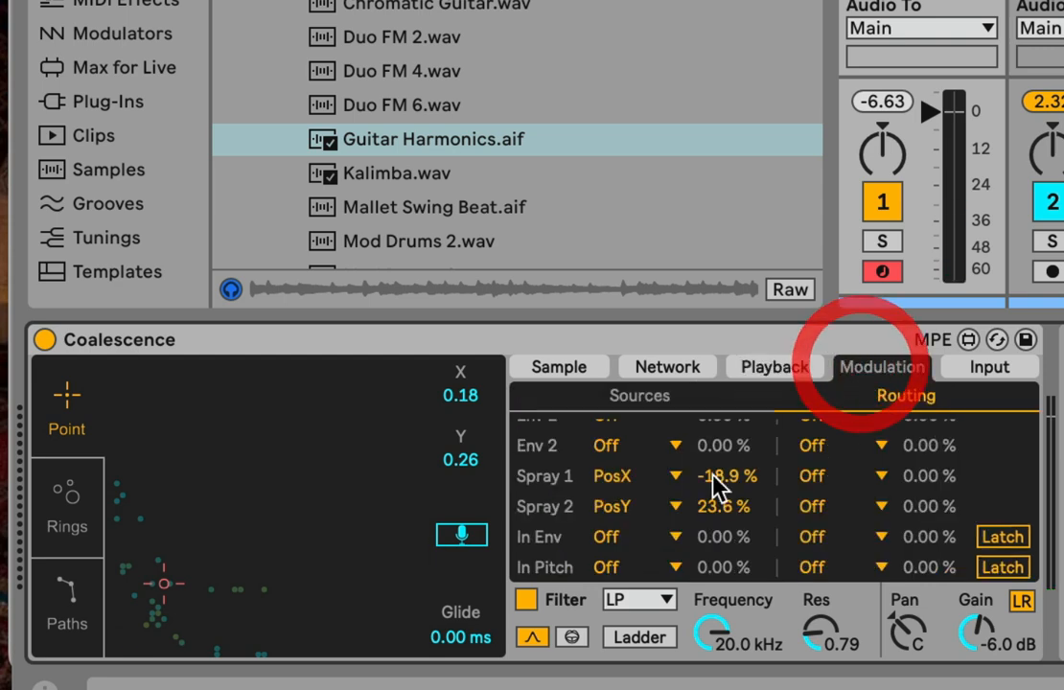
scroll(628, 517, down, 2)
scroll(627, 518, down, 2)
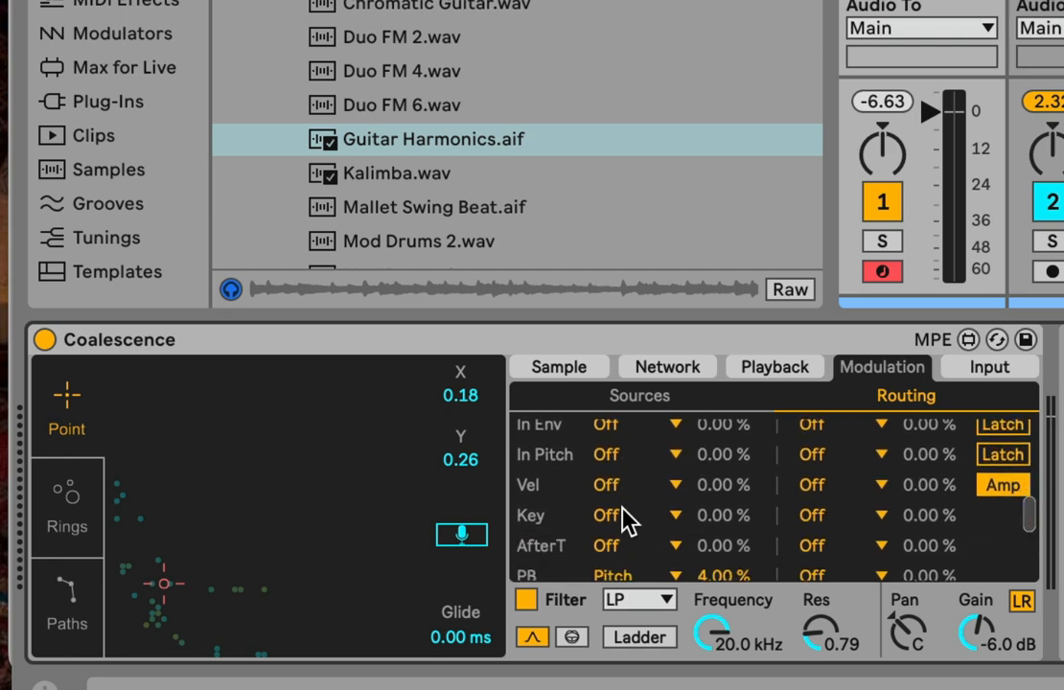
click(520, 490)
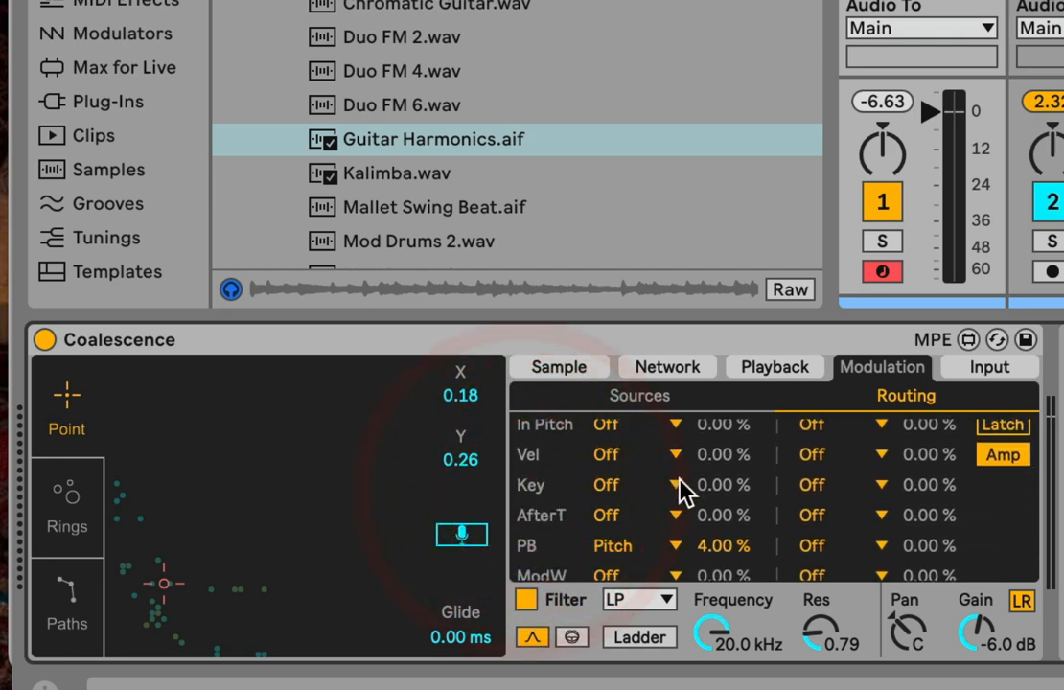
scroll(661, 482, up, 1)
scroll(652, 485, down, 1)
scroll(584, 508, up, 5)
scroll(584, 508, down, 4)
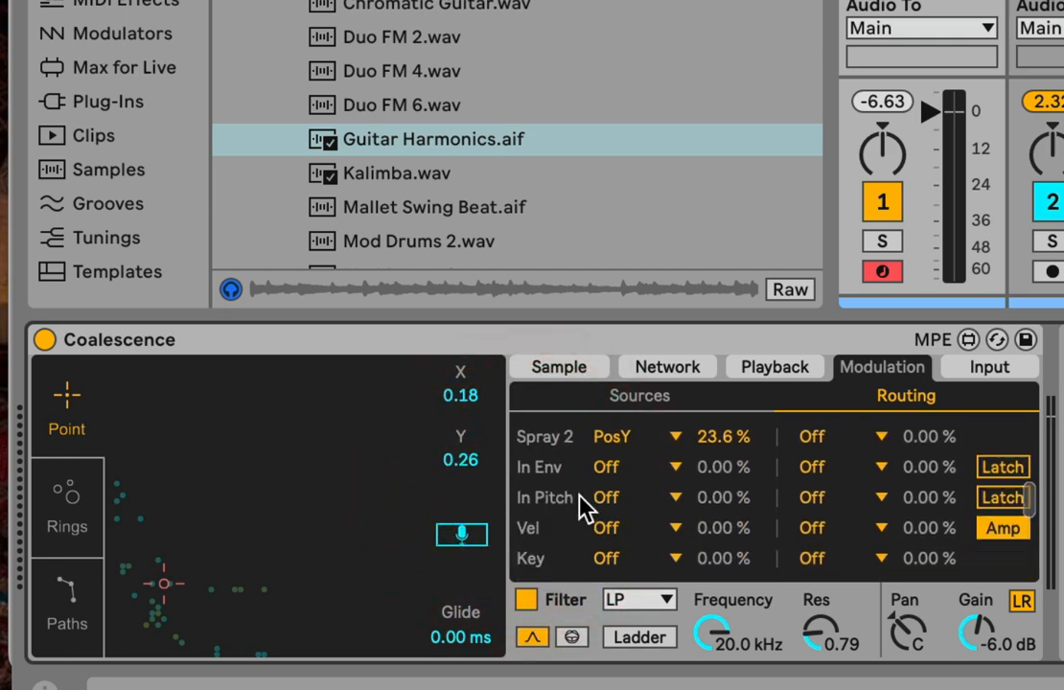
scroll(585, 508, up, 2)
scroll(584, 508, down, 5)
scroll(581, 506, down, 2)
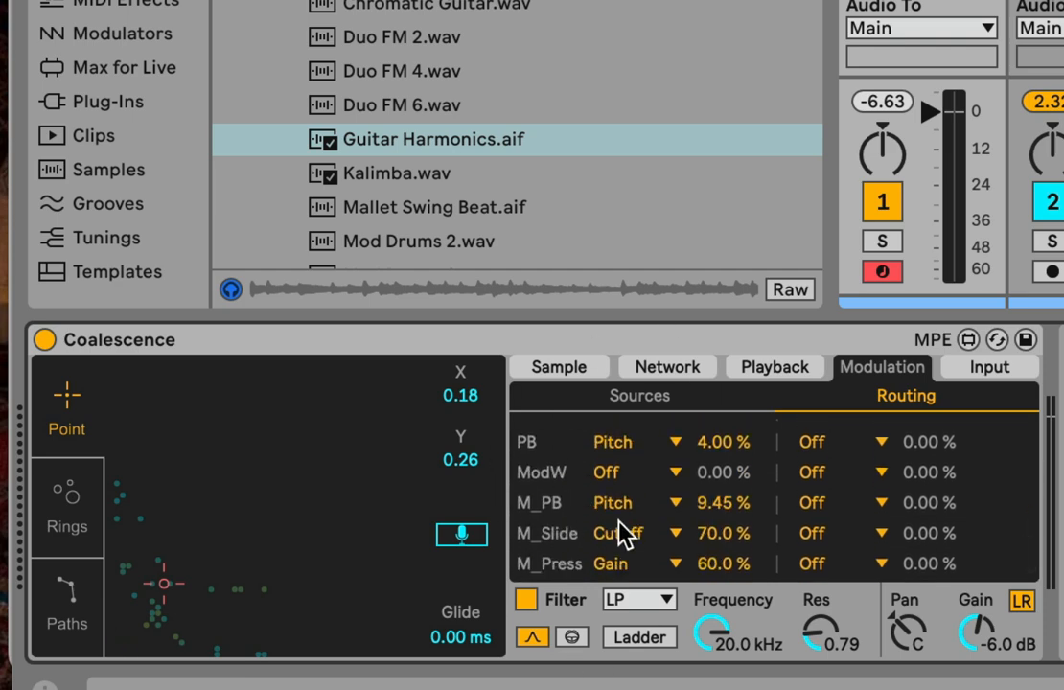
scroll(601, 475, up, 7)
scroll(601, 475, down, 4)
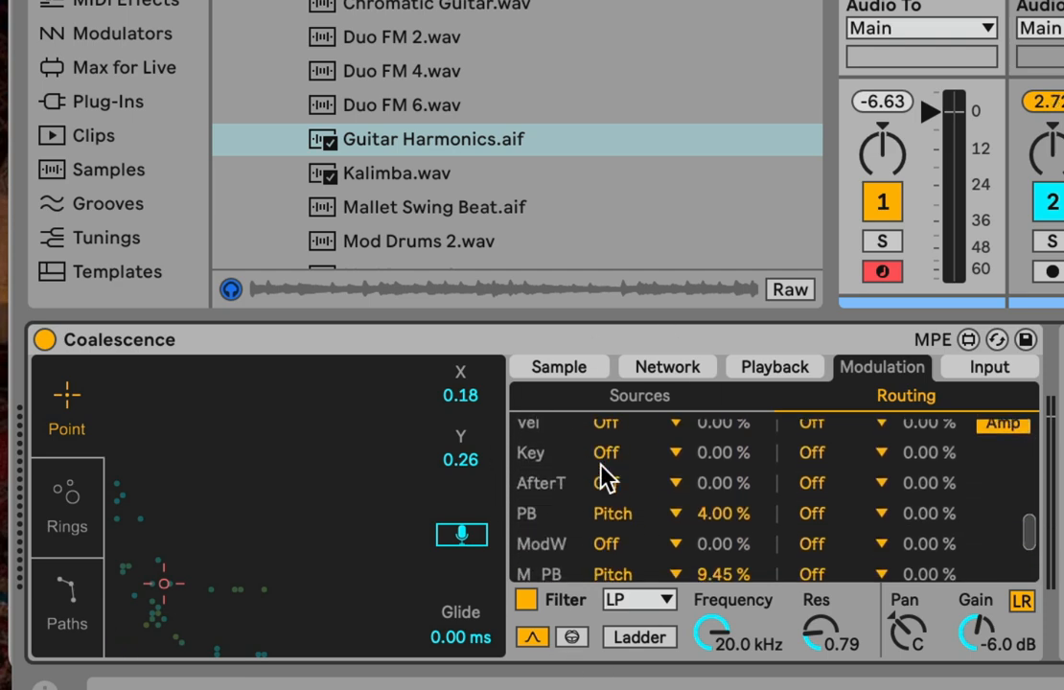
scroll(602, 473, up, 1)
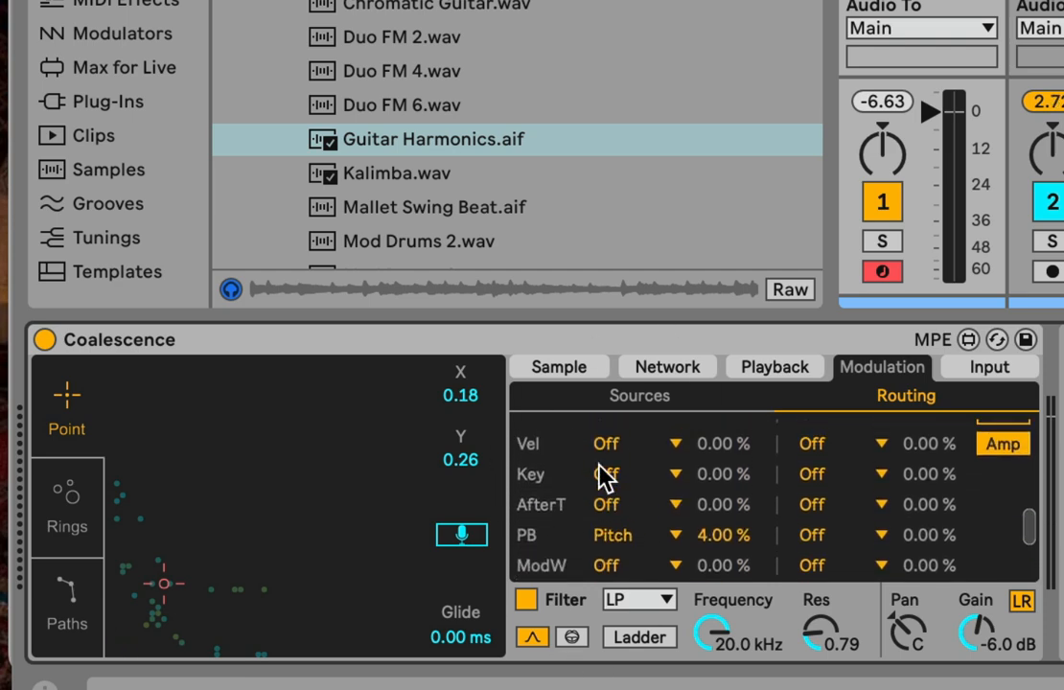
Step: Route the Key modulation source to Size with an amount of -37.8 %
click(647, 475)
click(647, 475)
click(647, 475)
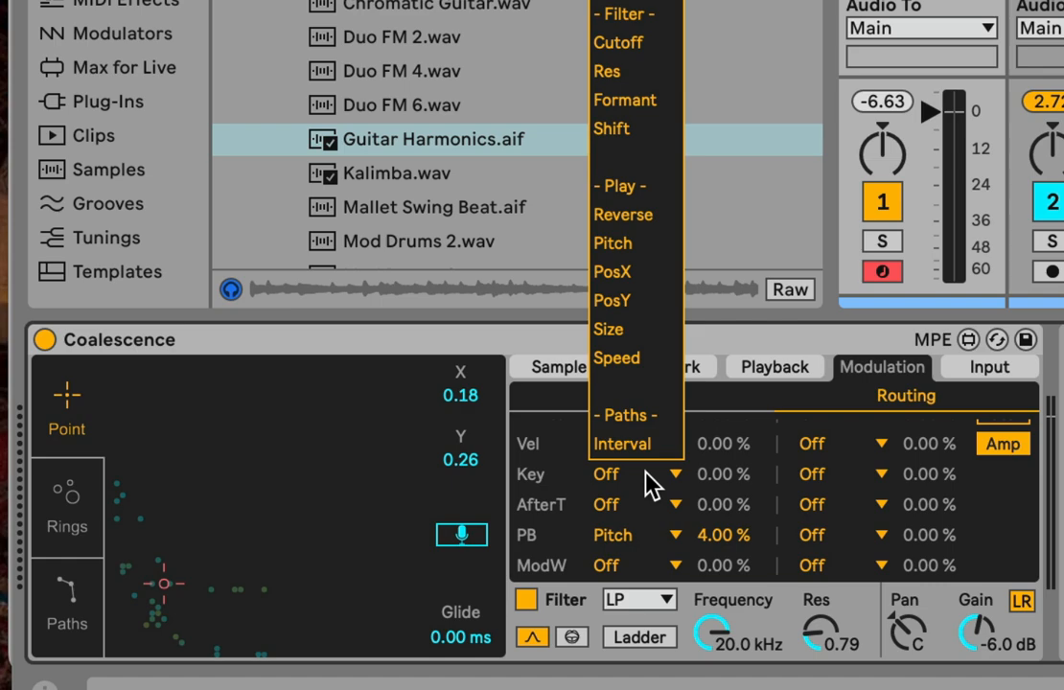
click(615, 332)
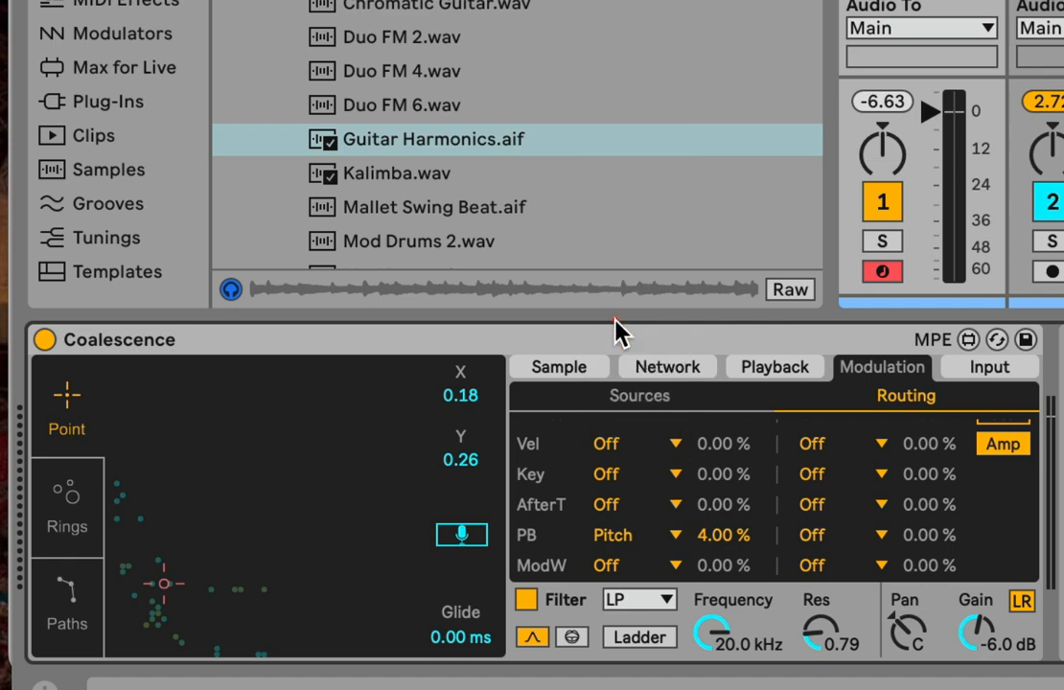
drag(729, 474, 729, 498)
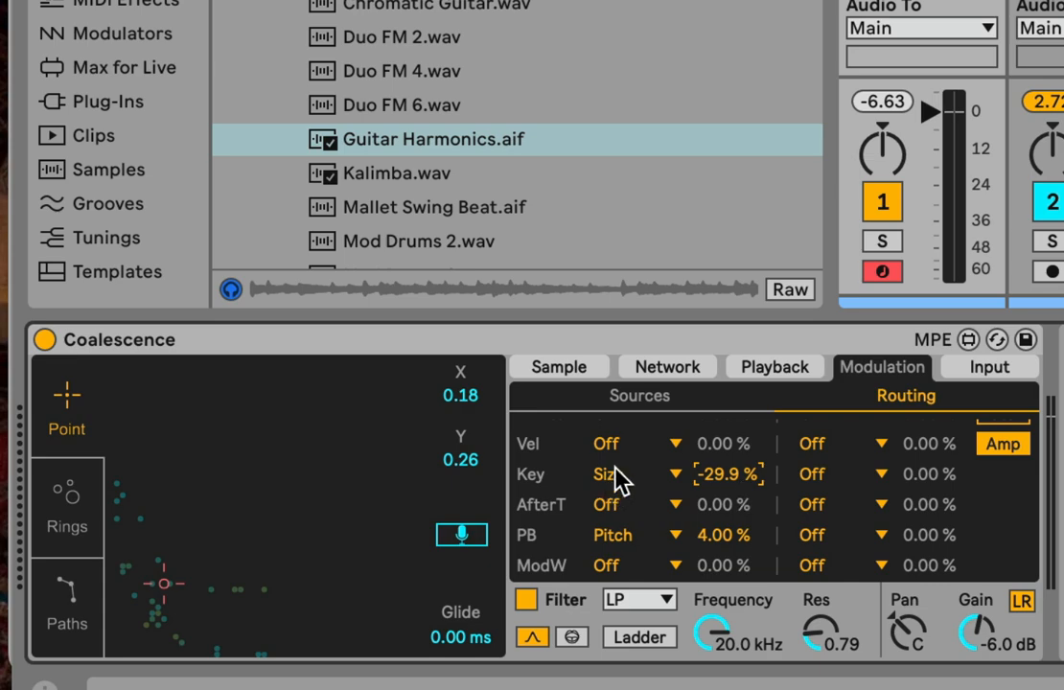
drag(705, 479, 706, 508)
Step: Set the Playback slice size to 891 ms and turn on Loop
click(580, 369)
click(653, 367)
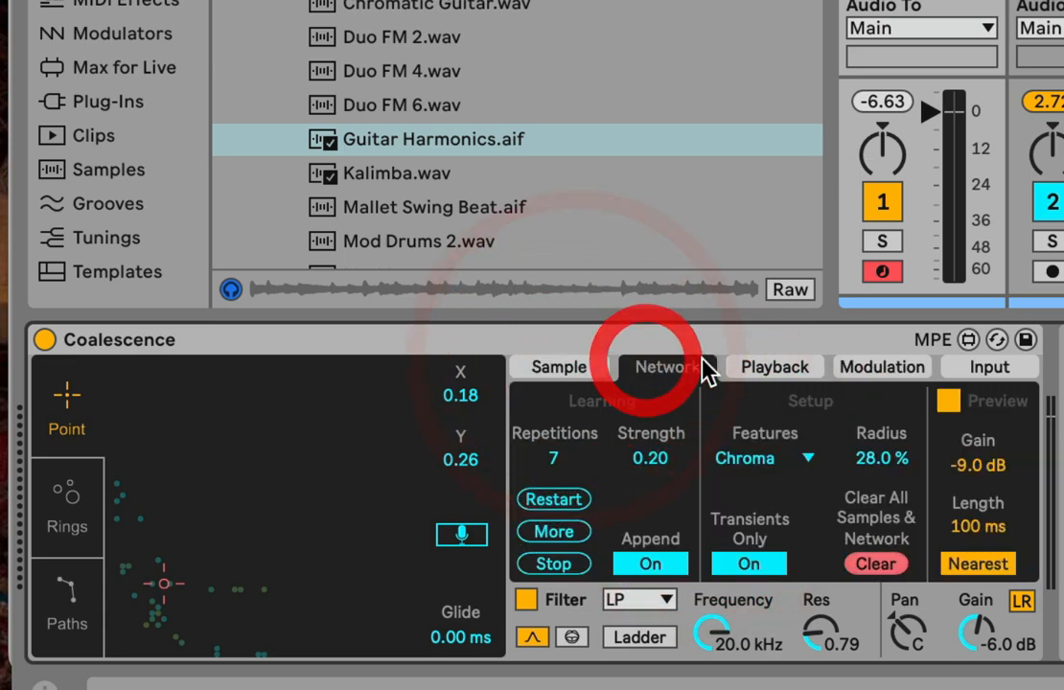
click(757, 366)
mouse_move(684, 530)
mouse_down()
mouse_move(684, 561)
mouse_move(701, 530)
mouse_up()
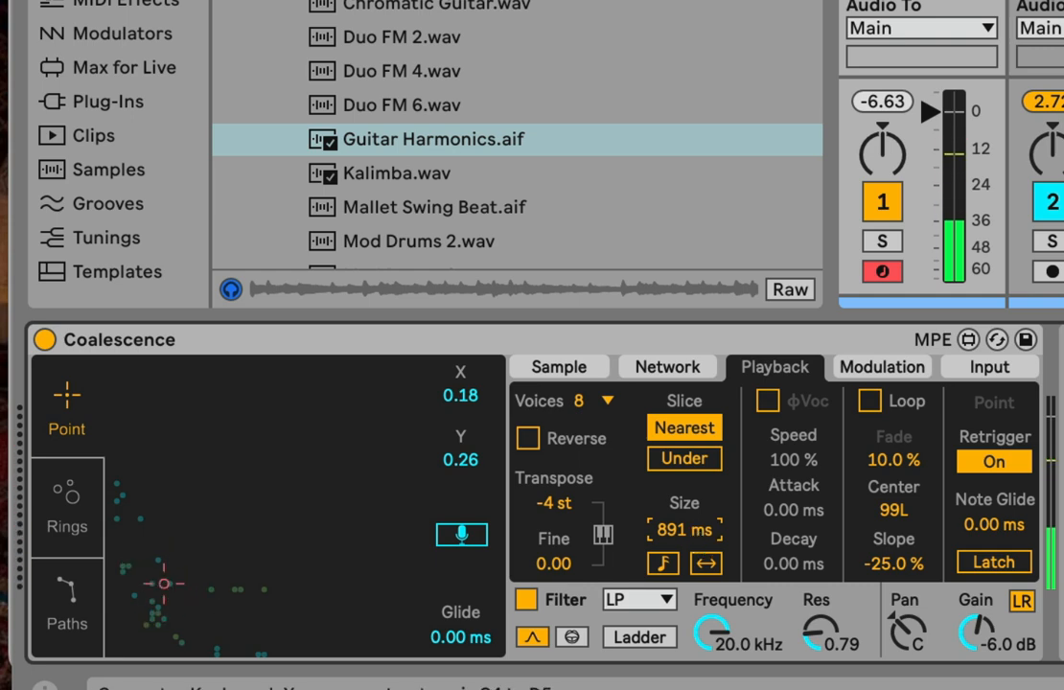
click(871, 412)
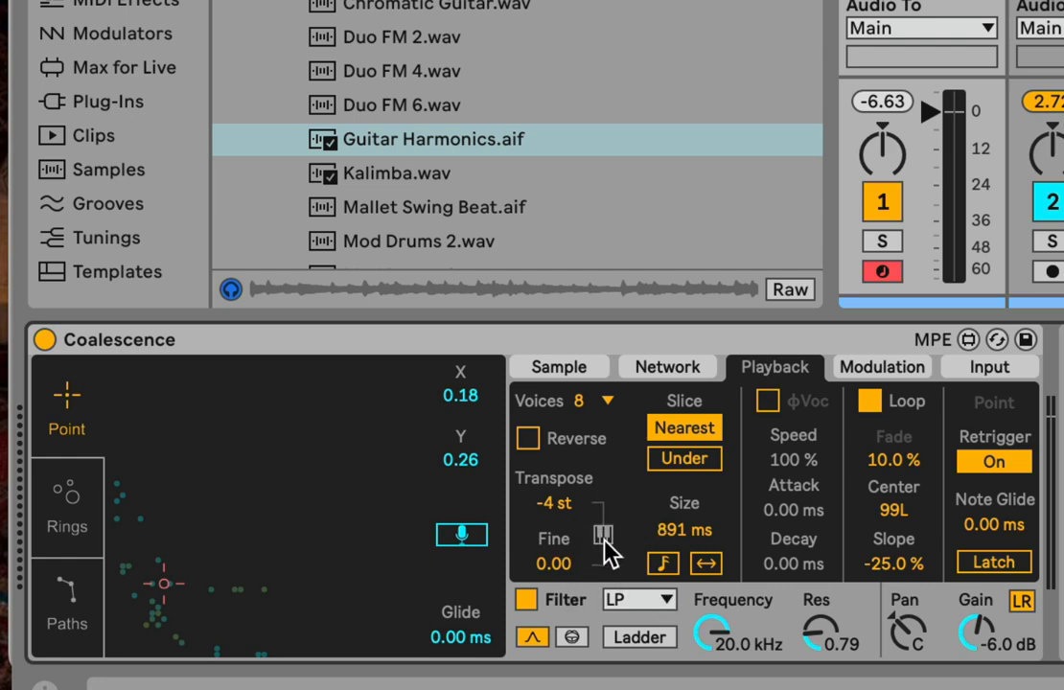
click(604, 536)
Step: Reset the modulation amounts of the Key, Spray 2 and Spray 1 routings to 0 %
click(876, 365)
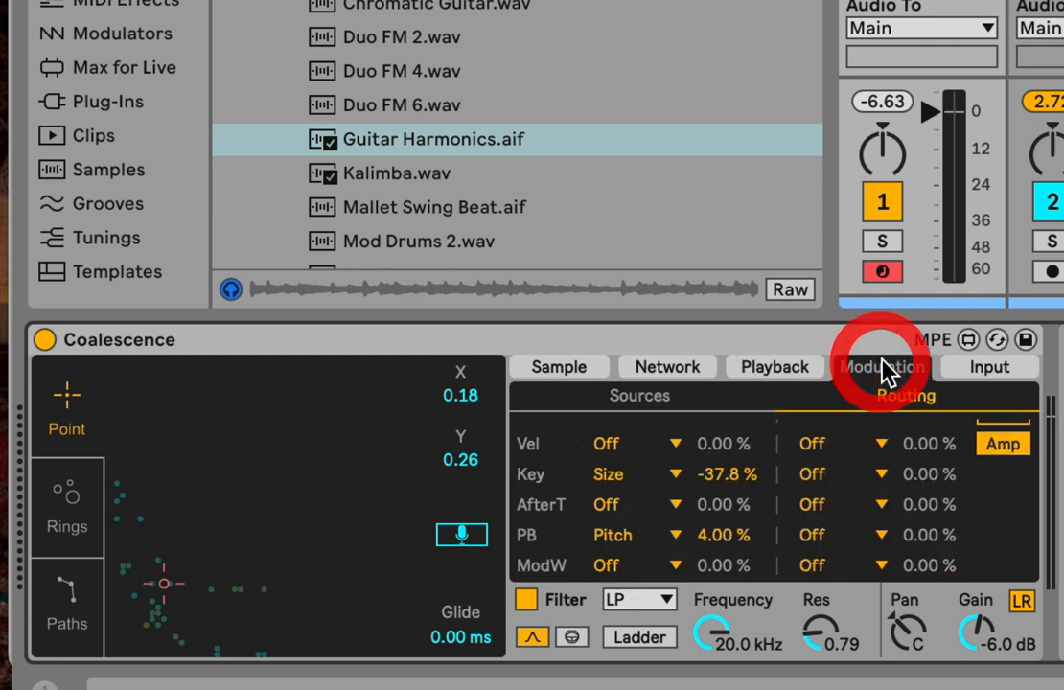
scroll(756, 534, down, 3)
click(753, 533)
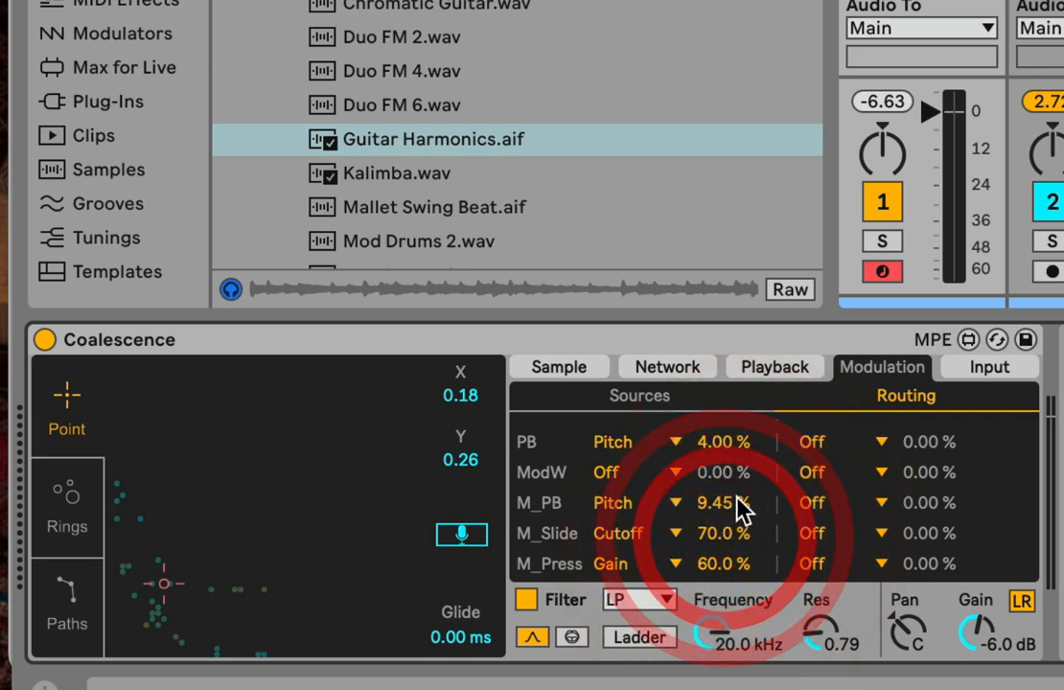
scroll(738, 503, up, 4)
click(734, 503)
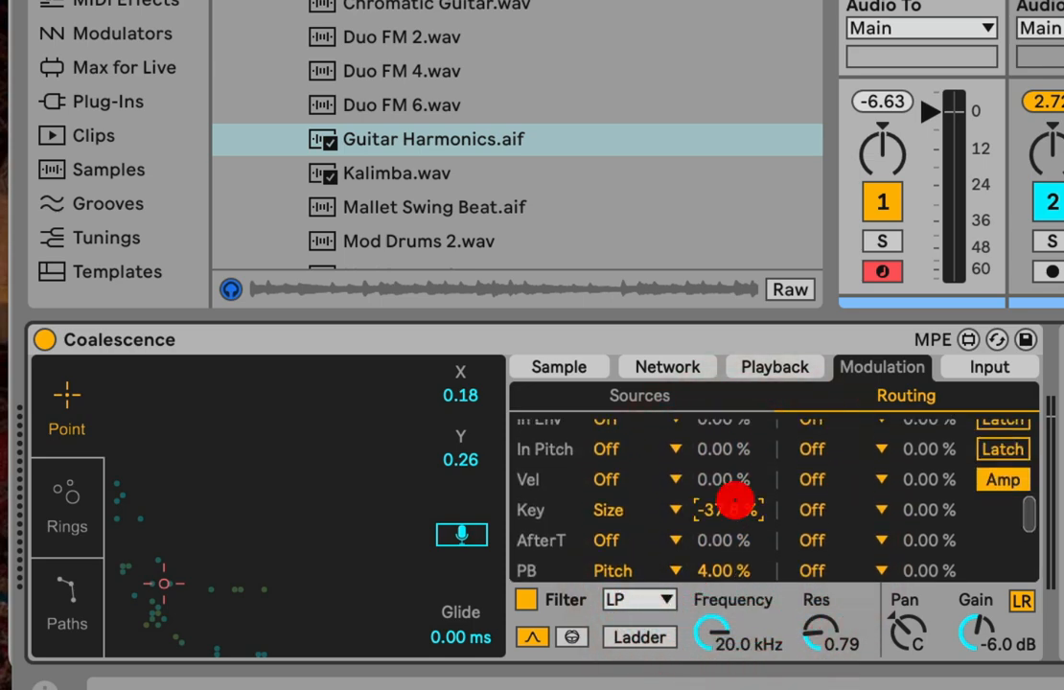
scroll(738, 508, up, 4)
double_click(738, 490)
double_click(741, 462)
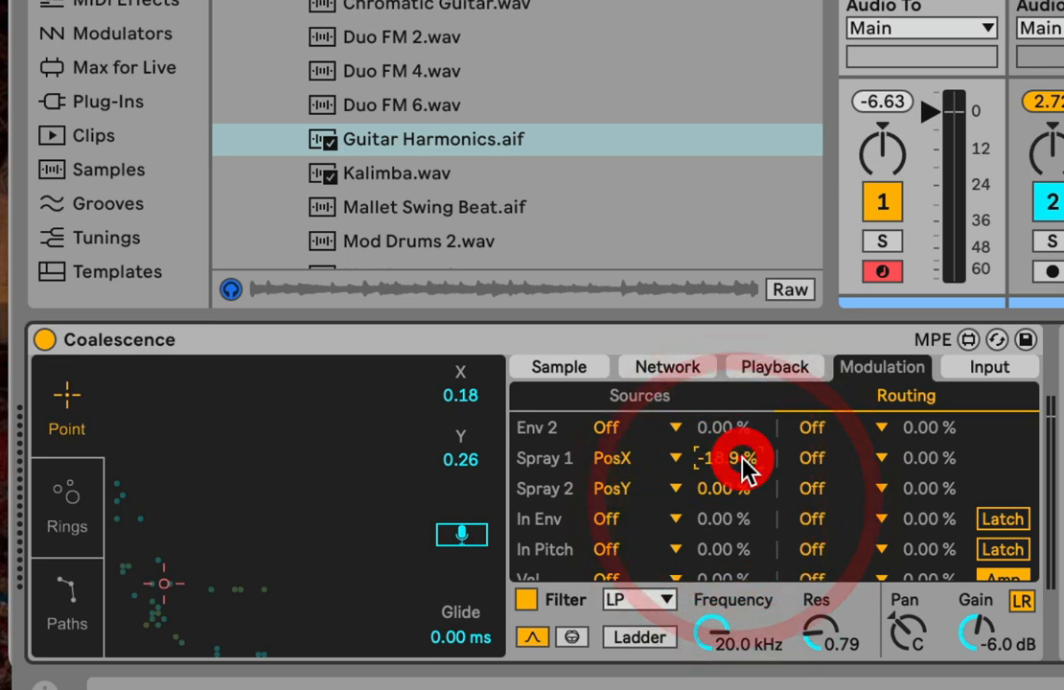
scroll(746, 469, up, 4)
Step: Return to the Playback settings and turn on keyboard tracking for the transposition
click(565, 367)
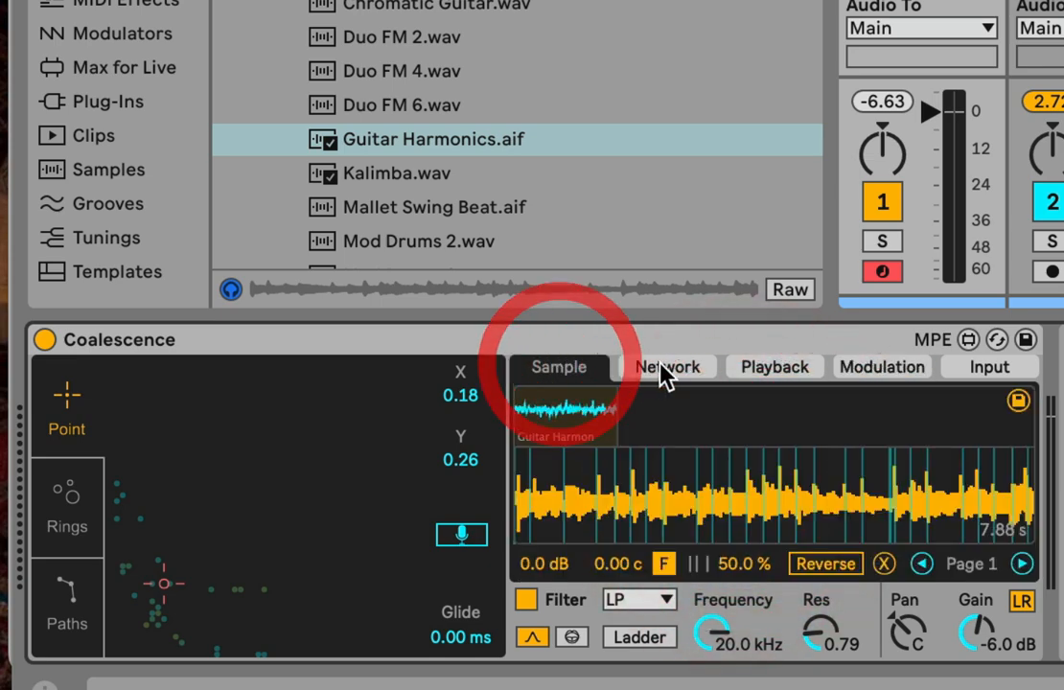
click(676, 367)
click(752, 369)
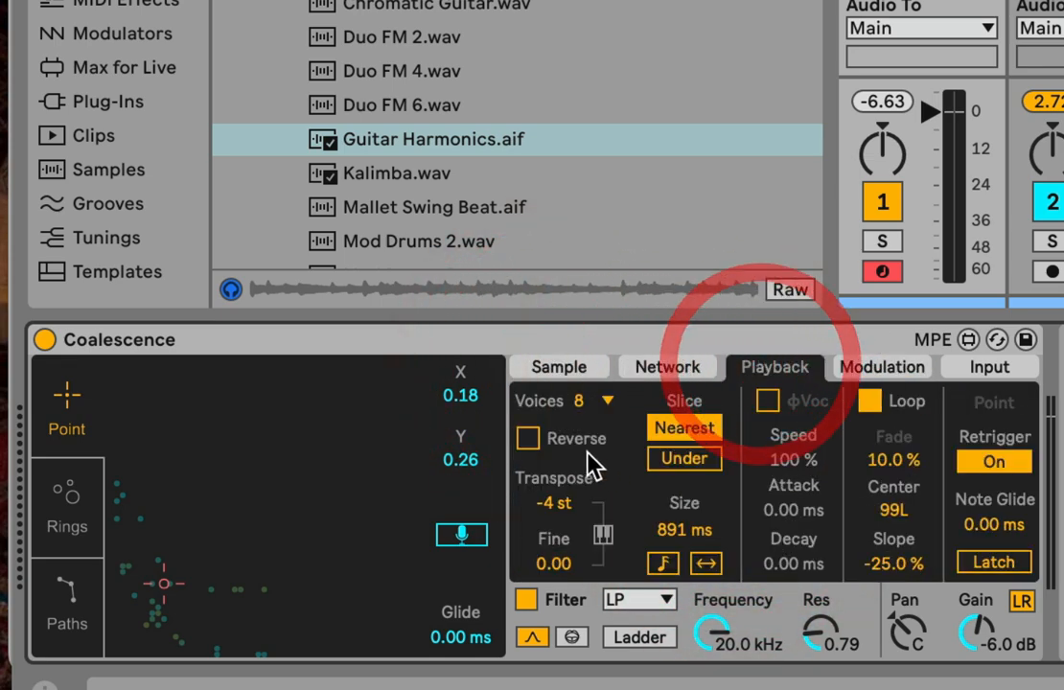
click(602, 534)
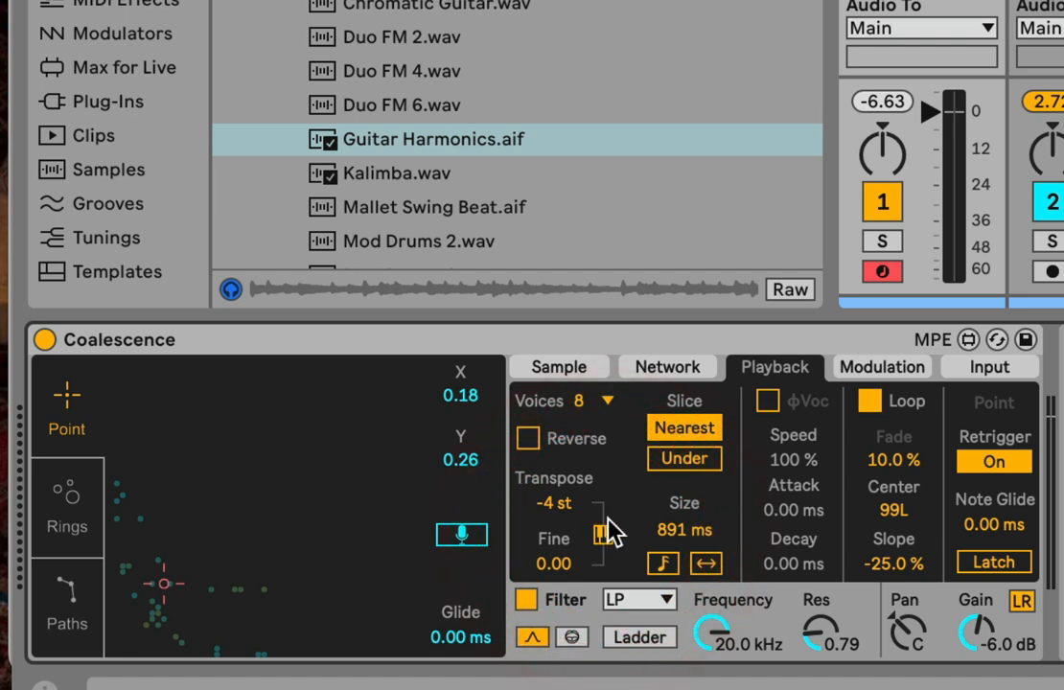
Step: Keep Slice on Nearest and audition notes while moving the map point to about X 0.78, Y 0.45
key(z)
key(a)
click(695, 427)
click(686, 425)
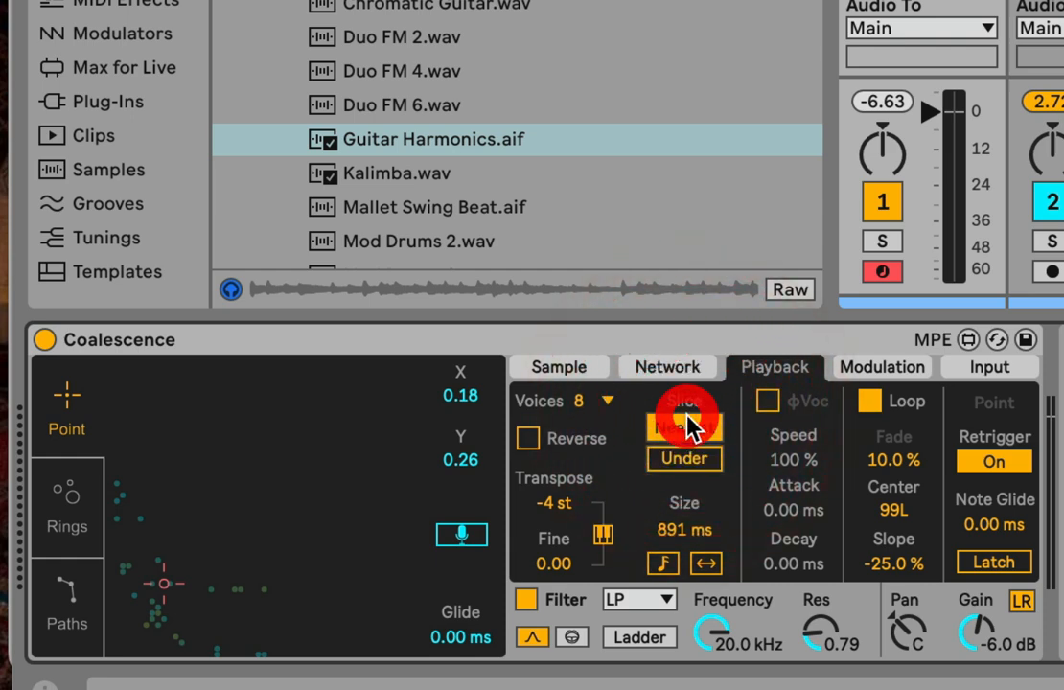
drag(144, 613, 299, 462)
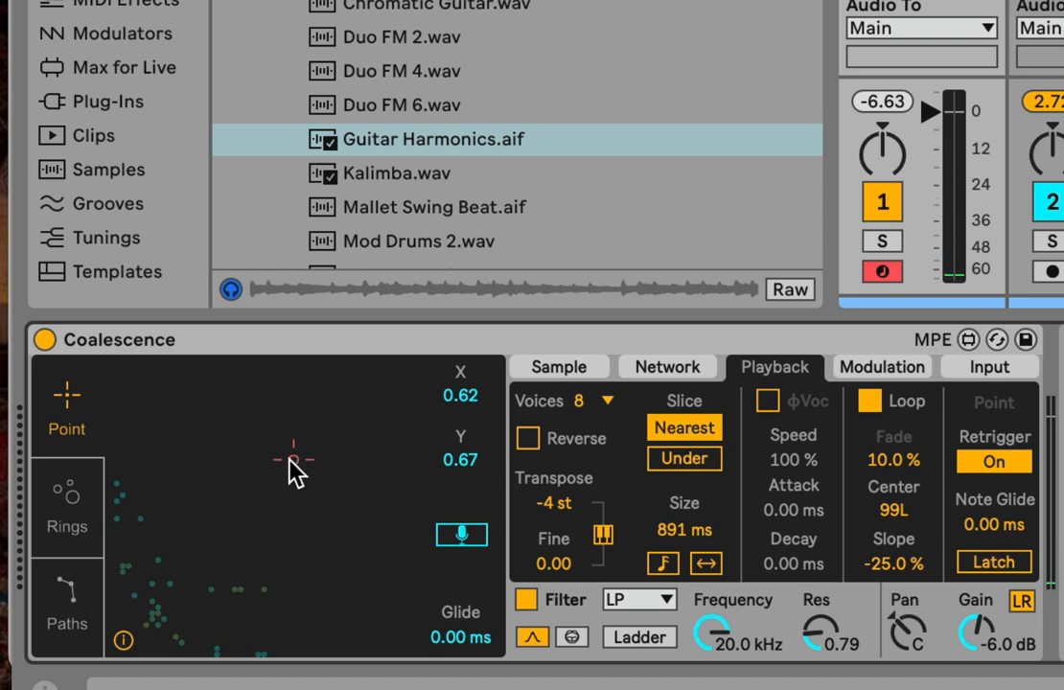
click(296, 471)
click(340, 524)
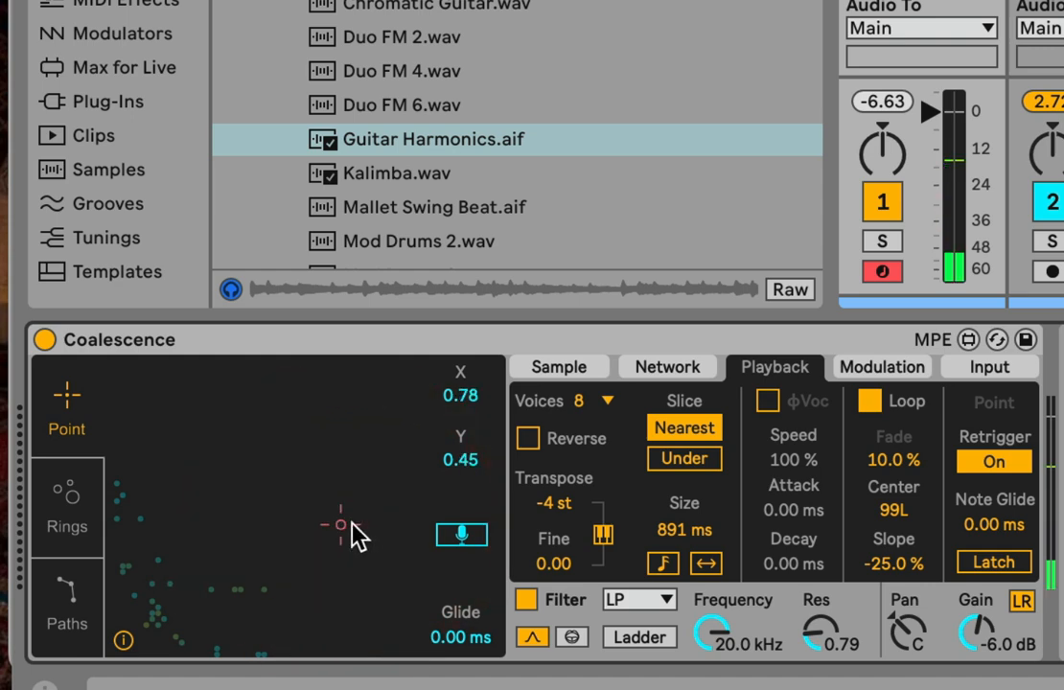
Step: Show the sample waveform and move the map point across the slices to about X 0.49, Y 0.70
click(570, 368)
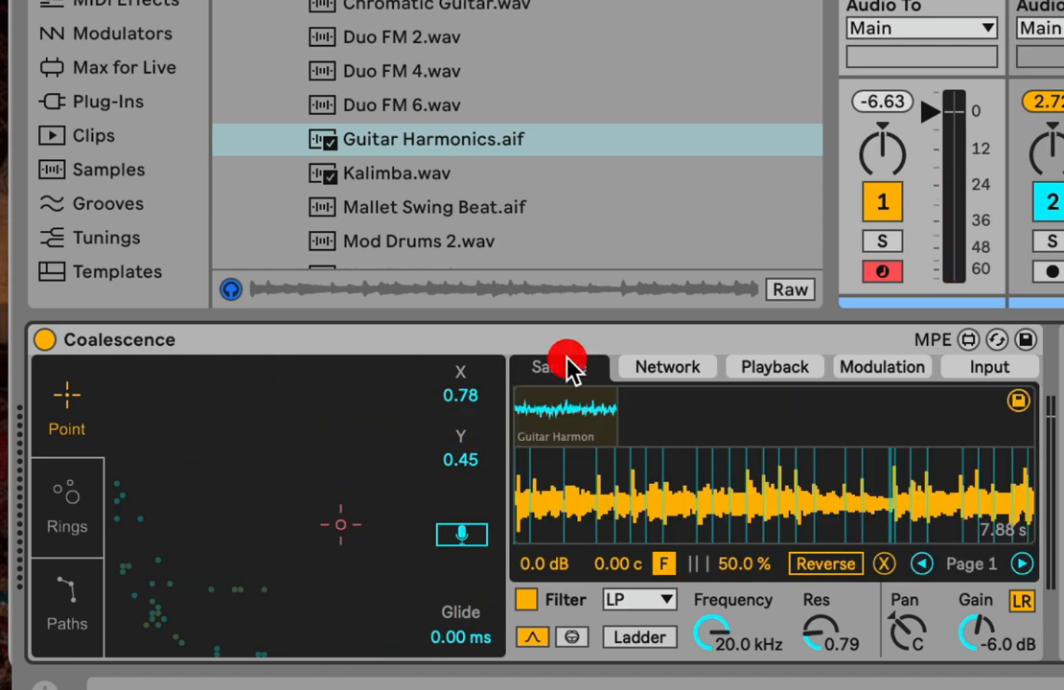
drag(252, 603, 269, 433)
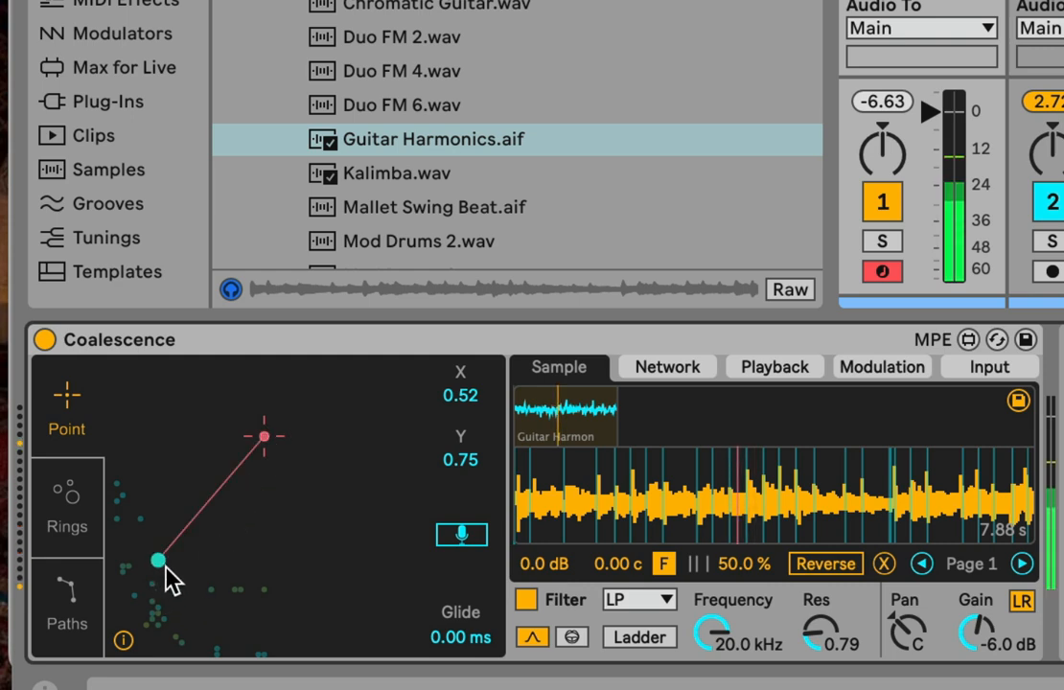
click(257, 615)
click(191, 625)
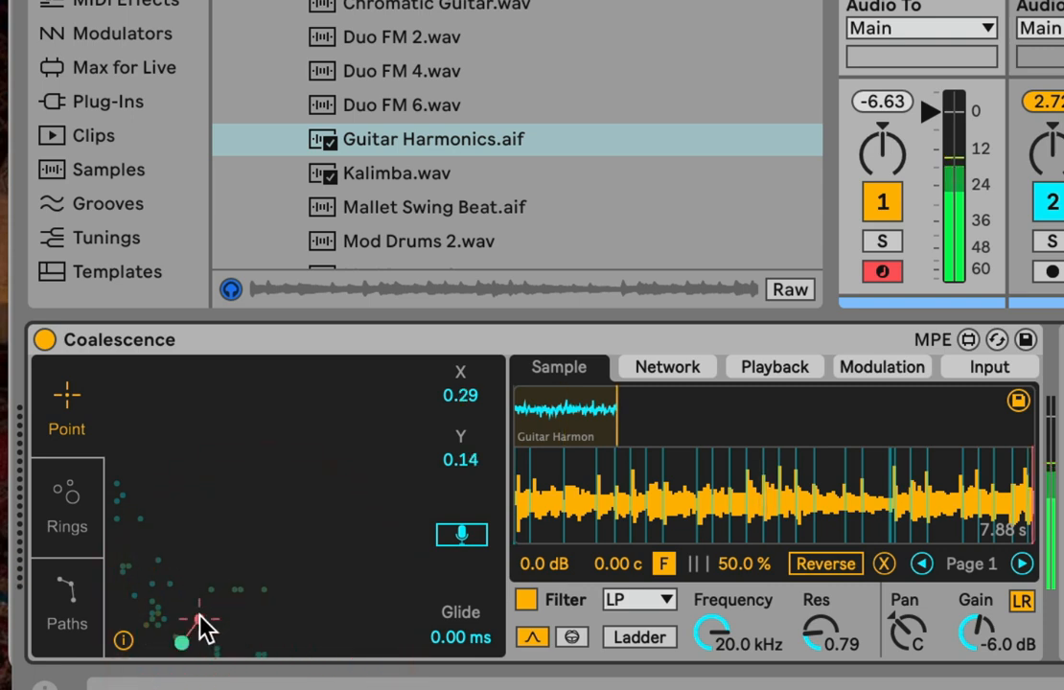
click(201, 493)
click(258, 454)
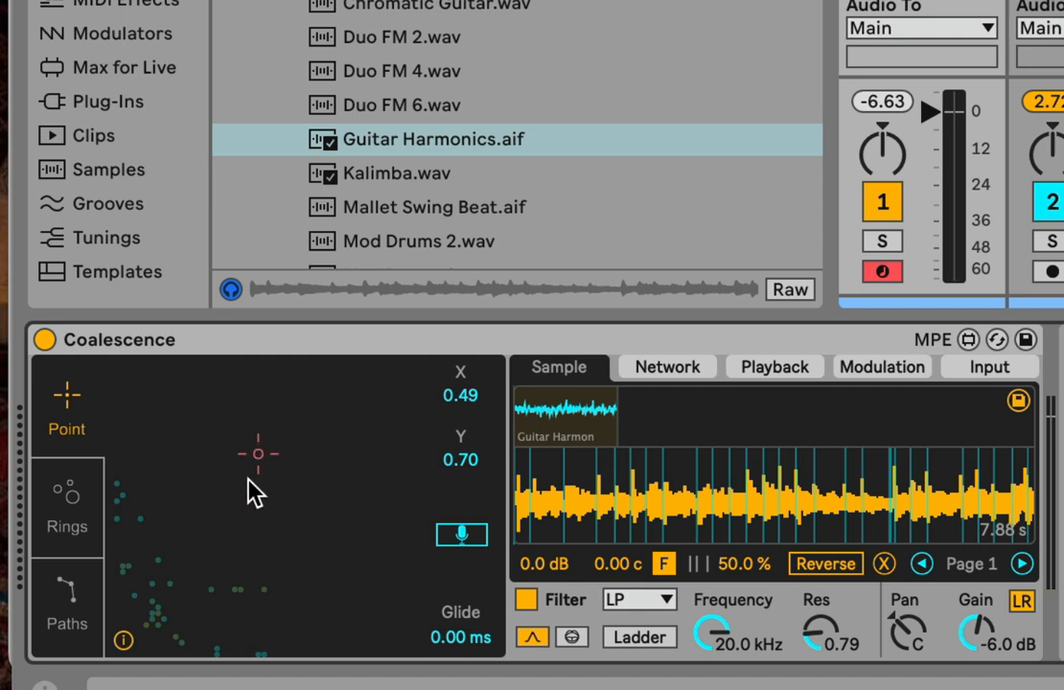
Step: Audition the nearest slices against the waveform, moving the map point through empty areas to about X 0.77, Y 0.23
click(247, 481)
click(253, 477)
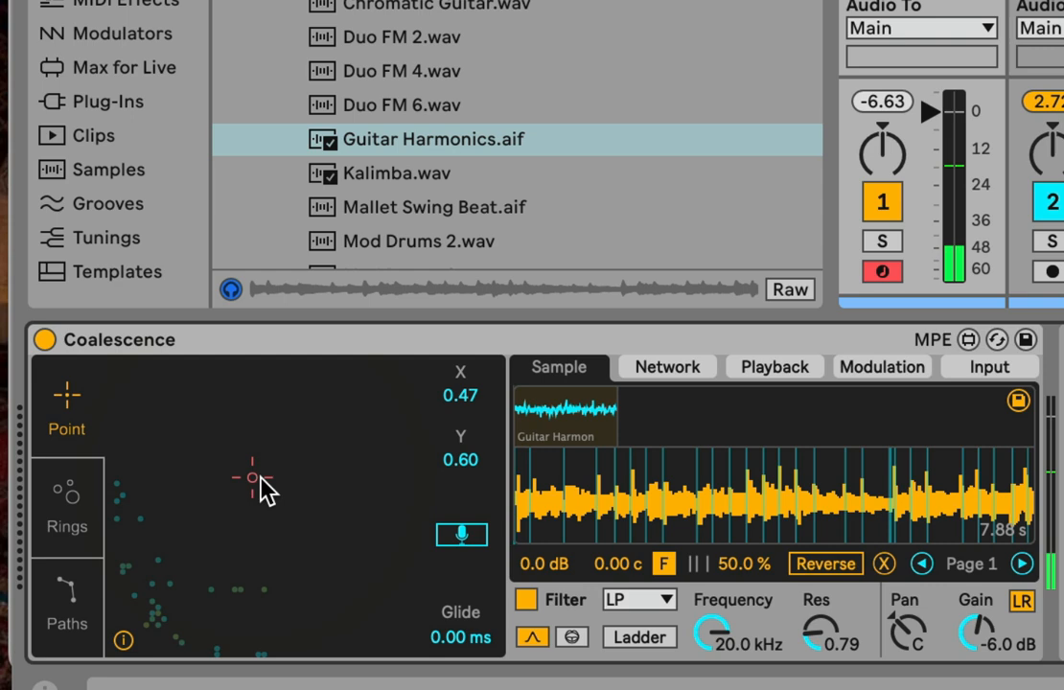
click(260, 533)
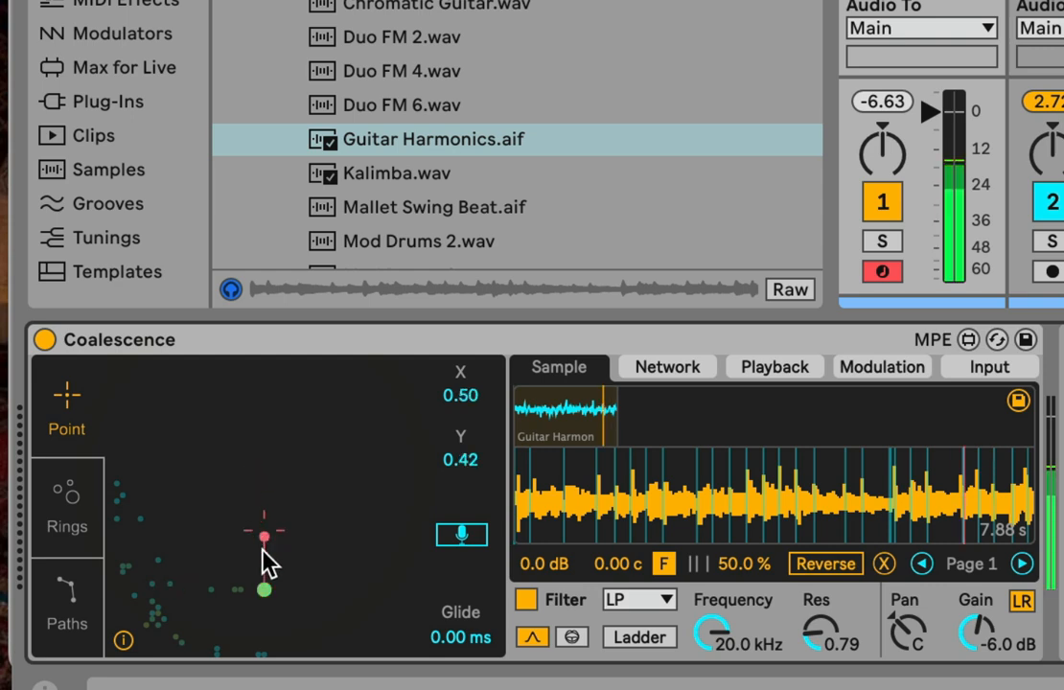
click(211, 448)
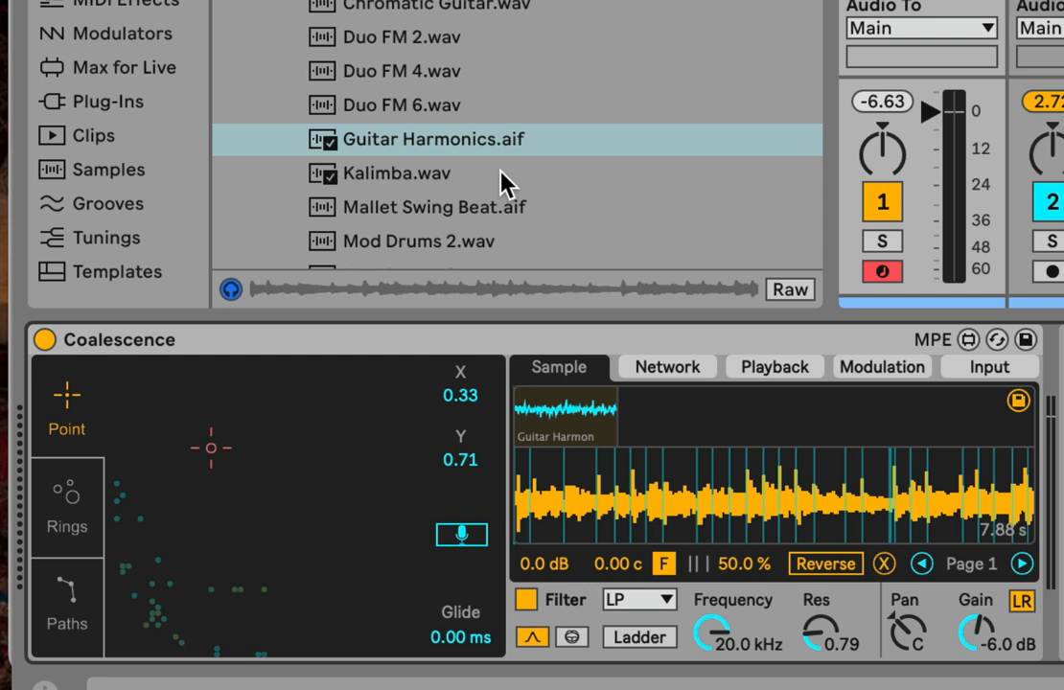
click(211, 477)
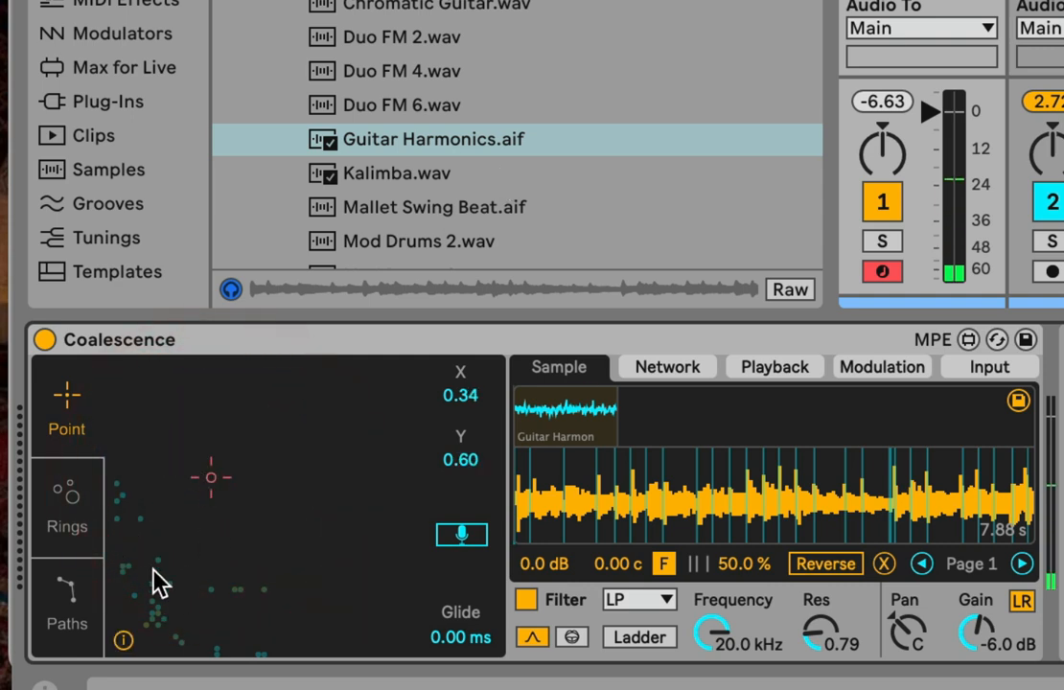
click(240, 500)
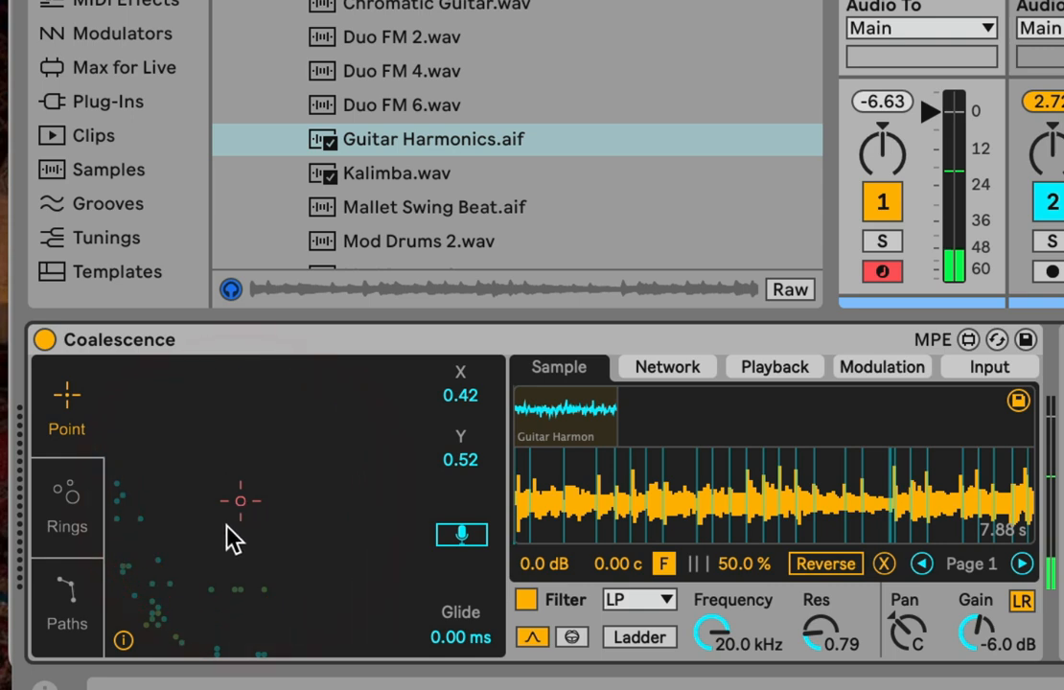
drag(182, 586, 235, 471)
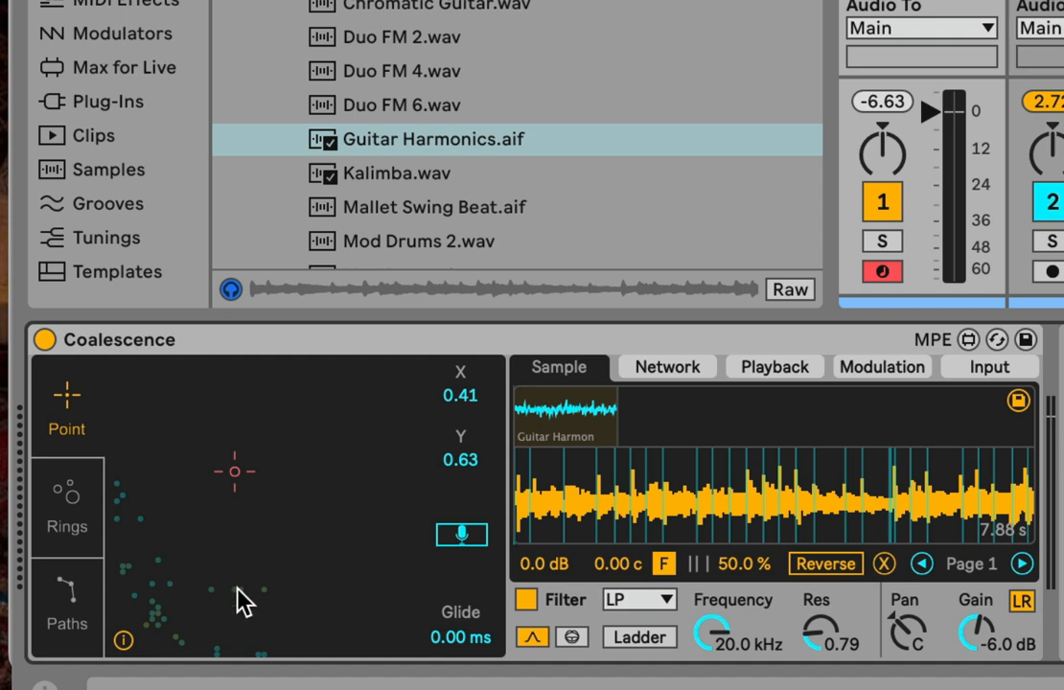
drag(244, 565, 345, 599)
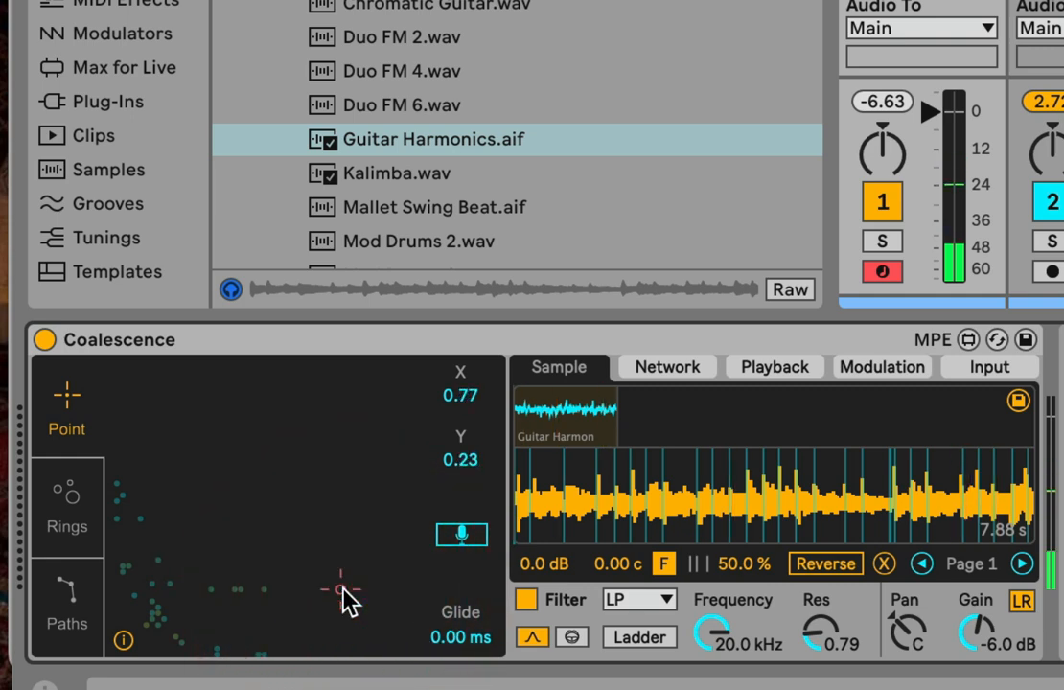
Step: Compare the slices triggered near and far from the dots, ending with the point at about X 0.33, Y 0.56
click(318, 484)
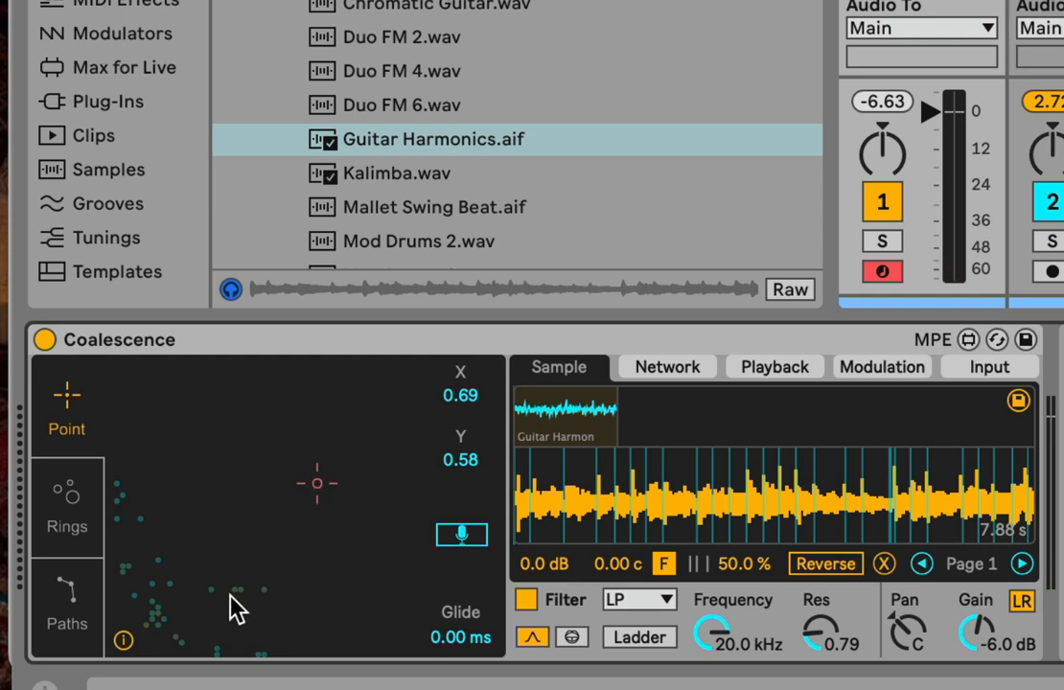
click(177, 580)
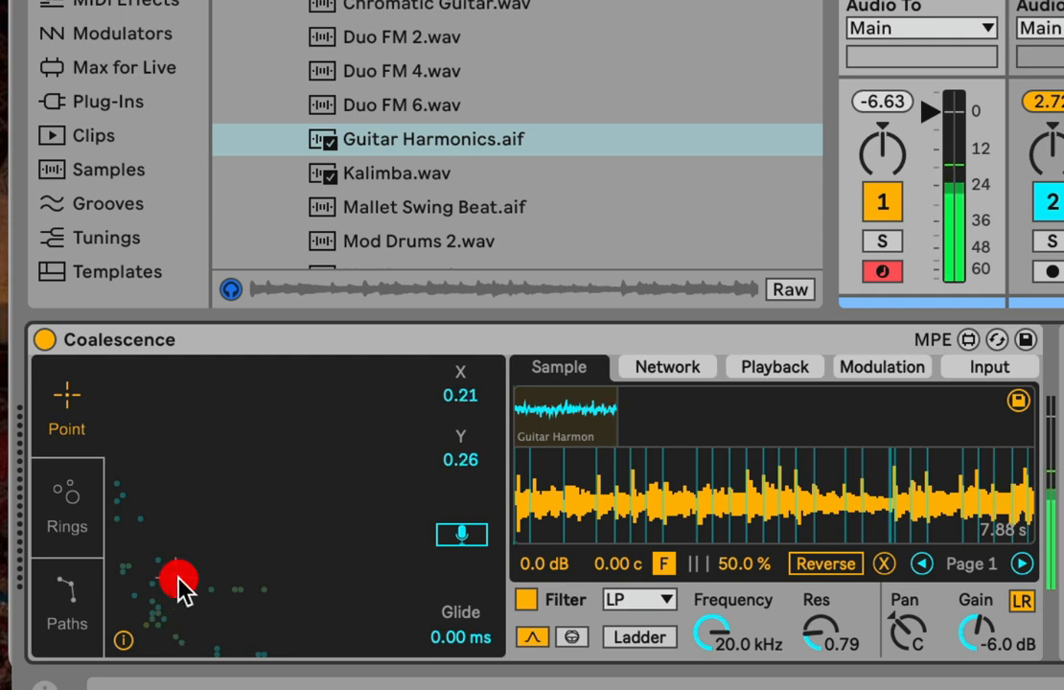
drag(179, 580, 302, 399)
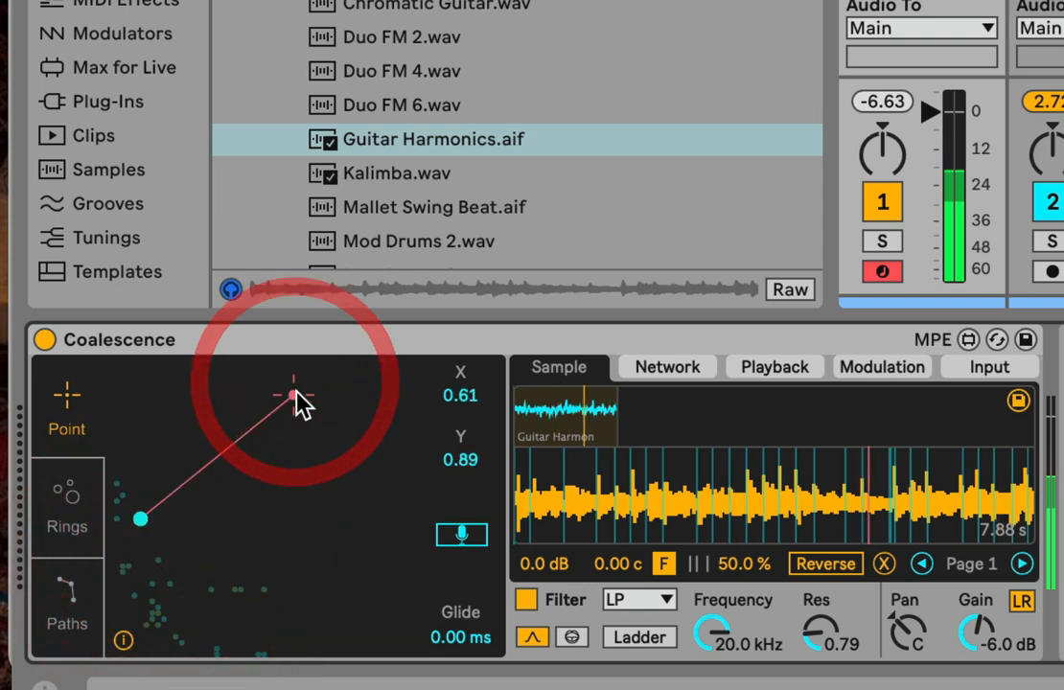
click(323, 427)
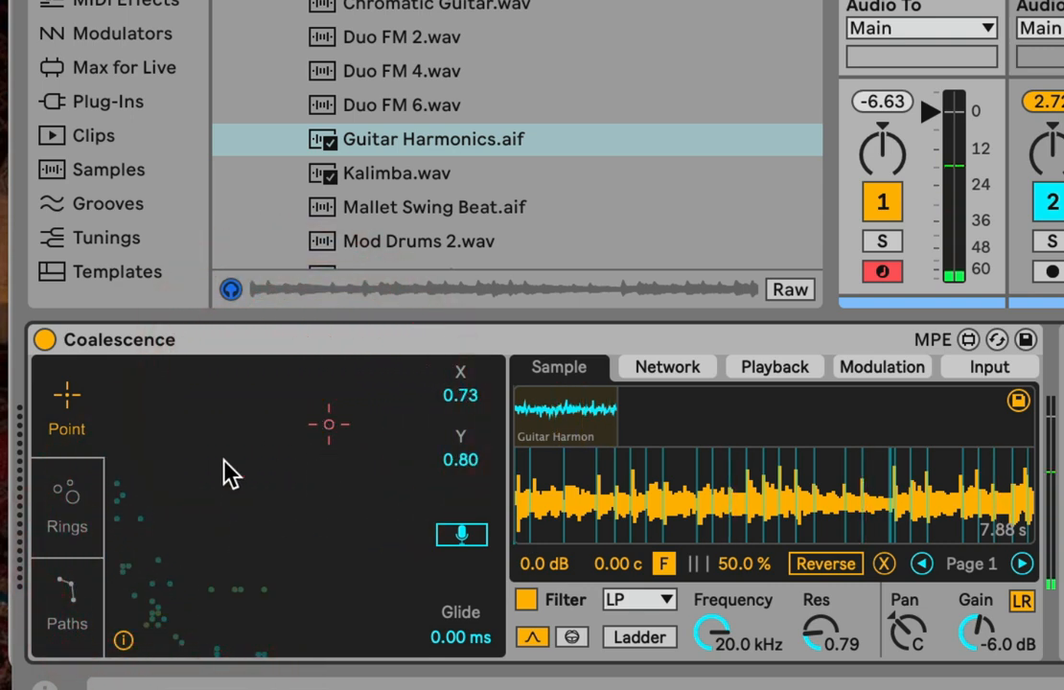
click(311, 500)
drag(262, 506, 211, 487)
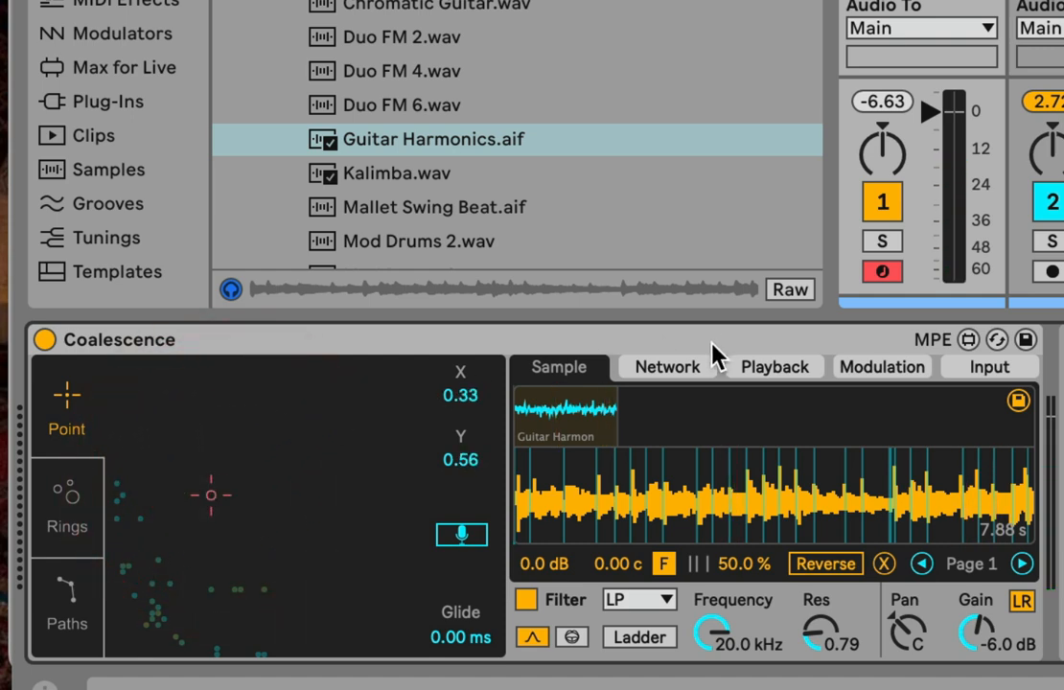
Step: Return to the Playback settings and place the map point in an empty area at about X 0.28, Y 0.57
click(764, 362)
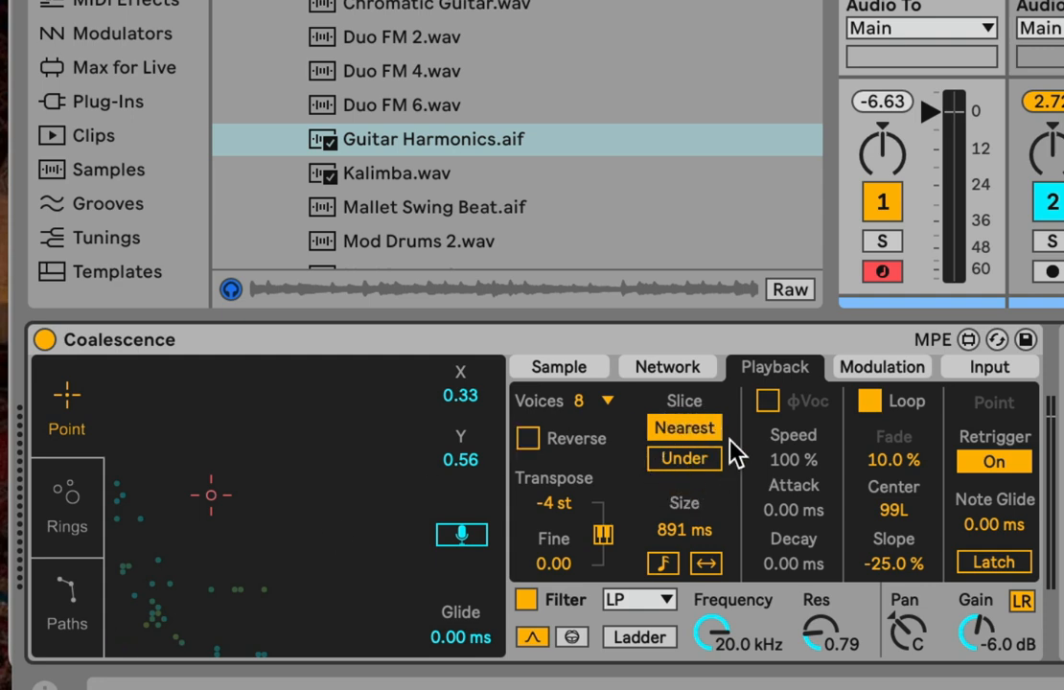
click(211, 479)
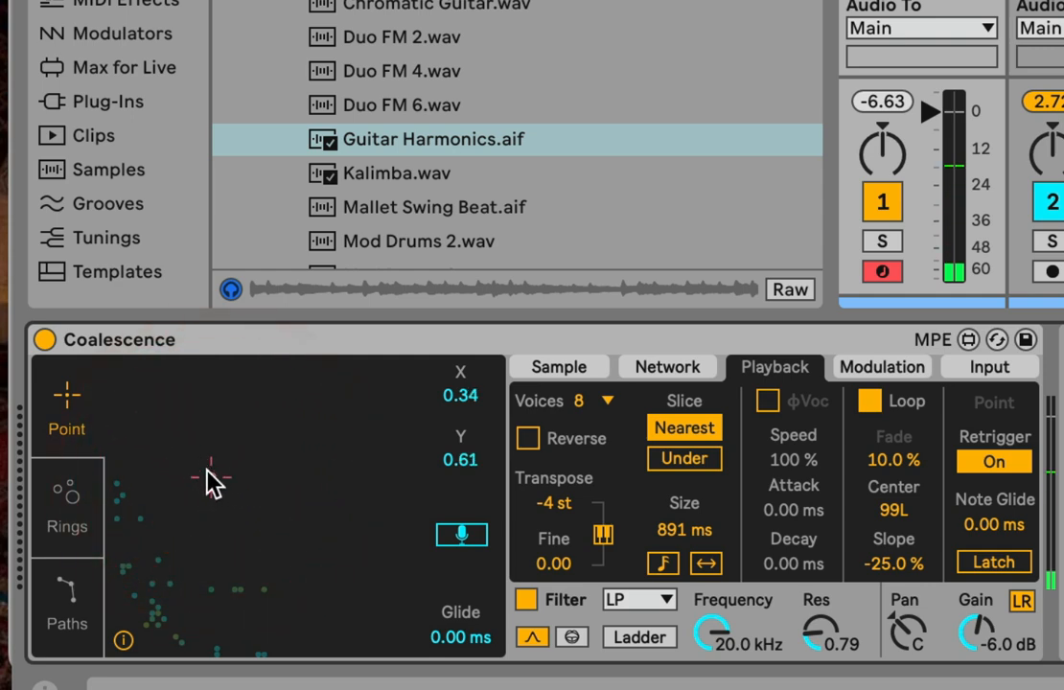
click(195, 486)
click(197, 493)
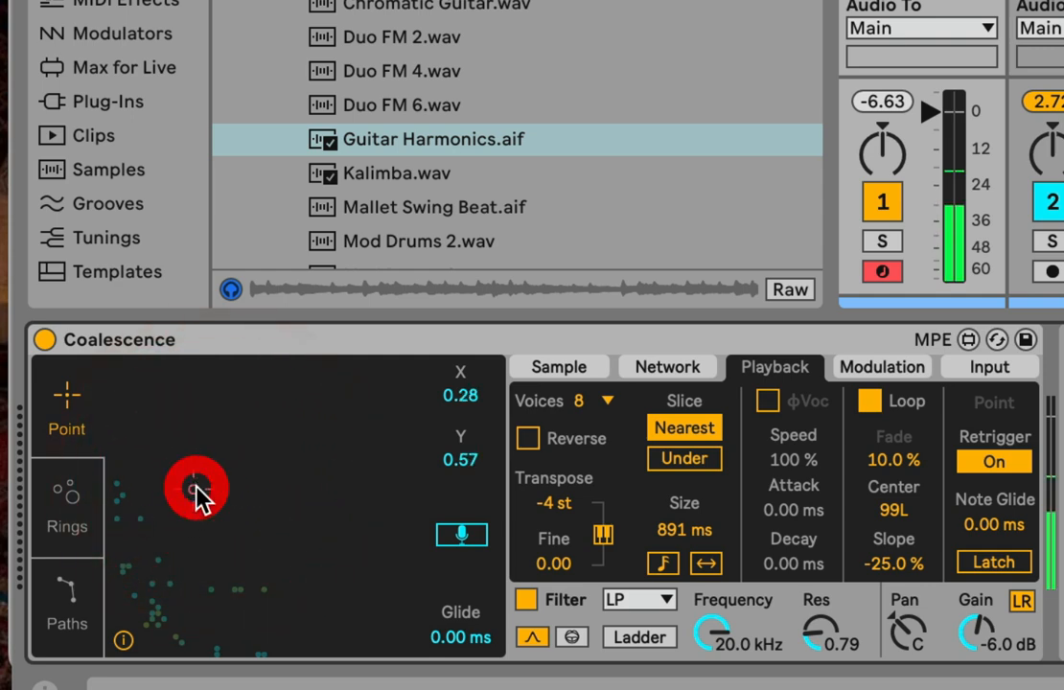
Step: Set Slice to Under and test empty map positions, ending at about X 0.47, Y 0.57
click(704, 458)
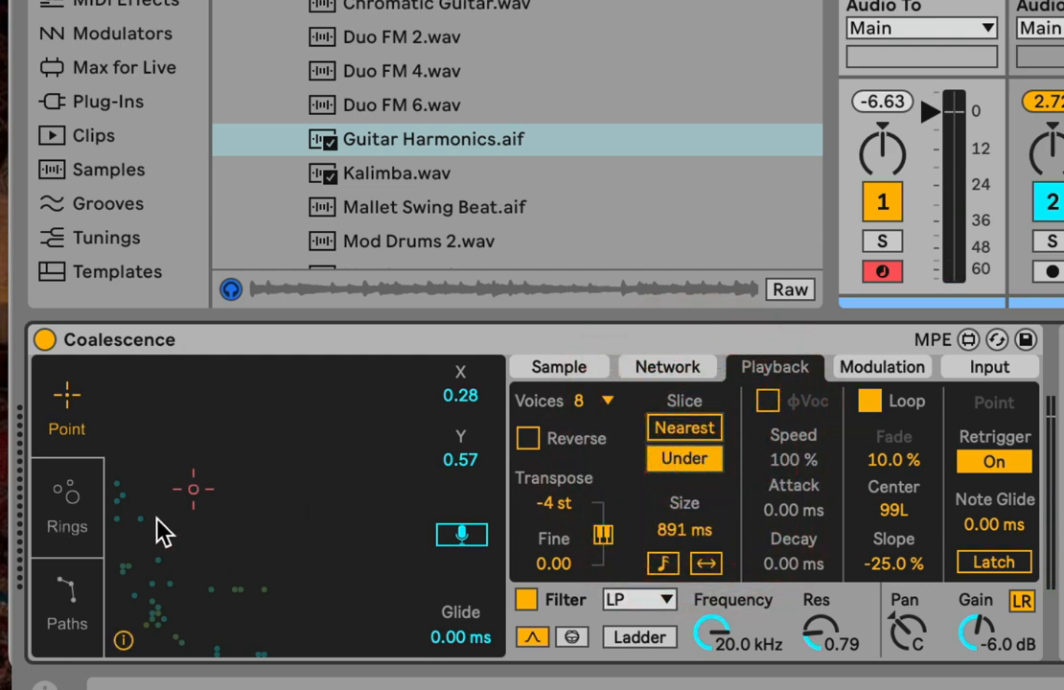
click(199, 486)
click(235, 489)
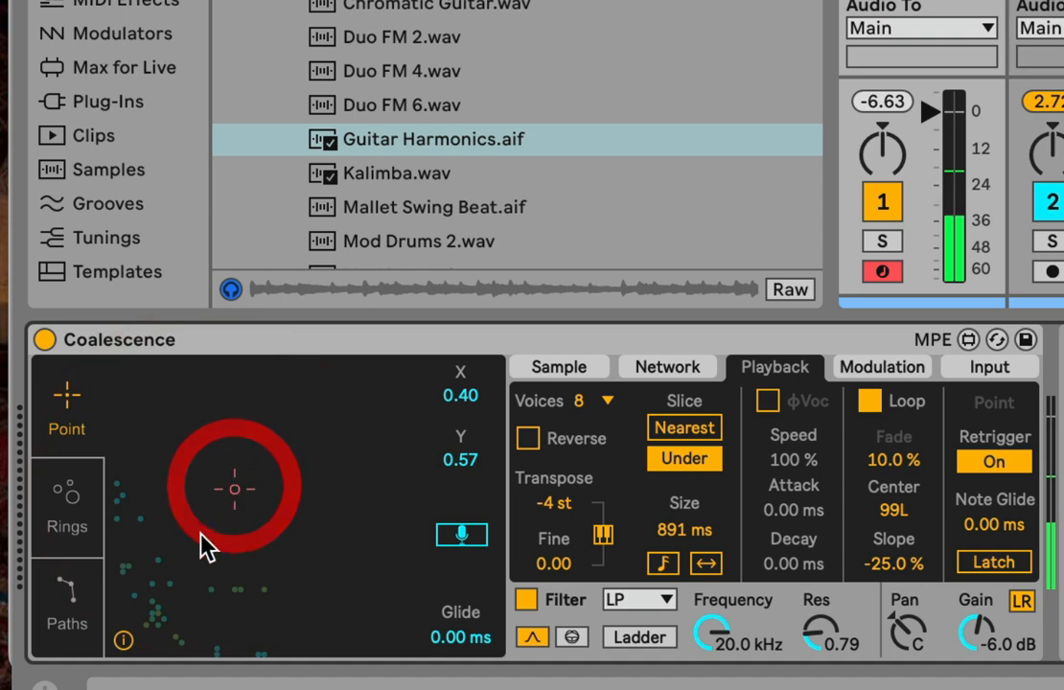
click(260, 494)
click(252, 487)
click(258, 499)
click(238, 482)
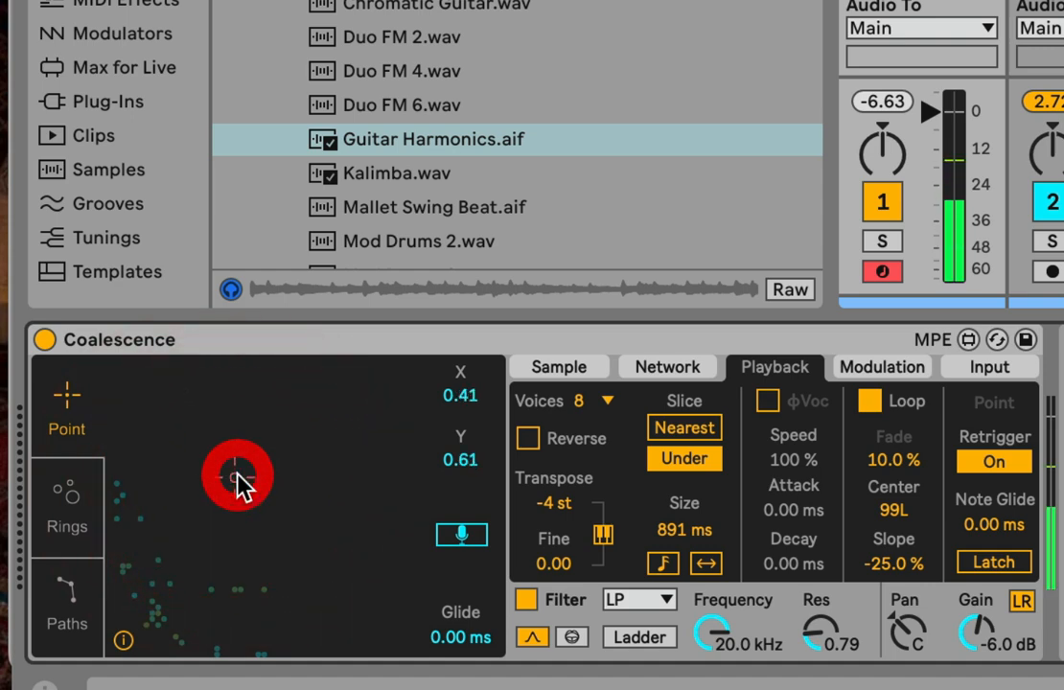
click(266, 494)
click(236, 484)
click(252, 490)
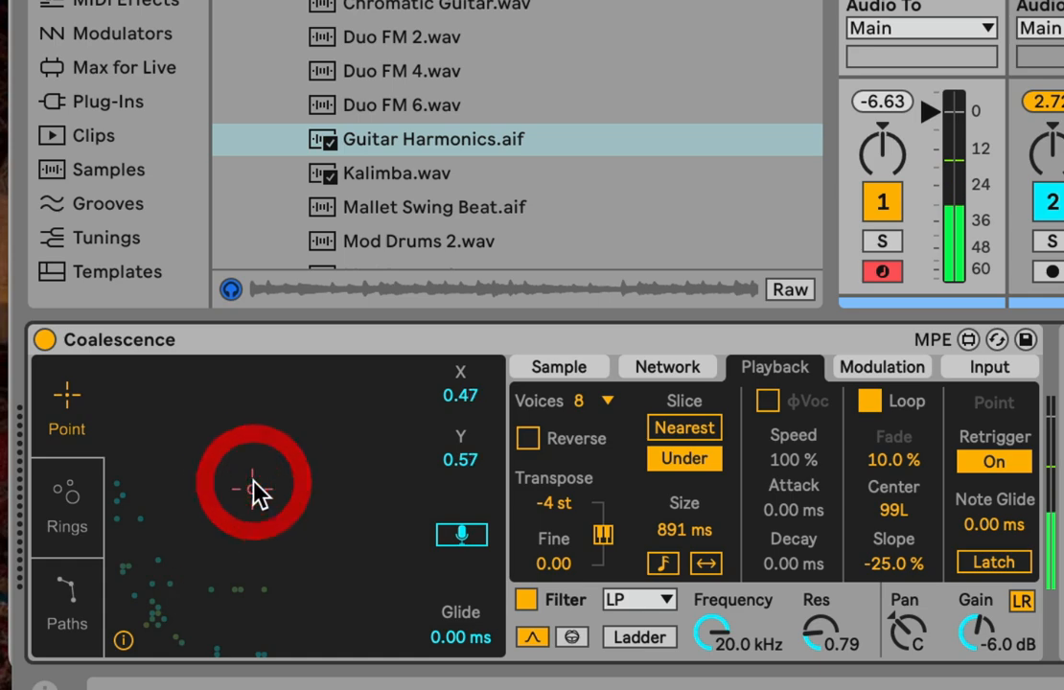
Step: Toggle the Nearest option of the Network preview off and back on, turn off Preview, and return to the Playback settings
click(678, 368)
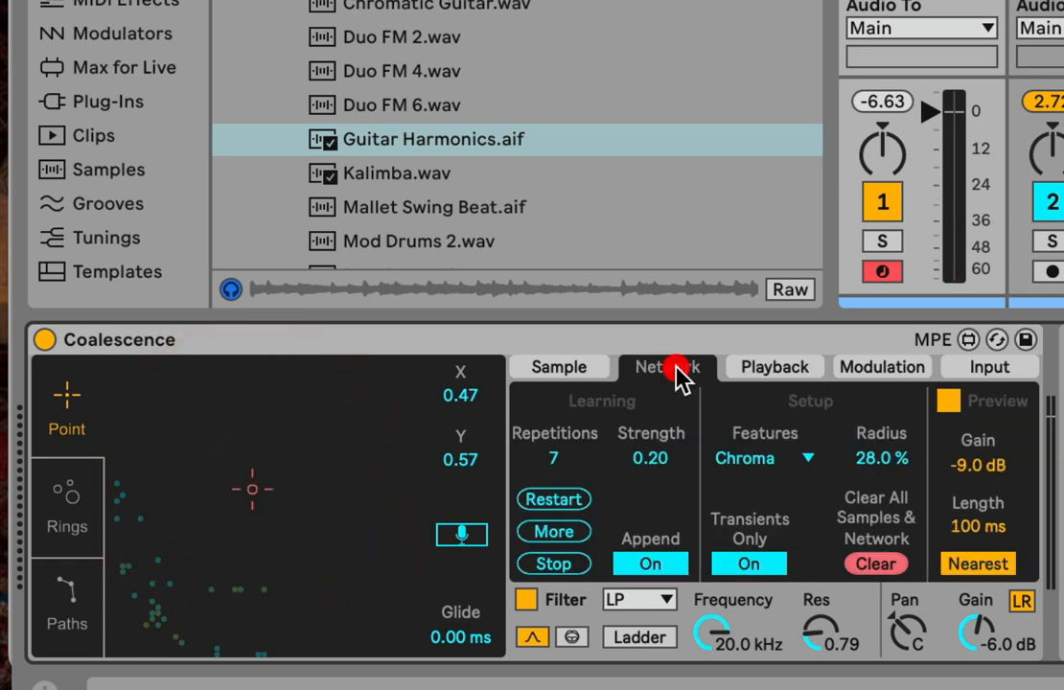
click(999, 563)
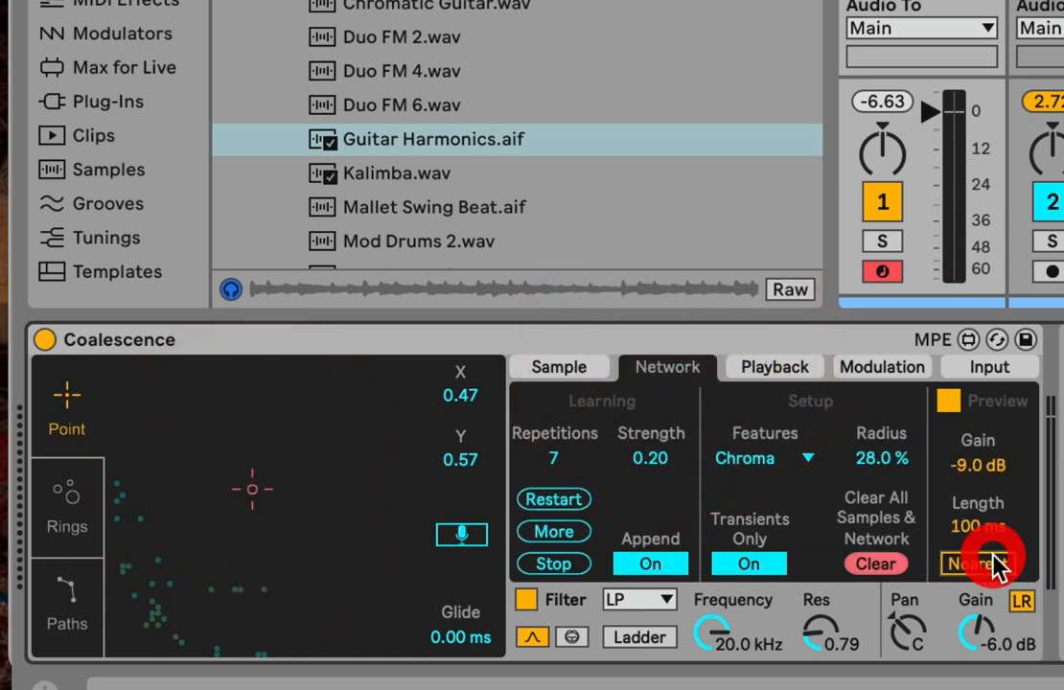
click(784, 368)
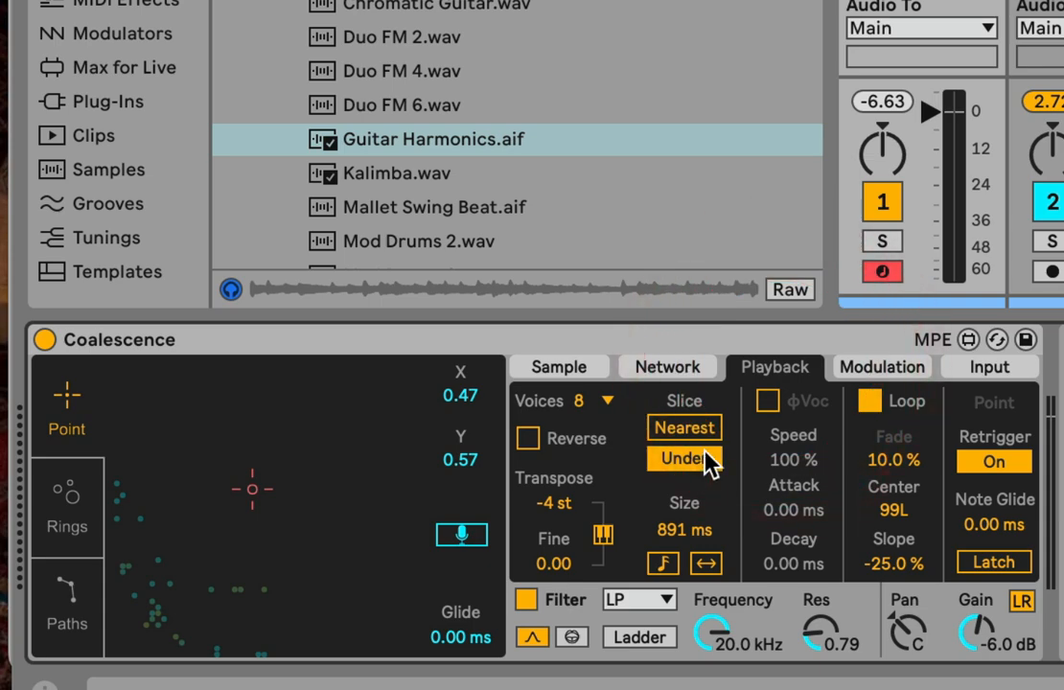
click(669, 367)
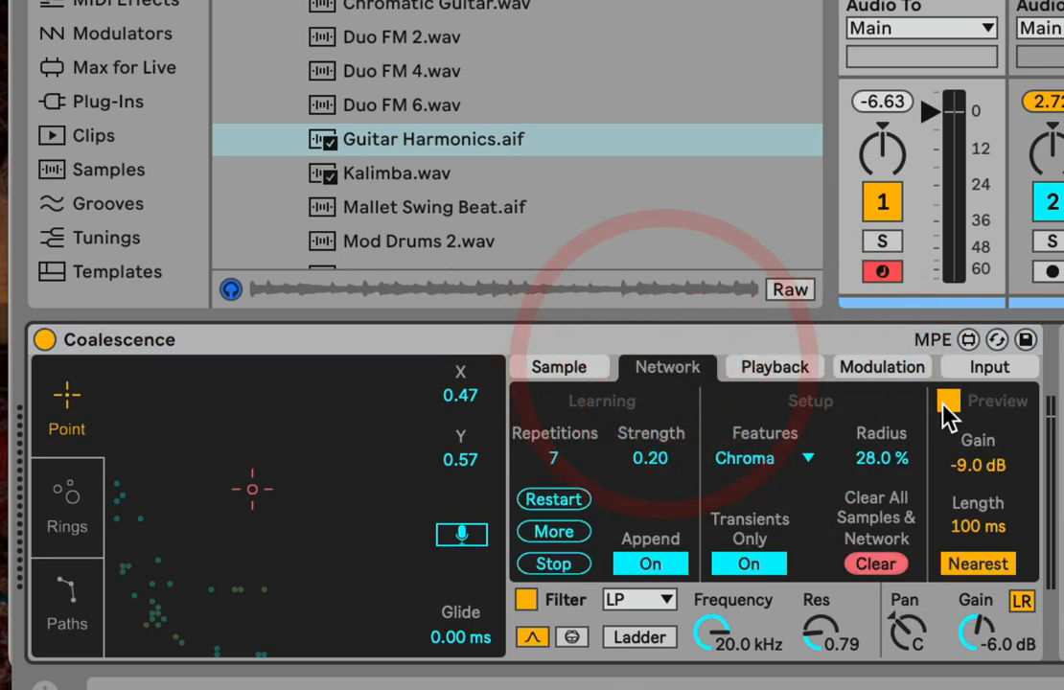
click(944, 403)
click(762, 368)
Step: Audition the Under slice mode by moving the map point between empty areas and the dots
drag(345, 503, 212, 527)
click(213, 537)
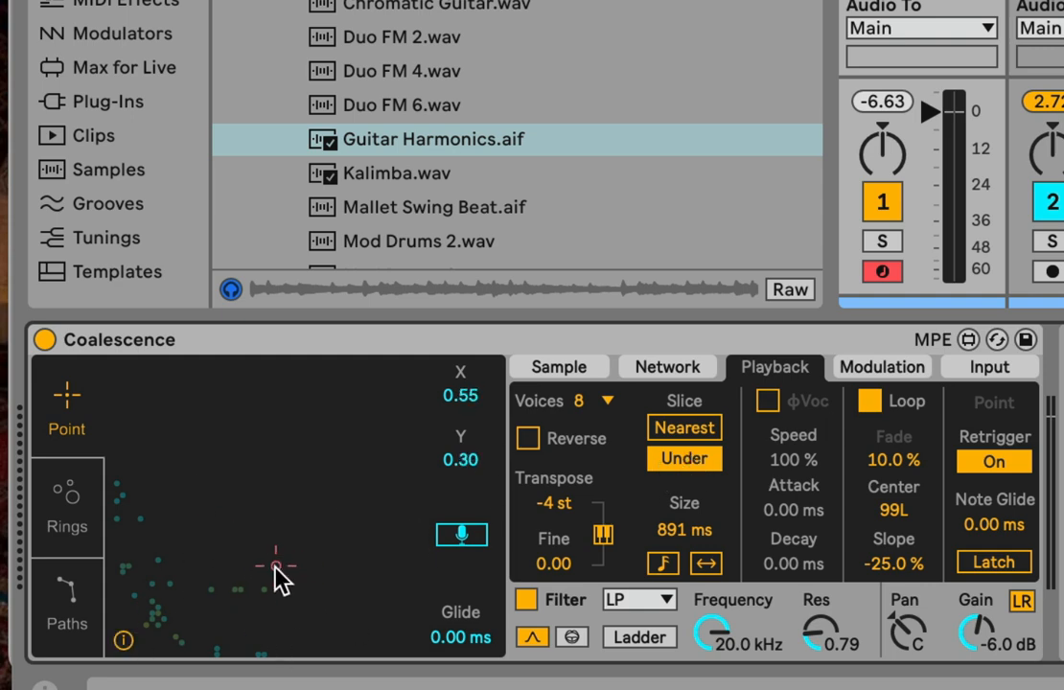
drag(275, 567, 266, 589)
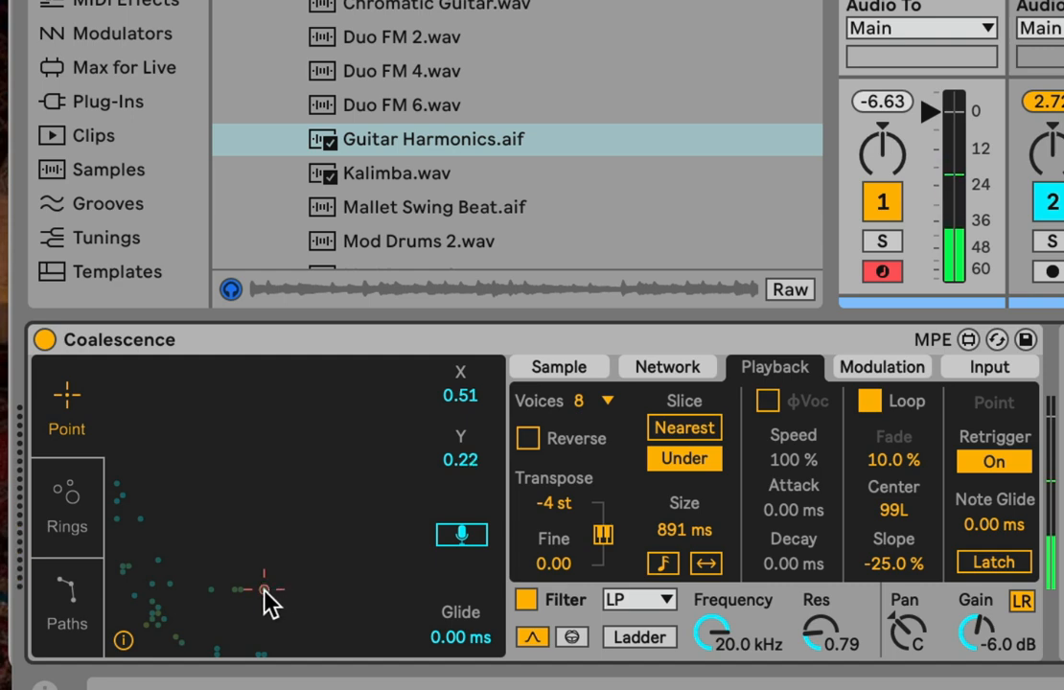
drag(265, 589, 297, 471)
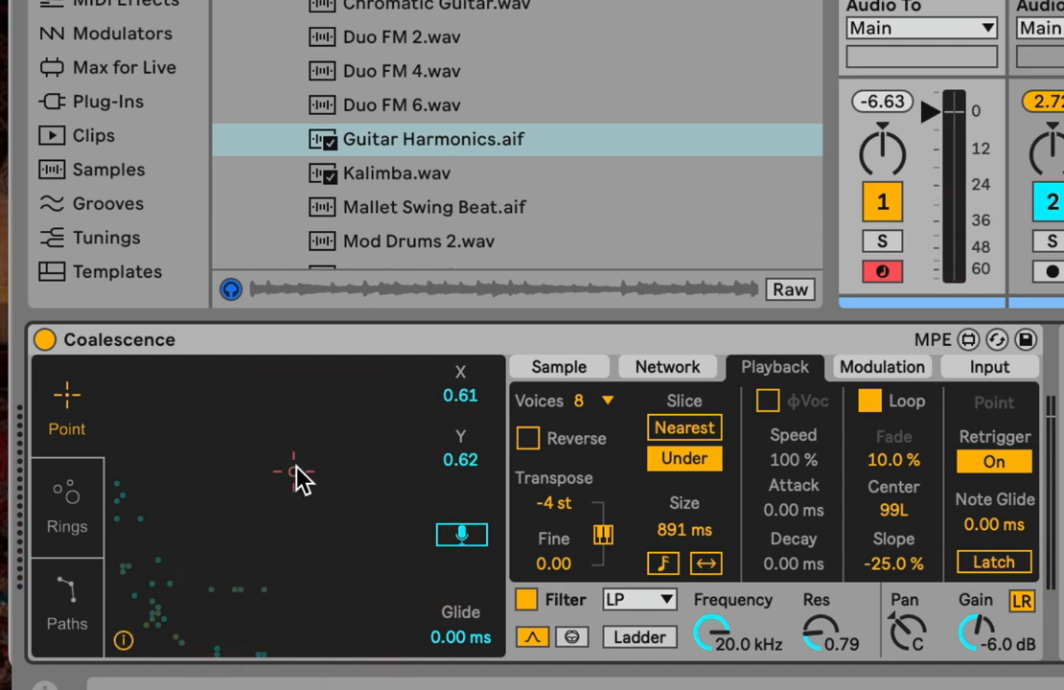
mouse_move(288, 526)
mouse_down()
mouse_move(182, 629)
mouse_move(151, 606)
mouse_move(145, 615)
mouse_move(204, 516)
mouse_move(161, 625)
mouse_move(150, 565)
mouse_move(212, 484)
mouse_move(265, 506)
mouse_move(272, 530)
mouse_up()
drag(281, 519, 288, 456)
click(206, 586)
drag(206, 587, 281, 484)
Step: Set Slice back to Nearest and audition map positions, ending at about X 0.46, Y 0.30
click(684, 427)
click(265, 539)
drag(258, 517, 221, 460)
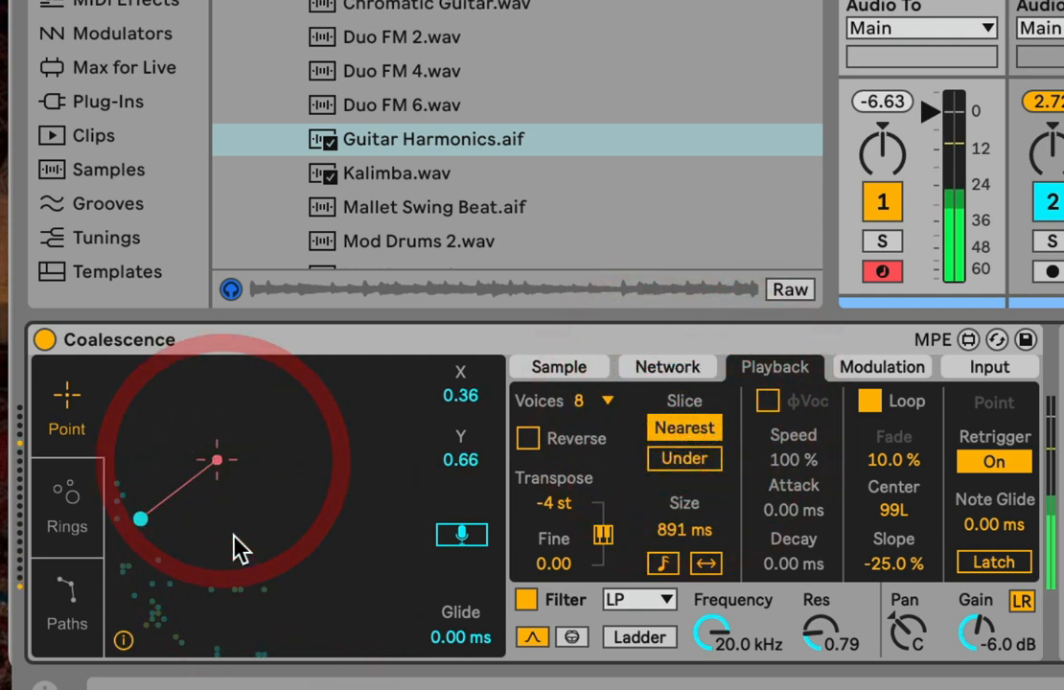
click(266, 489)
click(248, 573)
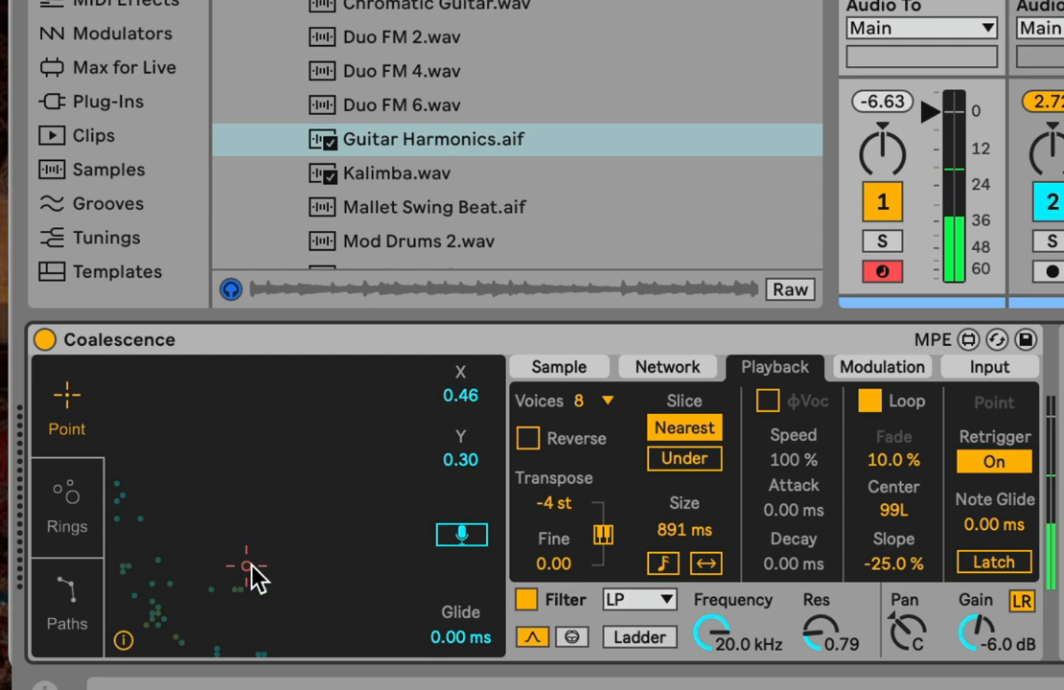
Step: Move the map point to about X 0.39, Y 0.59 and shorten the slice Size to 372 ms
click(228, 483)
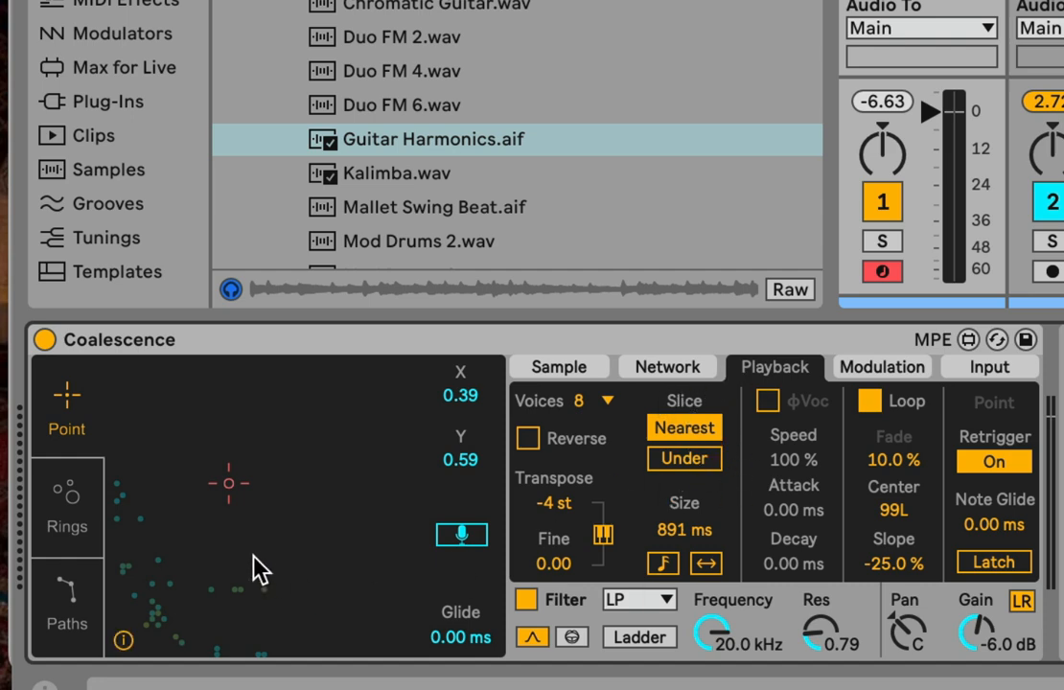
right_click(702, 534)
click(870, 403)
click(682, 533)
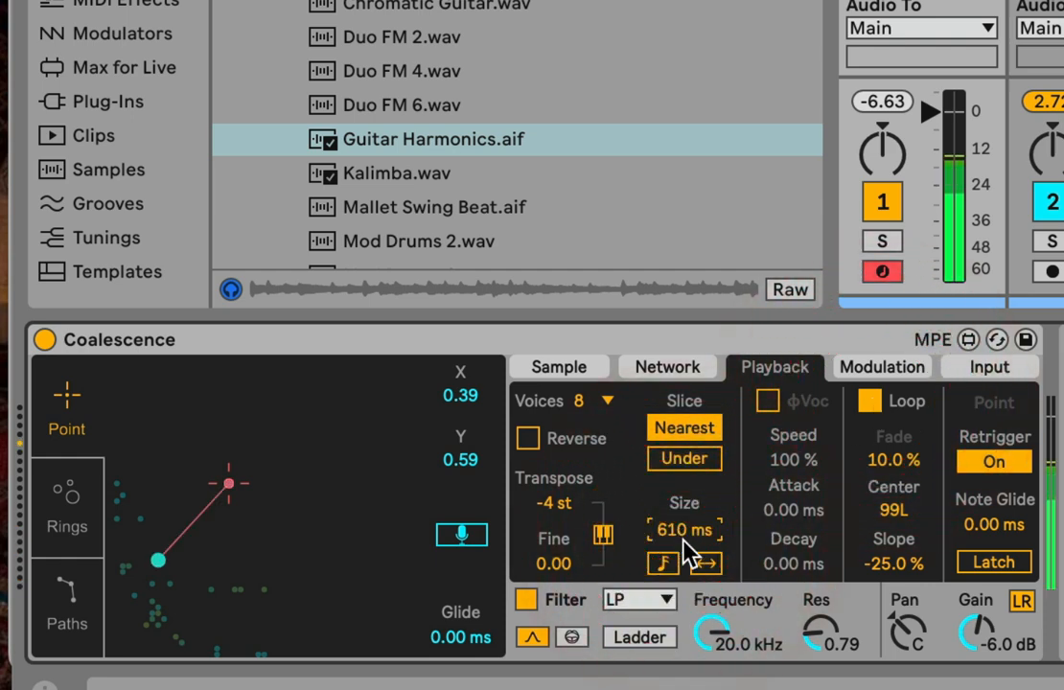
mouse_move(681, 527)
mouse_down()
mouse_move(682, 575)
mouse_move(682, 469)
mouse_move(680, 534)
mouse_up()
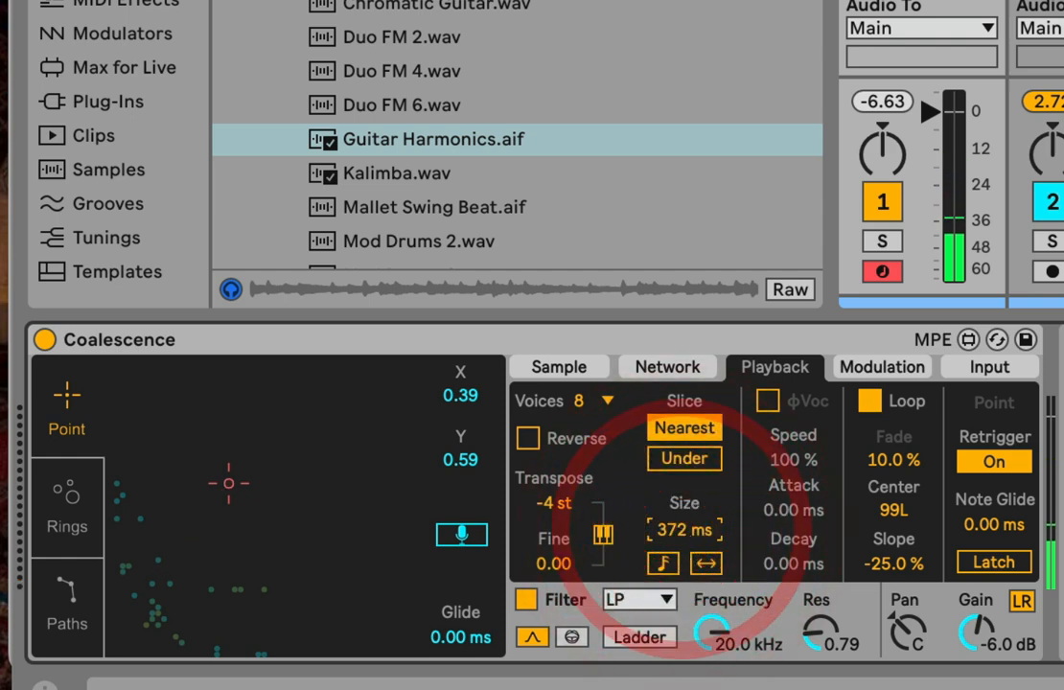
Step: Toggle Loop off and back on to compare how the 372 ms slice plays with and without looping
click(896, 400)
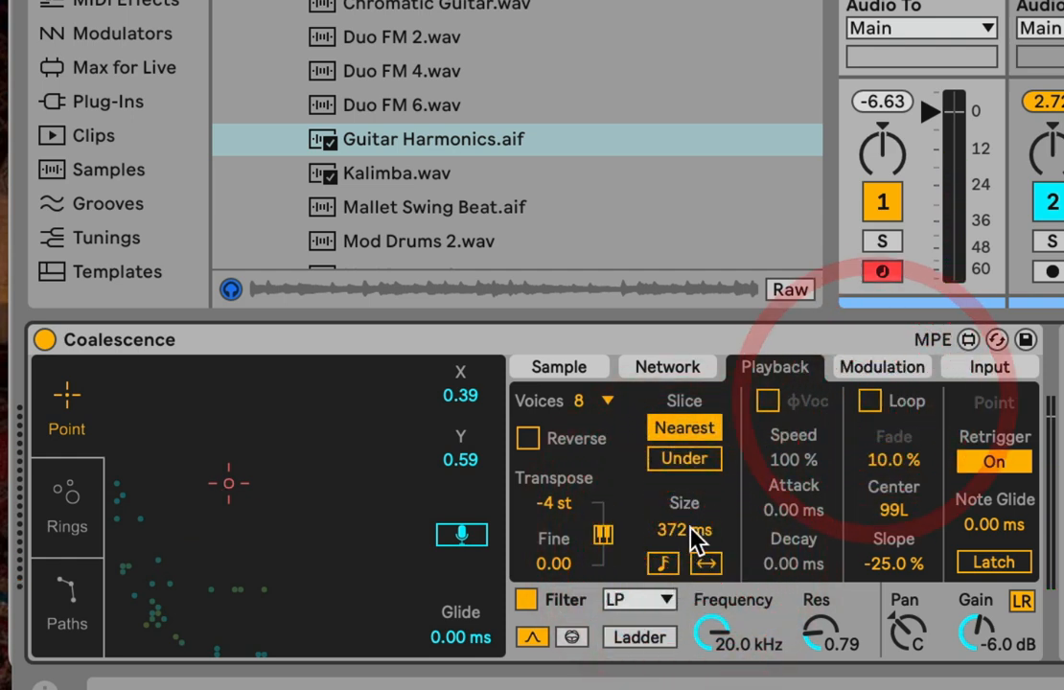
click(688, 529)
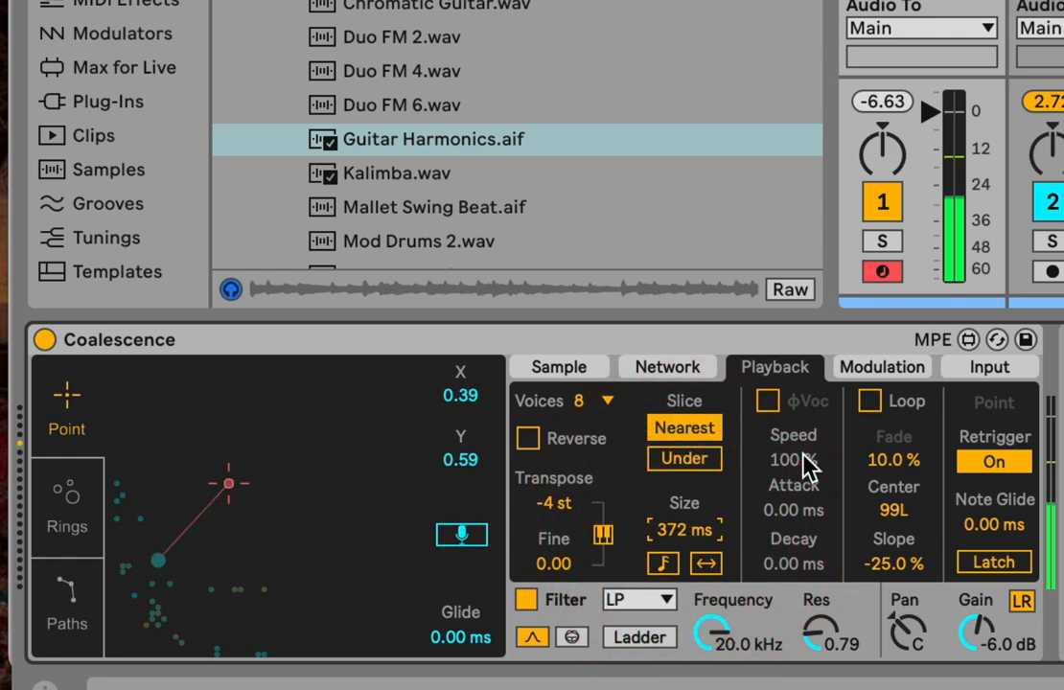
click(869, 400)
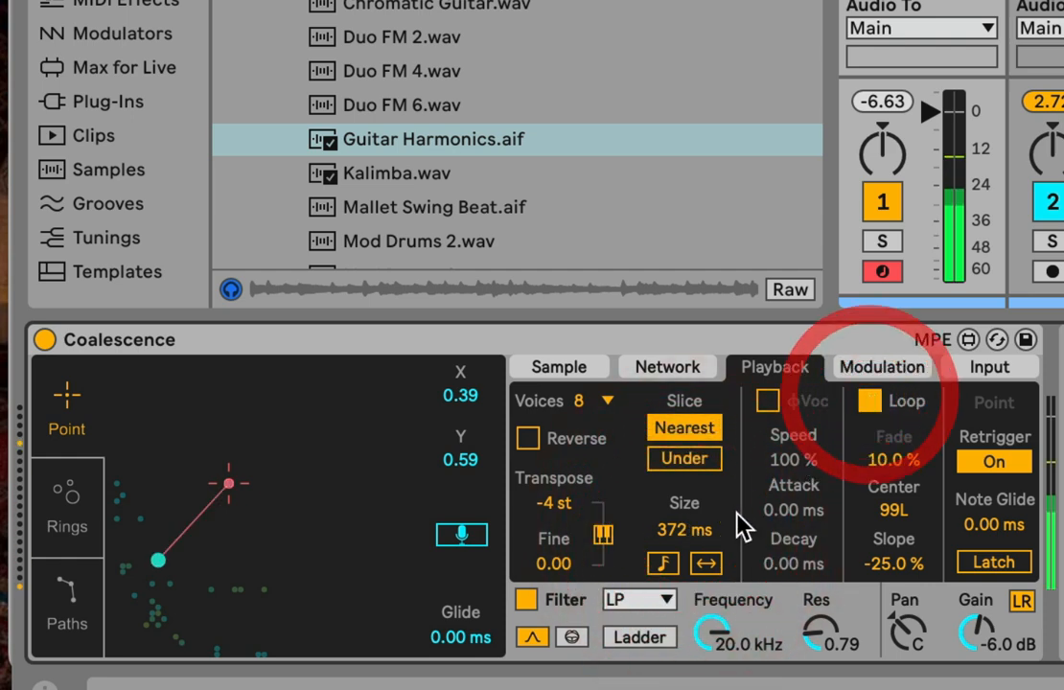
Step: Try tempo-synced Size values of 24n and 8n, and return Size to milliseconds
click(664, 563)
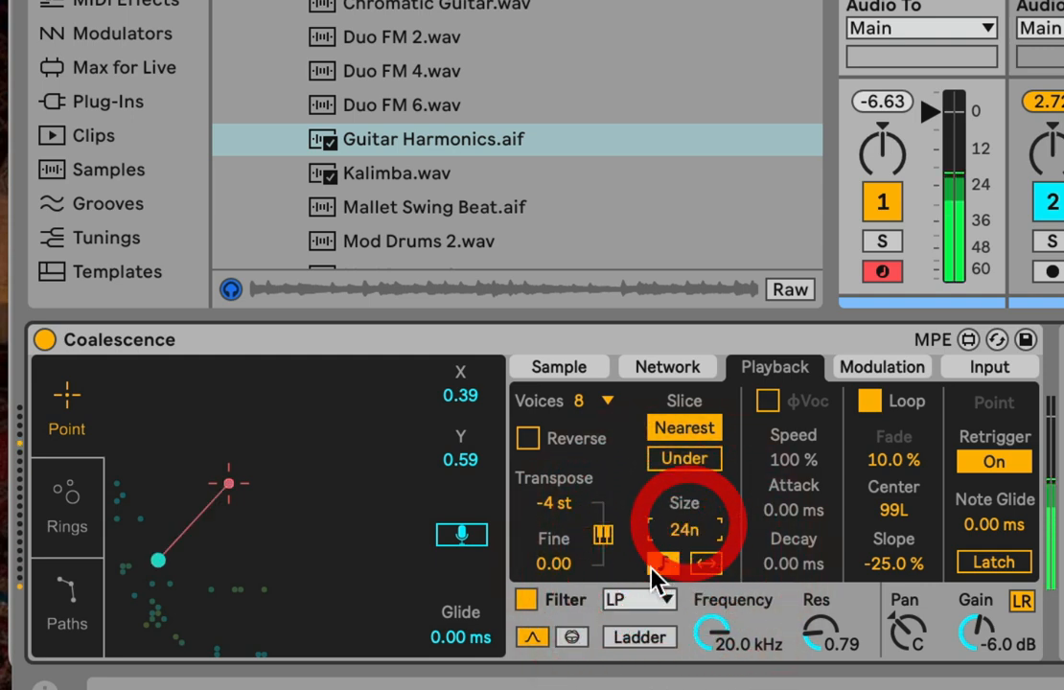
click(666, 559)
click(666, 560)
drag(666, 560, 707, 524)
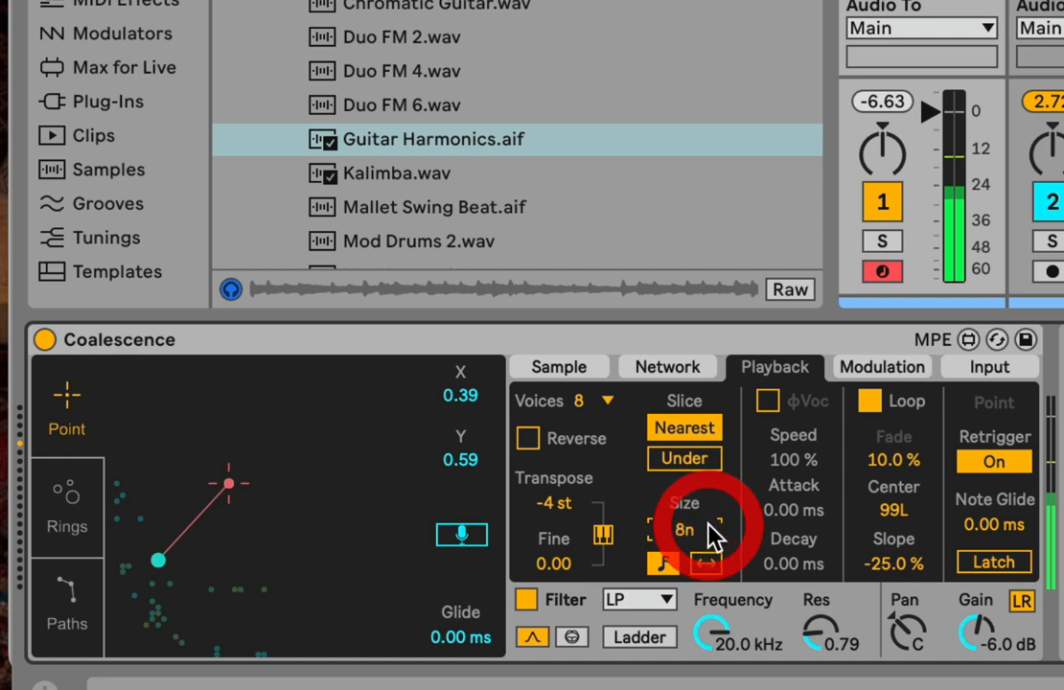
click(665, 566)
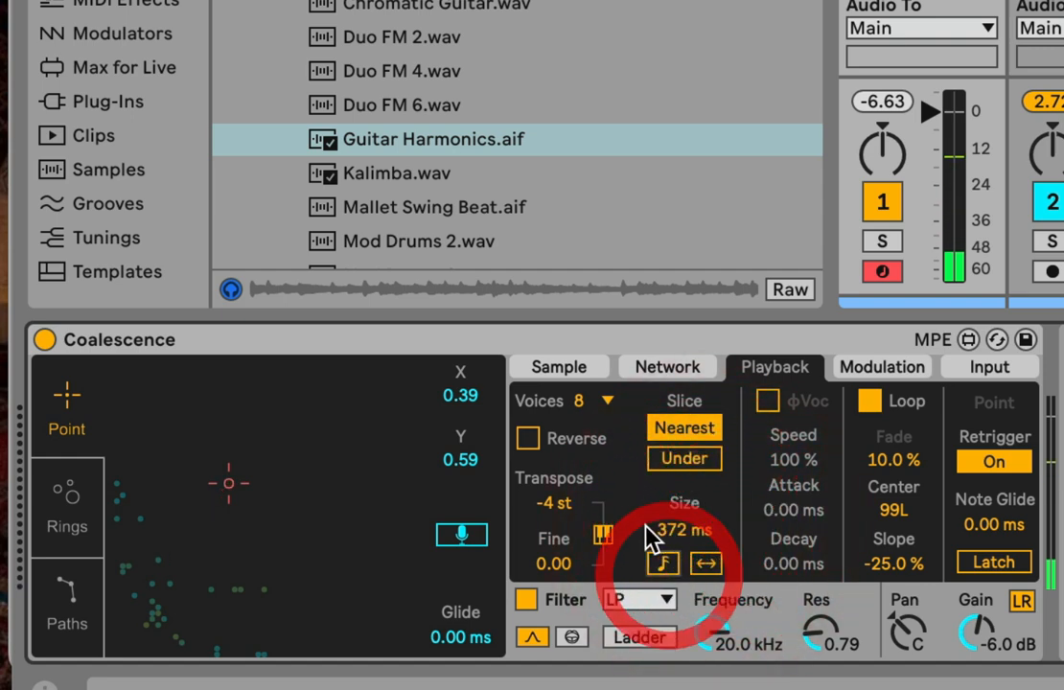
Step: Turn on full-slice length for Size and audition map positions against the Sample waveform, ending at about X 0.42, Y 0.28
click(706, 562)
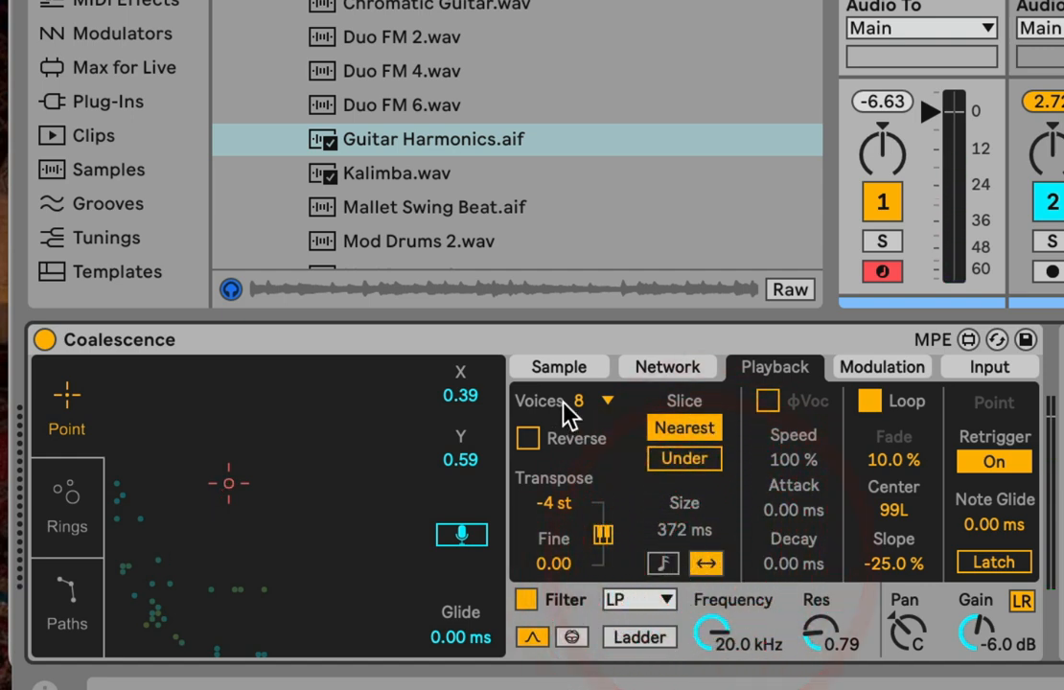
click(559, 367)
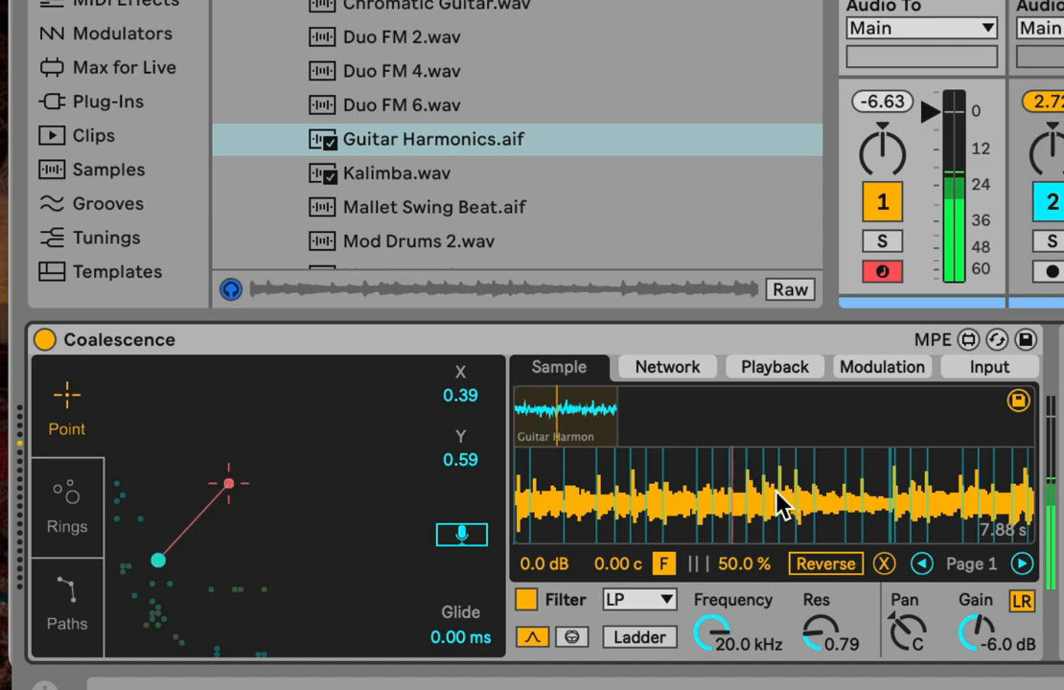
drag(254, 582, 216, 596)
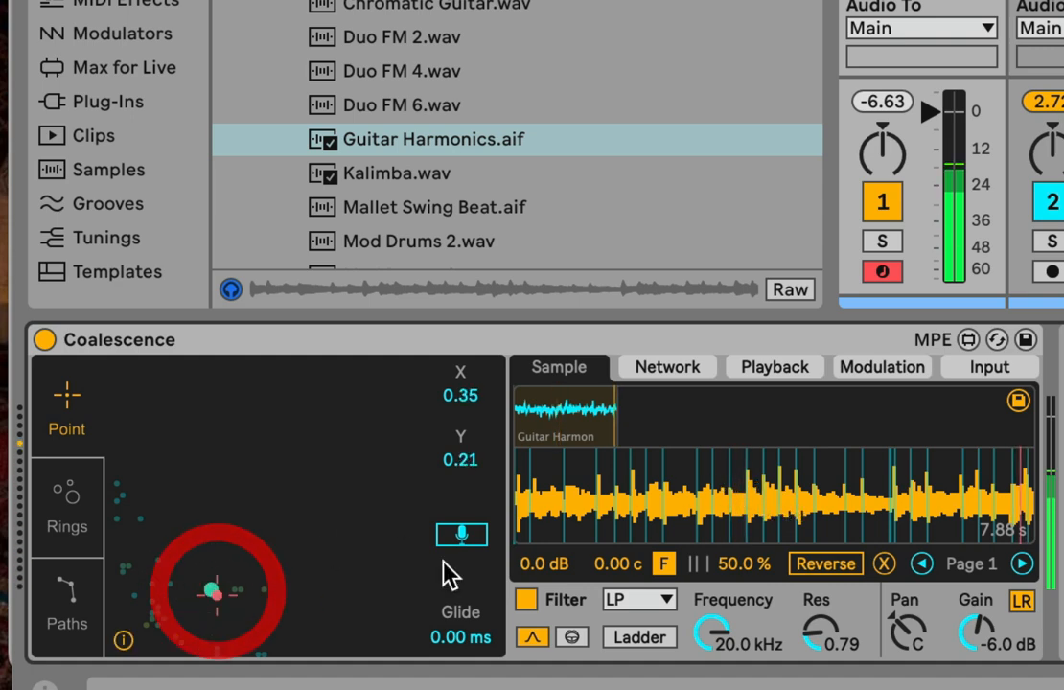
drag(233, 543, 200, 519)
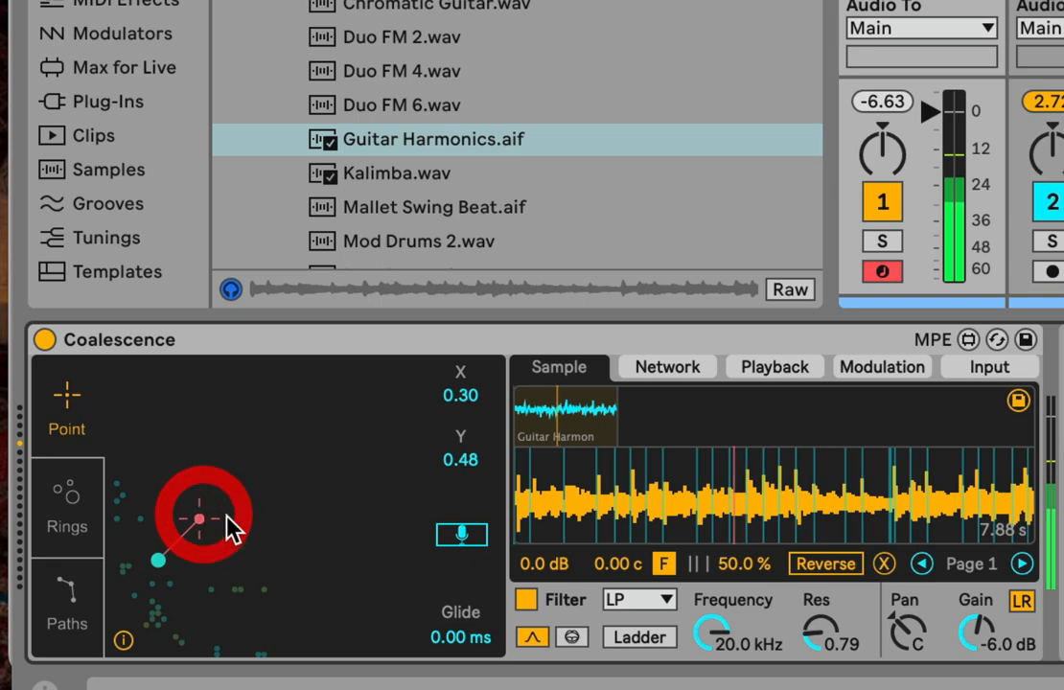
drag(251, 563, 240, 578)
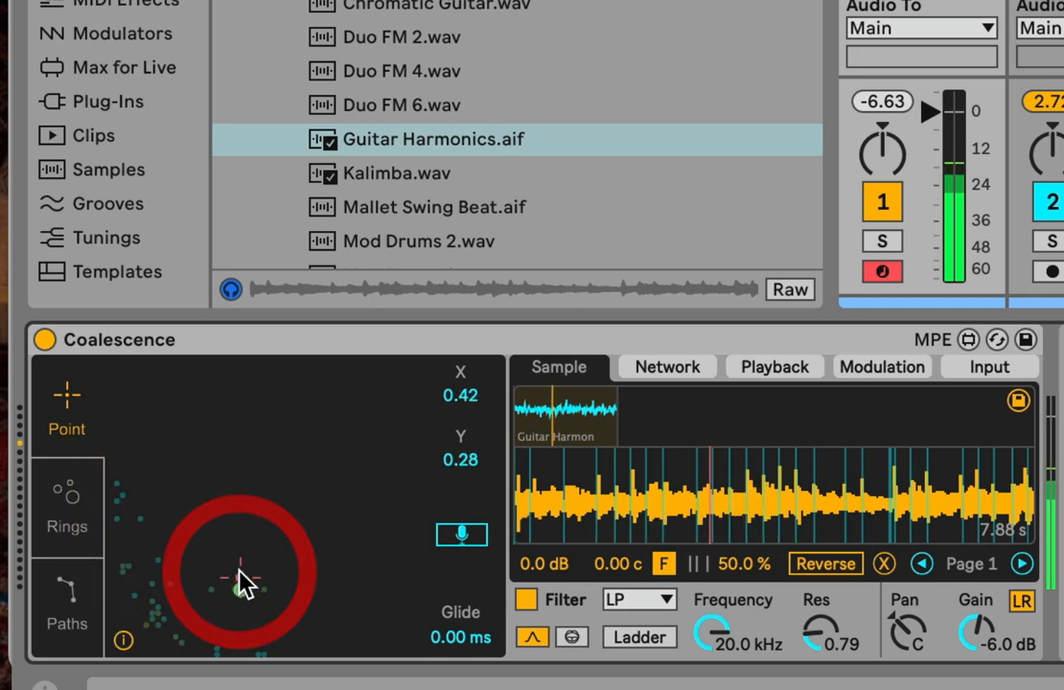
Step: Compare playback with full-slice length off and on, view the Sample waveform, and return to the Playback settings
click(668, 370)
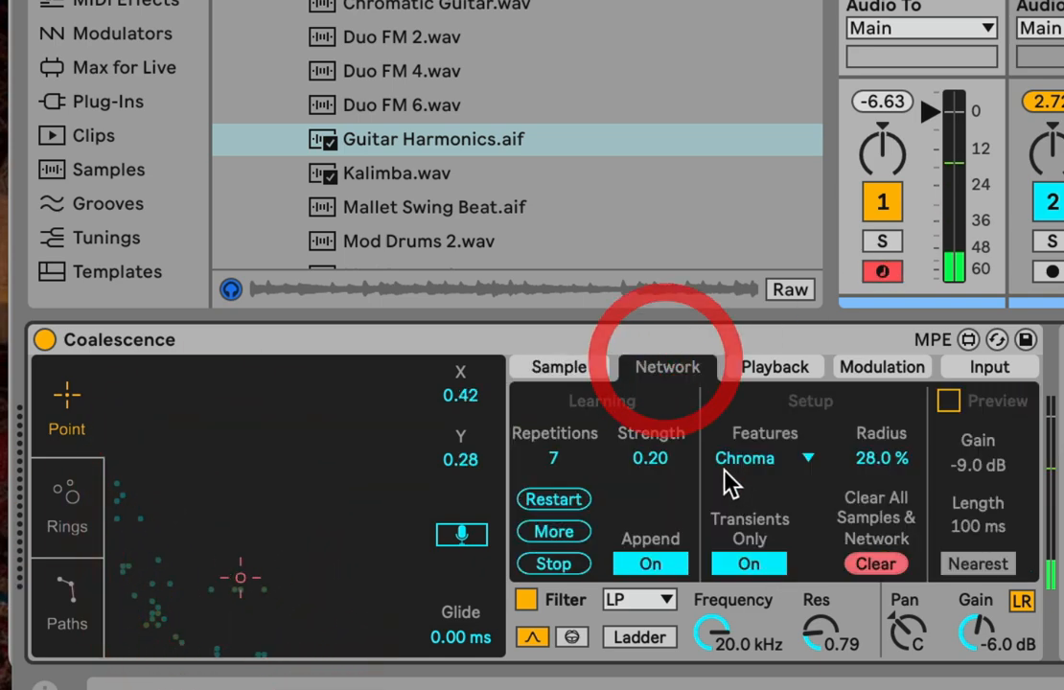
click(773, 368)
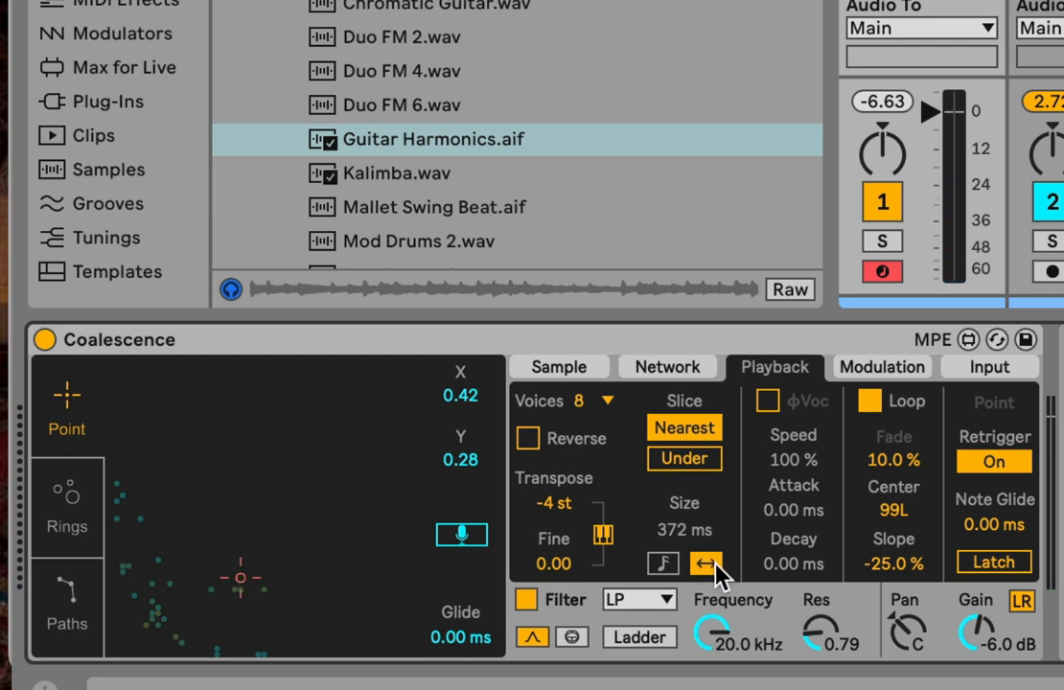
click(716, 566)
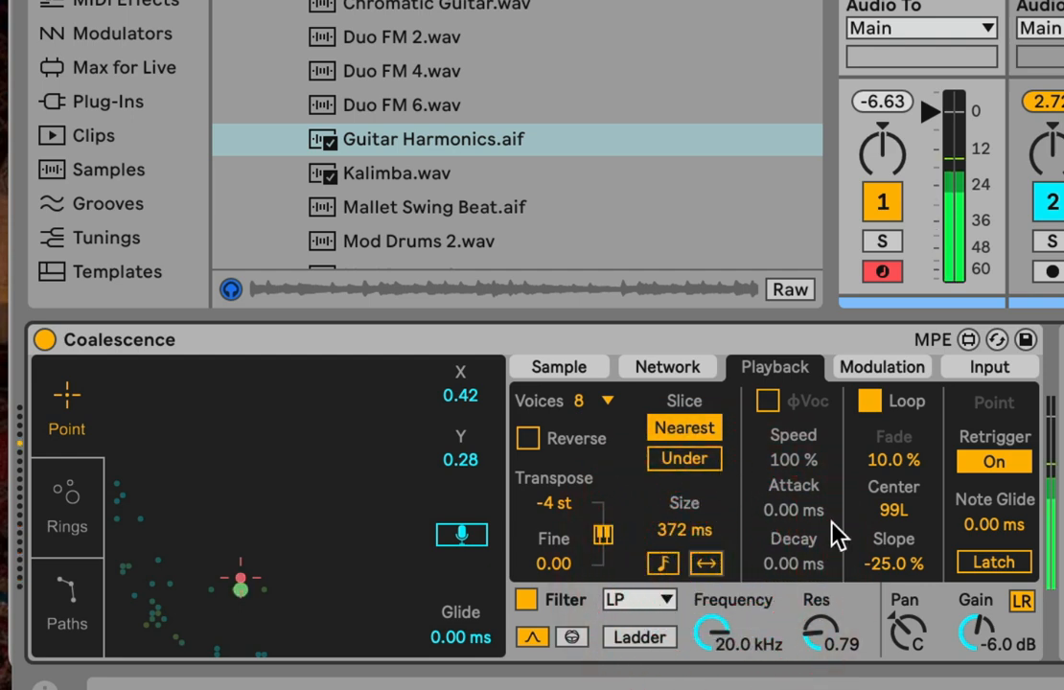
click(704, 562)
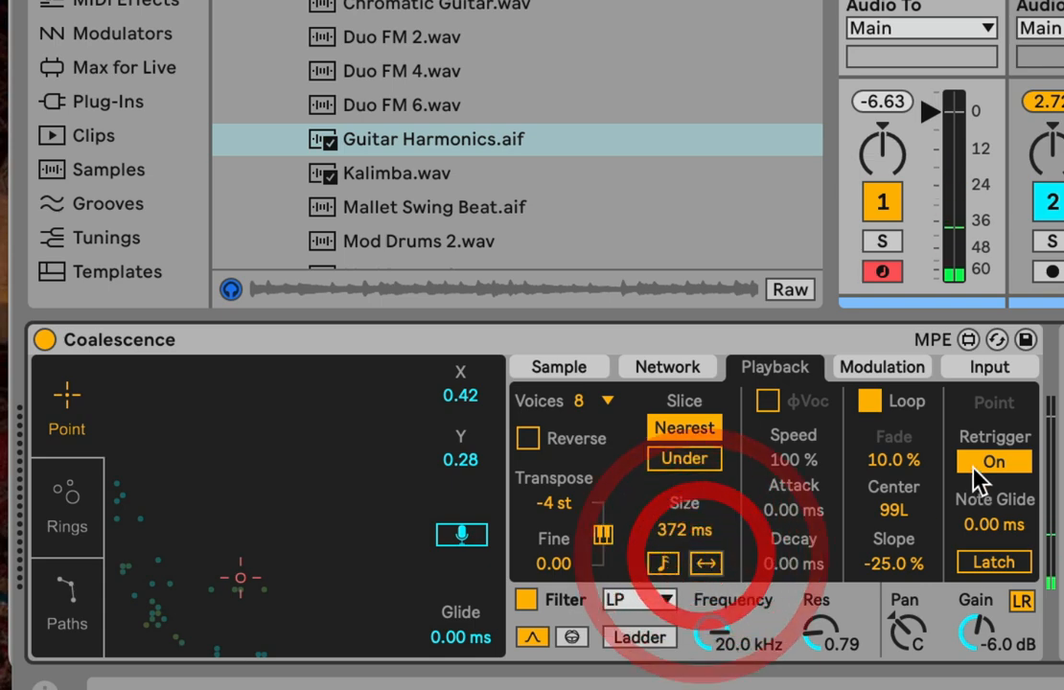
click(709, 565)
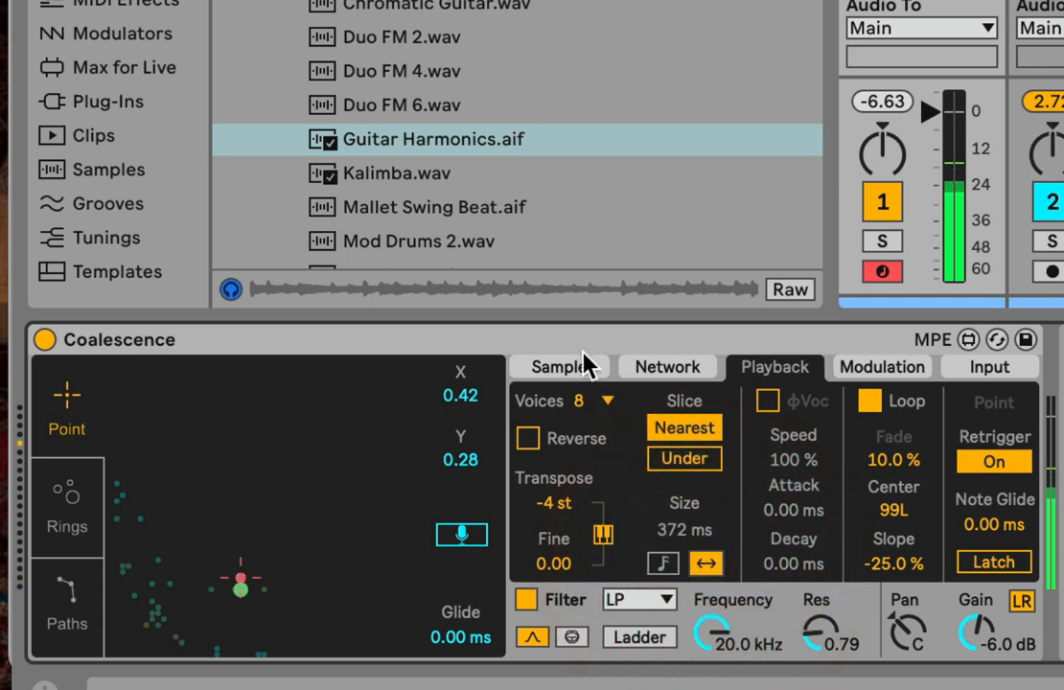
click(575, 366)
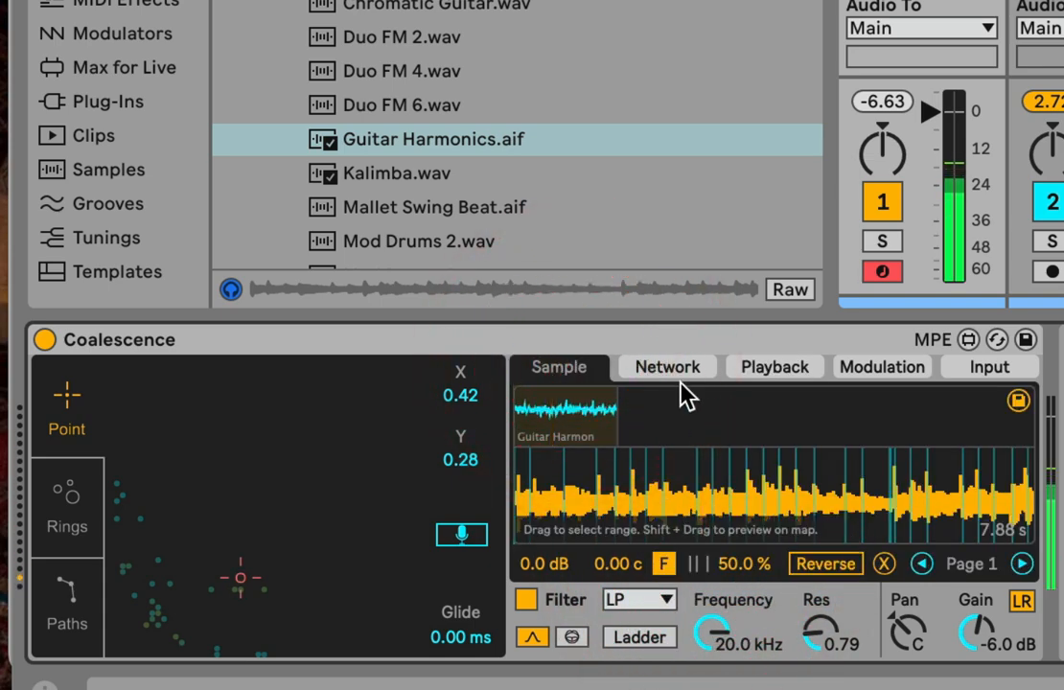
click(752, 364)
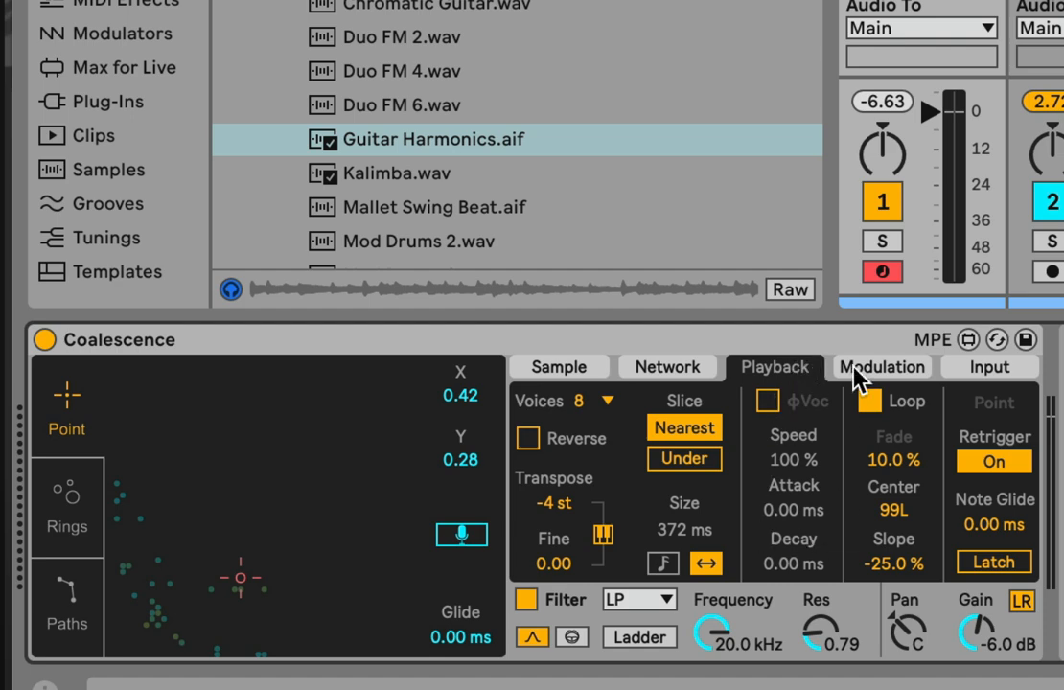
Step: Toggle the phase vocoder (ϕVoc) on and off several times, leaving it off
click(768, 401)
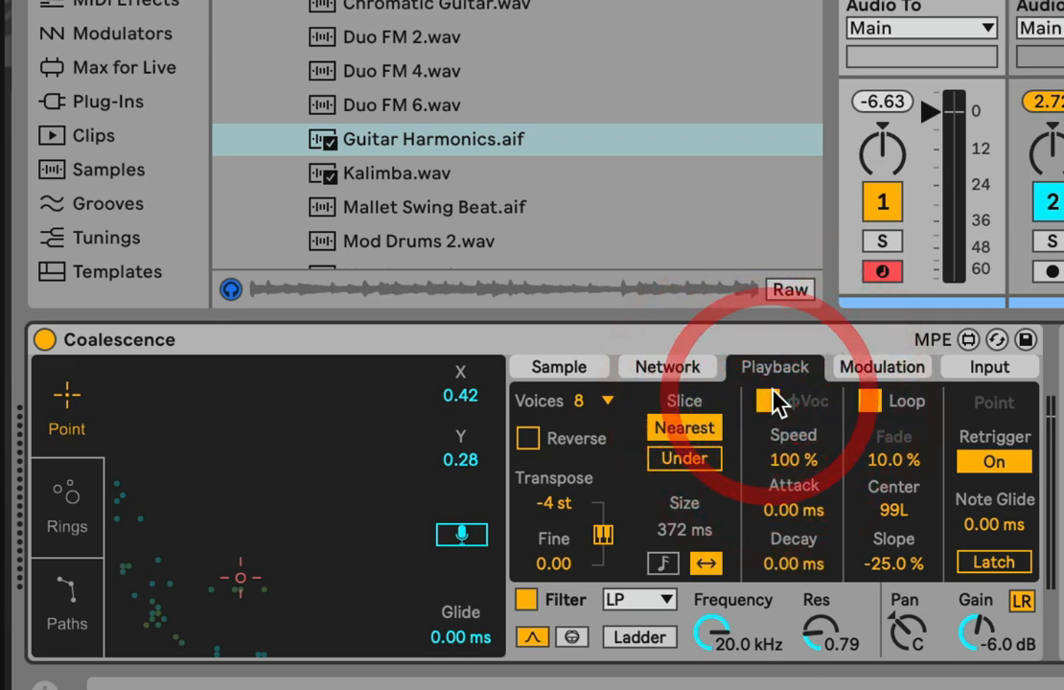
click(771, 395)
click(771, 396)
click(771, 396)
click(771, 395)
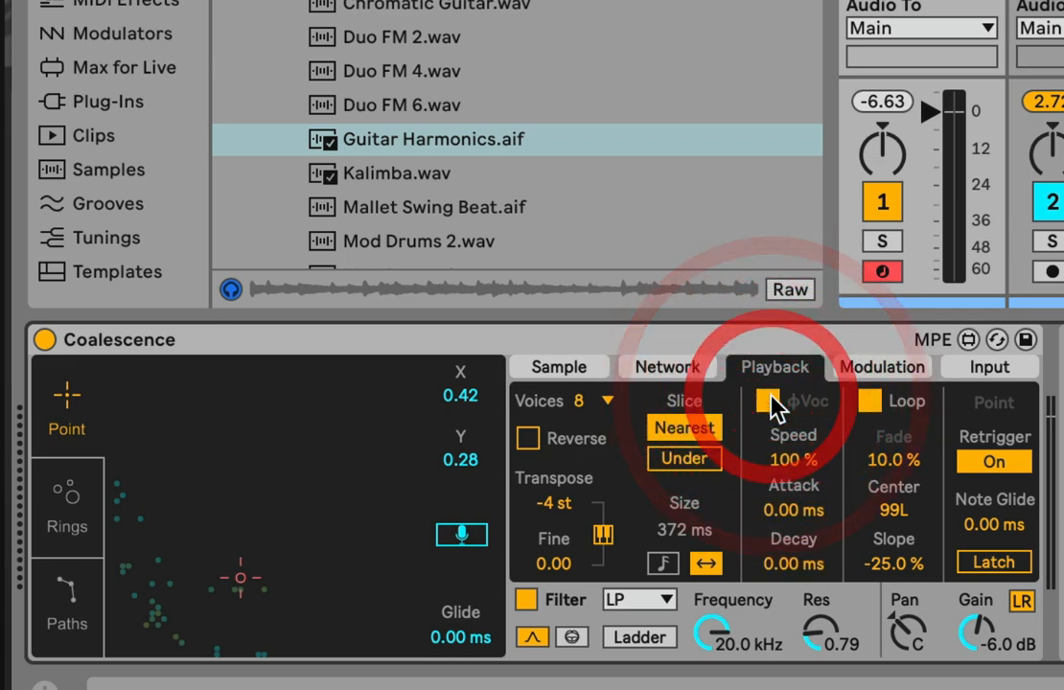
click(768, 403)
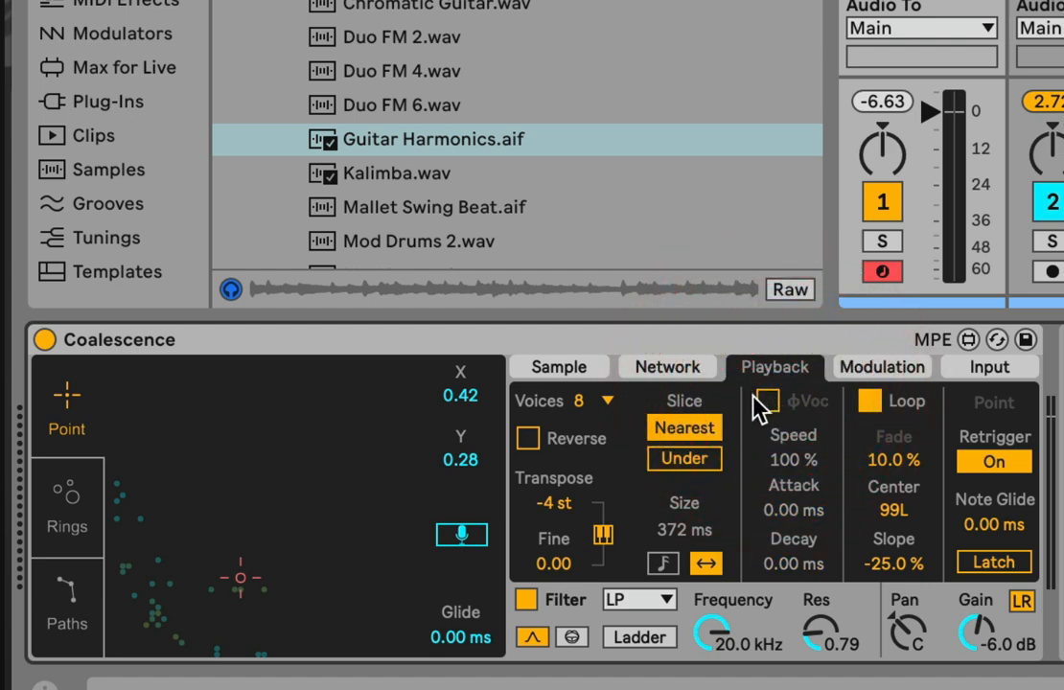
click(768, 400)
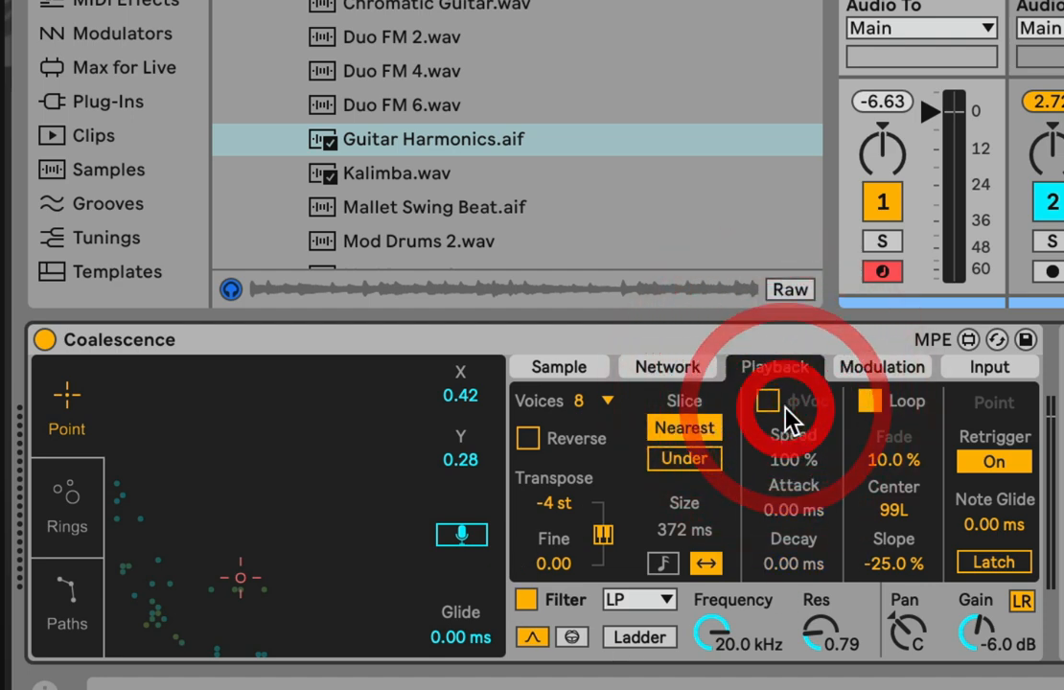
click(781, 406)
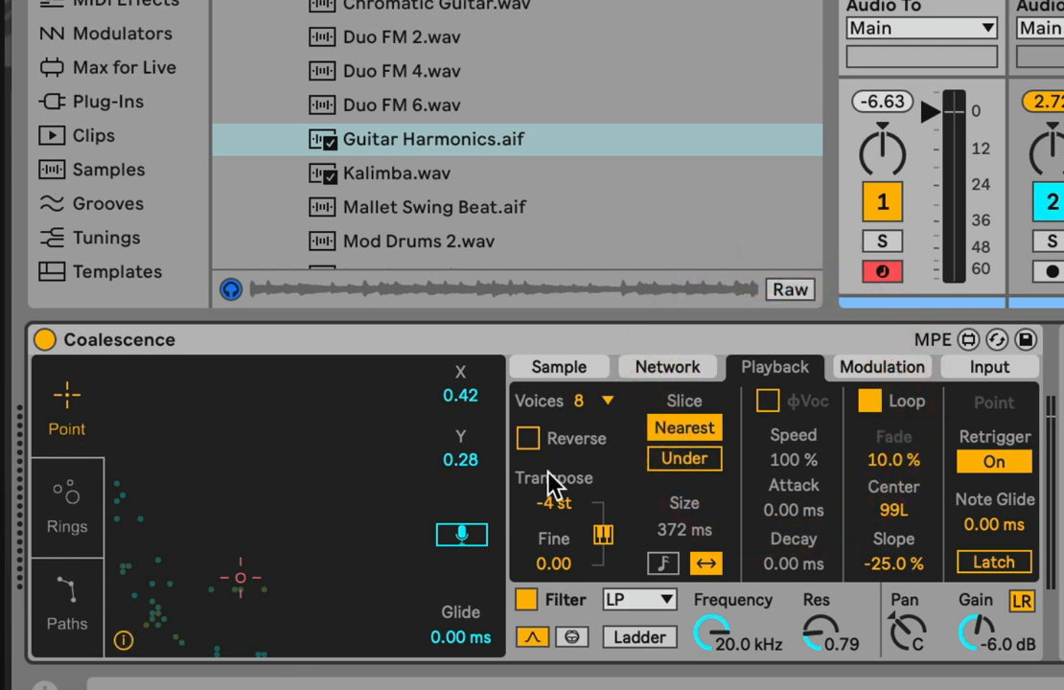
click(778, 389)
click(778, 393)
Step: Audition the loop Fade at 100 %, 0.79 % and 0.00 %, and set it to 99.2 %
click(873, 402)
click(889, 466)
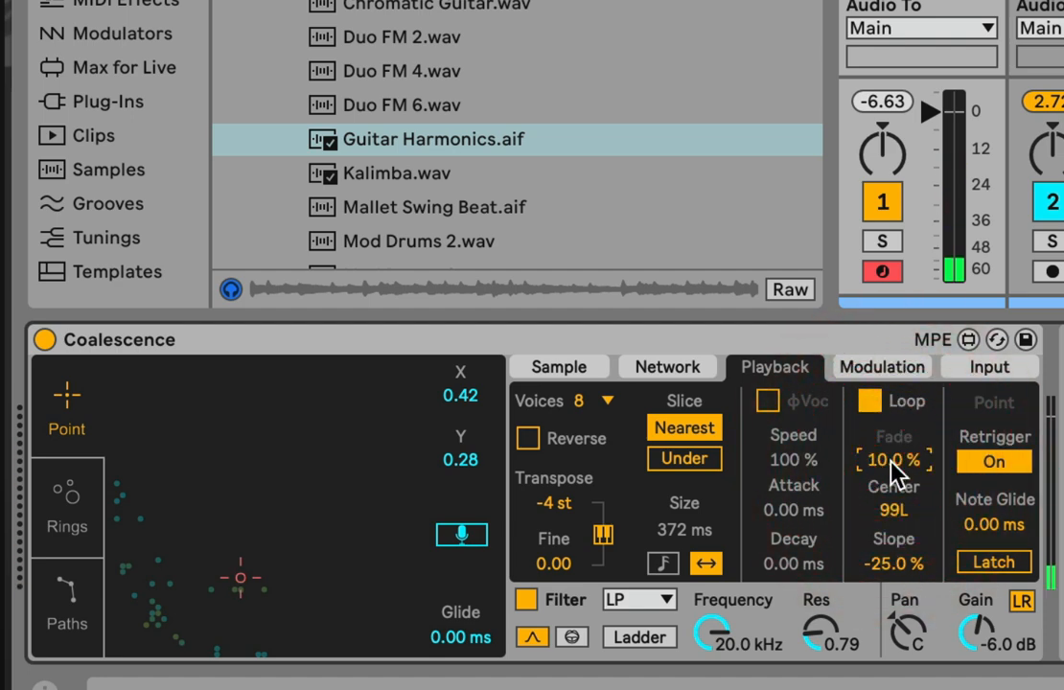
click(888, 460)
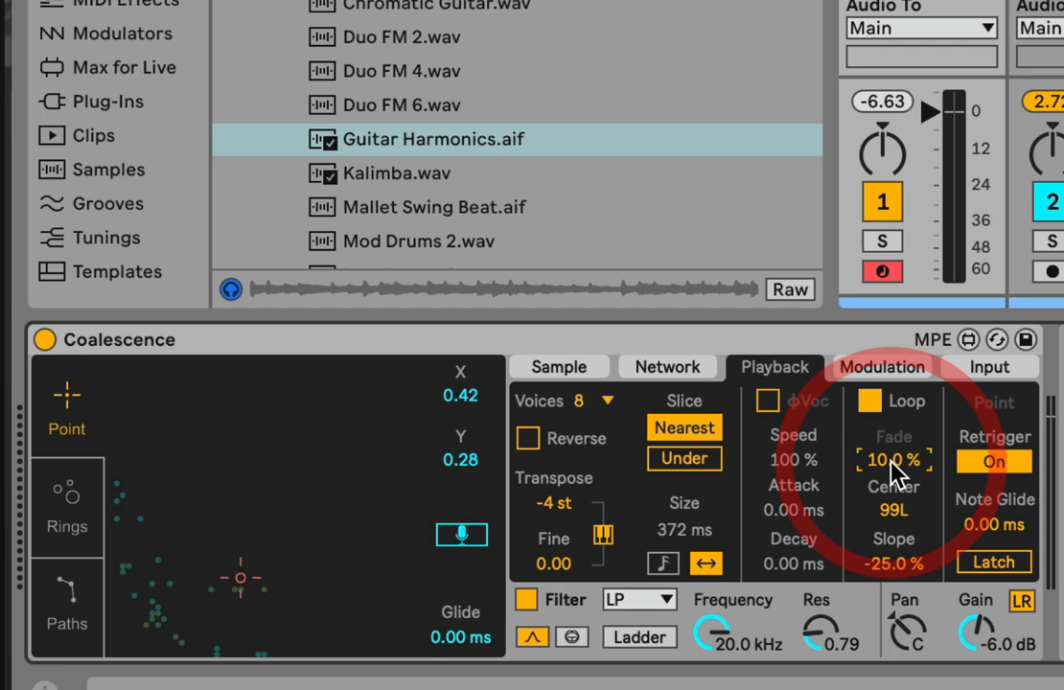
drag(889, 460, 890, 374)
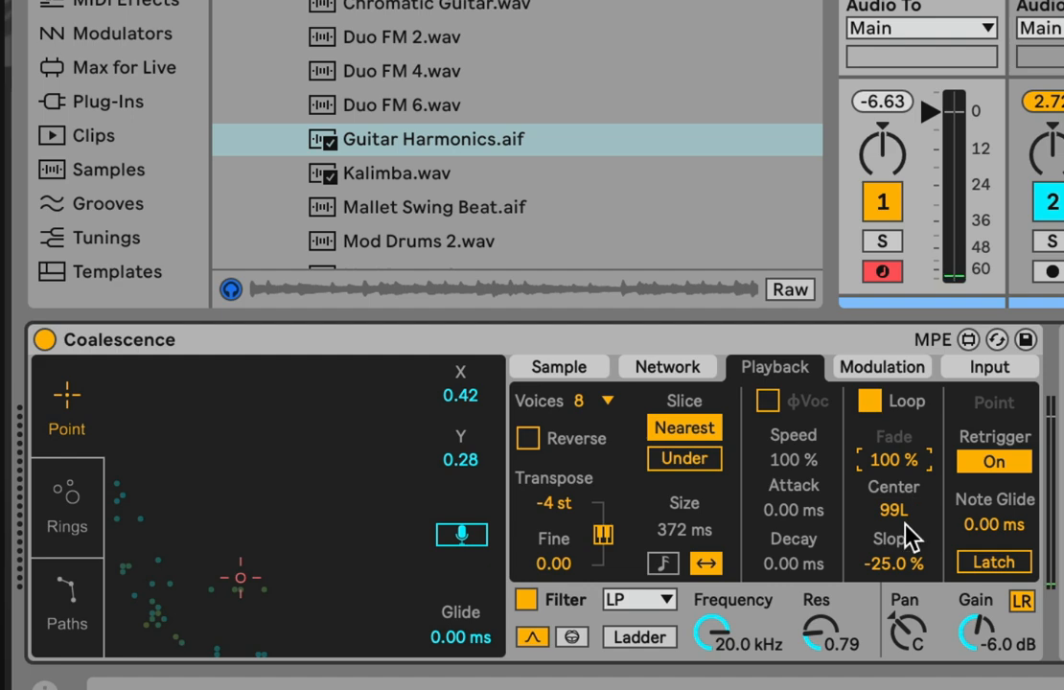
drag(898, 462, 898, 493)
click(891, 560)
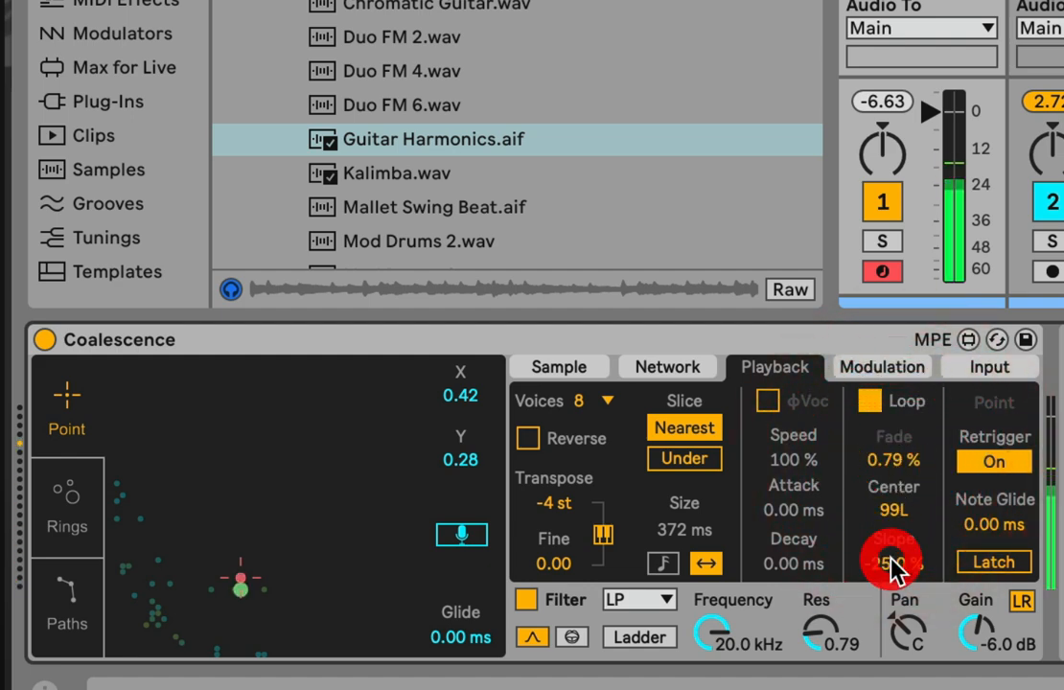
double_click(907, 462)
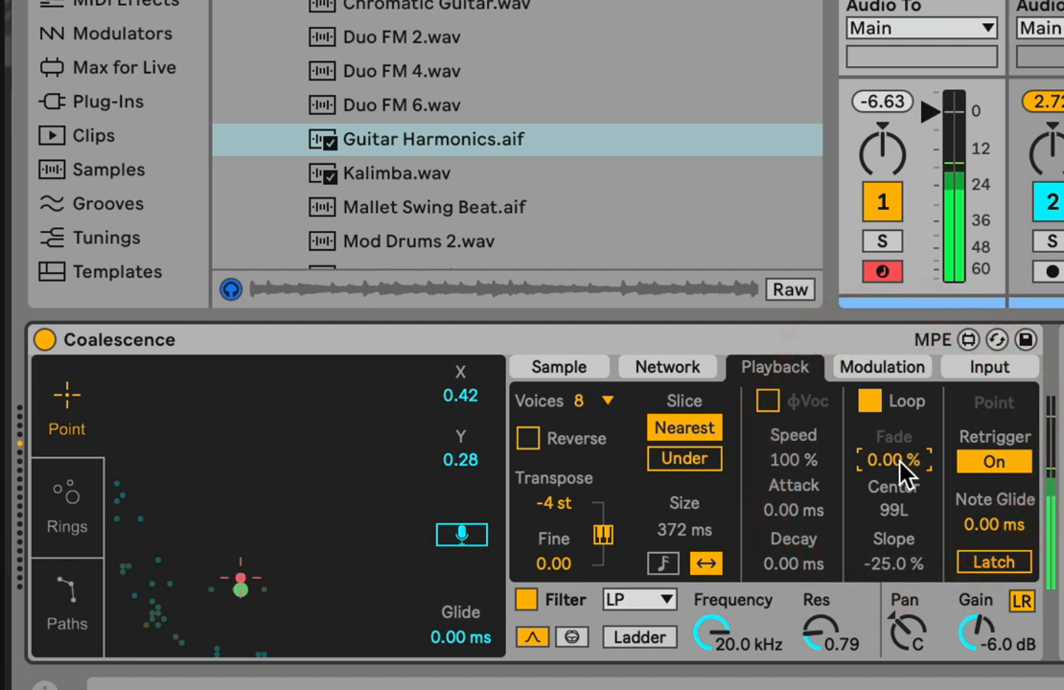
drag(899, 470, 890, 443)
Step: Audition different loop Center and Slope values, leaving Center at 100L and Slope at 96.9 %
drag(893, 510, 886, 450)
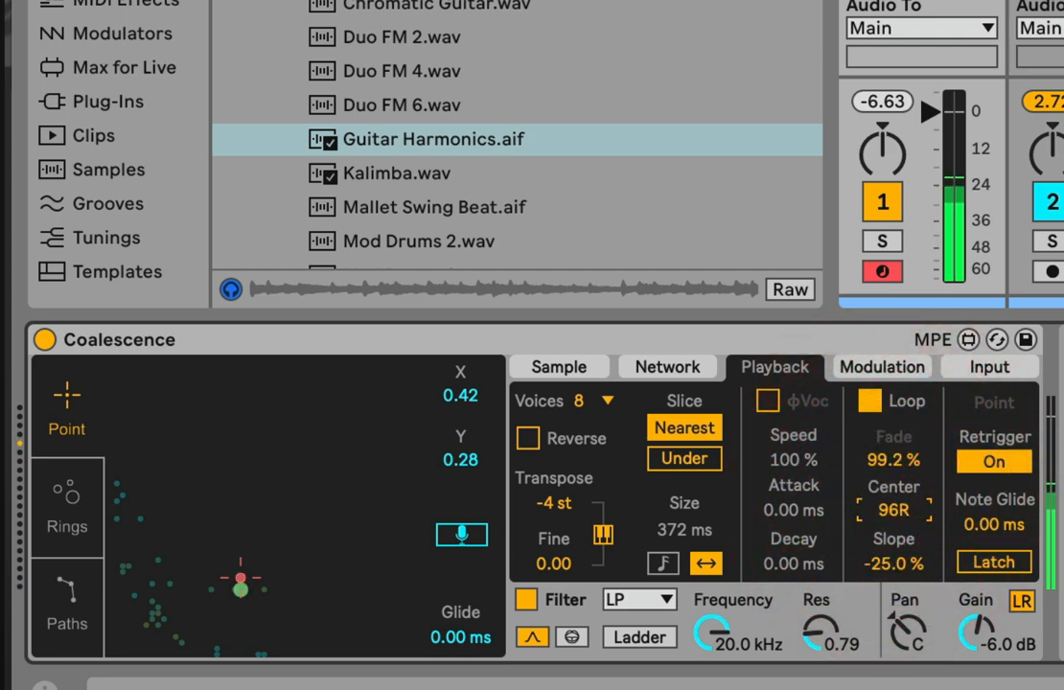
drag(891, 513, 892, 490)
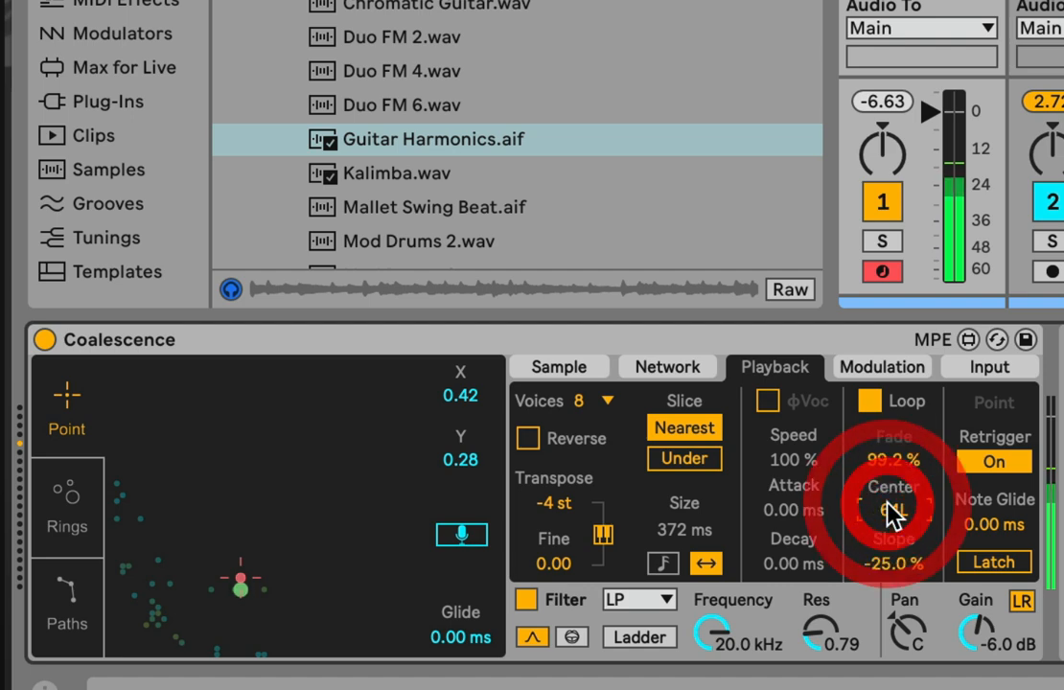
drag(894, 562, 894, 611)
drag(894, 510, 891, 436)
click(893, 508)
mouse_move(889, 558)
mouse_down()
mouse_move(890, 614)
mouse_move(890, 552)
mouse_up()
mouse_move(899, 504)
mouse_down()
mouse_move(899, 393)
mouse_move(899, 504)
mouse_up()
click(897, 563)
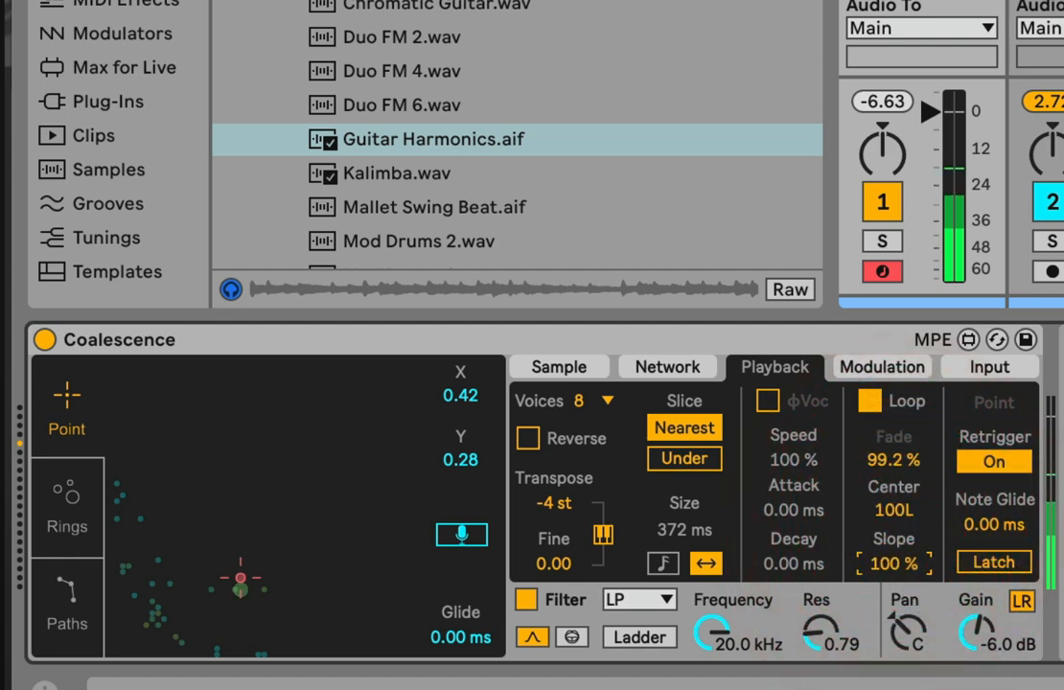
mouse_move(896, 564)
mouse_down()
mouse_move(897, 652)
mouse_move(896, 566)
mouse_up()
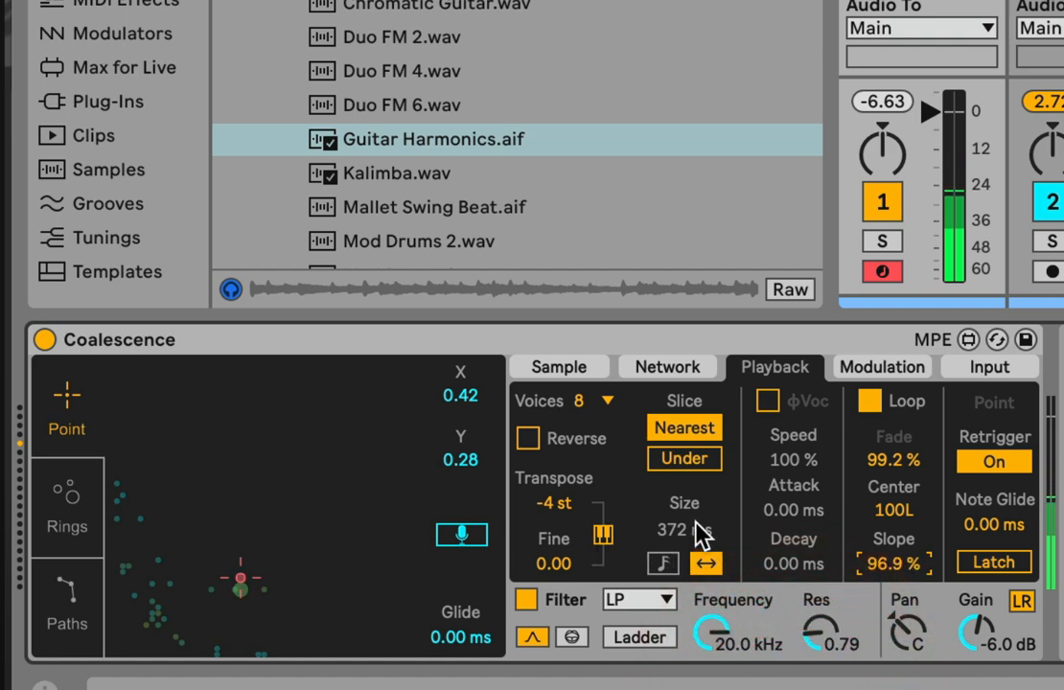
Step: Switch the slice Size to note values, set it to 6n, and turn full-slice length back on
click(662, 564)
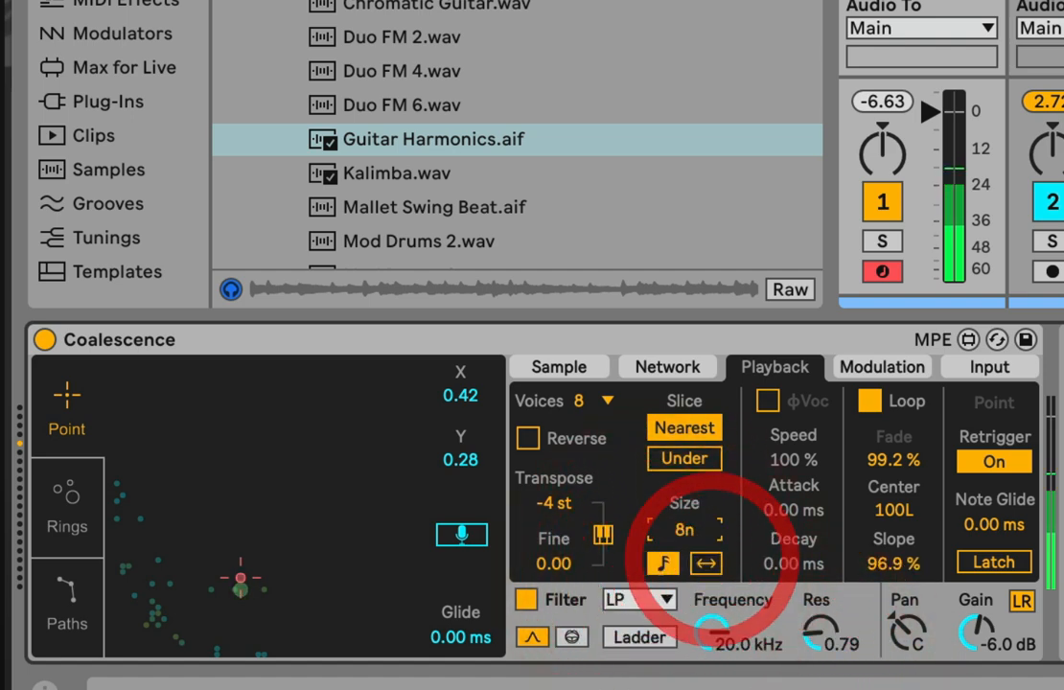
mouse_move(685, 530)
mouse_down()
mouse_move(684, 546)
mouse_move(685, 521)
mouse_up()
click(708, 563)
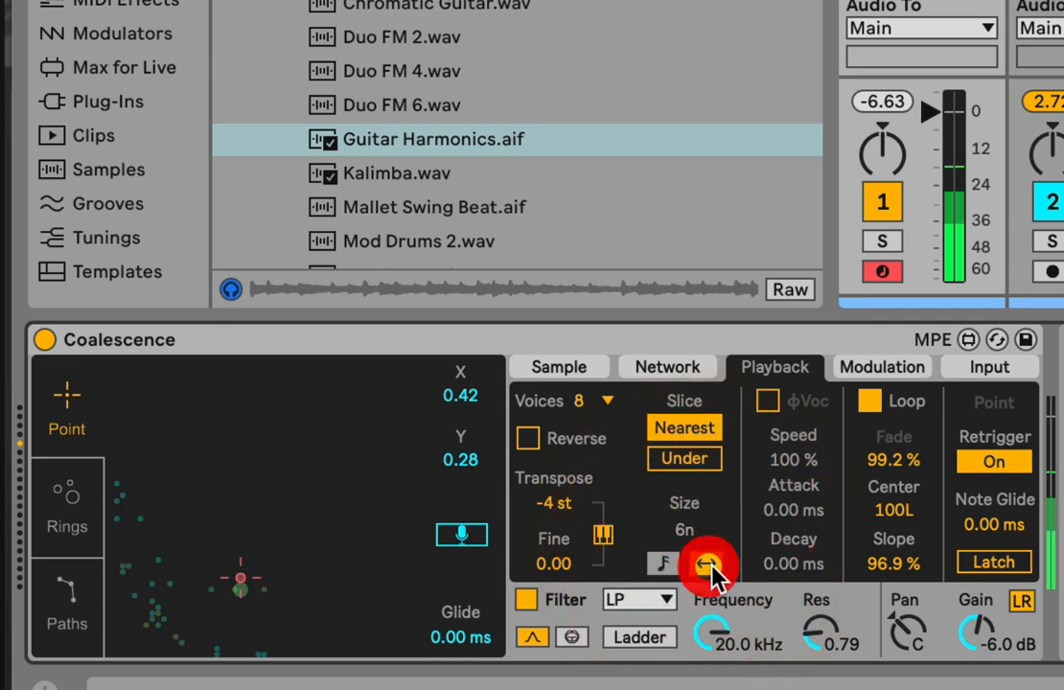
Step: Reset the loop Fade to 10.0 % and Slope to -25.0 %, and set the Center to 86L
click(899, 516)
double_click(899, 516)
double_click(902, 460)
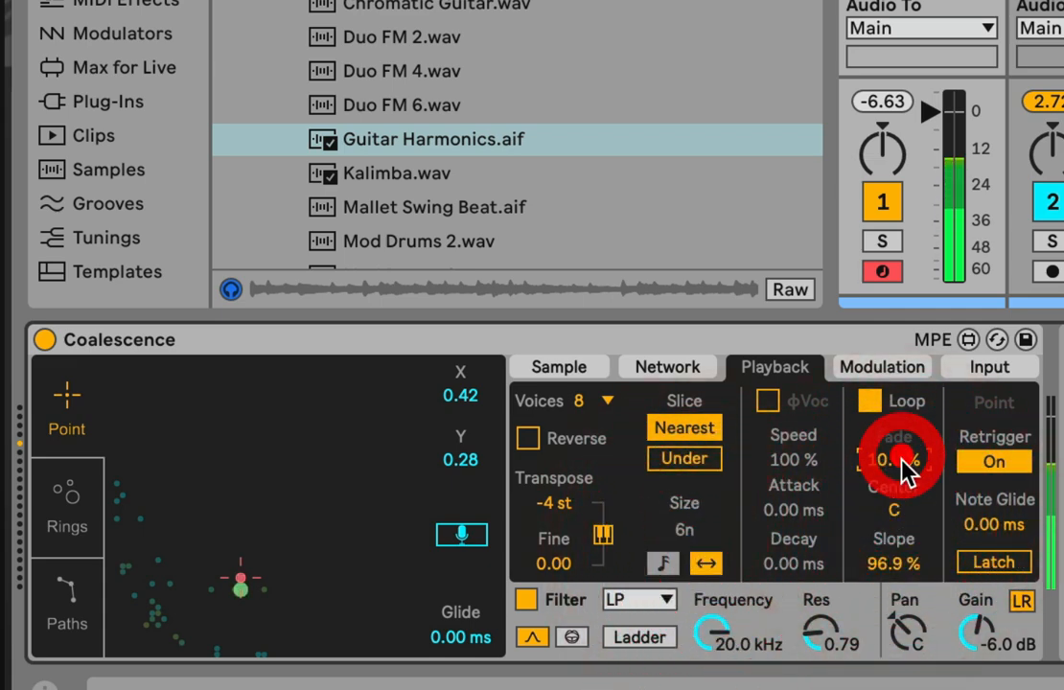
double_click(902, 556)
mouse_move(910, 520)
mouse_down()
mouse_move(909, 552)
mouse_move(906, 511)
mouse_up()
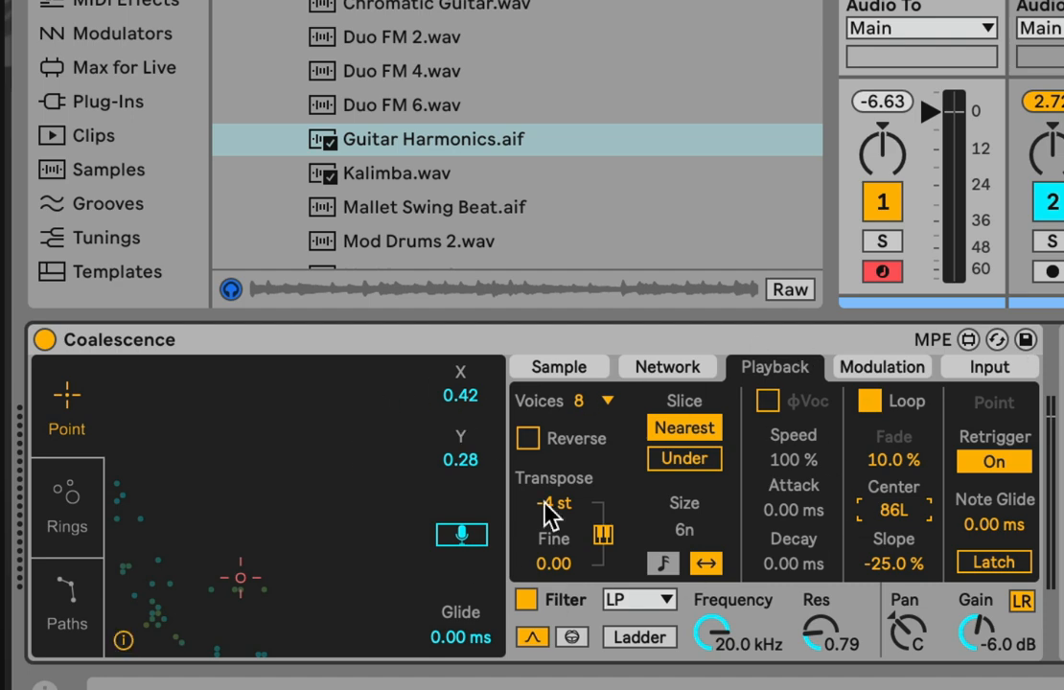
Step: Examine the available Voices counts, keep 8, and toggle Retrigger off and back on
click(584, 401)
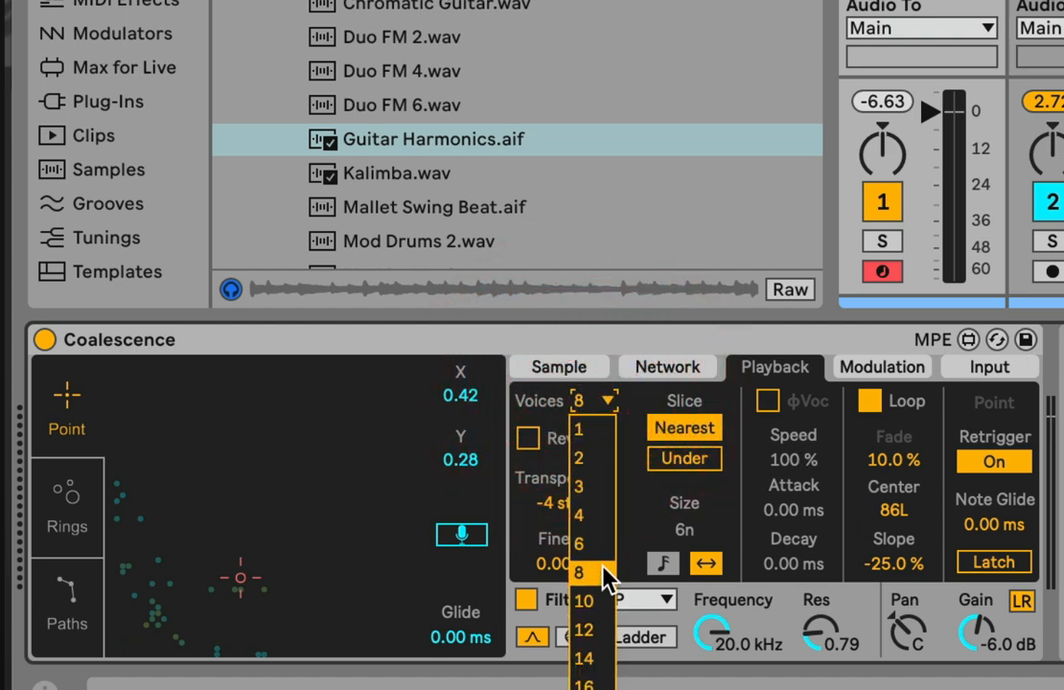
click(527, 404)
click(596, 401)
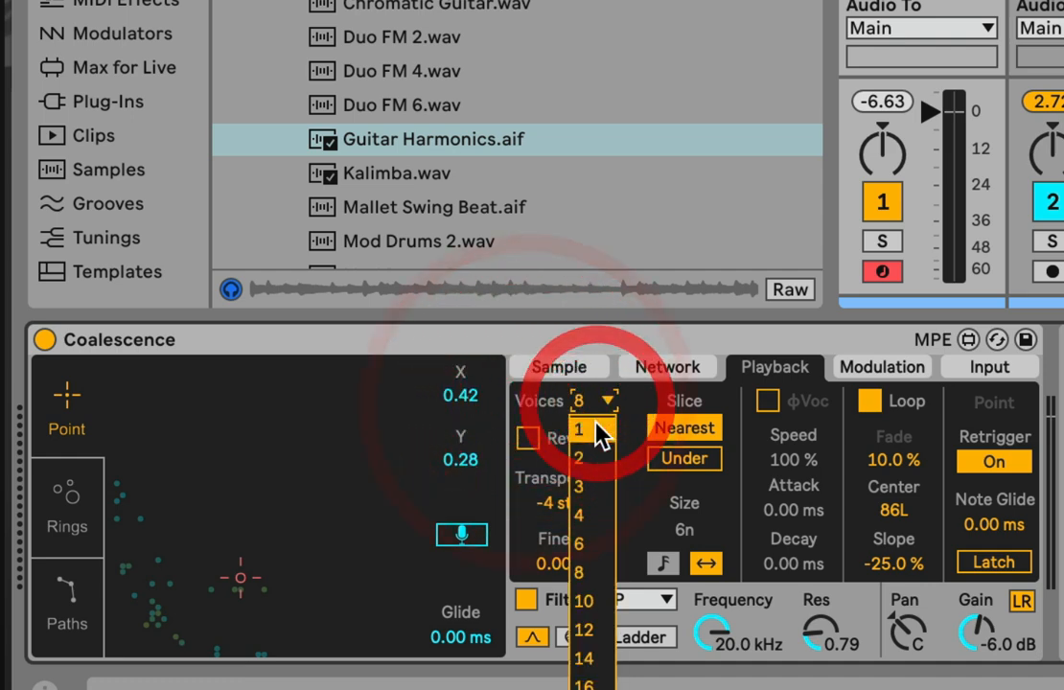
click(543, 404)
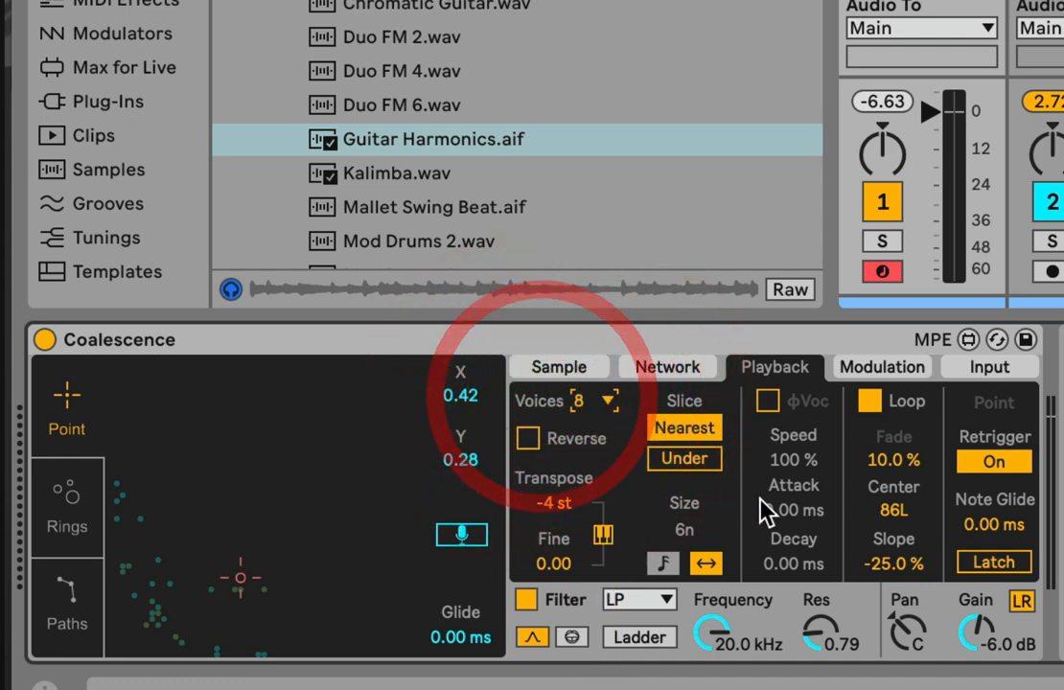
click(1029, 464)
click(1032, 463)
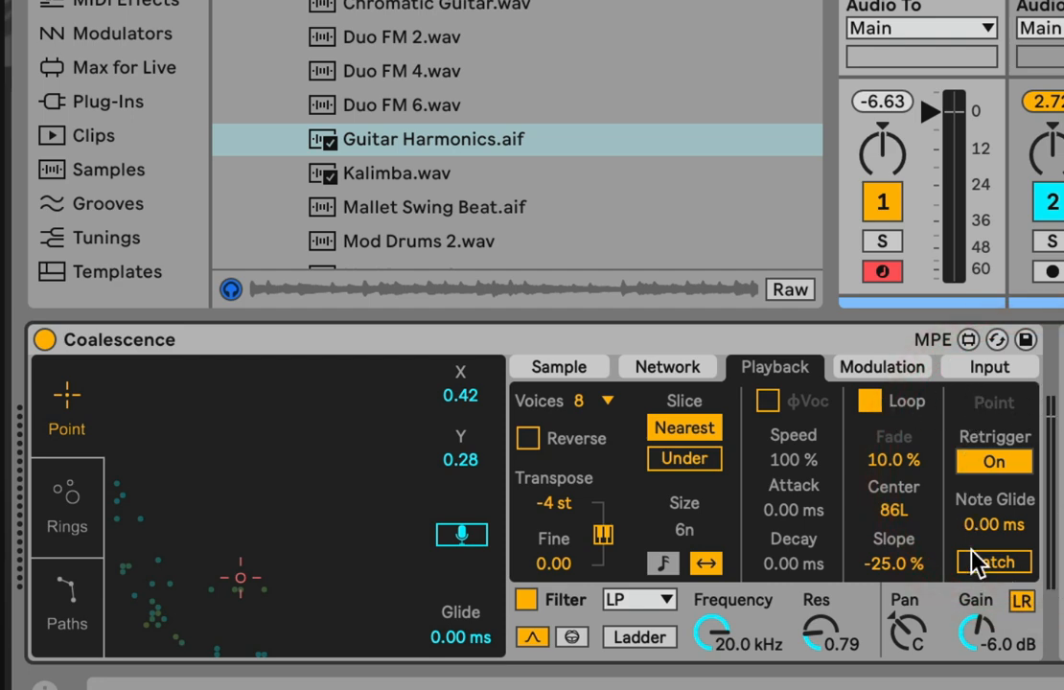
Step: Compare the mode-specific playback settings of Rings, Paths and Point, ending in Point mode
click(79, 496)
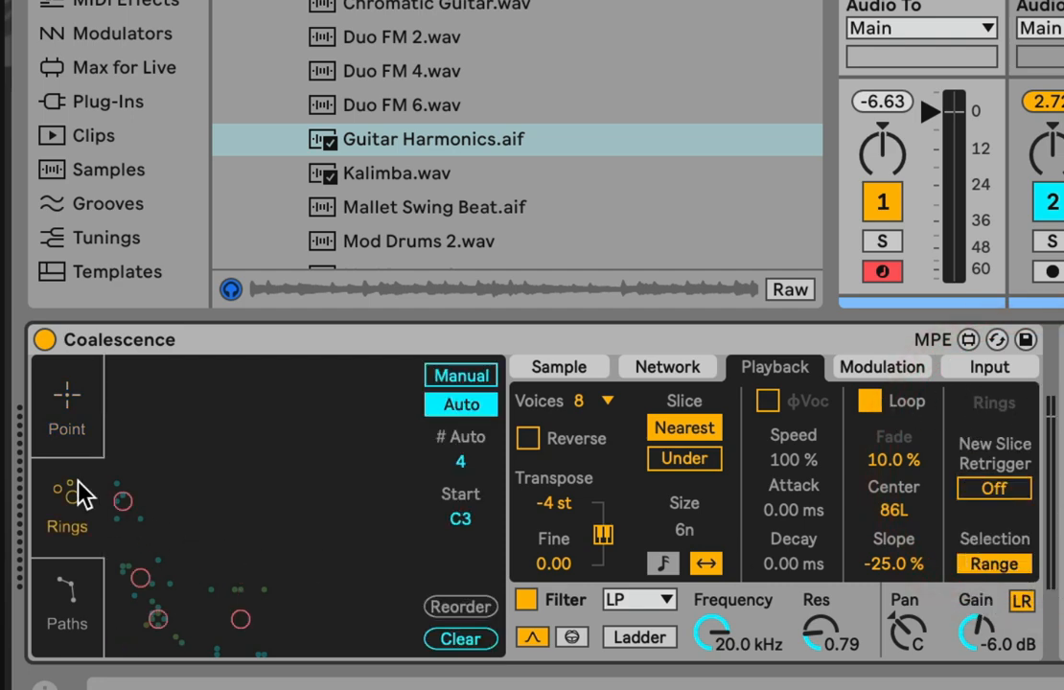
click(79, 565)
click(73, 452)
click(77, 477)
click(71, 427)
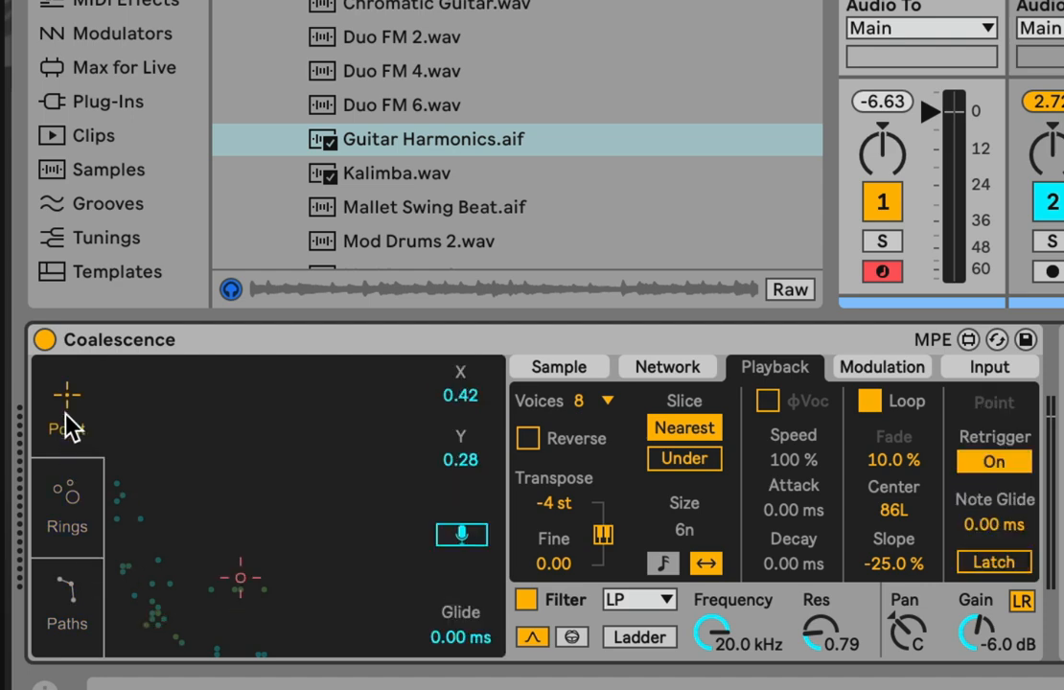
click(79, 591)
click(74, 388)
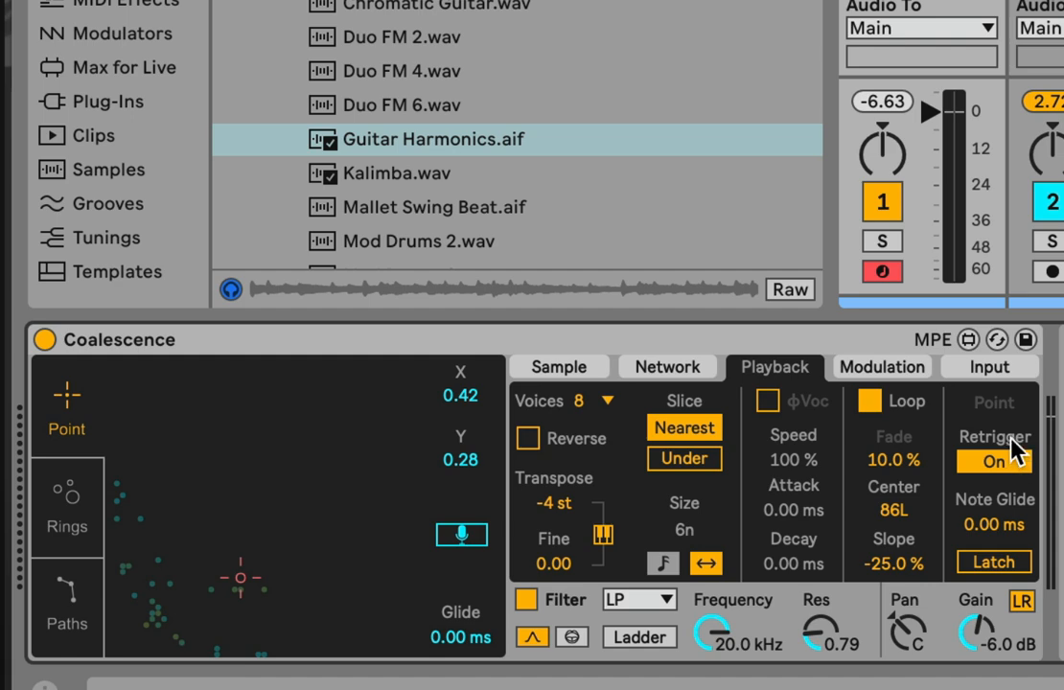
click(55, 606)
click(73, 429)
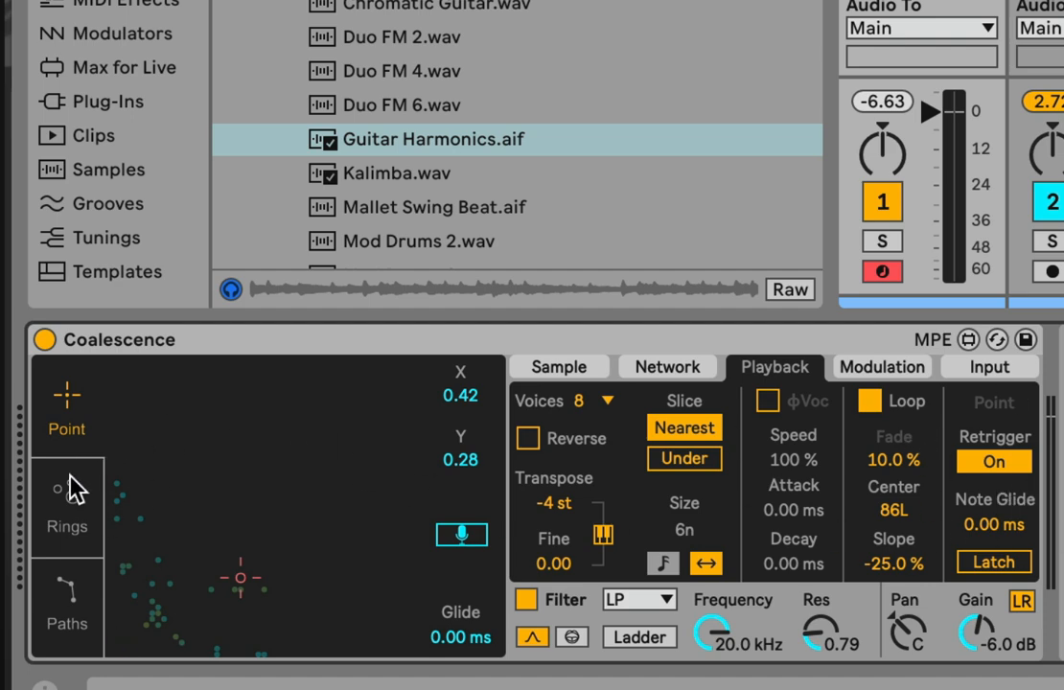
click(65, 592)
click(55, 479)
click(48, 426)
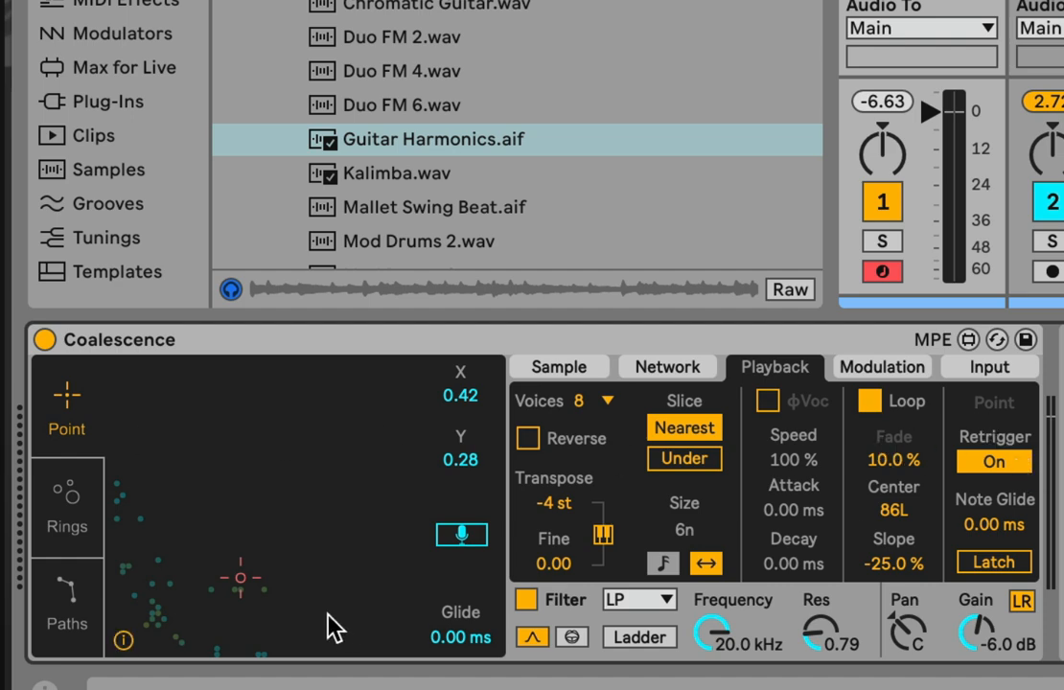
Step: Turn Loop off and audition slices by moving the point around the network, ending at about X 0.27, Y 0.51
mouse_move(239, 578)
mouse_down()
mouse_move(137, 489)
mouse_move(247, 527)
mouse_up()
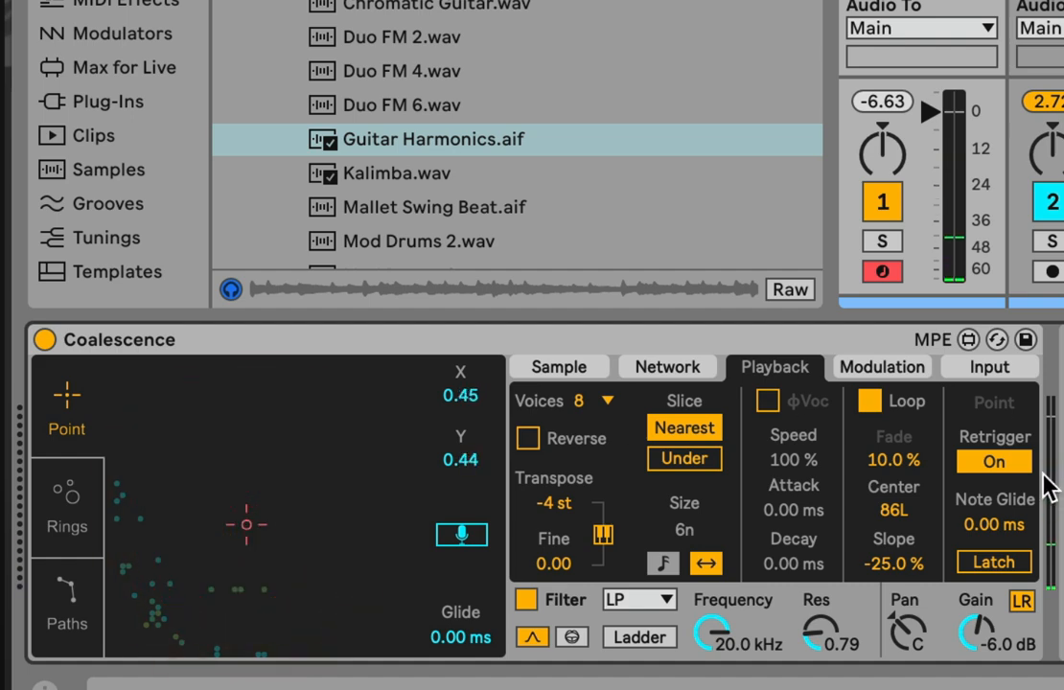
click(247, 518)
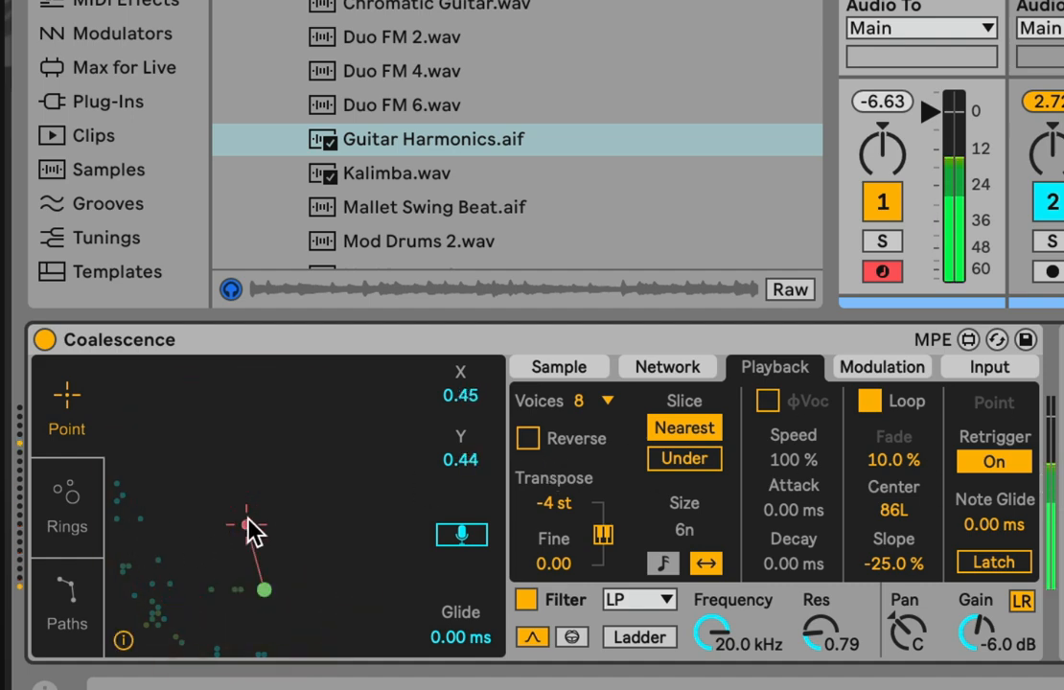
click(254, 508)
mouse_move(257, 519)
mouse_down()
mouse_move(169, 503)
mouse_move(256, 532)
mouse_move(136, 503)
mouse_up()
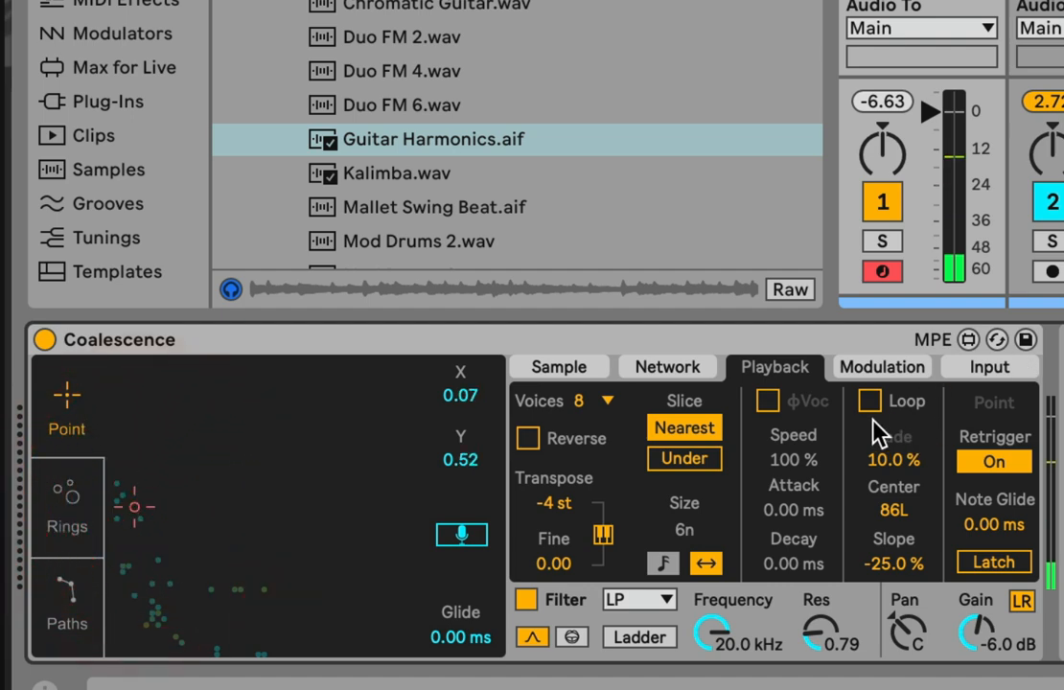
drag(267, 500, 259, 504)
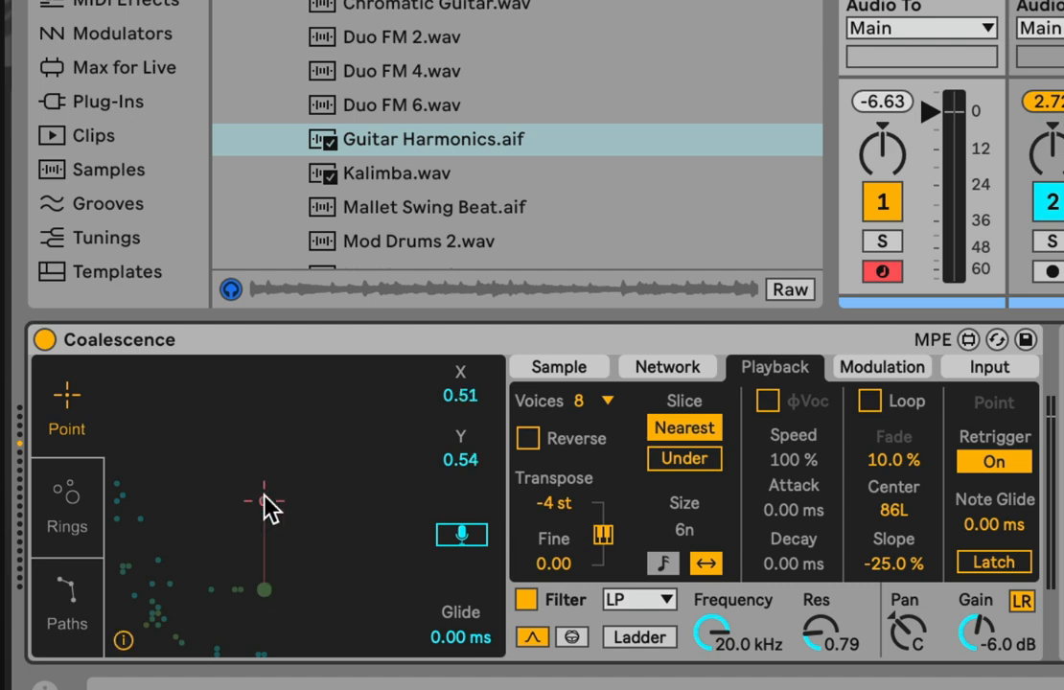
mouse_move(264, 500)
mouse_down()
mouse_move(230, 517)
mouse_move(150, 441)
mouse_move(172, 510)
mouse_move(342, 609)
mouse_move(223, 661)
mouse_move(132, 561)
mouse_move(230, 506)
mouse_move(276, 537)
mouse_move(226, 534)
mouse_move(149, 486)
mouse_move(142, 436)
mouse_move(200, 604)
mouse_move(257, 641)
mouse_move(293, 617)
mouse_move(190, 563)
mouse_move(182, 520)
mouse_move(201, 513)
mouse_up()
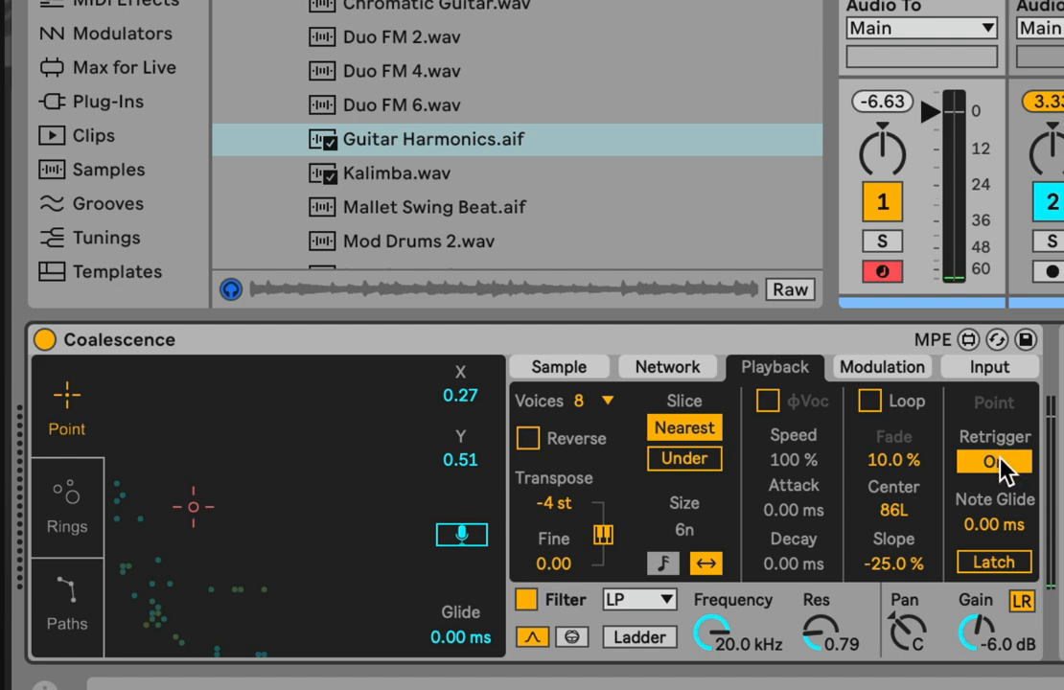
Step: Move the point to about X 0.54, Y 0.36 with Retrigger off, and turn Retrigger back on
click(997, 462)
mouse_move(203, 517)
mouse_down()
mouse_move(215, 495)
mouse_move(326, 661)
mouse_move(110, 638)
mouse_move(379, 530)
mouse_move(92, 572)
mouse_move(312, 560)
mouse_move(134, 577)
mouse_move(403, 601)
mouse_move(64, 470)
mouse_move(275, 555)
mouse_up()
click(993, 460)
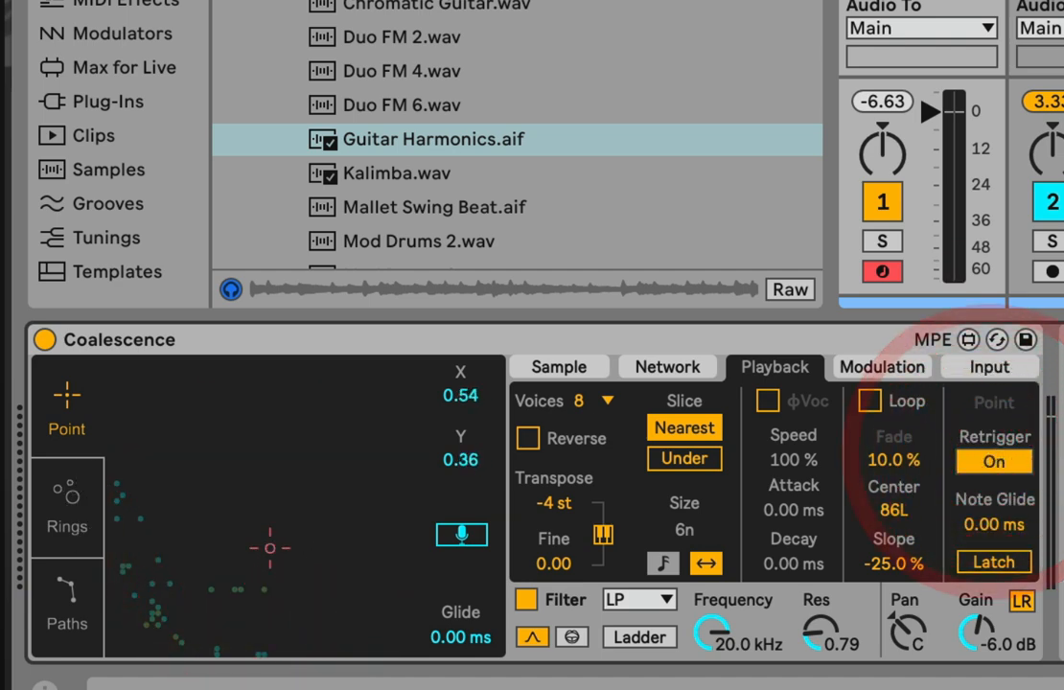
click(994, 462)
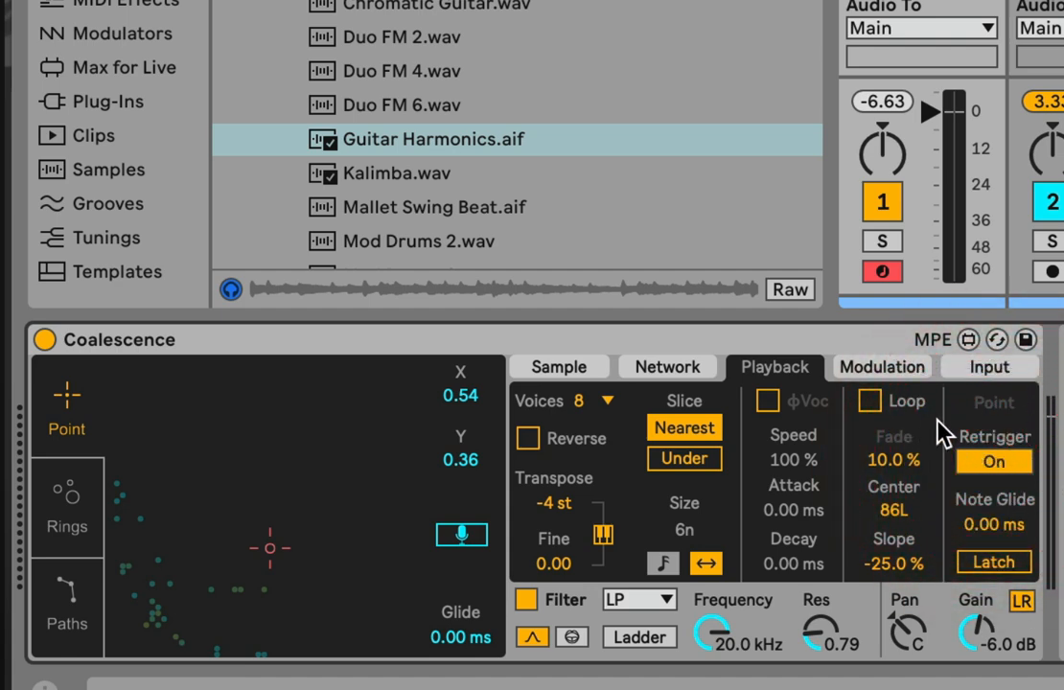
Step: View the Paths mode settings and the Input settings, and return to the Playback settings of Point mode
click(71, 622)
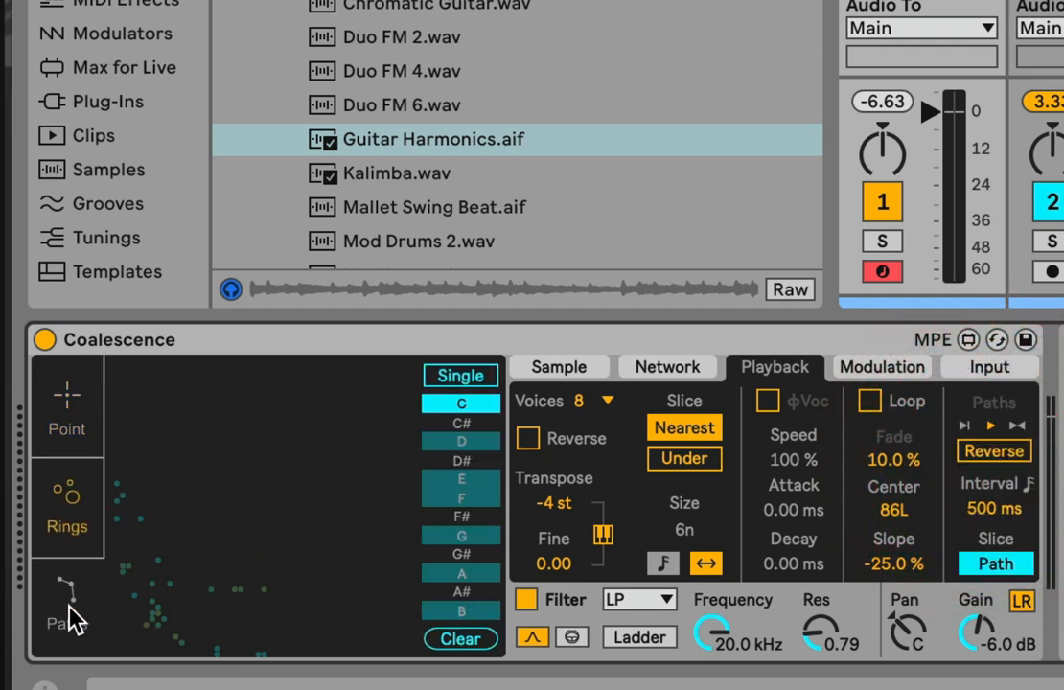
click(66, 389)
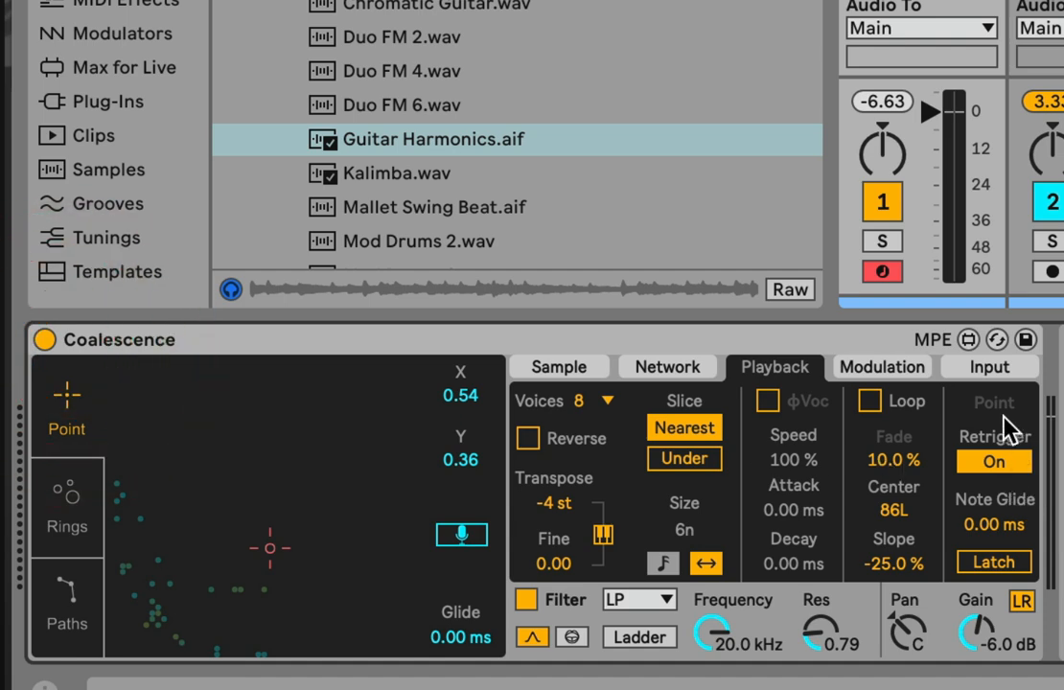
click(992, 368)
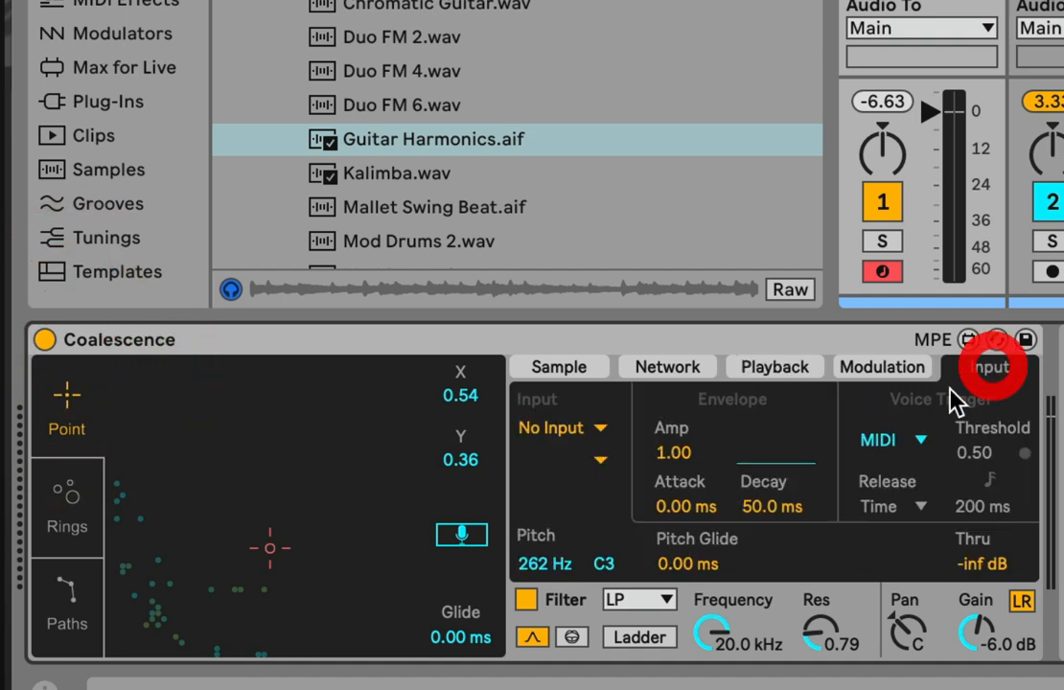
click(767, 364)
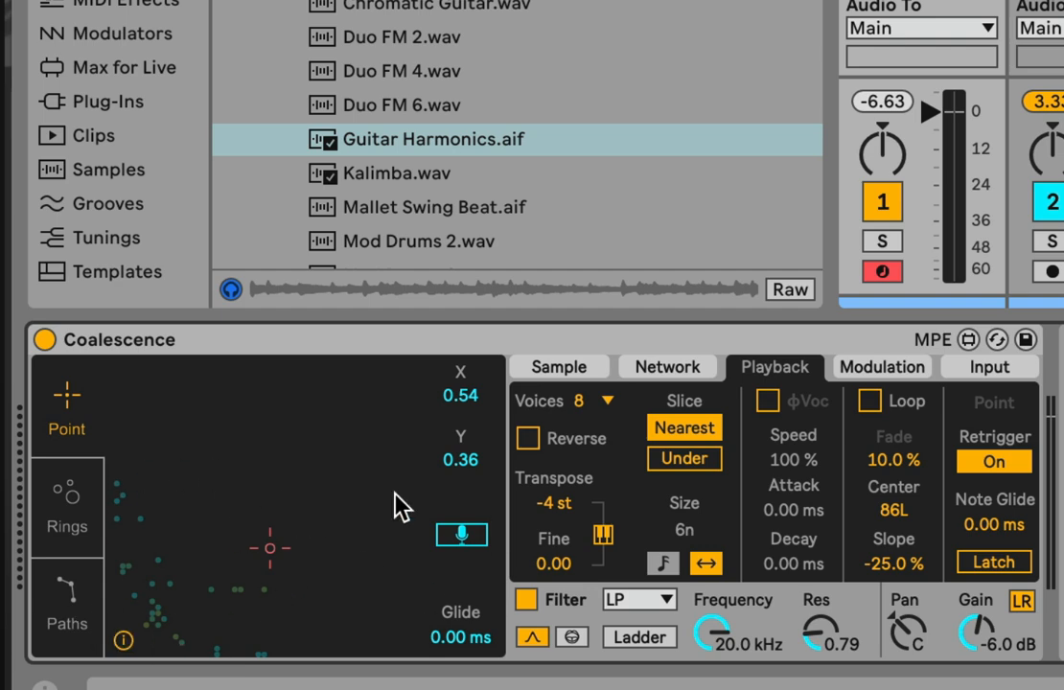
Step: Toggle Retrigger off and on, try a longer Note Glide, and reset it to 0.00 ms
click(959, 465)
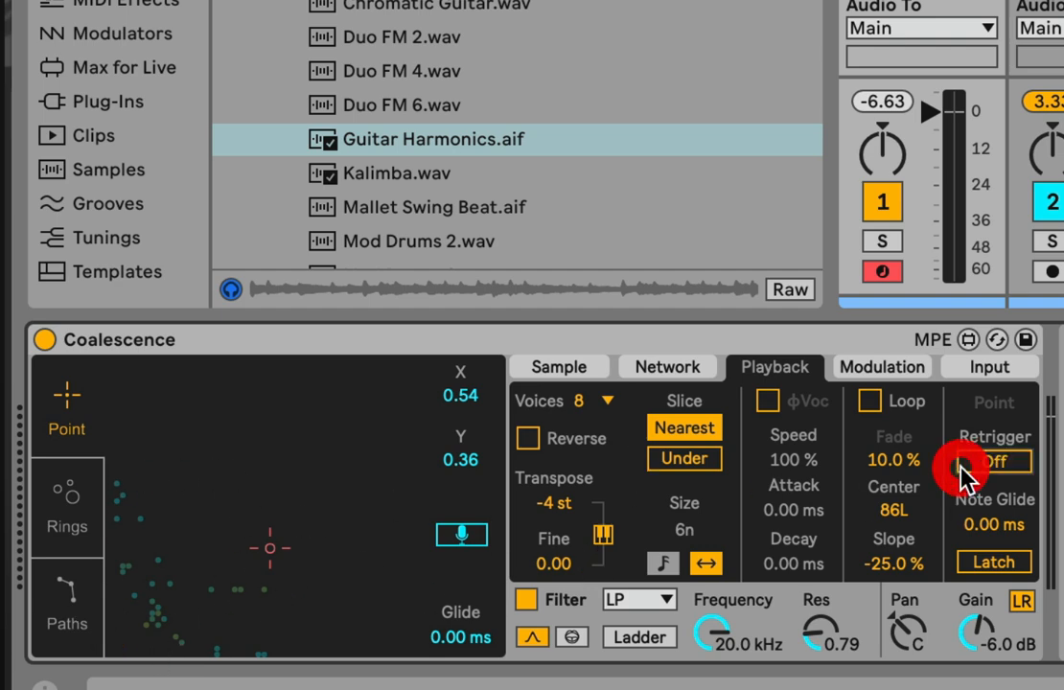
click(959, 467)
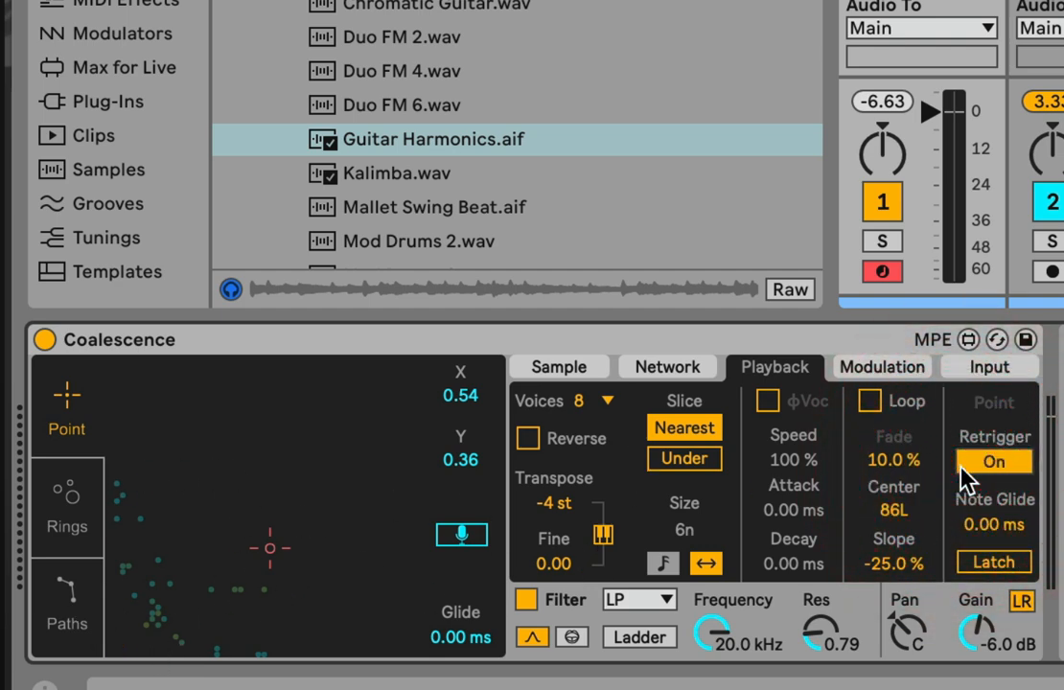
click(996, 525)
drag(997, 525, 997, 422)
double_click(997, 526)
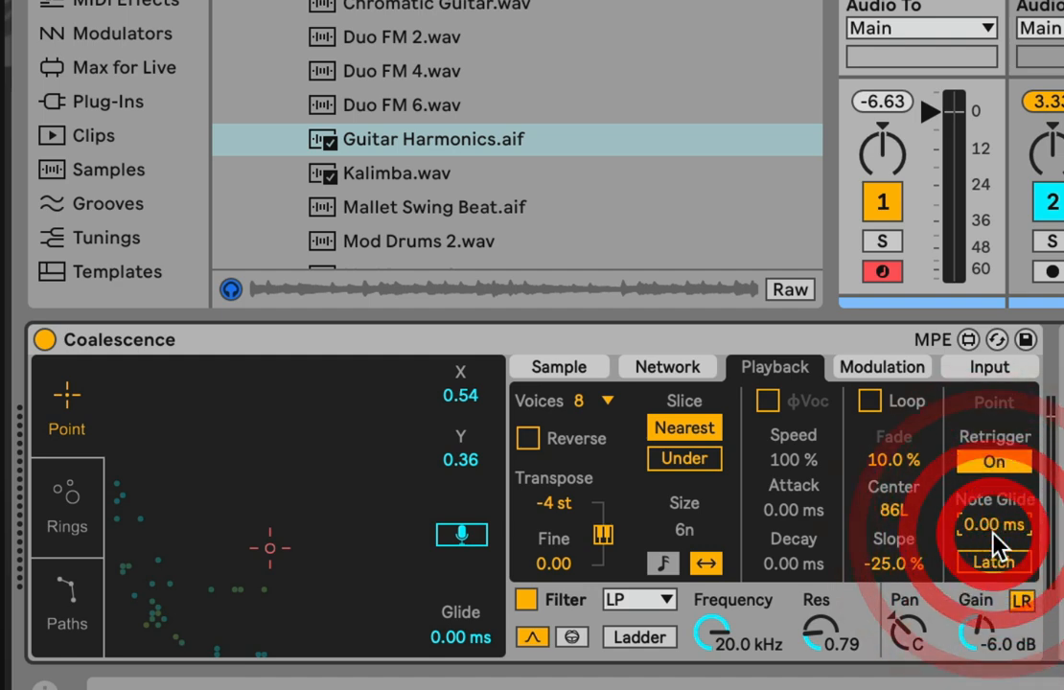
Step: Move the point to about X 0.40, Y 0.42 and set Note Glide to 832 ms
drag(271, 550, 235, 535)
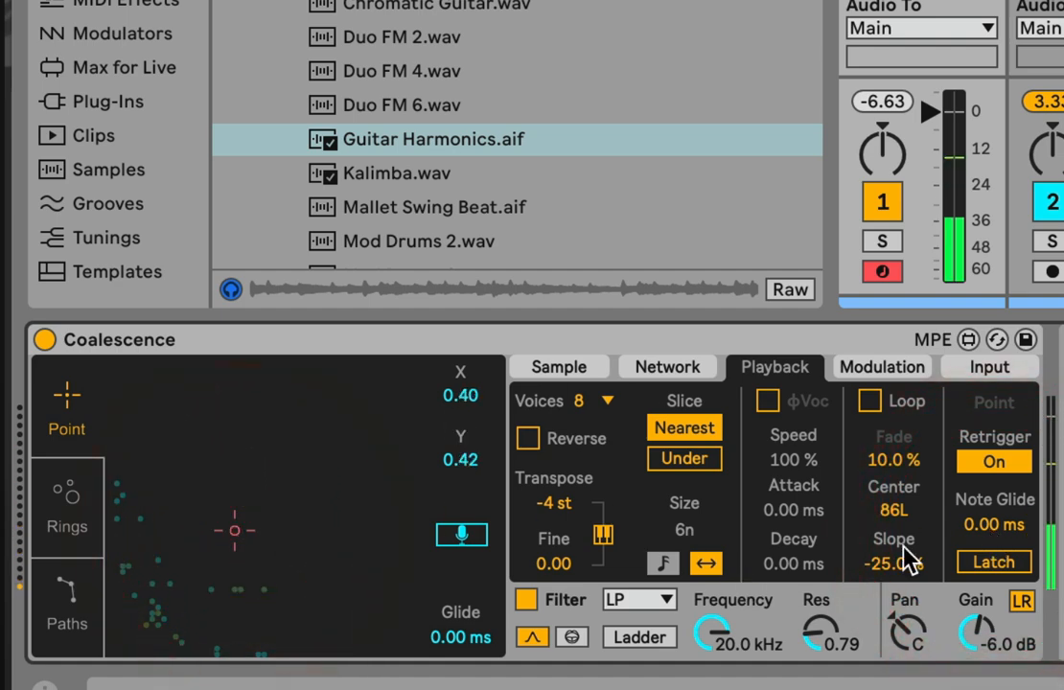
drag(988, 530, 1039, 526)
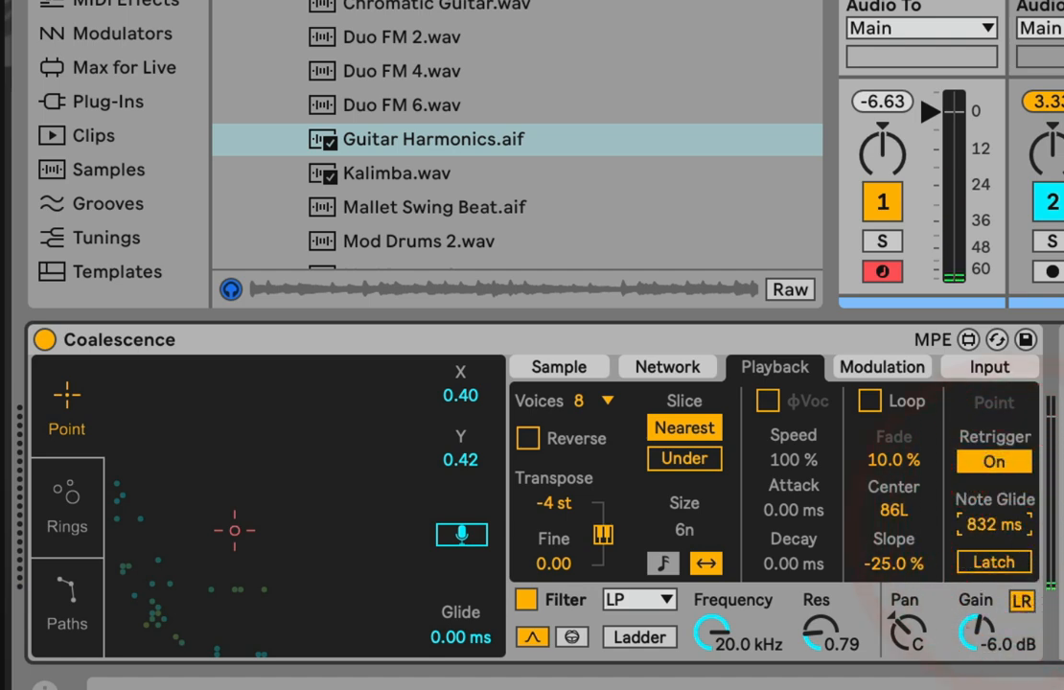
click(1049, 510)
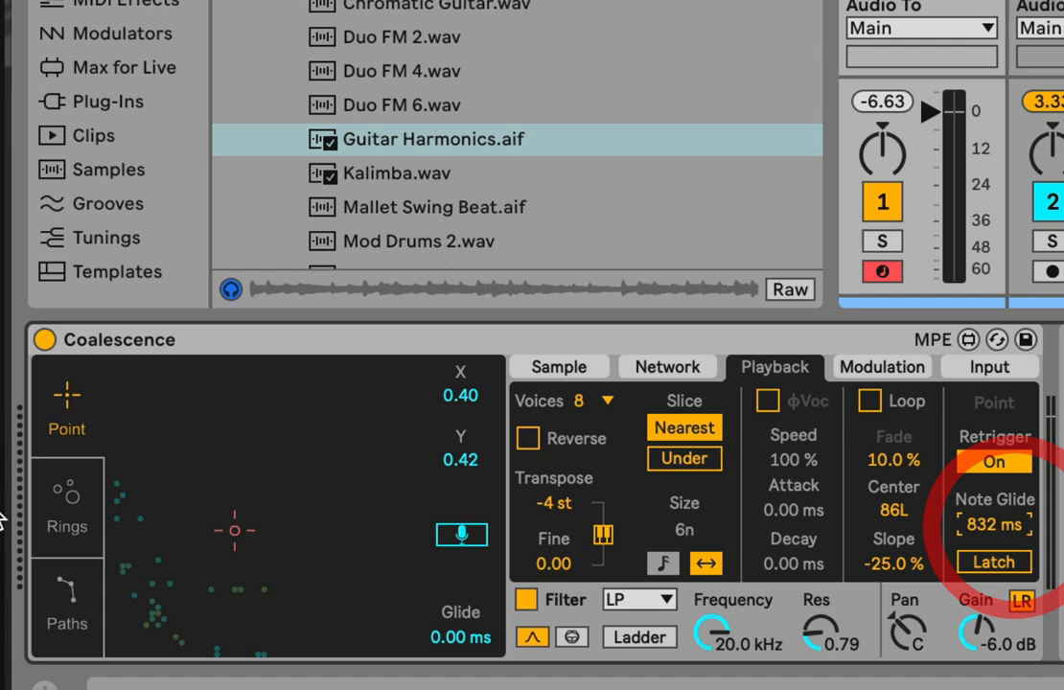
Step: Check the Rings and Paths modes for their playback options and return to Point mode
click(61, 515)
click(67, 599)
click(67, 527)
click(69, 422)
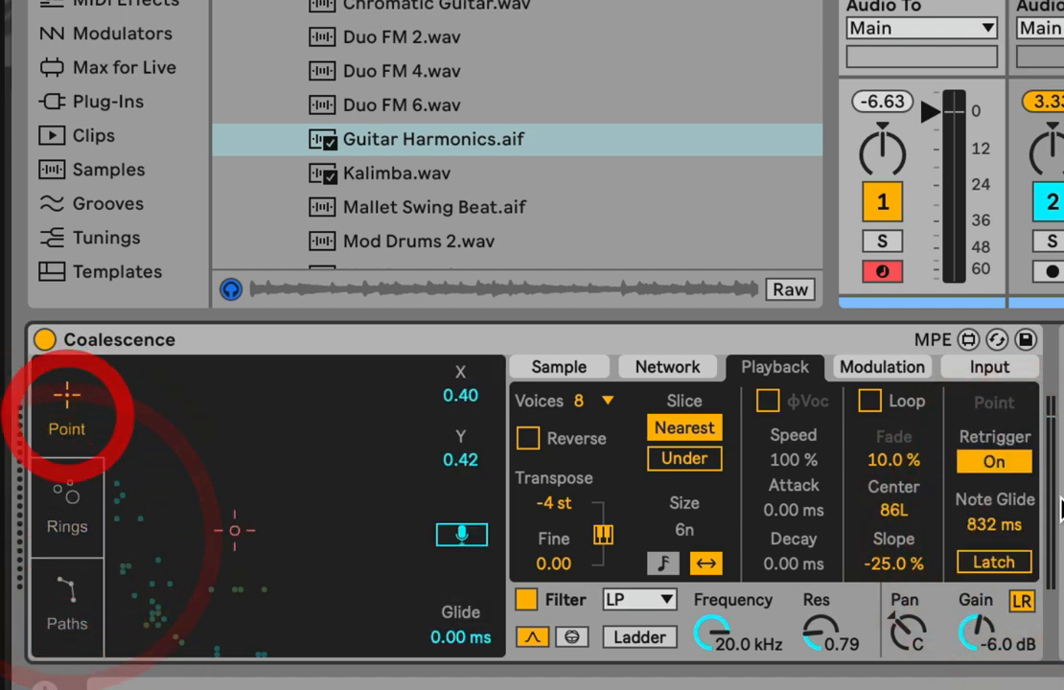
Step: Audition Note Glide at 3.35 ms and 119 ms, and reset it to 0.00 ms
drag(1033, 526, 1034, 575)
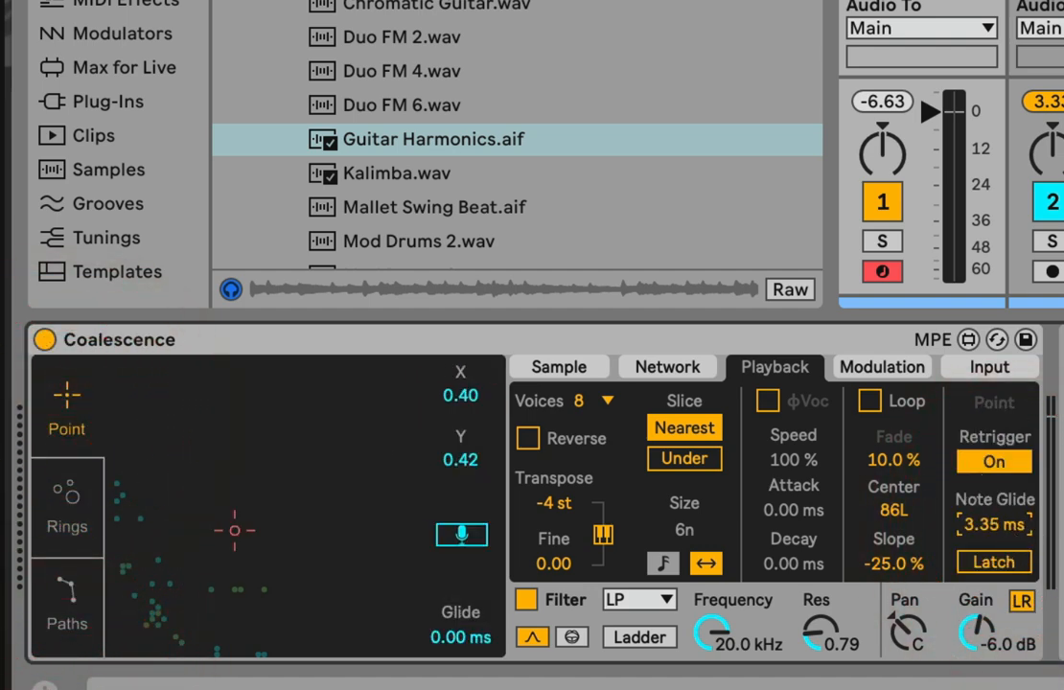
drag(1008, 534, 1016, 566)
click(1014, 533)
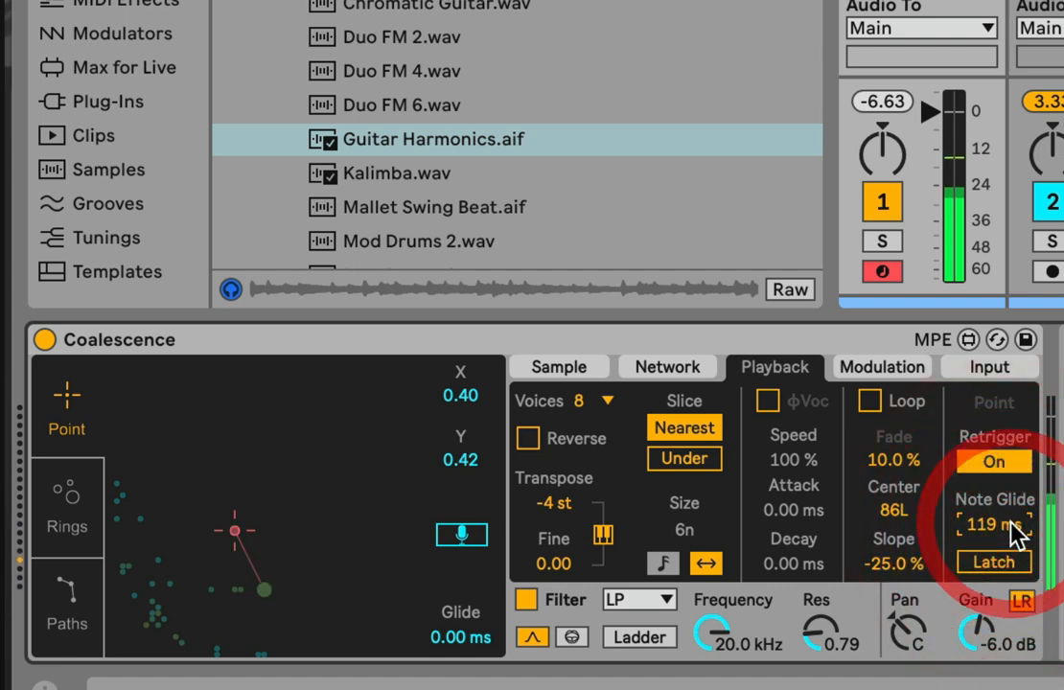
double_click(1014, 533)
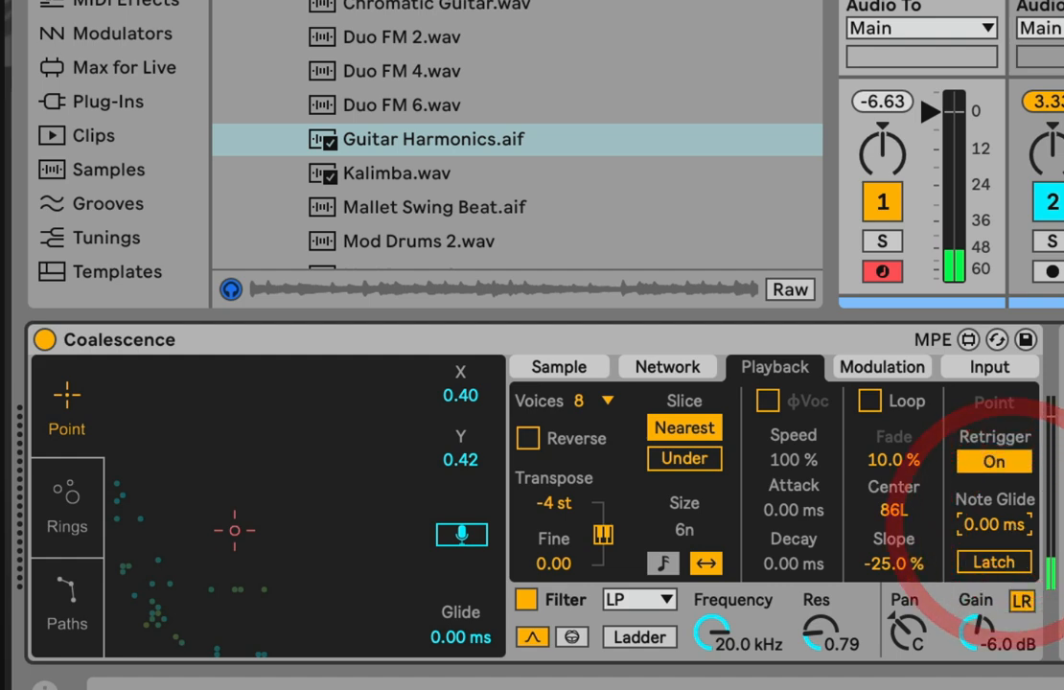
Step: Audition Latch while moving the point to about X 0.27, Y 0.43, and switch Latch off
click(976, 563)
drag(263, 537, 267, 629)
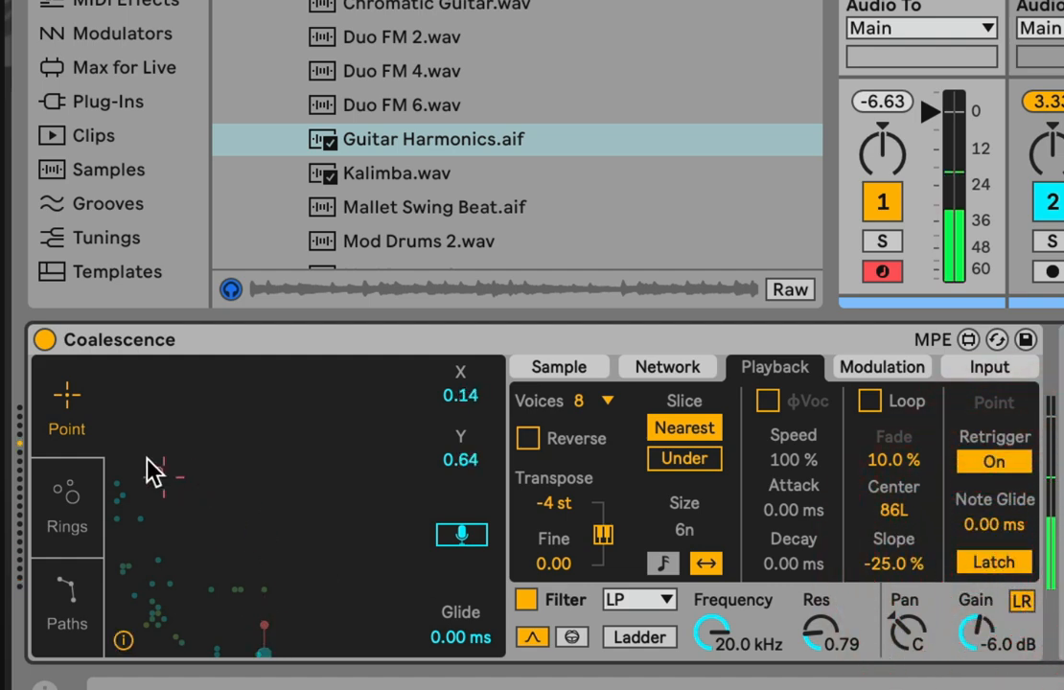
click(193, 530)
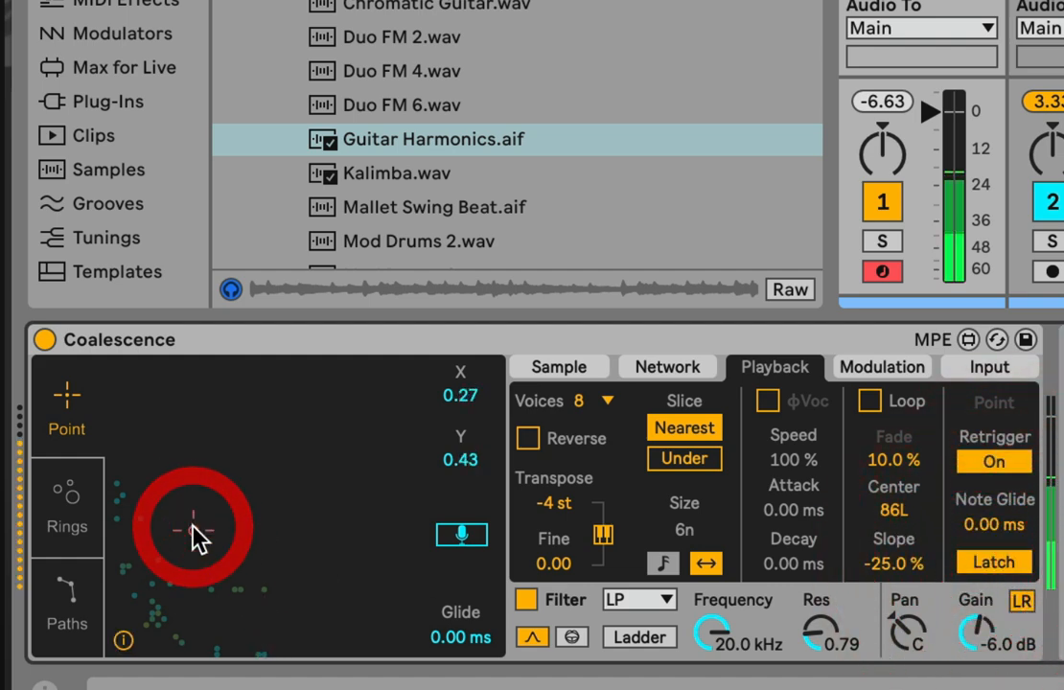
click(994, 562)
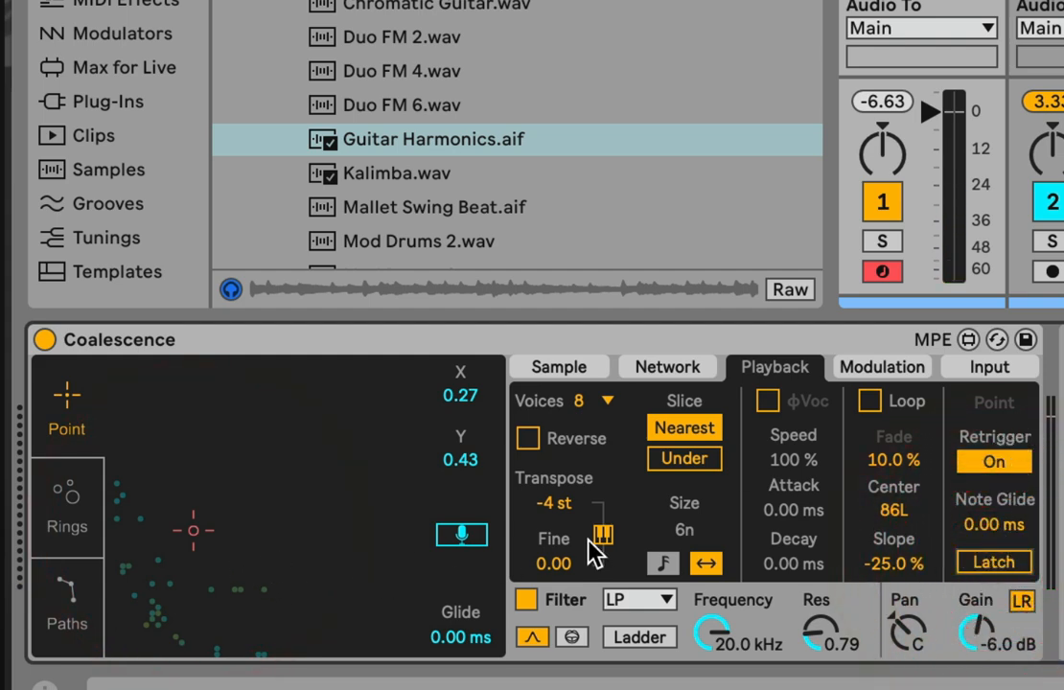
Step: Enable Loop and audition several point positions, ending at about X 0.62, Y 0.30
click(869, 401)
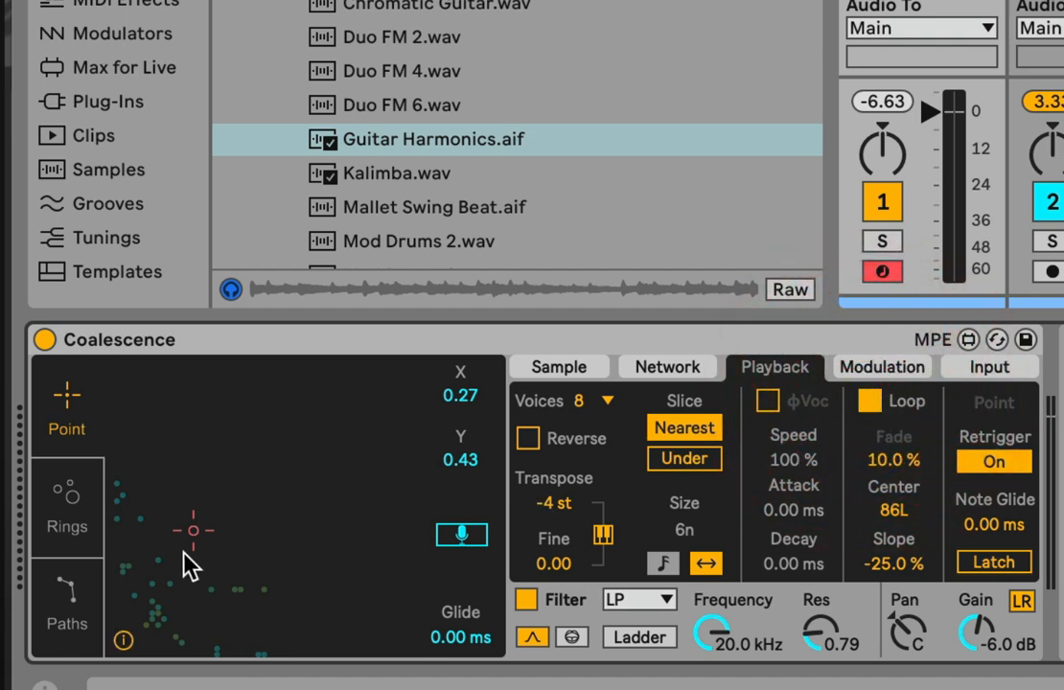
drag(188, 563, 173, 506)
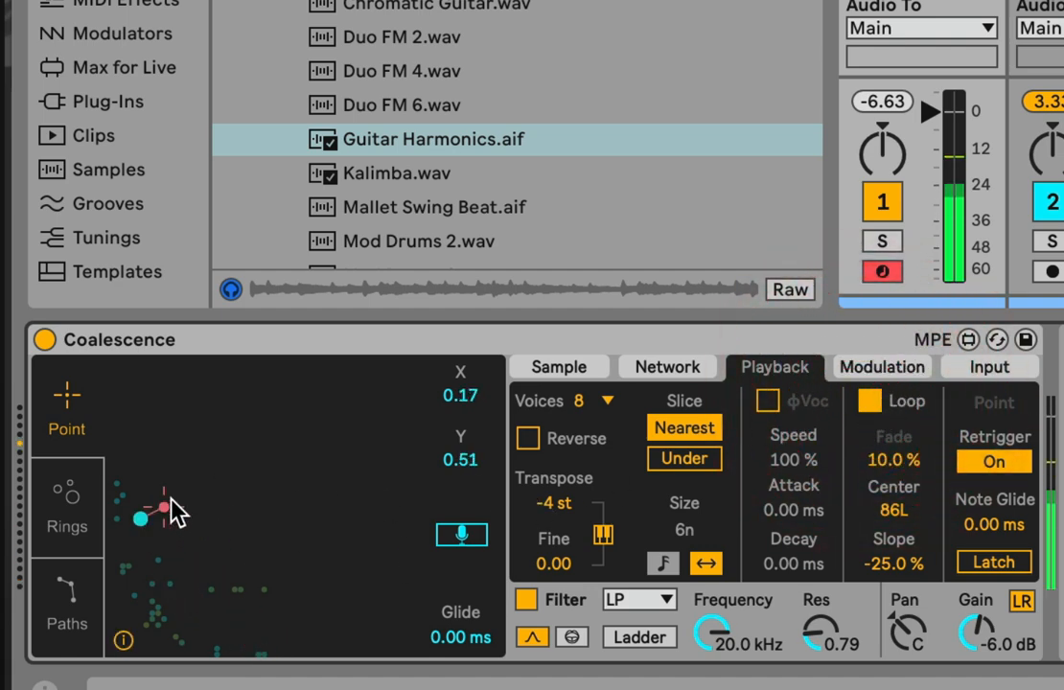
click(201, 497)
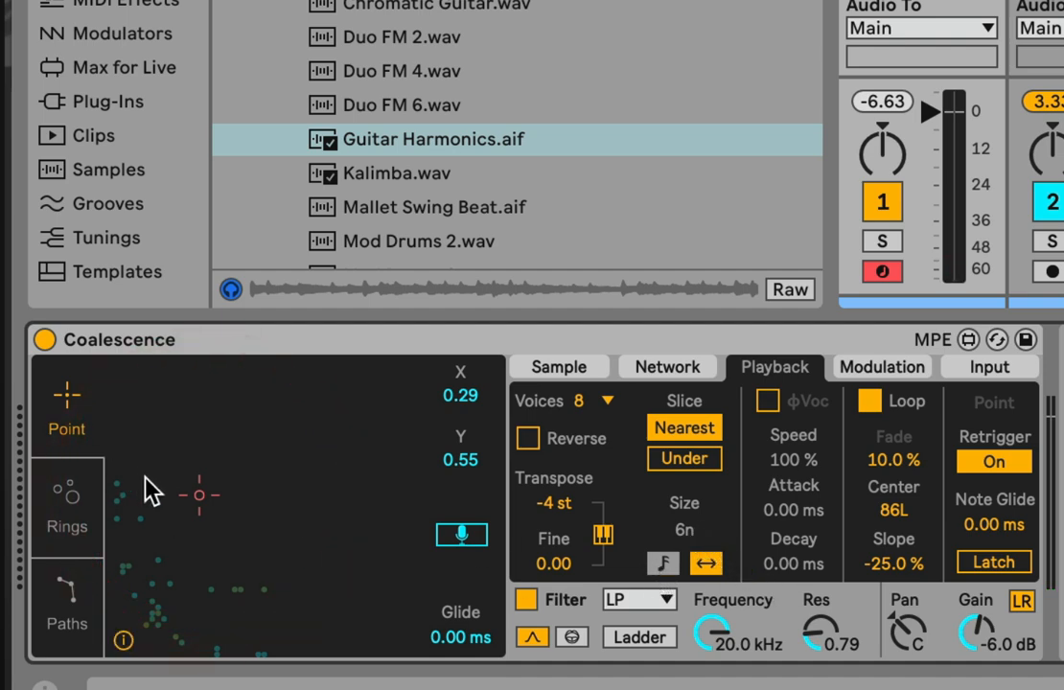
drag(203, 506, 185, 447)
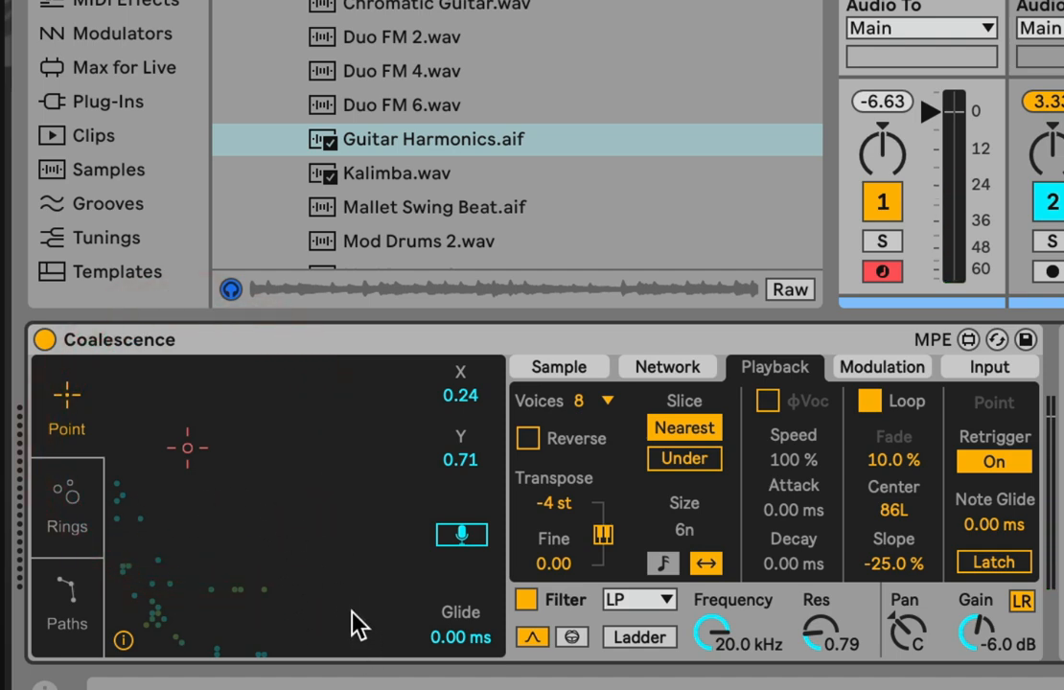
drag(211, 505, 303, 566)
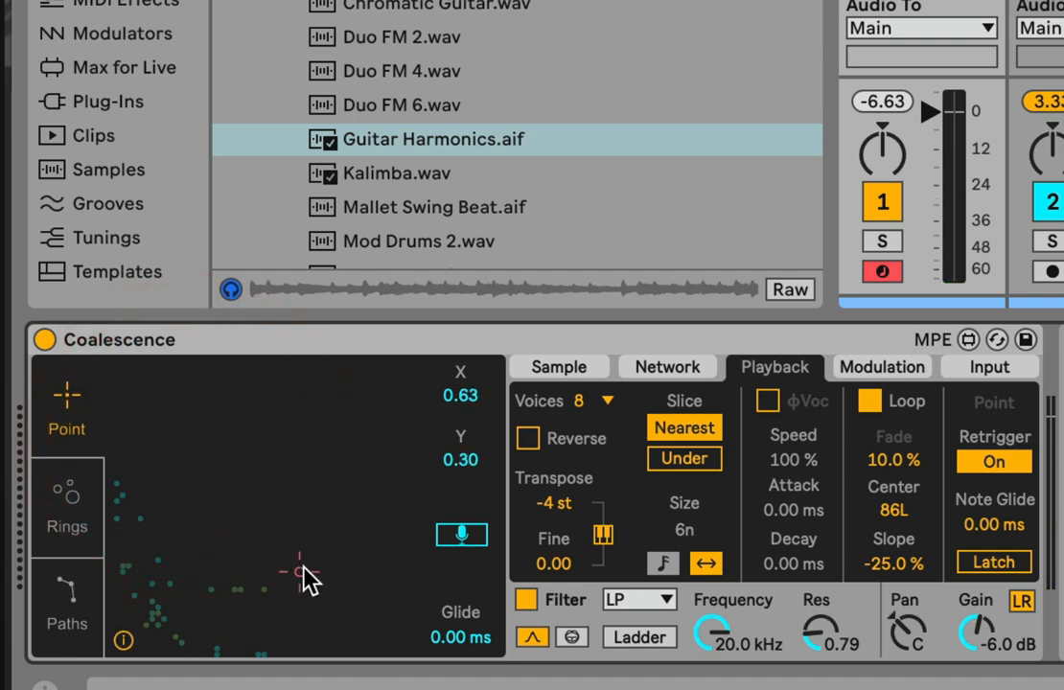
Step: Switch the slice Size to note values, try 1b and 48n, and move the point to about X 0.30, Y 0.52
click(663, 564)
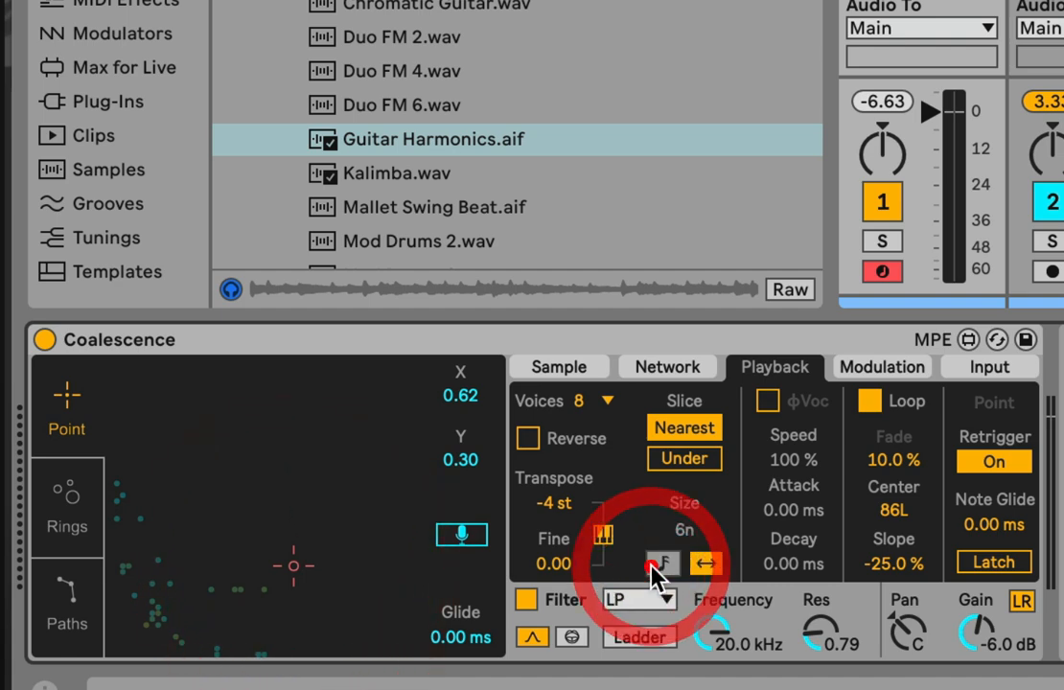
click(708, 564)
mouse_move(695, 530)
mouse_down()
mouse_move(696, 554)
mouse_move(695, 508)
mouse_up()
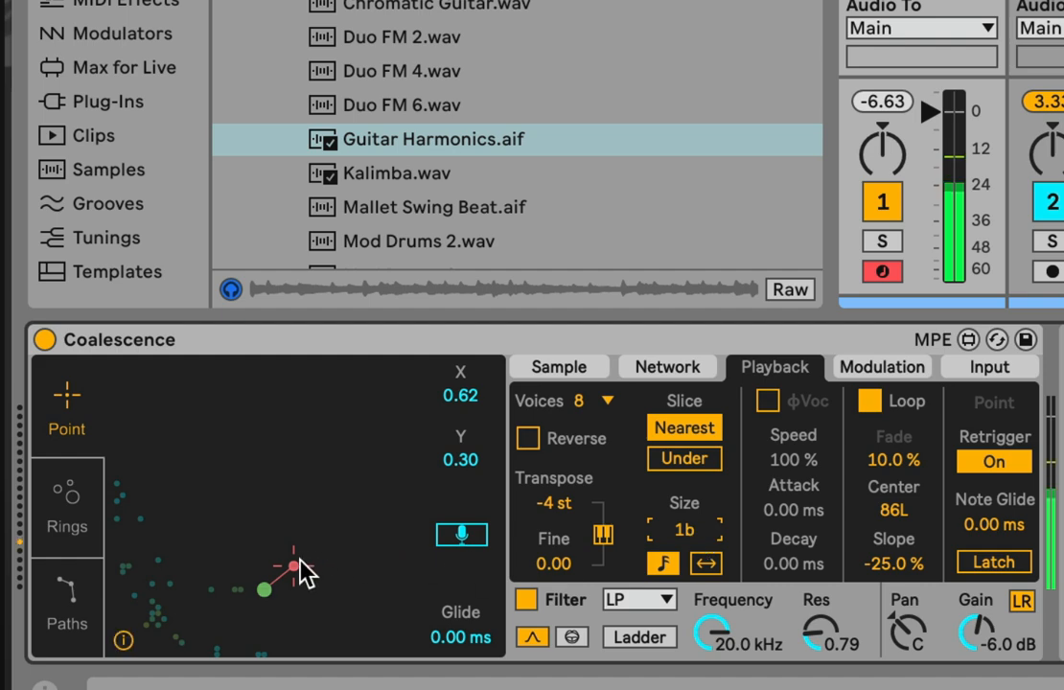
drag(298, 563, 147, 519)
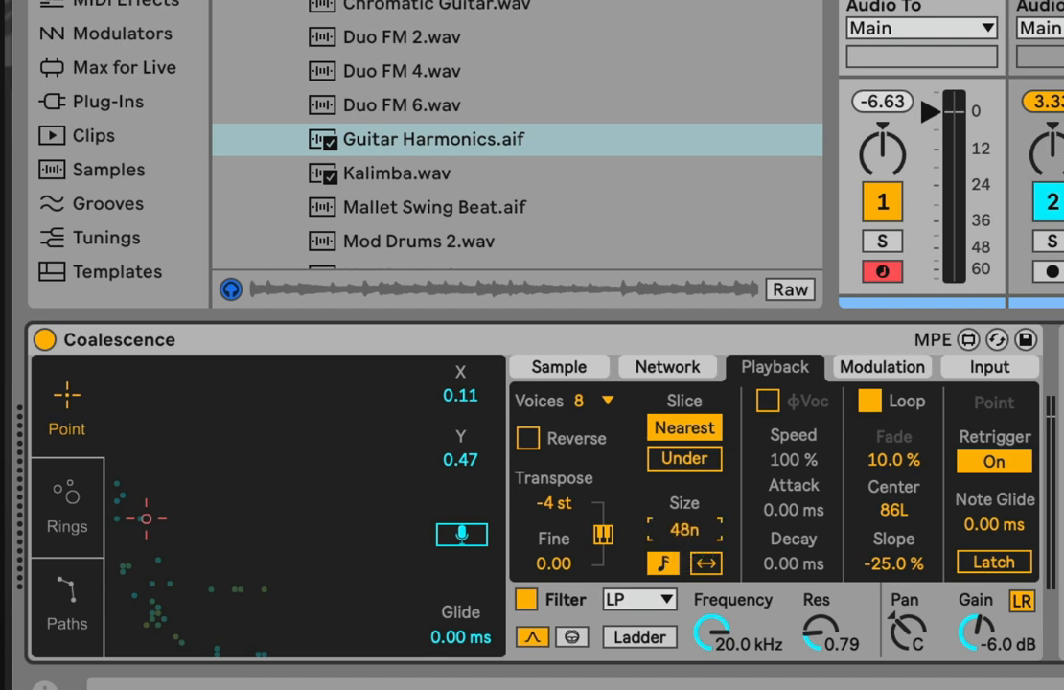
drag(145, 519, 177, 532)
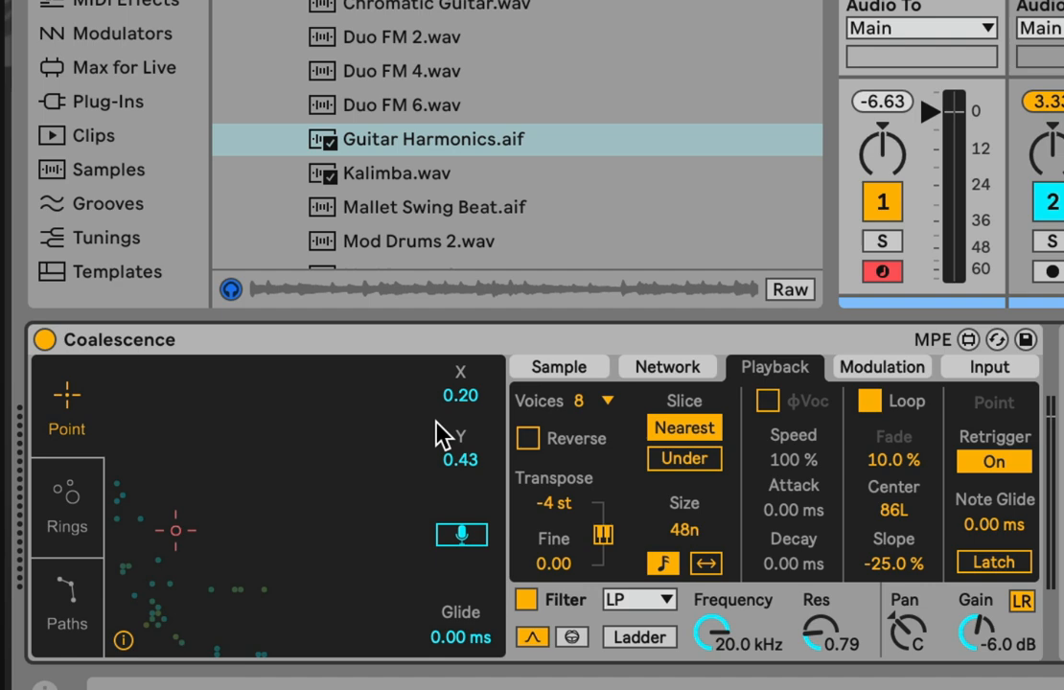
click(459, 532)
drag(174, 528, 205, 507)
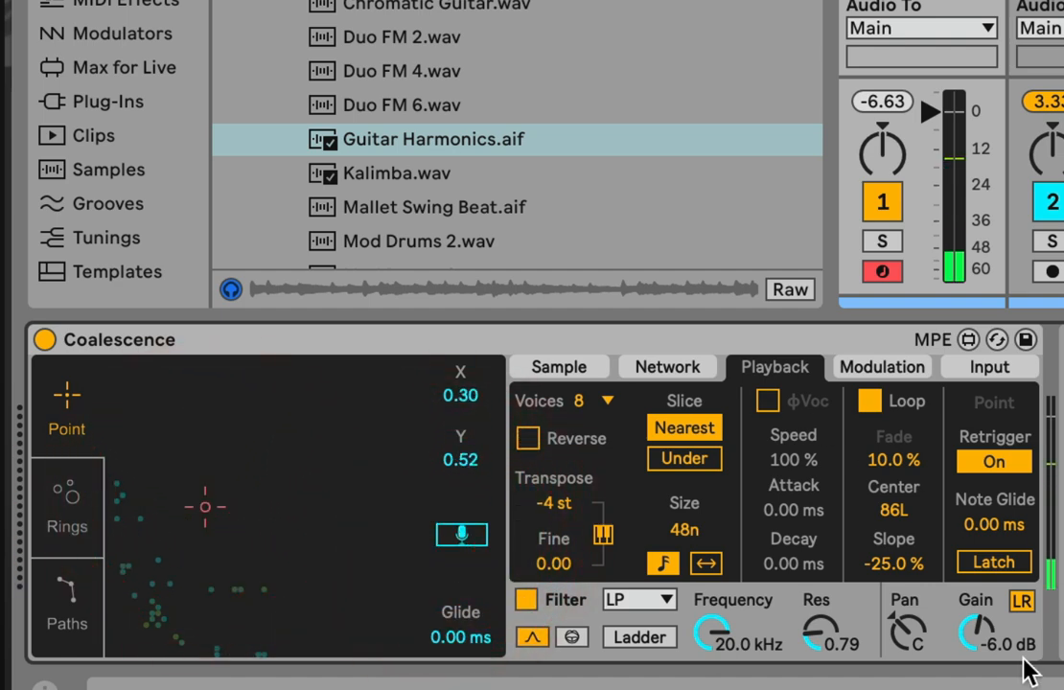
Step: Try slice sizes of 12n and 6n, and set the slice Size to 16n
mouse_move(702, 533)
mouse_down()
mouse_move(703, 508)
mouse_move(708, 537)
mouse_up()
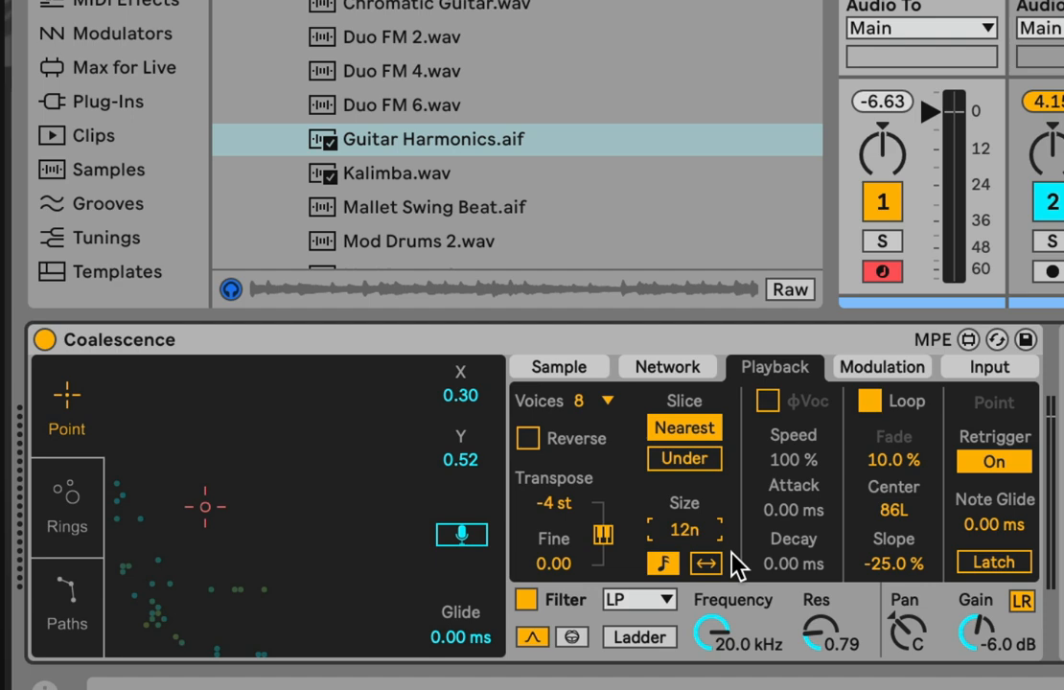
drag(701, 527, 701, 548)
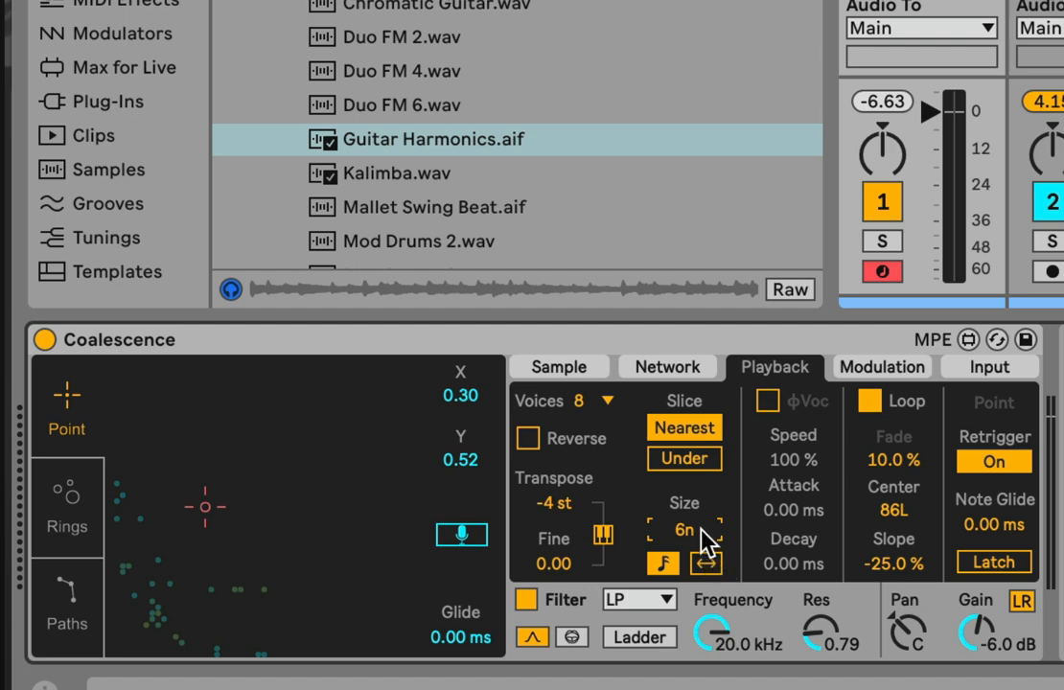
drag(706, 541, 706, 518)
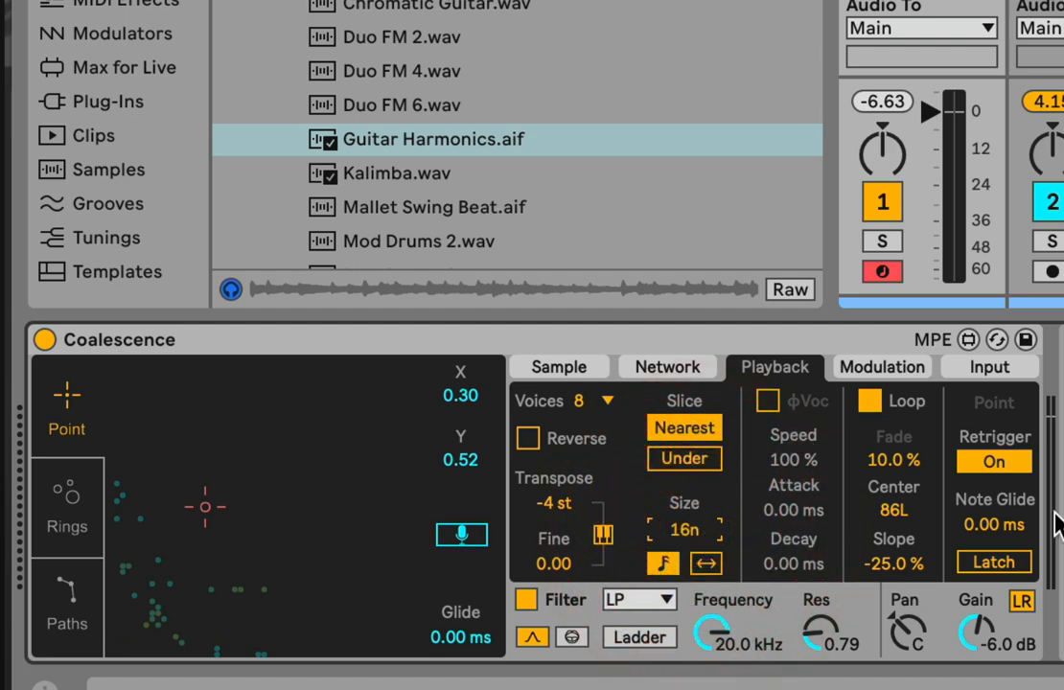
Step: Audition slices across the point map, ending with the point at about X 0.37, Y 0.40
click(192, 511)
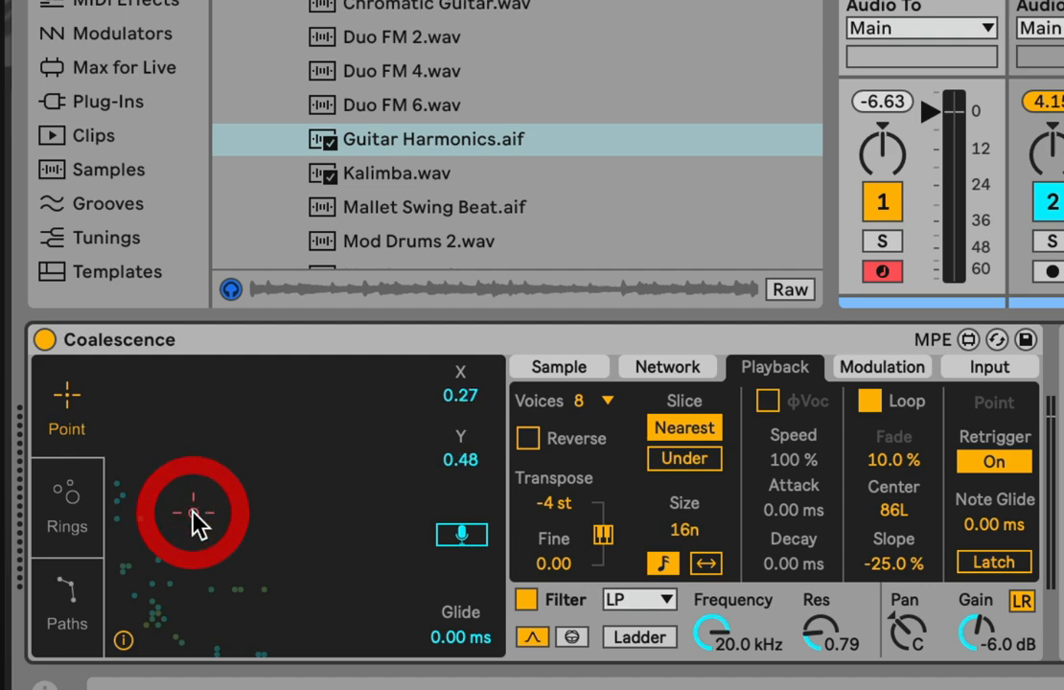
drag(199, 523, 123, 492)
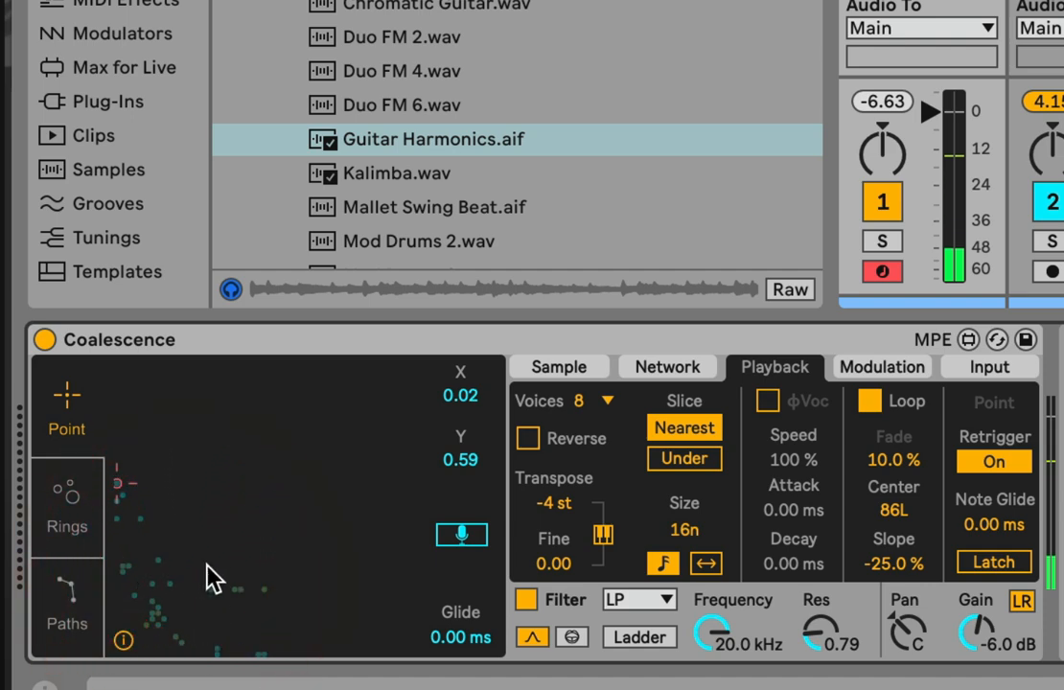
drag(205, 554, 224, 535)
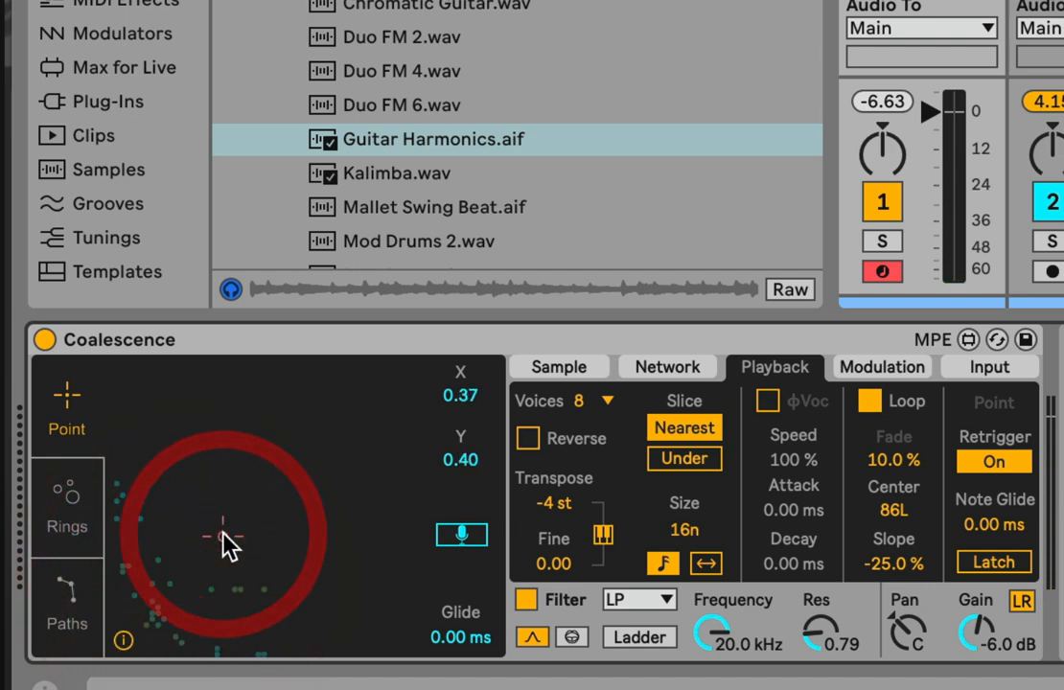
Step: Try Latch with looped slices while moving the point to about X 0.41, Y 0.30, and turn Latch off
click(987, 563)
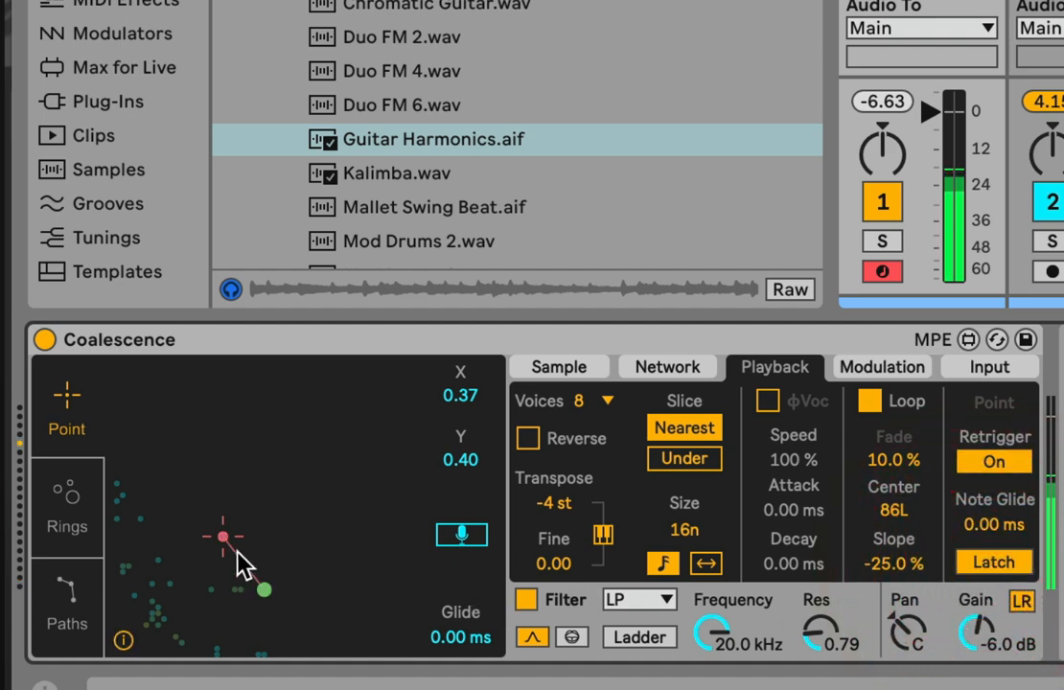
drag(244, 565, 149, 440)
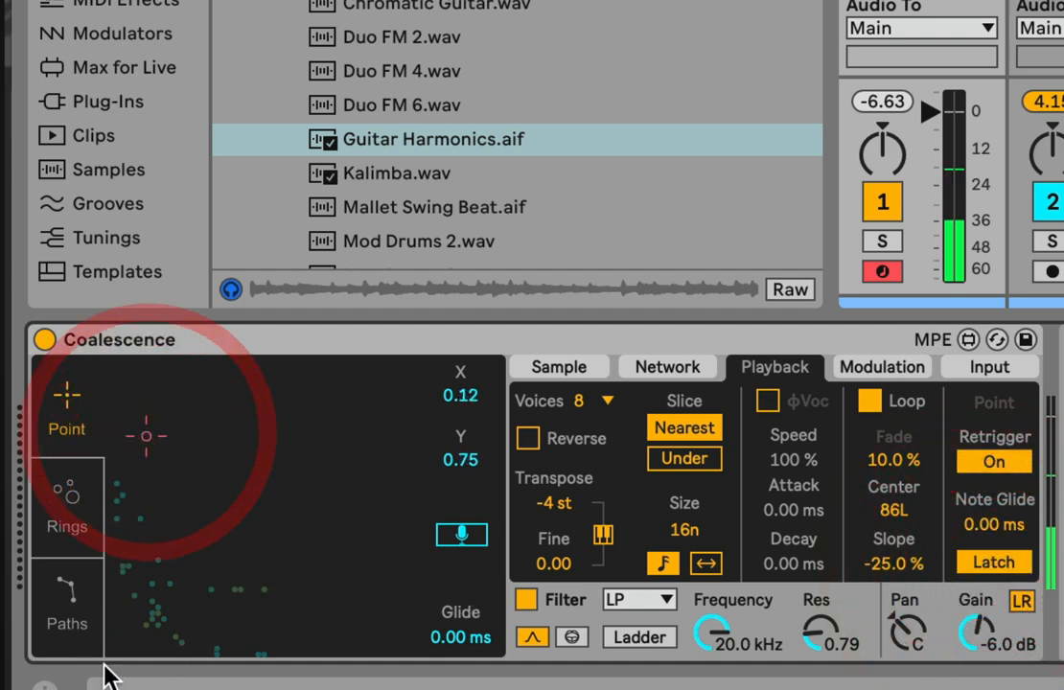
drag(206, 460, 234, 565)
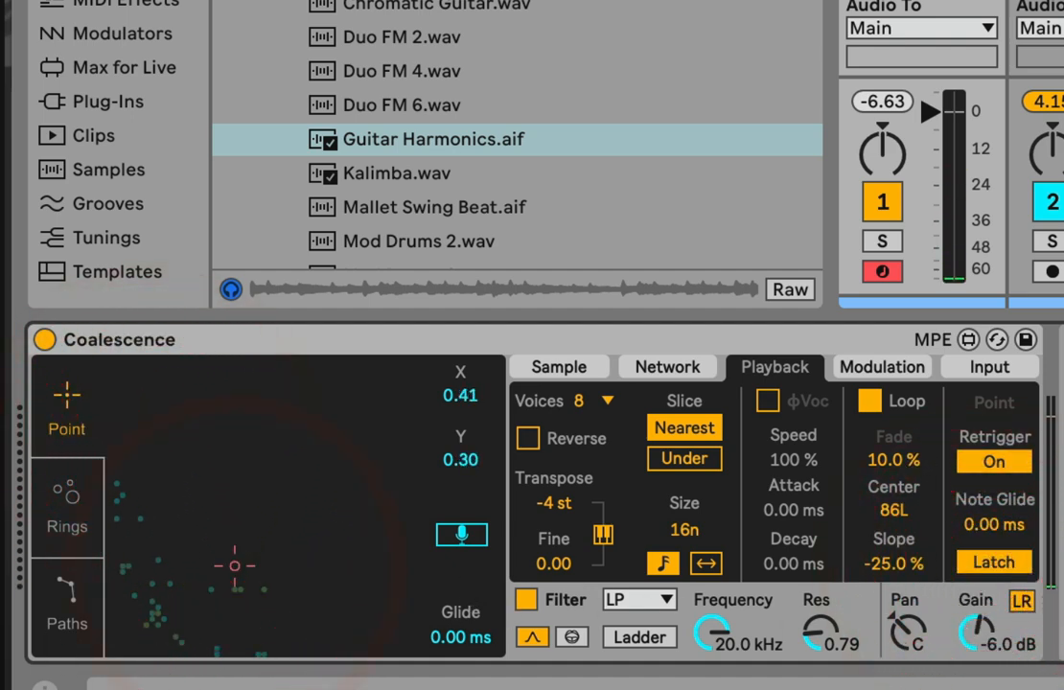
click(990, 563)
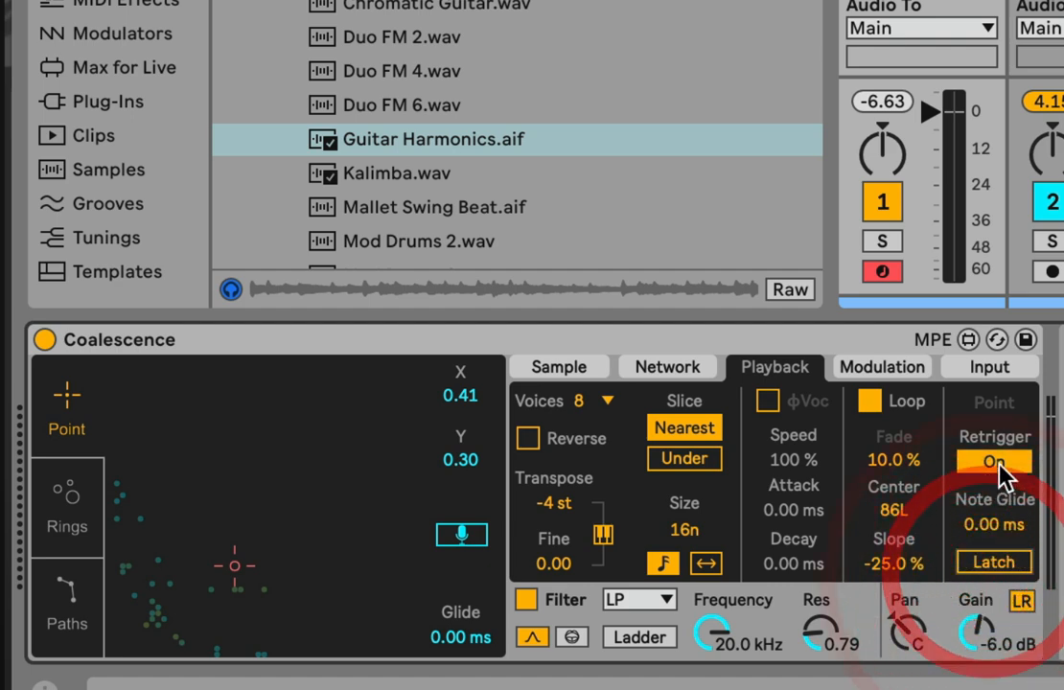
Step: Toggle Retrigger off and on, and compare playback with Loop on and off, leaving Loop off
click(1002, 460)
click(1012, 454)
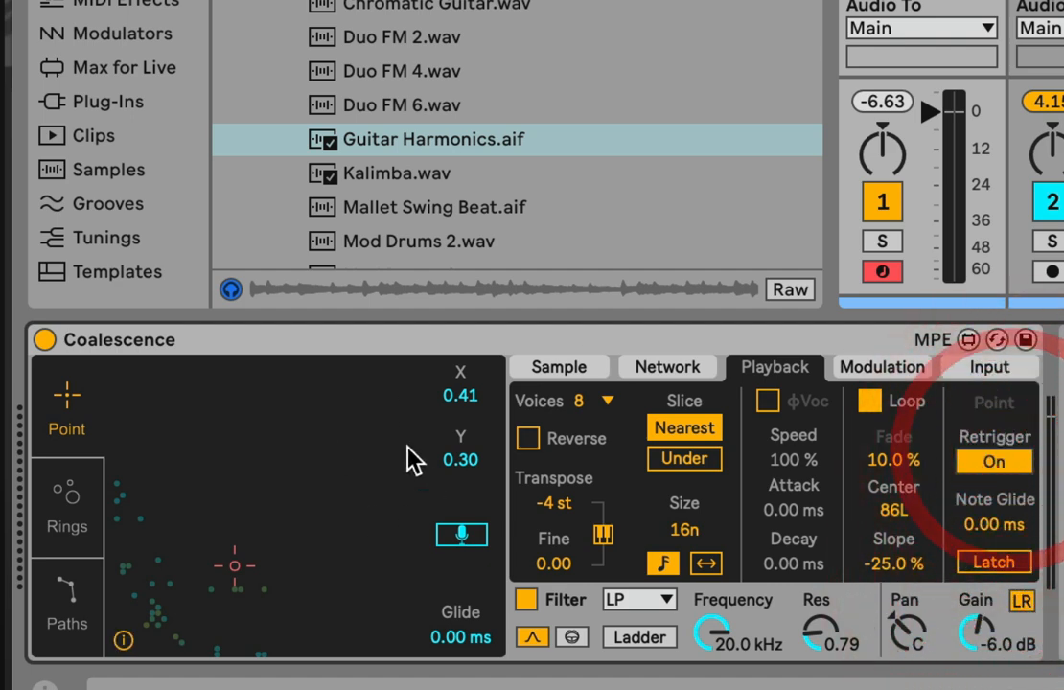
click(877, 403)
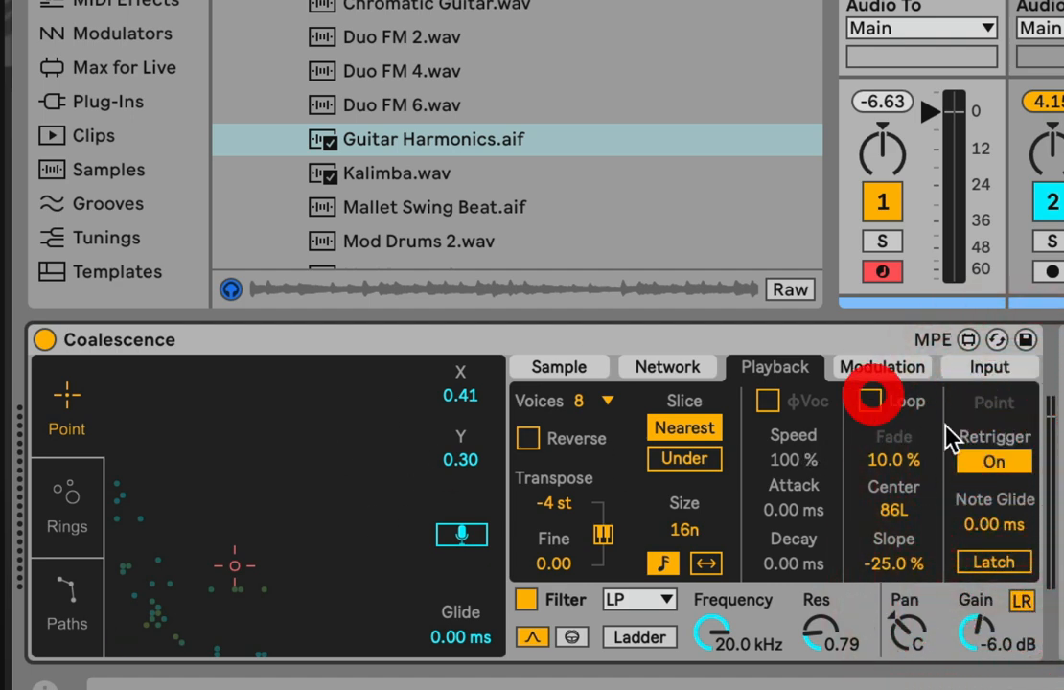
click(871, 401)
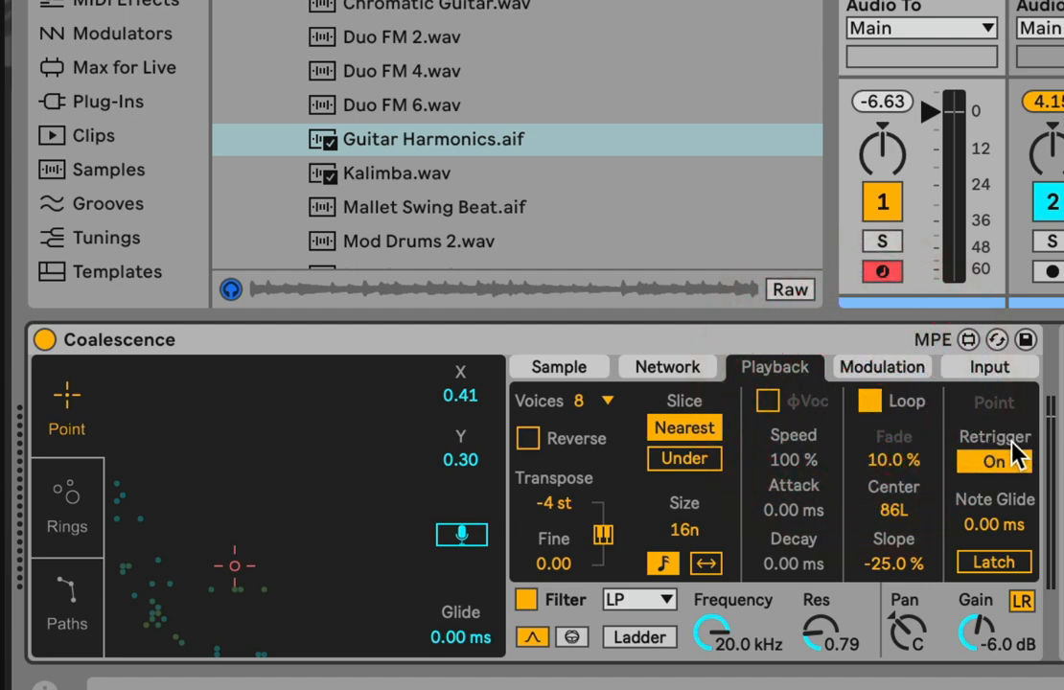
click(895, 407)
click(895, 406)
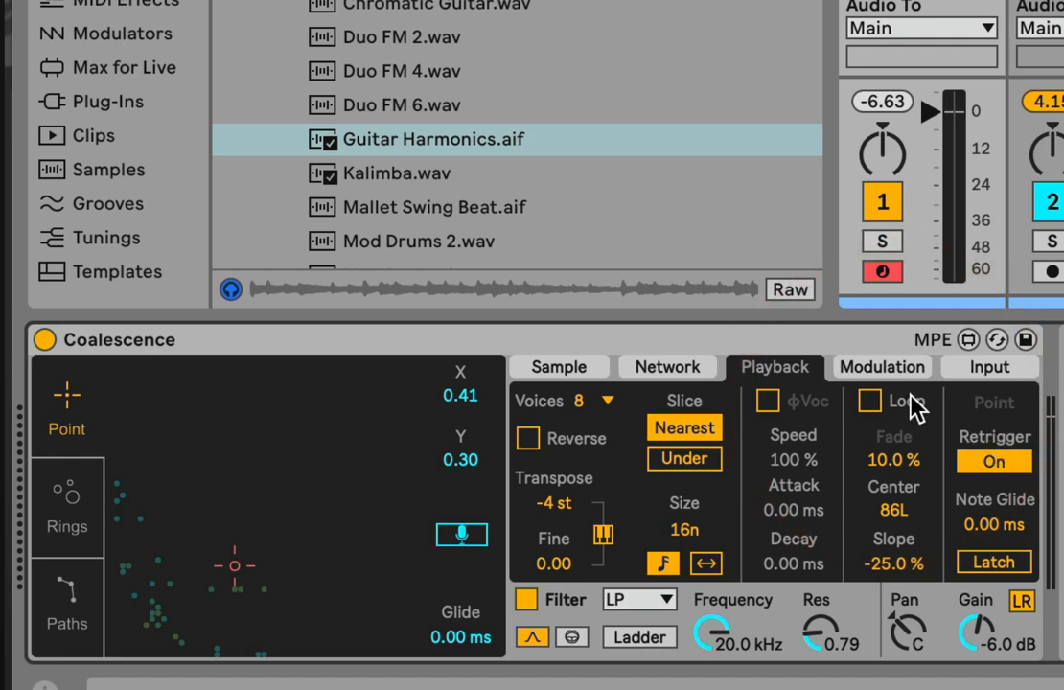
click(872, 402)
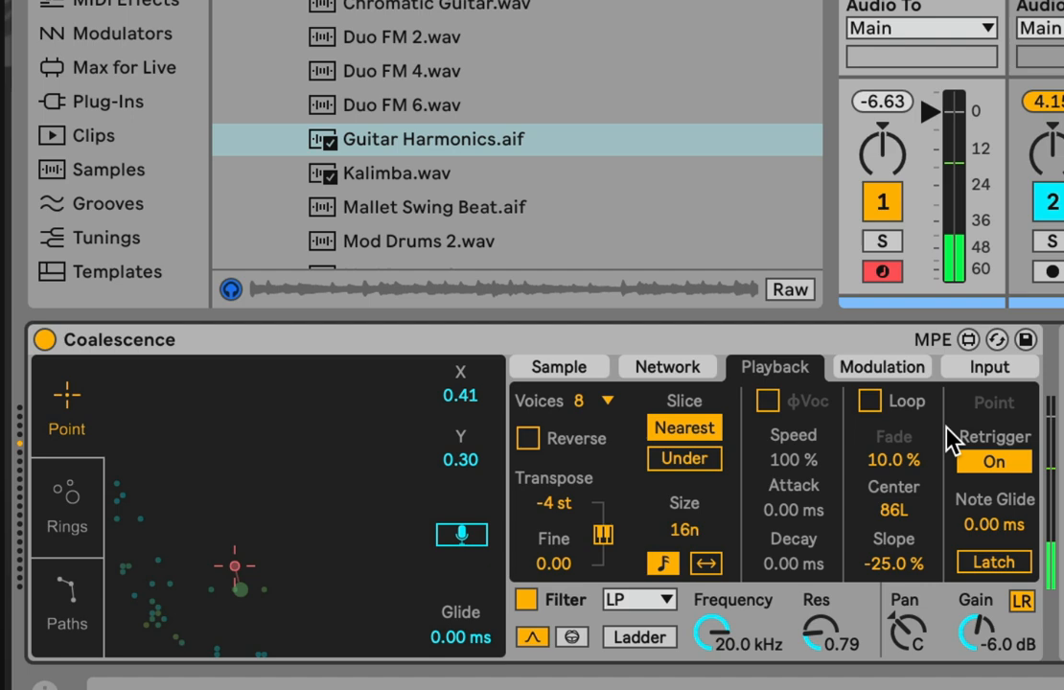
Step: Enable both Latch and Loop while auditioning point positions, ending at about X 0.43, Y 0.42
drag(234, 567, 152, 517)
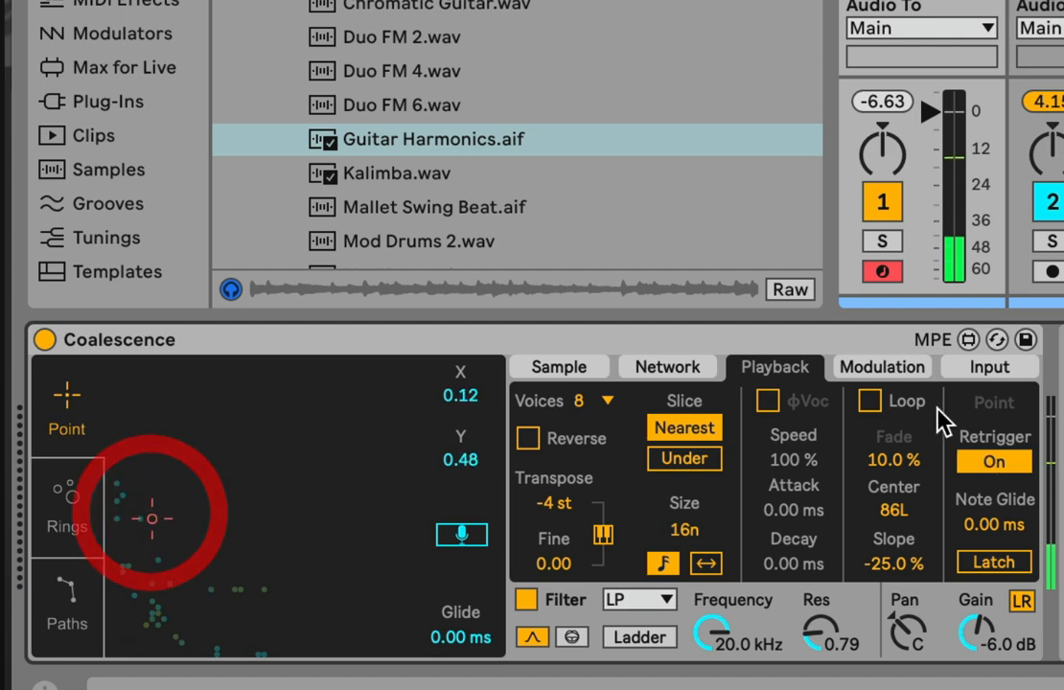
click(995, 562)
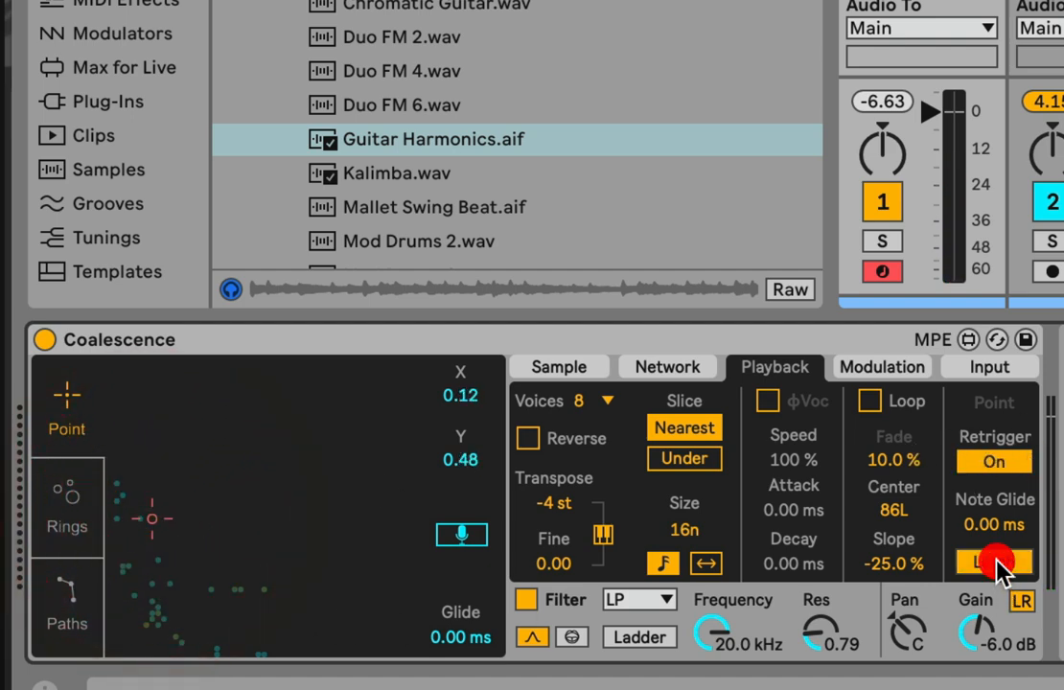
click(869, 400)
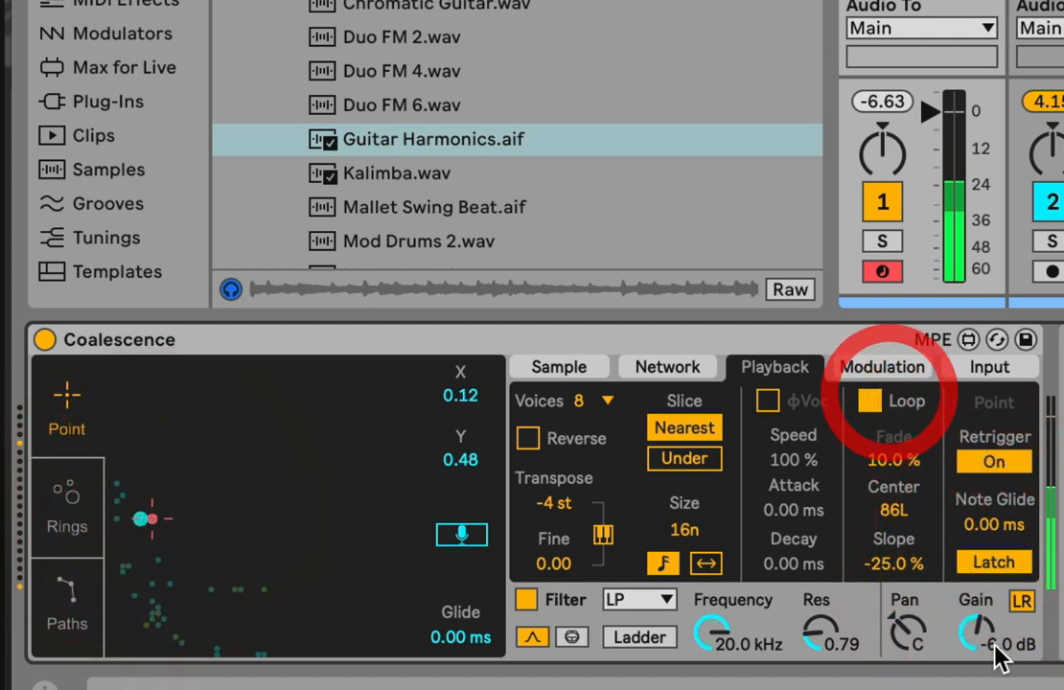
click(312, 623)
drag(235, 575, 140, 476)
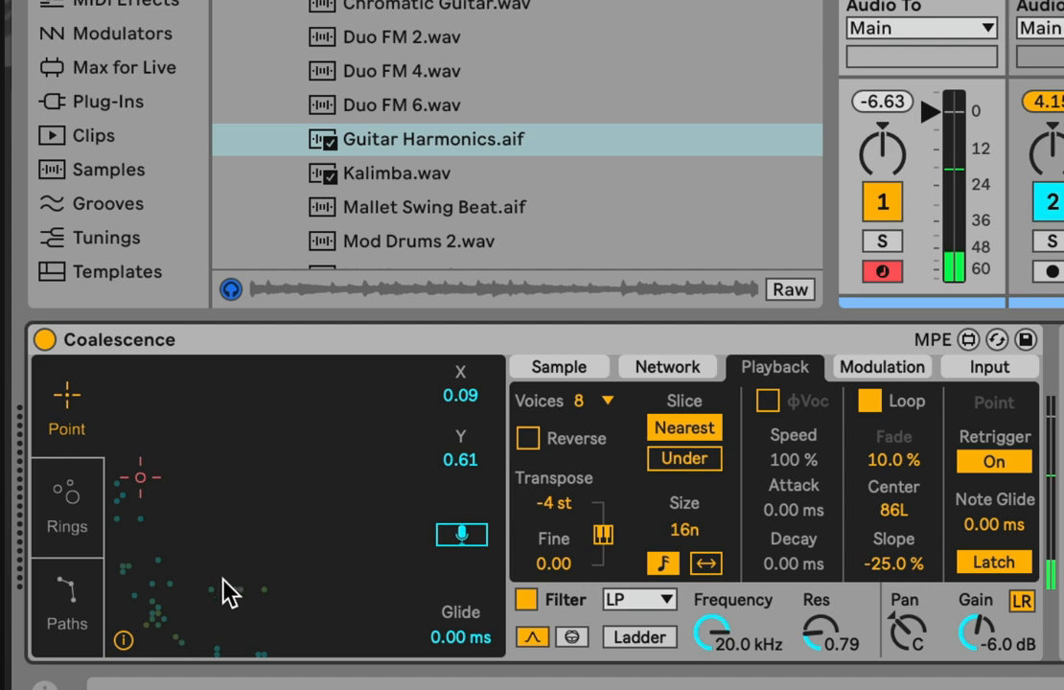
drag(225, 589, 239, 538)
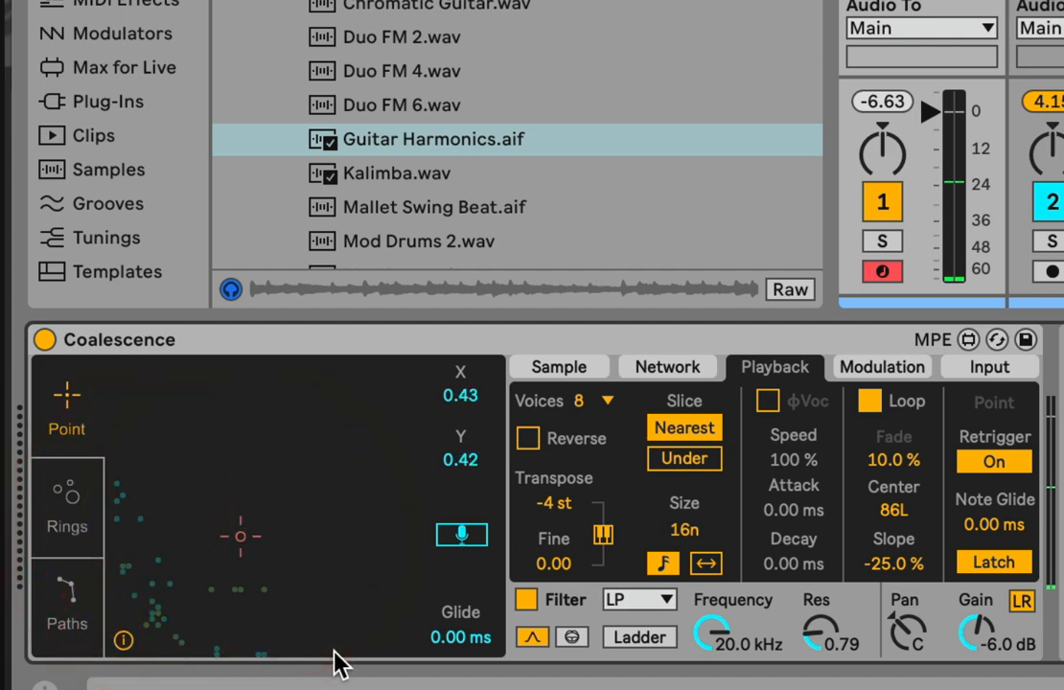
Step: Check the Input settings for the voice trigger and envelope, and return to the Playback settings
click(960, 368)
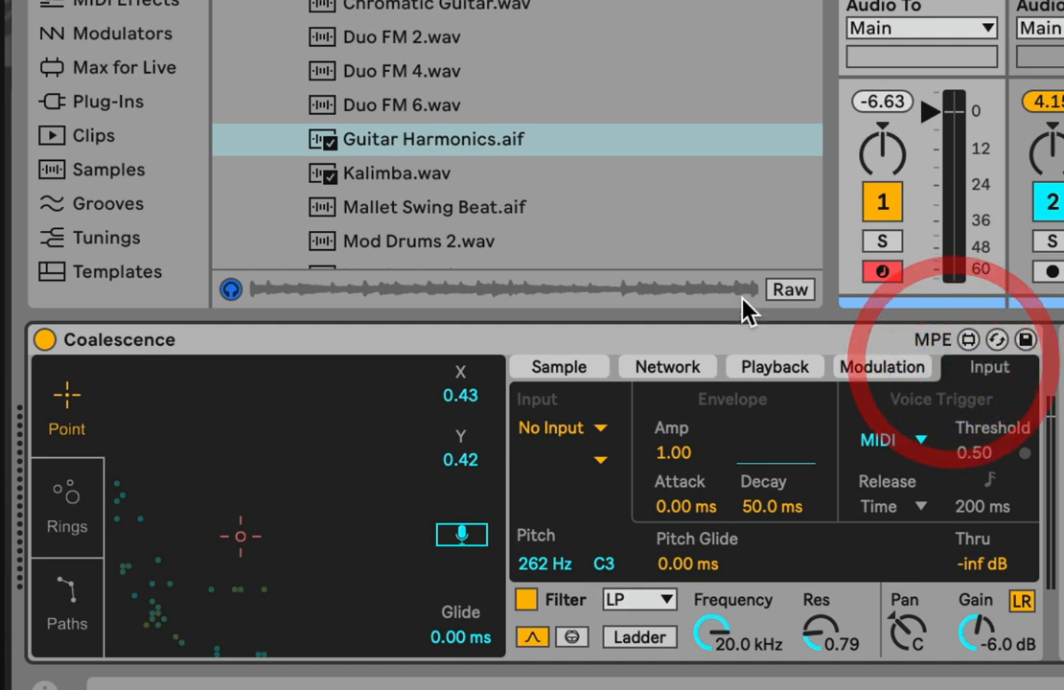
click(759, 368)
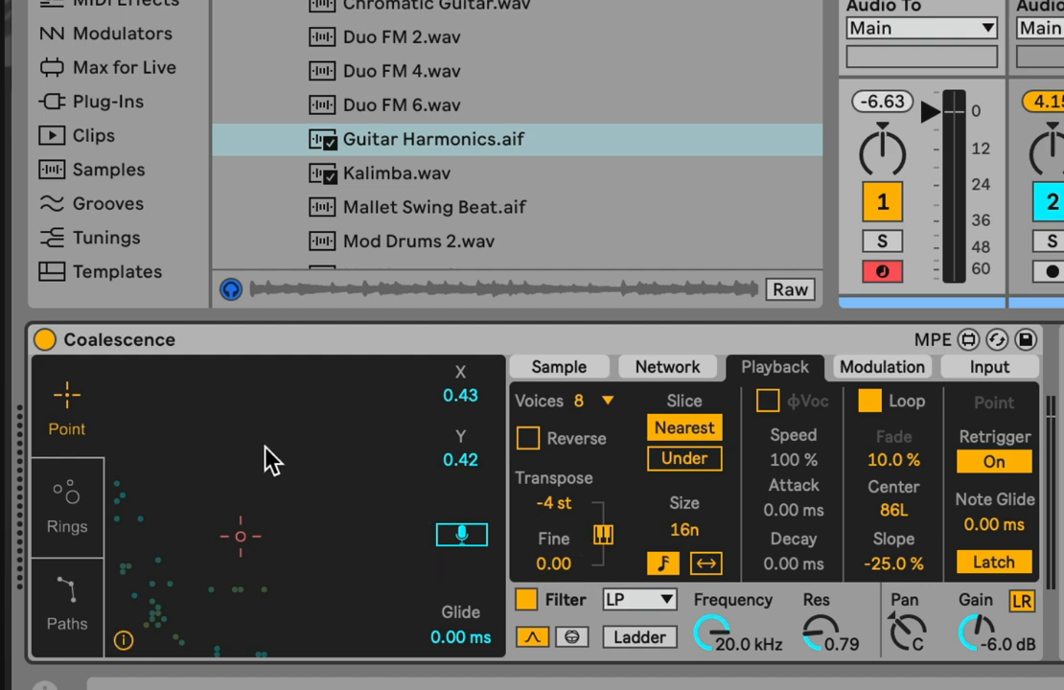
Step: Audition looped slices by moving the point around the map, ending at about X 0.32, Y 0.38
click(292, 528)
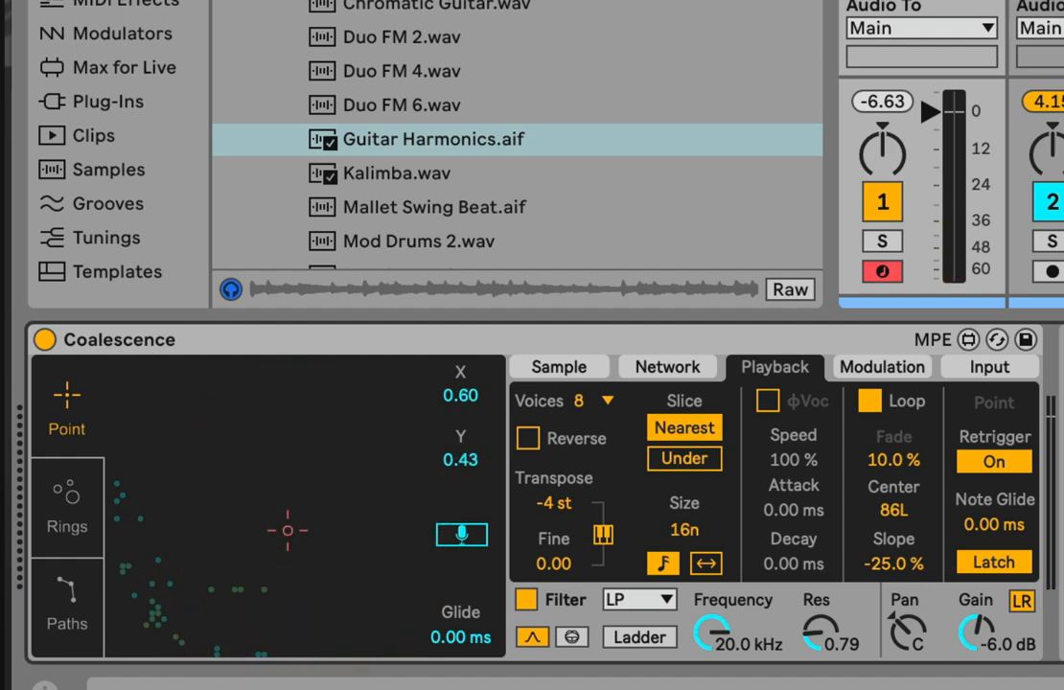
drag(191, 633, 188, 590)
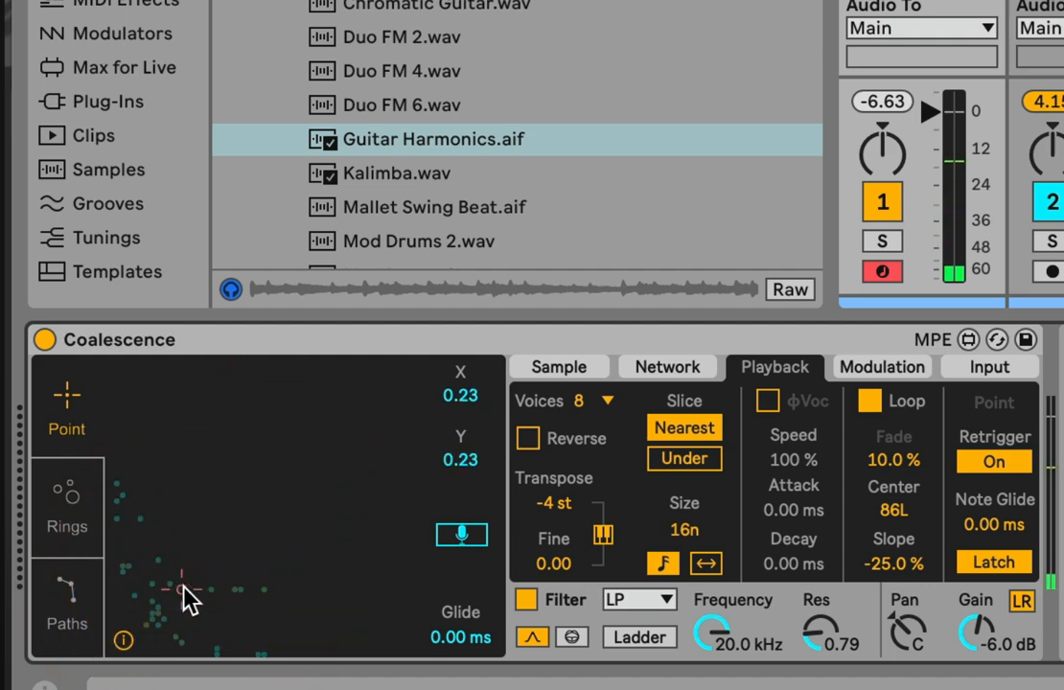
click(253, 428)
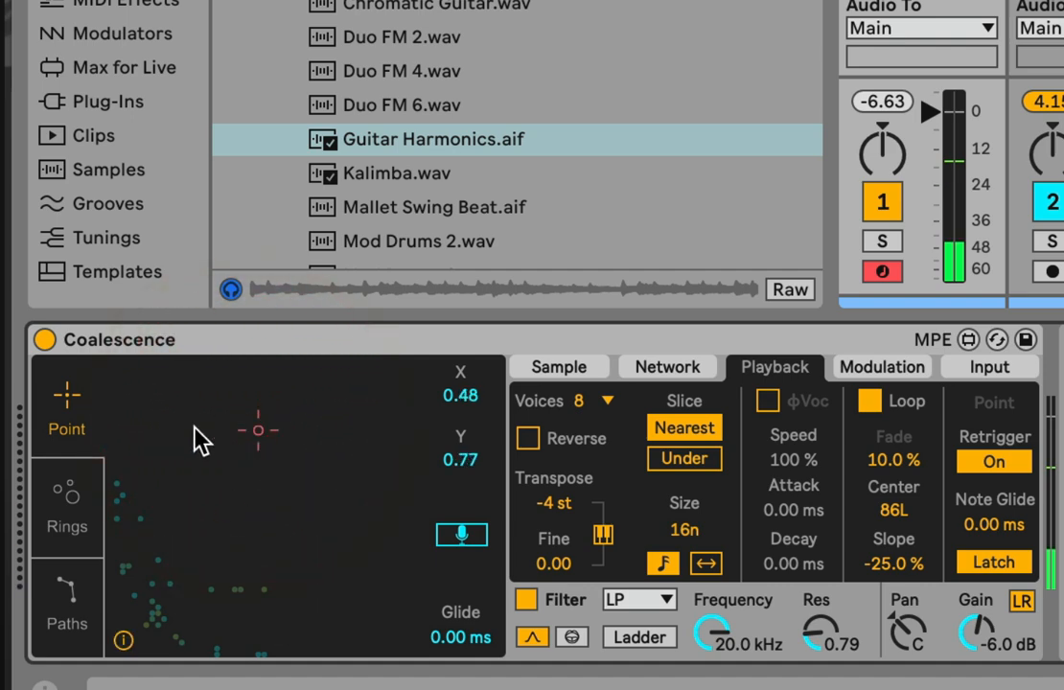
drag(196, 427, 246, 554)
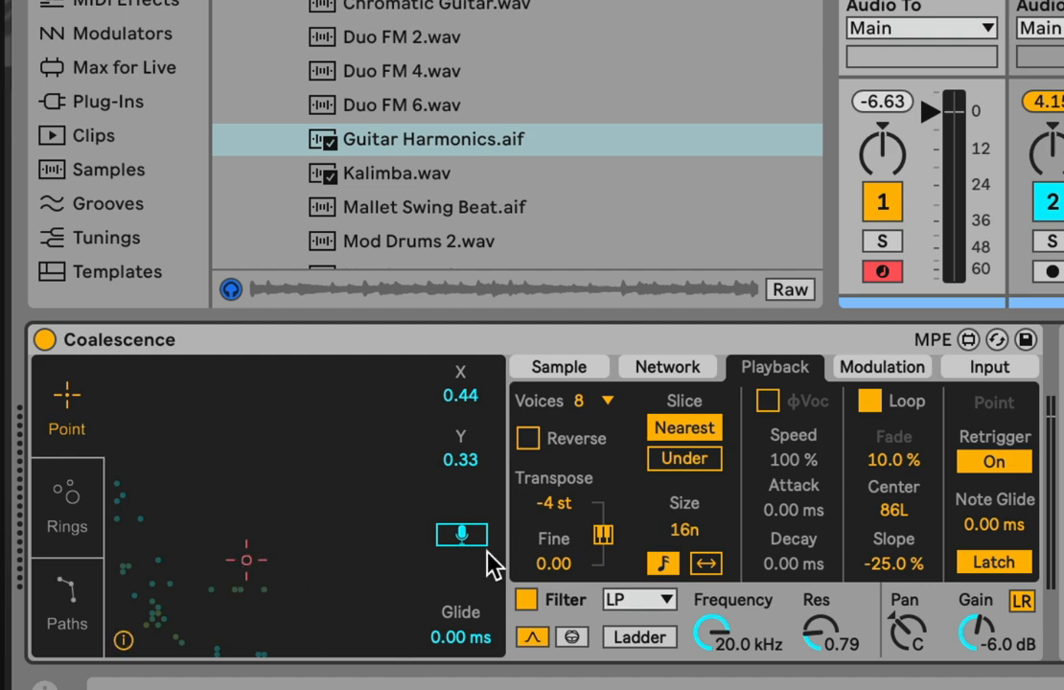
click(69, 596)
click(75, 369)
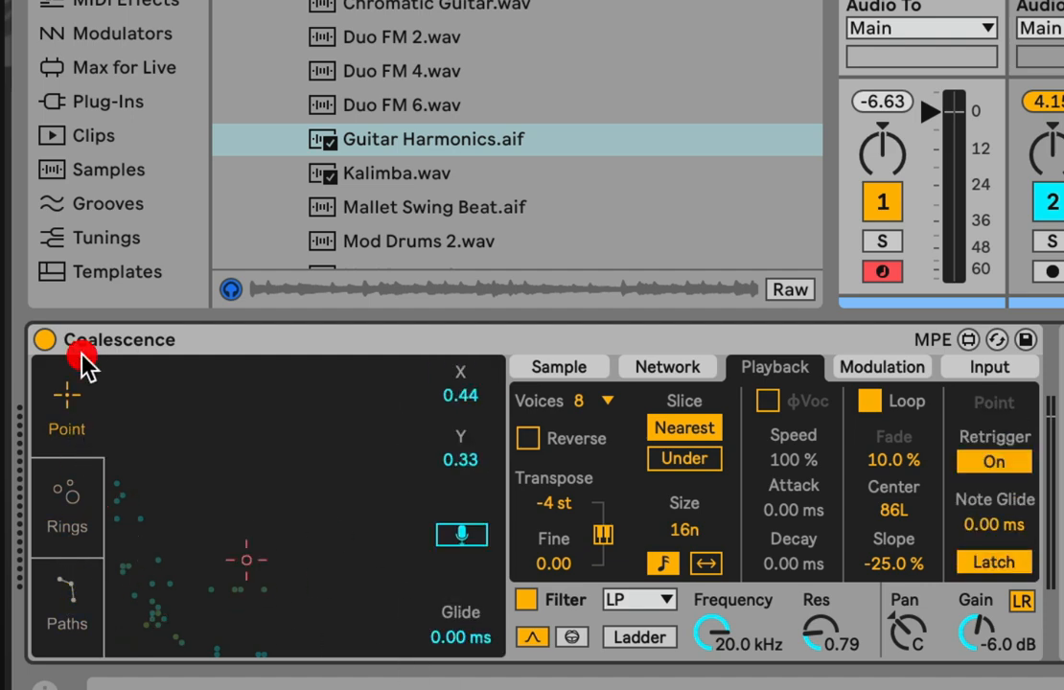
click(479, 385)
drag(263, 525, 208, 544)
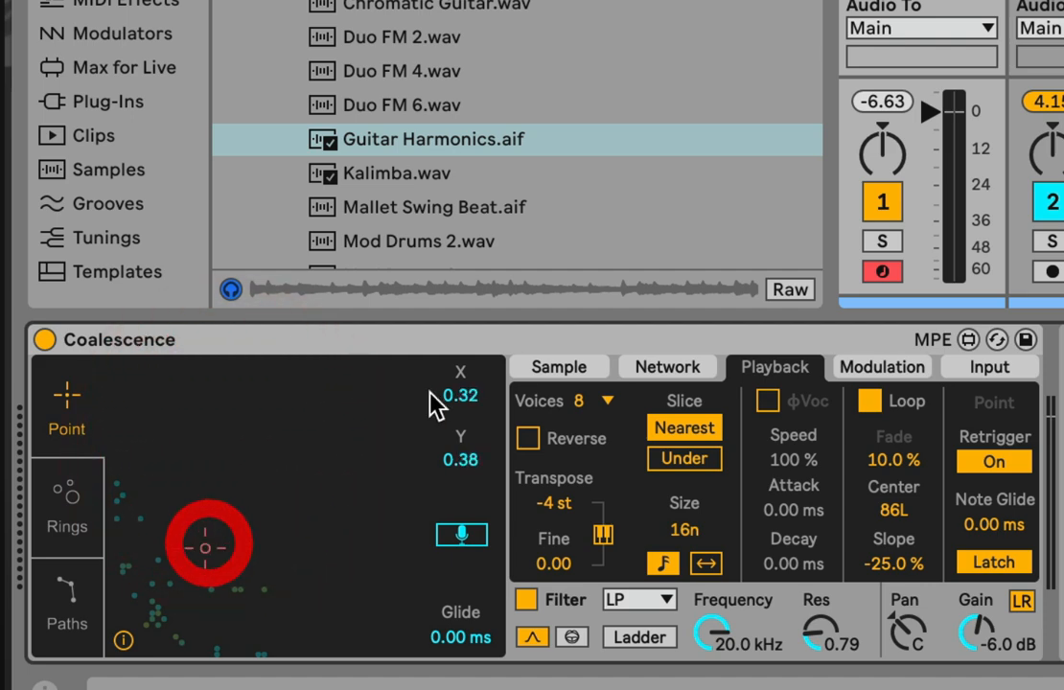
Step: Adjust the point's coordinates to X 0.41, Y 0.38, switching to the Arrangement timeline from the Y value's options
click(459, 394)
mouse_move(462, 400)
mouse_down()
mouse_move(462, 410)
mouse_move(462, 392)
mouse_up()
drag(467, 449, 478, 420)
right_click(470, 457)
click(492, 495)
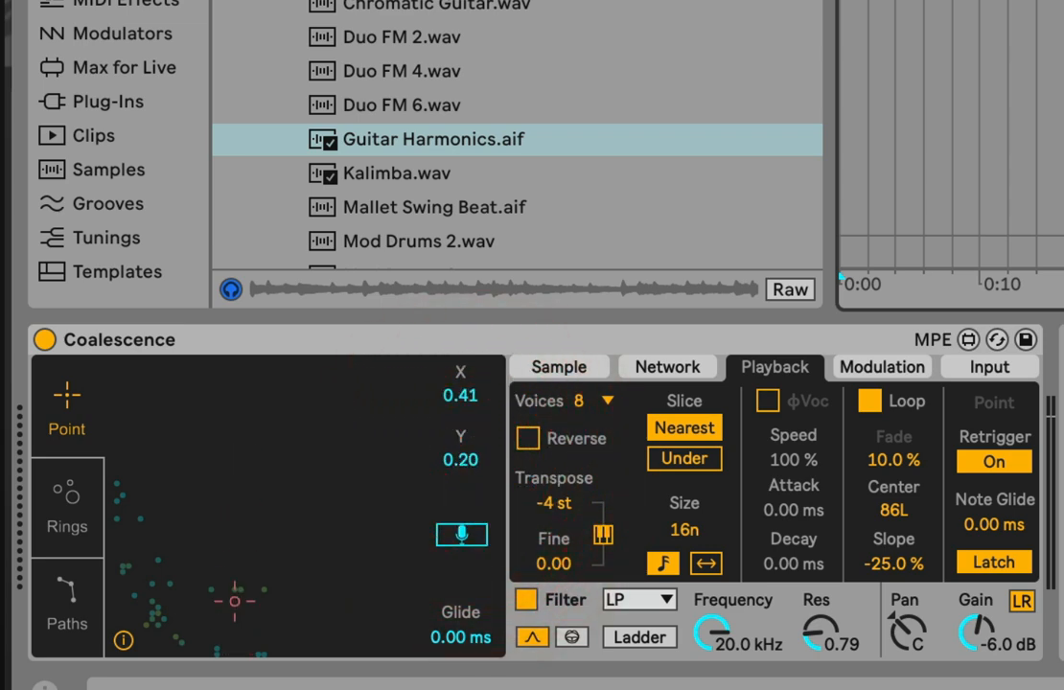
drag(476, 480, 477, 460)
Step: Try a Glide time of 1.64 s while moving the point's coordinates to X 0.13, Y 0.17
click(460, 637)
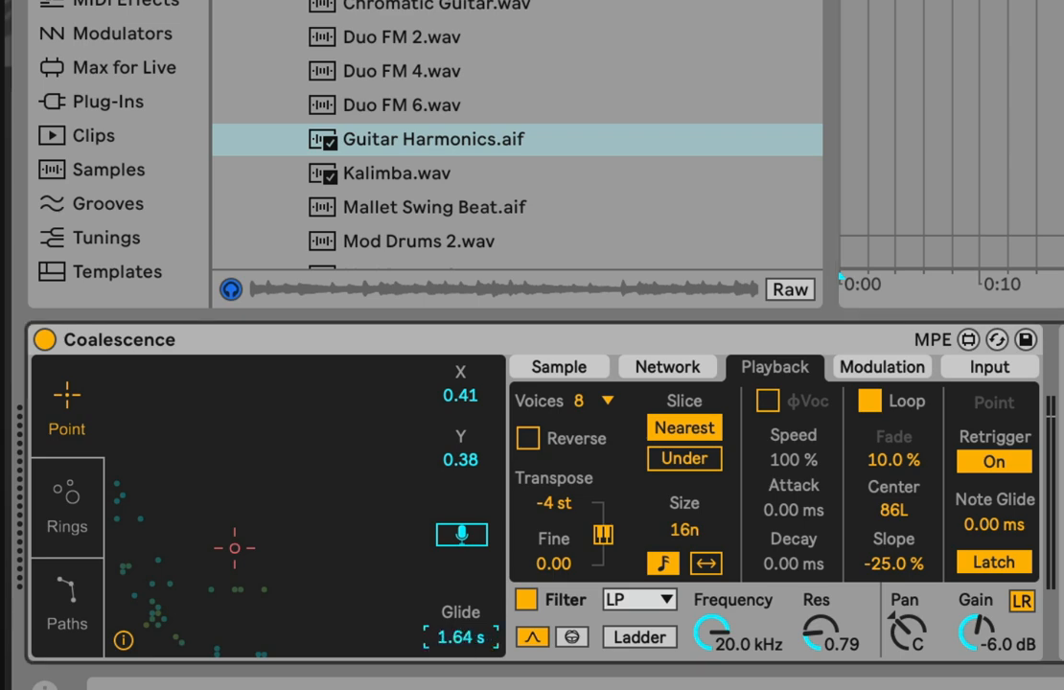
drag(460, 459, 460, 518)
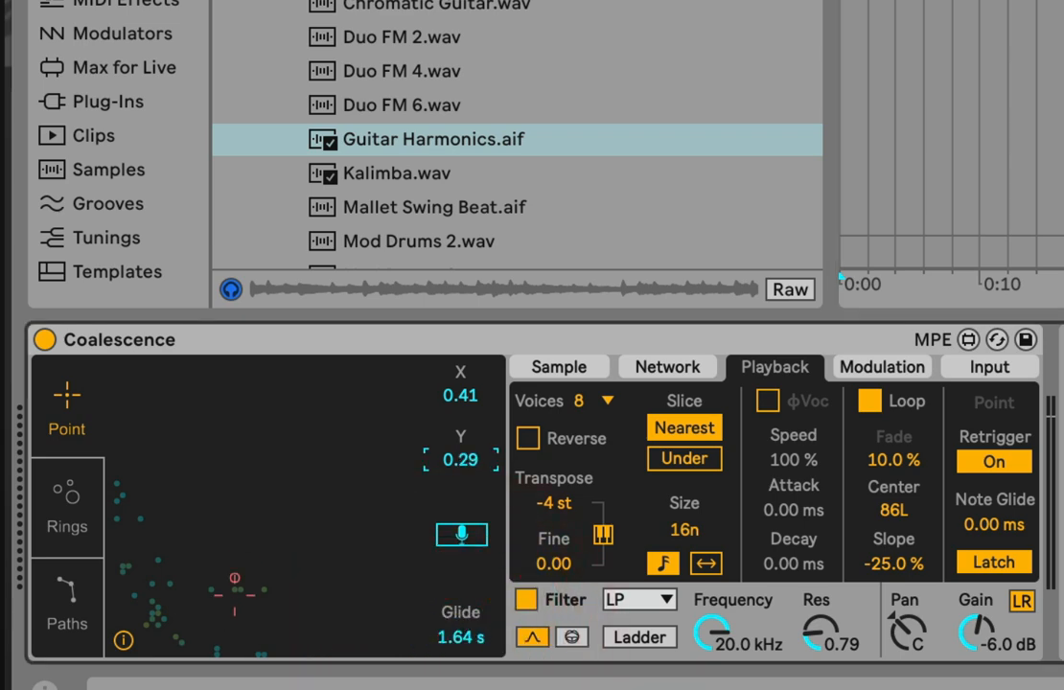
drag(460, 459, 460, 462)
drag(460, 459, 460, 461)
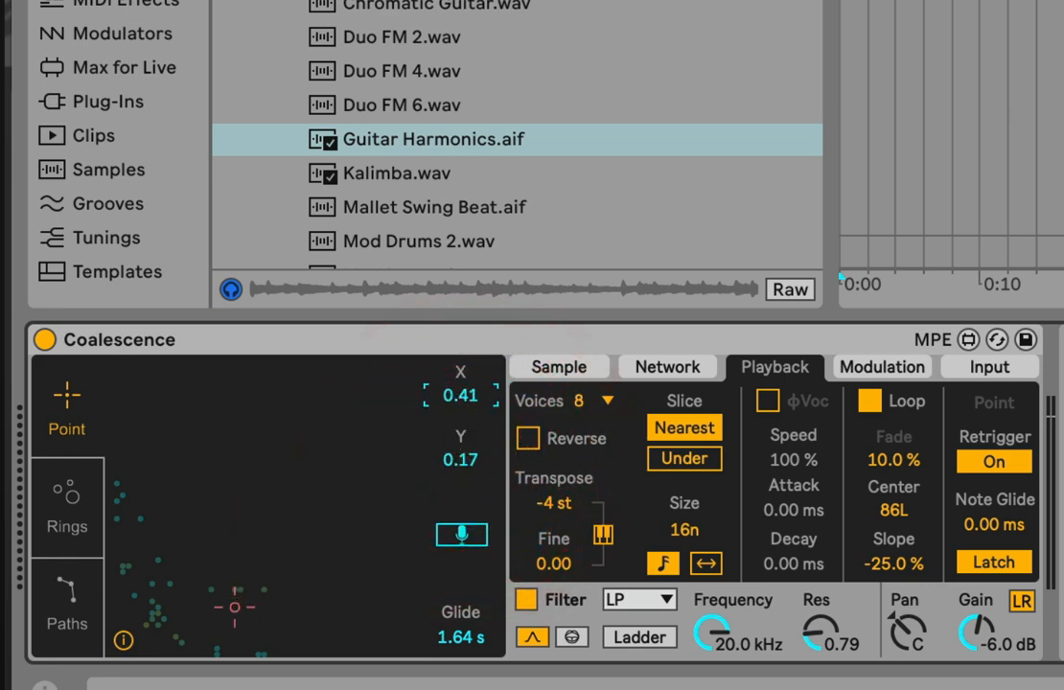
drag(479, 395, 479, 397)
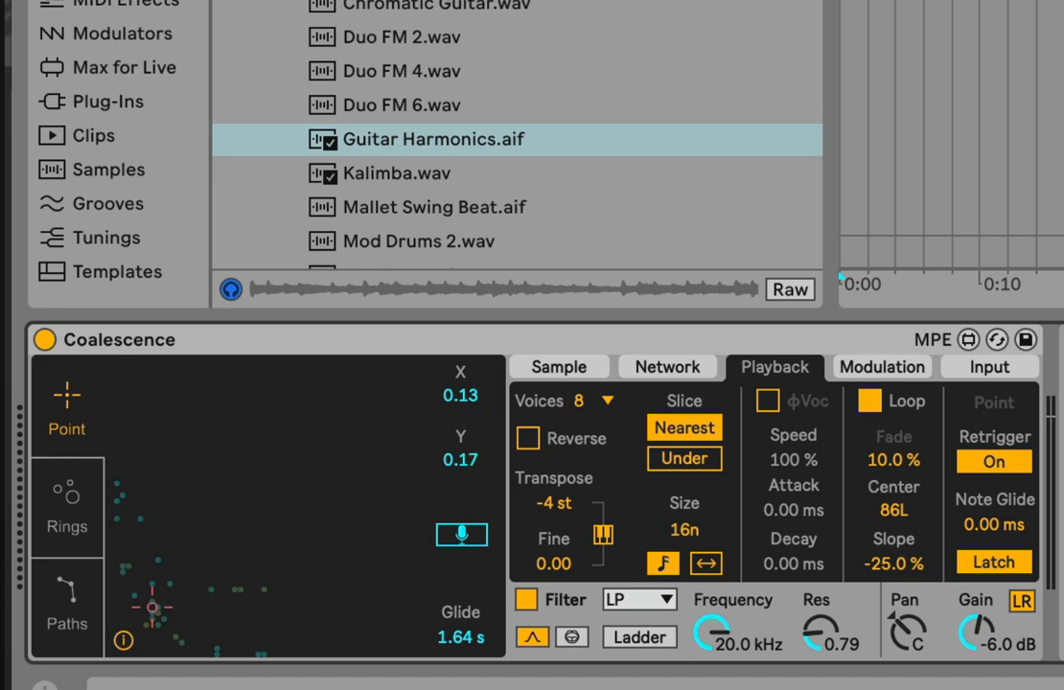
Step: Reset Glide to 0.00 ms and set the point's coordinates to X 0.24, Y 0.35
drag(464, 454, 464, 452)
drag(461, 637, 448, 644)
mouse_move(461, 460)
mouse_down()
mouse_move(461, 444)
mouse_move(467, 465)
mouse_up()
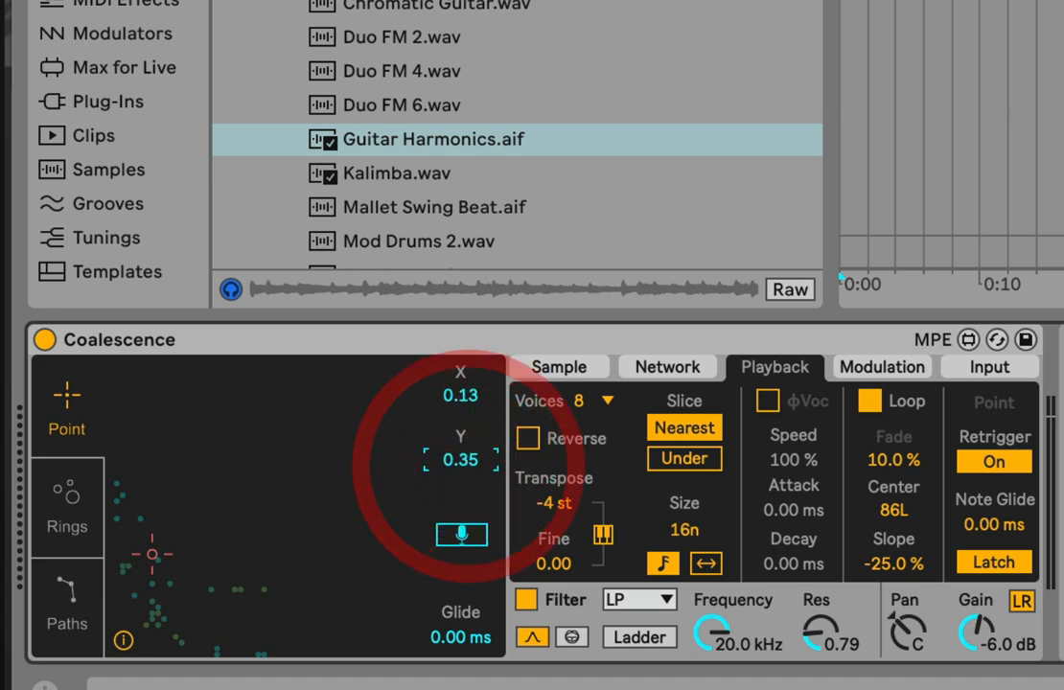
mouse_move(462, 396)
mouse_down()
mouse_move(462, 374)
mouse_move(462, 401)
mouse_up()
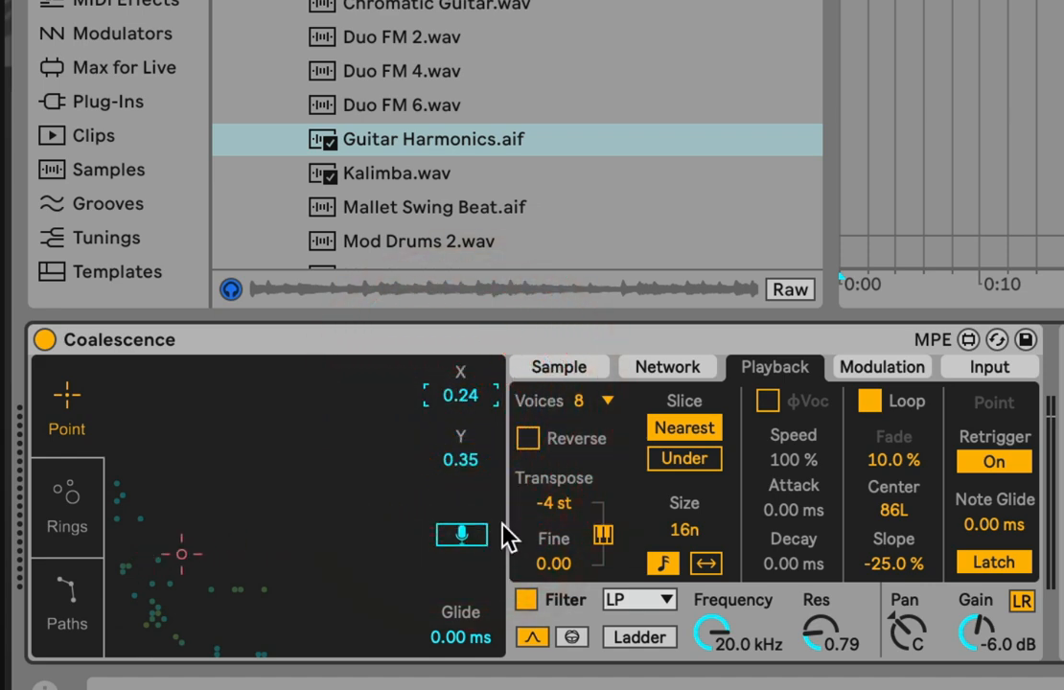
Step: Toggle the microphone control for the point position on and off several times, leaving it off
click(468, 533)
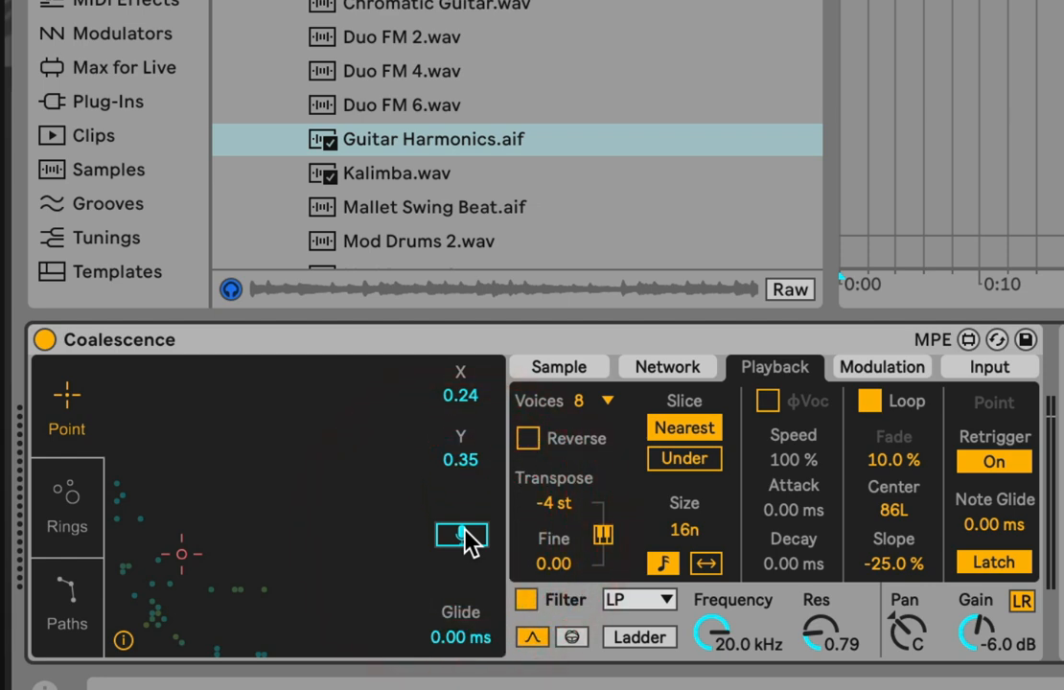
click(470, 535)
click(471, 537)
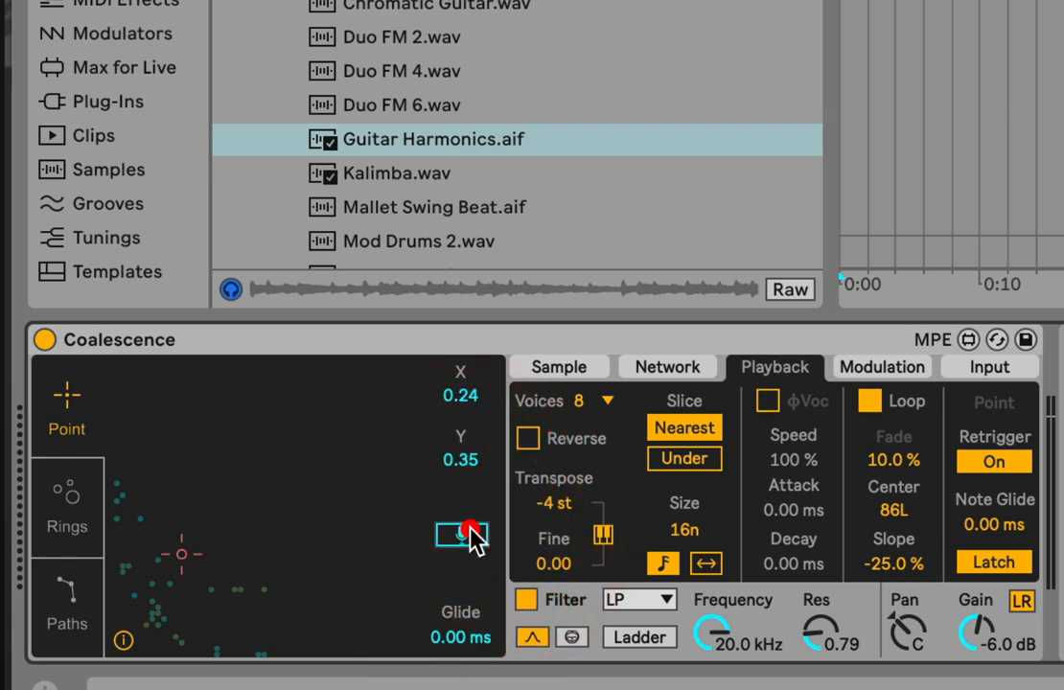
click(456, 543)
click(484, 535)
click(484, 537)
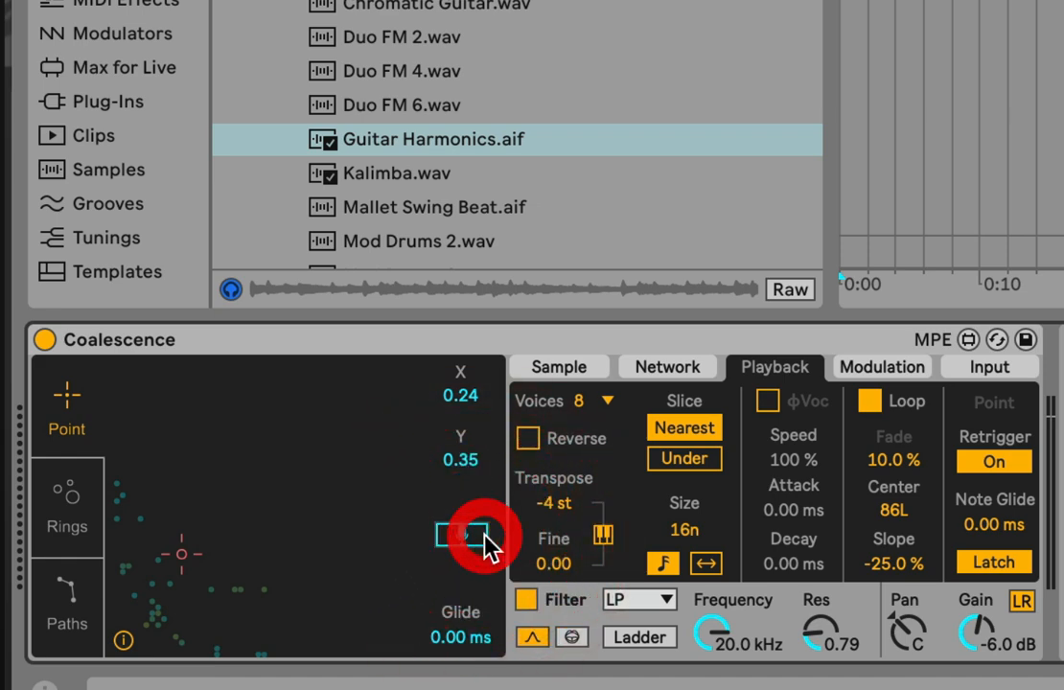
click(482, 539)
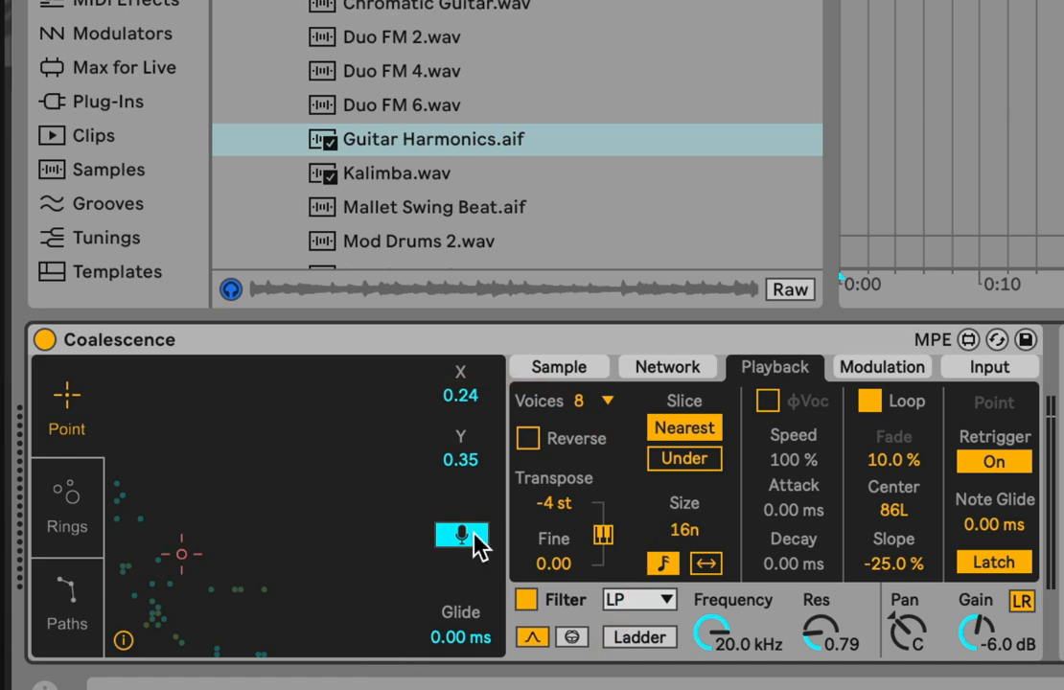
click(476, 542)
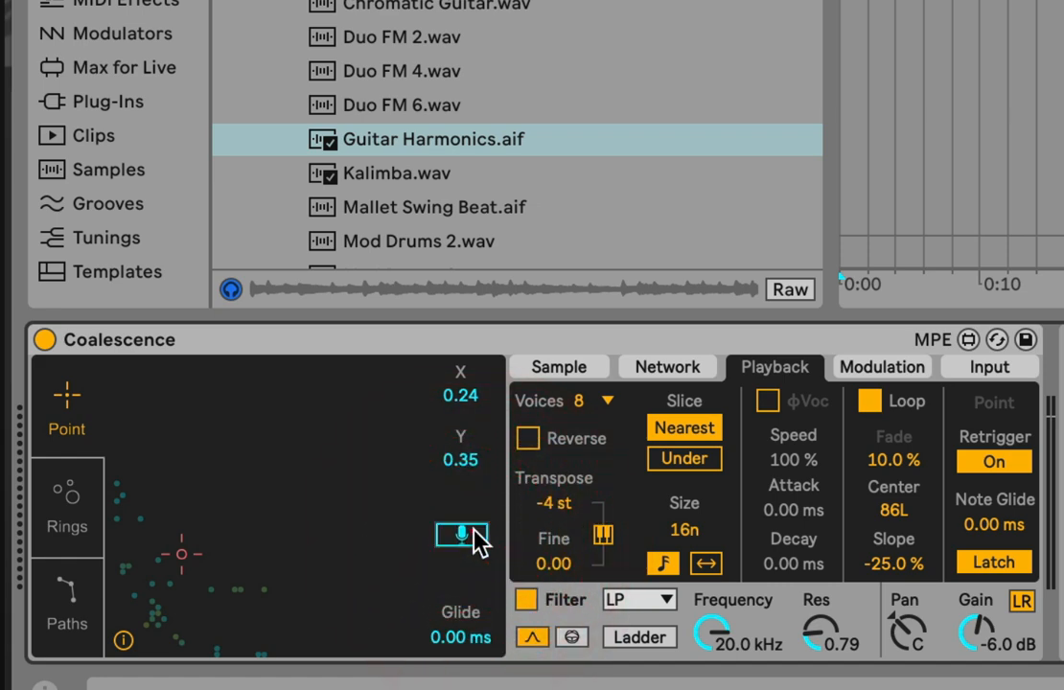
click(477, 539)
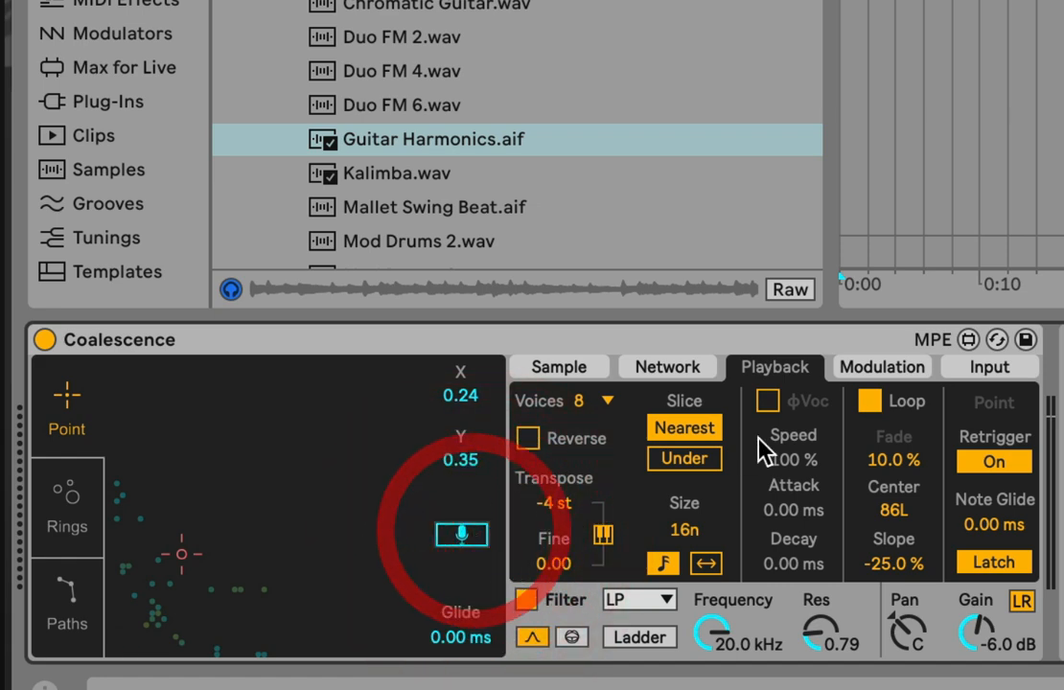
Step: Set the device's audio input source to the voice track
click(993, 375)
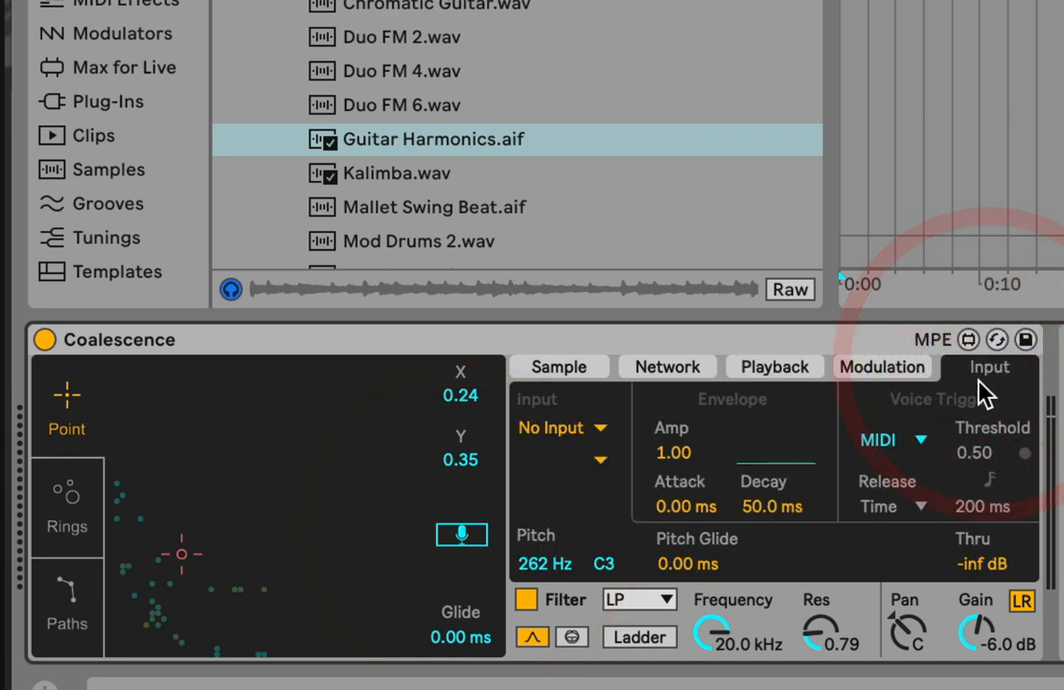
click(588, 437)
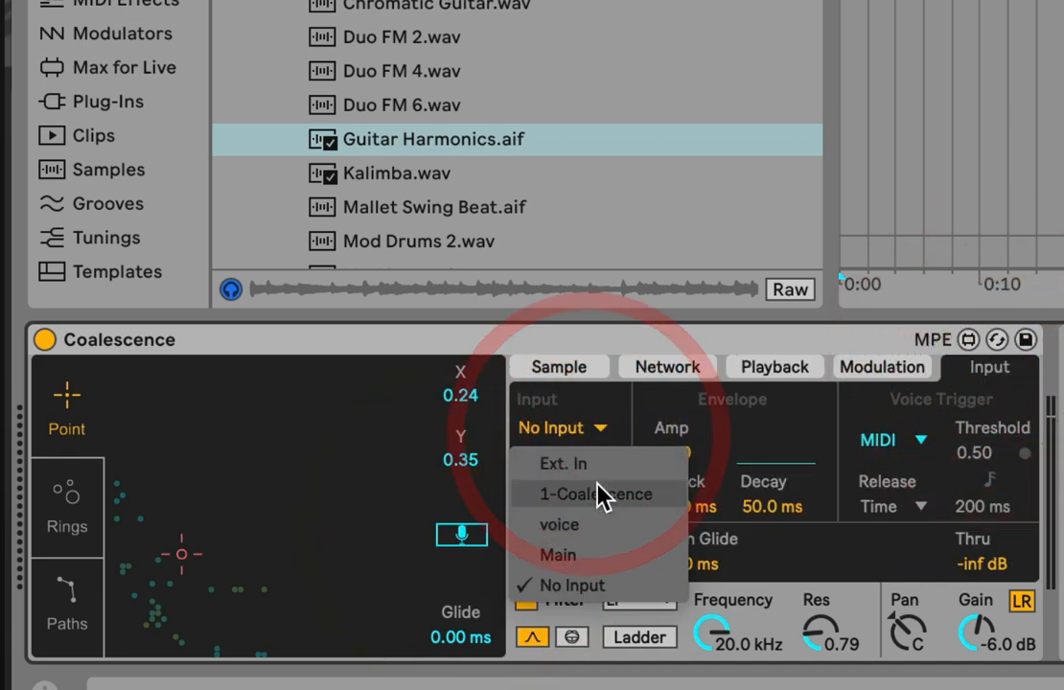
click(580, 524)
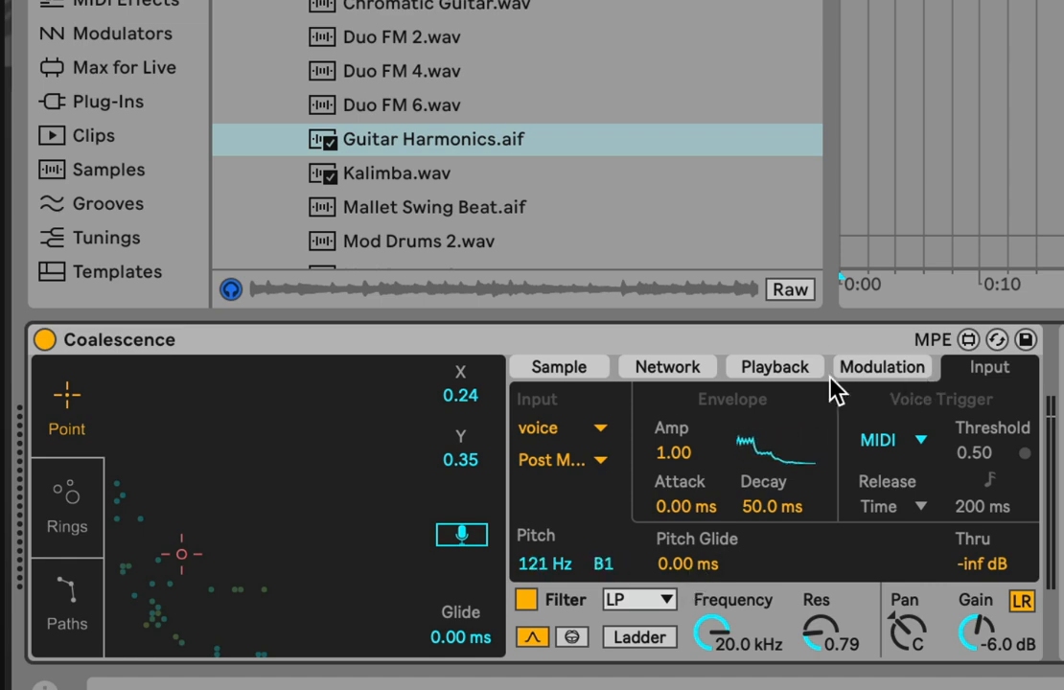
Step: Look through the Network, Sample and Playback settings, and return to the Input settings
click(694, 367)
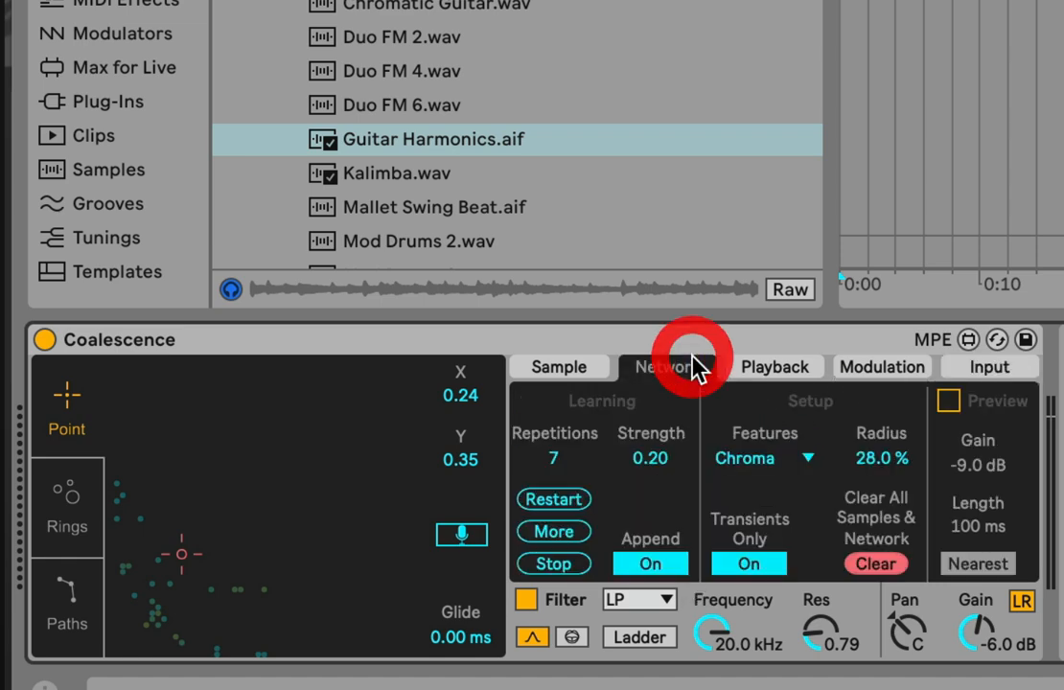
click(566, 370)
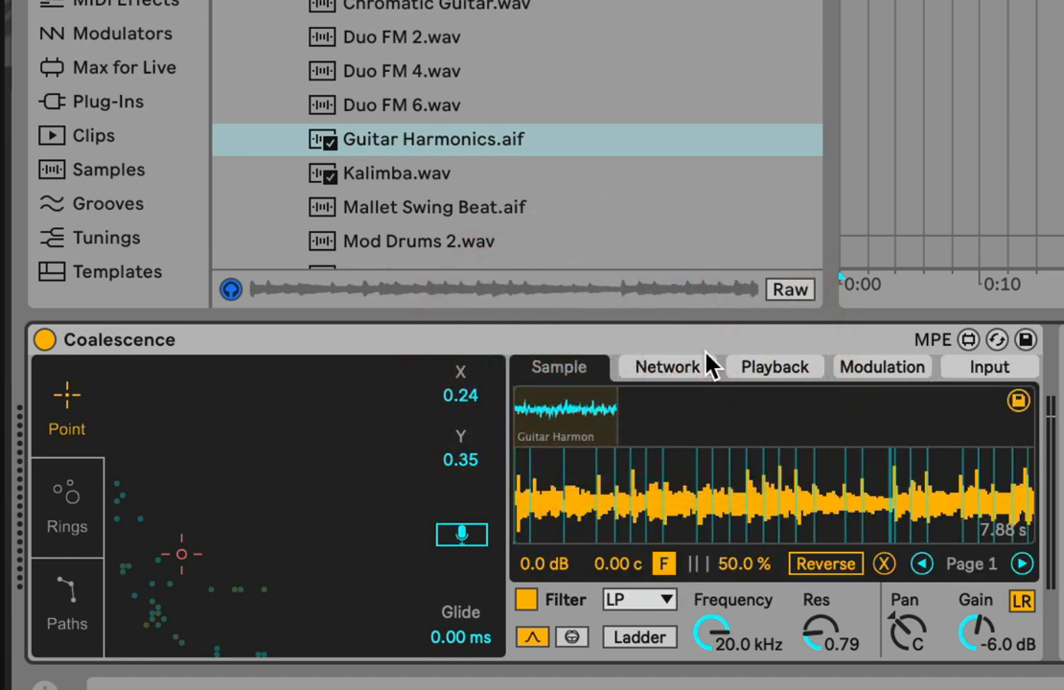
click(738, 368)
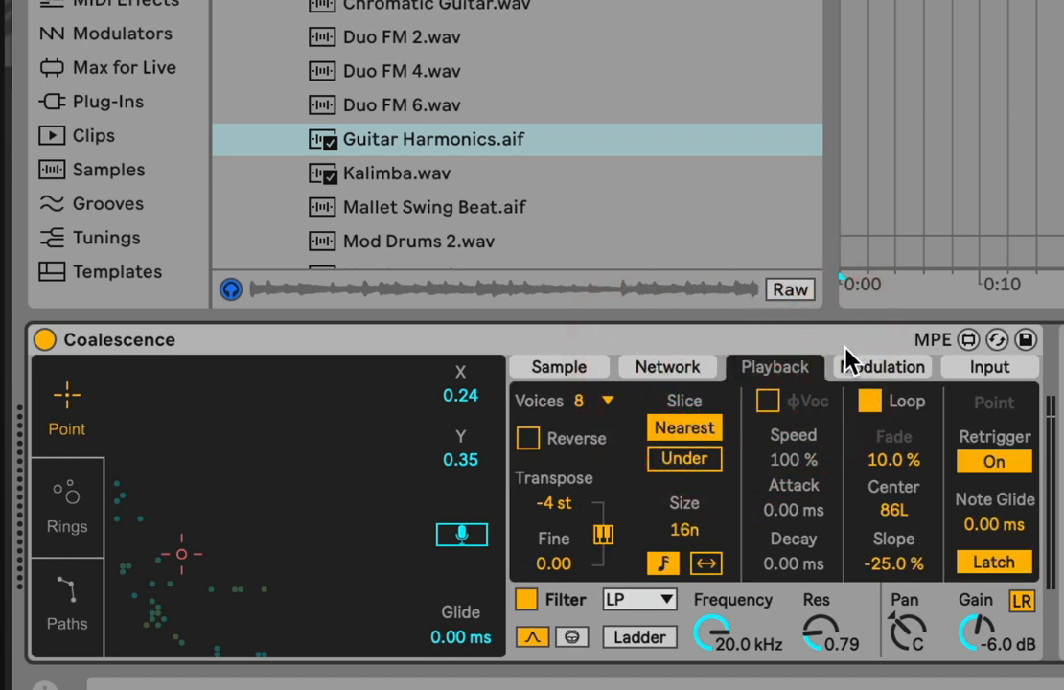
click(945, 373)
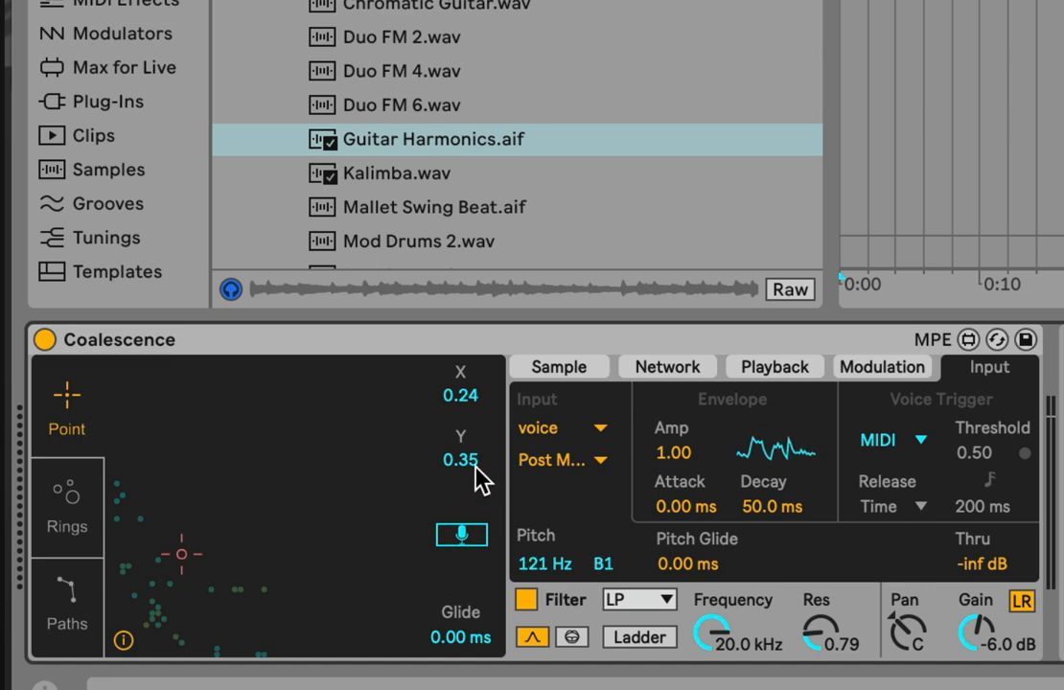
Step: Try steering the point with the voice input by switching microphone control on, and turn it off again
click(465, 534)
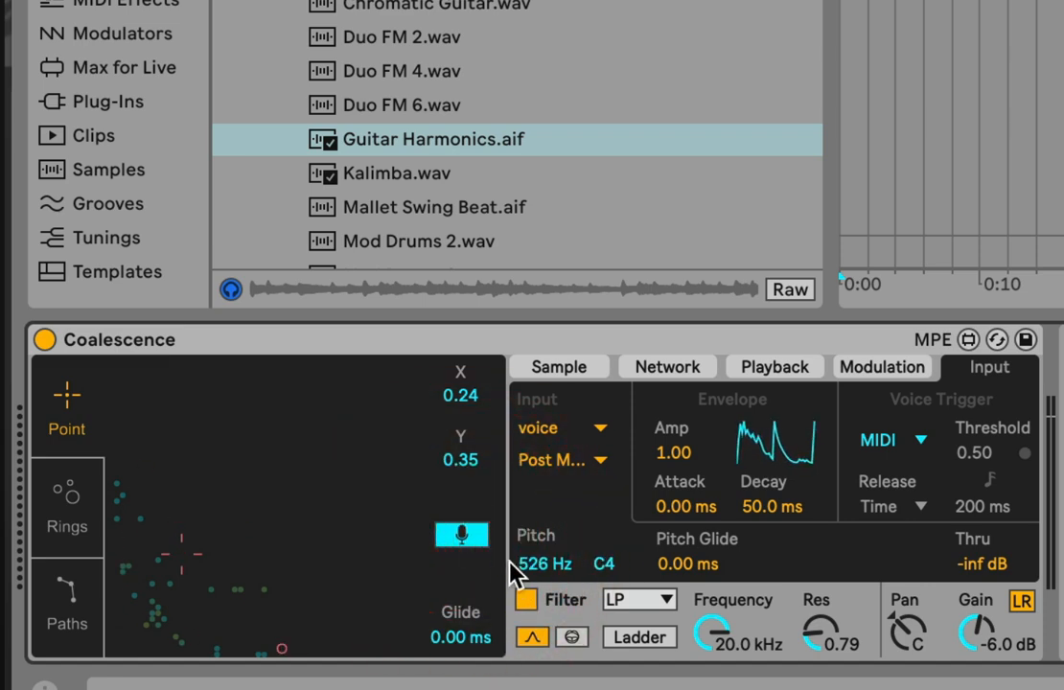
click(465, 529)
click(466, 529)
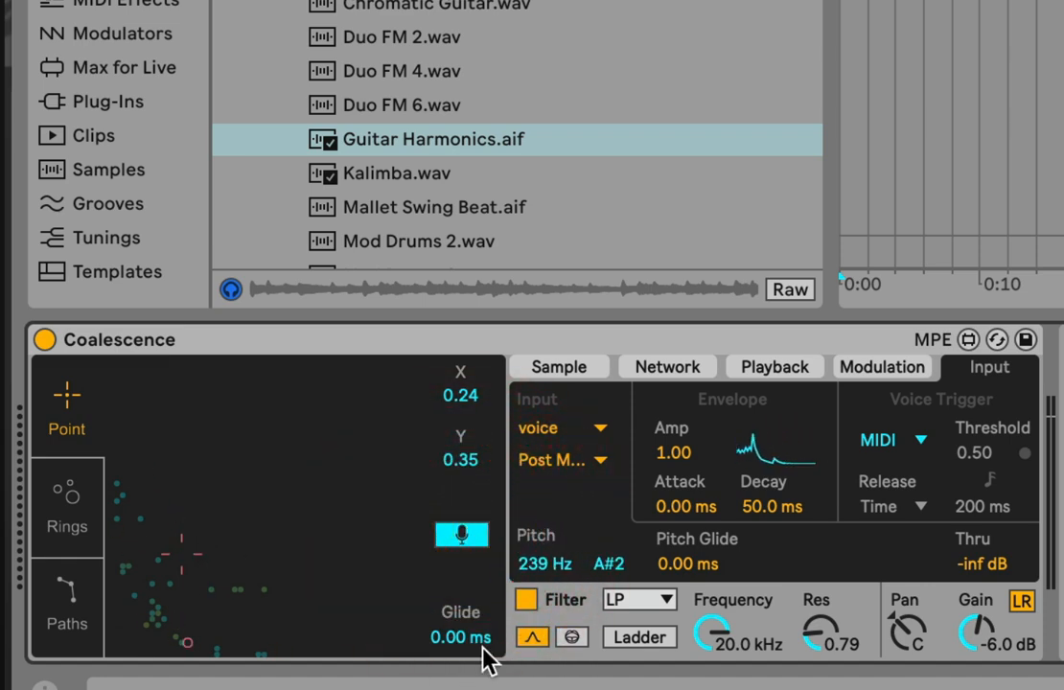
click(459, 540)
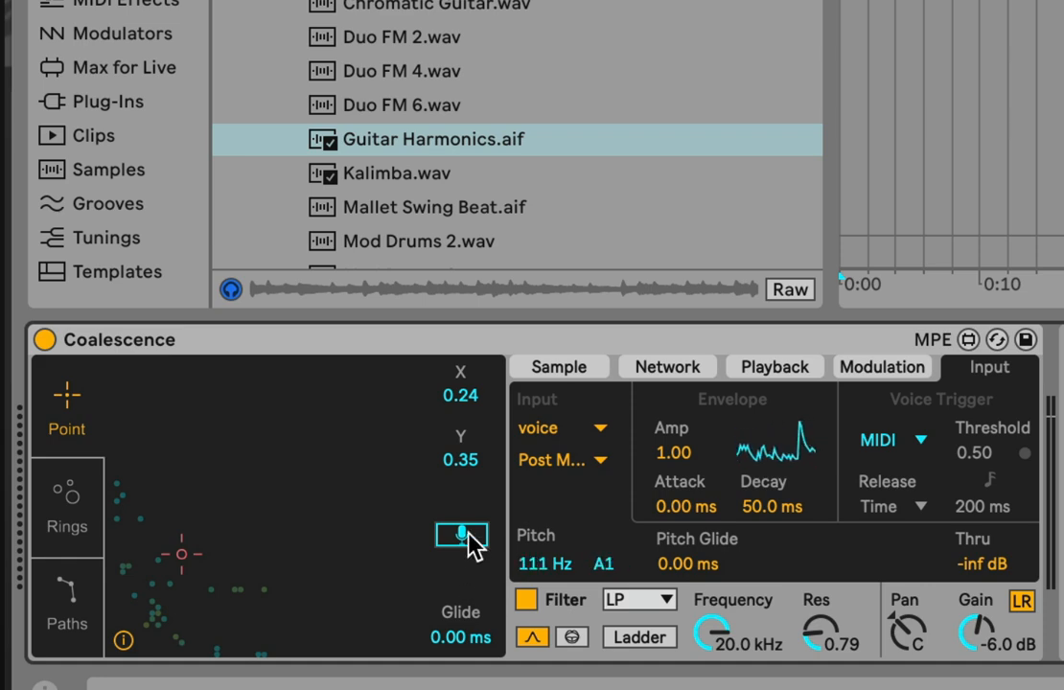
Step: Try microphone control with a Glide time of 278 ms, reset Glide to 0.00 ms, and leave the microphone off
click(464, 535)
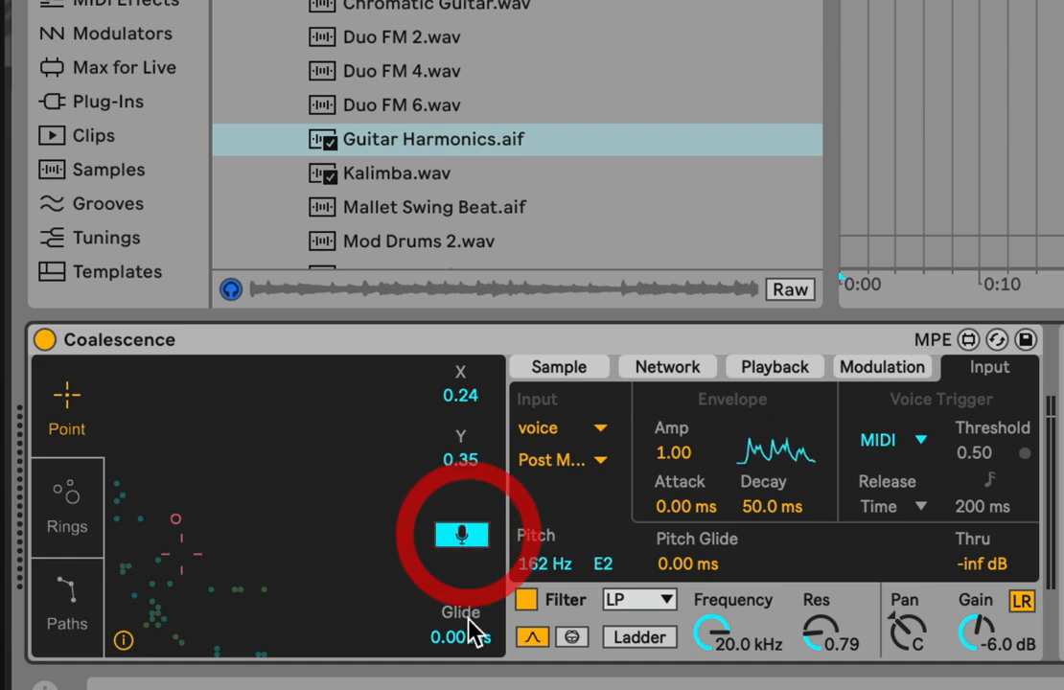
mouse_move(456, 637)
mouse_down()
mouse_move(456, 570)
mouse_move(456, 633)
mouse_up()
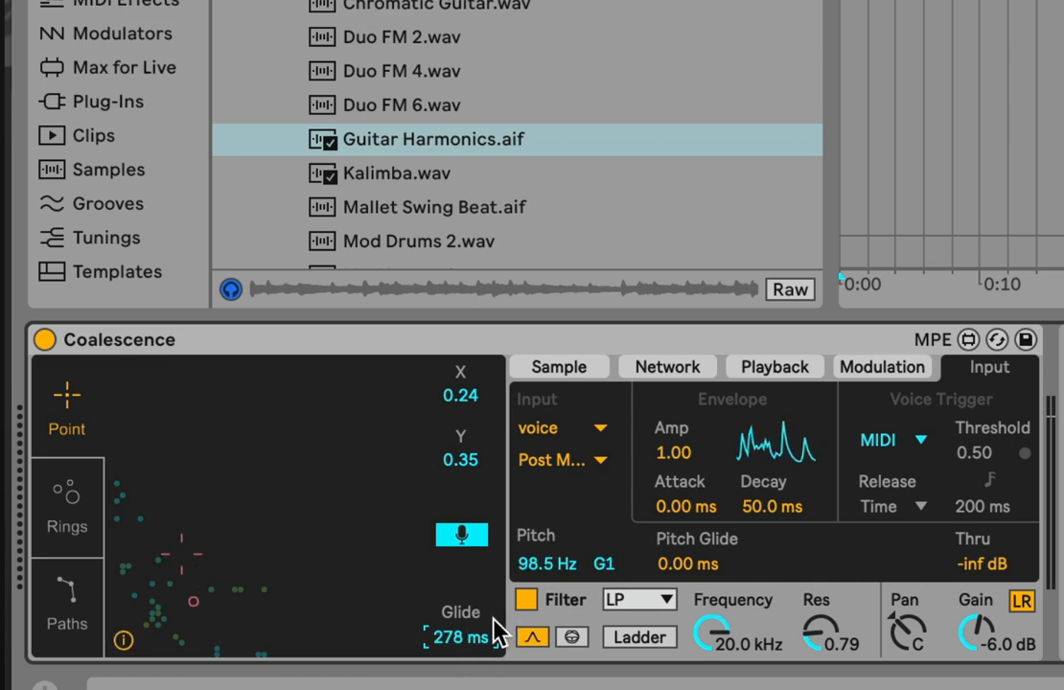
double_click(461, 639)
click(469, 535)
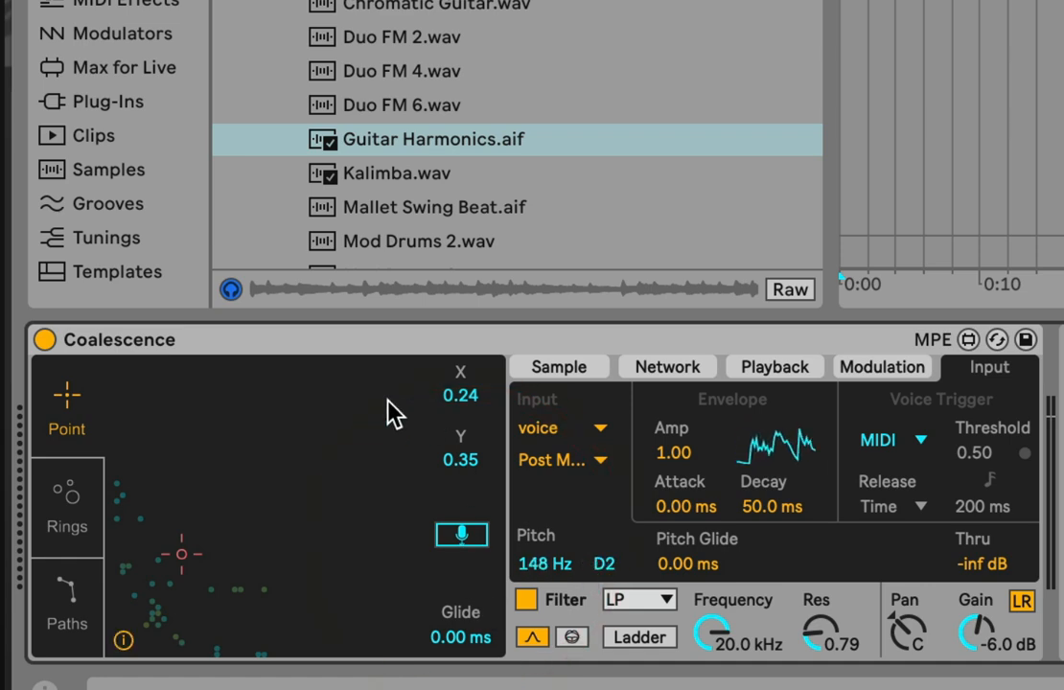
click(479, 527)
click(465, 533)
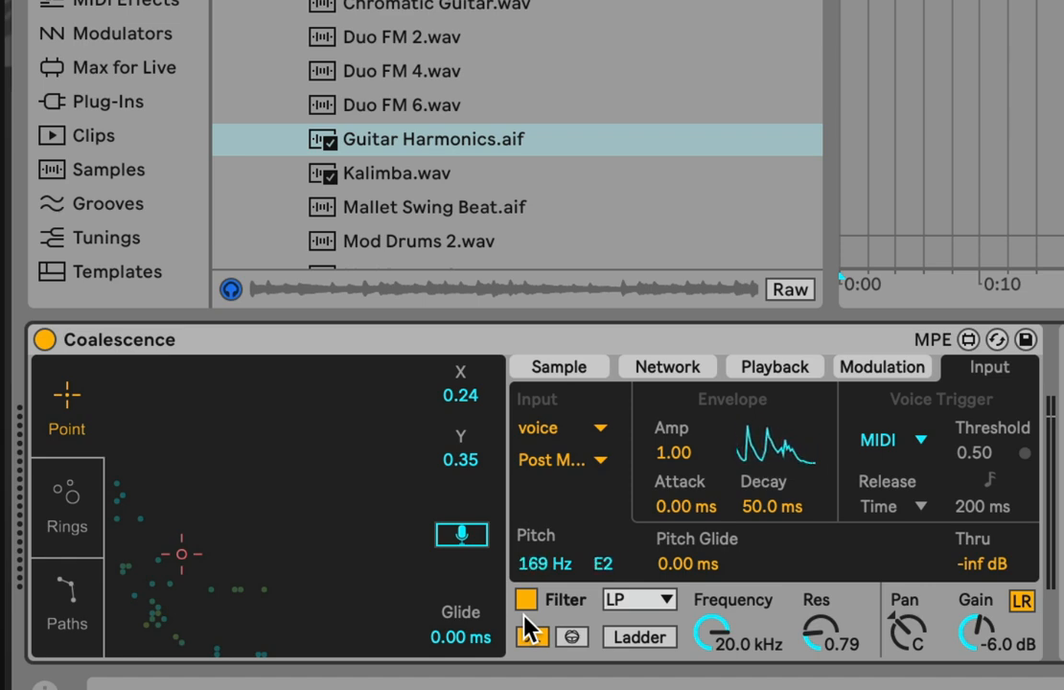
Step: Return to the Playback settings and switch the device from Point to Rings mode
click(683, 370)
click(766, 370)
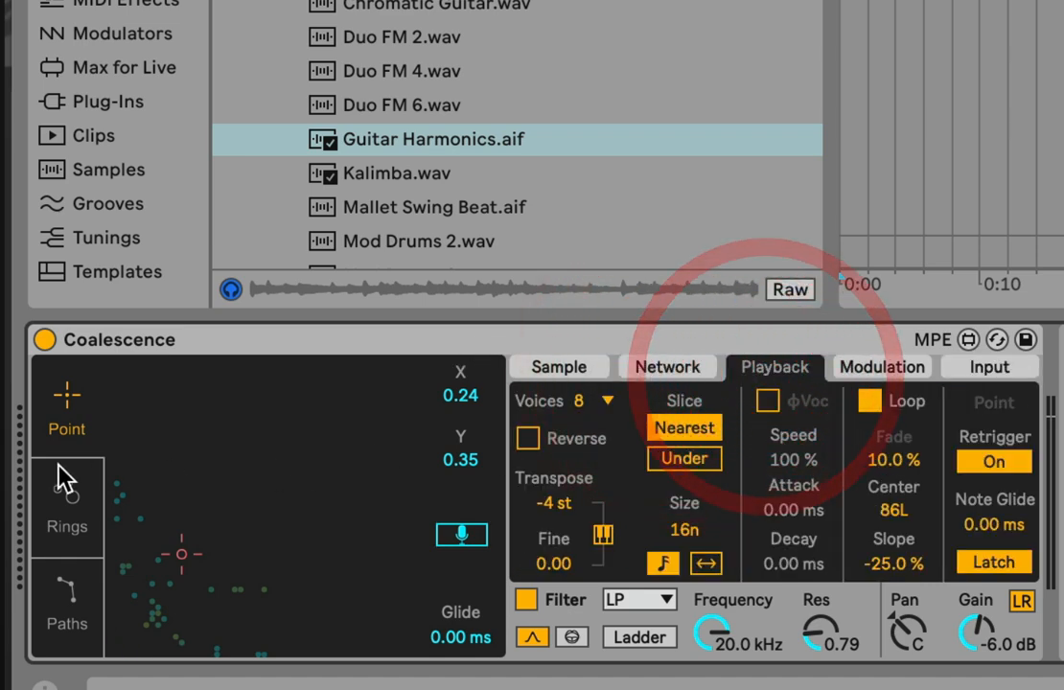
click(75, 510)
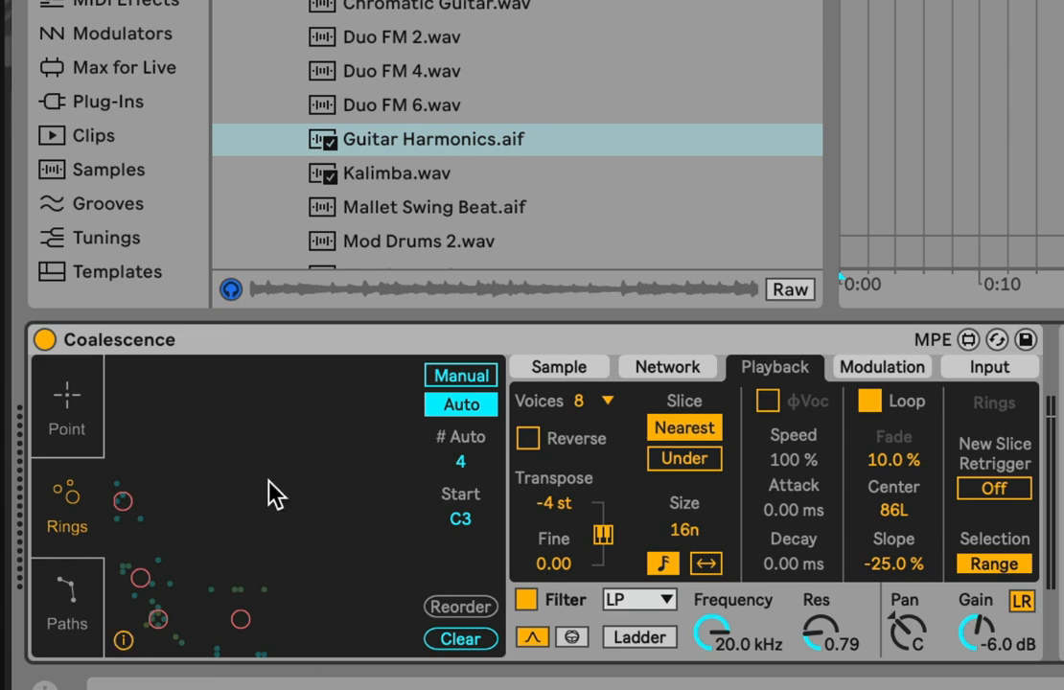
Step: Add Kalimba.wav and Mallet Swing Beat.aif to the device as further samples beside the guitar sample
click(576, 373)
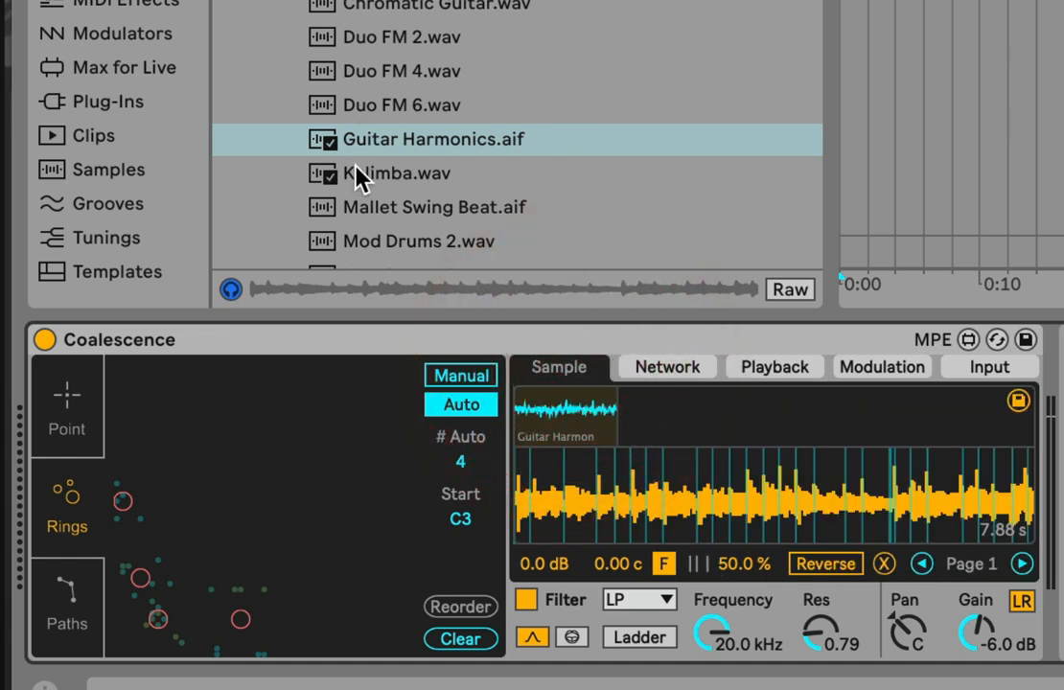
drag(384, 187, 323, 501)
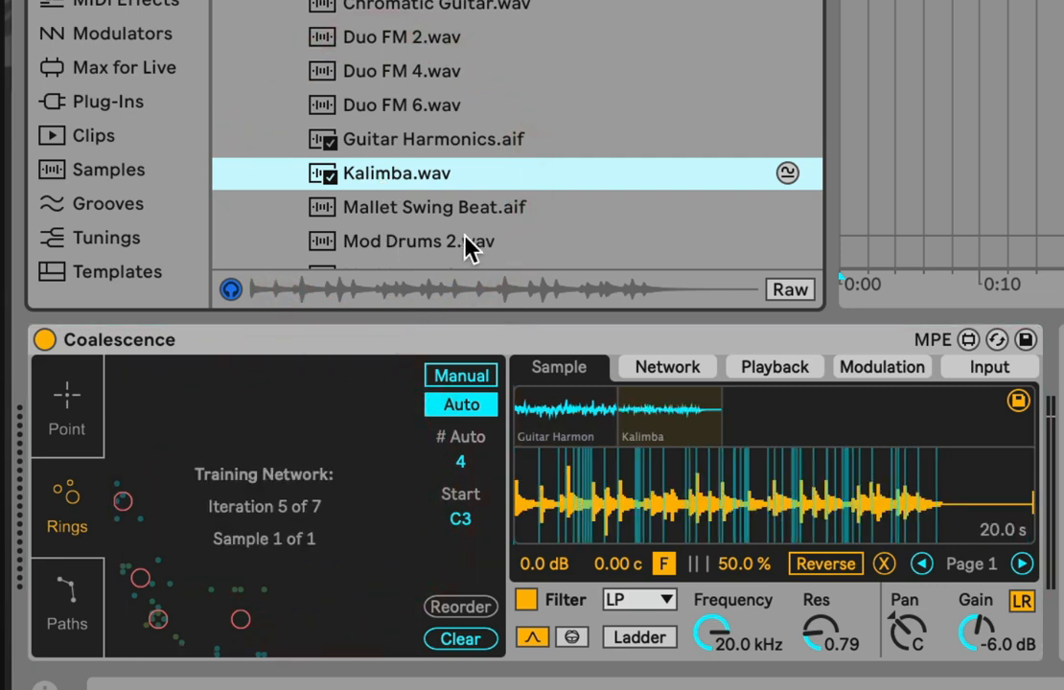
click(416, 213)
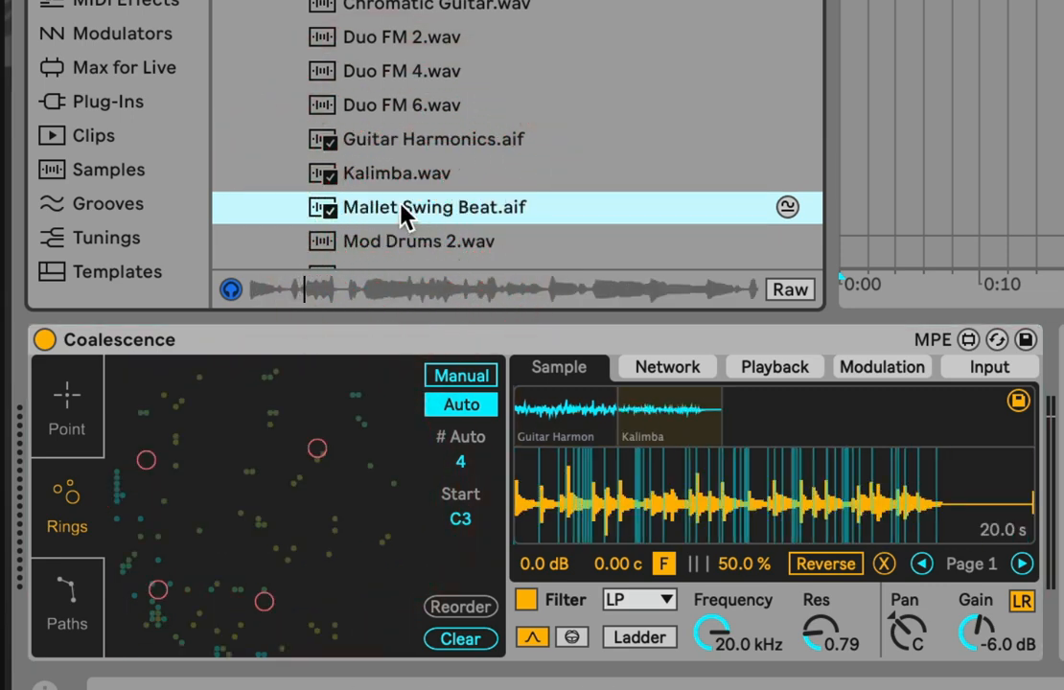
drag(402, 216, 312, 444)
scroll(577, 166, down, 3)
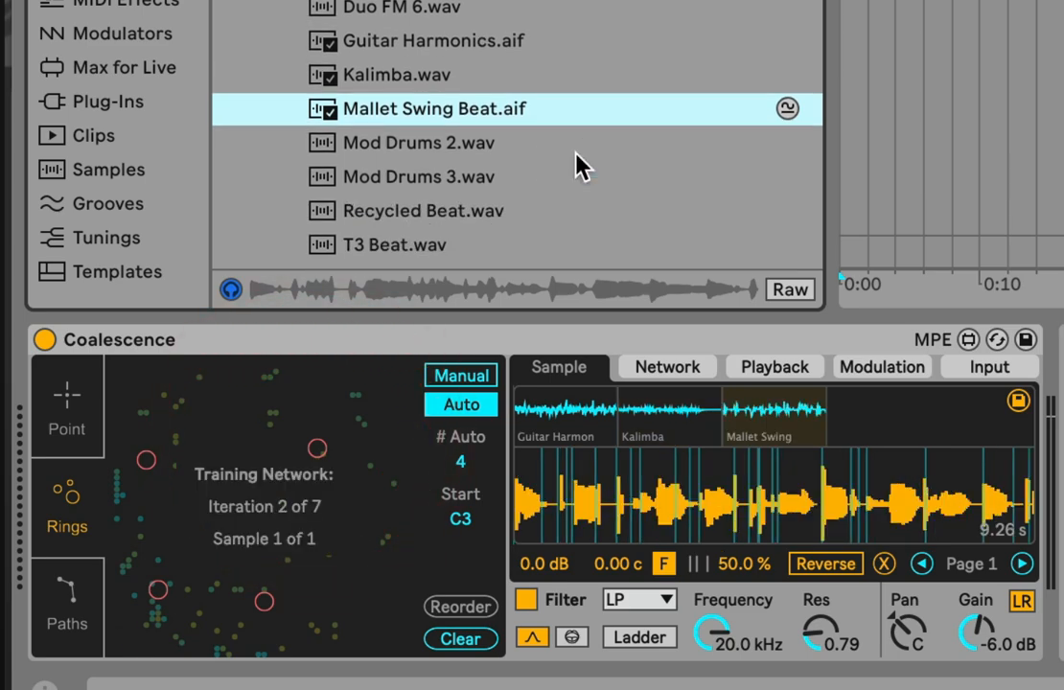
scroll(577, 166, down, 1)
scroll(577, 165, up, 2)
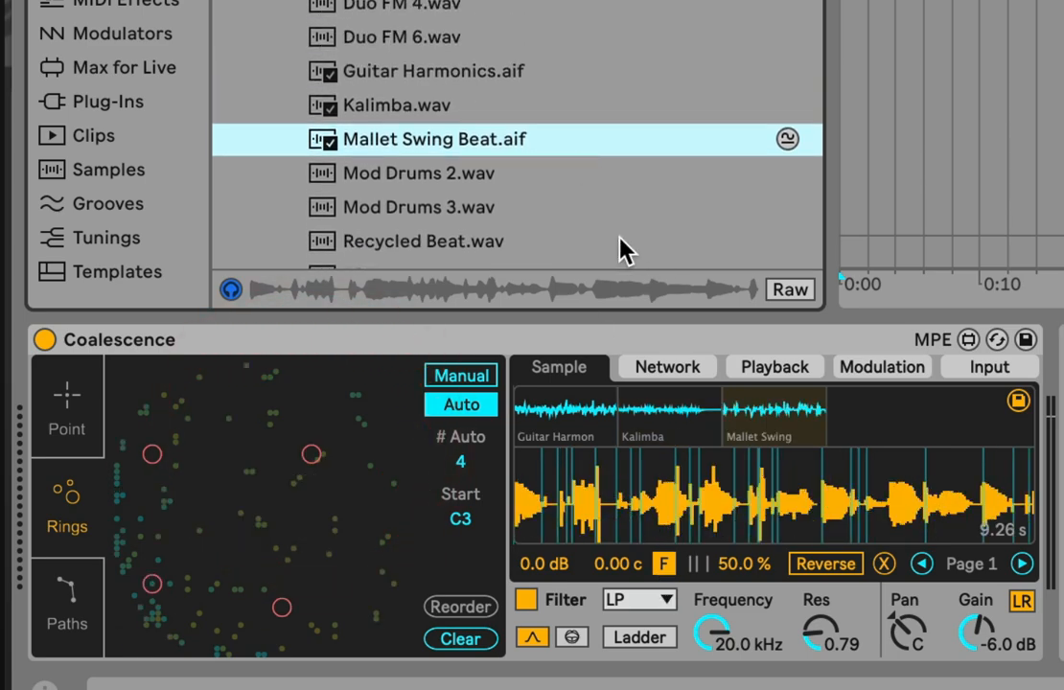
Step: Look through the waveforms of the three loaded samples and return to the Guitar Harmonics sample
click(560, 414)
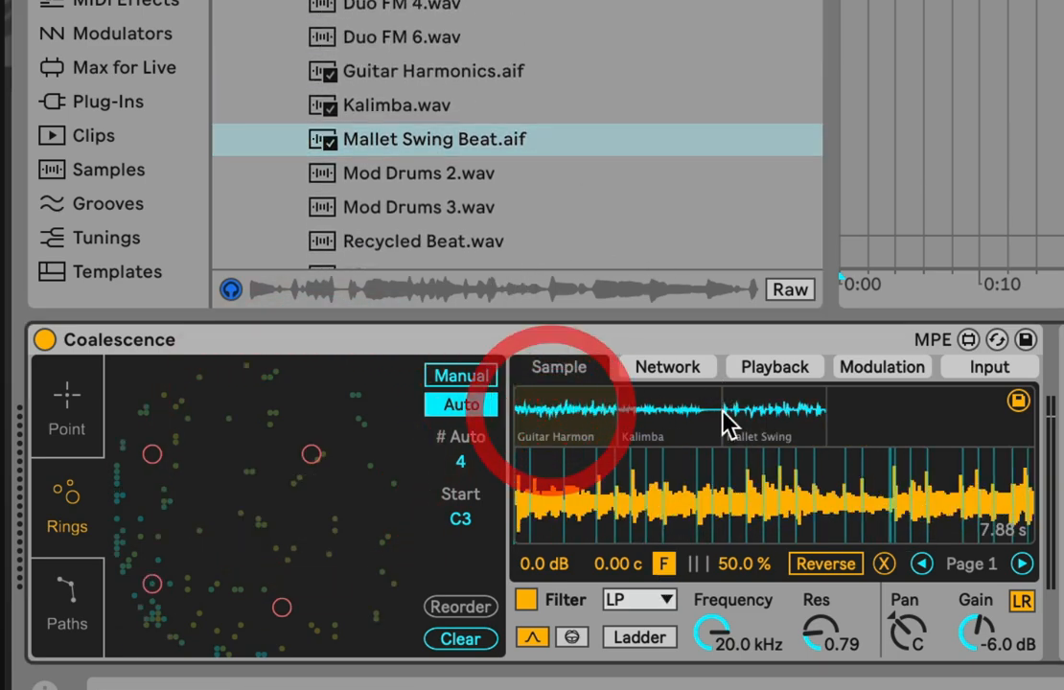
click(664, 410)
click(784, 414)
click(666, 415)
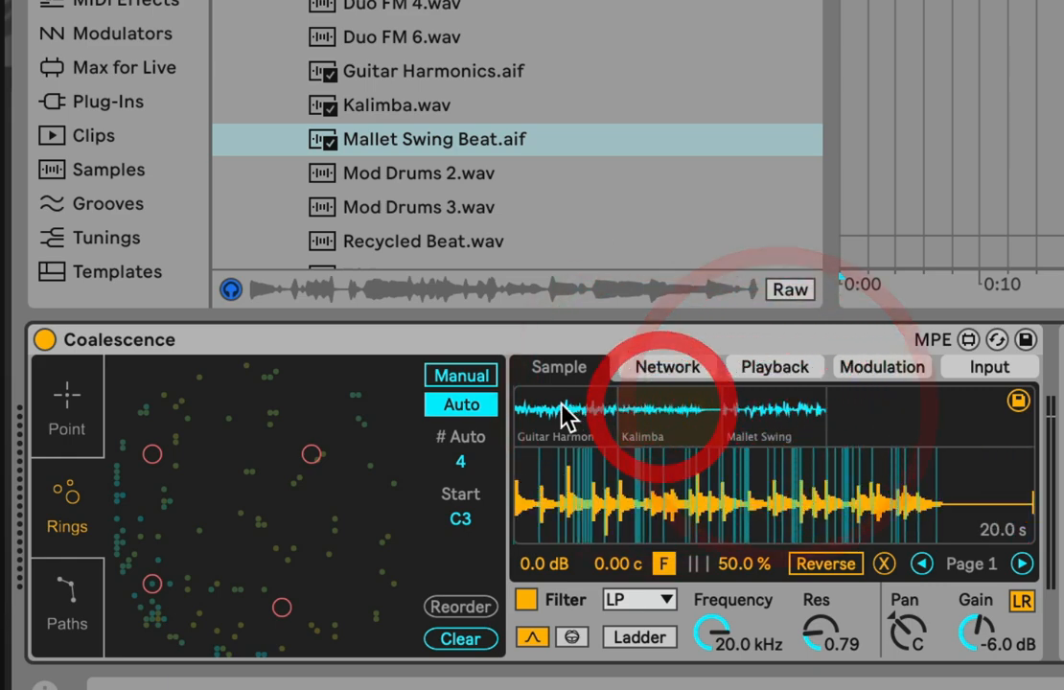
click(563, 416)
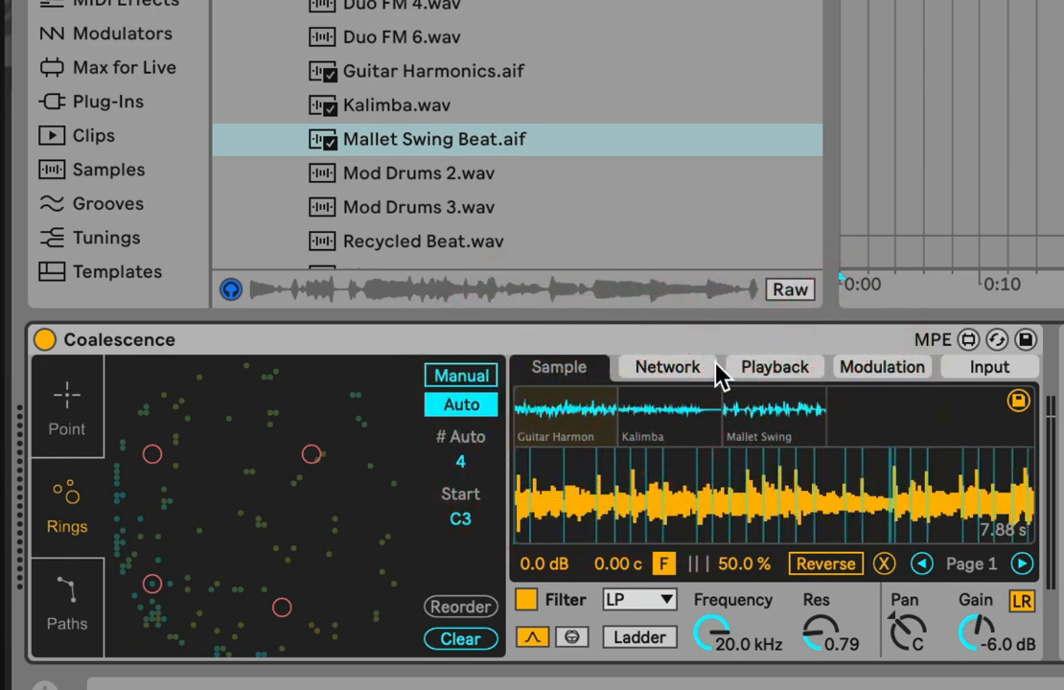
Step: Switch on slice Preview in the Network settings and return to the Sample view
click(762, 367)
click(694, 375)
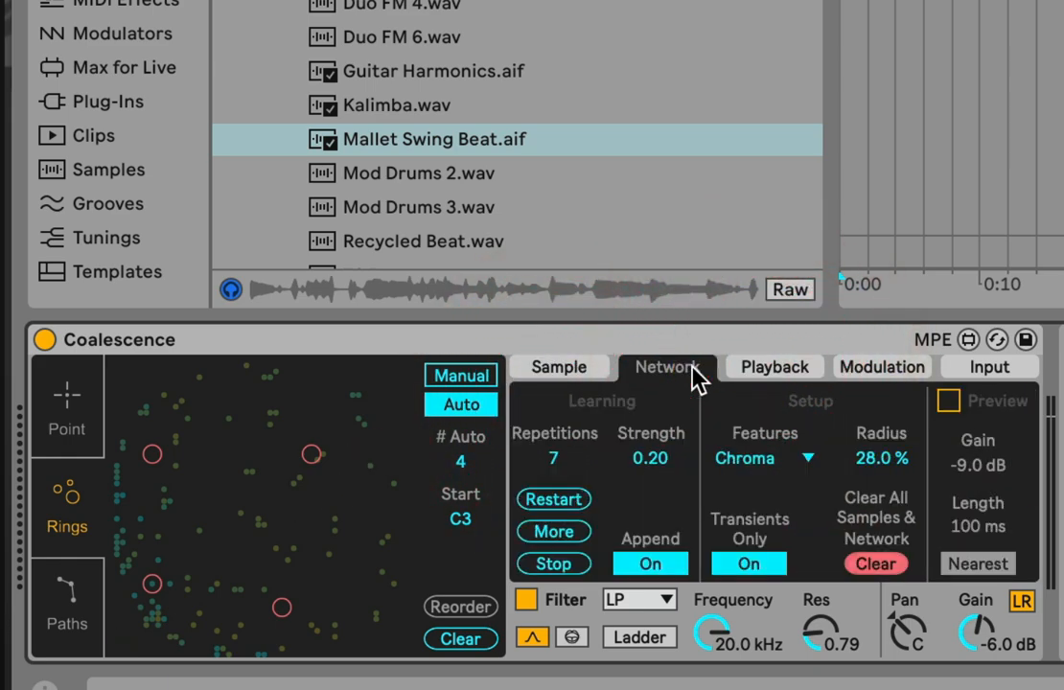
click(949, 403)
click(561, 371)
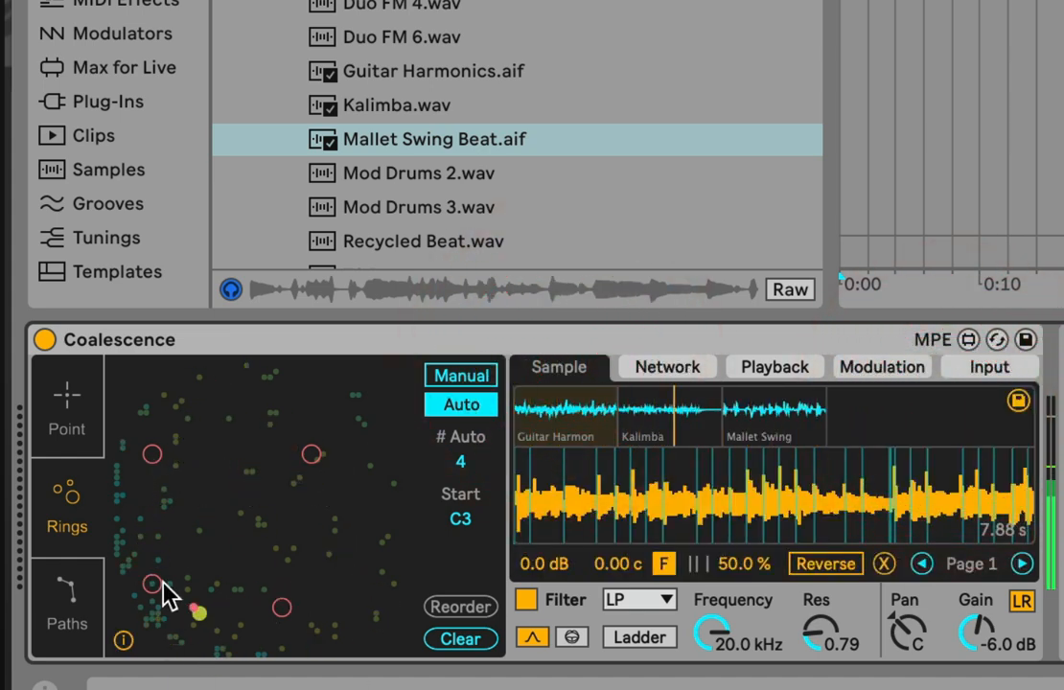
Step: Audition slices across the map, try them from Point mode as well, and return to Rings mode
click(123, 487)
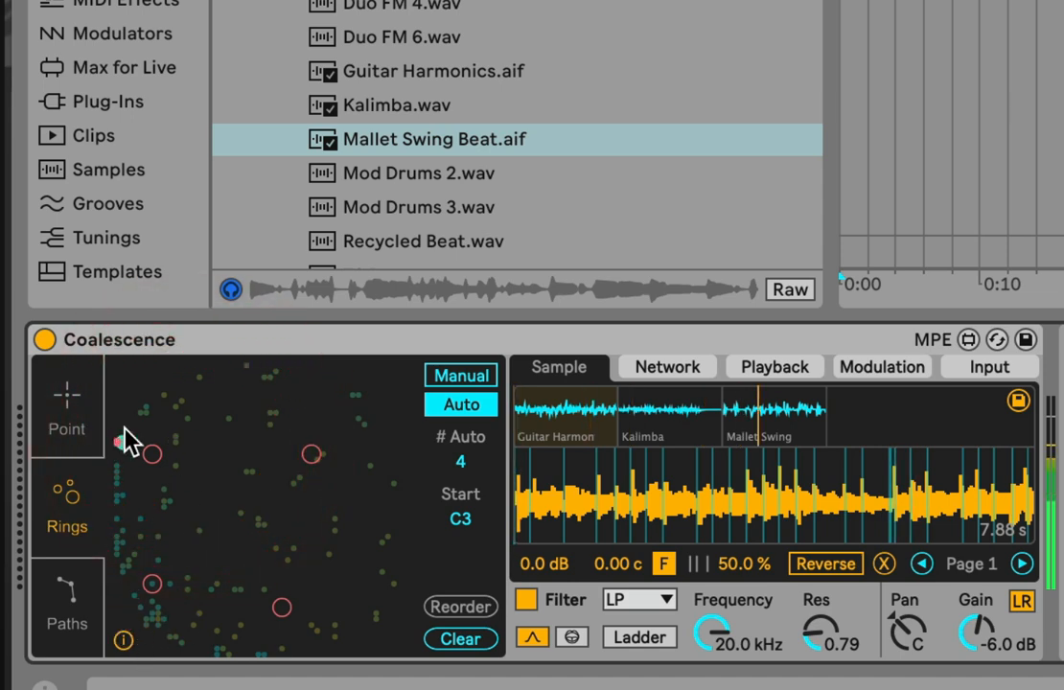
click(257, 526)
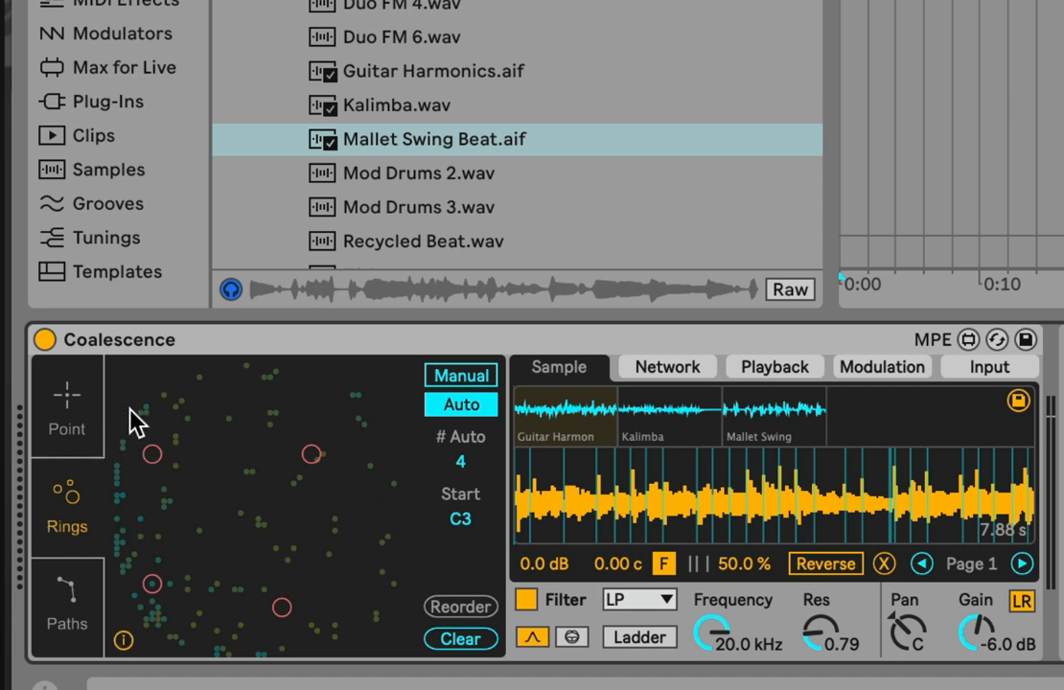
click(68, 404)
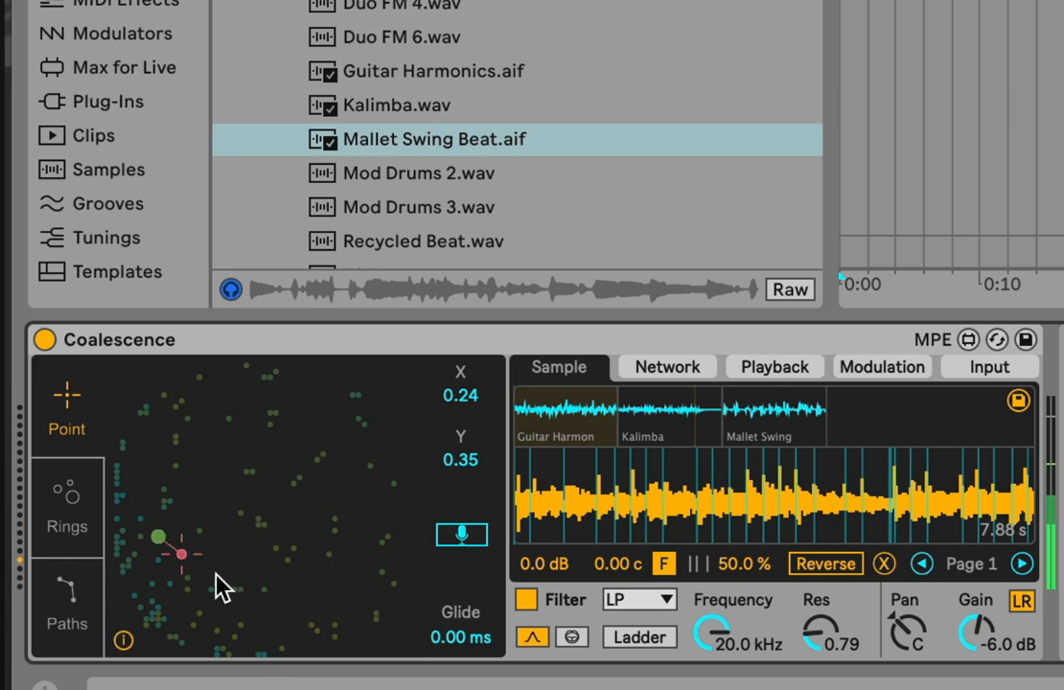
click(48, 527)
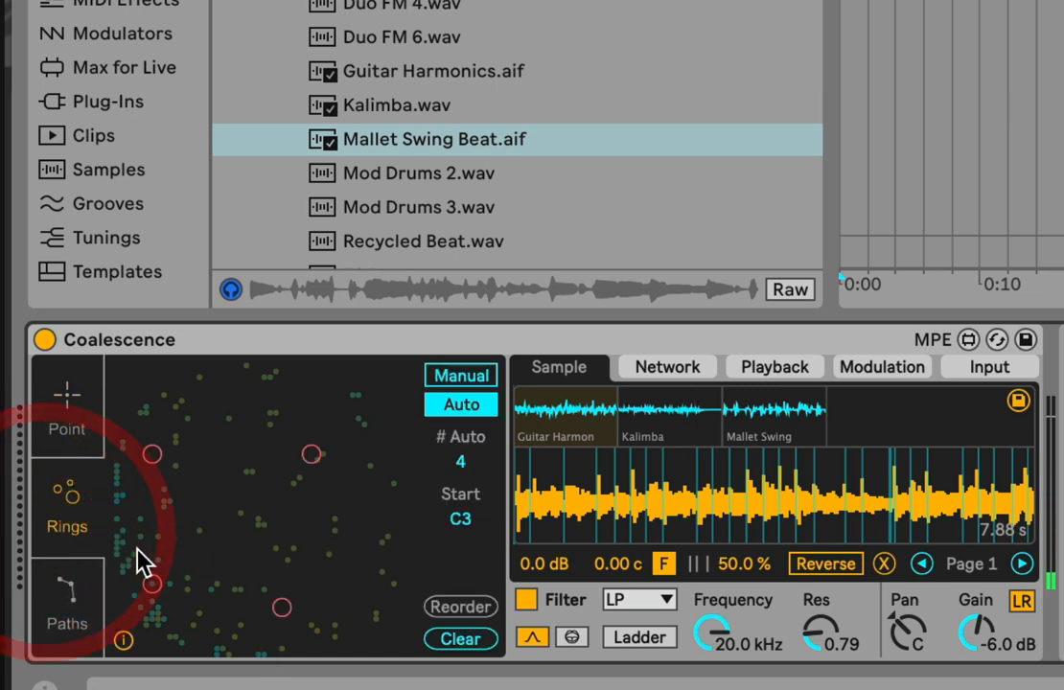
Step: Select the C#3, D#3 and C3 rings on the map to check their note assignments, ending on the C3 ring
click(153, 458)
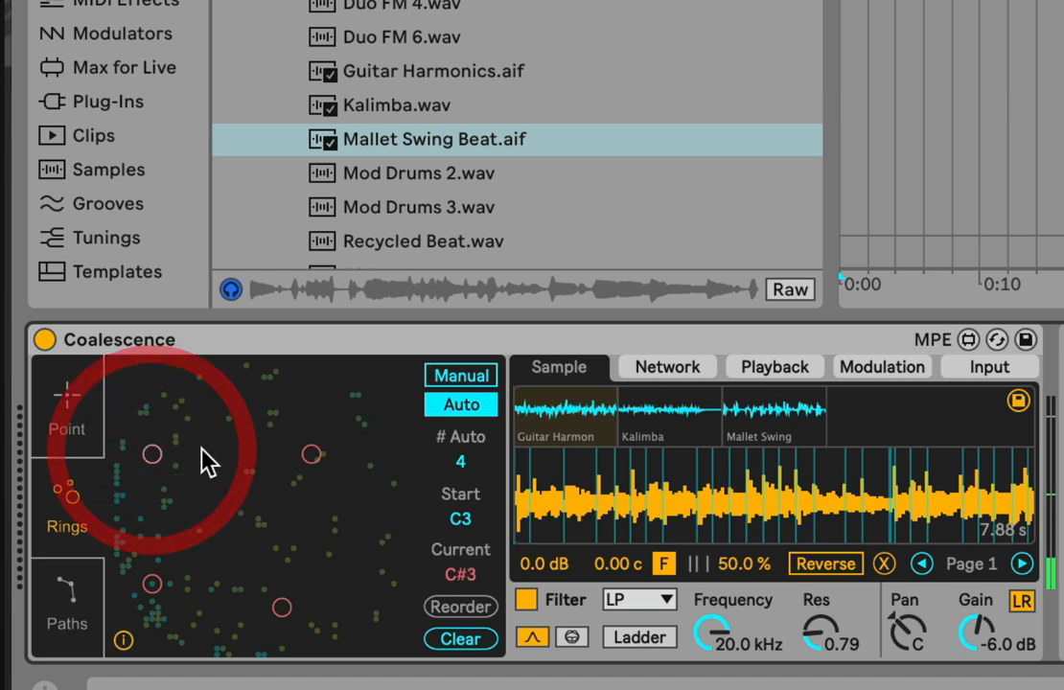
click(312, 457)
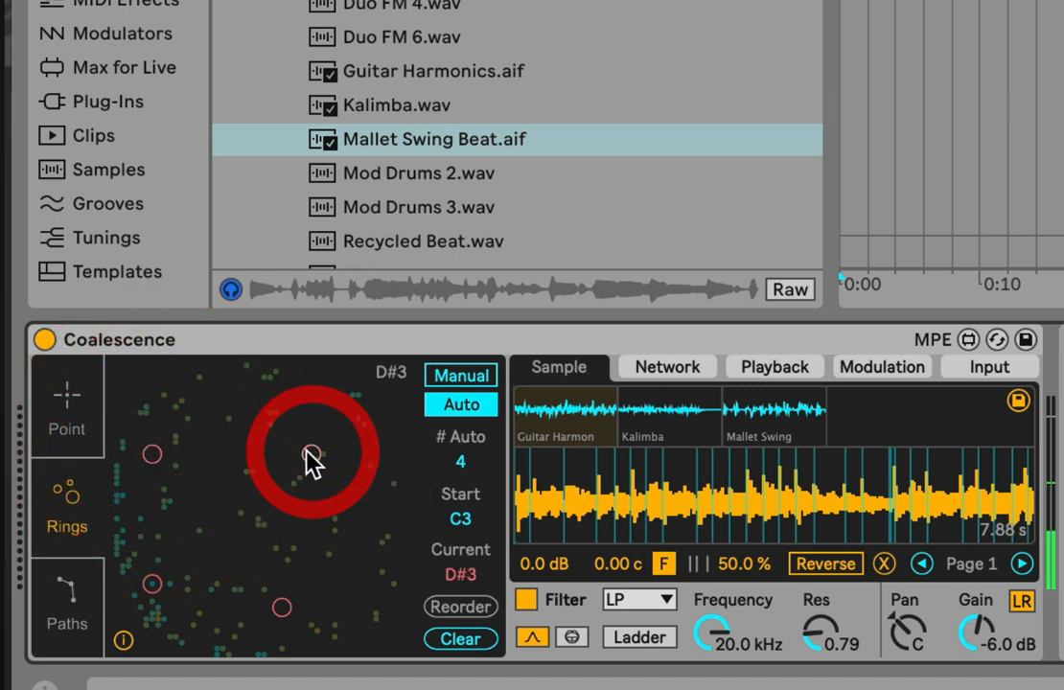
click(156, 458)
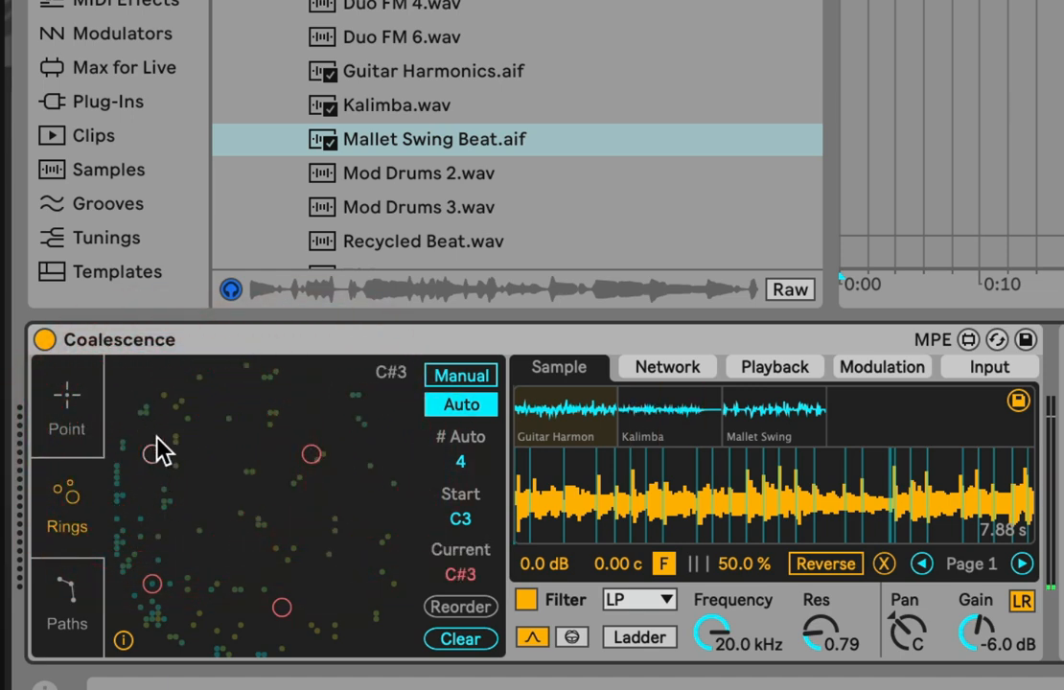
click(314, 458)
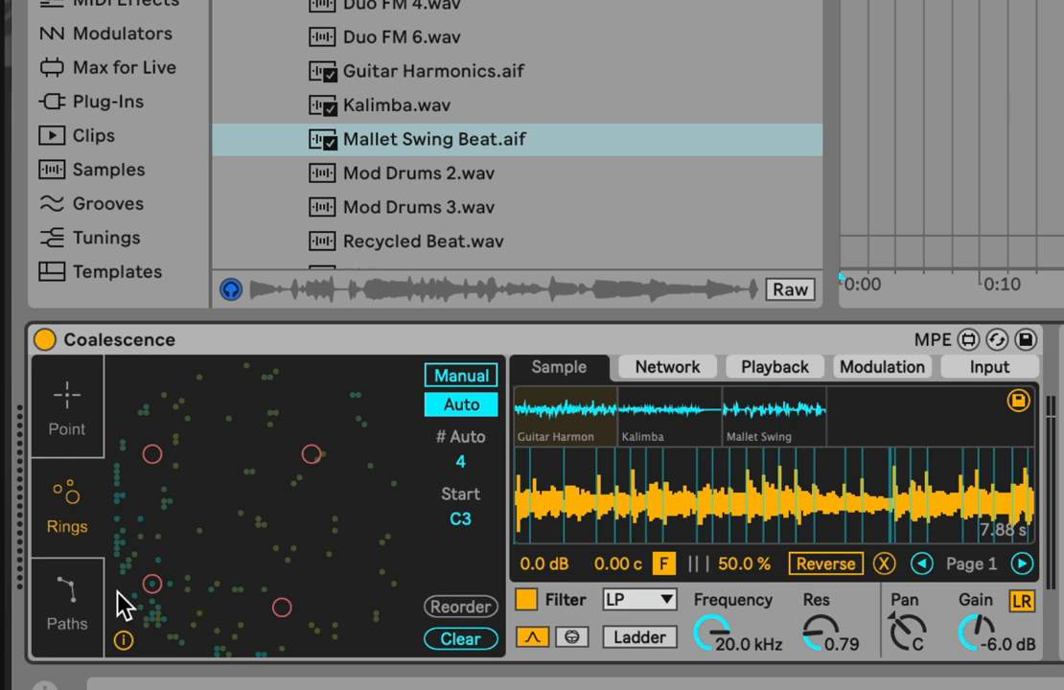
click(153, 583)
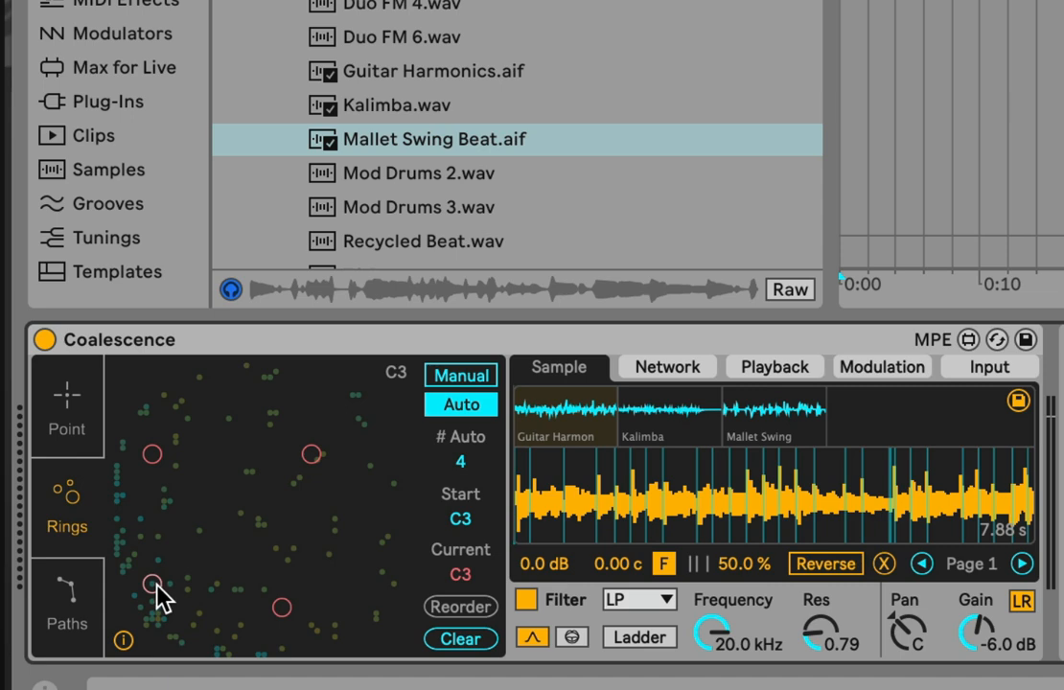
click(153, 455)
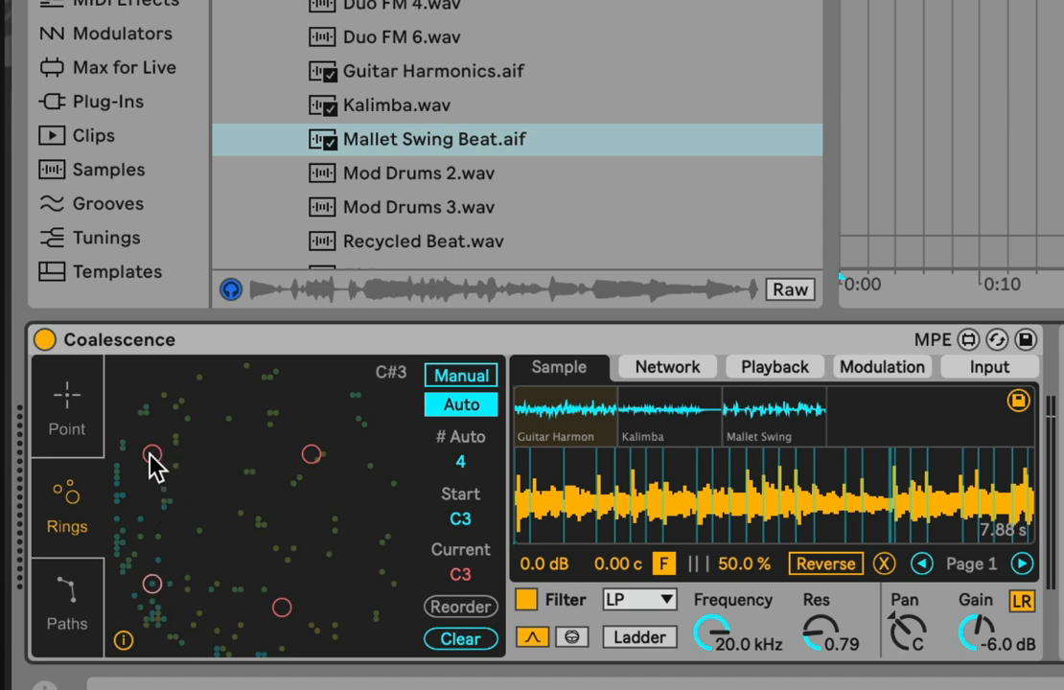
click(151, 584)
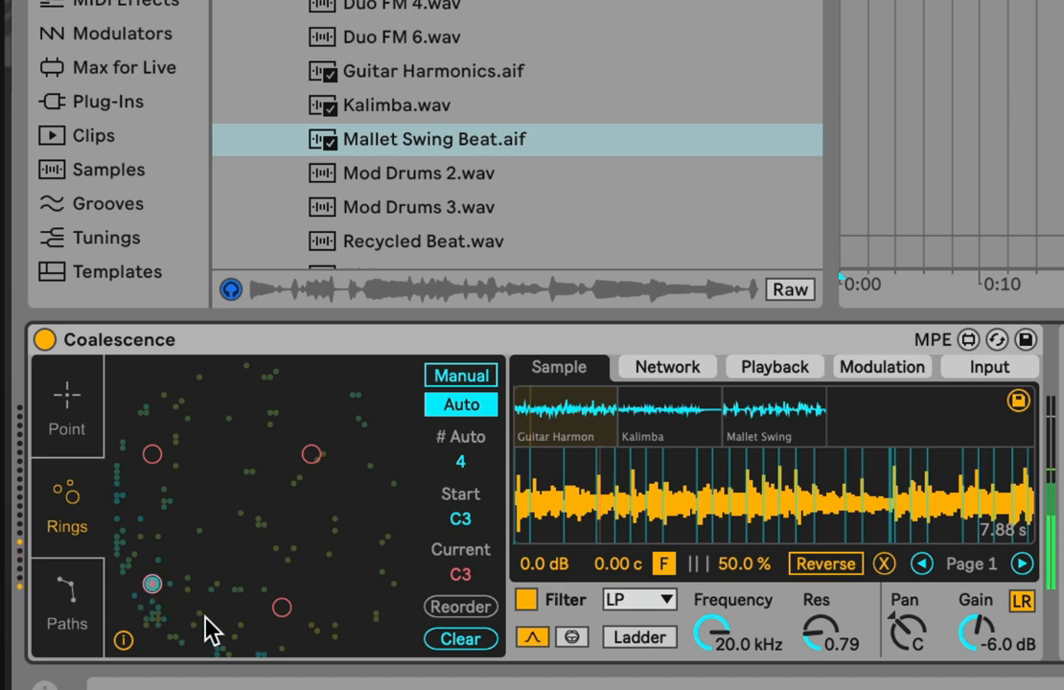
click(153, 582)
Step: Open the Playback settings briefly and move on to the Network settings
click(764, 370)
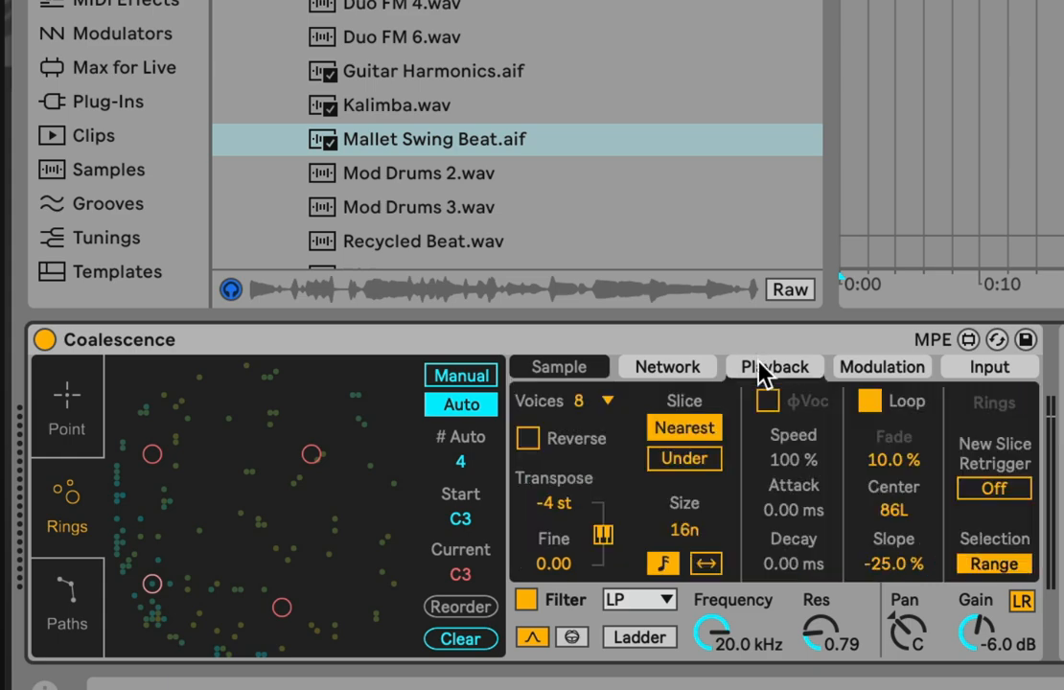
click(688, 368)
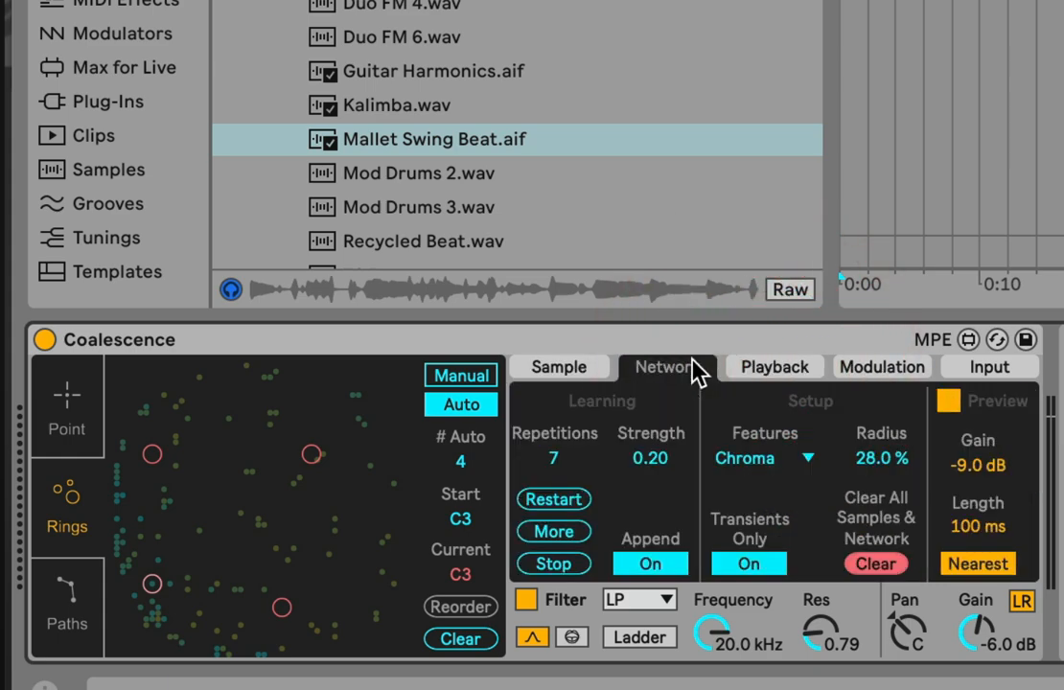
Step: Turn off the network preview, return to the sample view and select the two rings along the map's left side
click(947, 402)
click(578, 368)
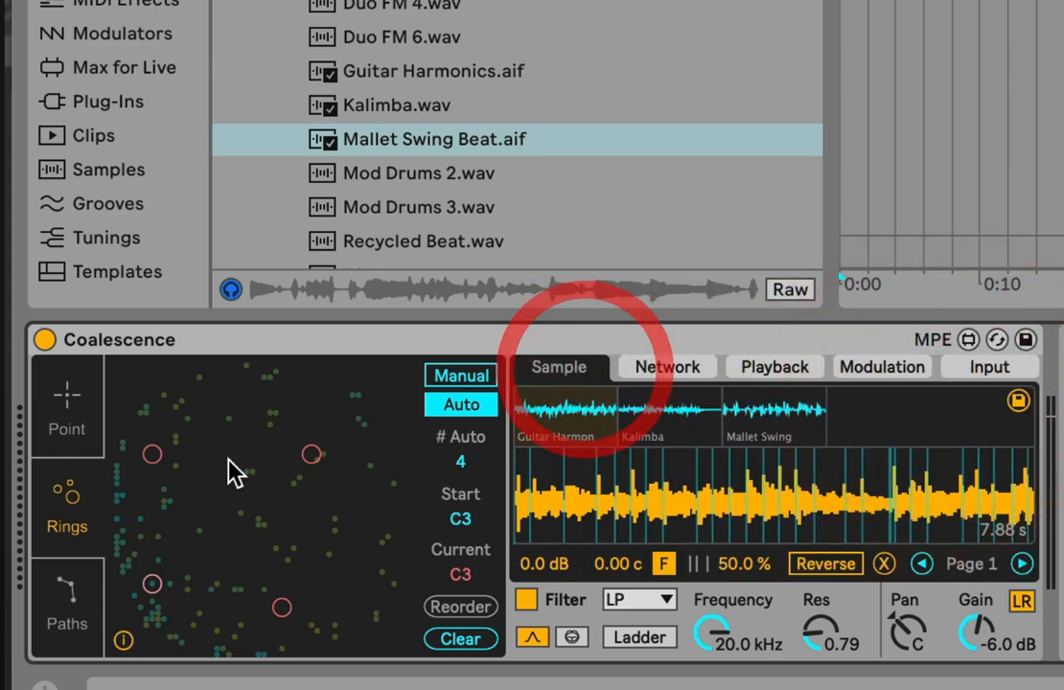
click(153, 587)
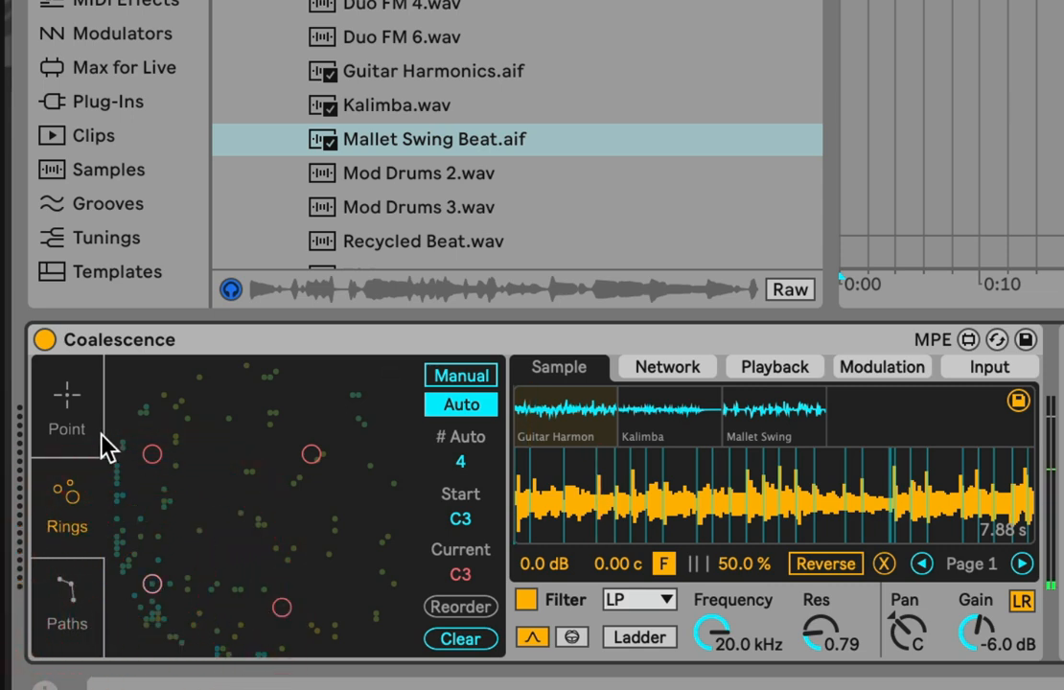
click(152, 455)
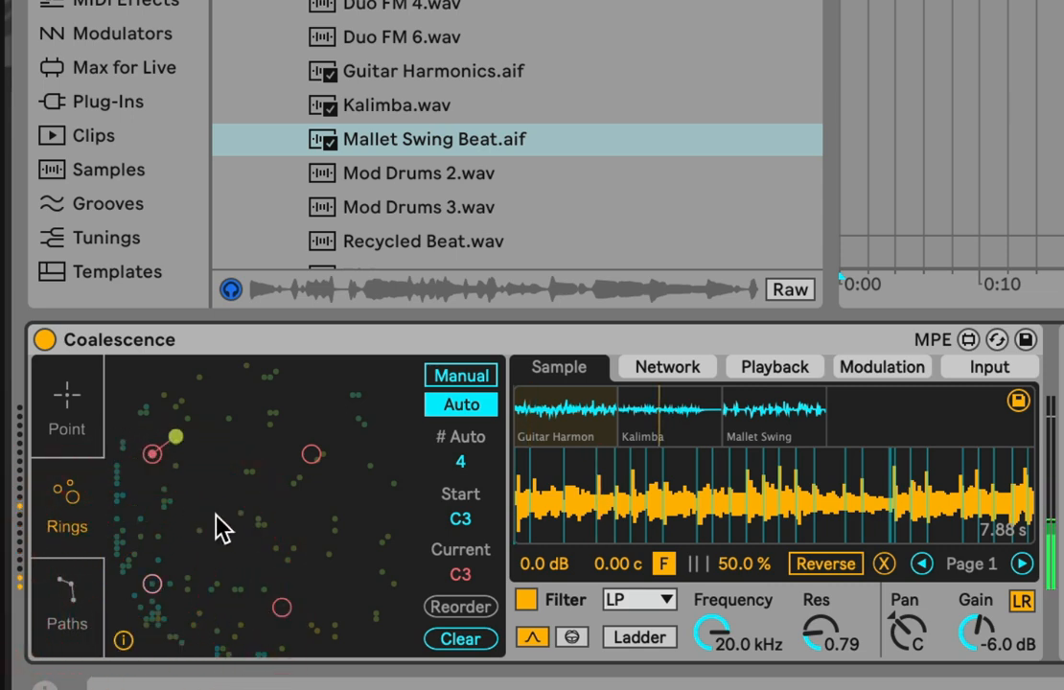
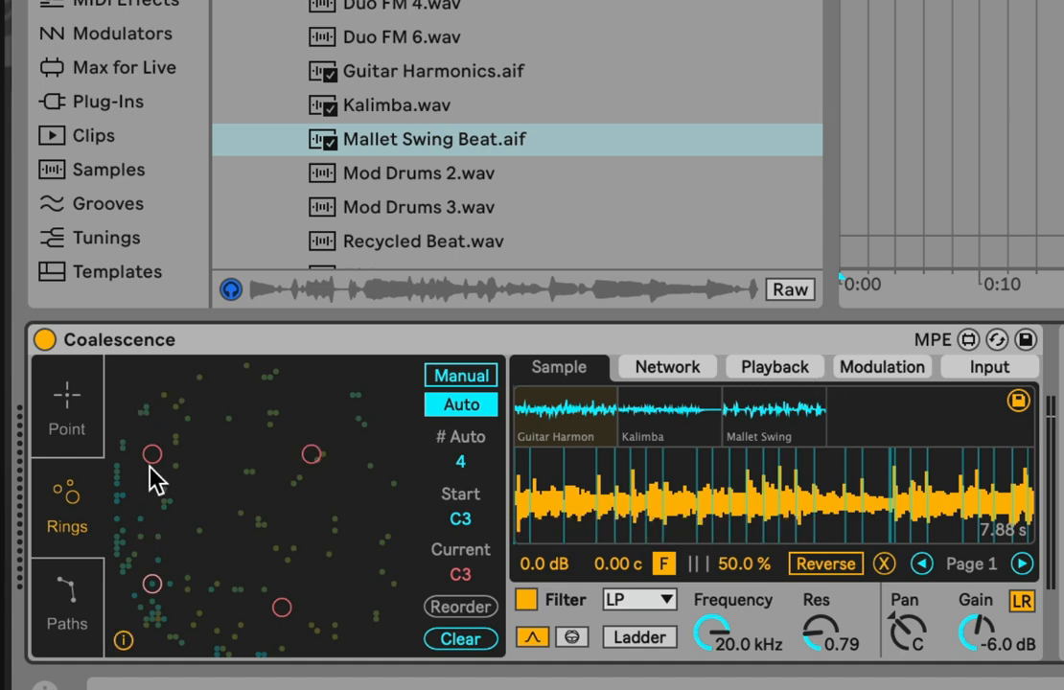
Step: Move the C#3 and D#3 rings toward the middle of the map and the lower-right ring to its upper right
click(206, 496)
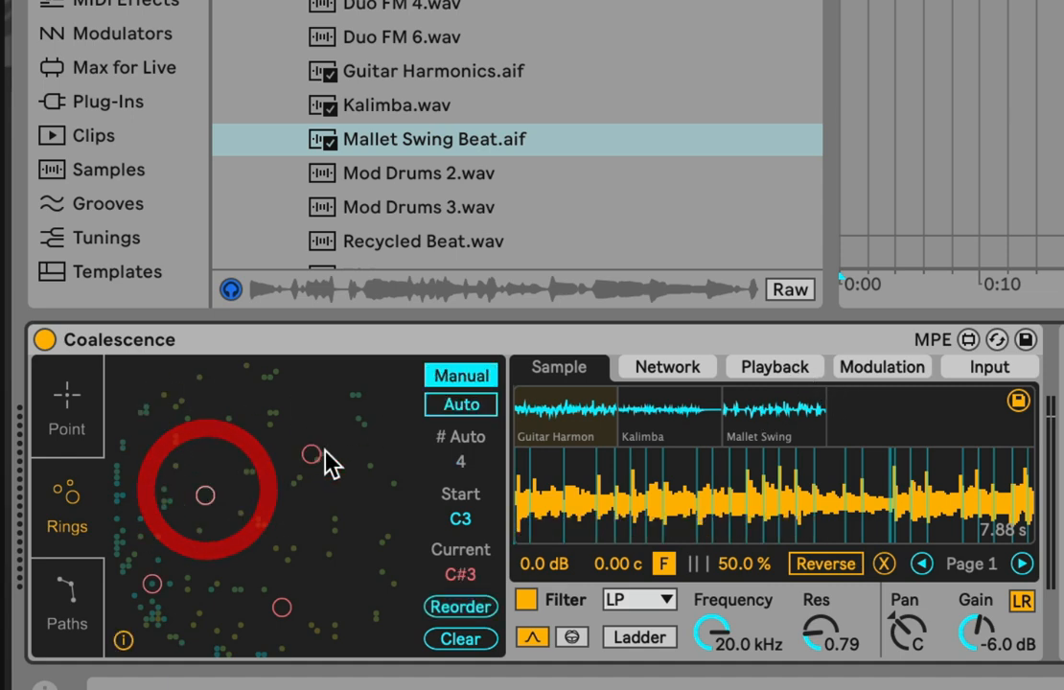
click(237, 537)
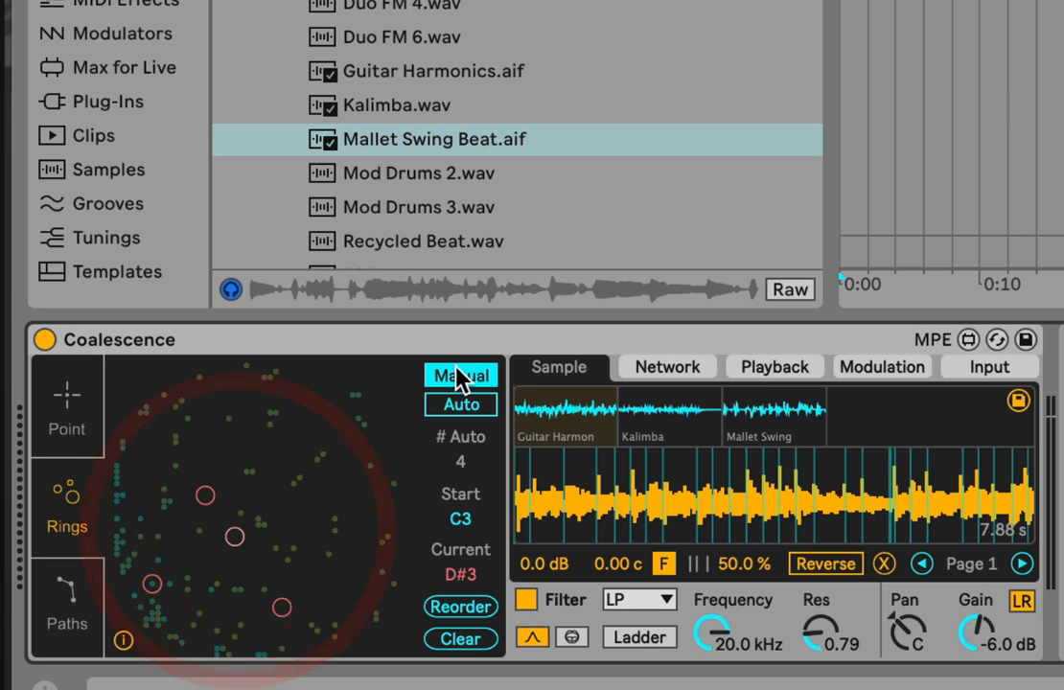
drag(282, 607, 311, 424)
drag(235, 537, 270, 554)
Step: Enlarge the C#3 ring and reposition it over the map's left-centre clusters
mouse_move(205, 497)
mouse_down()
mouse_move(201, 398)
mouse_move(205, 514)
mouse_up()
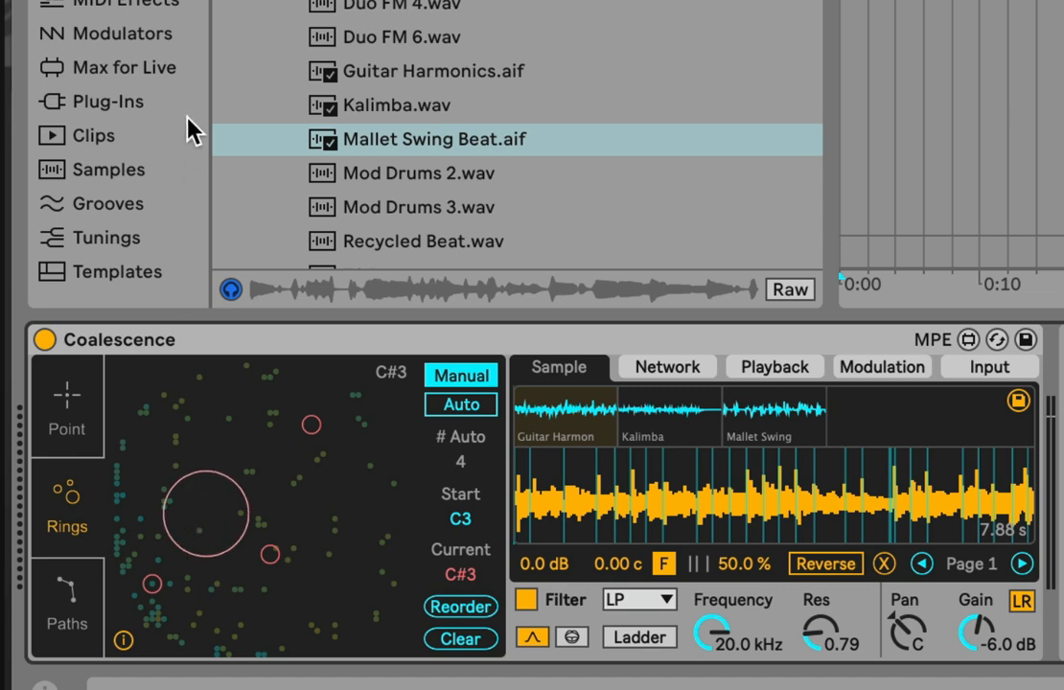
drag(187, 117, 188, 118)
drag(202, 515, 200, 465)
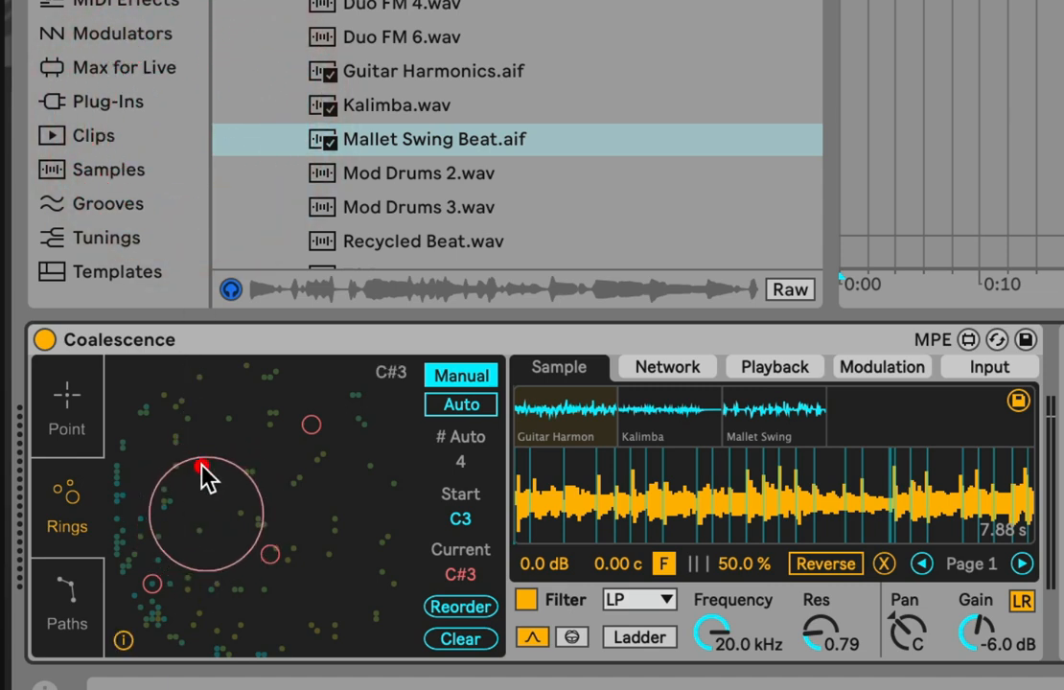
drag(220, 512, 211, 467)
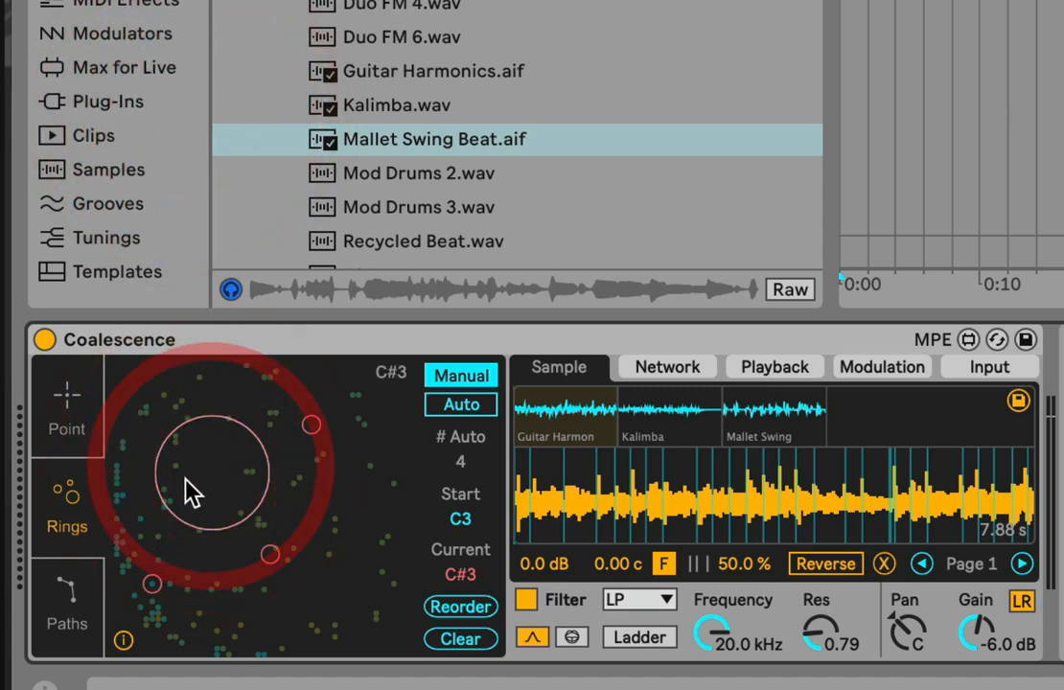
drag(201, 513, 147, 532)
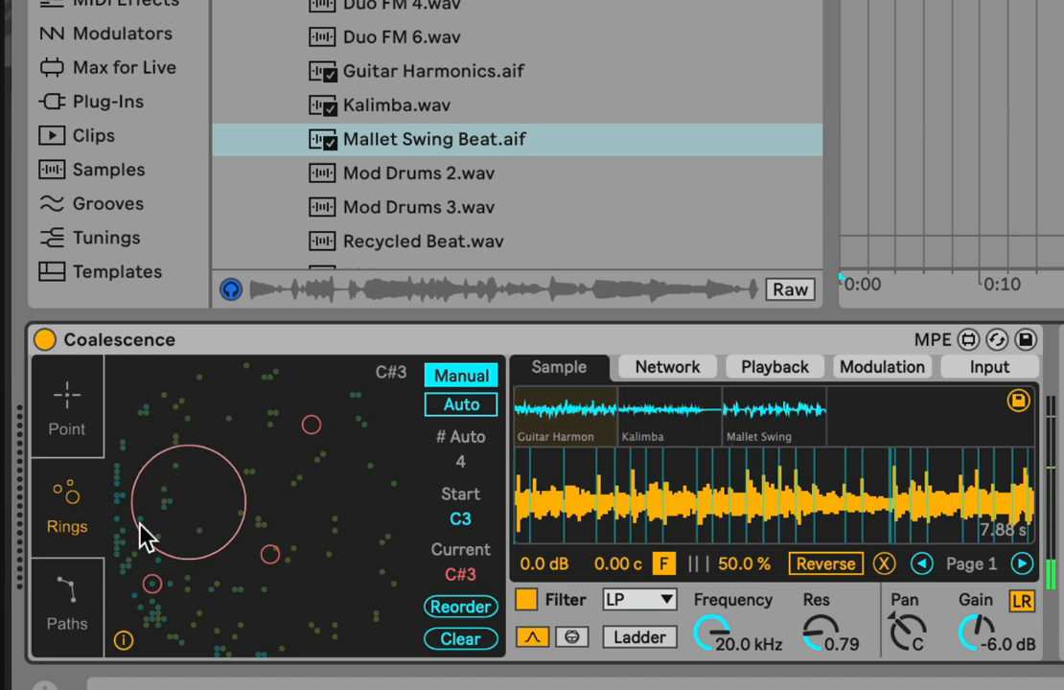
Step: Move the D#3 ring to the right of the C#3 ring and enlarge it to cover more sample points
click(272, 556)
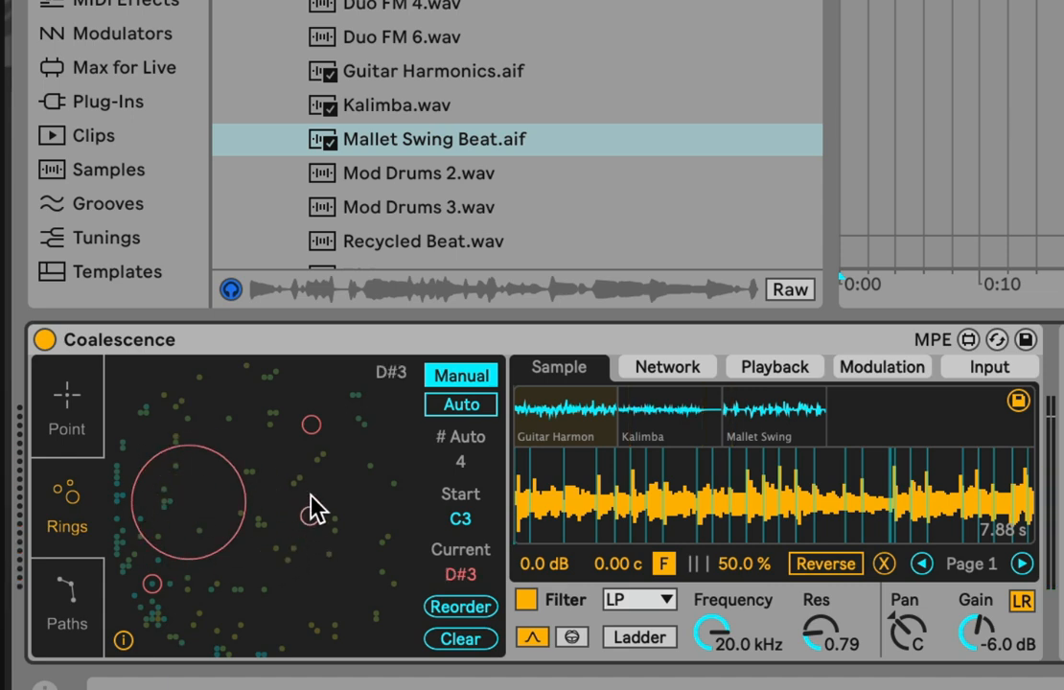
drag(310, 494, 328, 412)
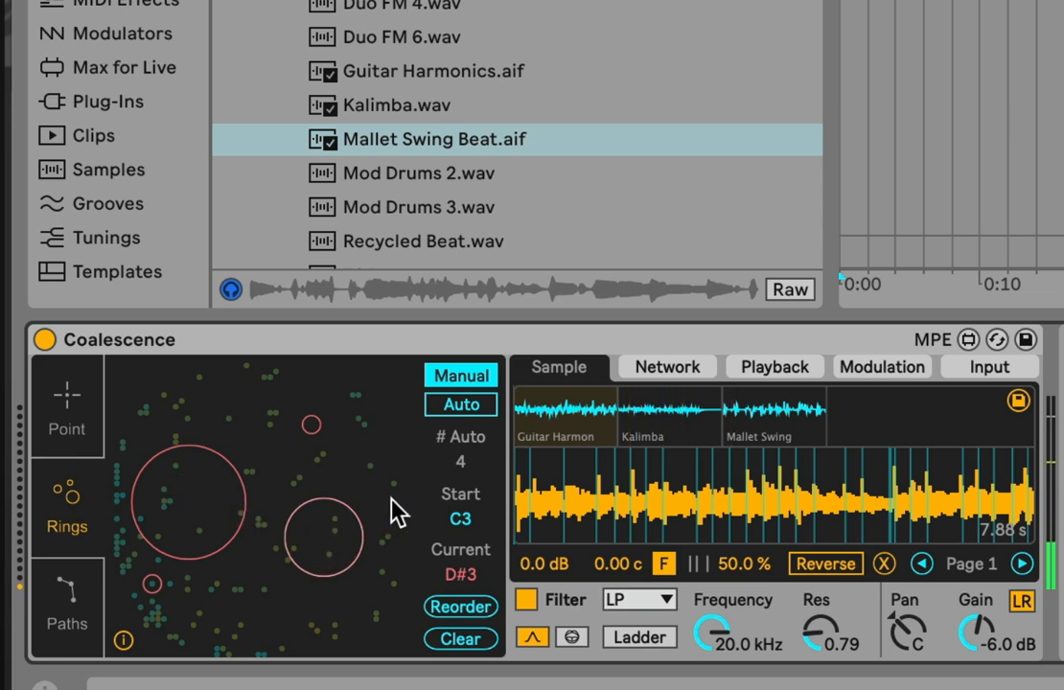
mouse_move(333, 534)
mouse_down()
mouse_move(294, 468)
mouse_move(348, 534)
mouse_up()
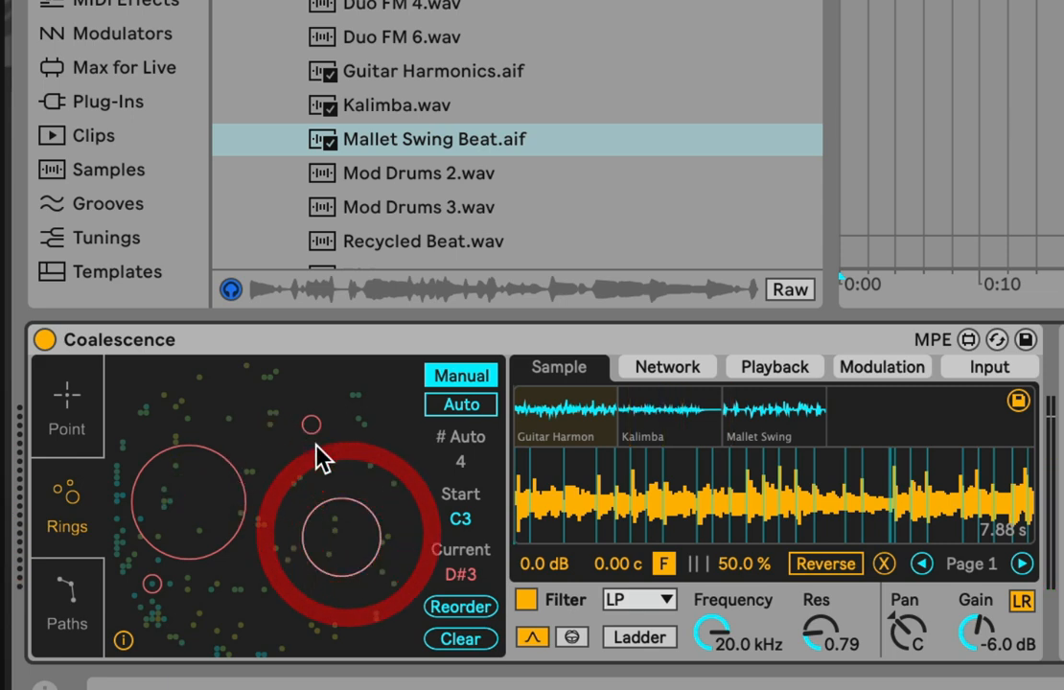
Step: Rearrange the rings manually, moving the upper-right ring slightly down, the C#3 ring around the centre-left and the C3 ring to the bottom centre
drag(311, 423, 324, 473)
drag(189, 494, 239, 439)
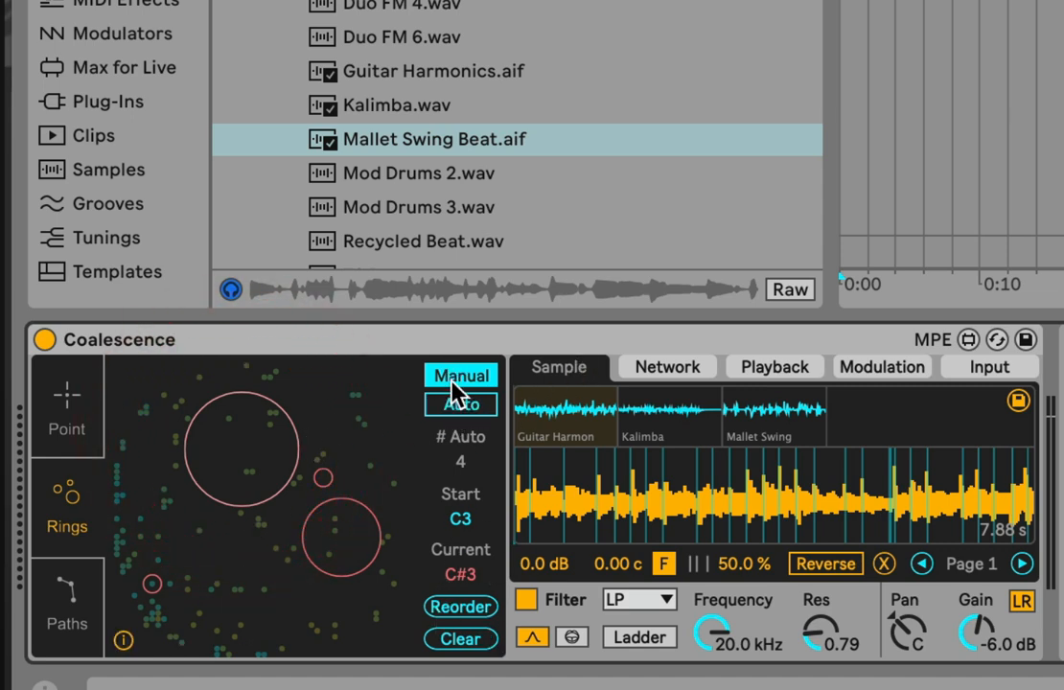
drag(271, 481, 246, 626)
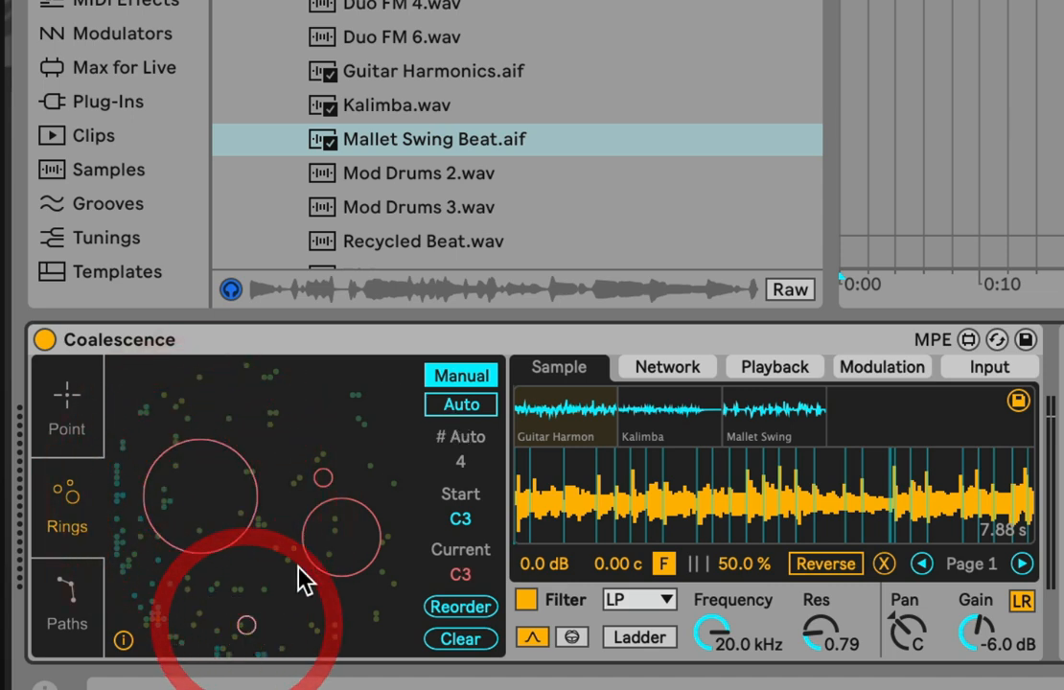
drag(309, 504, 263, 437)
Step: Switch ring placement back to automatic, try 3 rings and set the number of automatic rings to 17
click(478, 410)
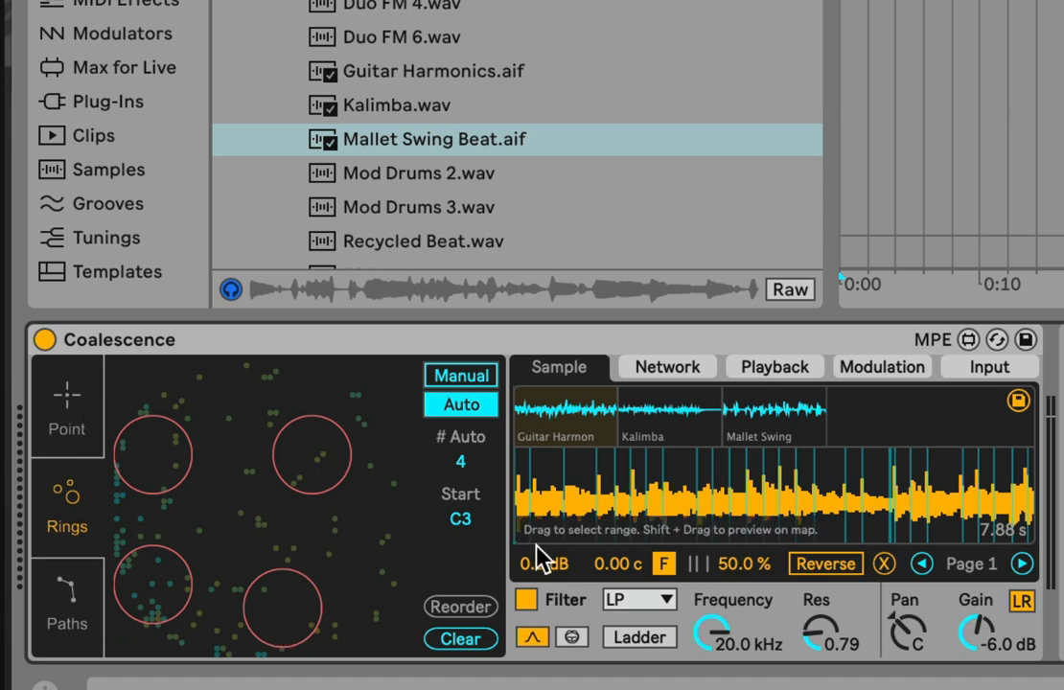
mouse_move(484, 472)
mouse_down()
mouse_move(484, 431)
mouse_move(484, 470)
mouse_up()
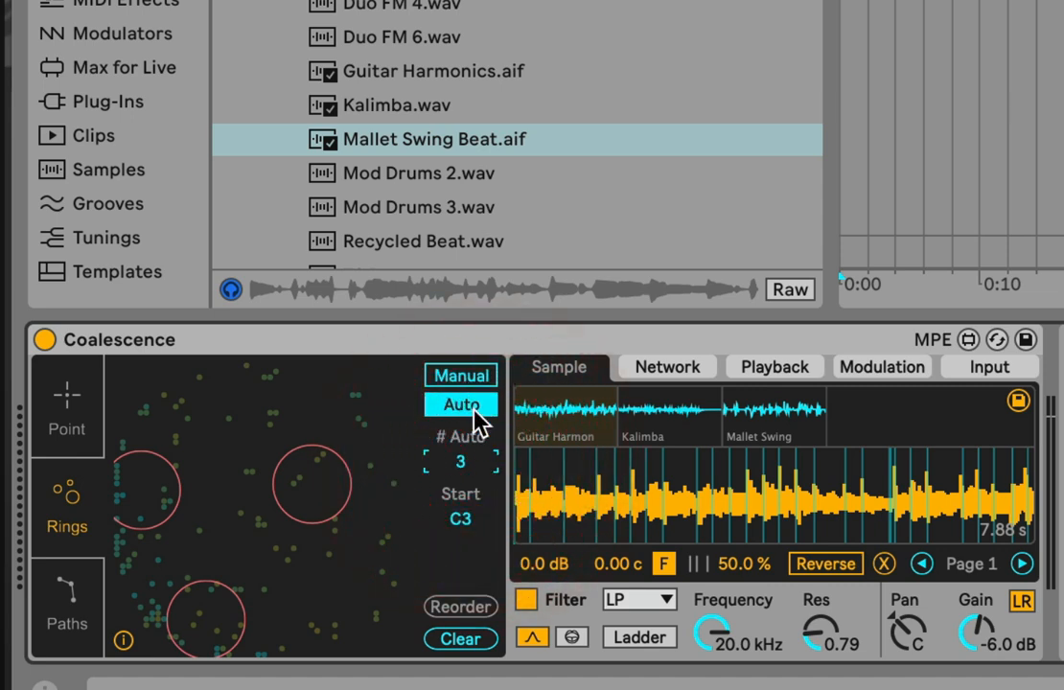
click(474, 467)
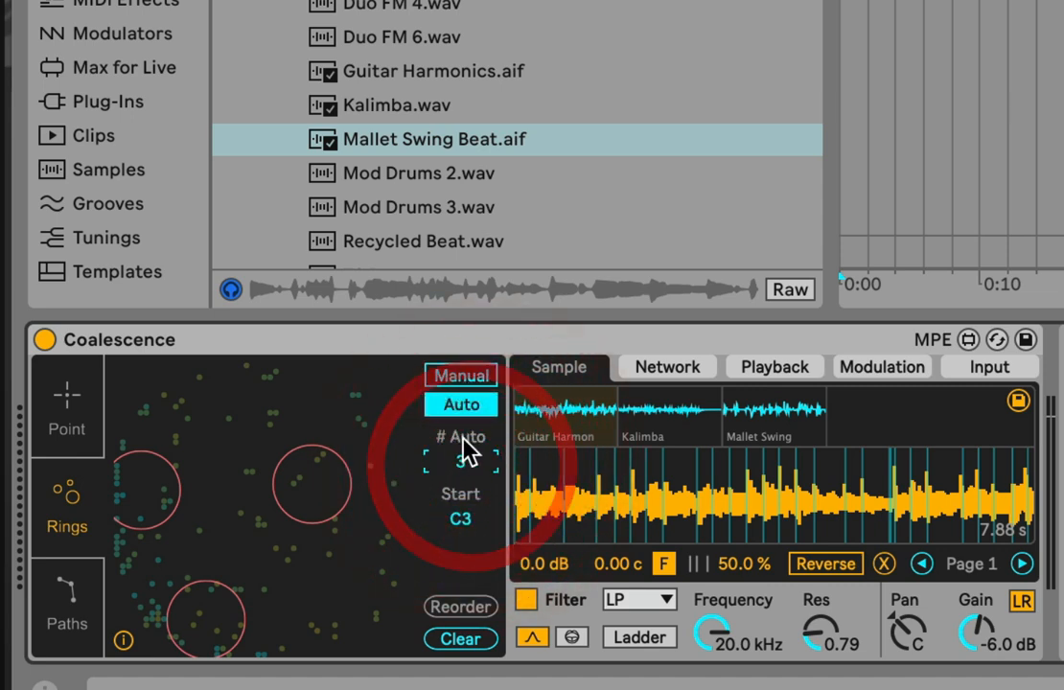
drag(473, 479, 473, 433)
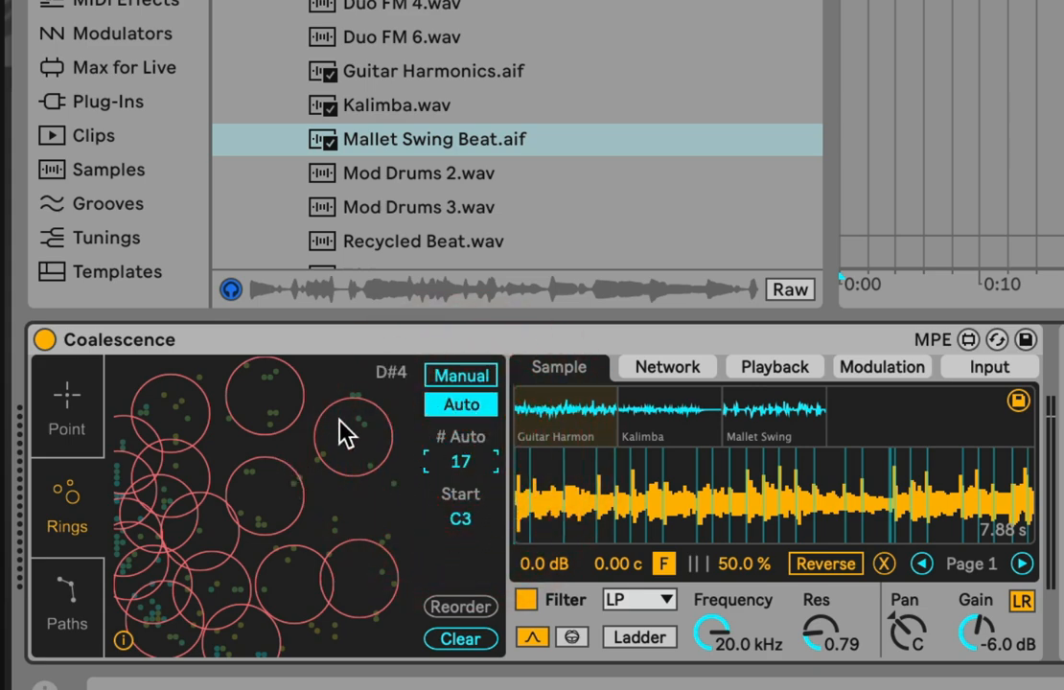
Step: Shrink the automatically placed rings and set their number to 18
click(268, 493)
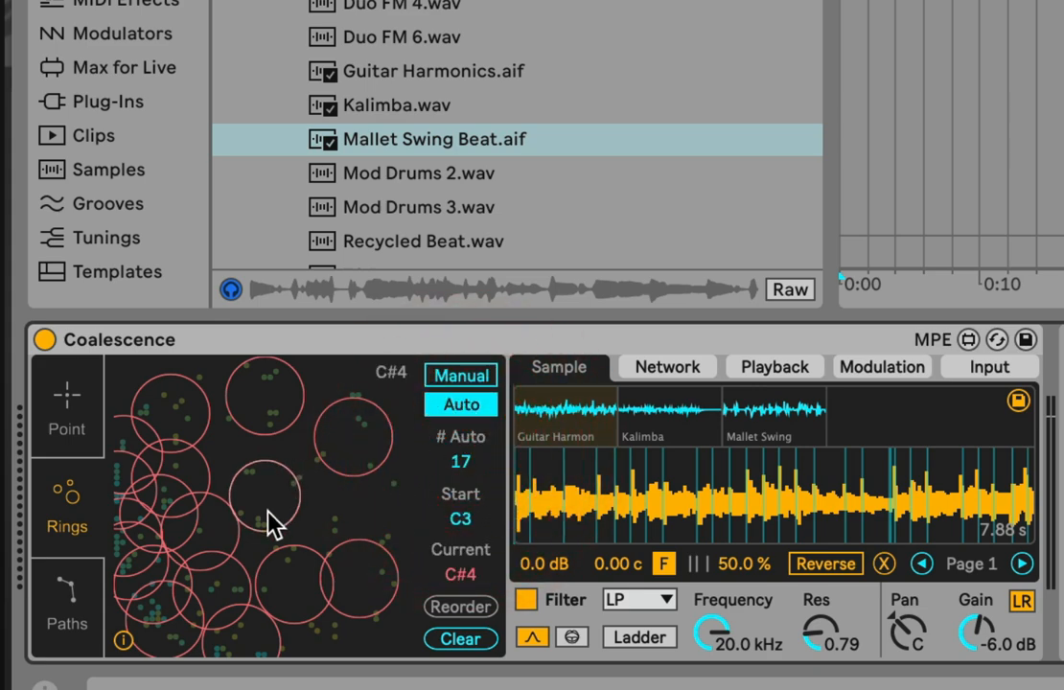
click(268, 586)
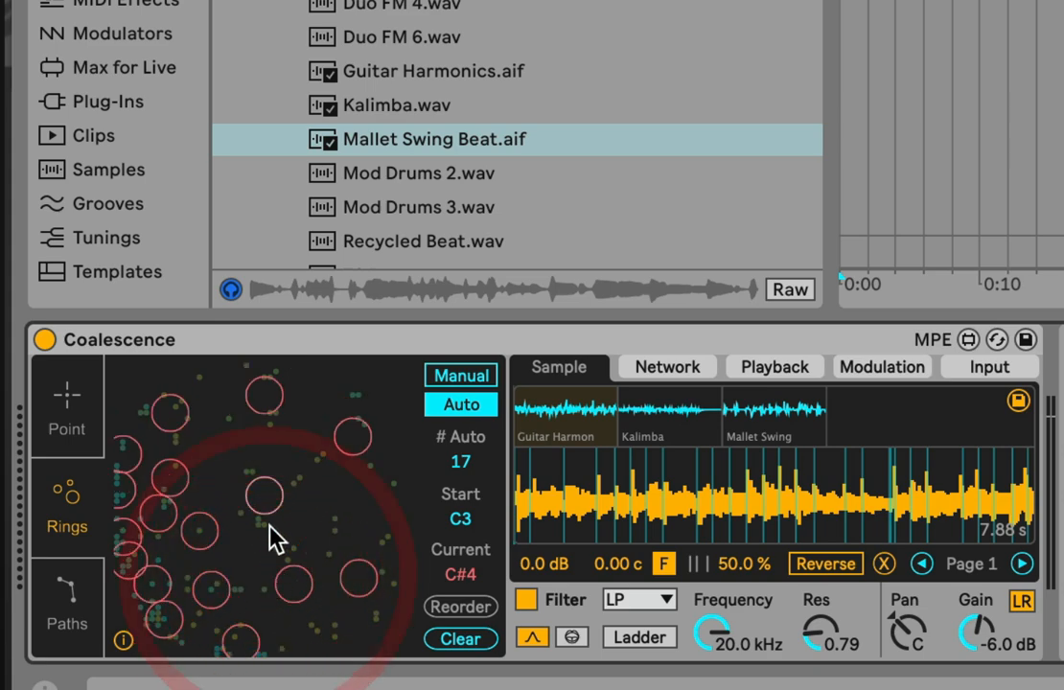
click(273, 533)
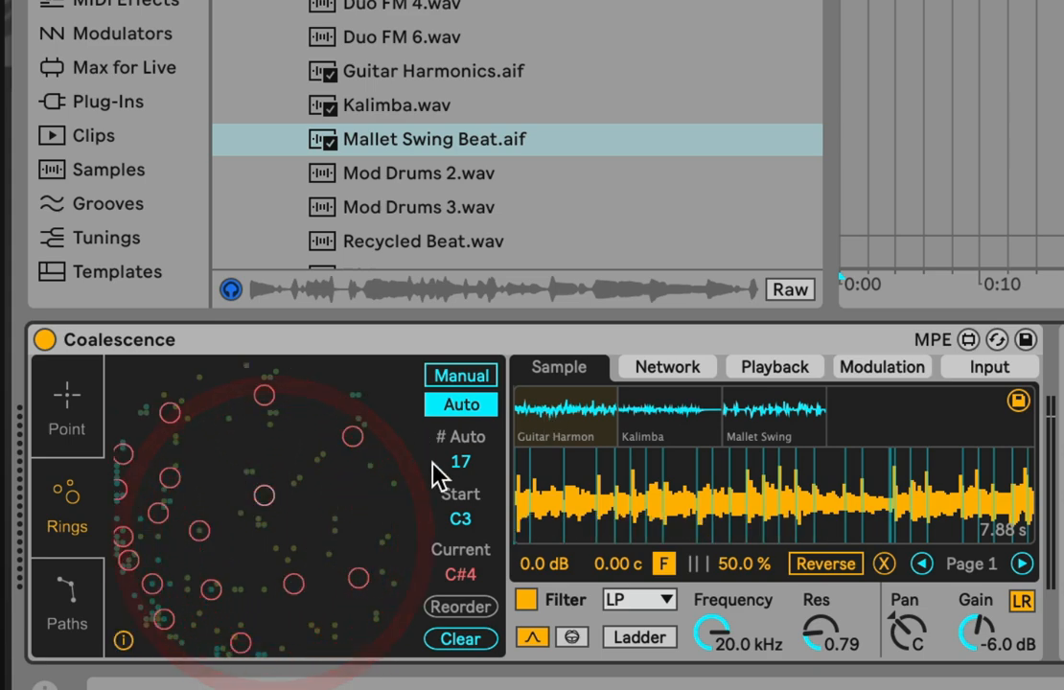
click(260, 493)
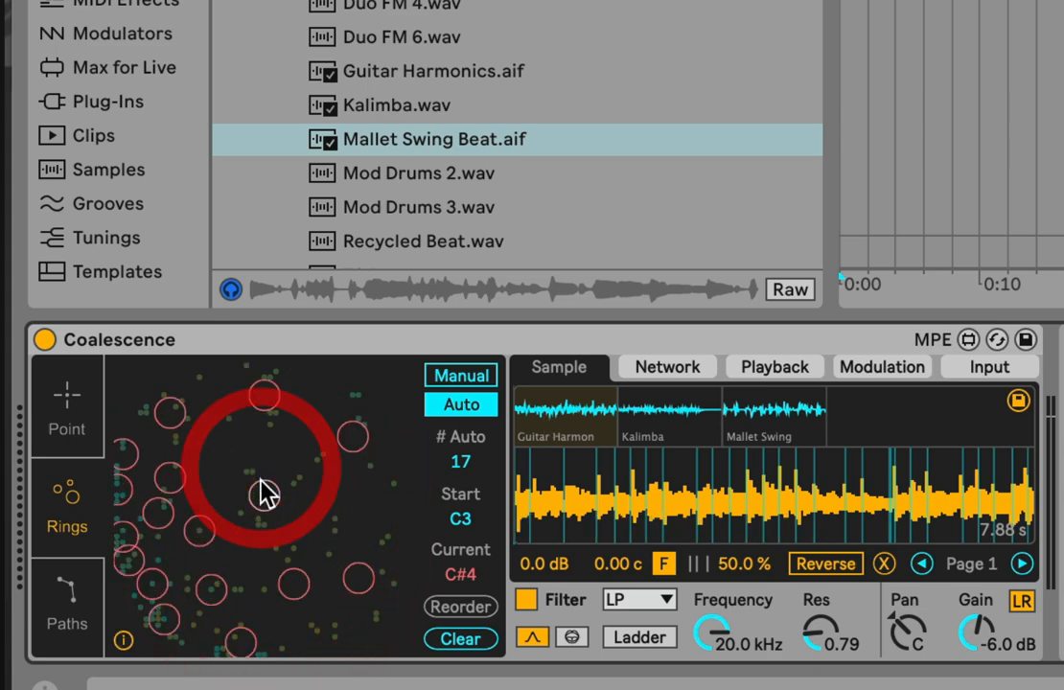
click(261, 508)
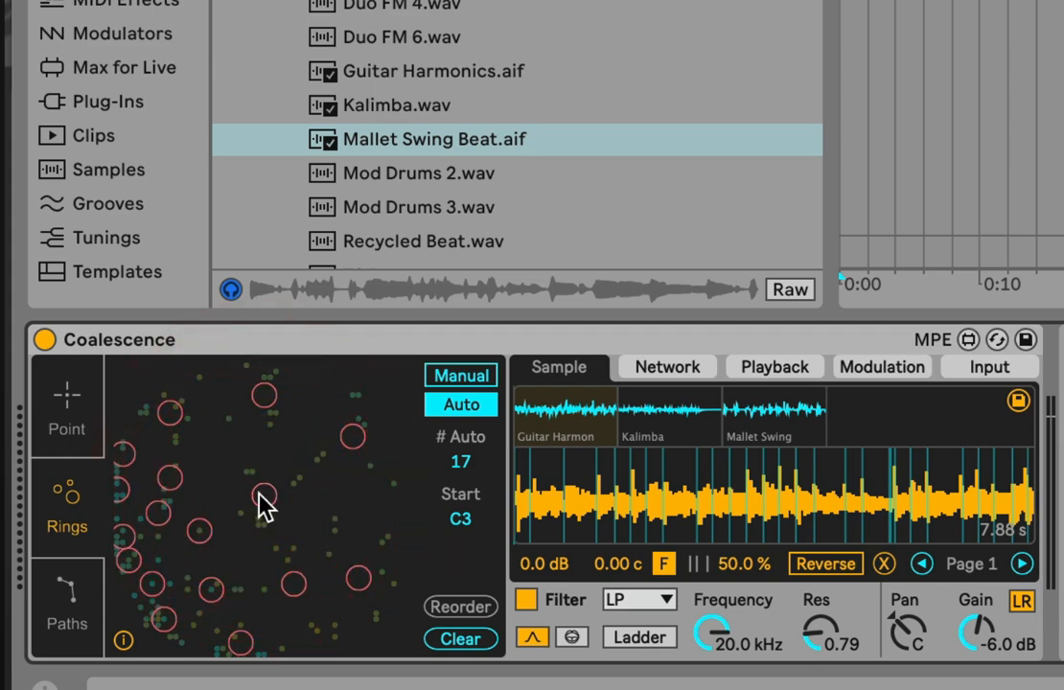
click(259, 494)
click(257, 482)
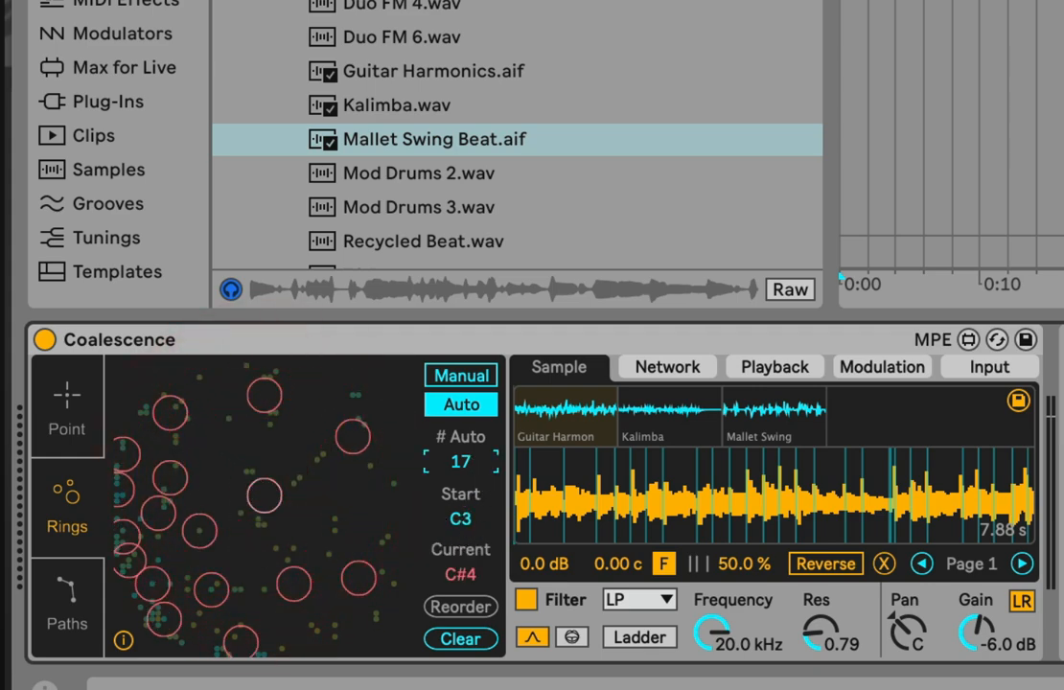
mouse_move(470, 461)
mouse_down()
mouse_move(471, 450)
mouse_move(471, 460)
mouse_up()
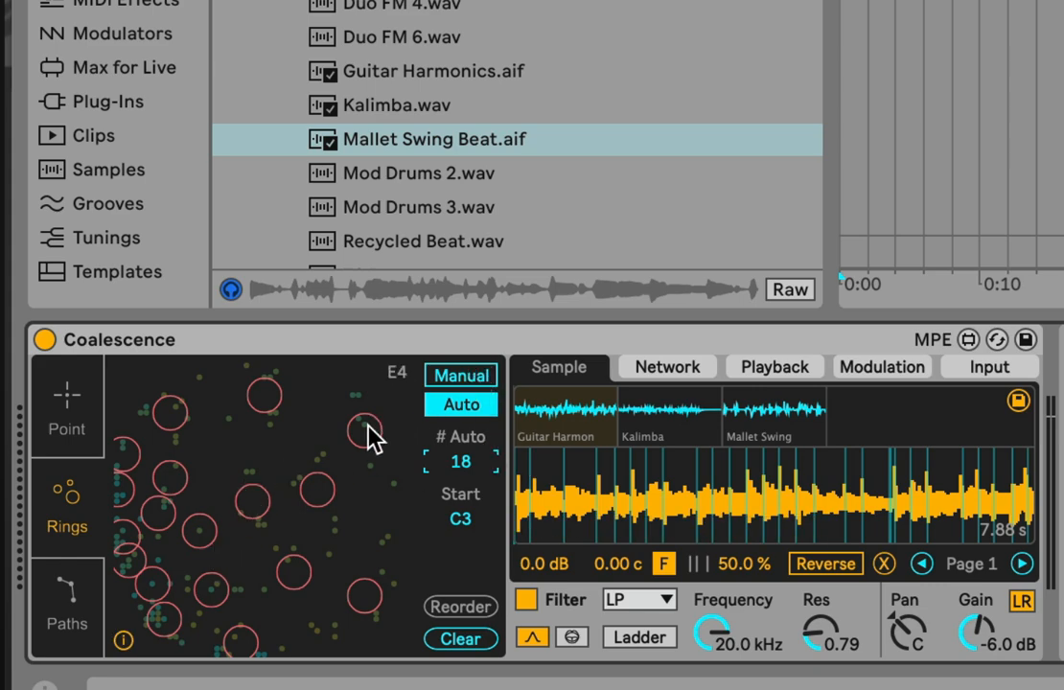
Step: Reposition and resize individual rings by hand, enlarging one near the centre and shrinking the A3 and F#3 rings
drag(368, 424, 237, 434)
drag(255, 496, 297, 431)
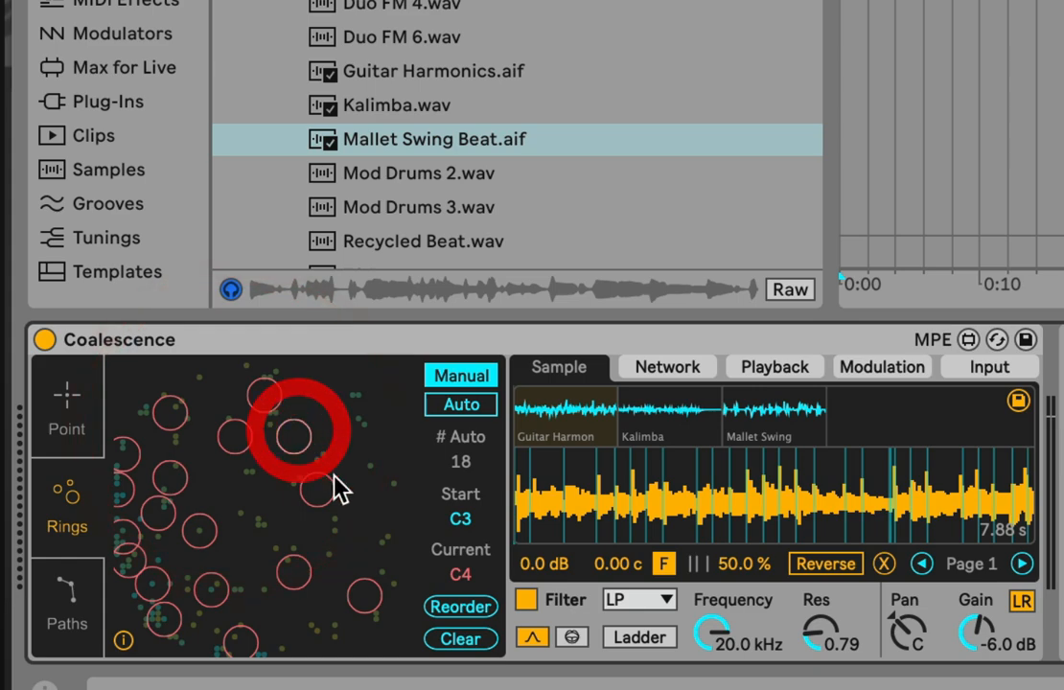
drag(325, 497, 229, 486)
drag(204, 529, 286, 600)
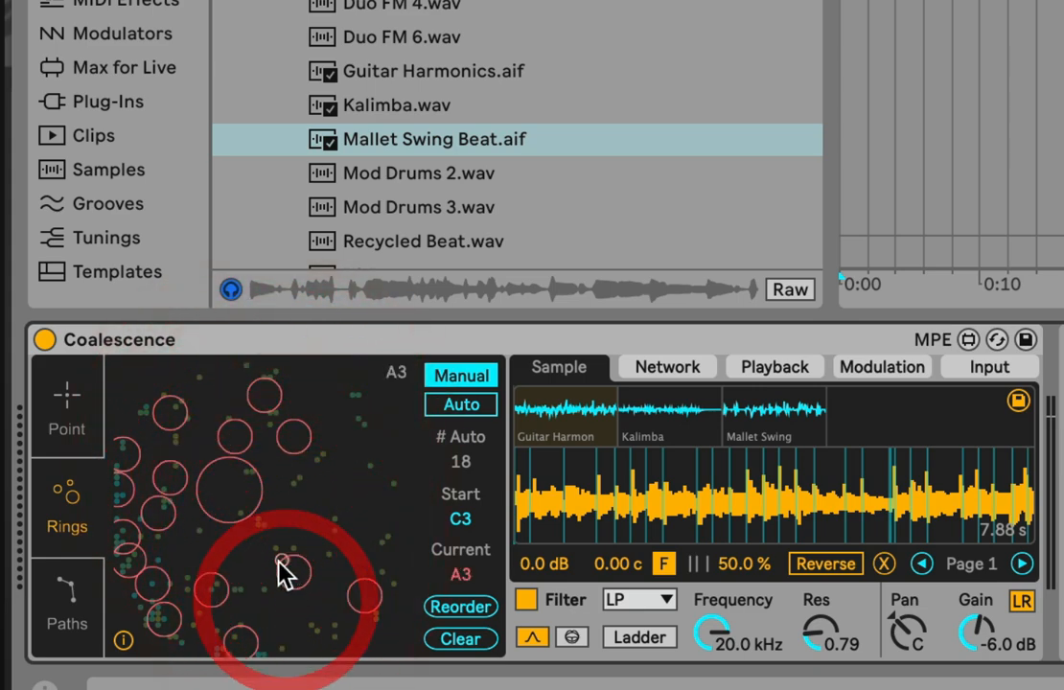
click(276, 558)
drag(150, 581, 191, 551)
drag(161, 617, 150, 611)
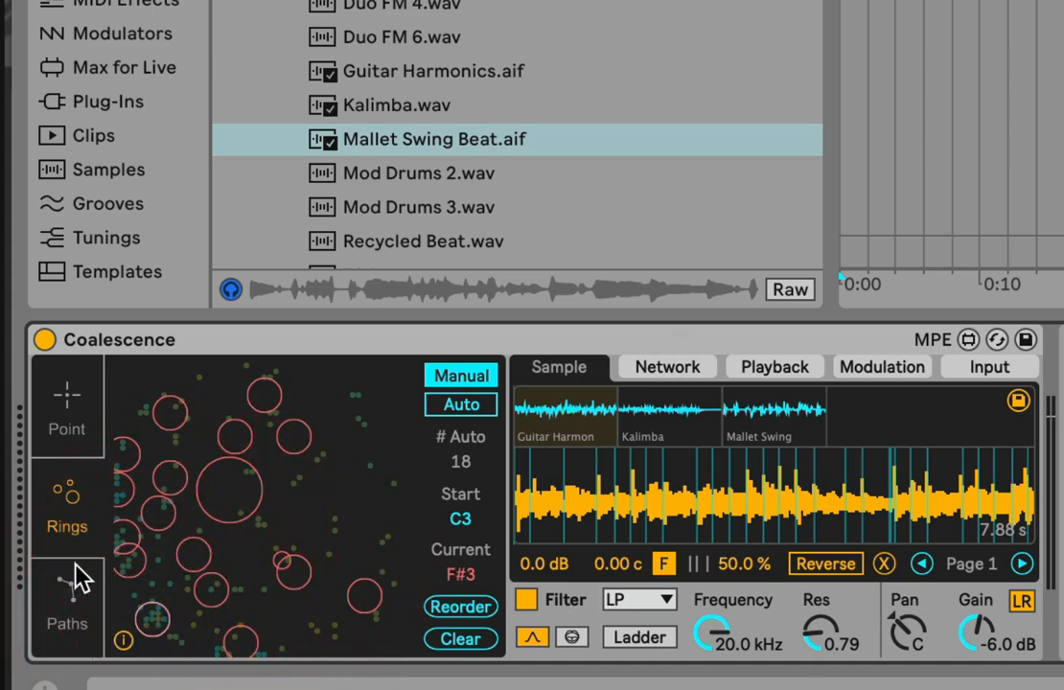
drag(150, 618, 135, 665)
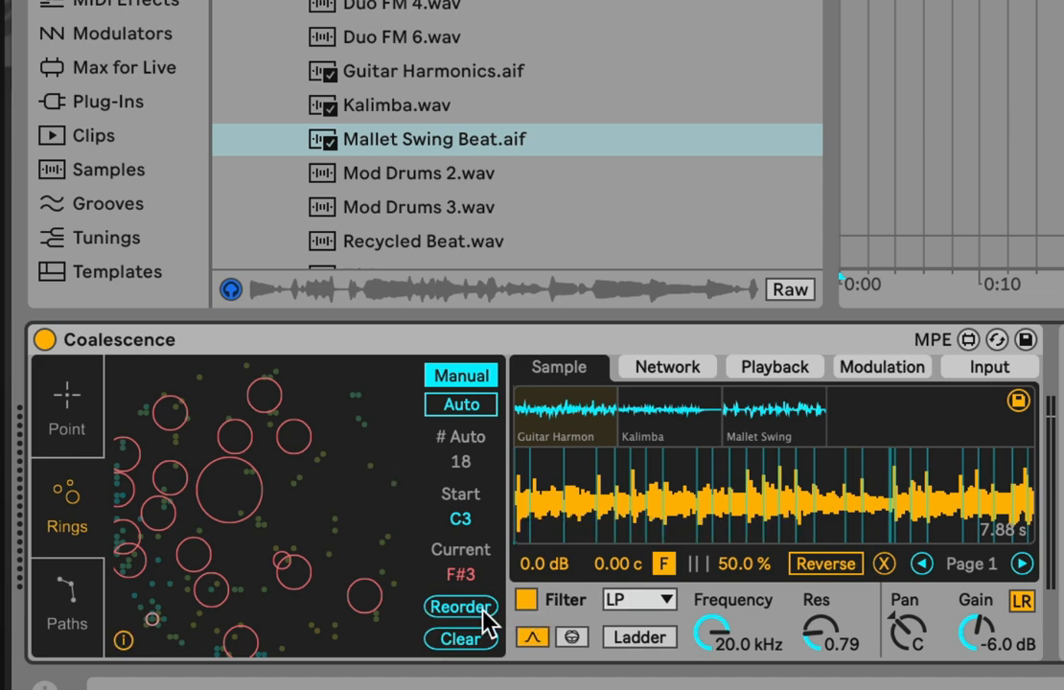
Step: Clear all rings from the map, switch to automatic placement and set the number of automatic rings to 4
click(464, 638)
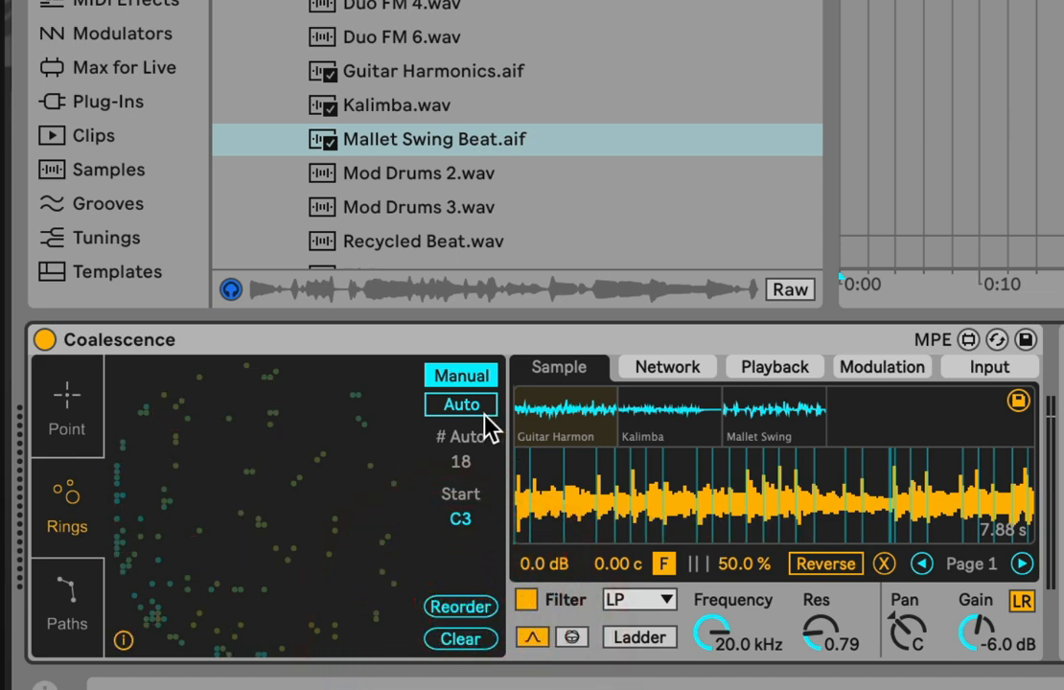
click(461, 406)
drag(470, 453, 474, 454)
Step: Clear the rings once more, regenerate them automatically and enlarge them
click(483, 633)
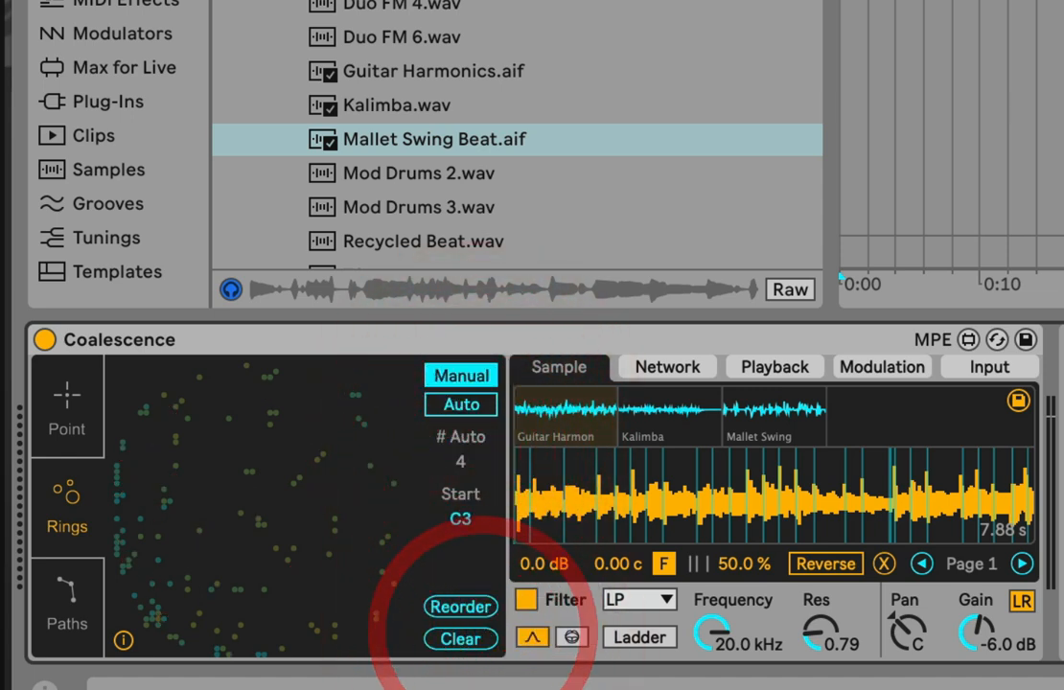
click(467, 405)
drag(313, 453, 313, 385)
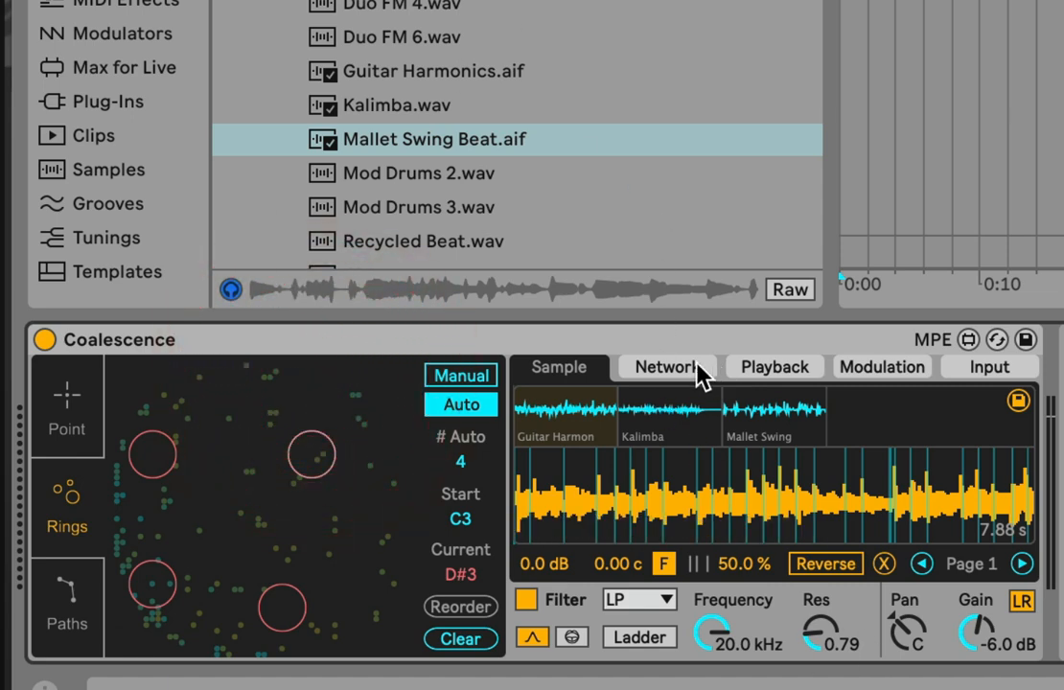
Step: Clear all samples and the network, and return to the empty sample view
click(671, 369)
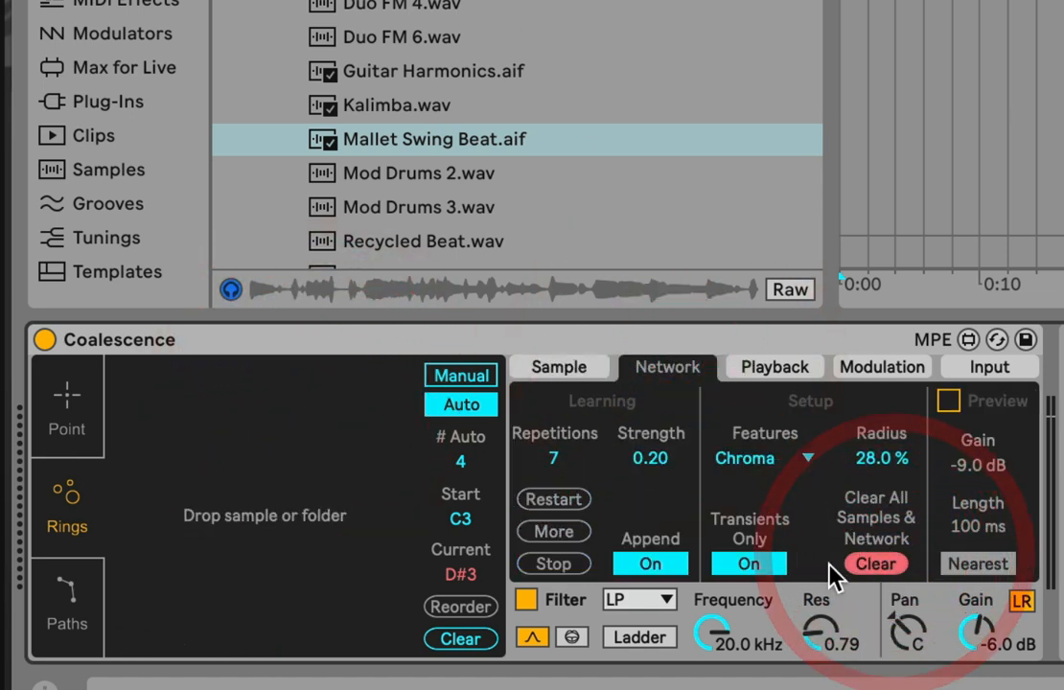
click(568, 370)
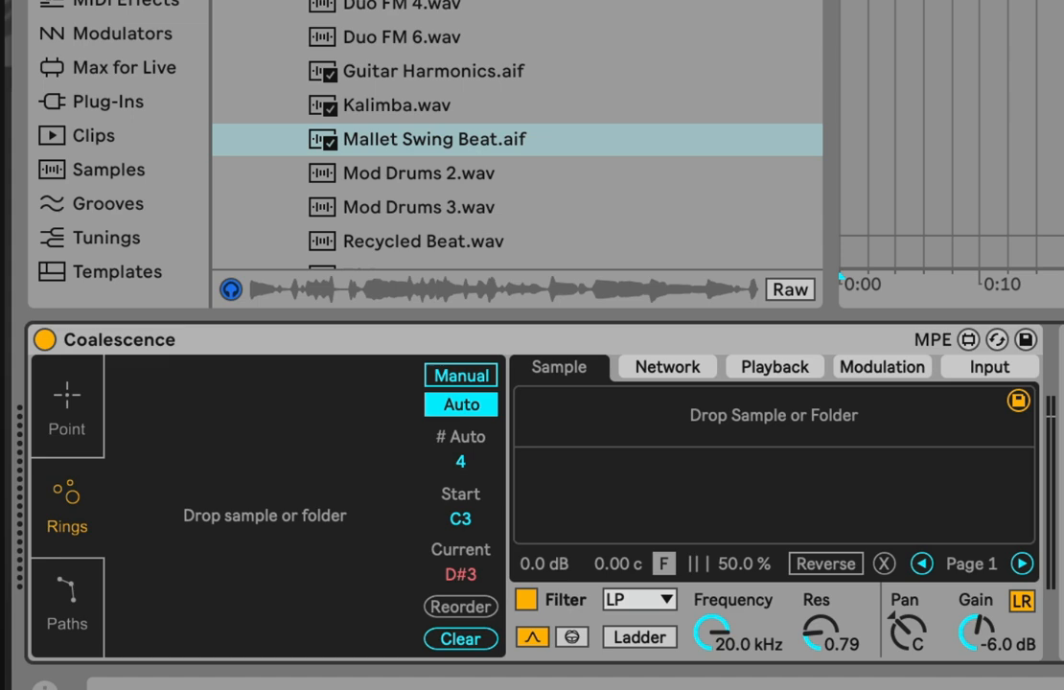
Step: Open the "Samples in He…" place in the browser and load 97 drum samples from it into the device
scroll(437, 209, down, 3)
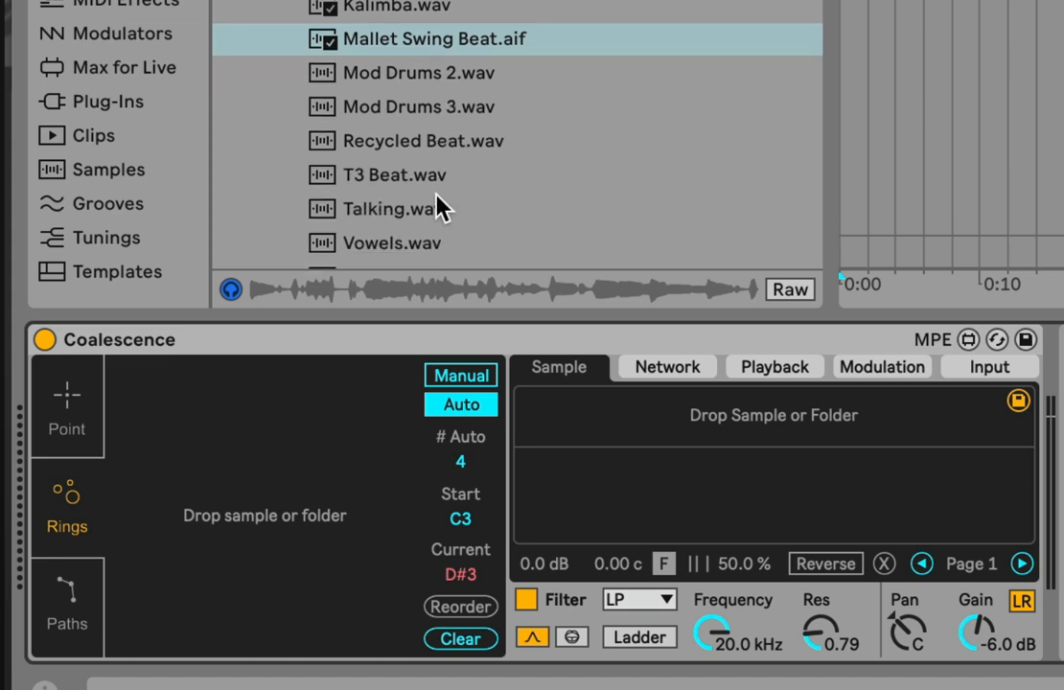
scroll(437, 209, down, 3)
scroll(436, 209, up, 3)
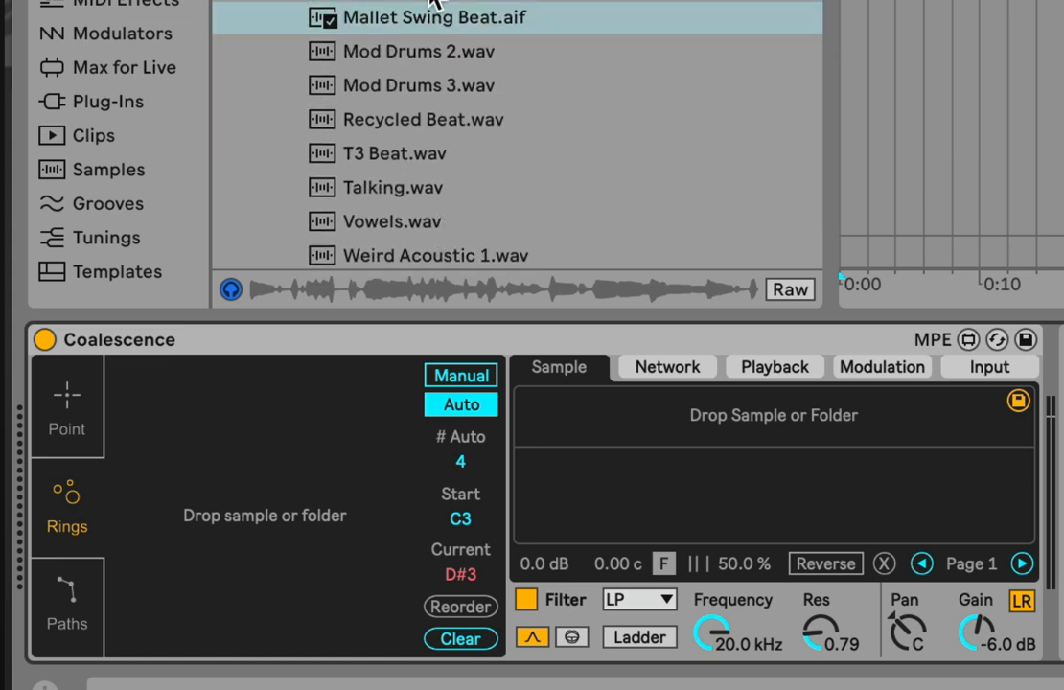
scroll(110, 153, down, 5)
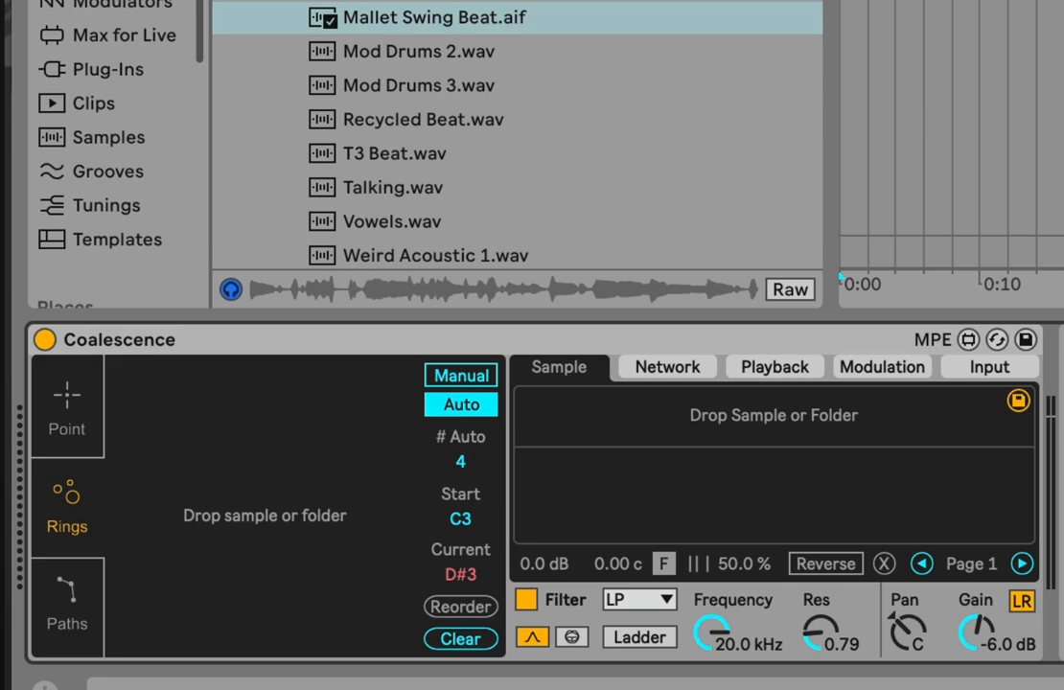
scroll(134, 150, down, 5)
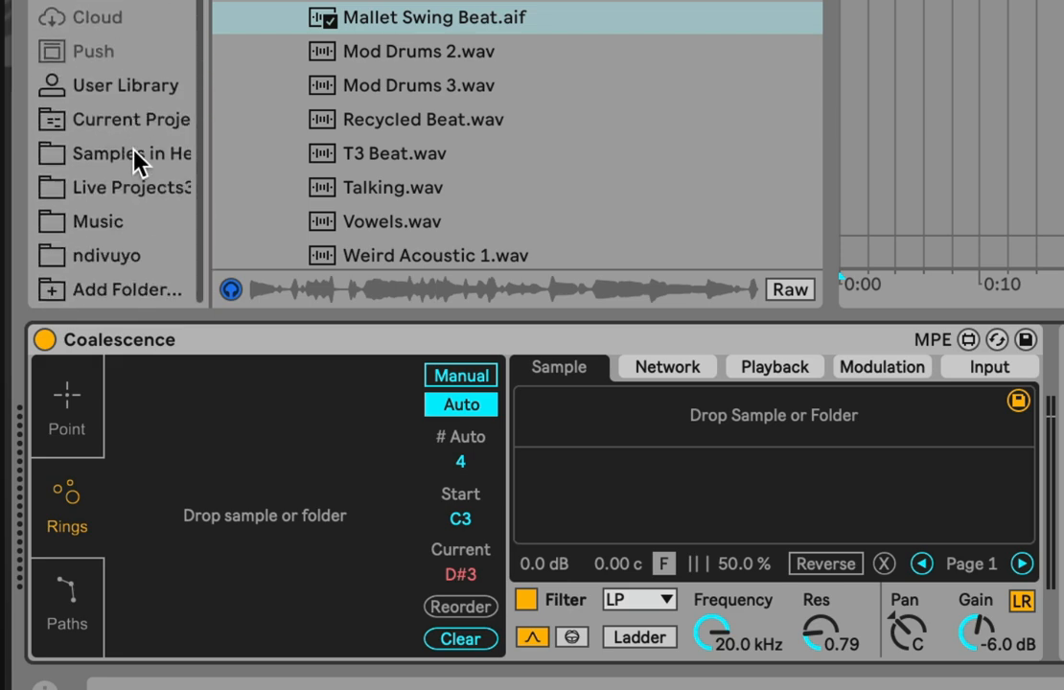
click(134, 152)
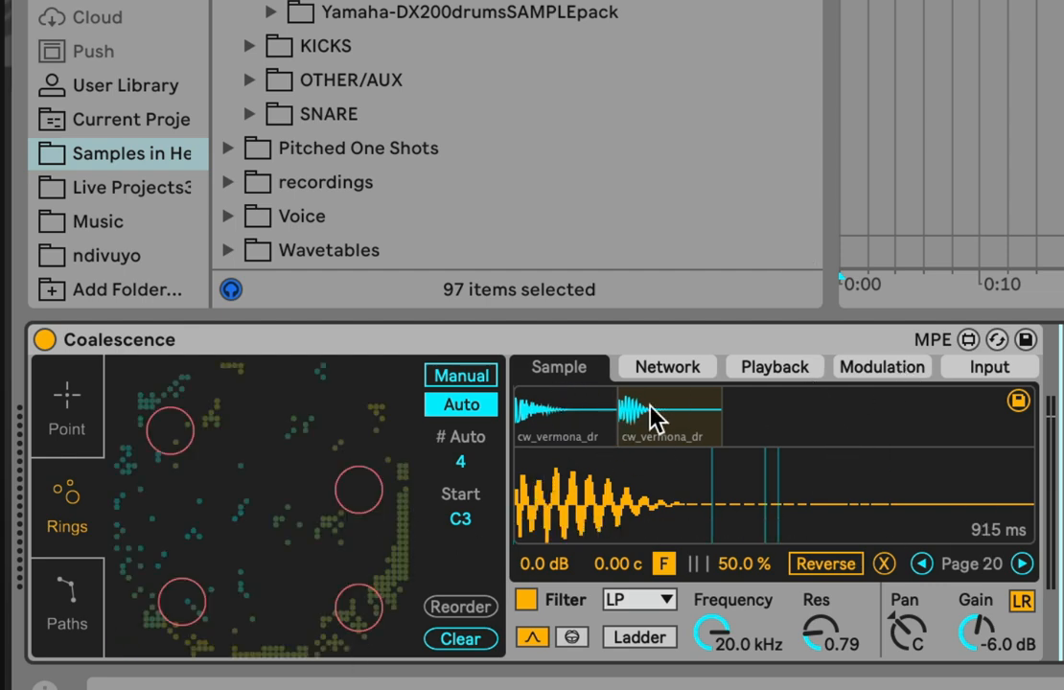
Step: Page back through the loaded drum samples to page 11
click(921, 564)
click(921, 564)
click(921, 564)
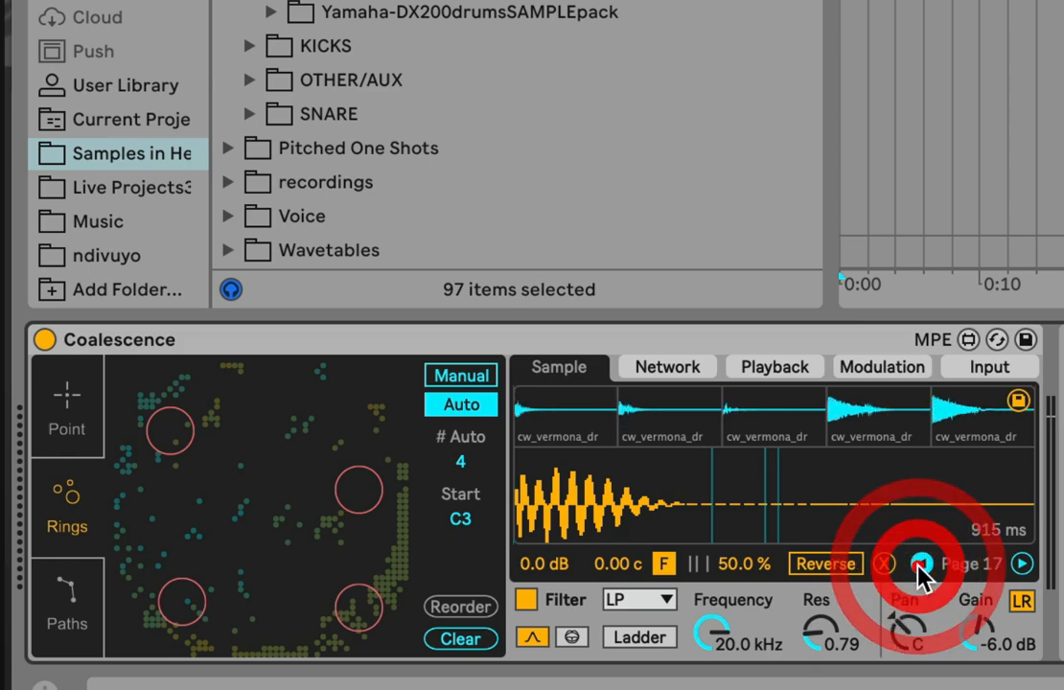
click(921, 563)
click(921, 564)
click(920, 565)
click(920, 565)
click(920, 565)
click(920, 566)
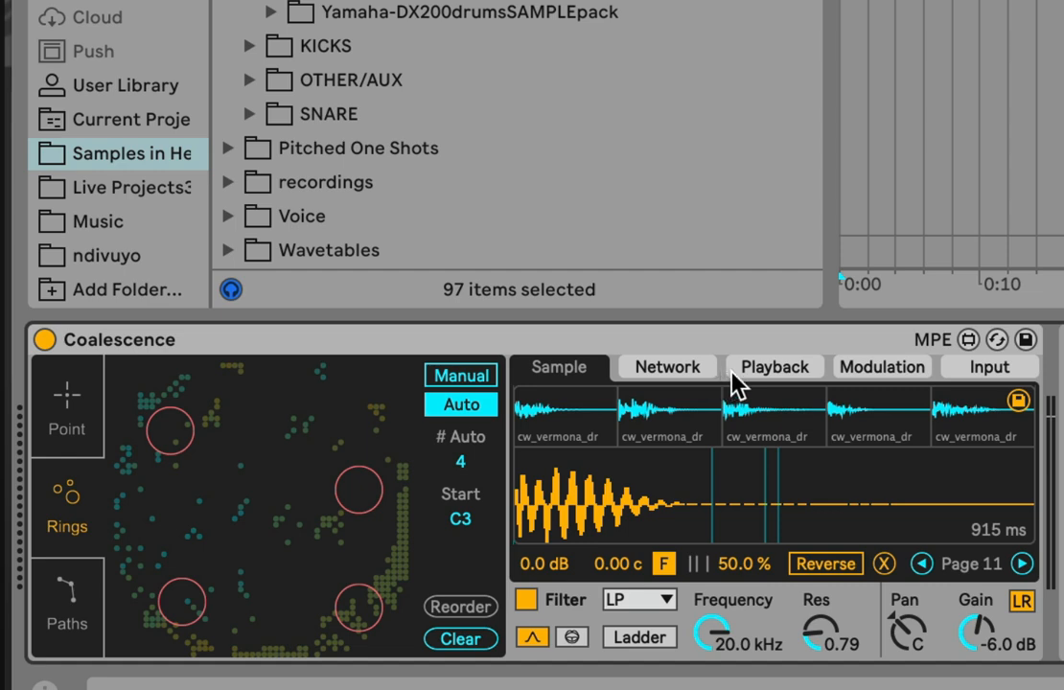
Step: Set the network's analysis features to Mel so that the sample map is retrained
click(691, 369)
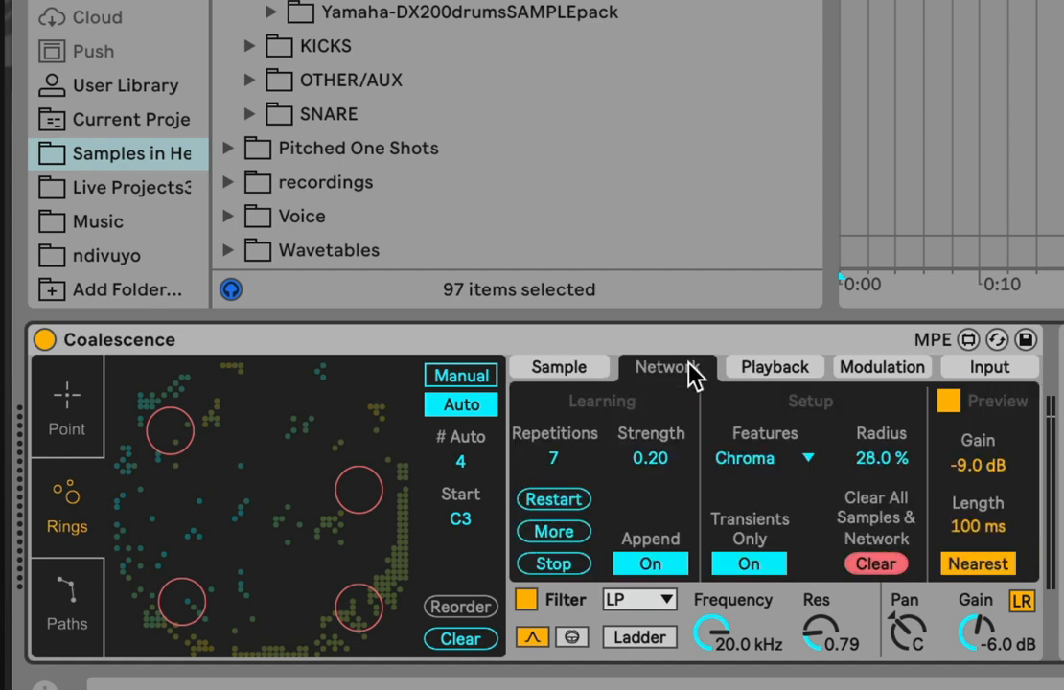
click(786, 468)
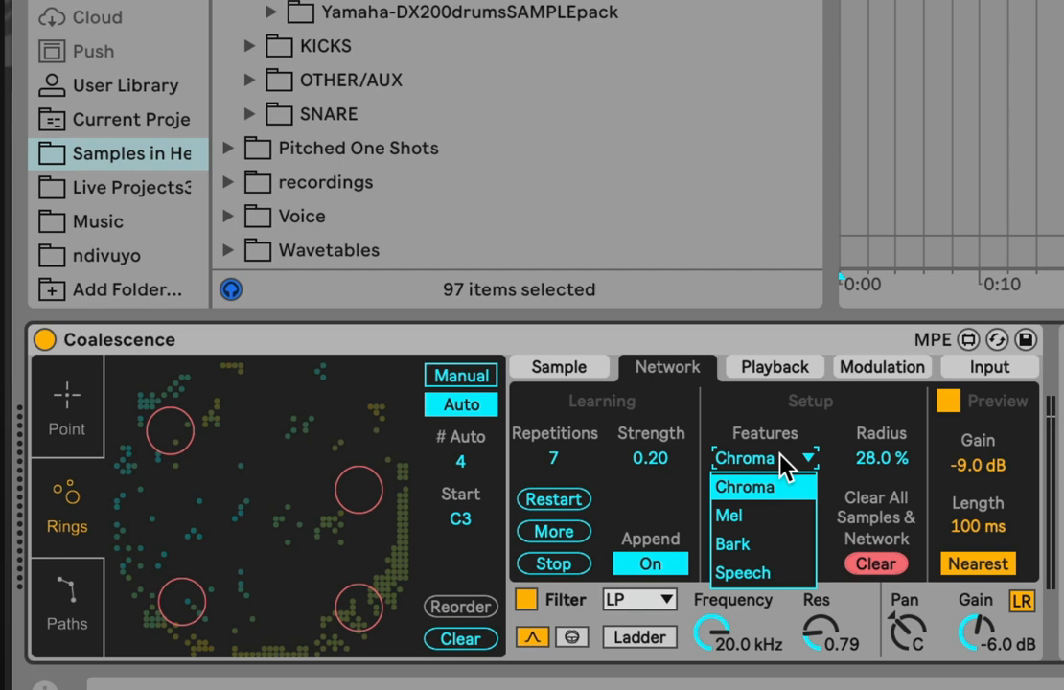
click(782, 519)
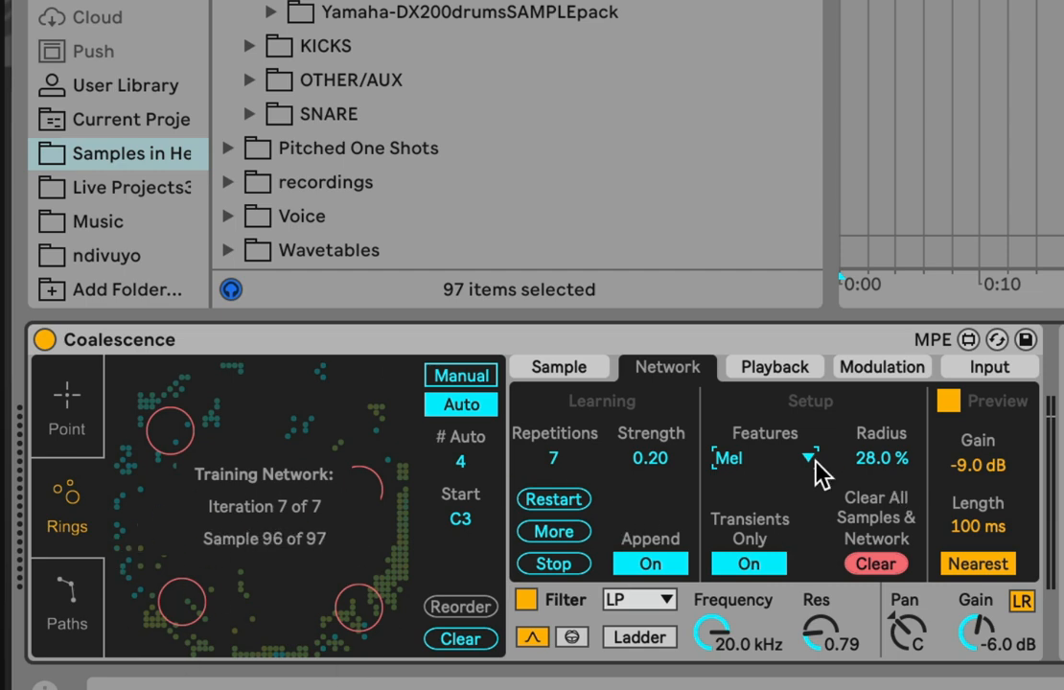
Step: Compare the sample and network views, and audition slices at several places across the retrained map
click(587, 369)
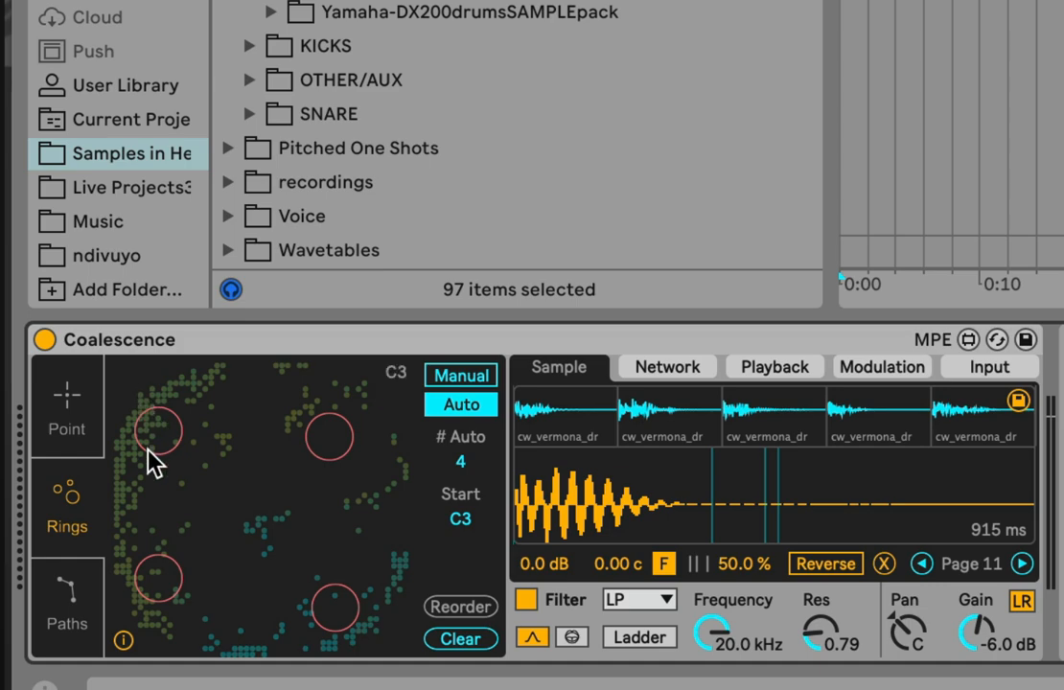
click(707, 366)
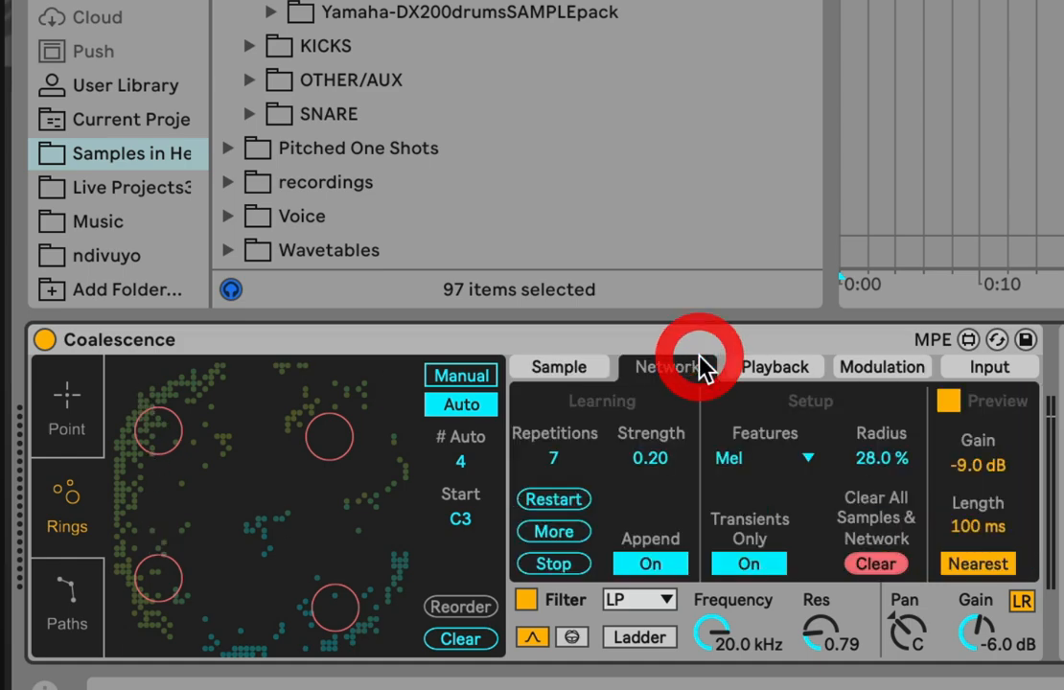
click(738, 367)
click(690, 365)
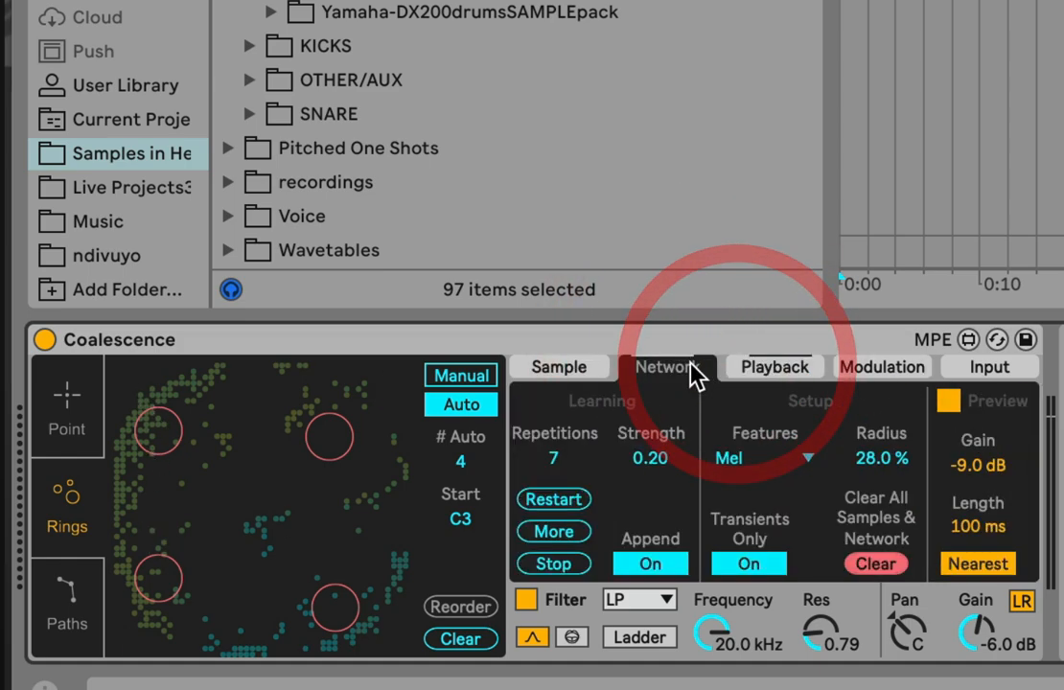
click(570, 365)
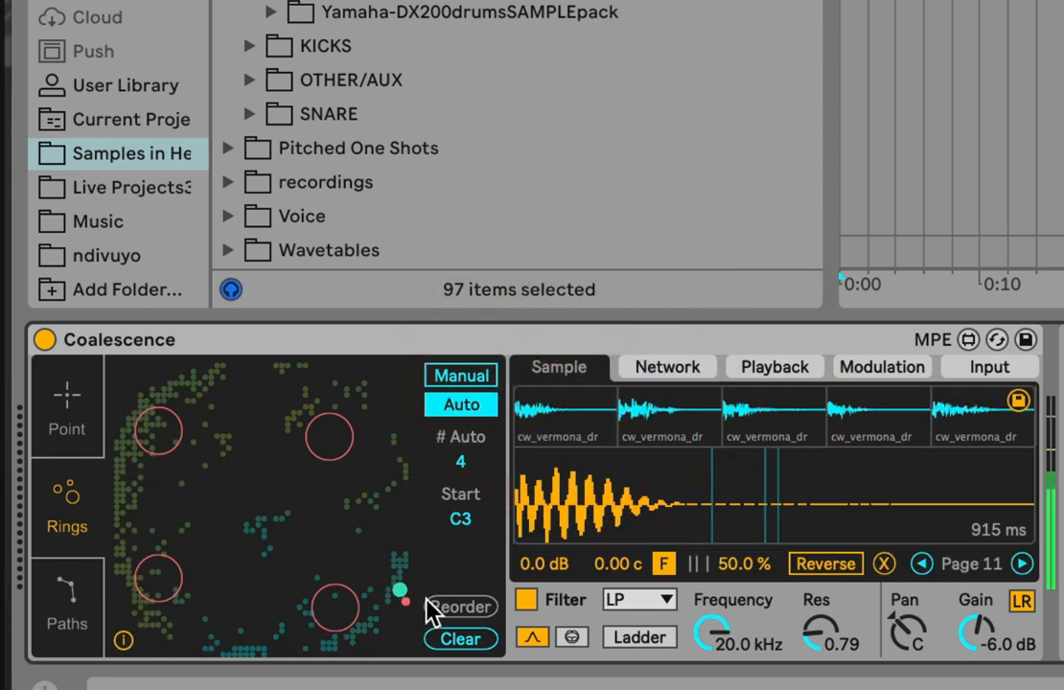
click(146, 379)
click(125, 549)
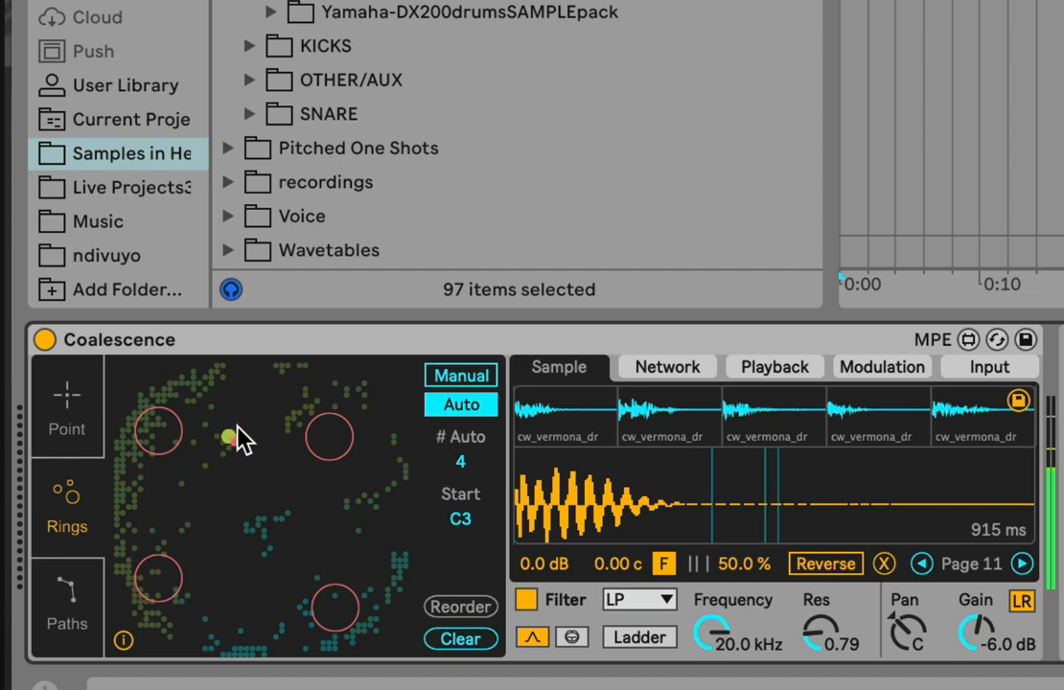
click(343, 522)
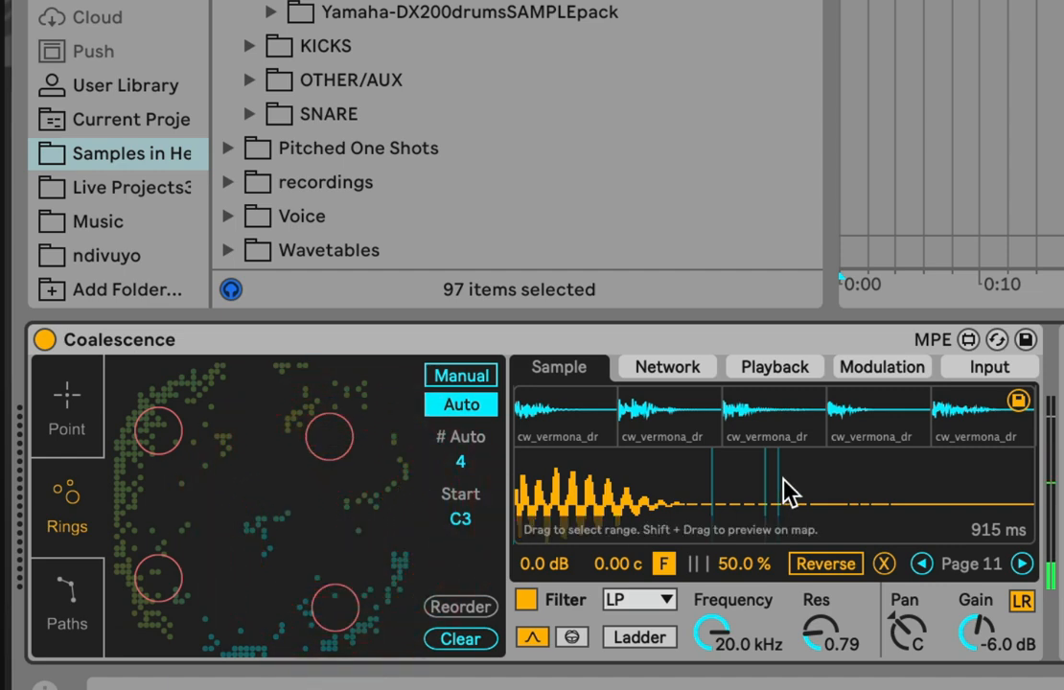
Step: Turn off Transients Only, reduce the training repetitions to 1 and audition the denser map
click(672, 368)
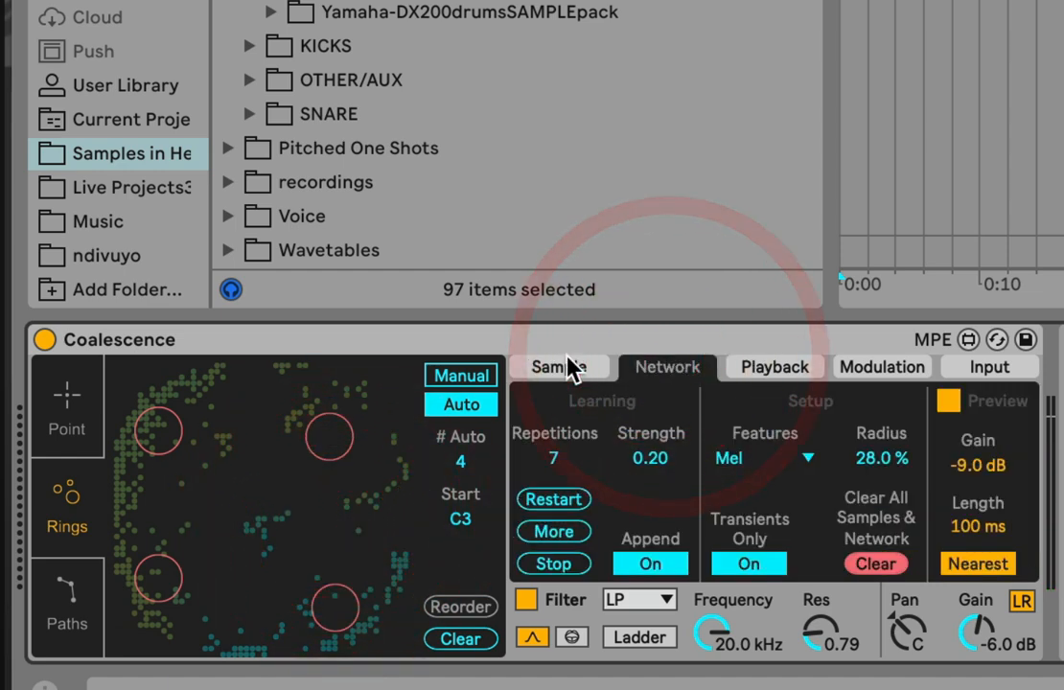
click(747, 565)
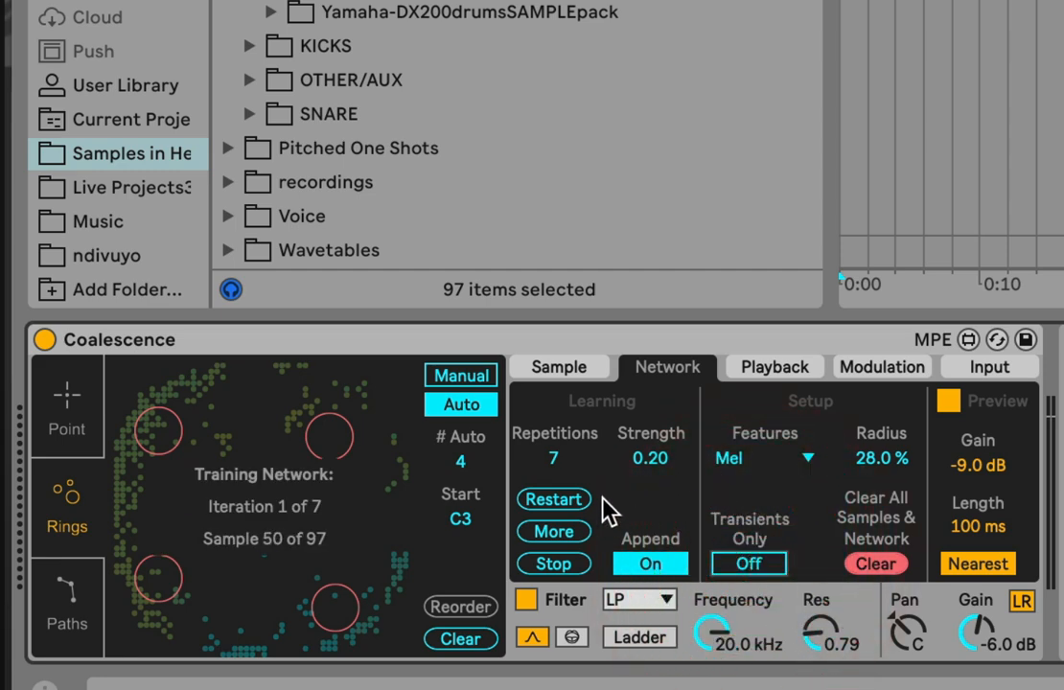
drag(562, 454, 563, 487)
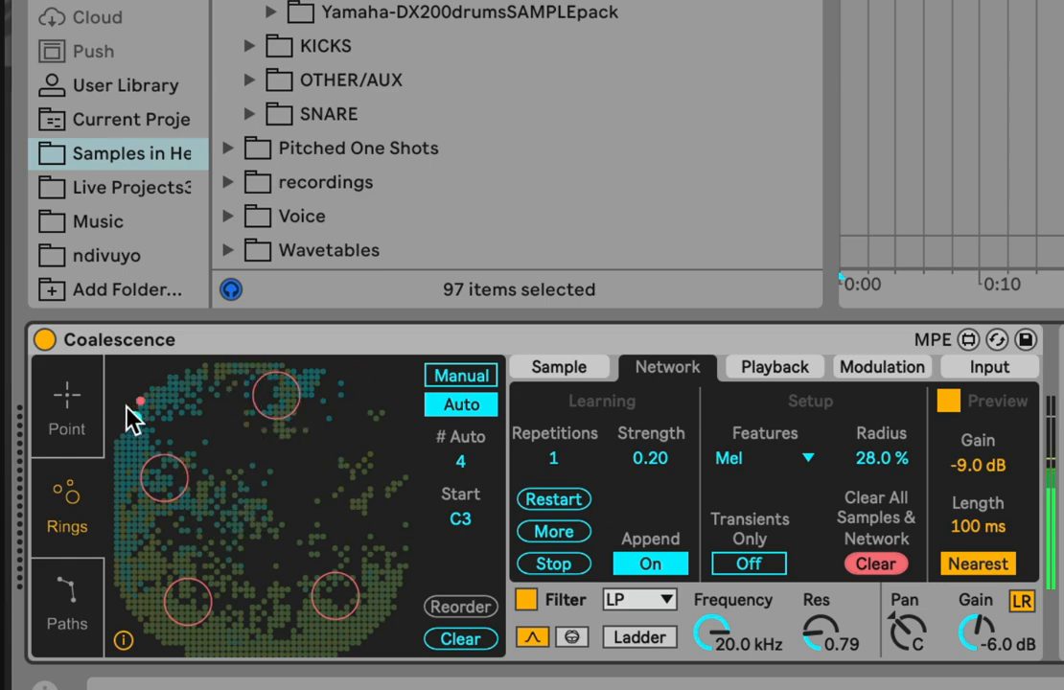
click(169, 592)
Step: Set the training repetitions to 7, turn Transients Only on again, retrain the network and return to the sample view
click(580, 451)
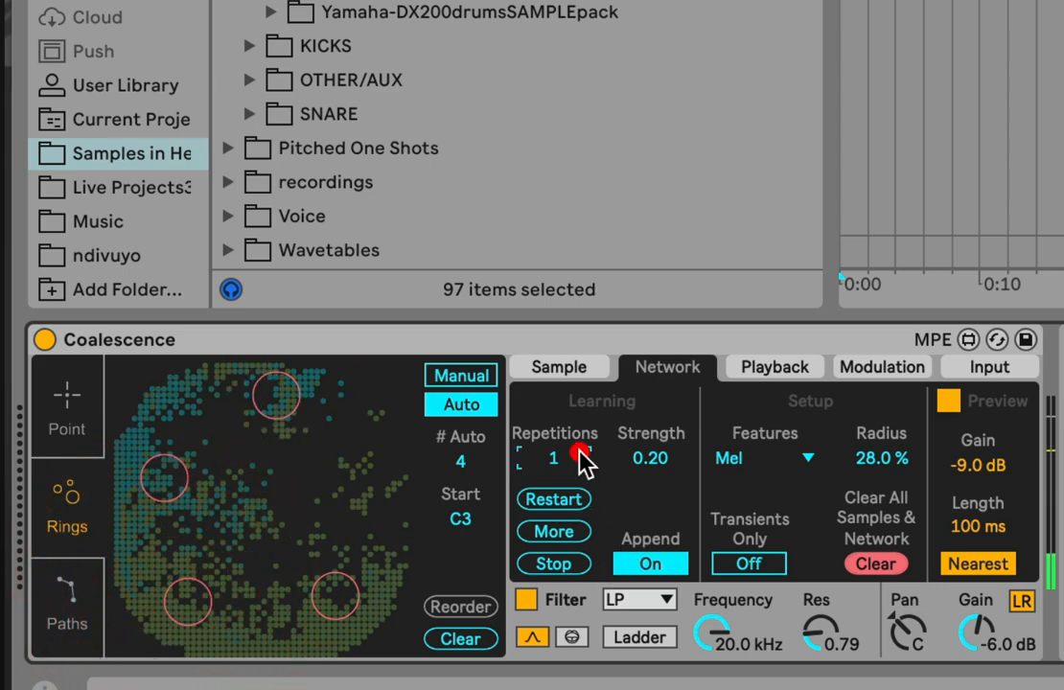
drag(579, 458, 581, 403)
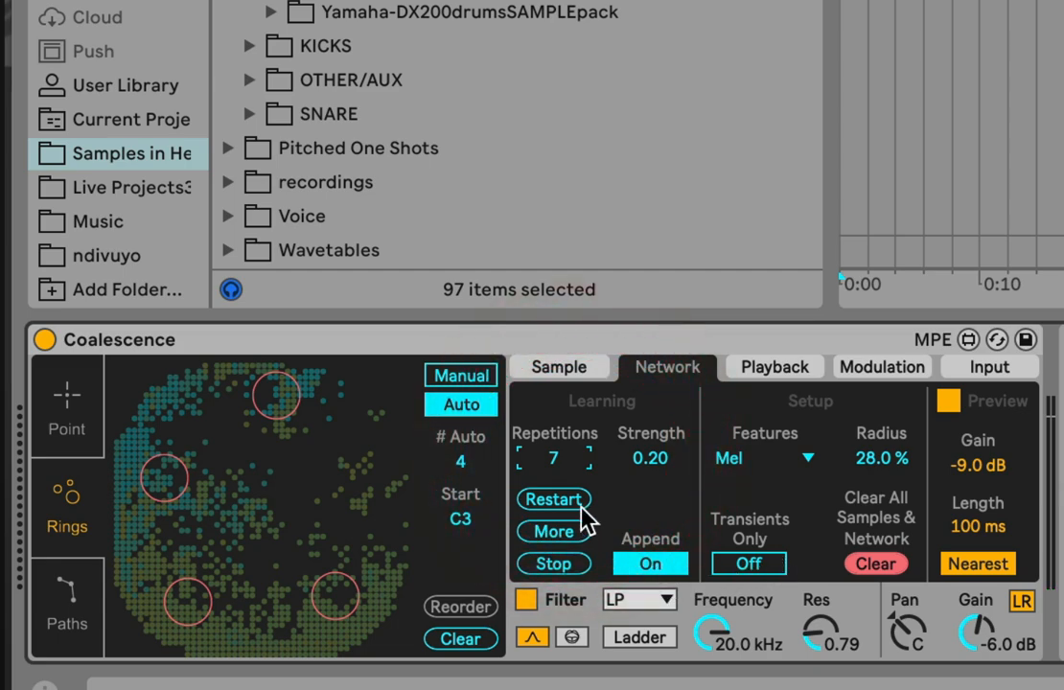
click(653, 564)
click(653, 563)
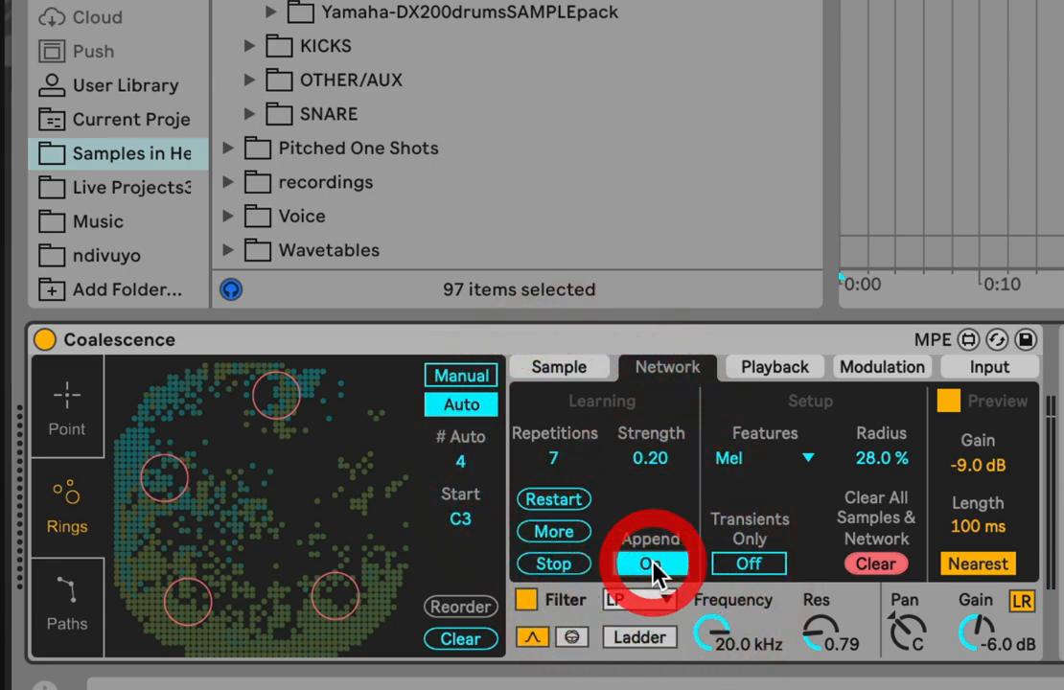
click(748, 563)
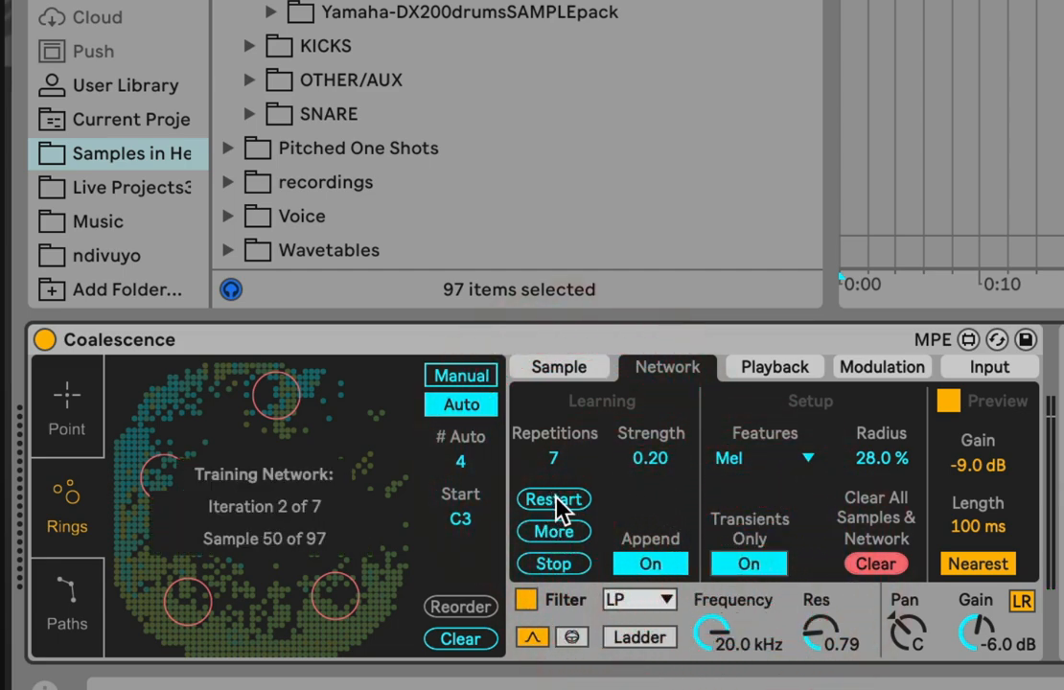
click(556, 500)
click(583, 372)
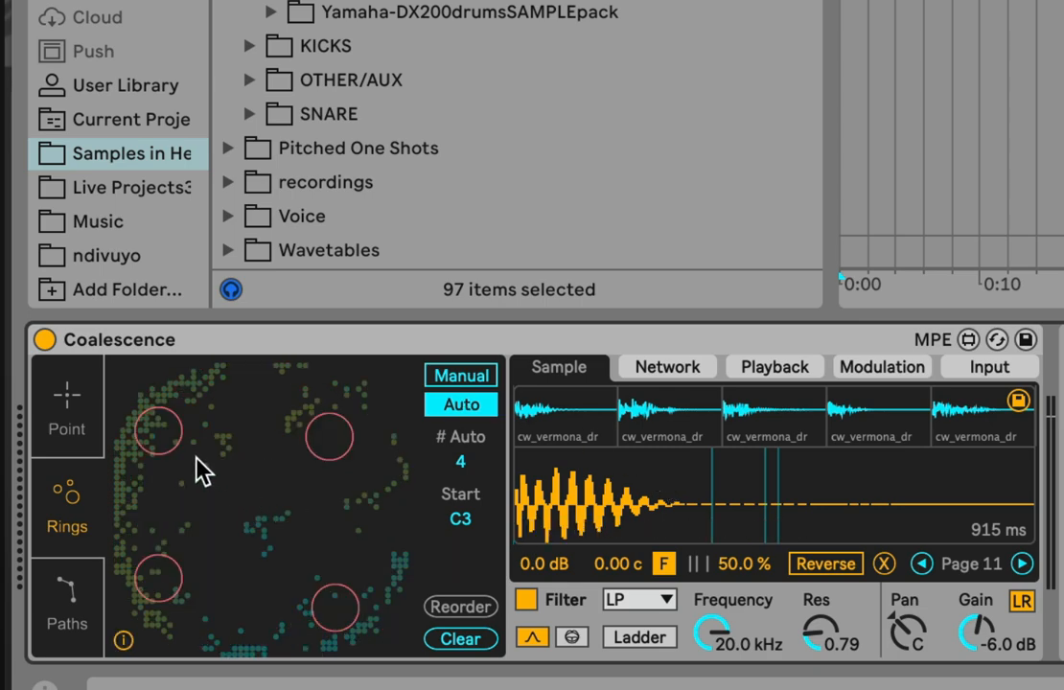
Step: Set the number of automatic rings to 8
drag(472, 467, 471, 463)
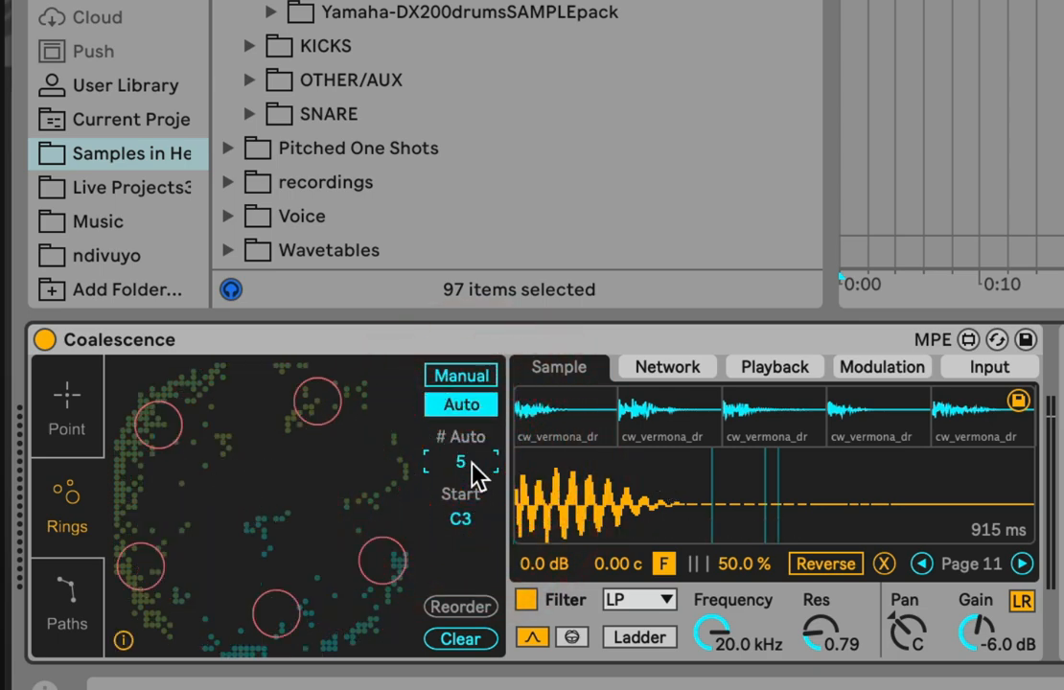
key(Up)
key(Up)
key(Up)
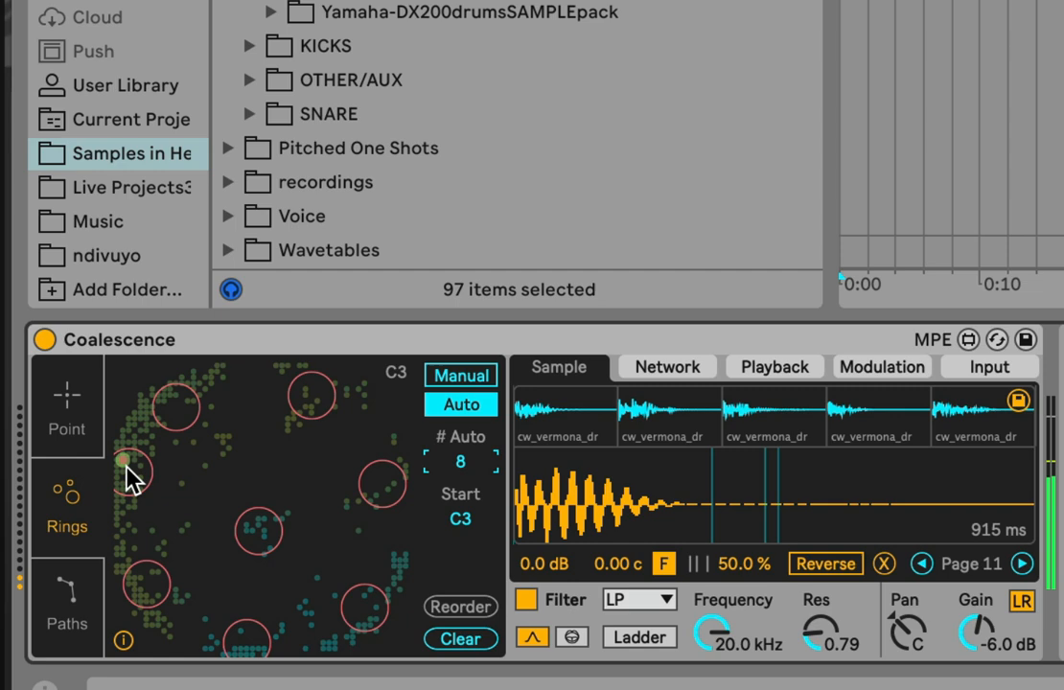
Step: Move the C3 ring to the isolated point just below the map's upper-left ring and shrink it tightly around that point
drag(126, 465, 141, 505)
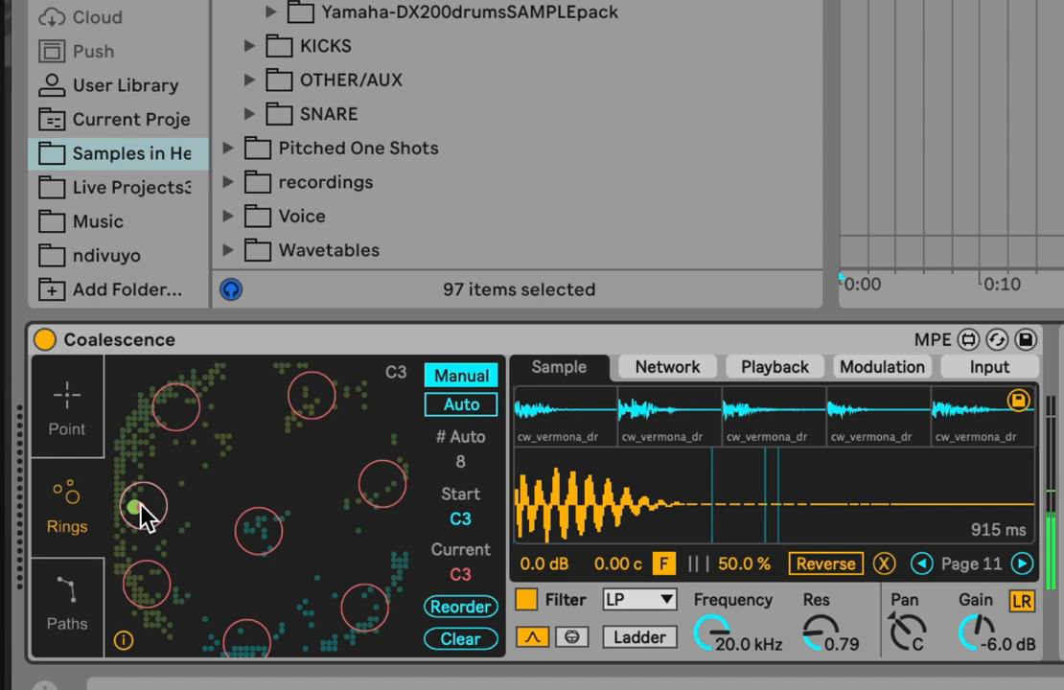
click(141, 506)
drag(141, 508, 117, 480)
drag(115, 421, 176, 443)
click(174, 440)
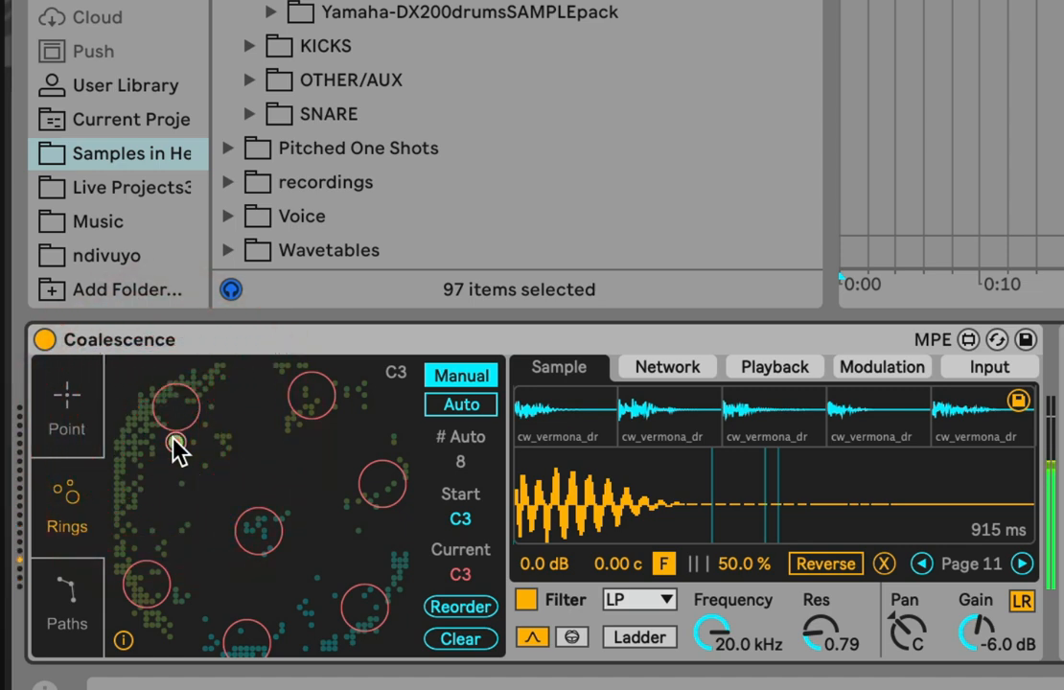
click(174, 444)
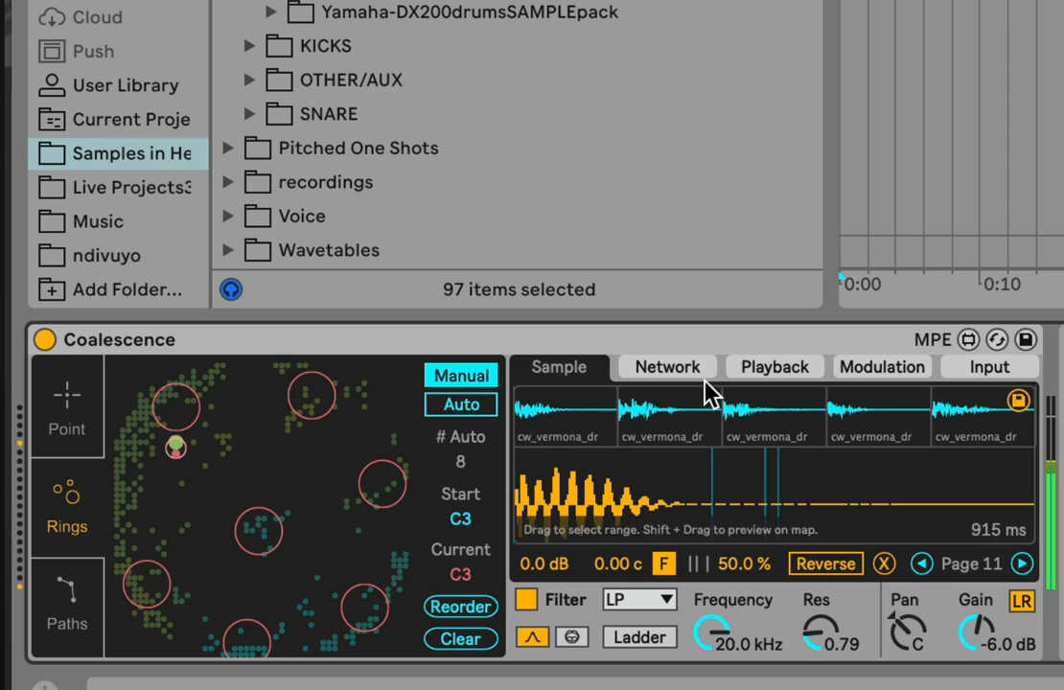
Step: Turn off playback looping and the note-based slice size, and reset Transpose to 0 st
click(772, 365)
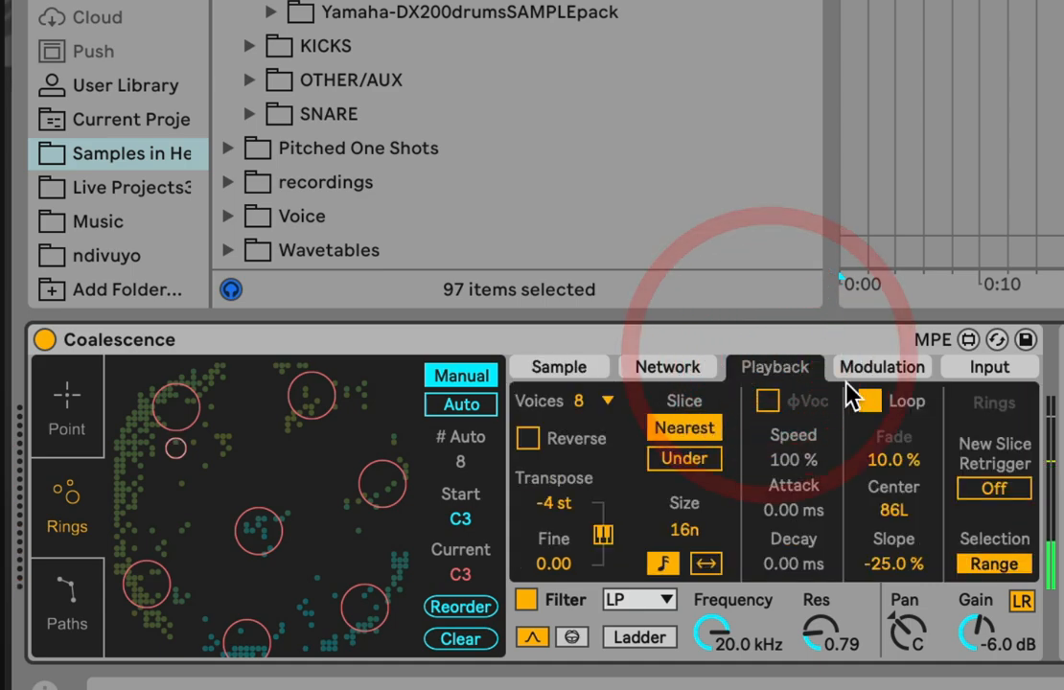
click(871, 404)
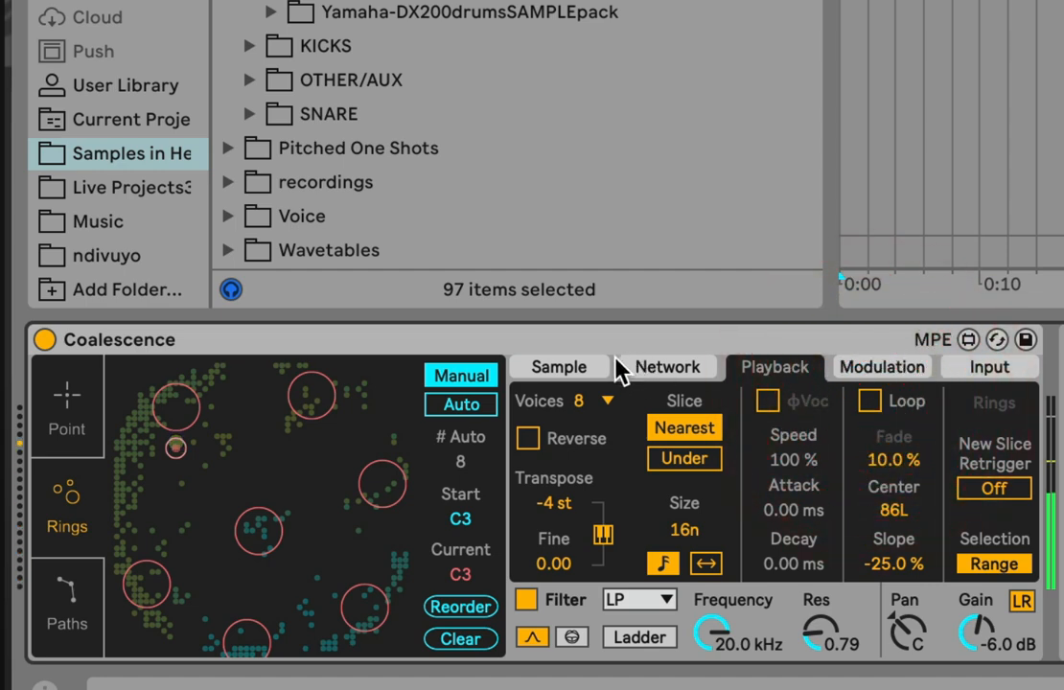
click(709, 566)
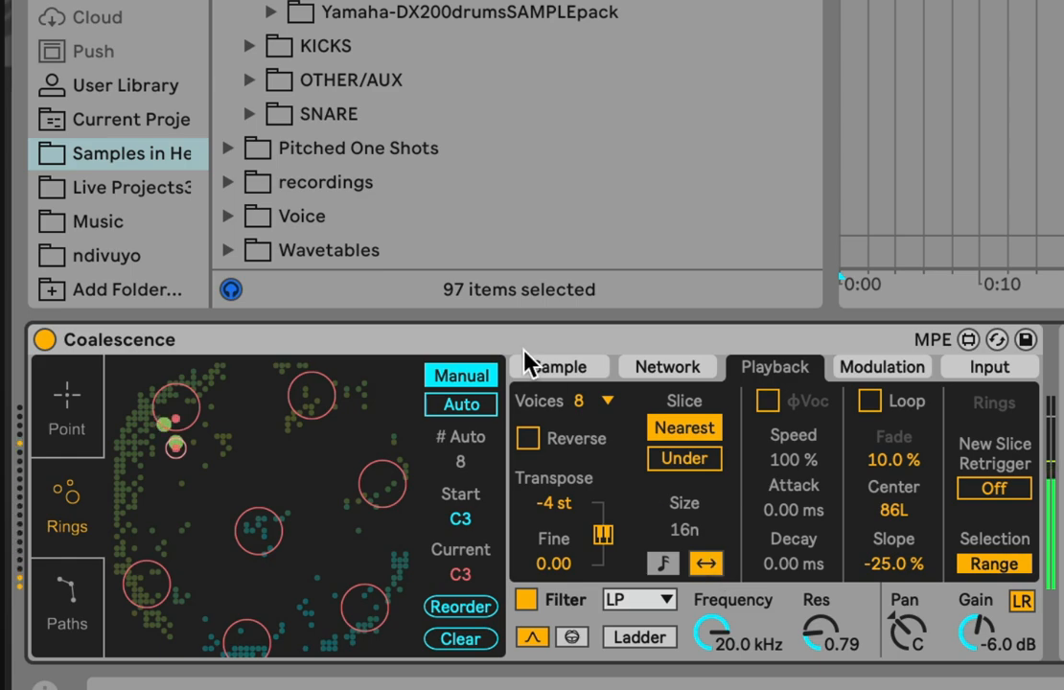
double_click(556, 504)
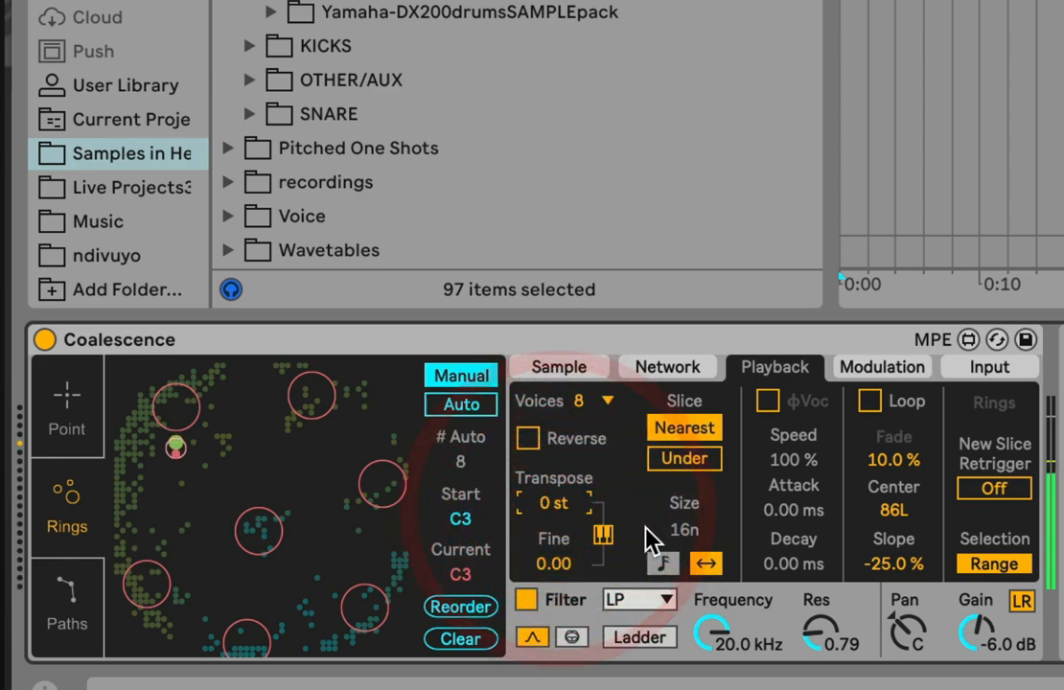
Step: Switch the slice size back to note values and set it to 12n
click(663, 564)
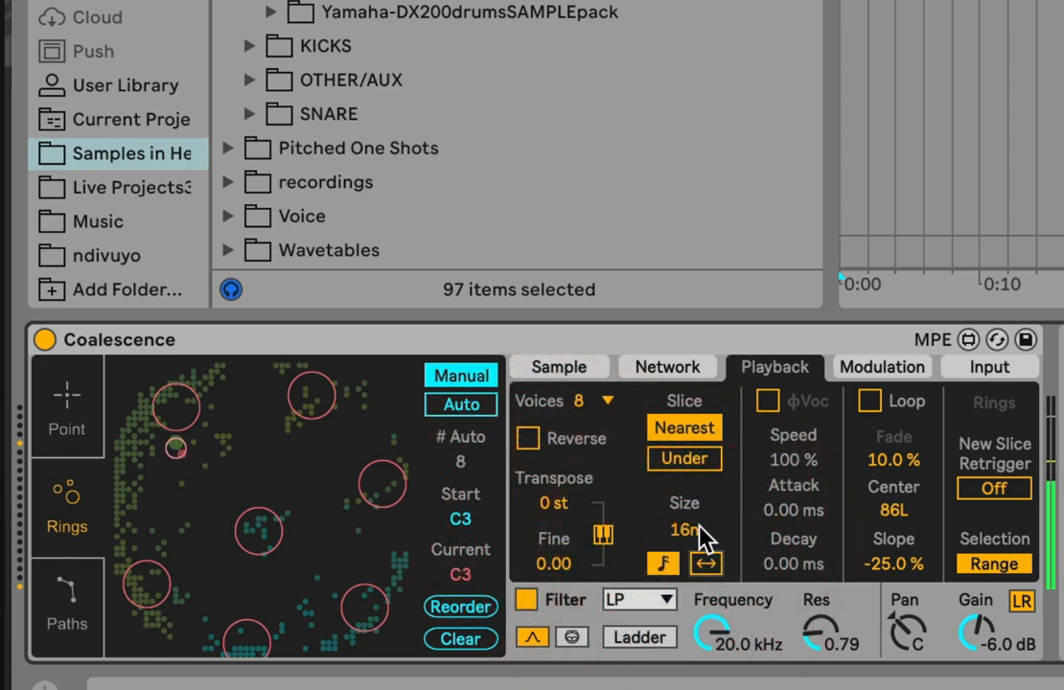
click(699, 529)
drag(700, 525, 700, 531)
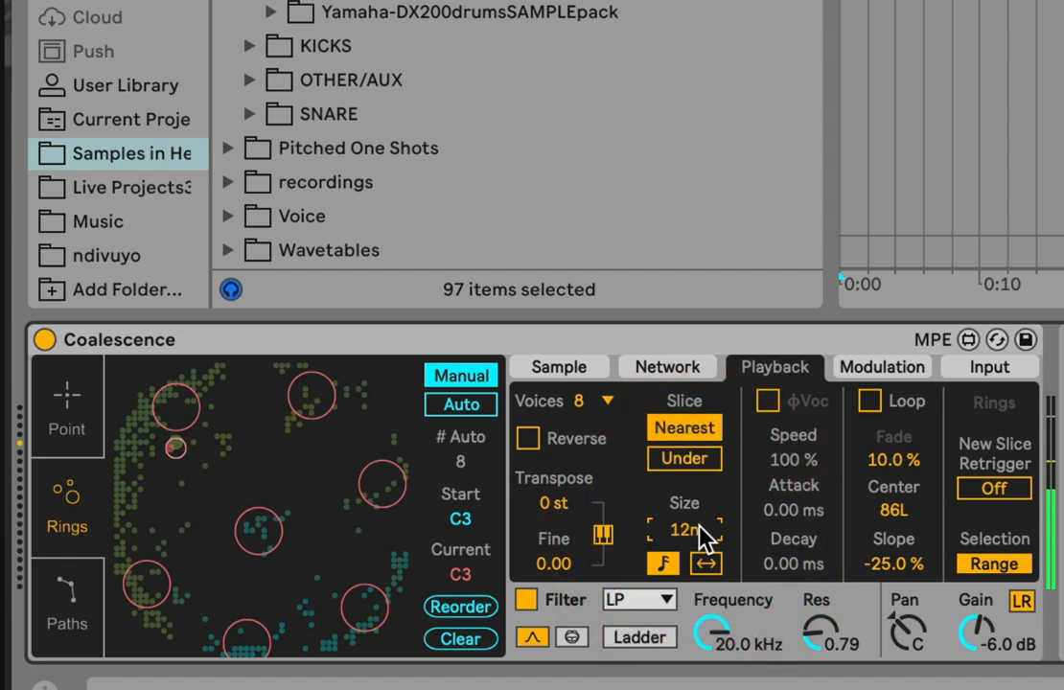
Step: Set the slice size to 8n and the loop Center to 92L, and bring the loaded samples' waveforms back into view
key(Up)
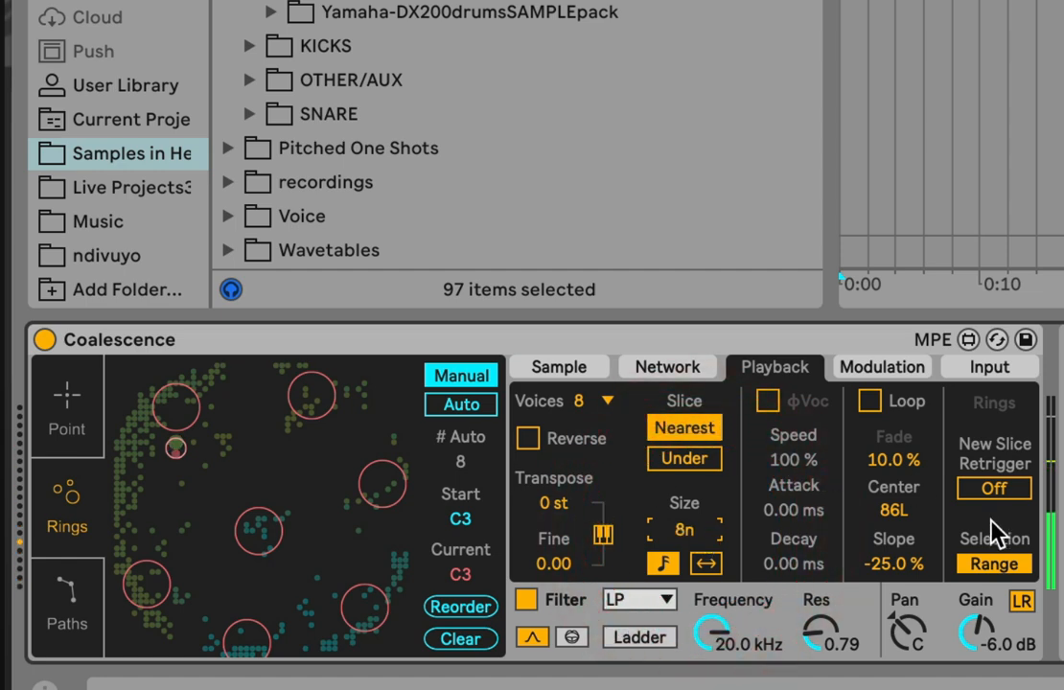
mouse_move(911, 500)
mouse_down()
mouse_move(910, 487)
mouse_move(910, 521)
mouse_up()
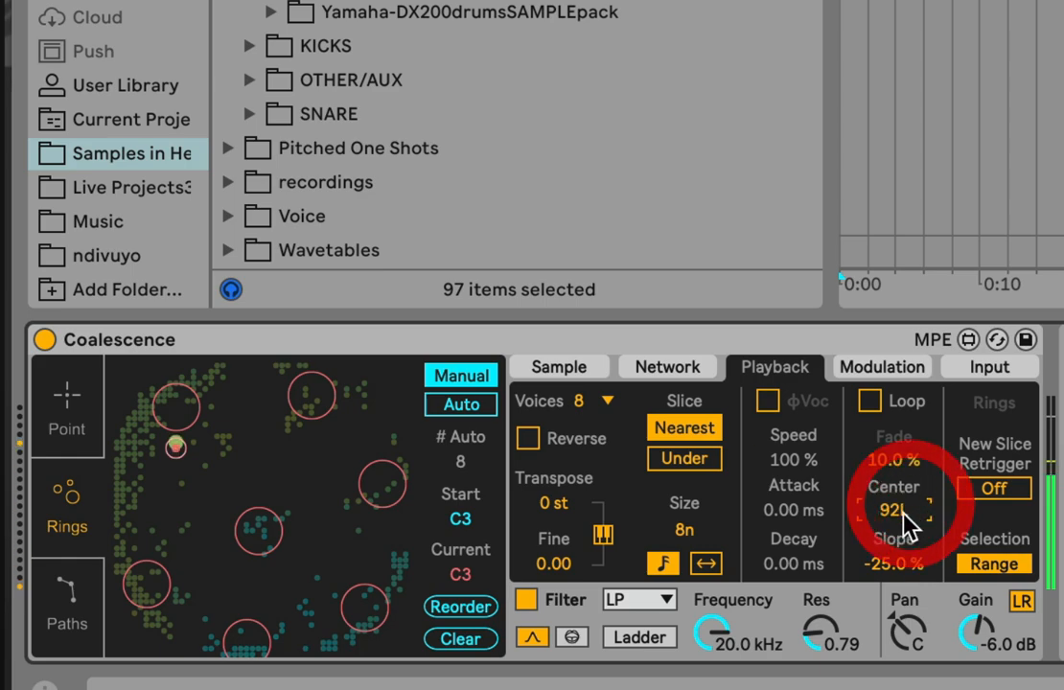
click(559, 367)
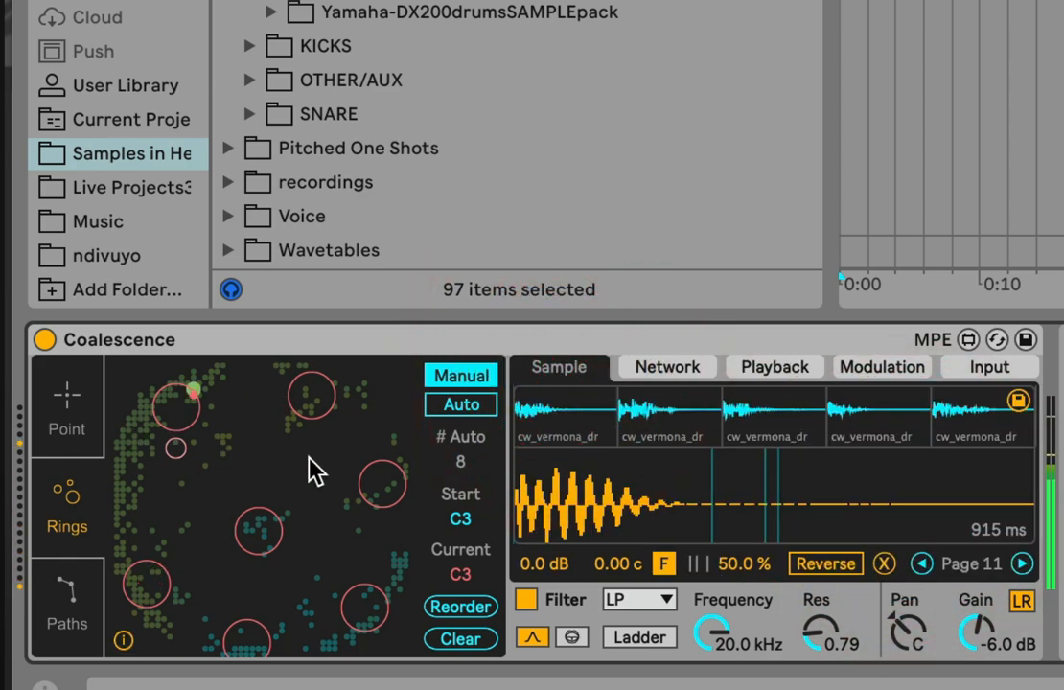
Step: Move the D3 ring from the map's upper left to the isolated point near the lower edge and shrink it around that point
drag(204, 403, 213, 561)
drag(214, 563, 306, 636)
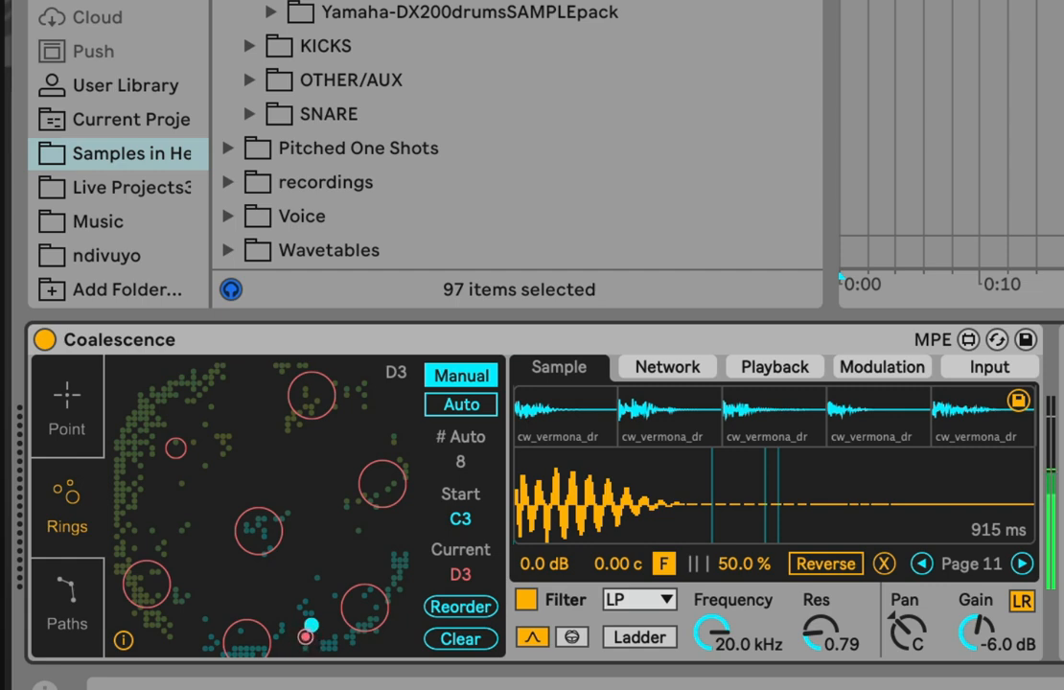
click(312, 625)
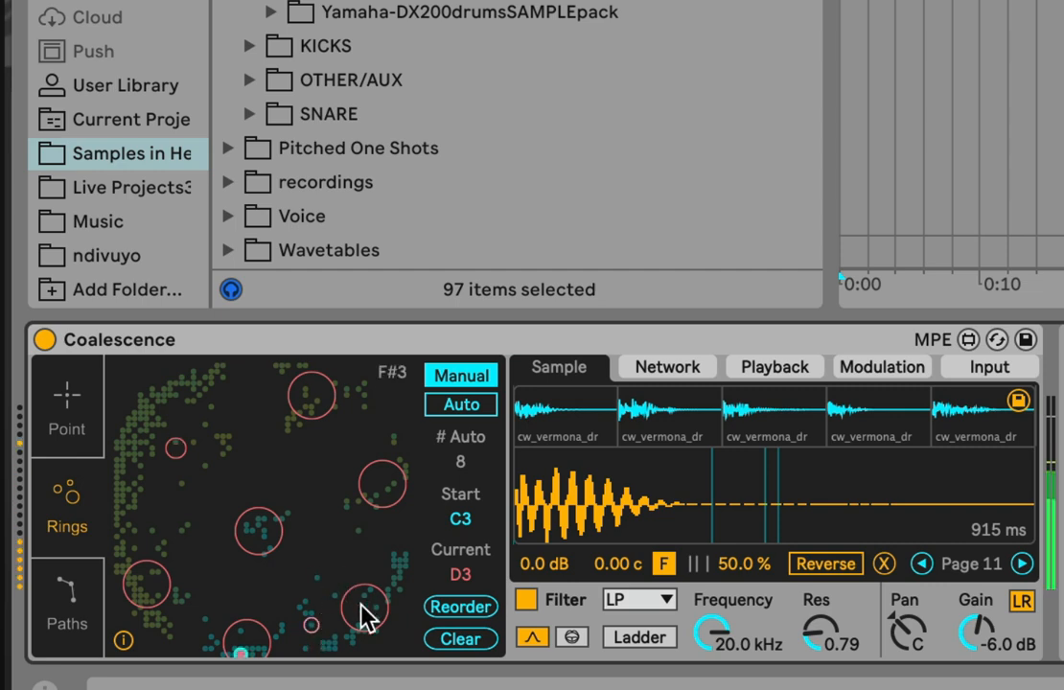
Step: Move the F#3 ring to the map's lower left and the D#3 ring to the bottom edge beside the small D3 ring
click(251, 635)
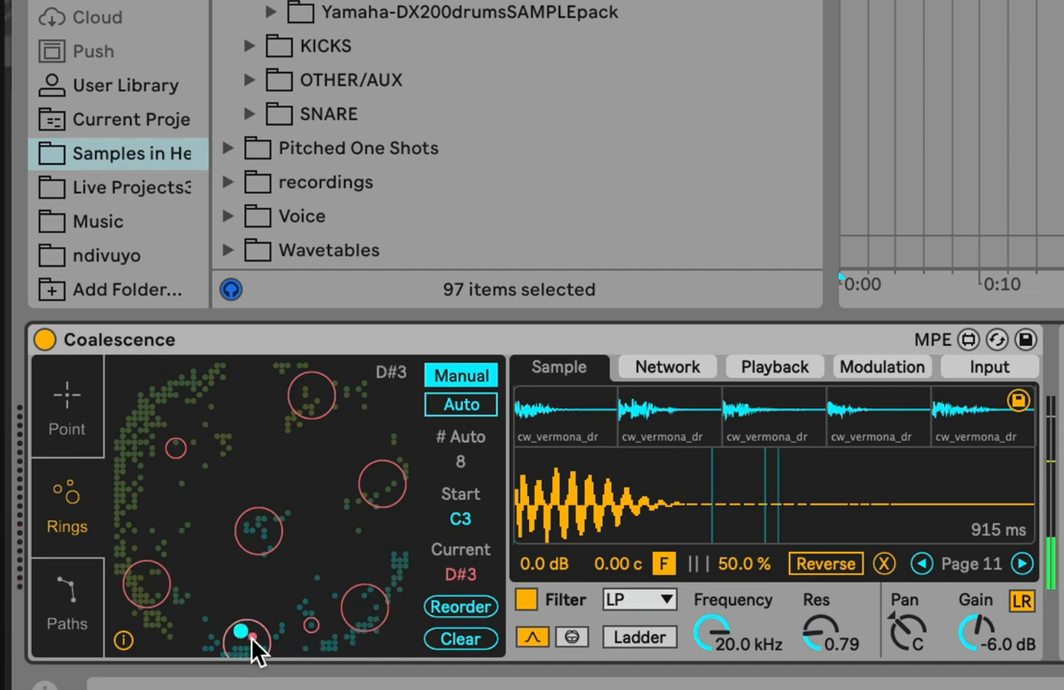
drag(252, 636, 333, 569)
drag(368, 606, 212, 605)
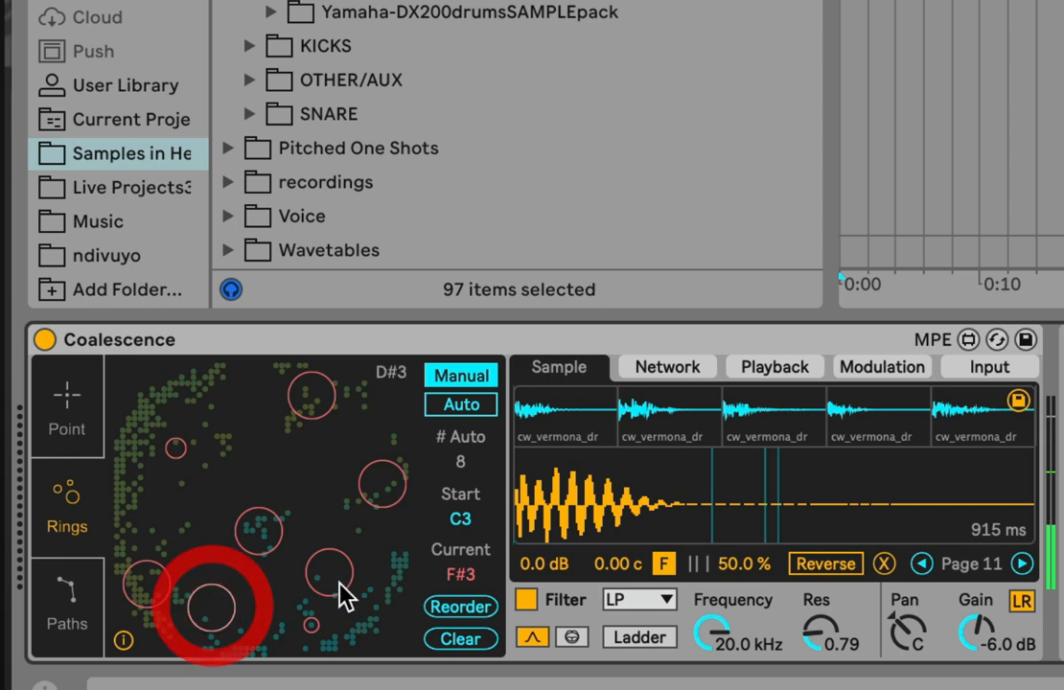
drag(340, 584, 336, 637)
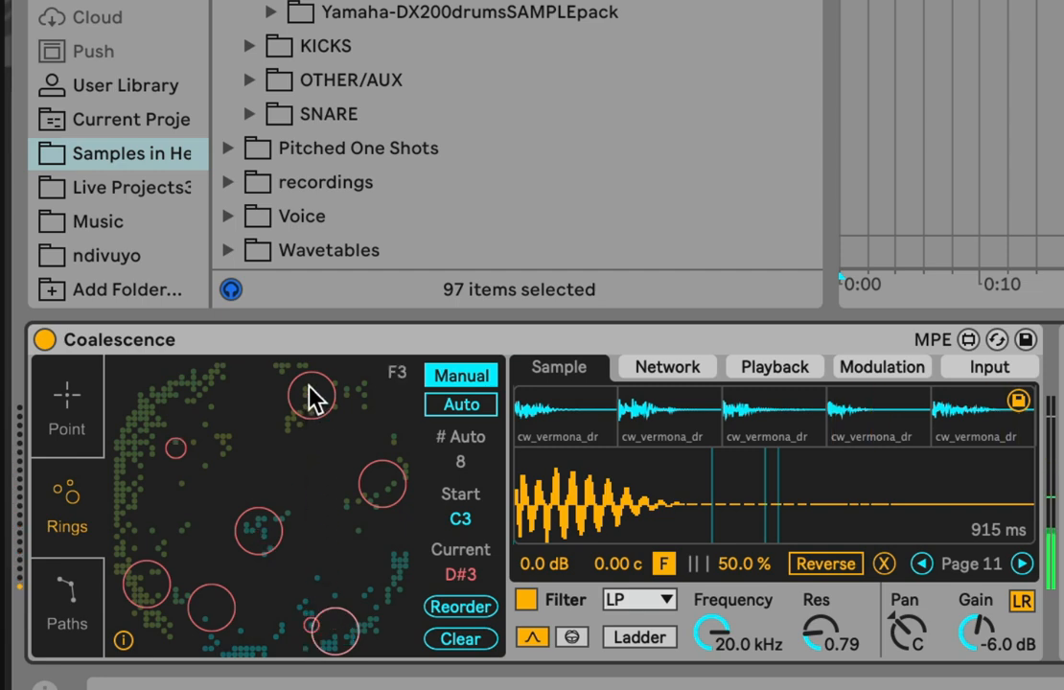
Step: Shrink the central E3 ring tightly and move the C#3 ring from the lower left to the lower-right cluster of the map
click(261, 641)
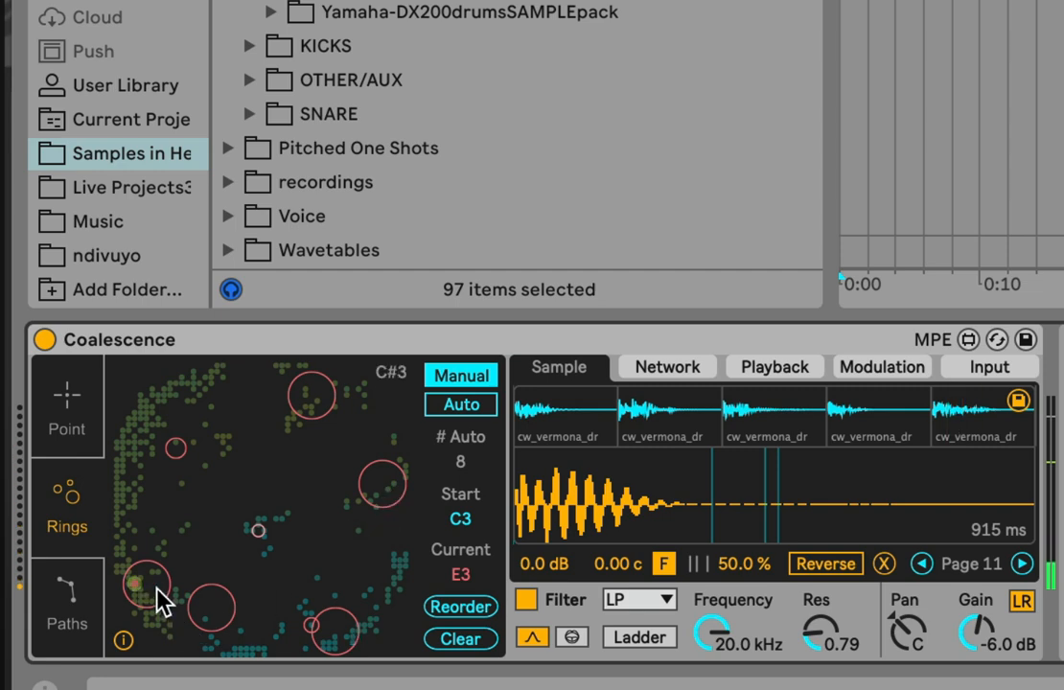
drag(157, 588, 399, 562)
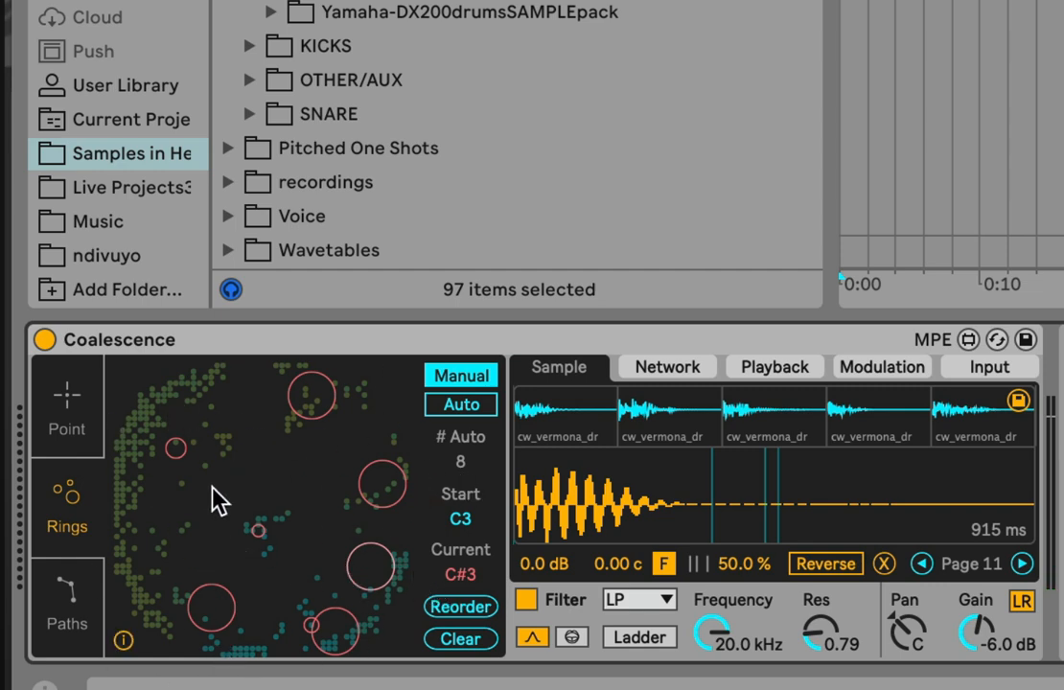
Step: Regenerate the automatic rings at an enlarged size and return to manual placement
click(460, 407)
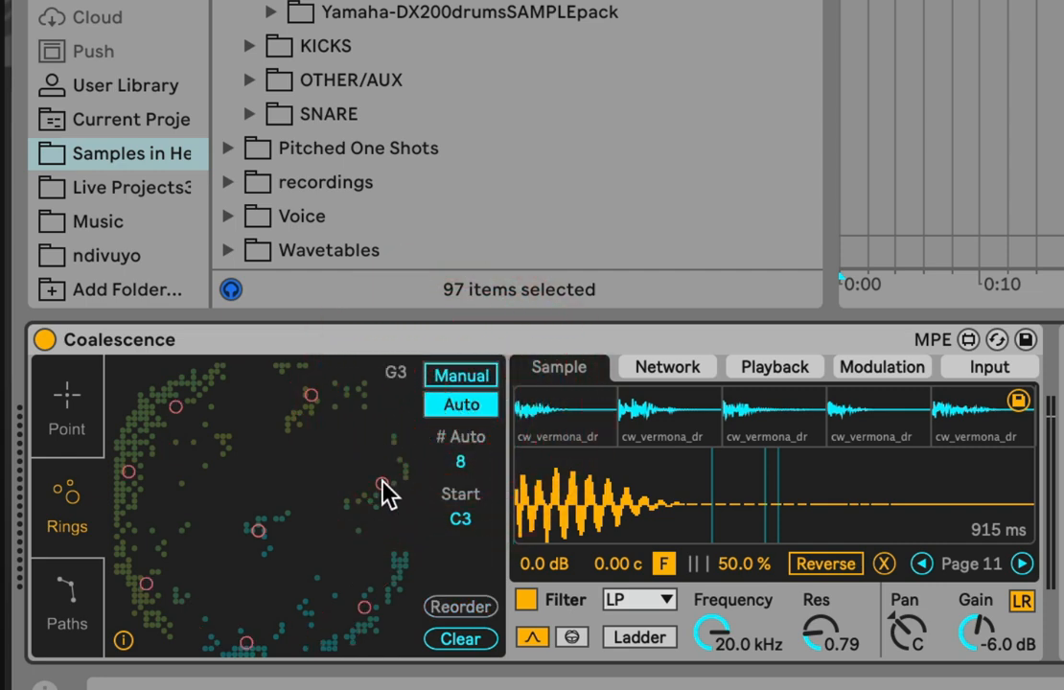
click(380, 422)
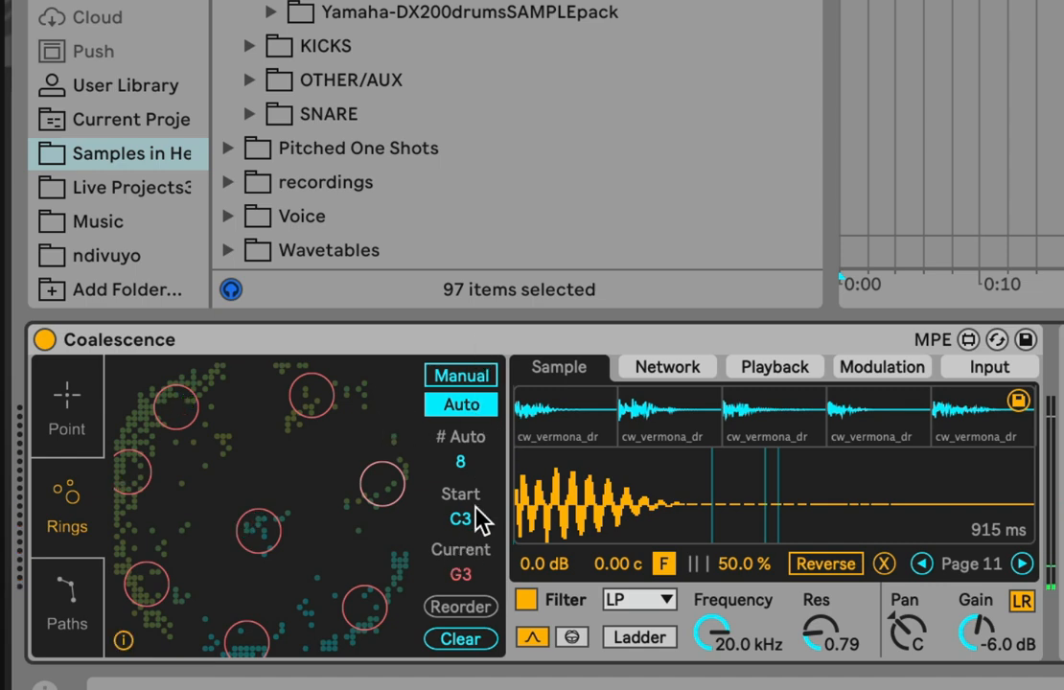
click(484, 375)
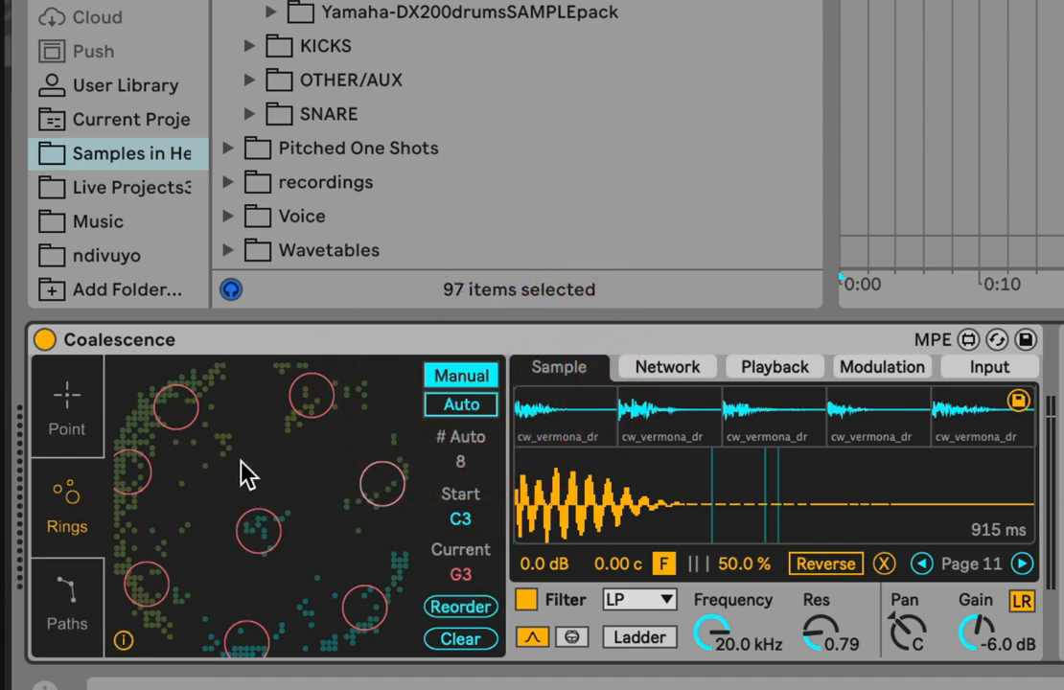
Step: Add several manual rings across the map, including G#3 around the isolated left point, A#3, and B3 near the centre
drag(247, 470, 182, 479)
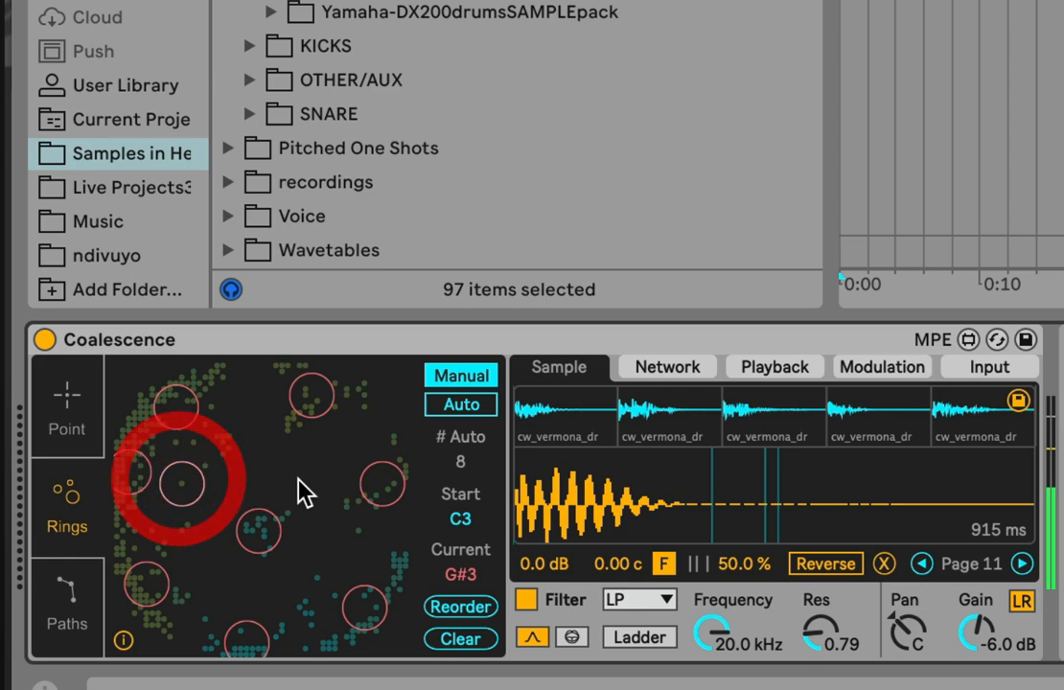
drag(297, 482, 368, 570)
click(333, 495)
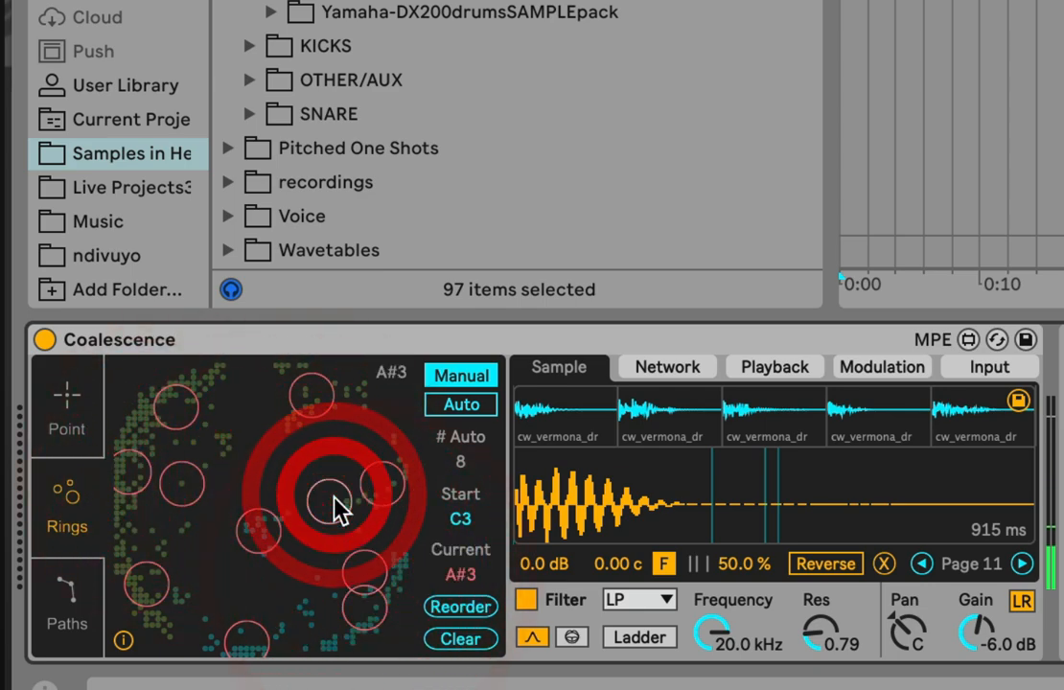
drag(288, 461, 287, 360)
click(294, 465)
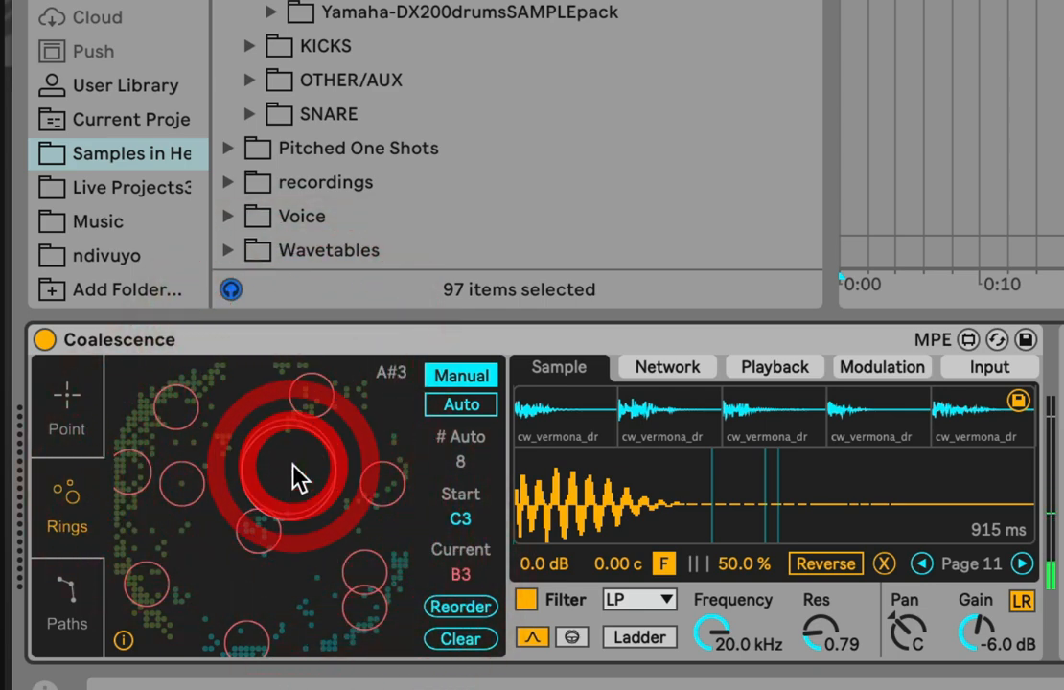
click(190, 503)
Step: Delete the manually added rings along with the E3, G3 and F#3 rings
click(266, 478)
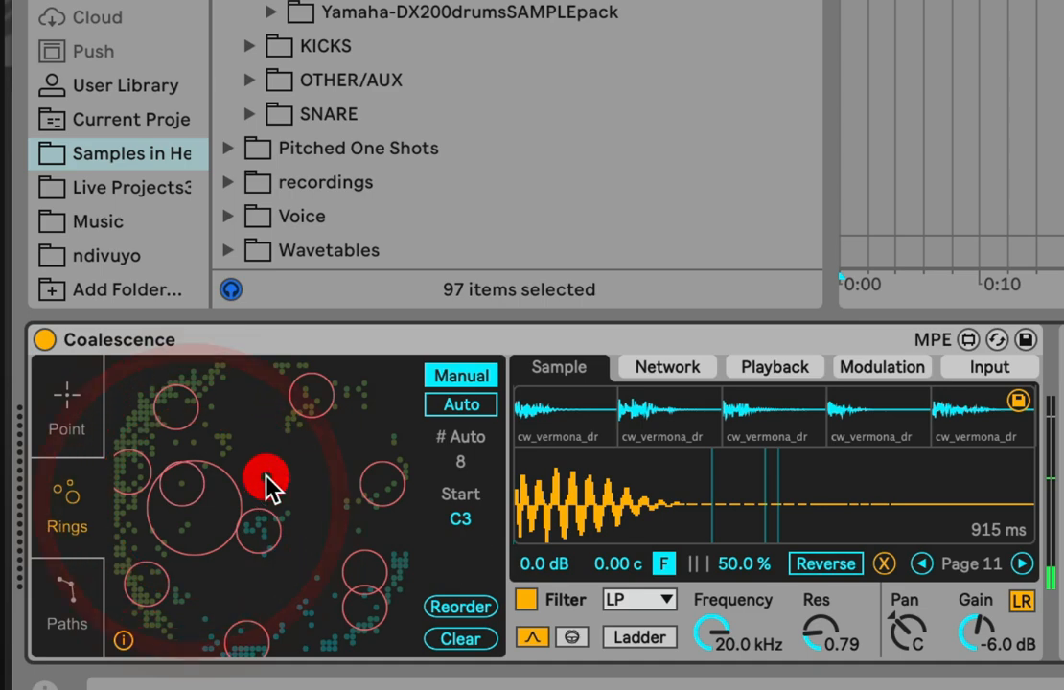
click(259, 521)
click(177, 519)
click(178, 519)
click(177, 493)
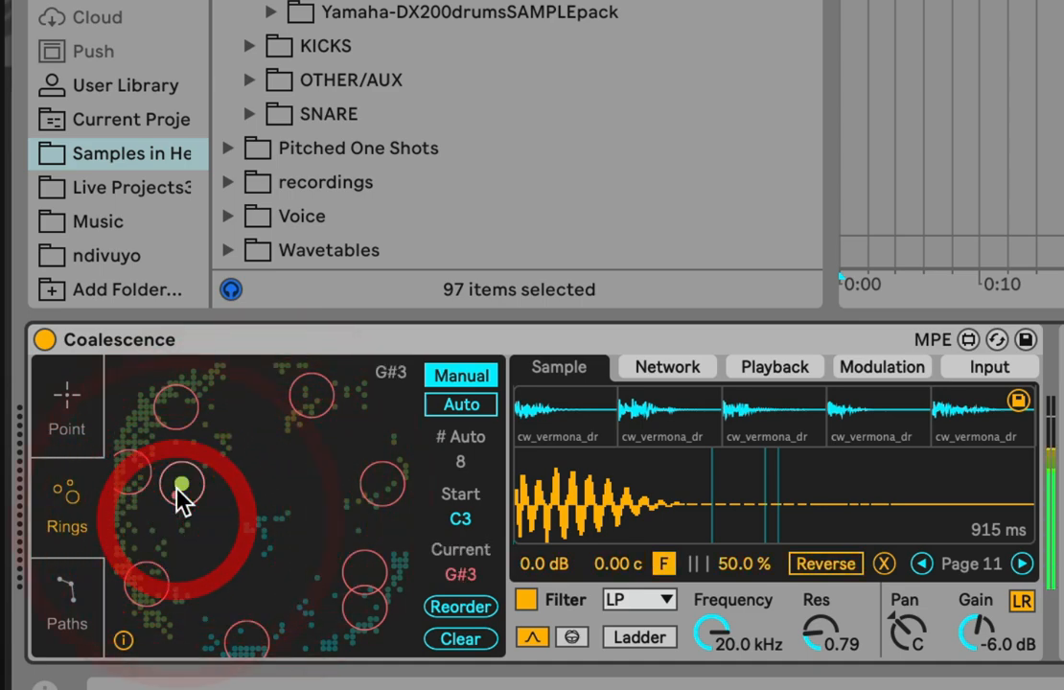
click(380, 471)
click(368, 562)
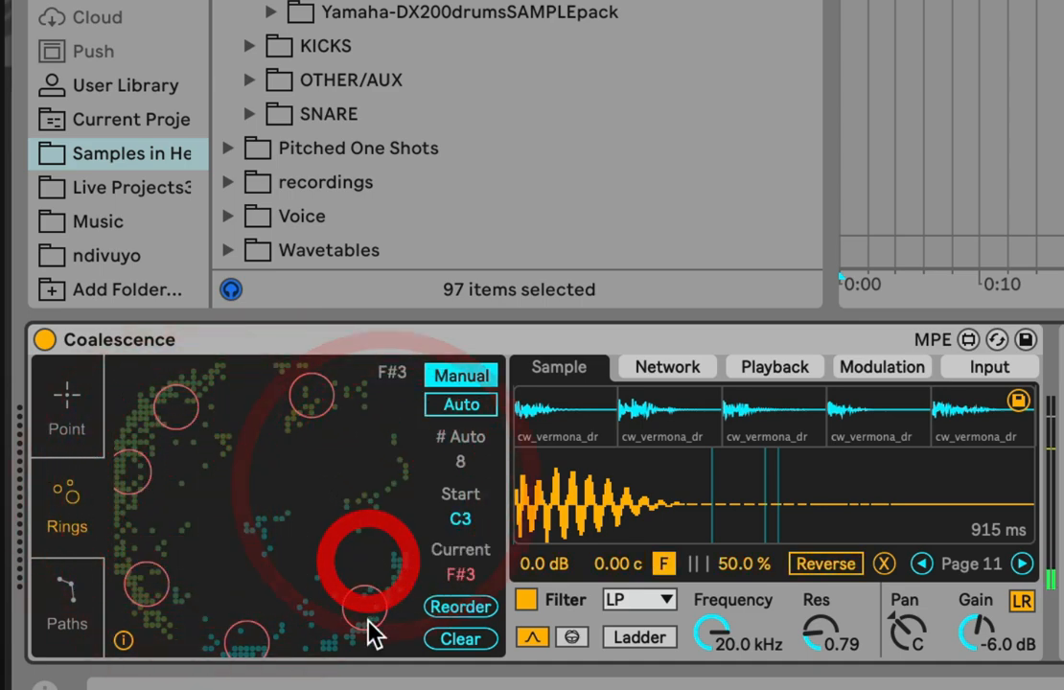
click(369, 623)
Step: Examine the built-in help on editing rings and paths, and close it
click(122, 639)
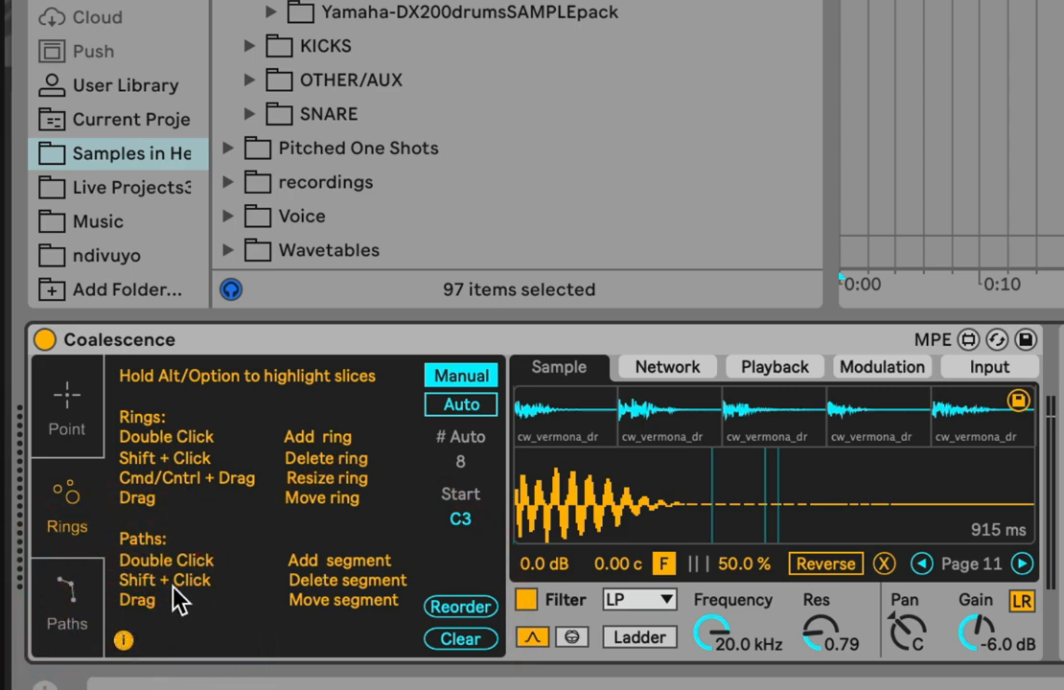
click(123, 640)
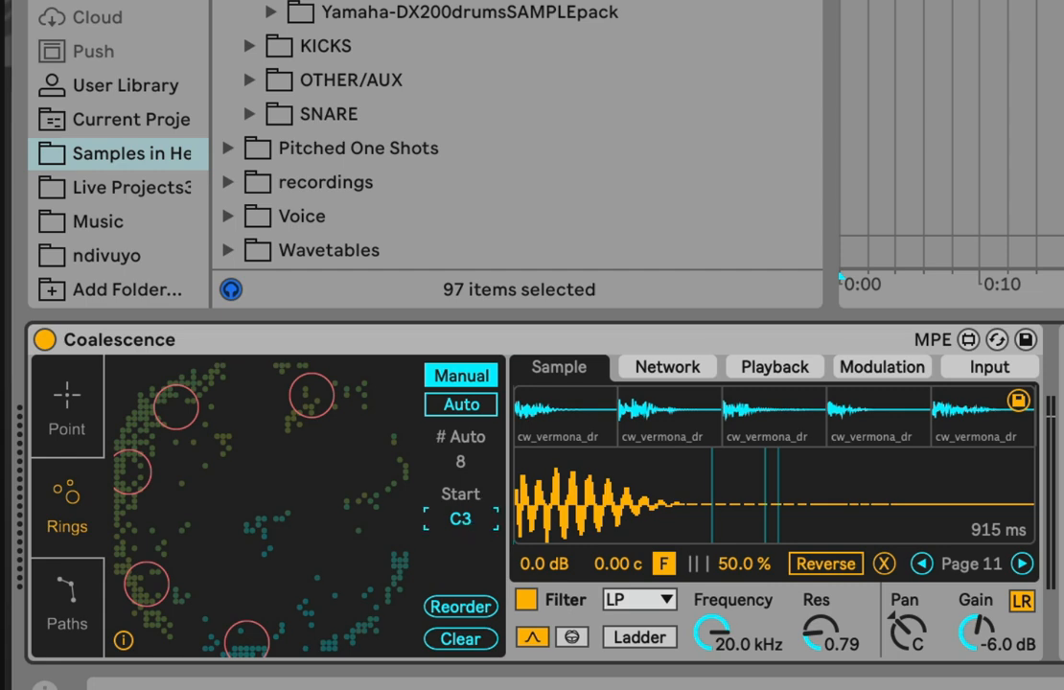
Step: Switch to automatic ring placement and set the rings' Start note to C4
click(469, 528)
click(464, 526)
mouse_move(126, 463)
click(461, 404)
click(458, 522)
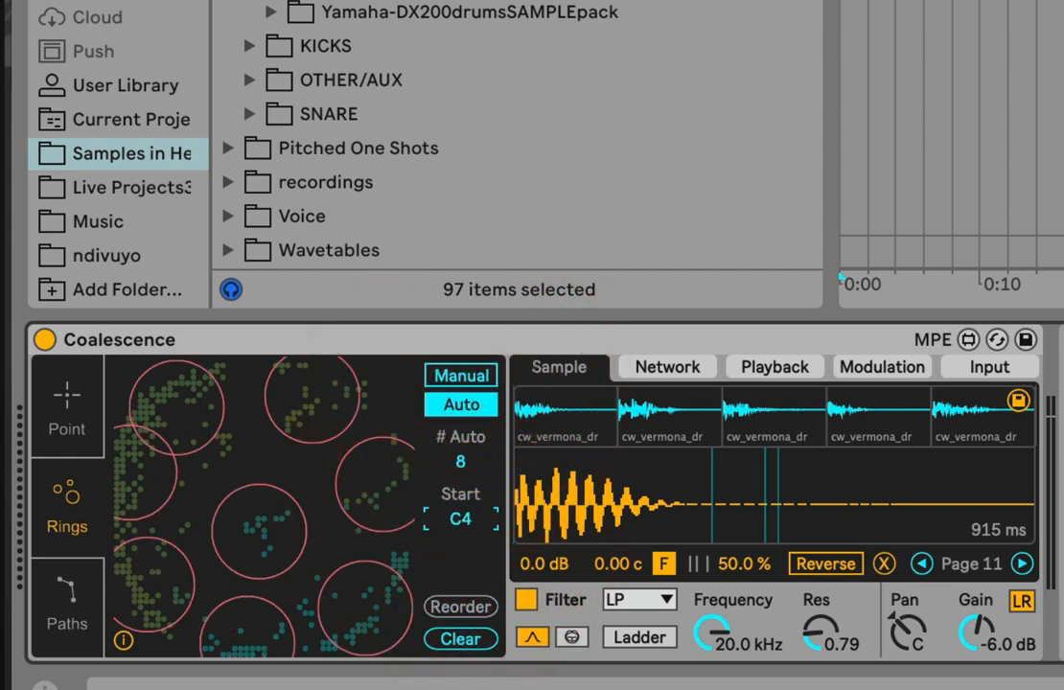
drag(492, 518, 493, 522)
click(492, 517)
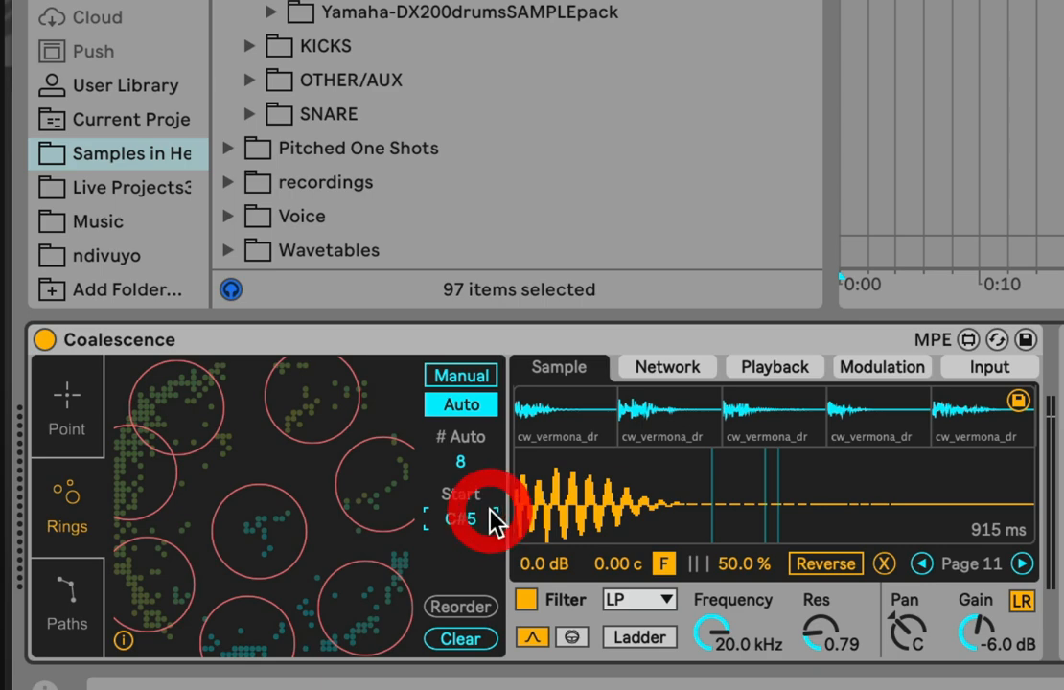
text(c)
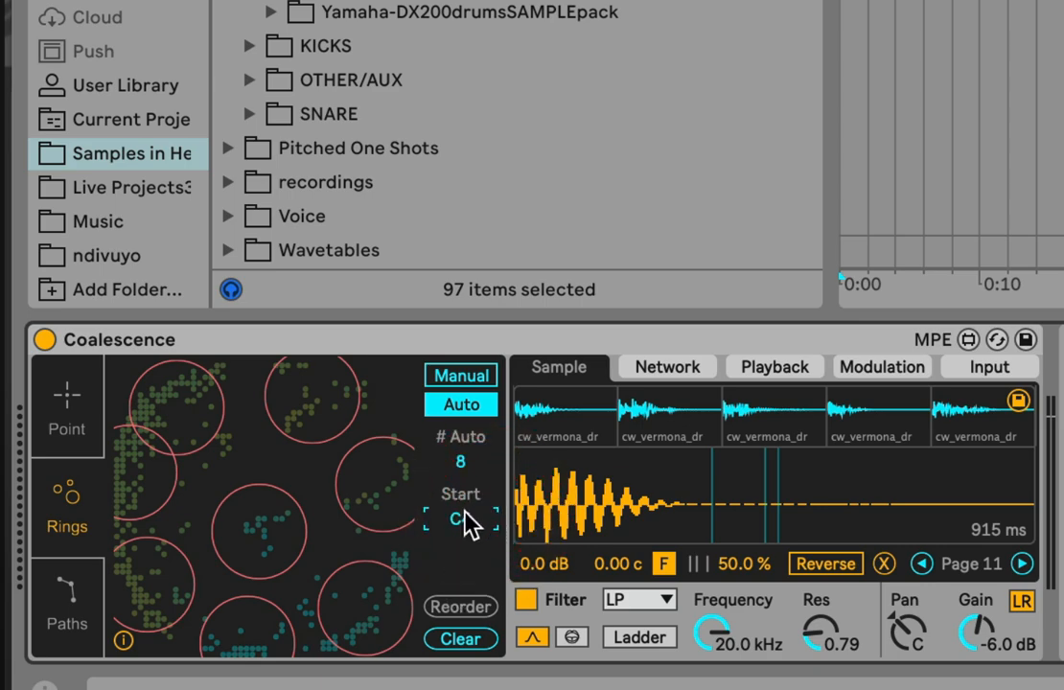
text(4)
key(Return)
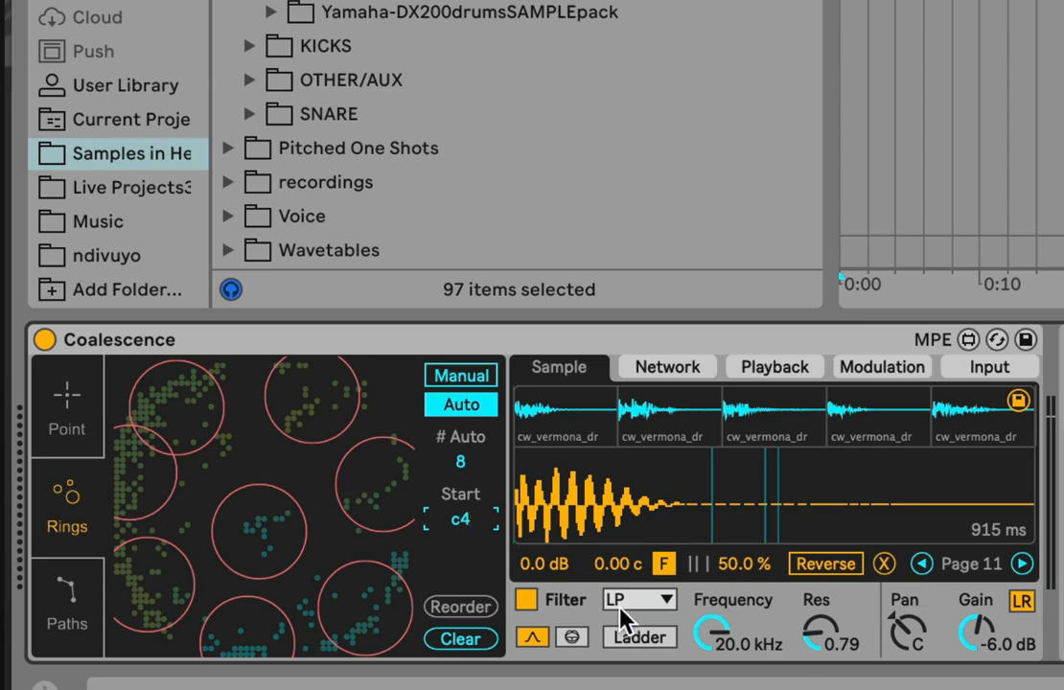
Step: Select rings around the map to check their assigned notes, and switch to manual placement
click(121, 491)
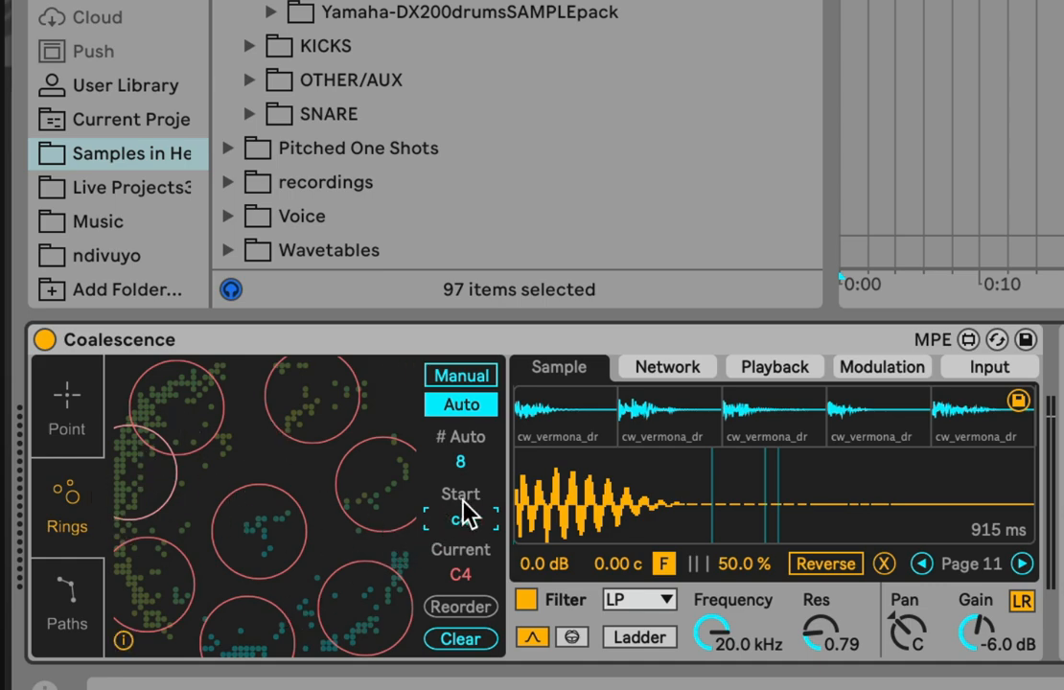
click(352, 498)
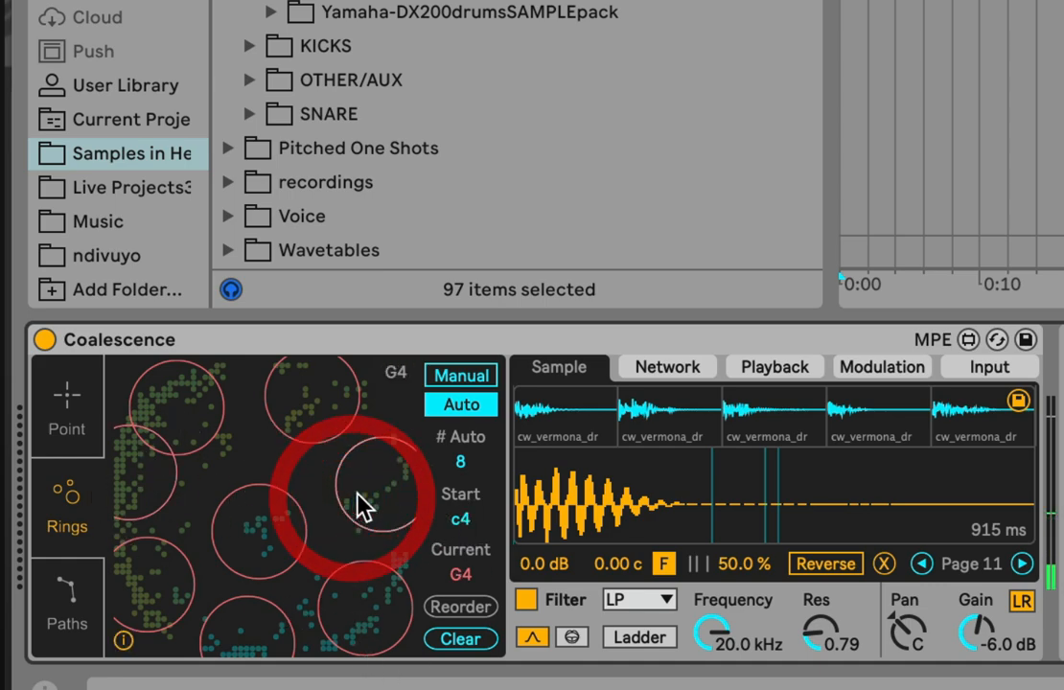
click(378, 480)
drag(452, 573, 452, 568)
click(247, 529)
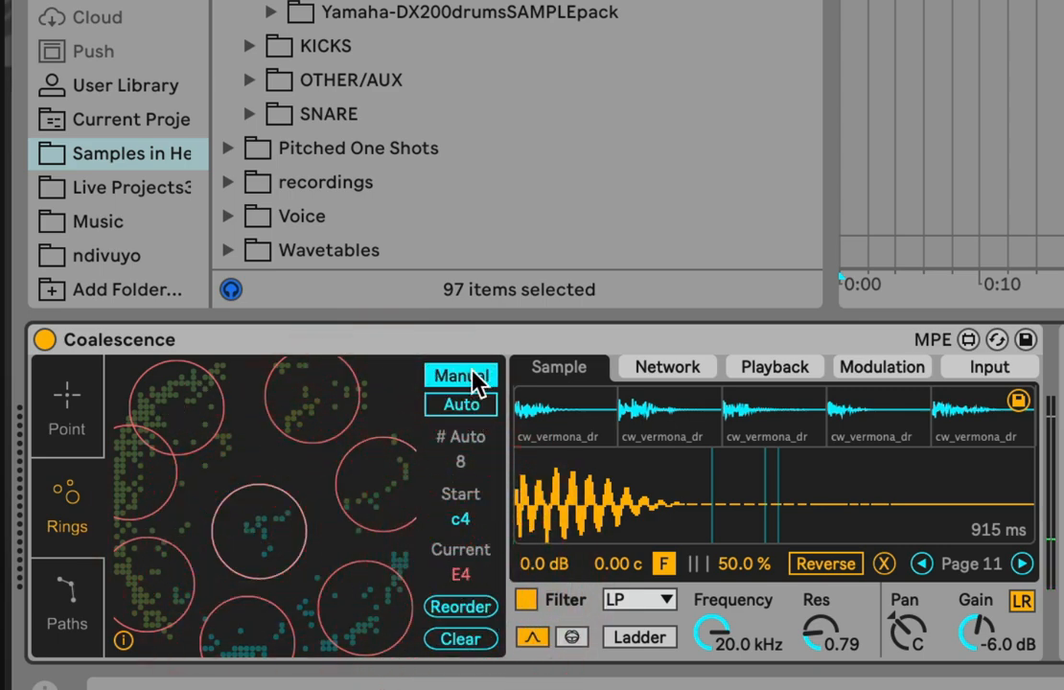
click(190, 408)
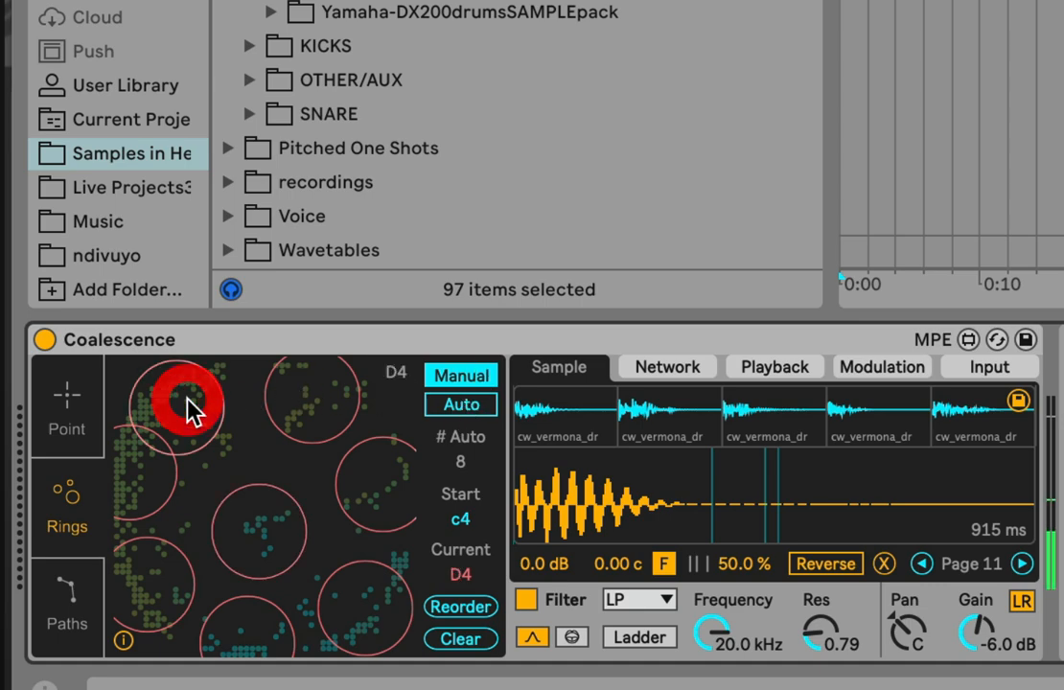
click(316, 396)
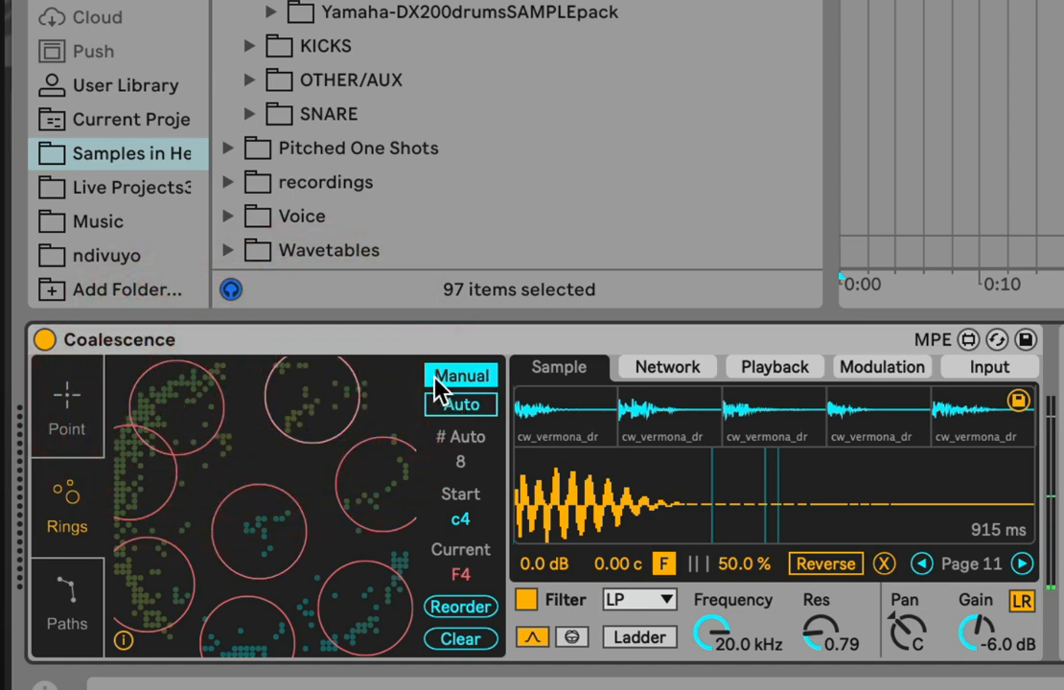
Step: Shift the F4 ring toward the centre and the E4 ring left, and move the G4 ring to the upper right with note F#1
drag(314, 392, 269, 438)
drag(256, 524, 217, 524)
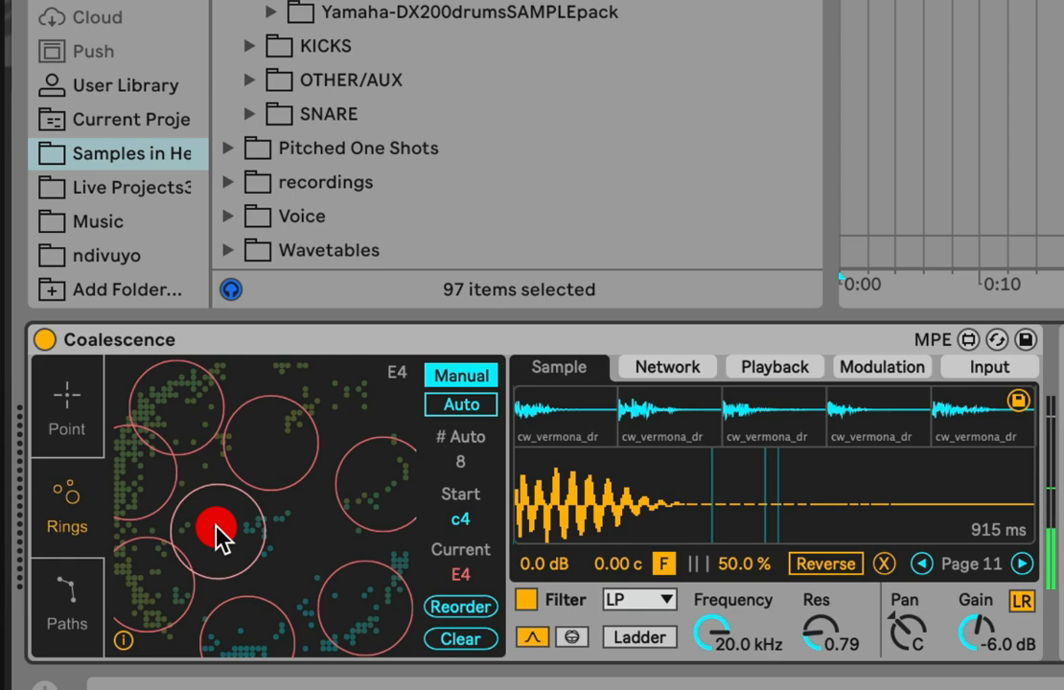
drag(398, 458, 347, 410)
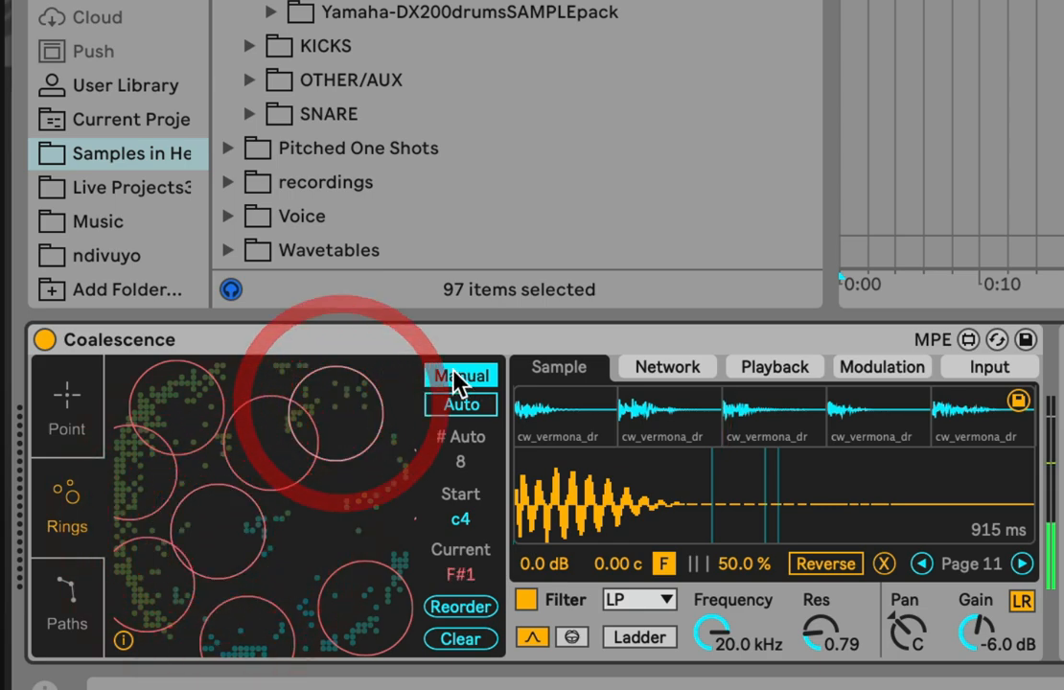
Step: Select the ring at the map's bottom edge and set its note to F6
click(269, 474)
click(249, 629)
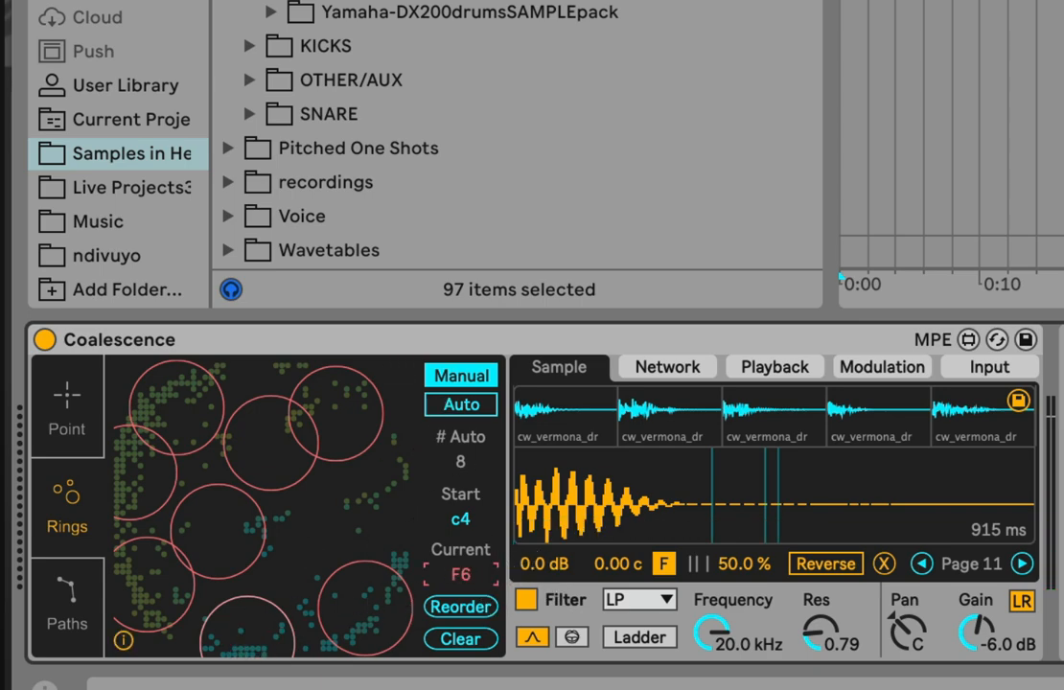
Step: Nudge the C#4 ring down slightly, and move the E4 ring back over the central cluster with its note set to G#6
drag(127, 557, 146, 584)
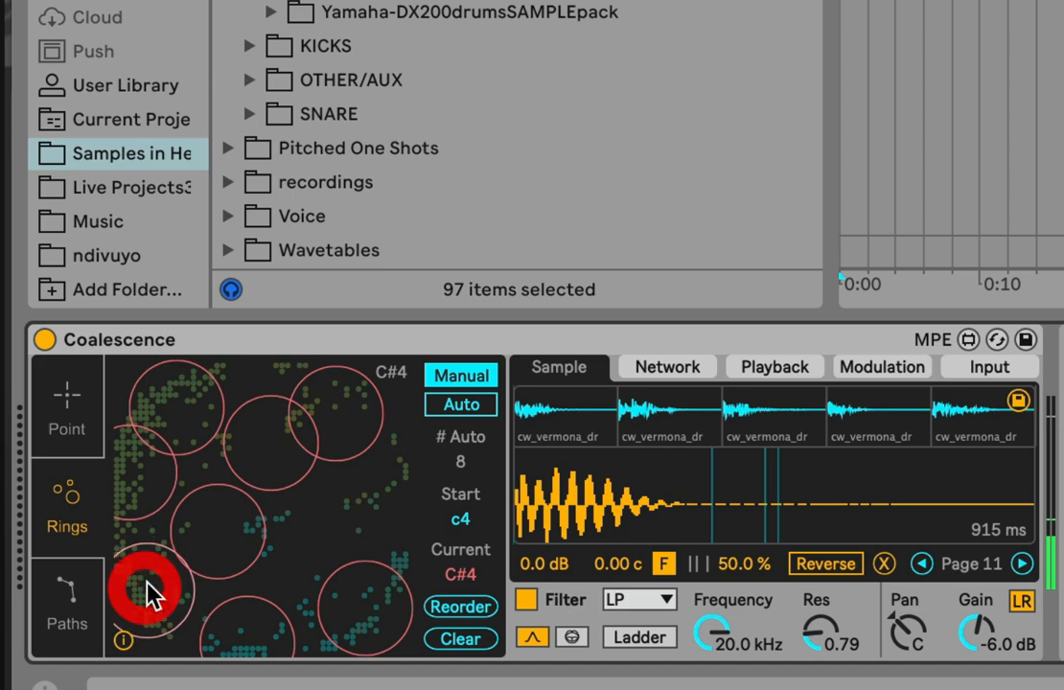
drag(223, 527, 299, 531)
drag(469, 577, 469, 562)
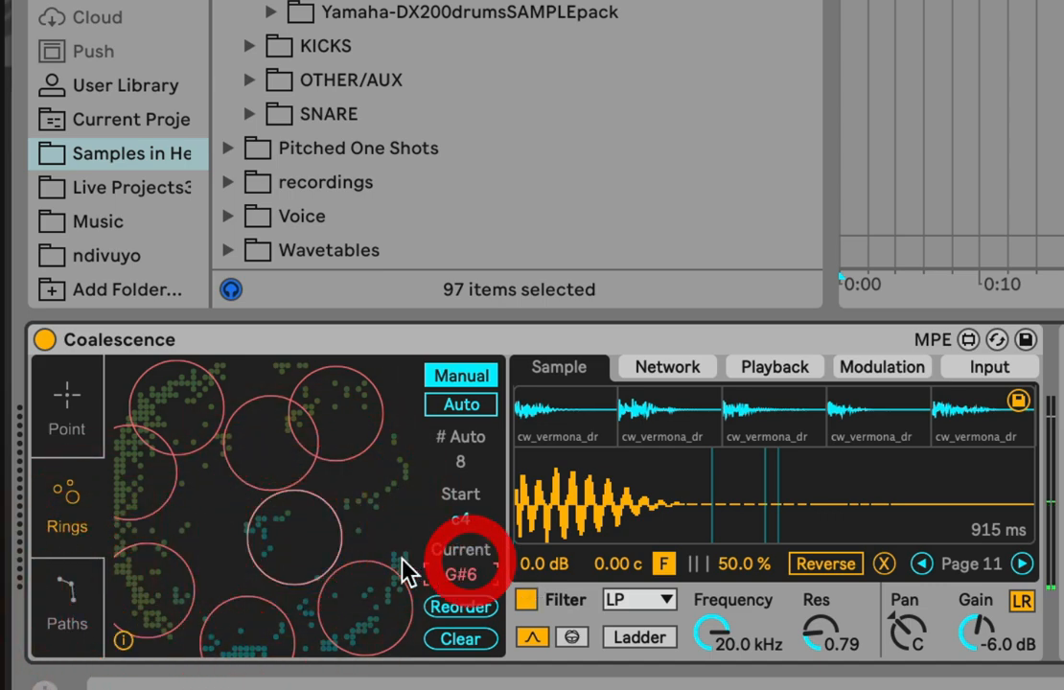
Step: Rearrange the rings, moving the upper-left one to the right edge, the left-edge one to the centre and the G#6 ring to the top
click(280, 533)
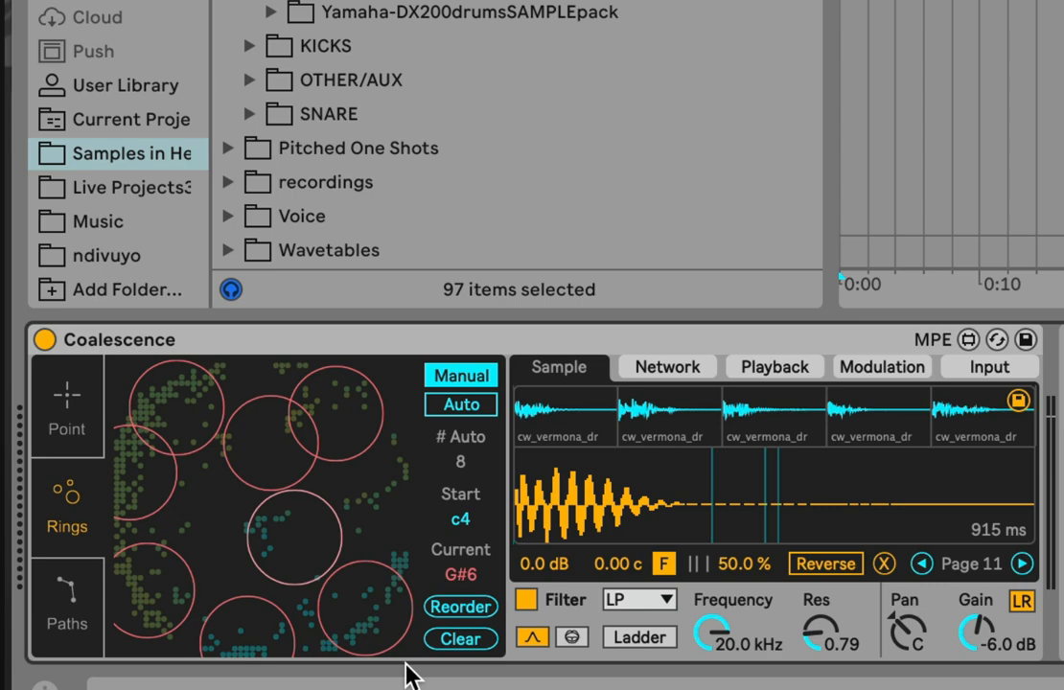
drag(168, 357, 398, 476)
drag(269, 446, 139, 454)
drag(293, 528, 326, 410)
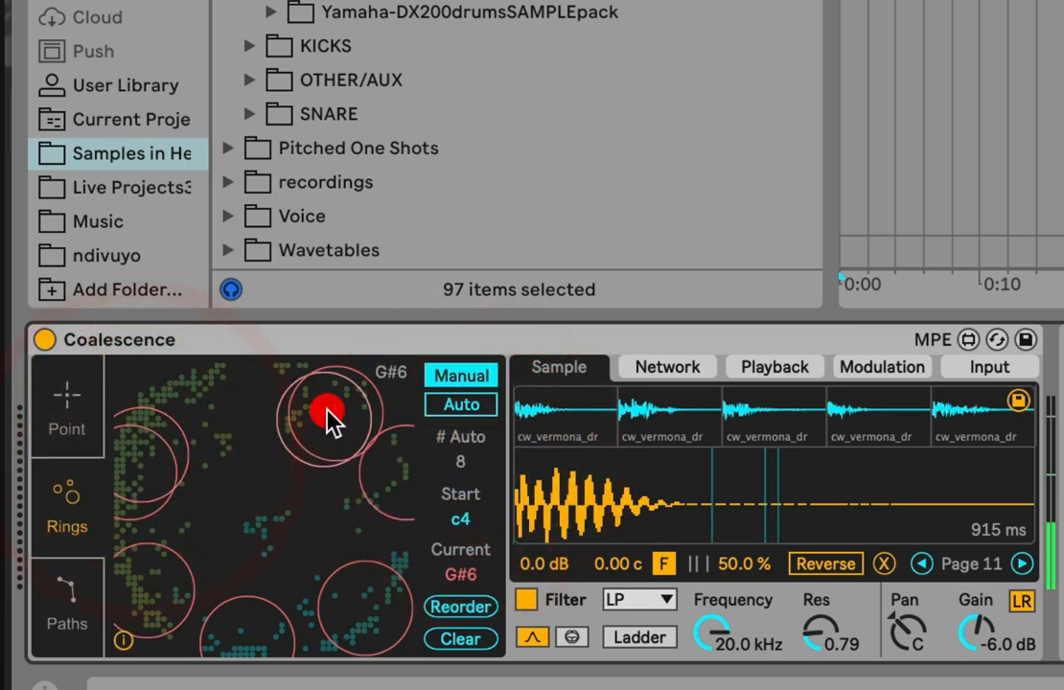
drag(152, 489, 275, 496)
drag(145, 461, 194, 432)
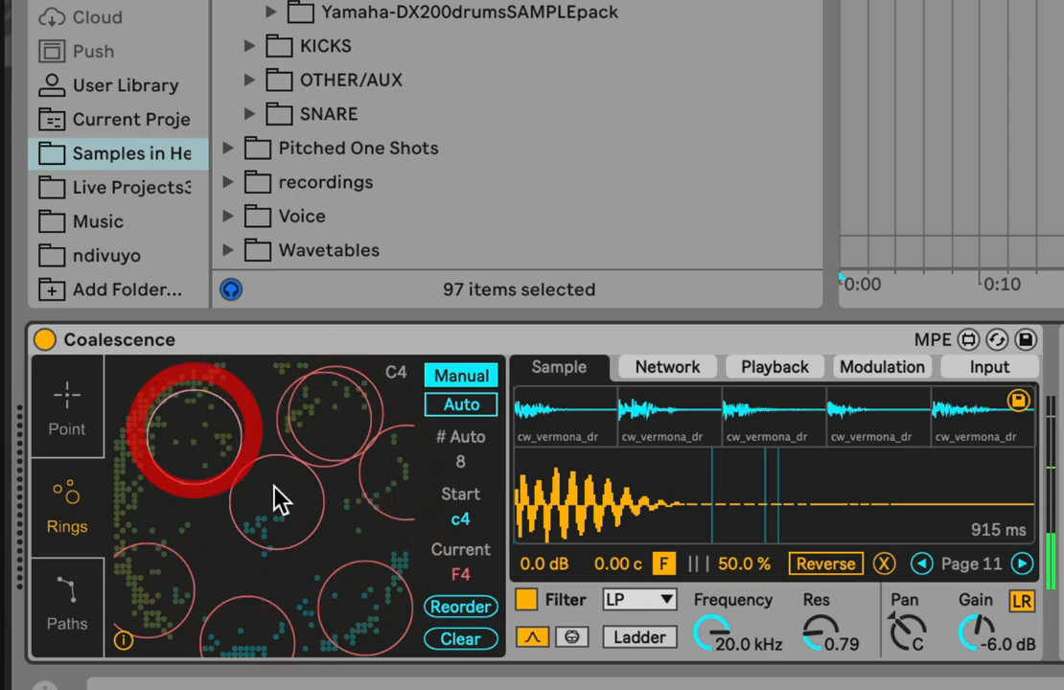
click(264, 492)
drag(330, 412, 242, 409)
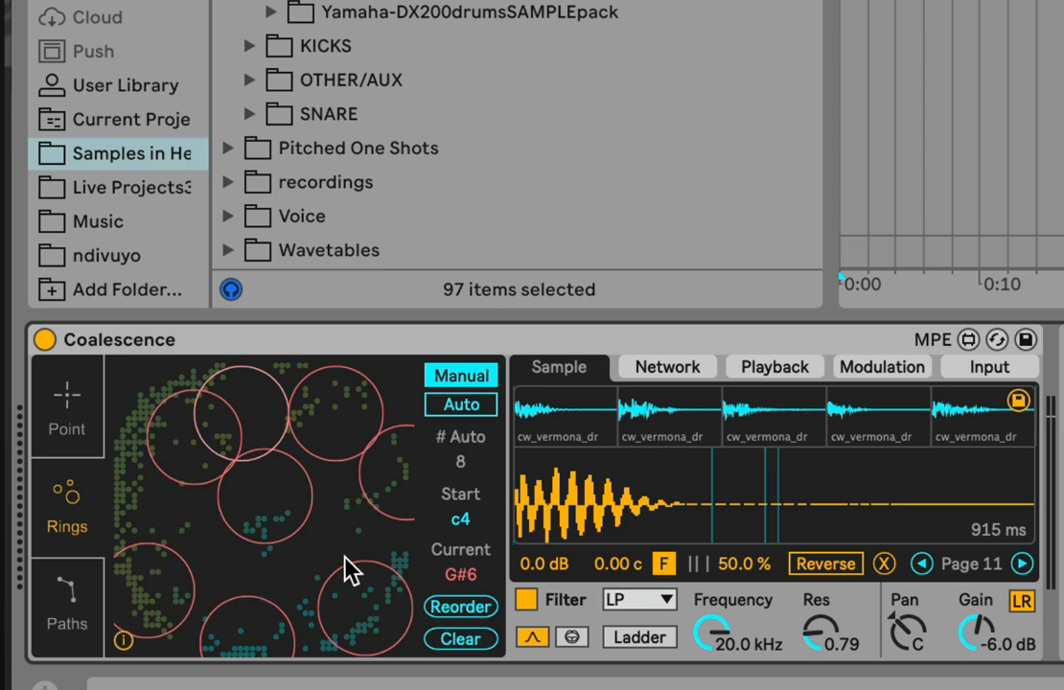
Step: Set the rings' start note to C3 and reorder the ring note assignments
click(450, 525)
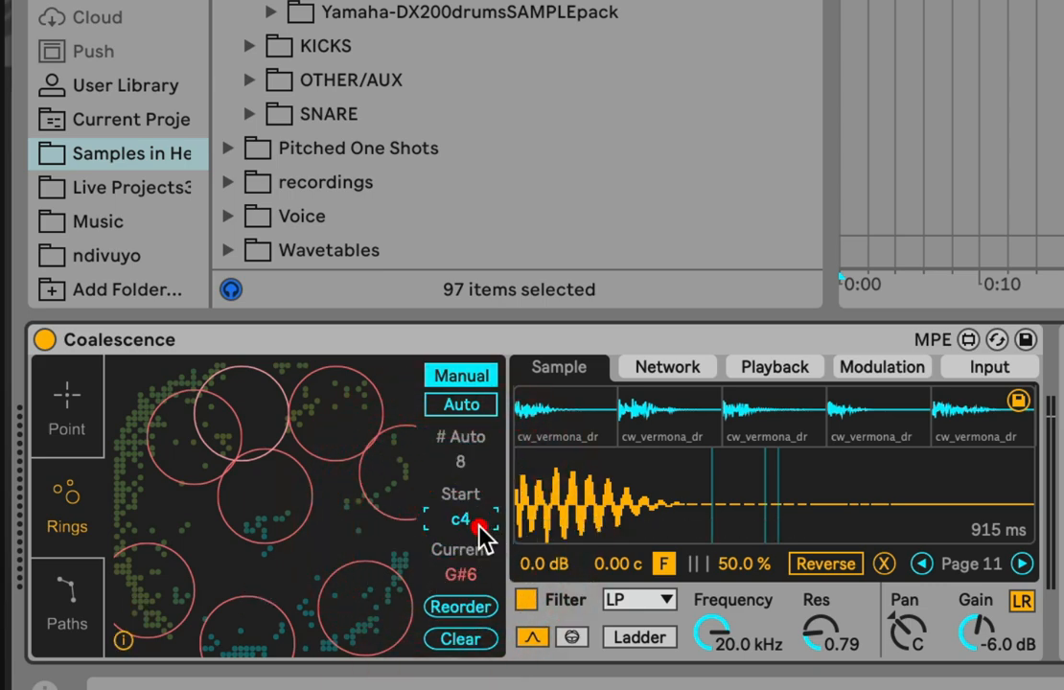
double_click(478, 527)
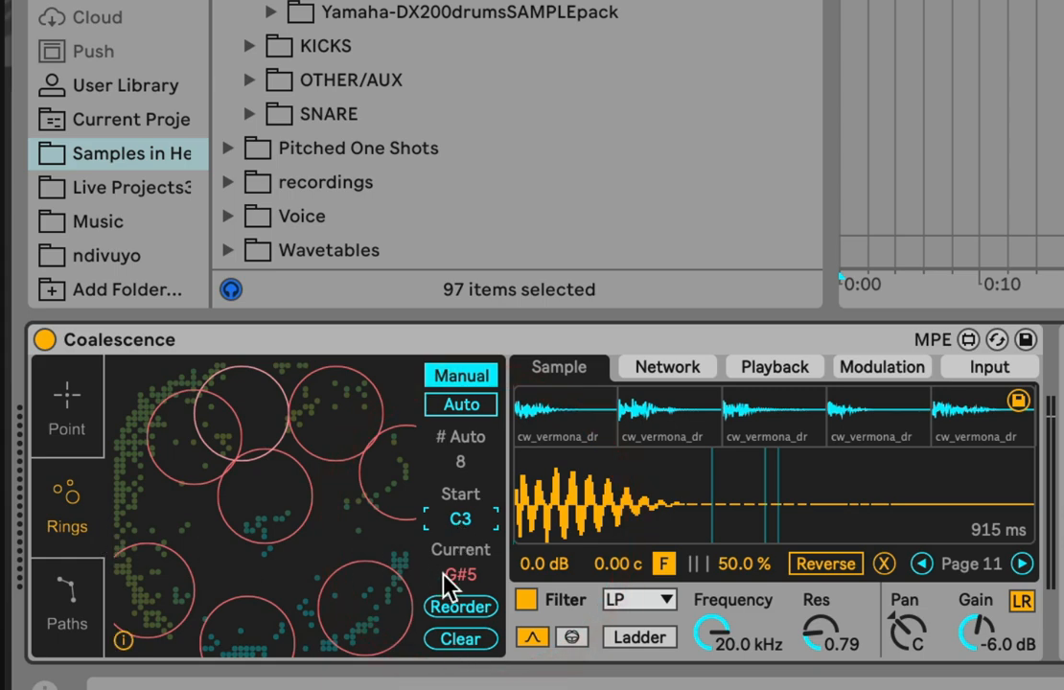
click(464, 608)
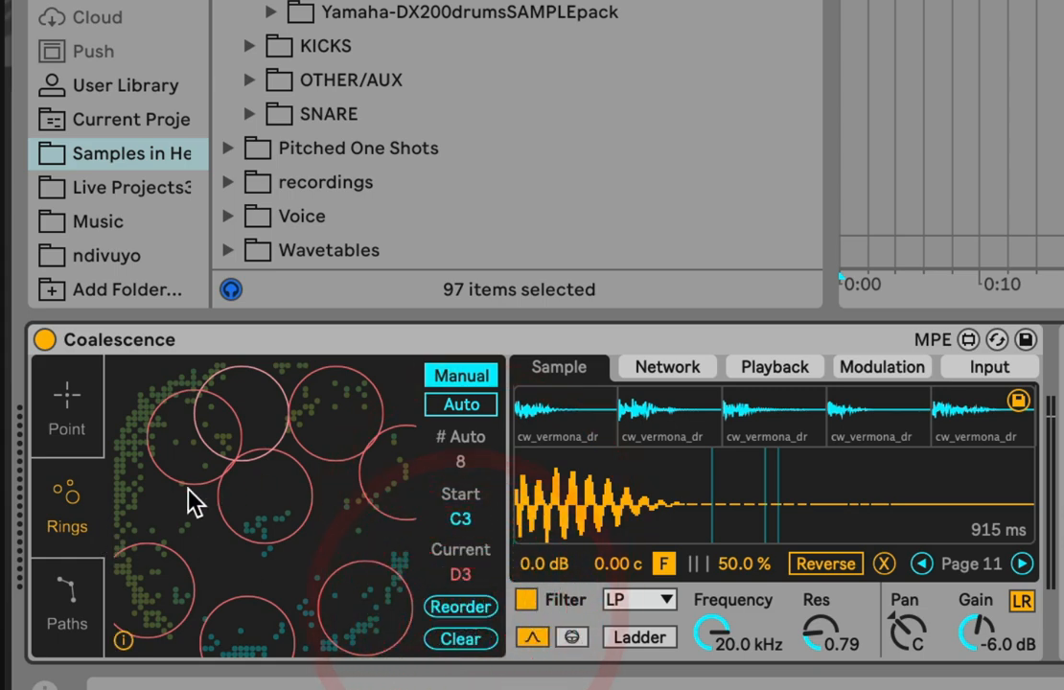
Step: Select the rings one by one around the map to check their reordered note assignments
click(142, 580)
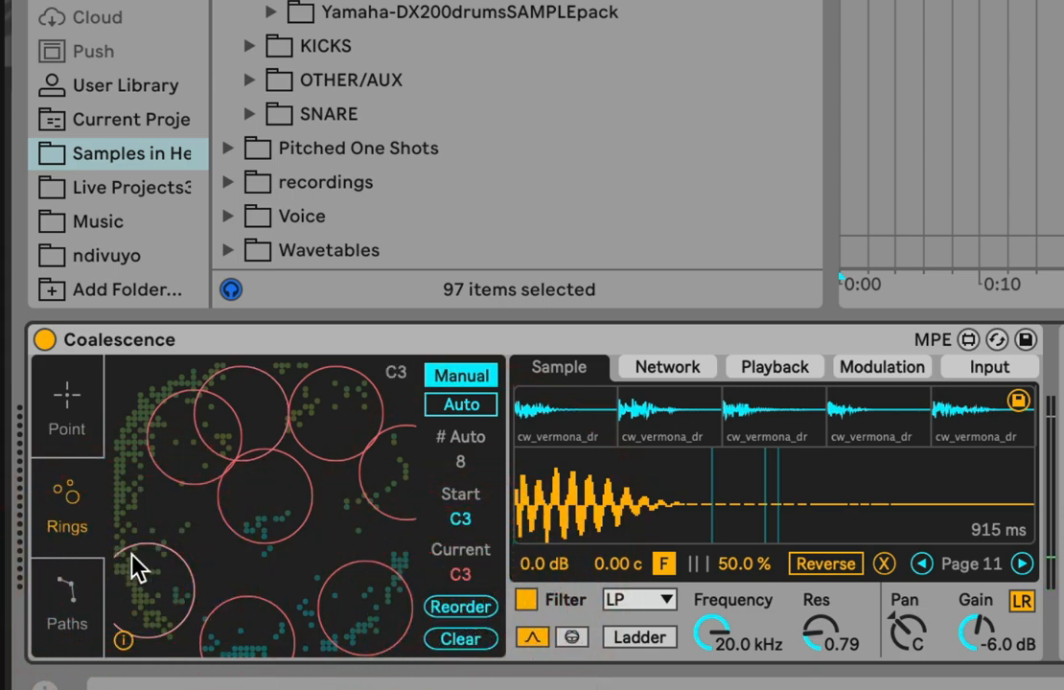
click(197, 458)
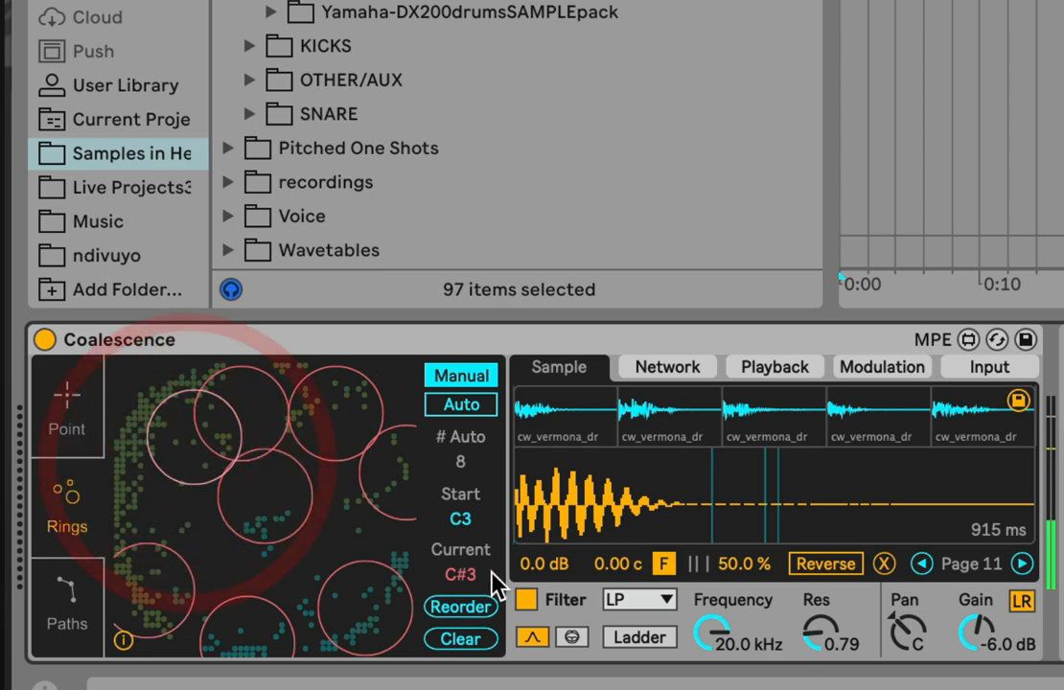
click(266, 468)
click(333, 417)
click(381, 468)
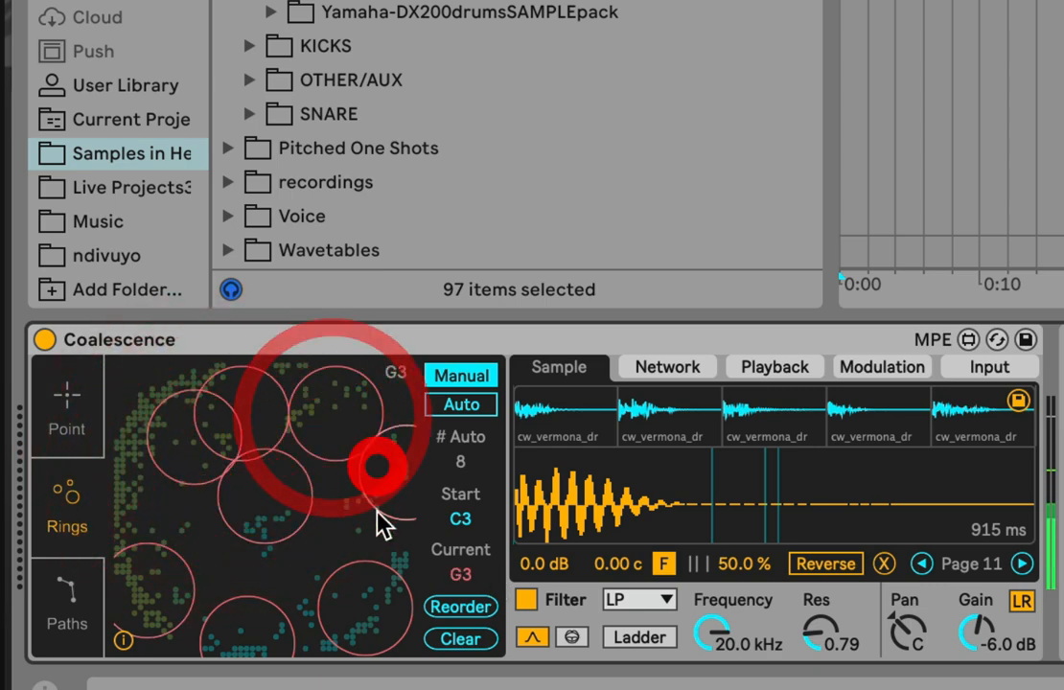
click(359, 615)
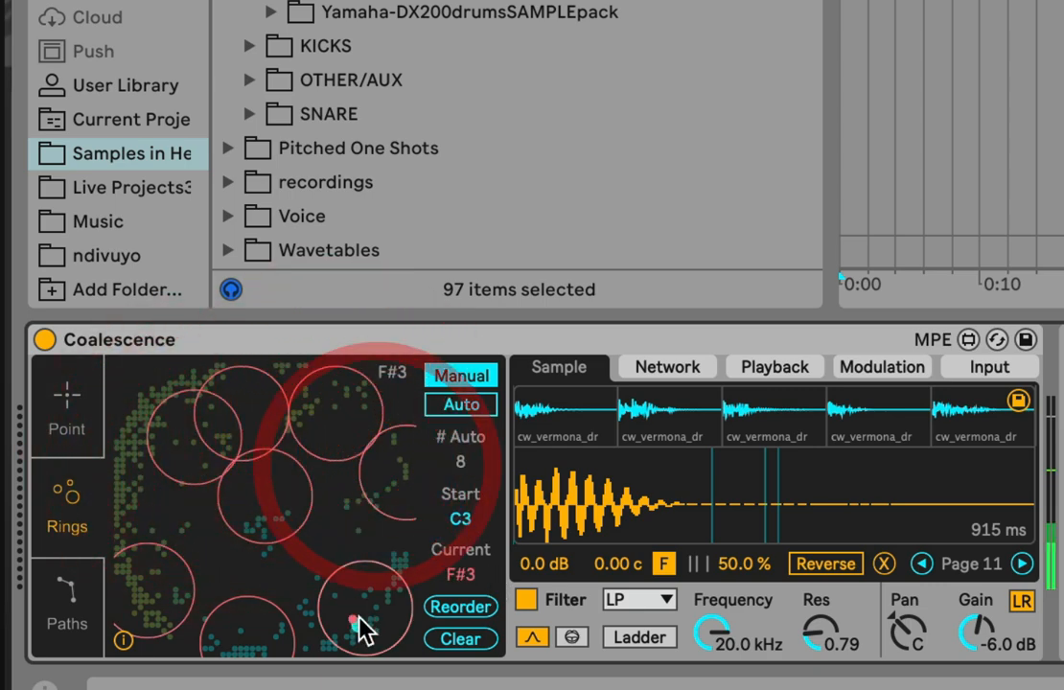
Step: Clear all rings and manually place five new ones near the centre, along the upper edge, at the left and at the lower left
click(458, 639)
click(266, 551)
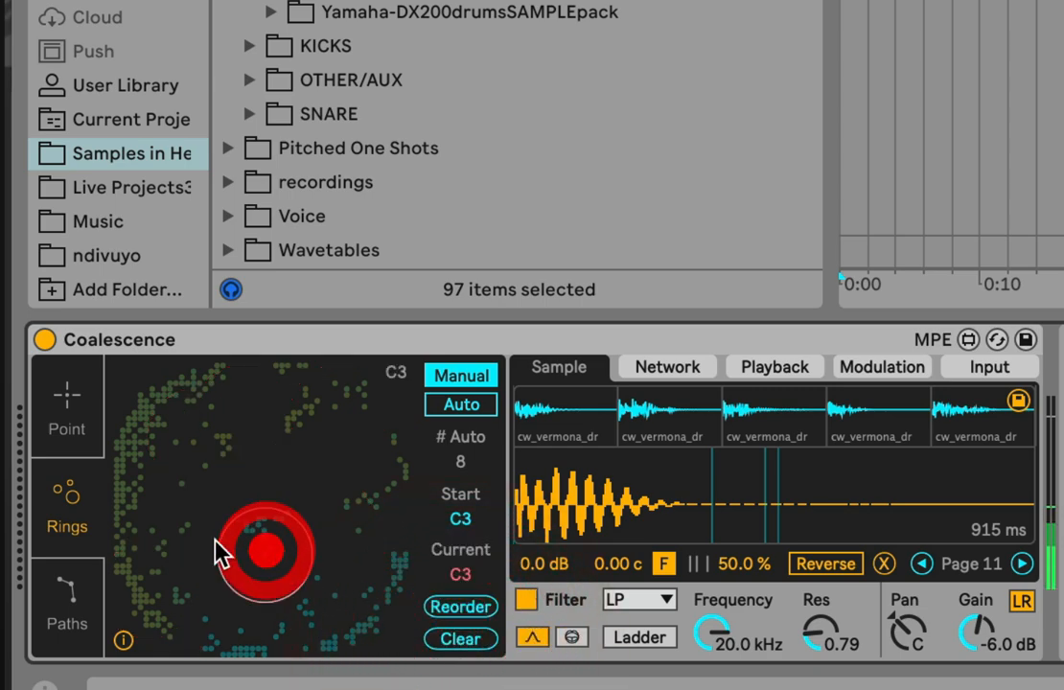
click(106, 463)
click(223, 373)
click(314, 403)
click(157, 526)
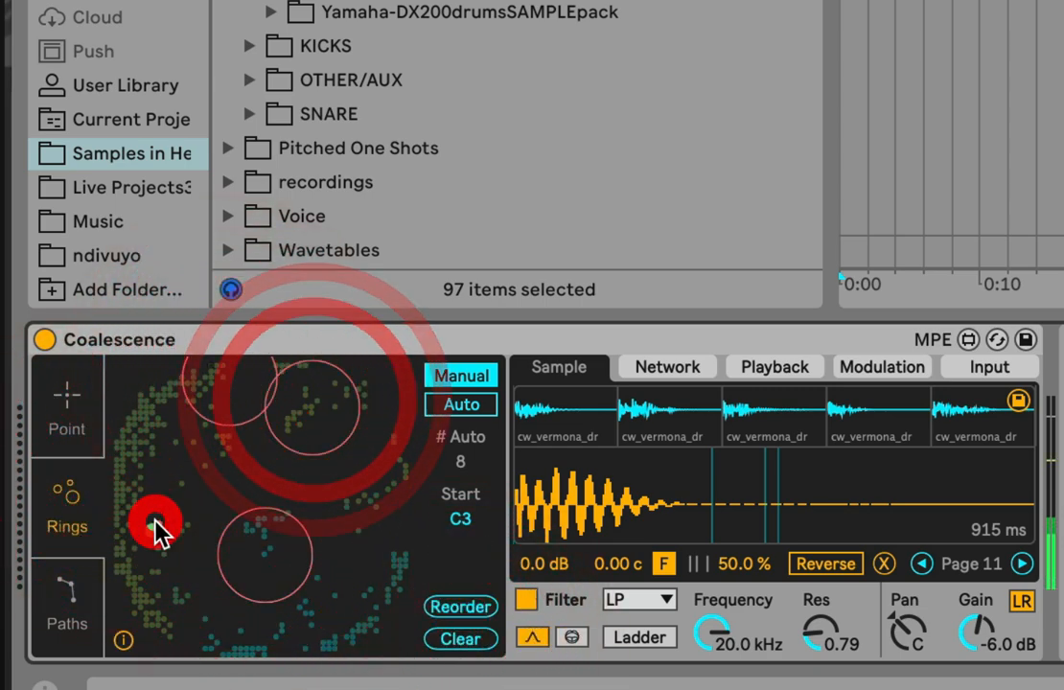
click(165, 635)
Step: Shift the C3 ring slightly right, and move the D3 and C#3 rings down from the map's upper edge
click(292, 560)
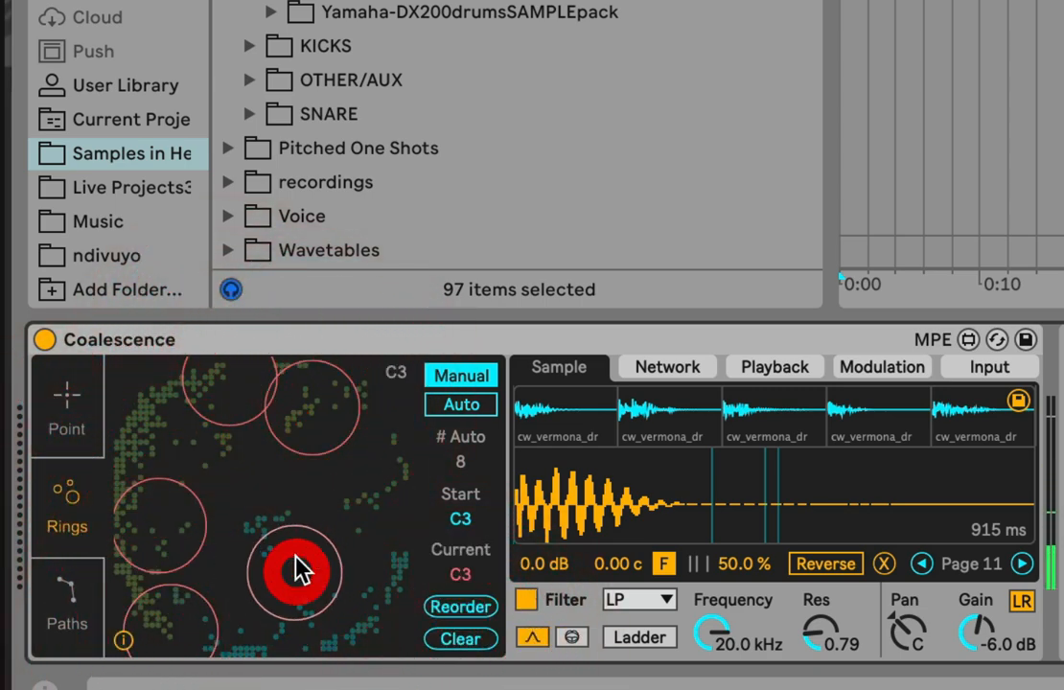
click(308, 477)
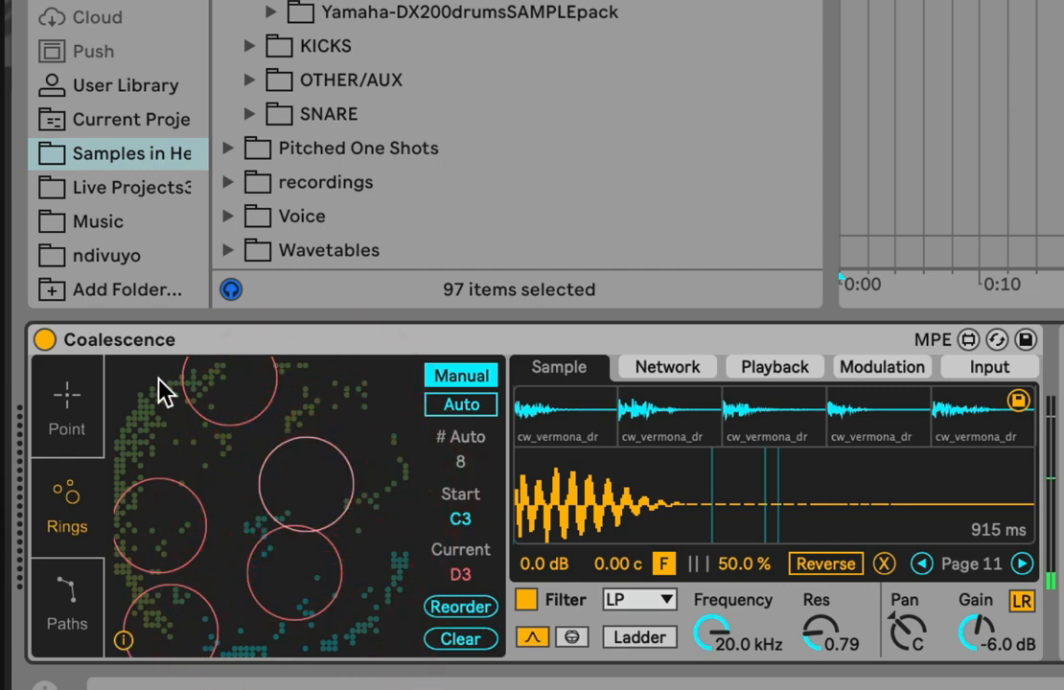
click(209, 443)
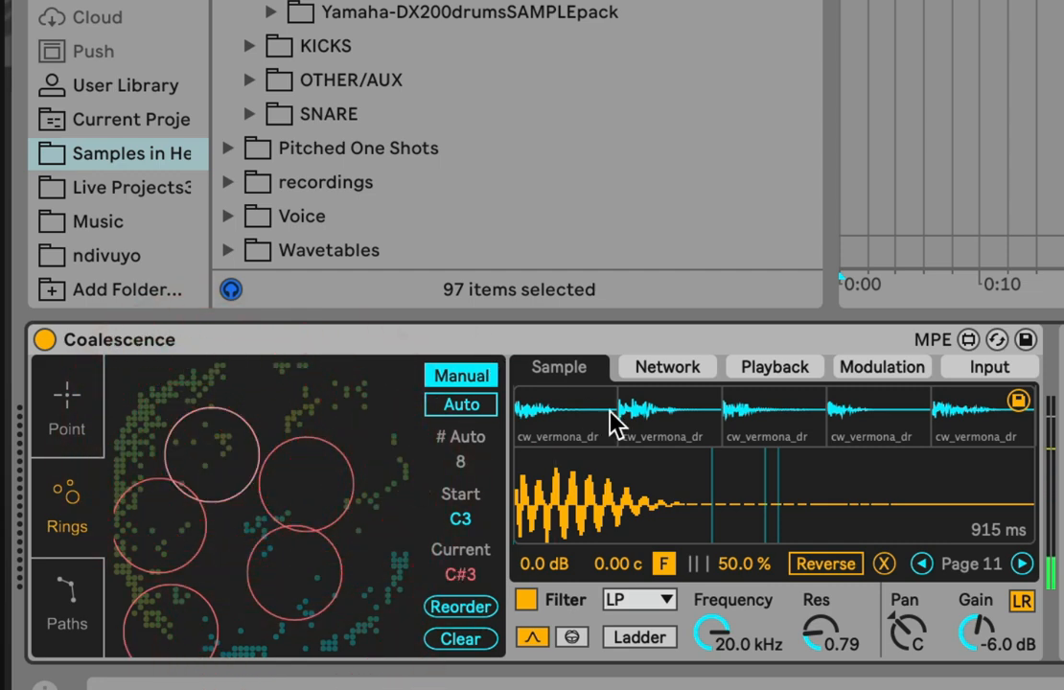
Step: Switch New Slice Retrigger on and back off in the playback settings, and compare it with Point mode's Retrigger option
click(772, 365)
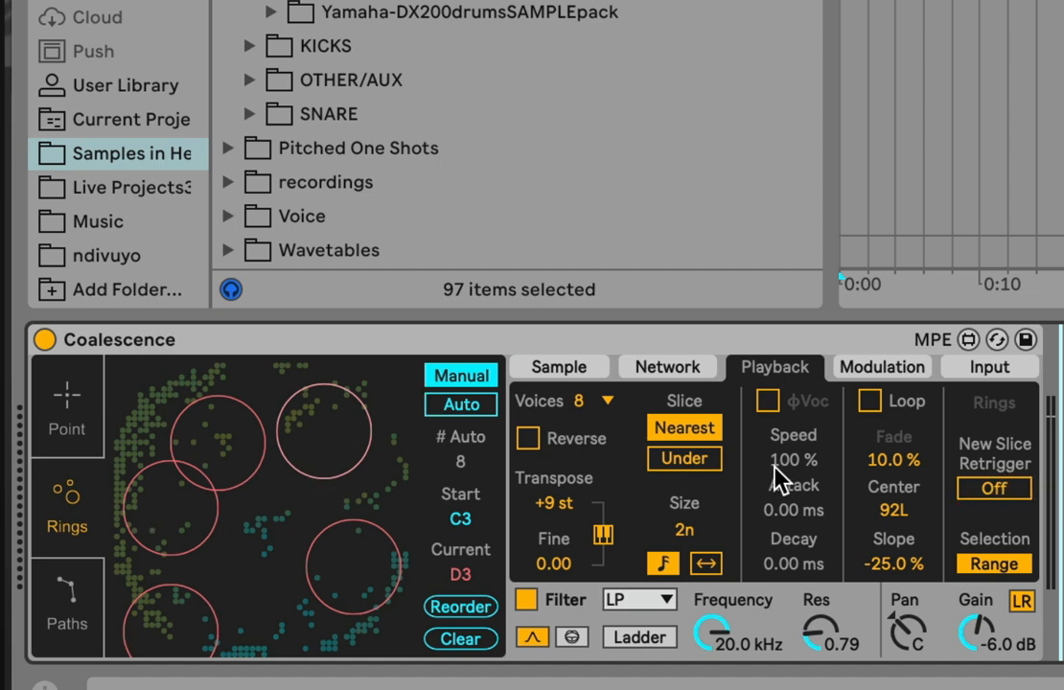
click(1011, 491)
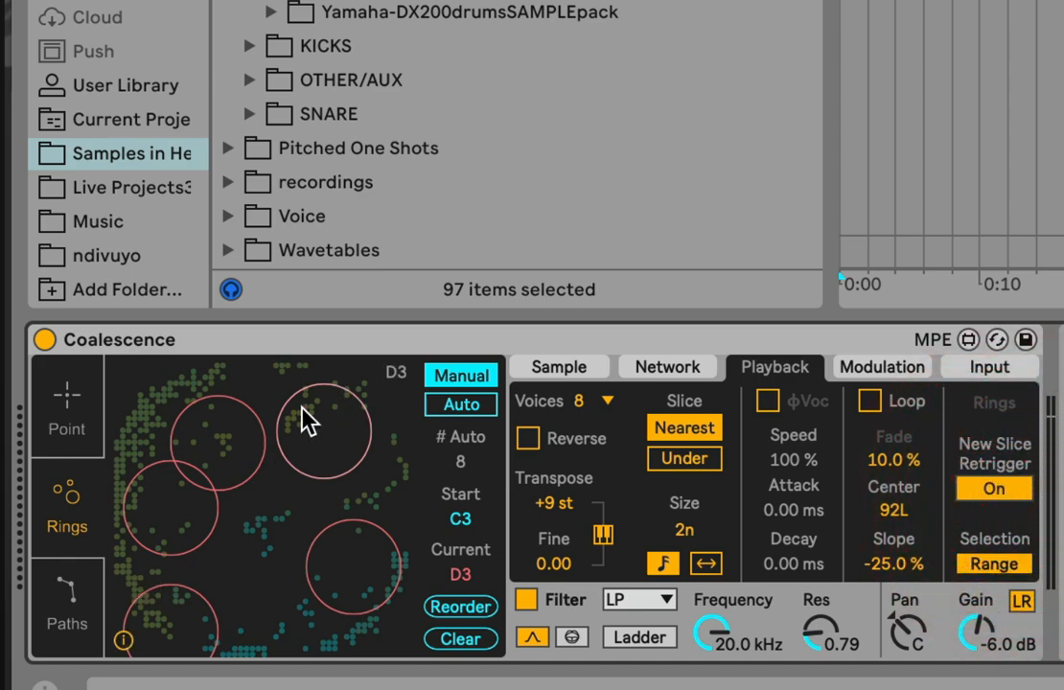
click(963, 496)
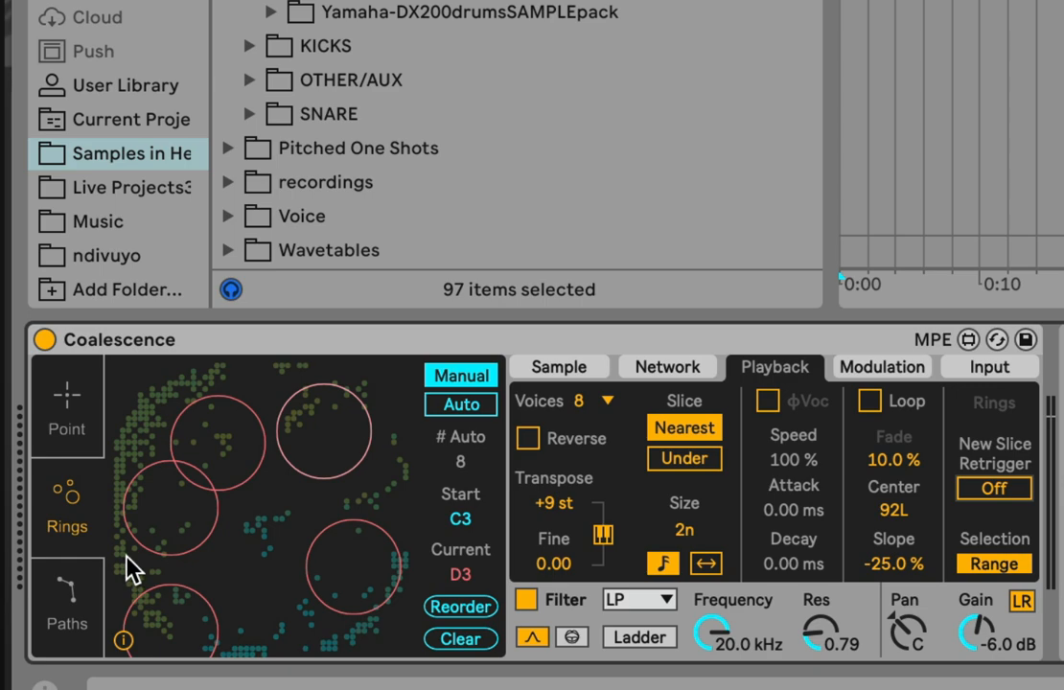
click(85, 417)
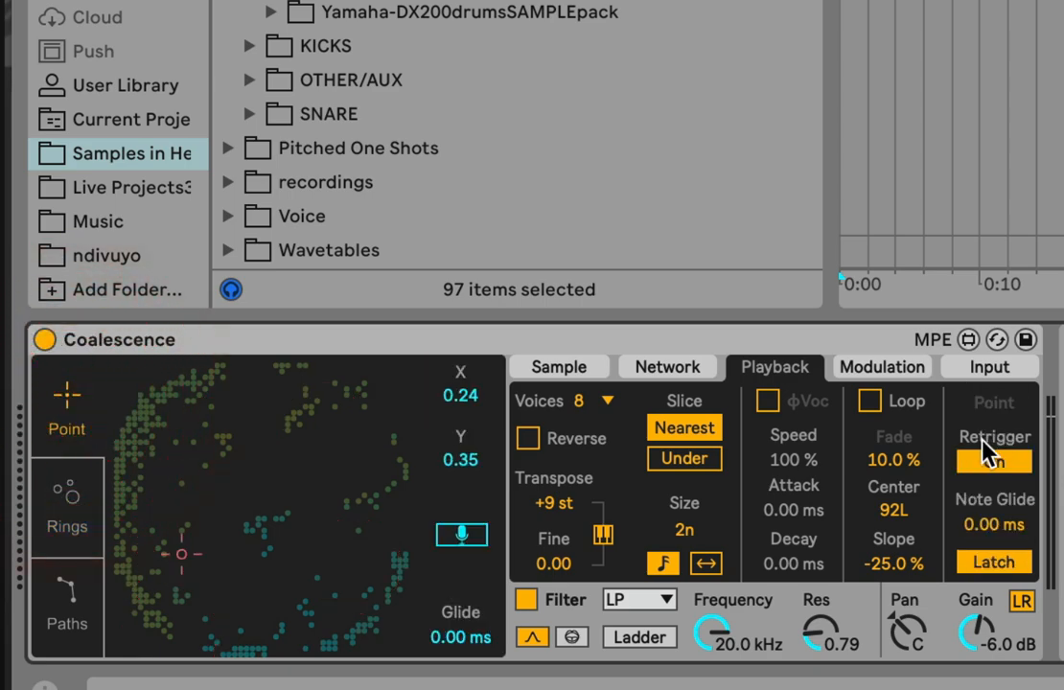
click(76, 513)
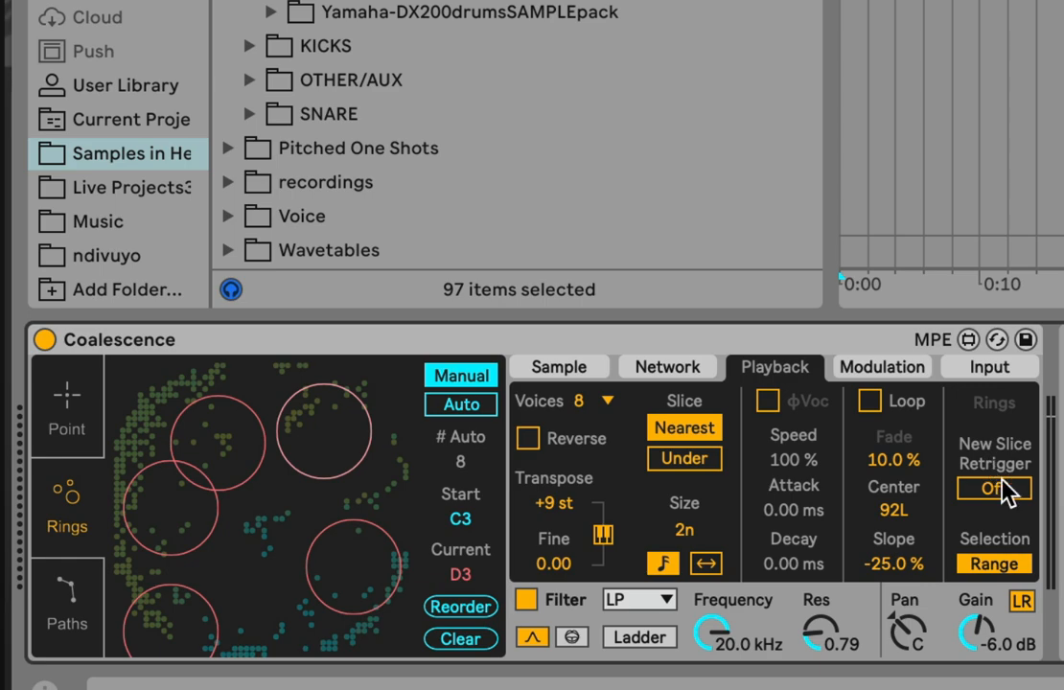
Step: Toggle Loop and New Slice Retrigger on and back off, and briefly switch to Point mode before returning to Rings
click(871, 403)
click(892, 406)
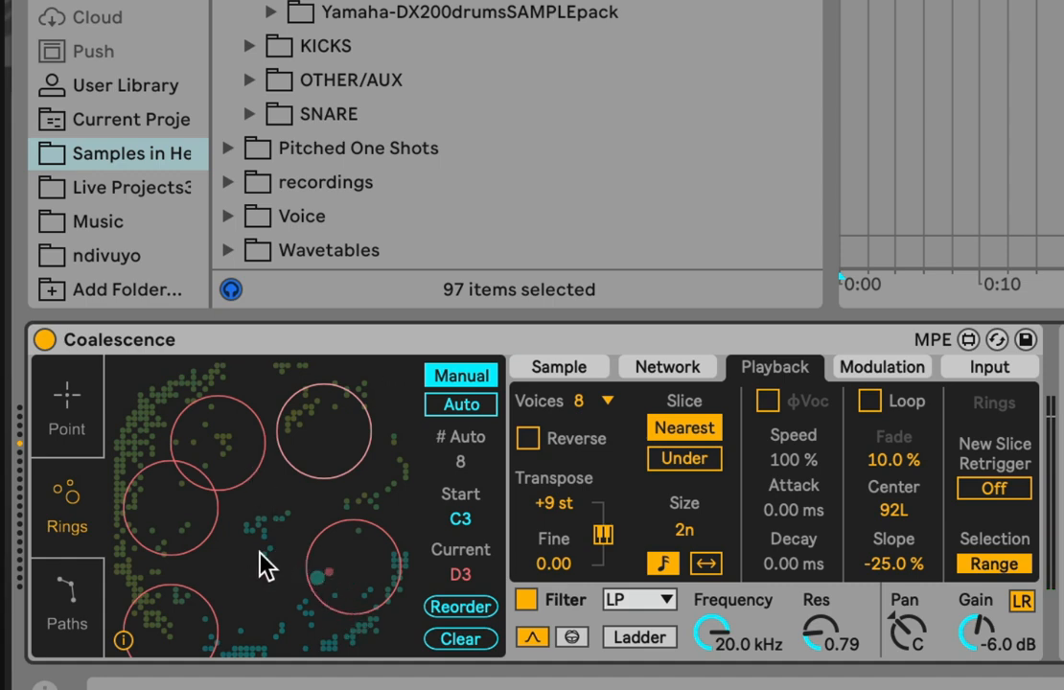
click(980, 491)
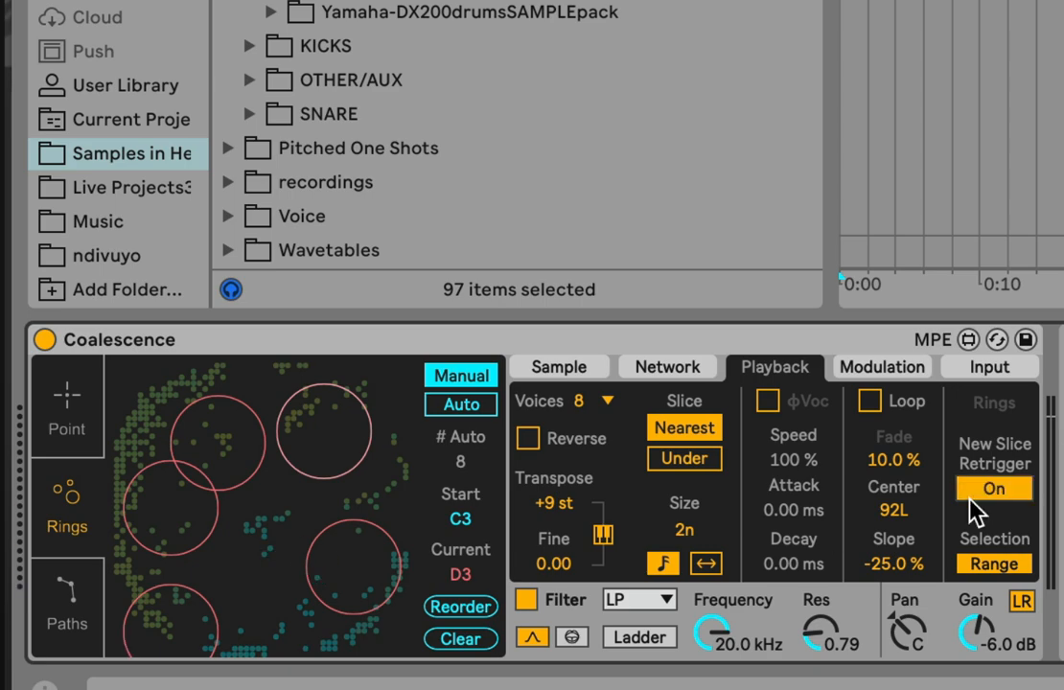
click(1020, 492)
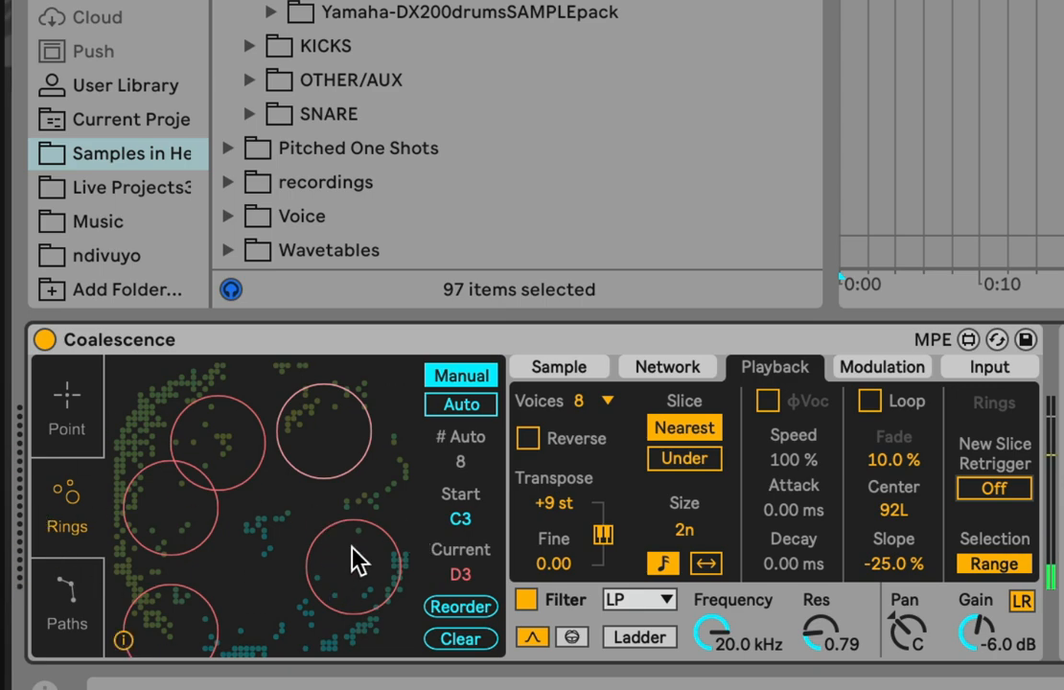
click(66, 421)
click(67, 494)
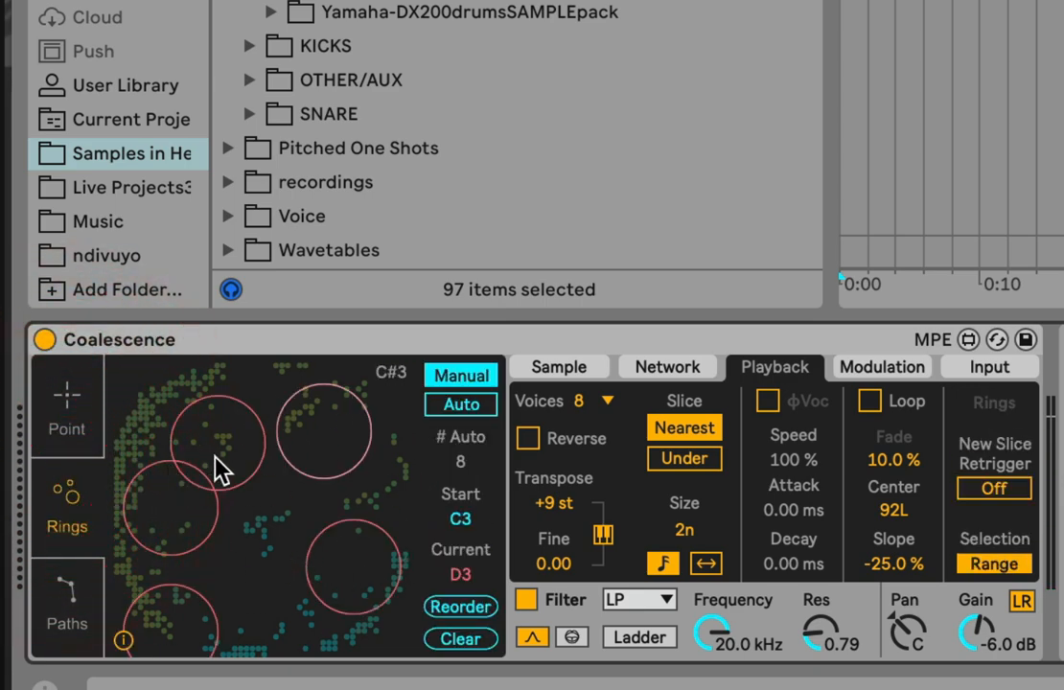
Step: Route LFO 1's first modulation destination to PosX with an amount of 31.5 %
click(880, 374)
scroll(570, 518, down, 5)
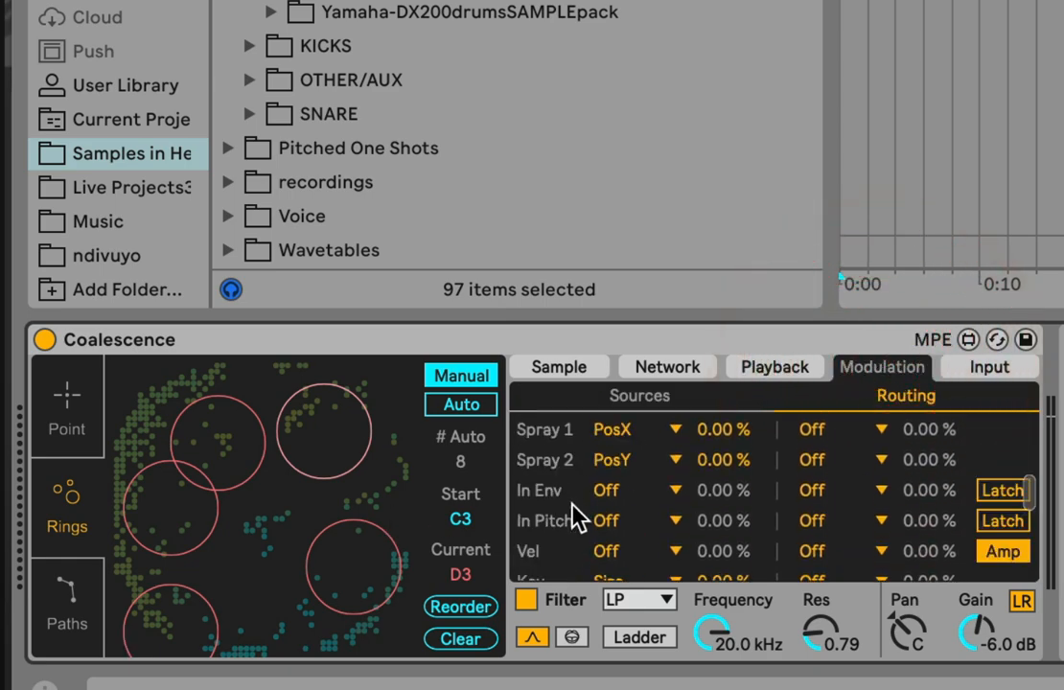
scroll(572, 506, up, 5)
click(627, 464)
click(644, 261)
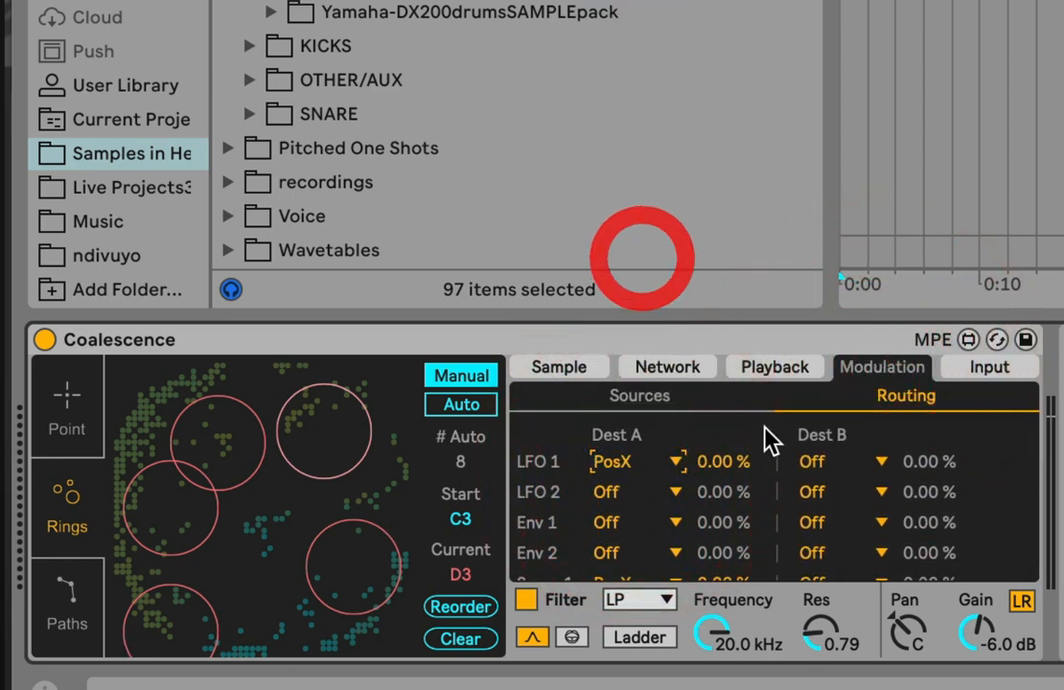
drag(726, 463, 740, 452)
Step: Route LFO 2's first destination to PosY at 36.2 % and set its rate to 0.26 Hz
click(640, 491)
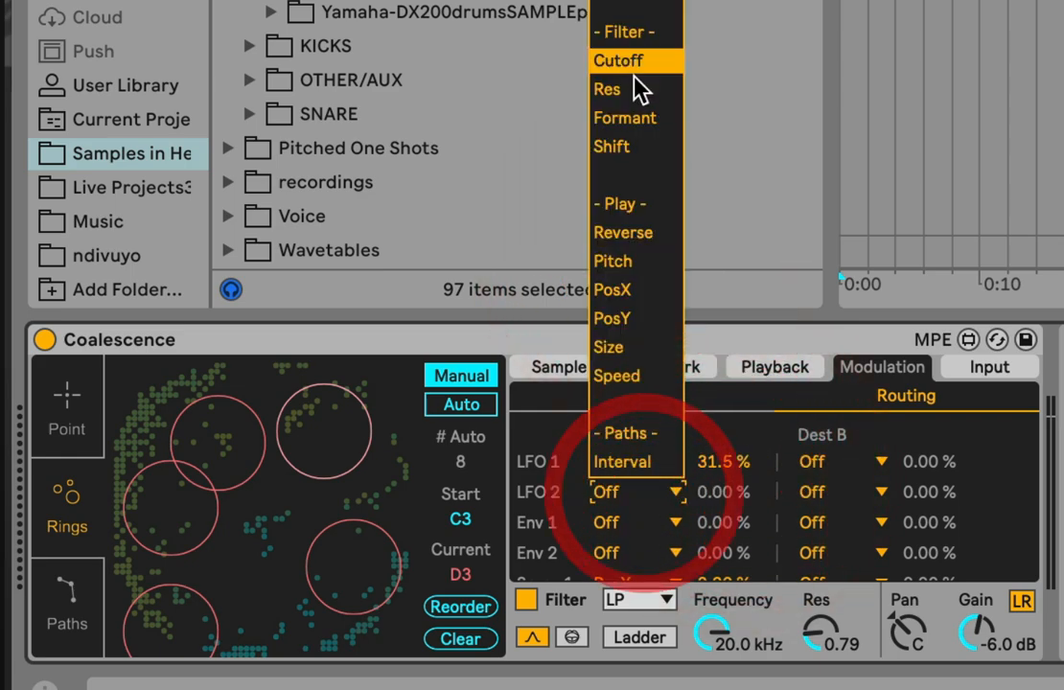
click(640, 321)
drag(707, 488, 698, 422)
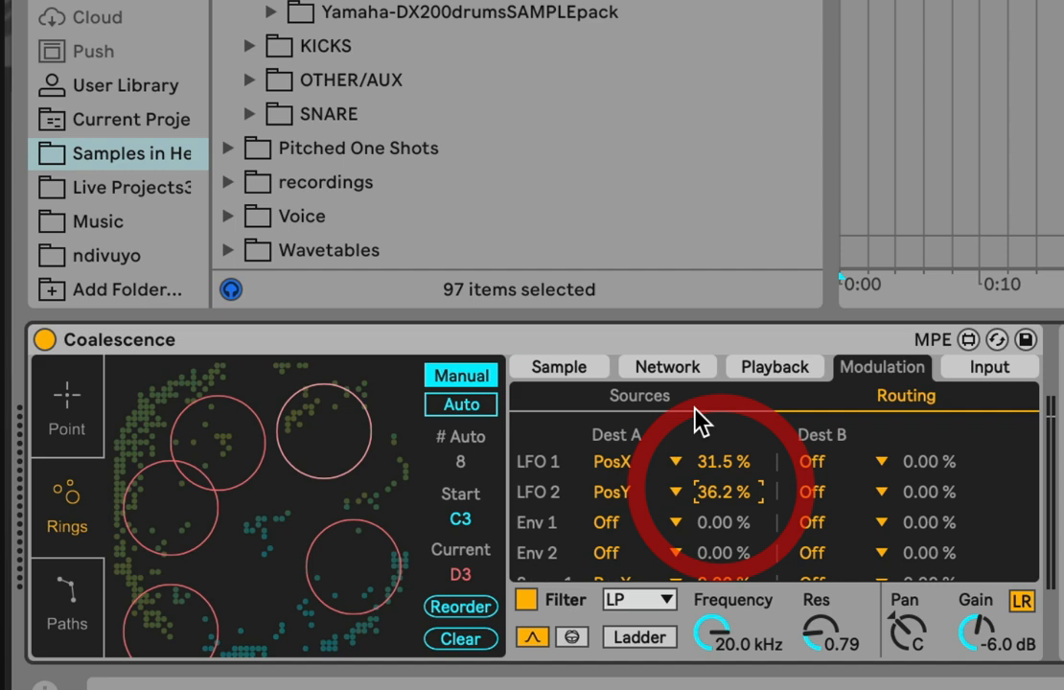
click(692, 397)
drag(637, 538, 660, 537)
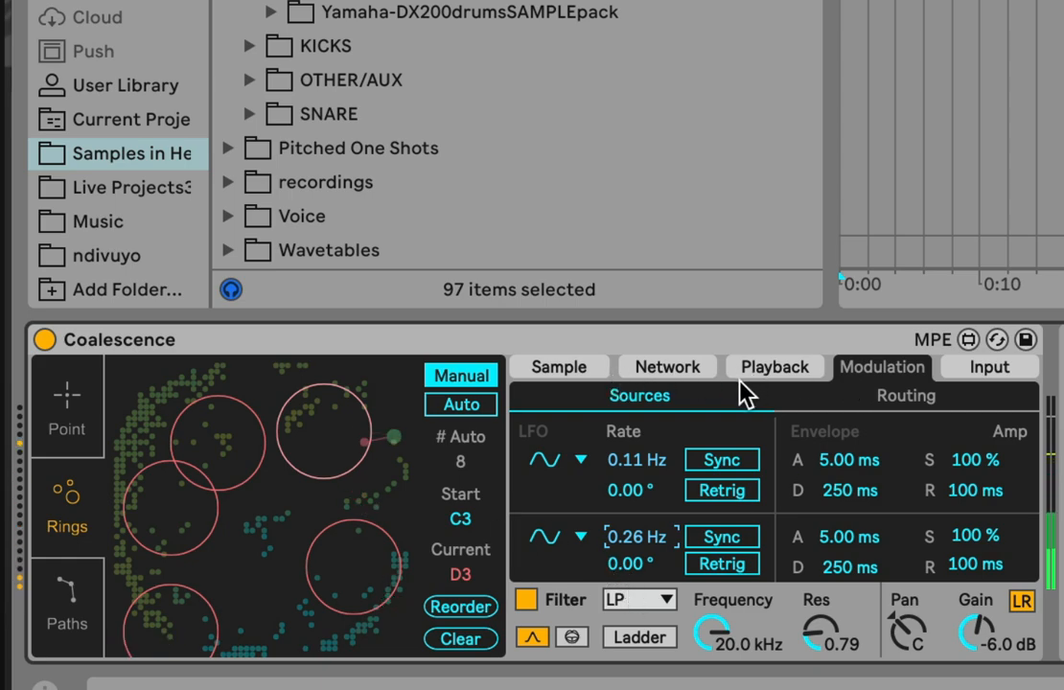
Step: Turn New Slice Retrigger on and back off to compare ring playback under the LFO position modulation
click(561, 369)
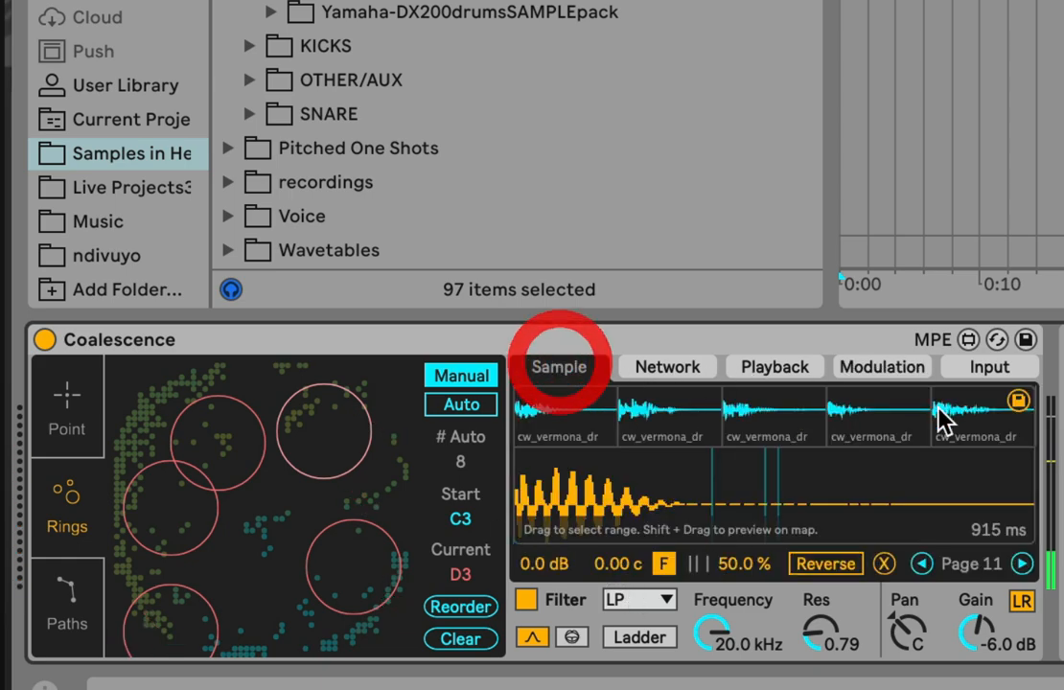
click(673, 367)
click(781, 367)
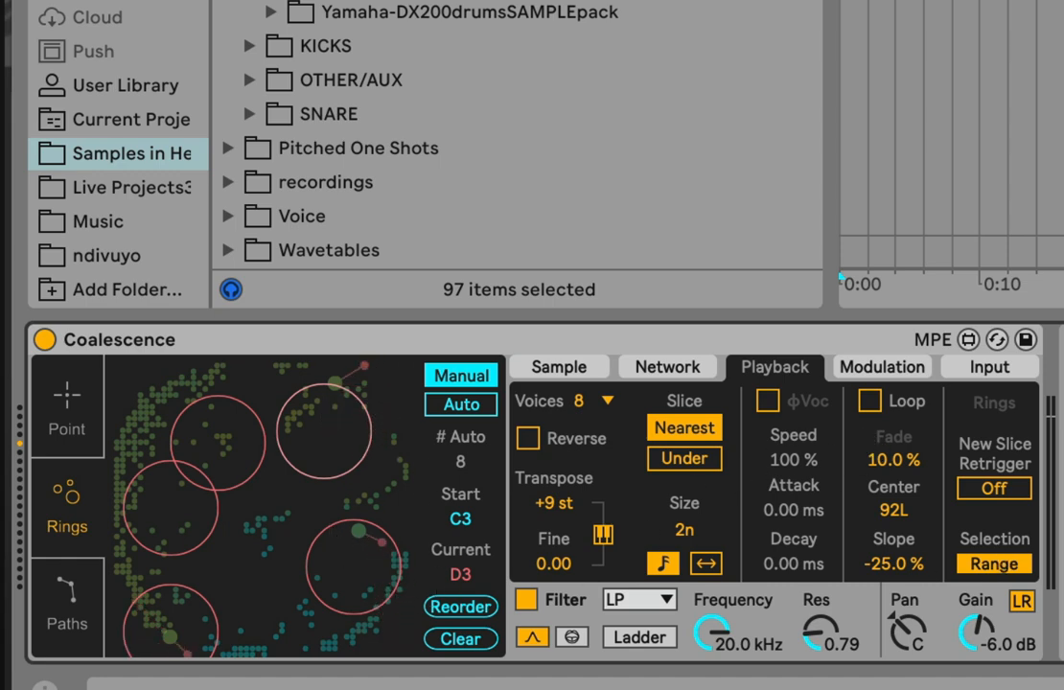
click(997, 490)
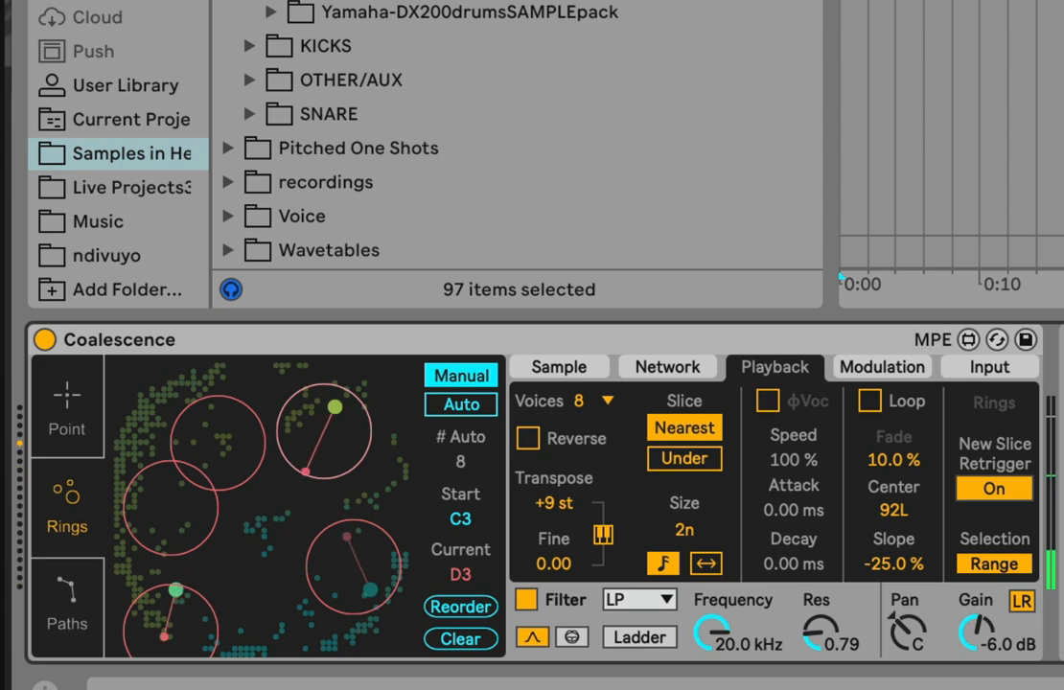
click(1002, 493)
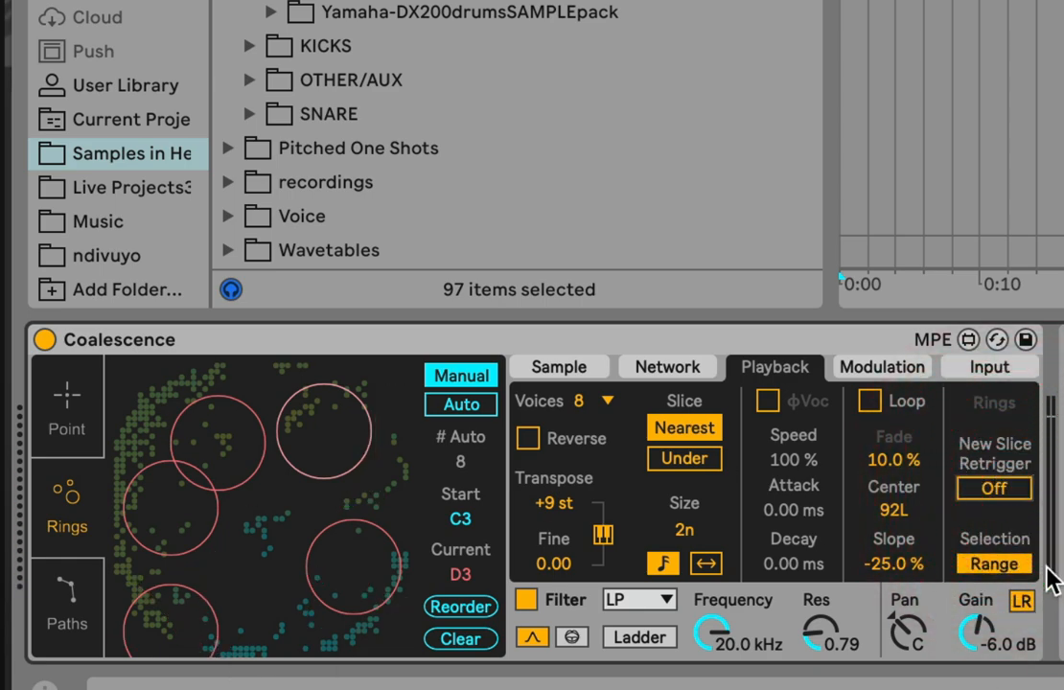
Step: Reset the LFO 1 PosX and LFO 2 PosY modulation amounts, and return to the playback settings
click(862, 370)
click(924, 393)
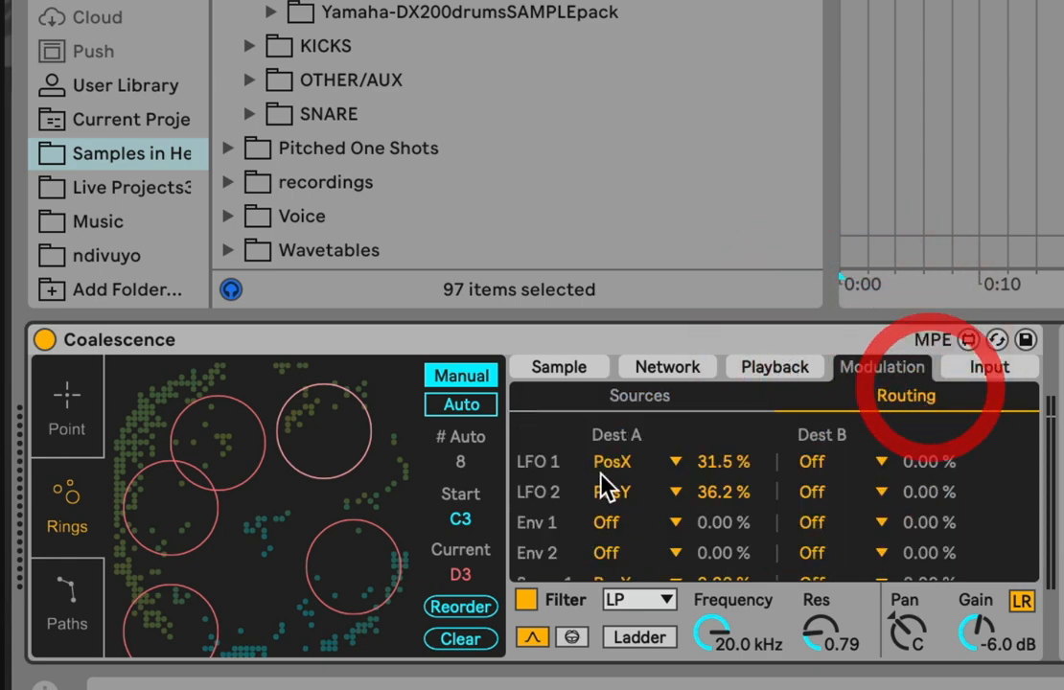
double_click(706, 461)
double_click(705, 489)
click(554, 361)
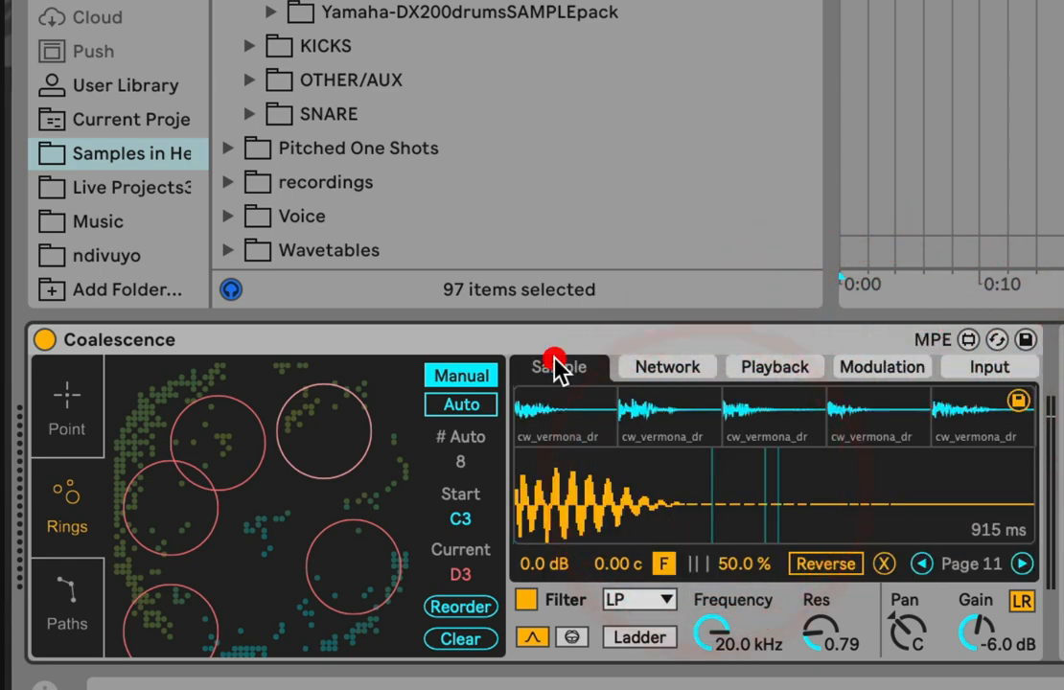
click(644, 366)
click(808, 366)
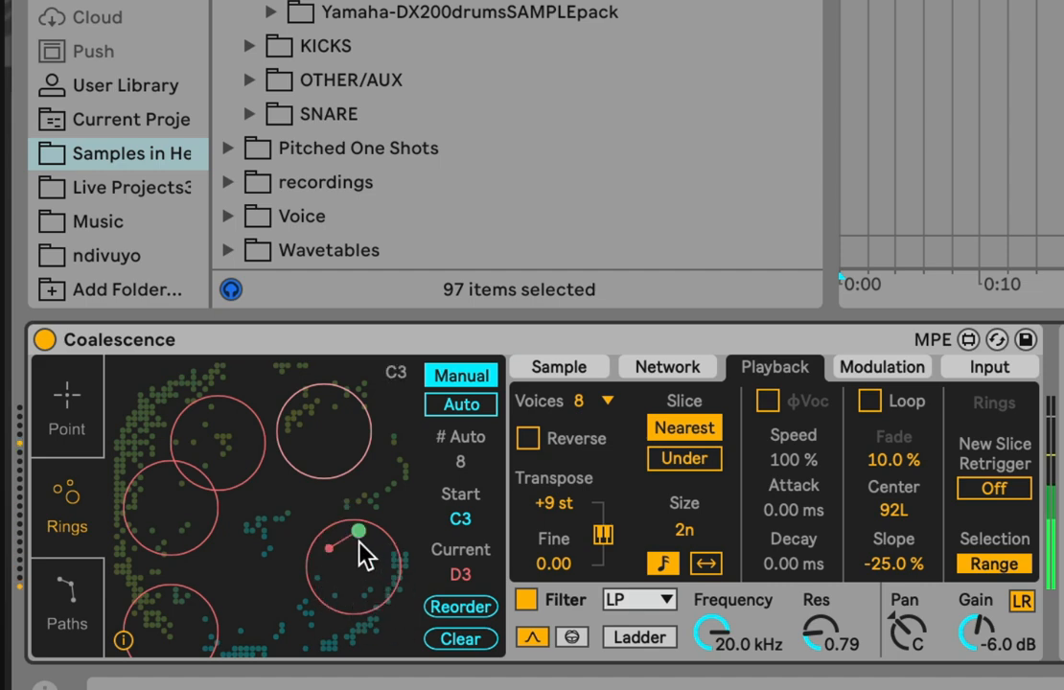
Step: Switch the rings' Selection to Center, resize the C3 ring to try it out, and set Selection back to Range
click(997, 568)
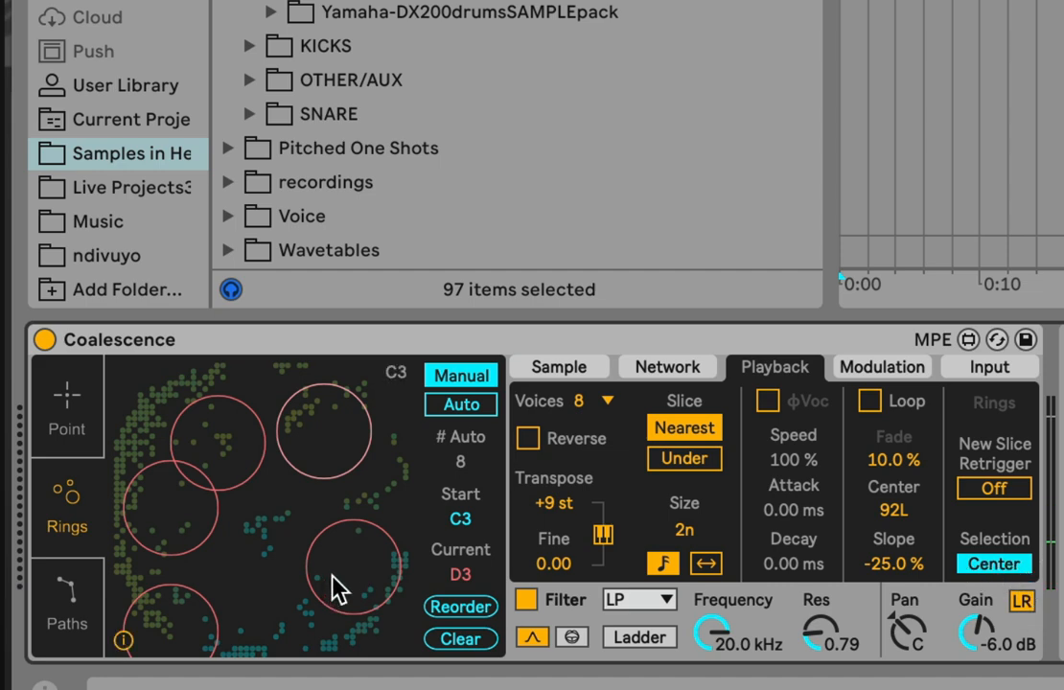
click(333, 662)
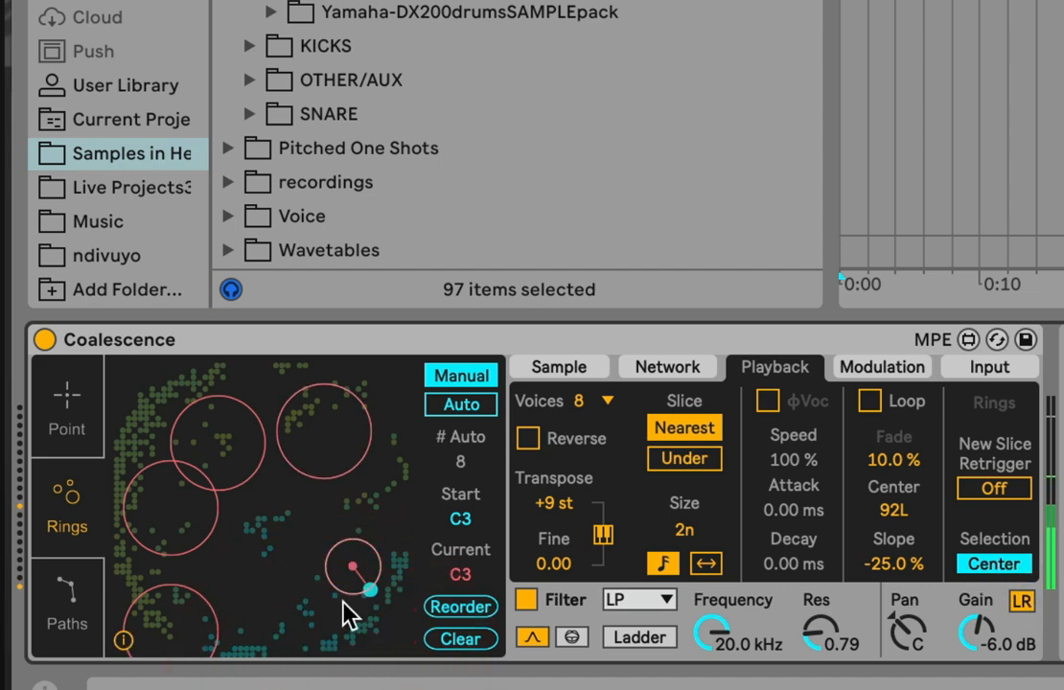
drag(350, 558, 348, 435)
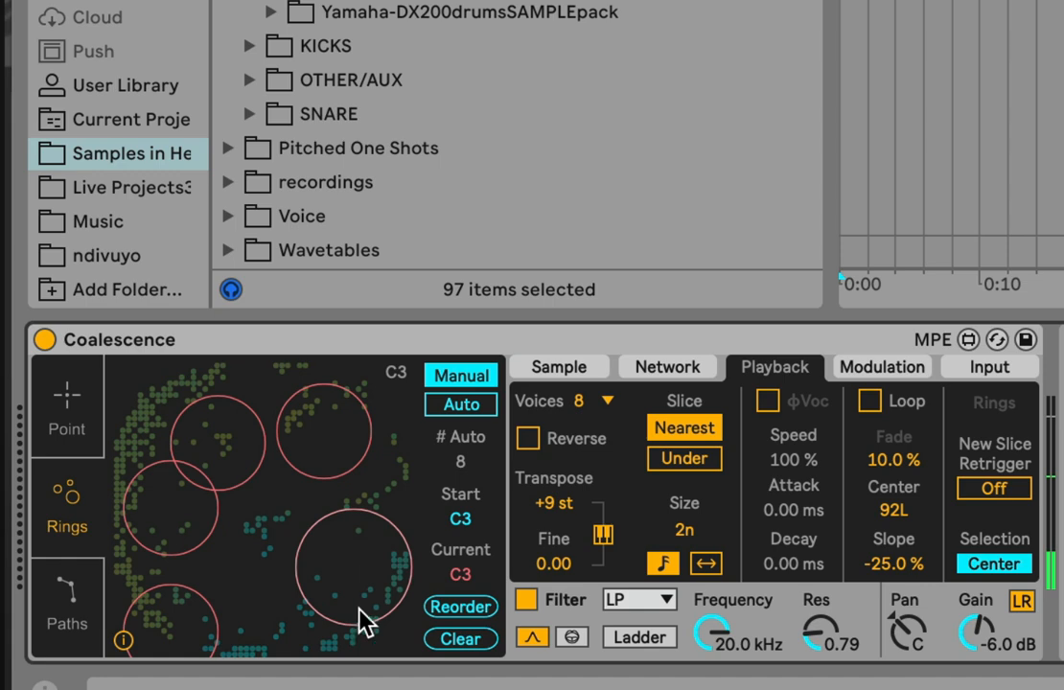
click(363, 640)
click(1011, 564)
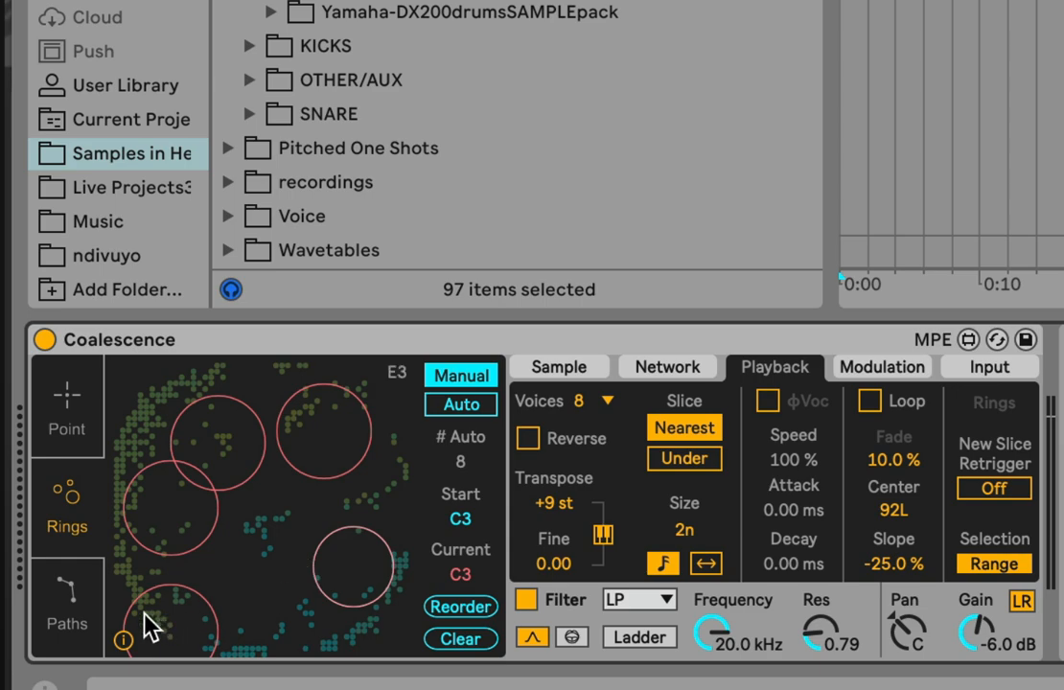
Step: Switch to Paths mode and draw a four-node path for note C across the slice map
click(67, 604)
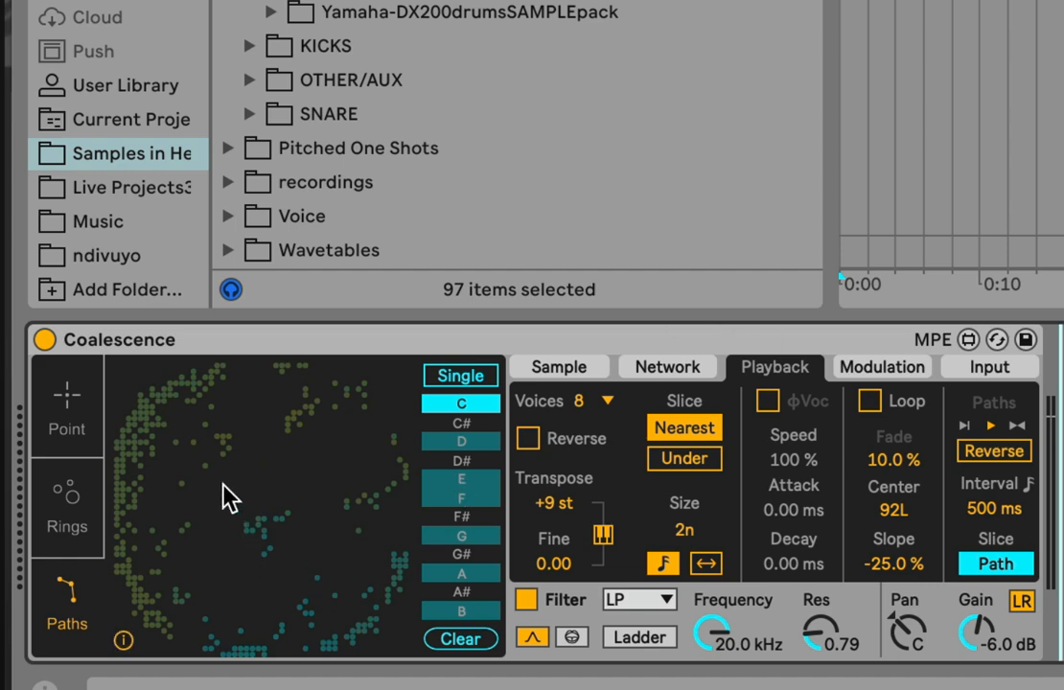
click(163, 430)
click(164, 631)
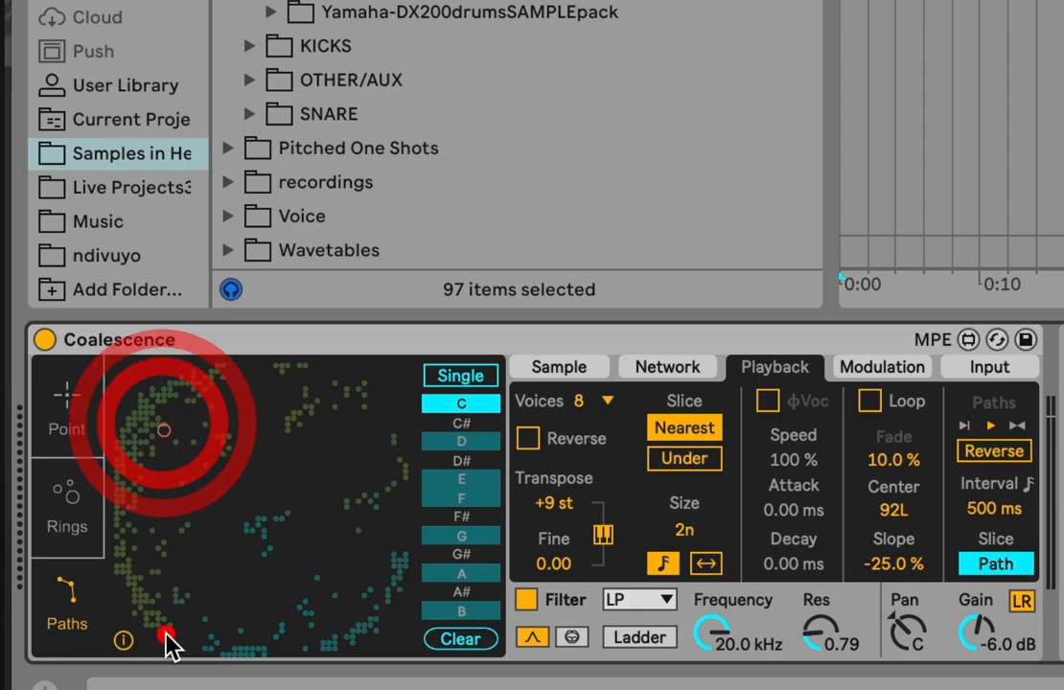
click(305, 621)
click(337, 493)
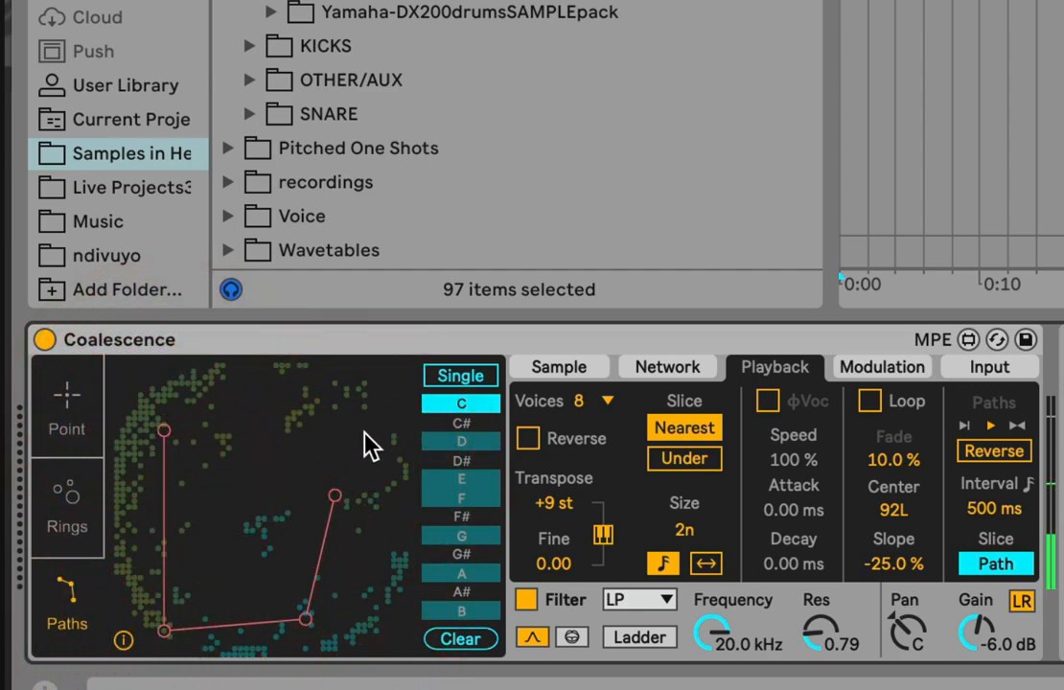
Step: Delete all four nodes of note C's path, starting with the last one drawn
click(335, 500)
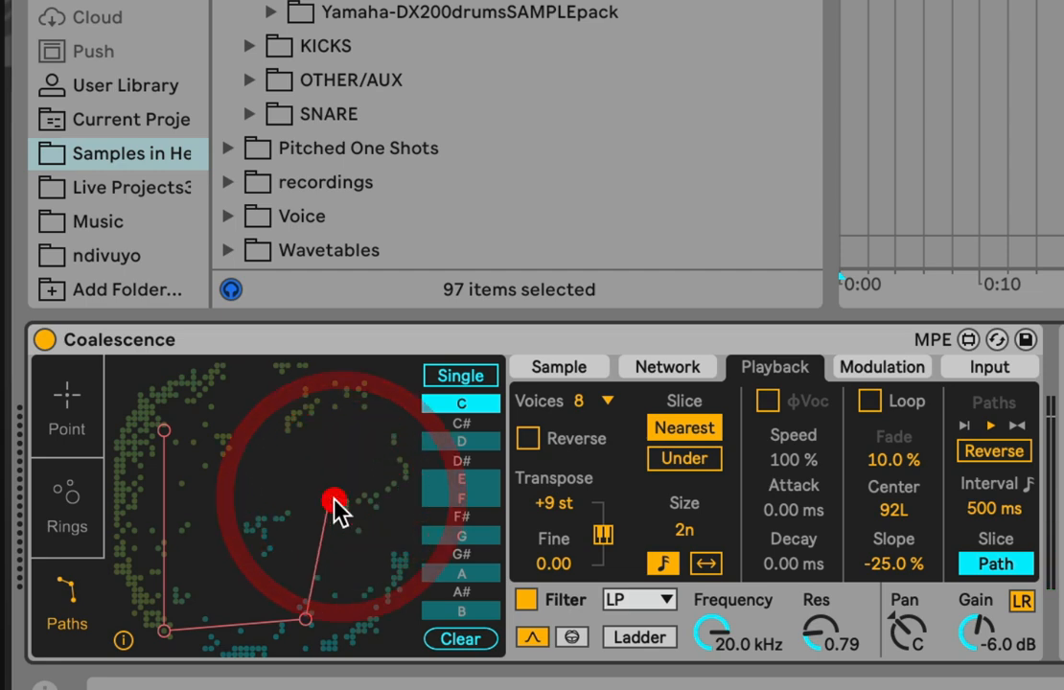
click(333, 499)
click(304, 620)
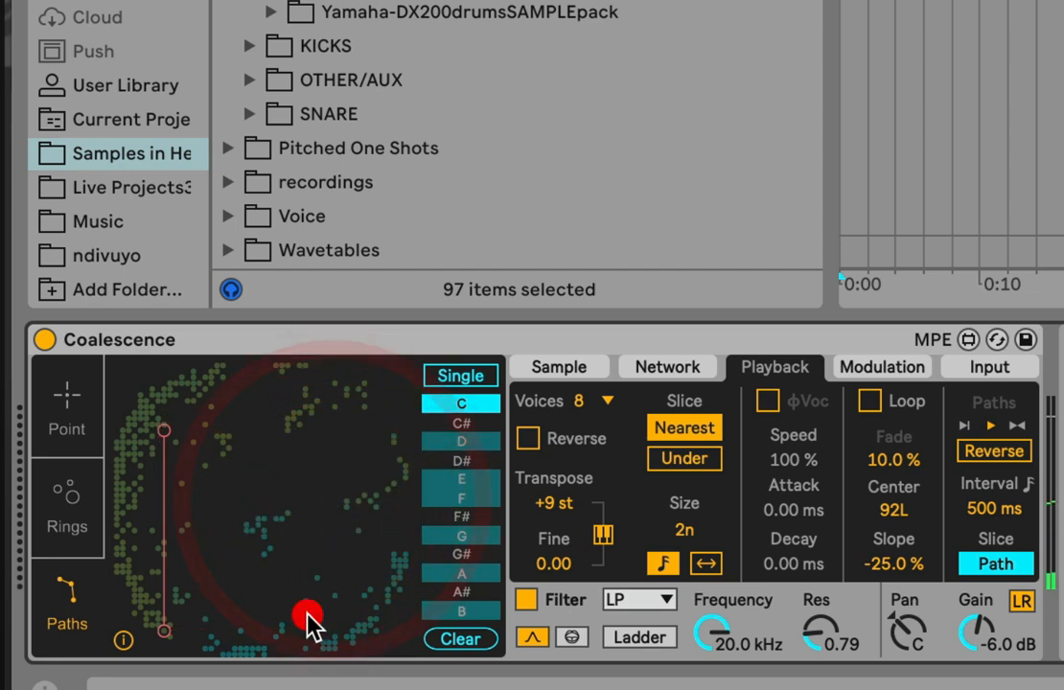
click(163, 630)
click(164, 430)
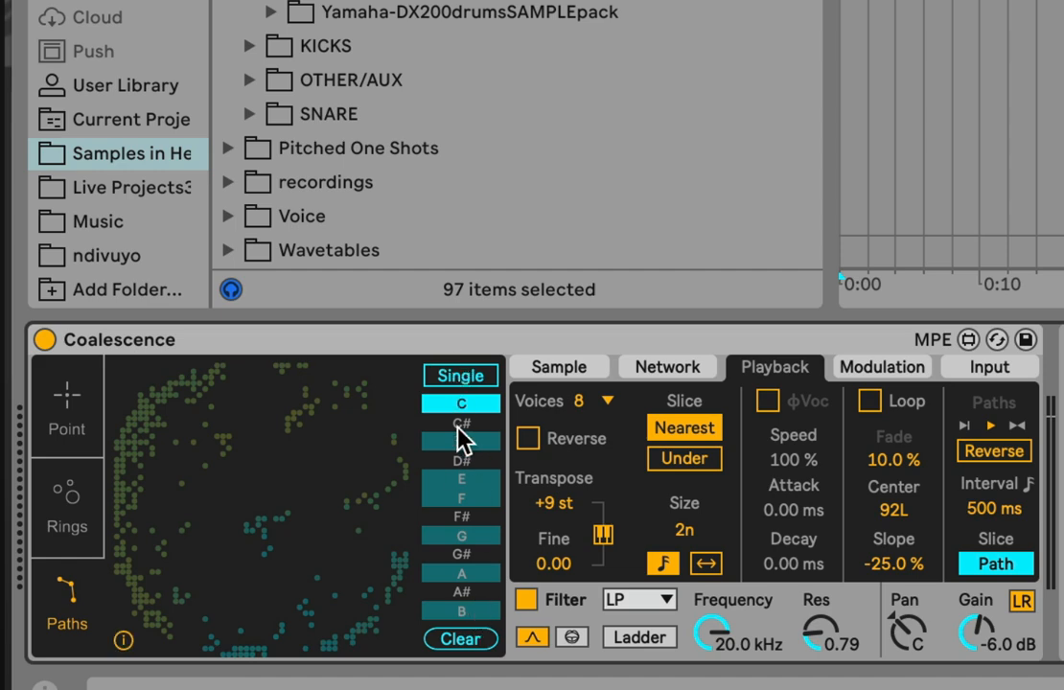
Step: Revisit Point mode and Rings mode for comparison, selecting the individual rings on the map
drag(447, 403, 430, 336)
click(57, 401)
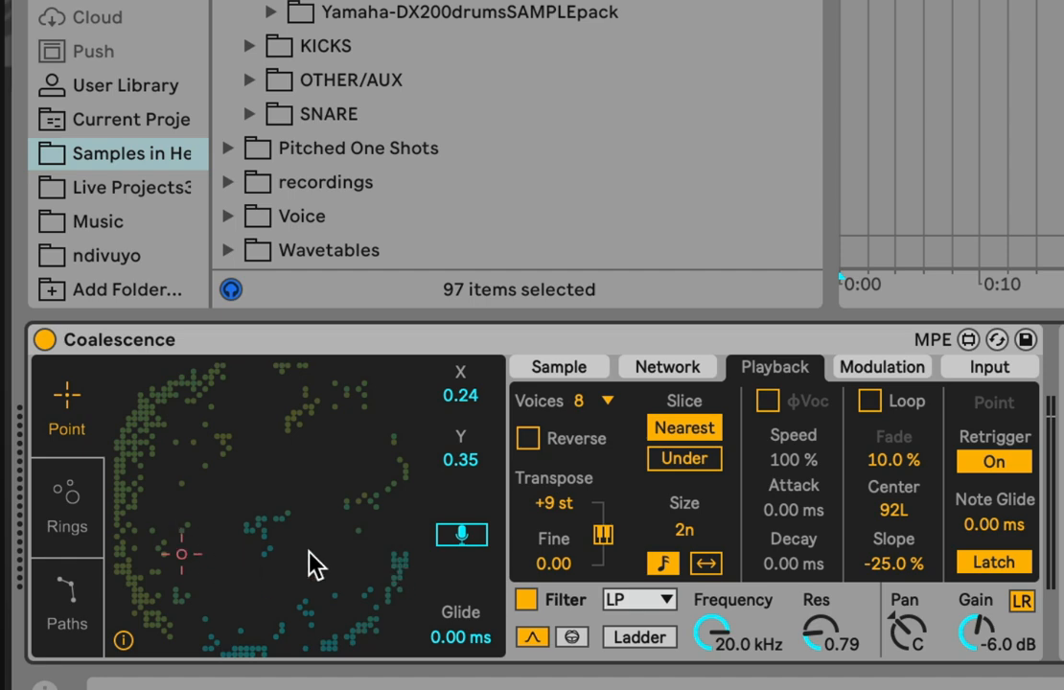
click(72, 504)
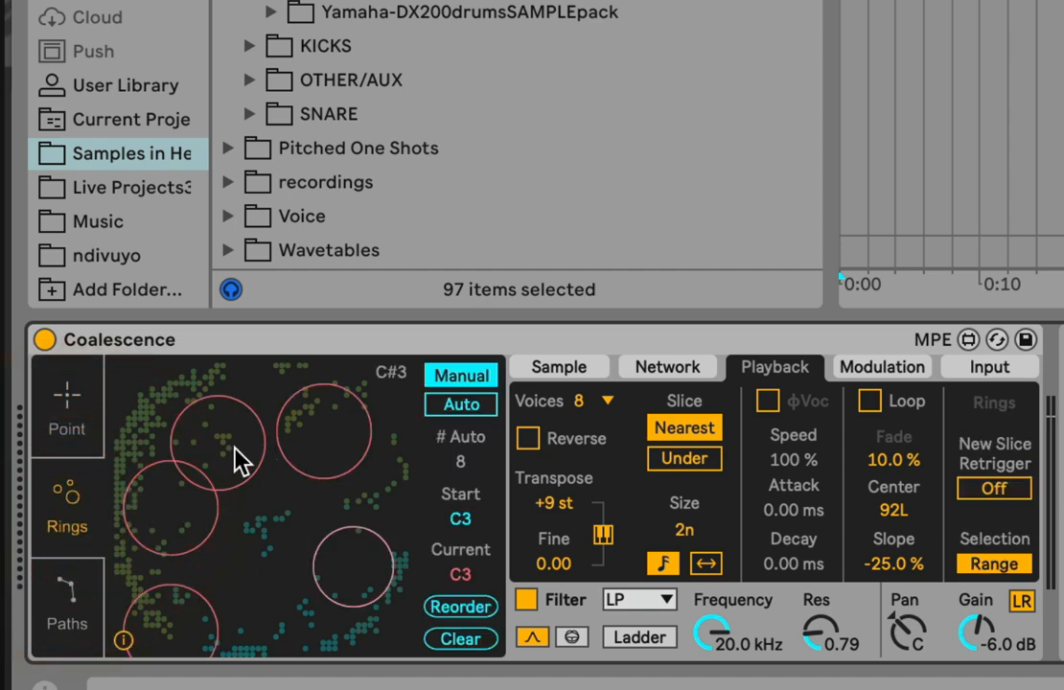
click(198, 437)
click(316, 422)
click(362, 596)
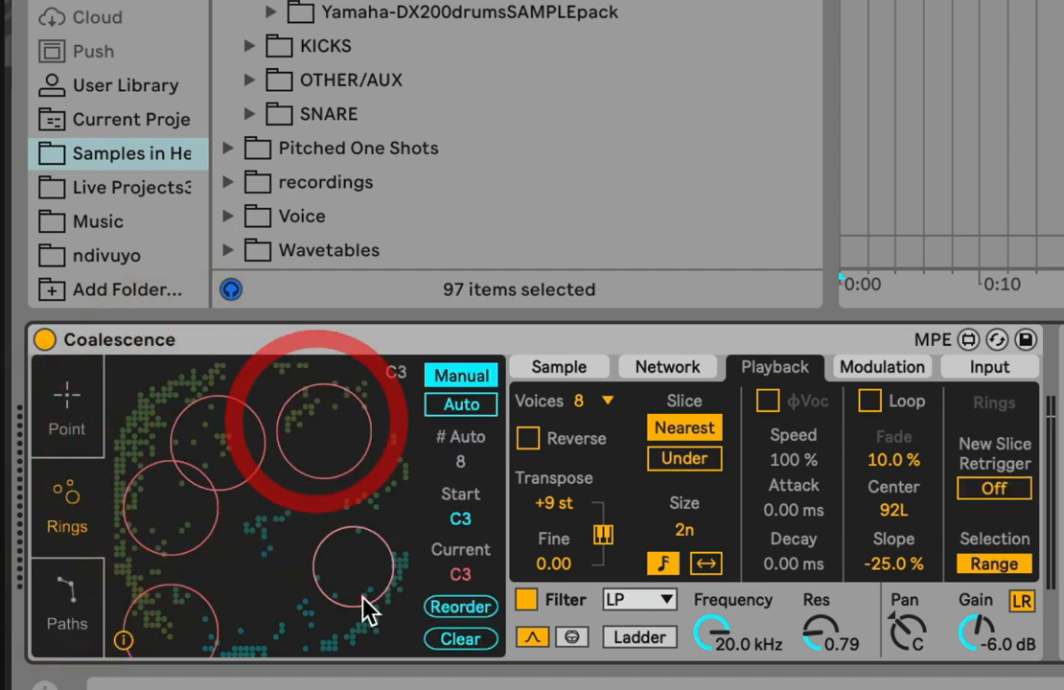
click(148, 624)
click(182, 495)
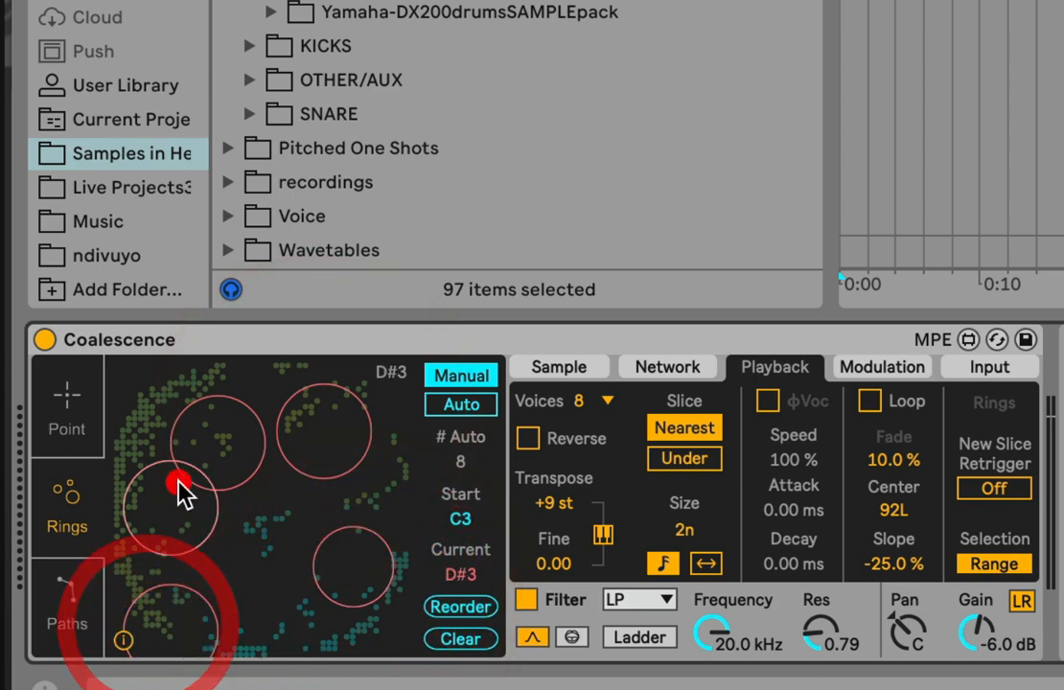
Step: Return to Paths mode and draw a four-node path for note C, from the upper left down and across to the right
click(78, 618)
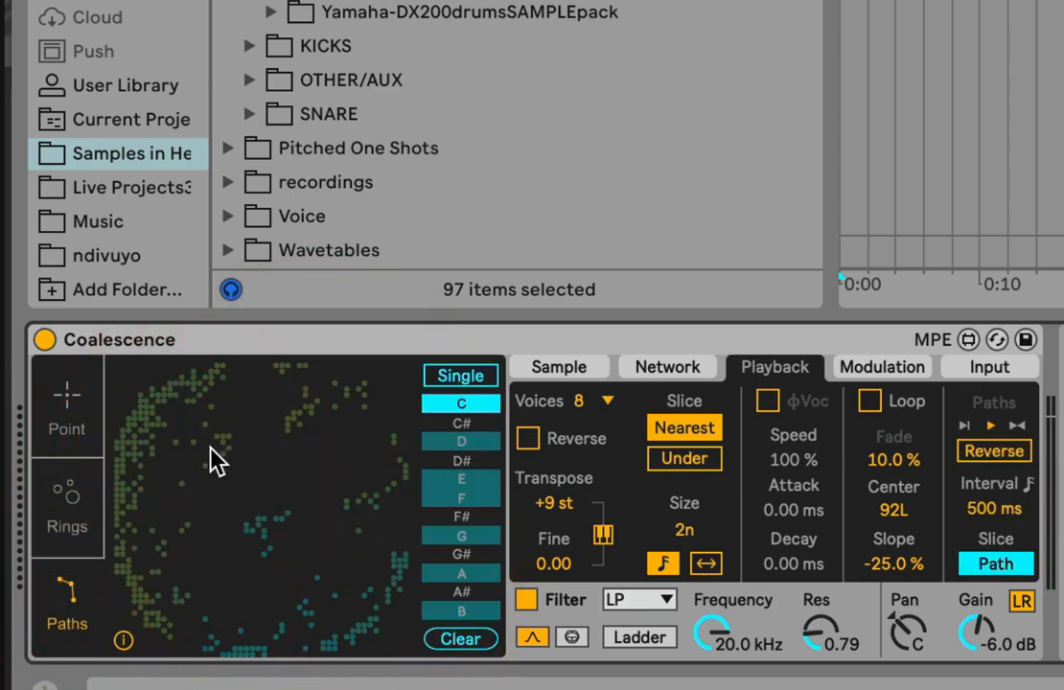
drag(480, 405, 463, 599)
click(474, 407)
click(164, 431)
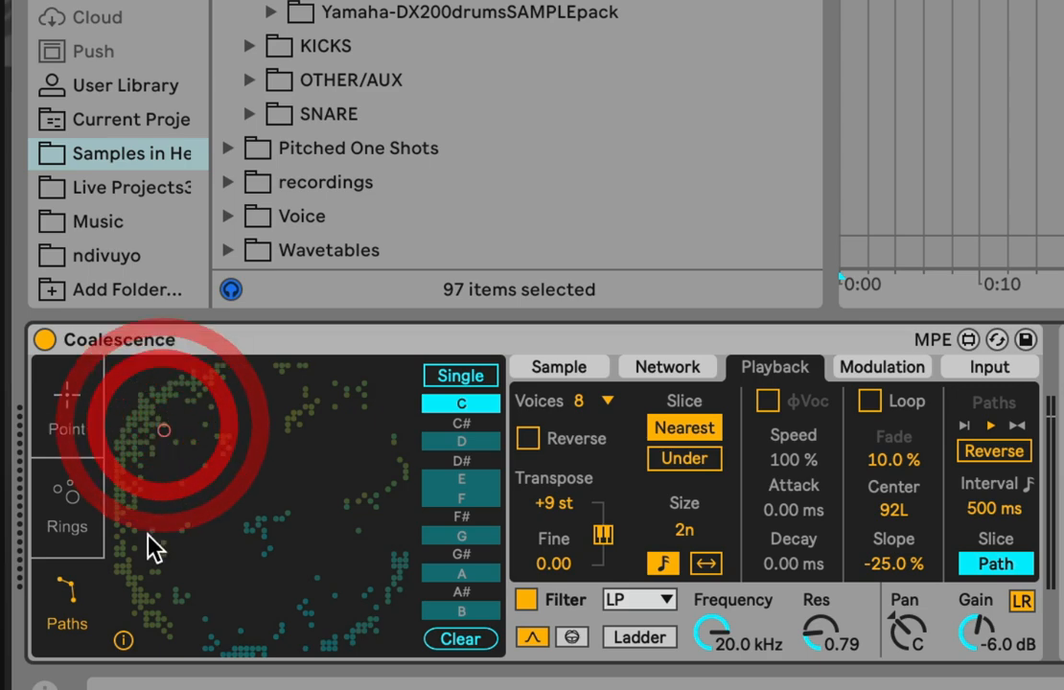
click(152, 535)
click(216, 590)
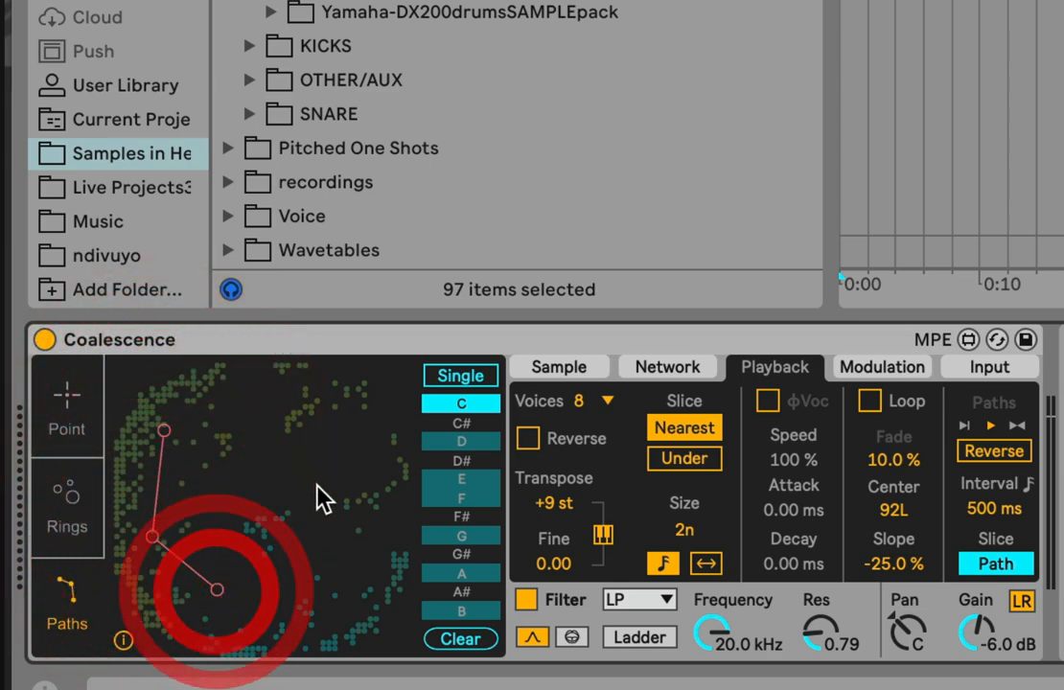
click(377, 490)
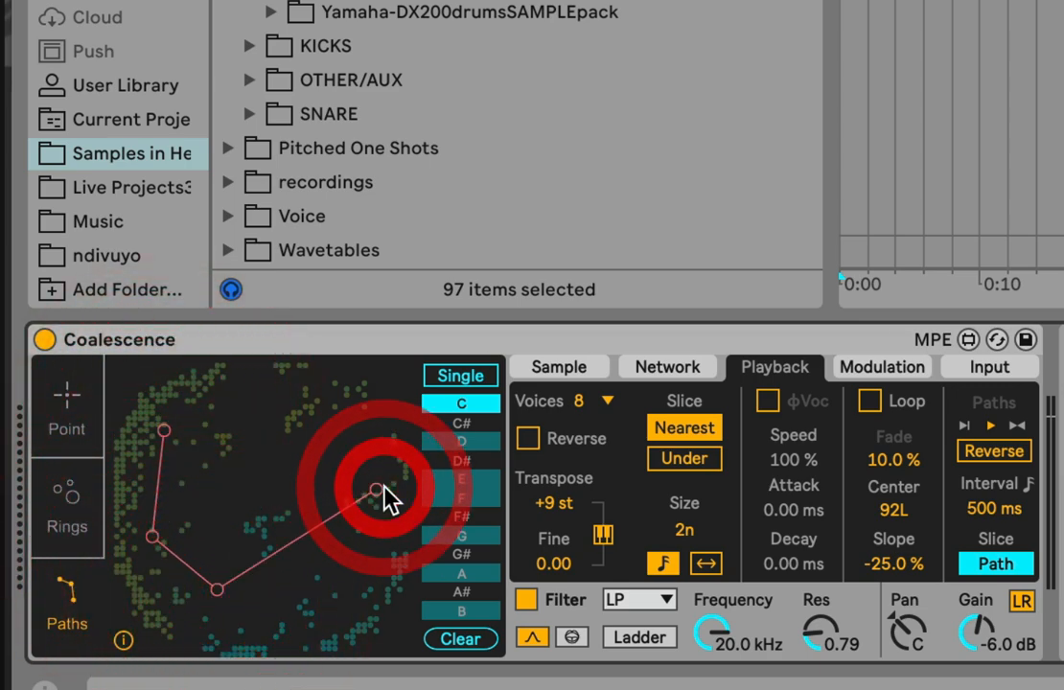
Step: Select note D and draw its own four-node path up the right half of the map
click(478, 443)
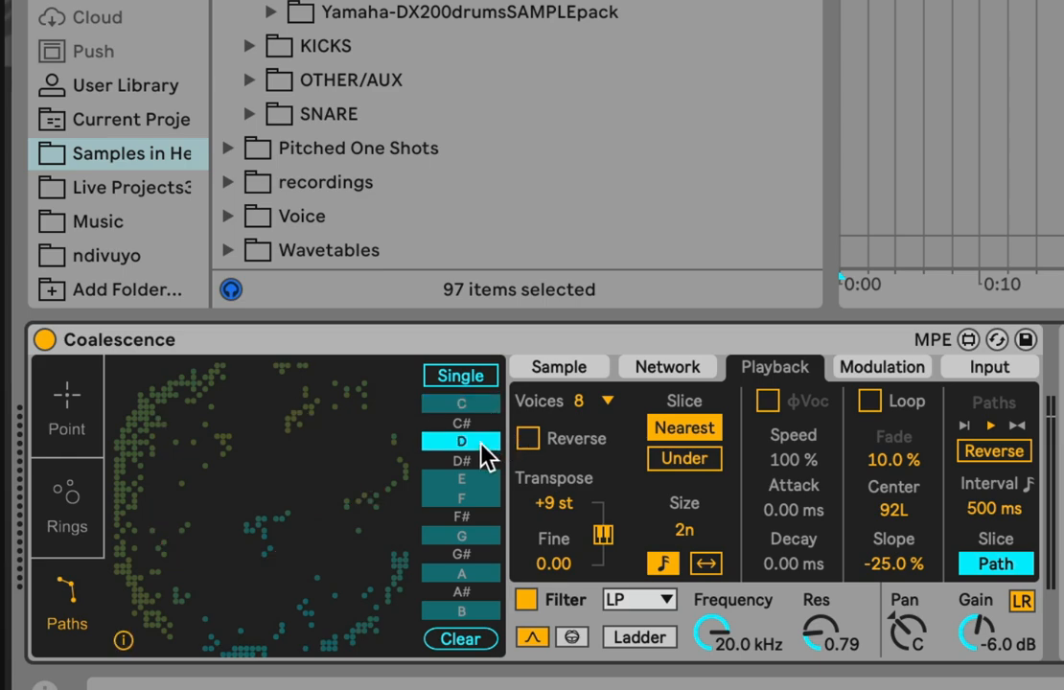
click(359, 631)
click(302, 598)
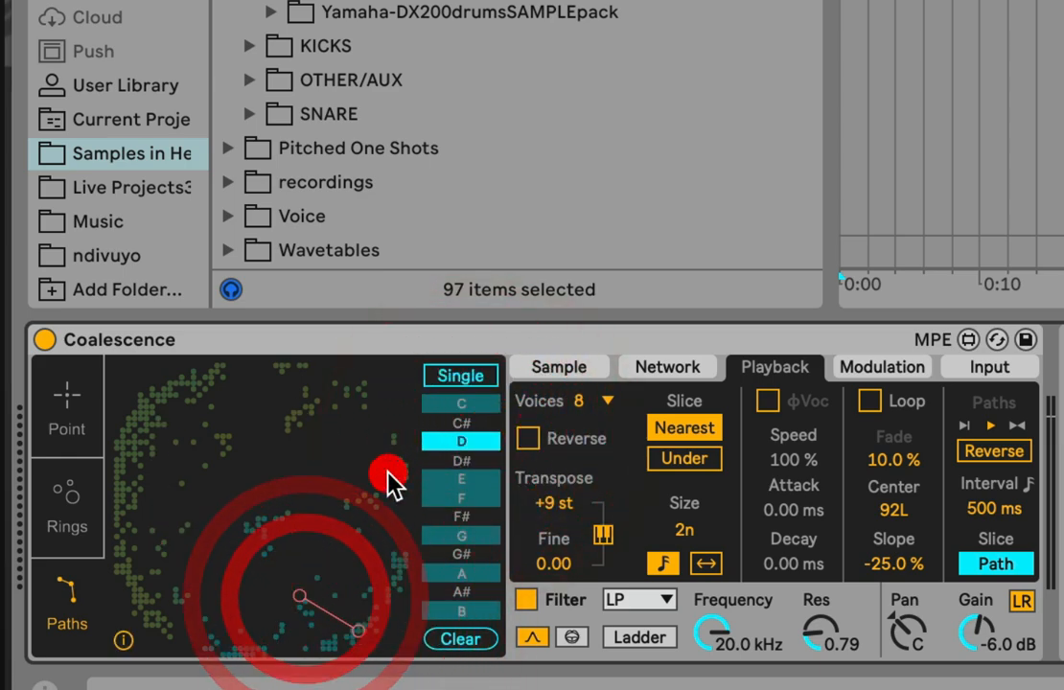
click(385, 475)
click(318, 444)
Step: Compare the paths for notes C and D, ending on C, and set the slice Size to 16n
click(482, 401)
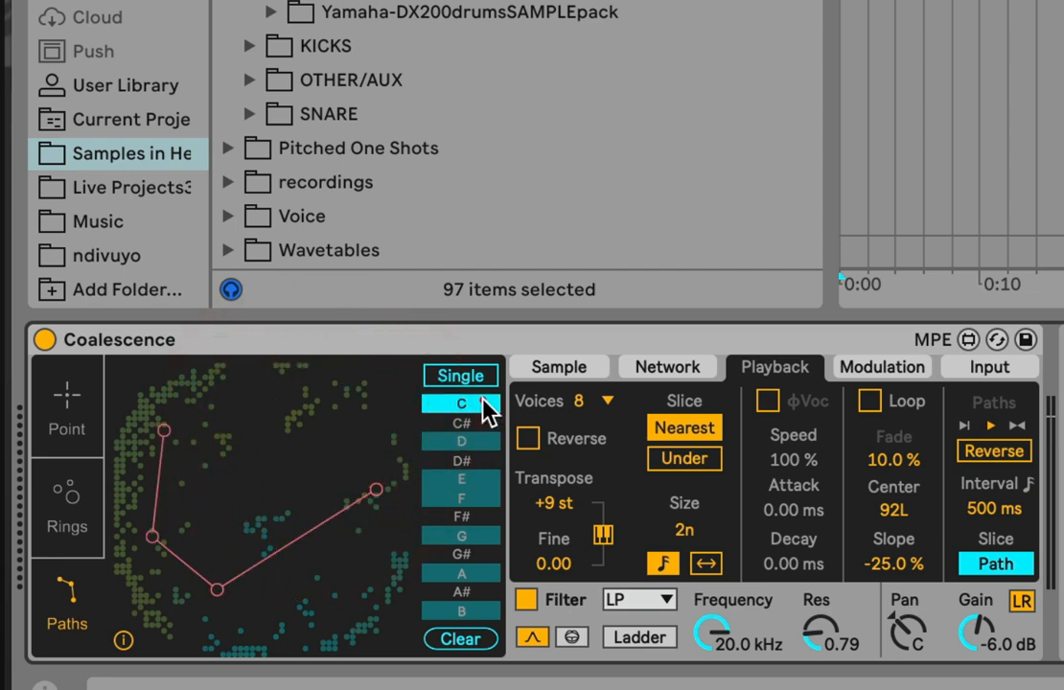
click(482, 439)
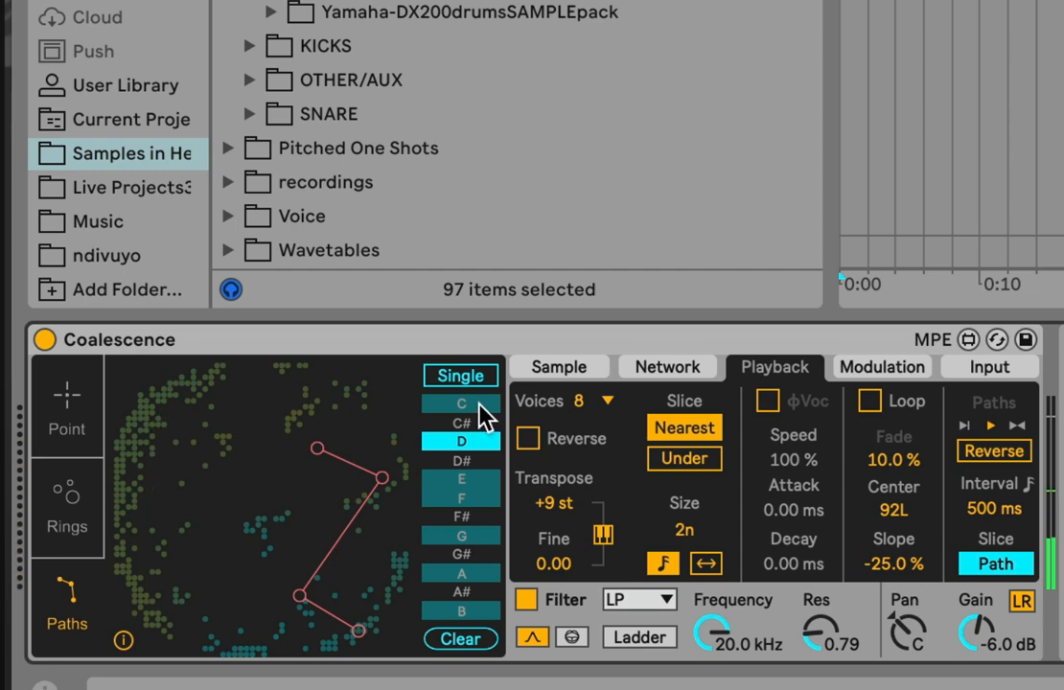
click(479, 404)
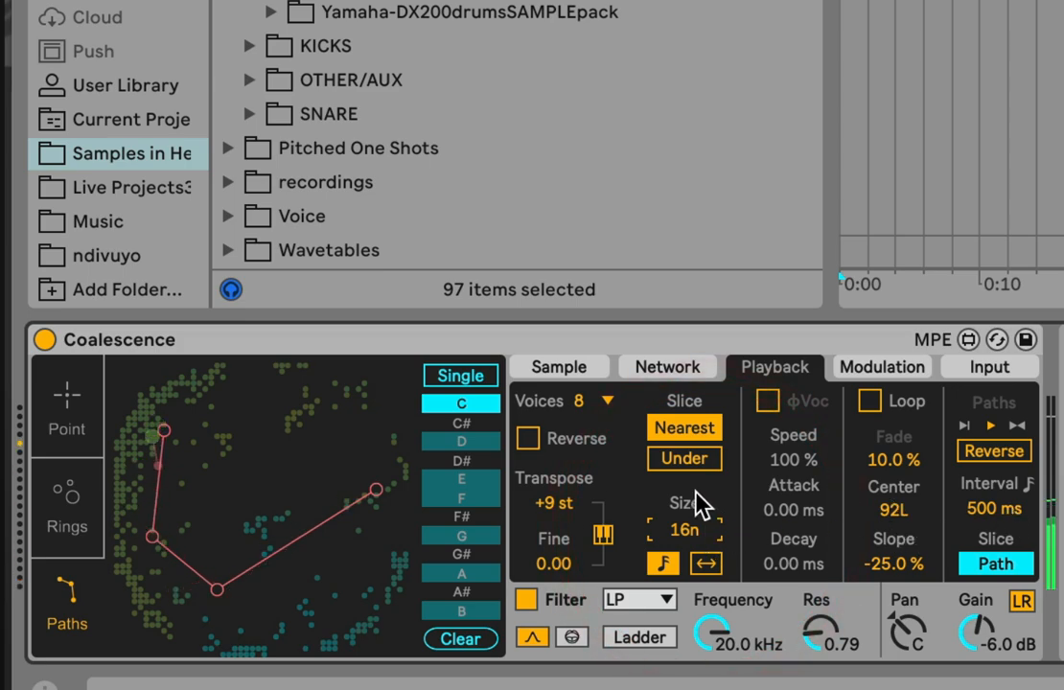
Step: Replace the drum samples with the Guitar Harmon, Kalimba and Mallet Swing samples, and return to the playback settings
click(565, 369)
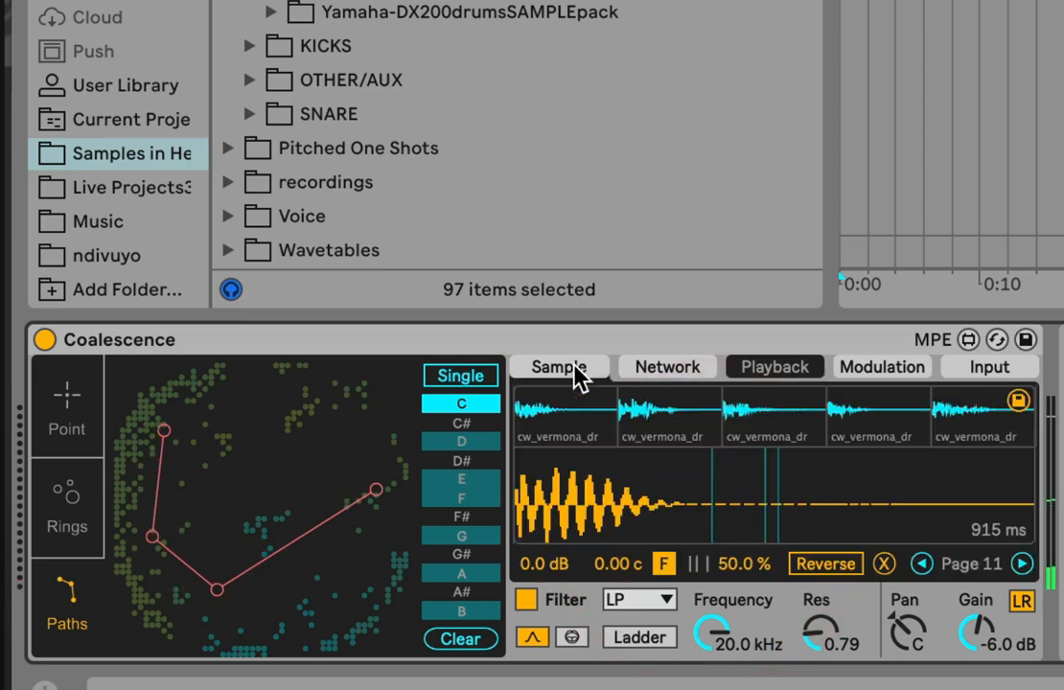
click(705, 369)
click(871, 565)
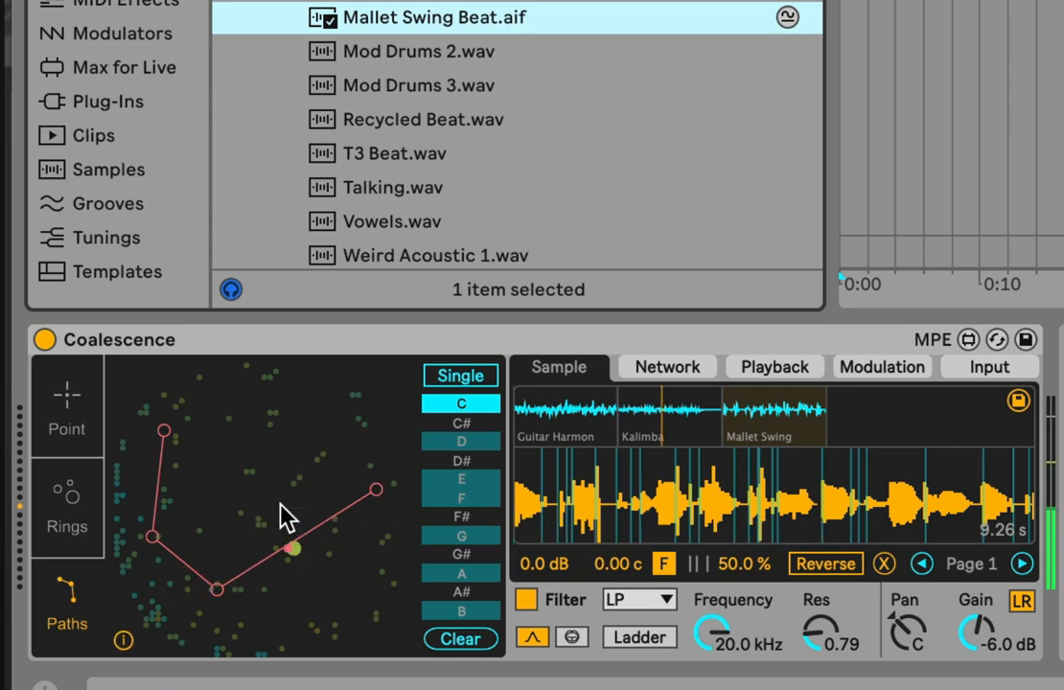
click(774, 368)
click(798, 376)
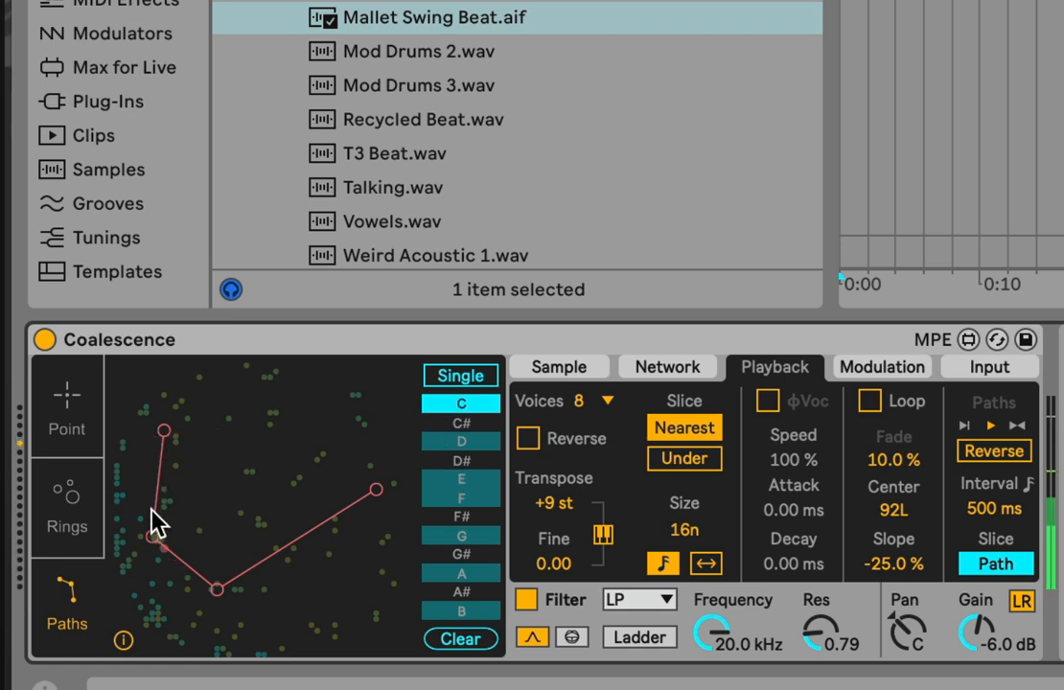
Step: Examine the paths assigned to different notes, switching among D, C, C#, D# and F#
click(469, 442)
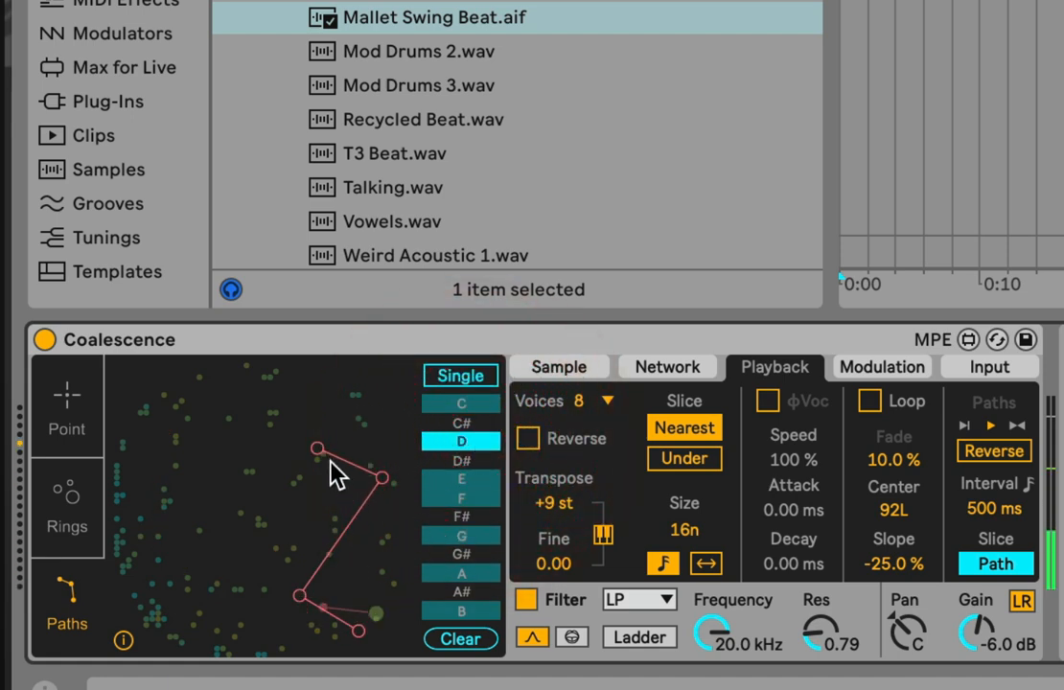
click(484, 404)
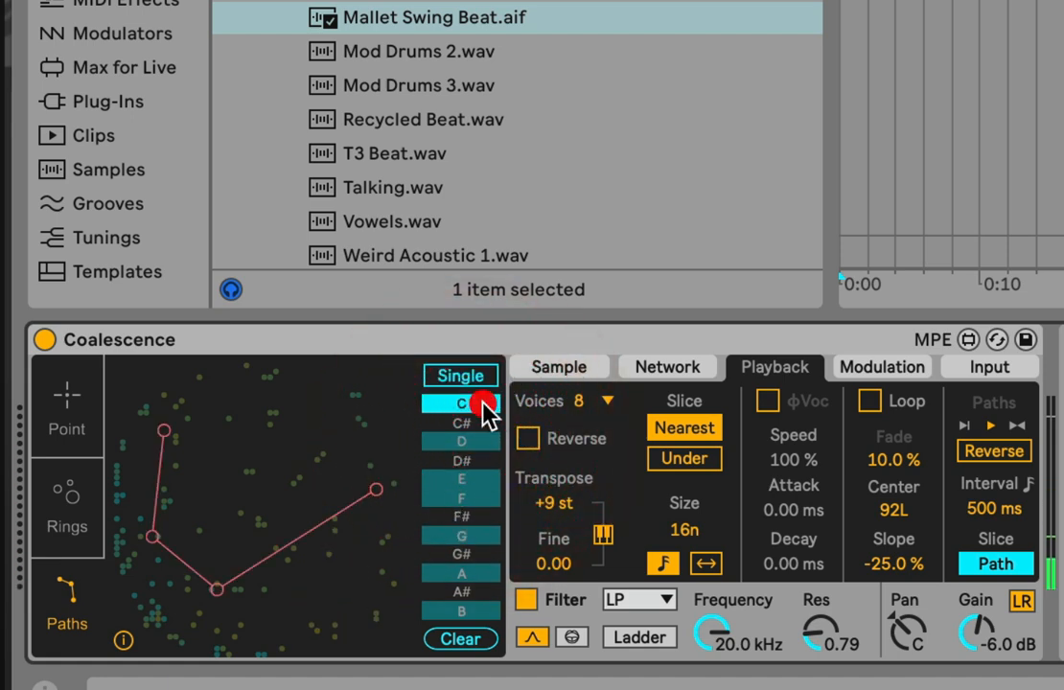
click(483, 442)
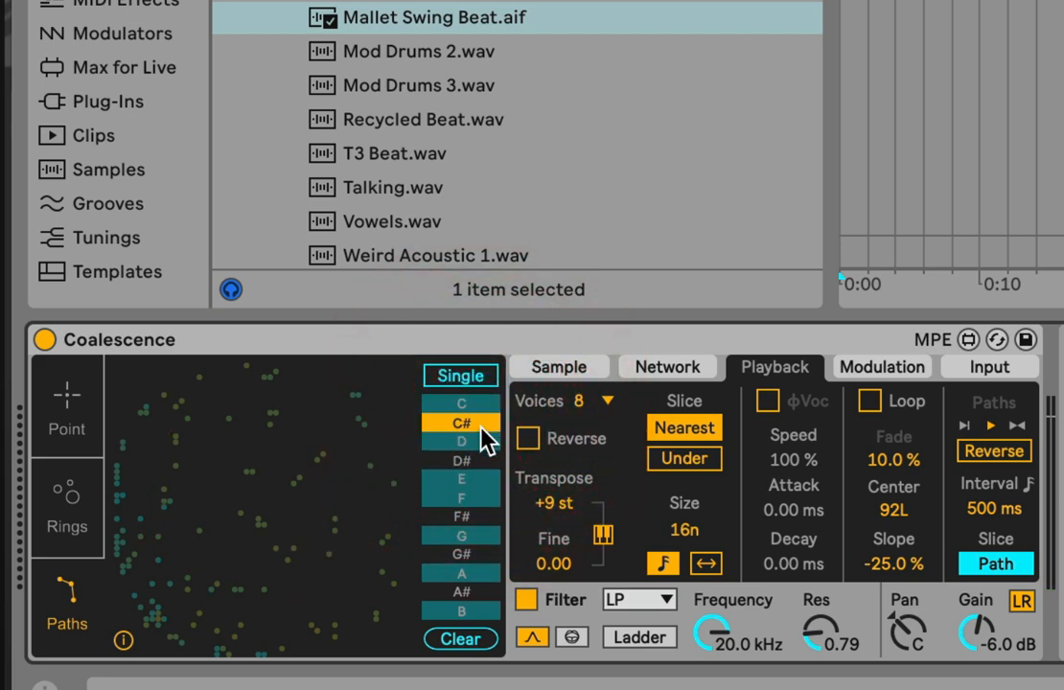
click(480, 459)
click(484, 442)
click(484, 424)
click(482, 442)
click(477, 516)
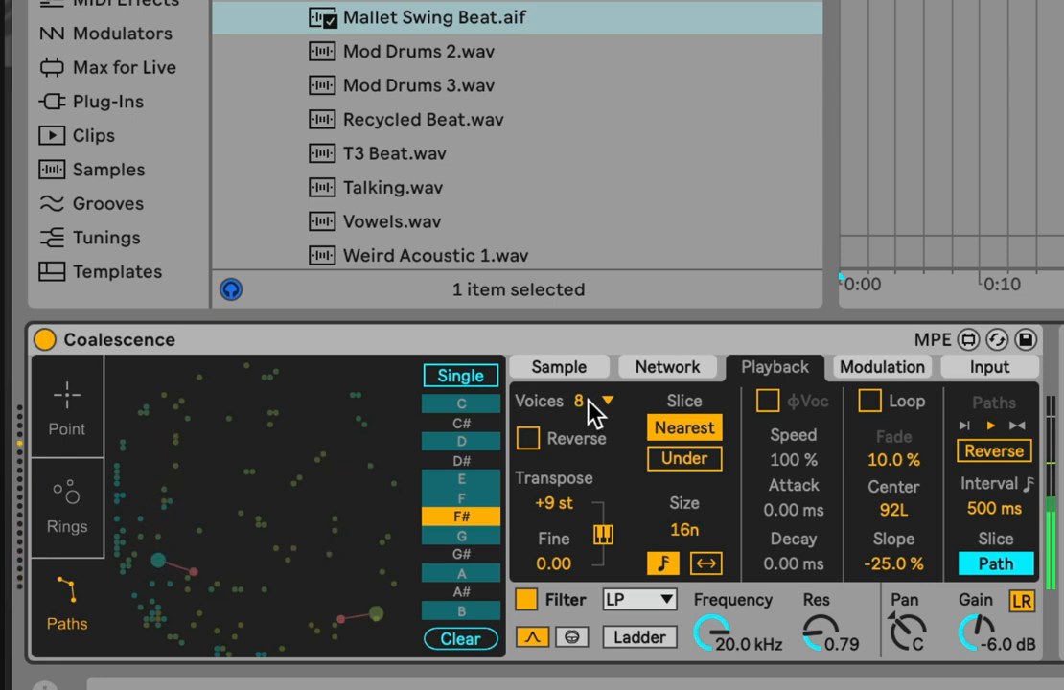
Step: Select note C's path and set path playback to the play-once mode that stops at the last node
click(484, 404)
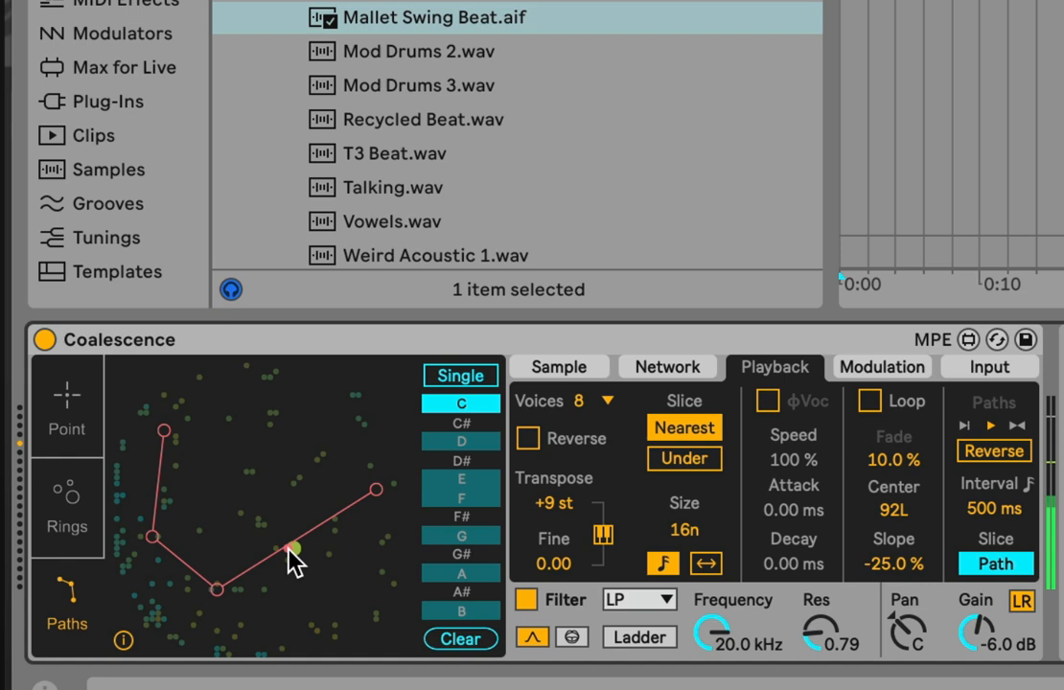
click(962, 426)
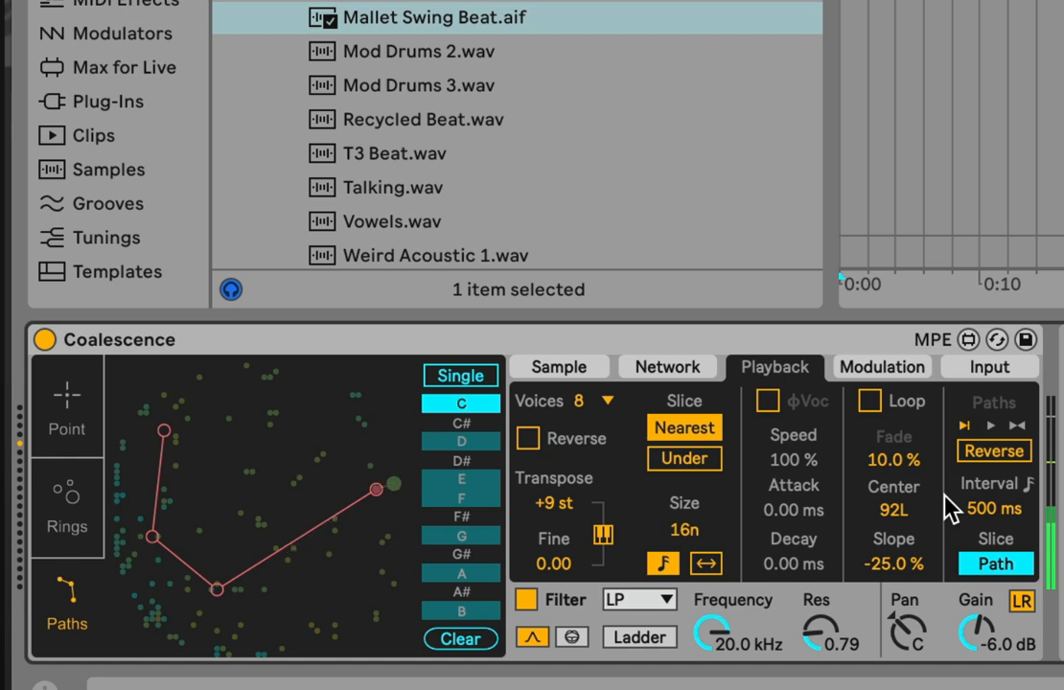
Step: Try the ping-pong path mode, set path playback to the continuous loop mode, and switch path Reverse on and back off
click(1018, 426)
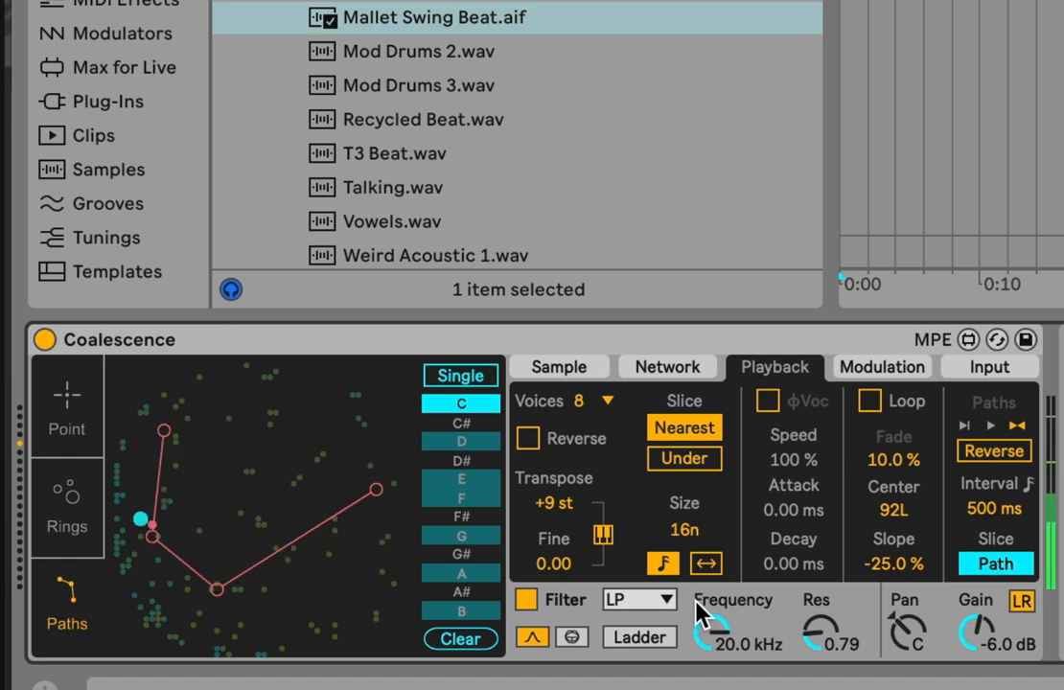
click(992, 424)
click(988, 451)
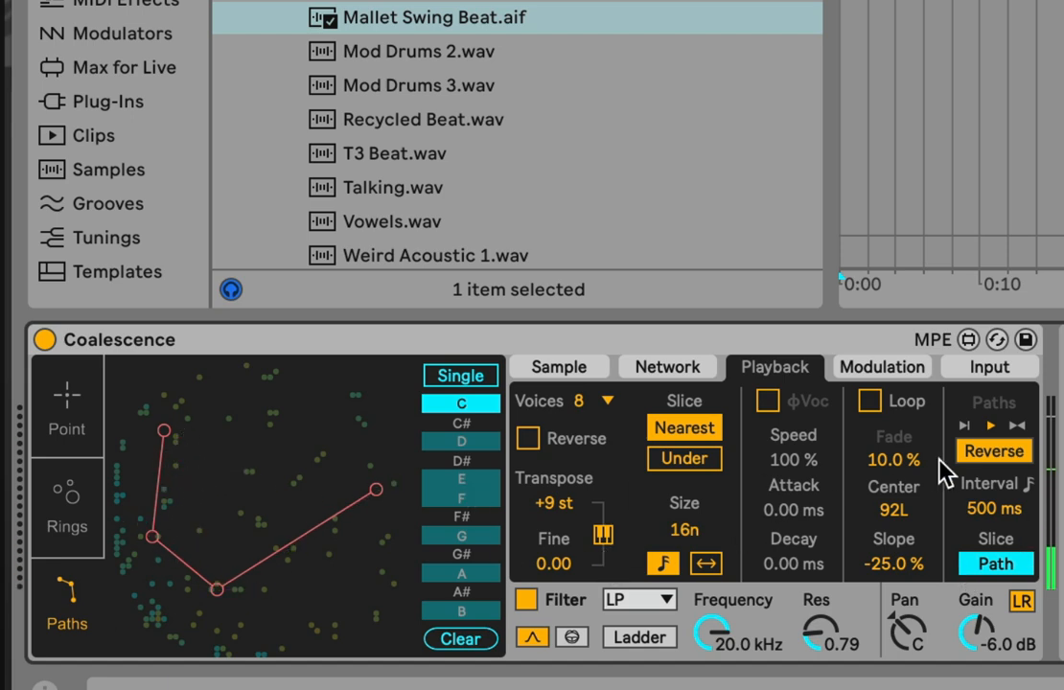
click(981, 449)
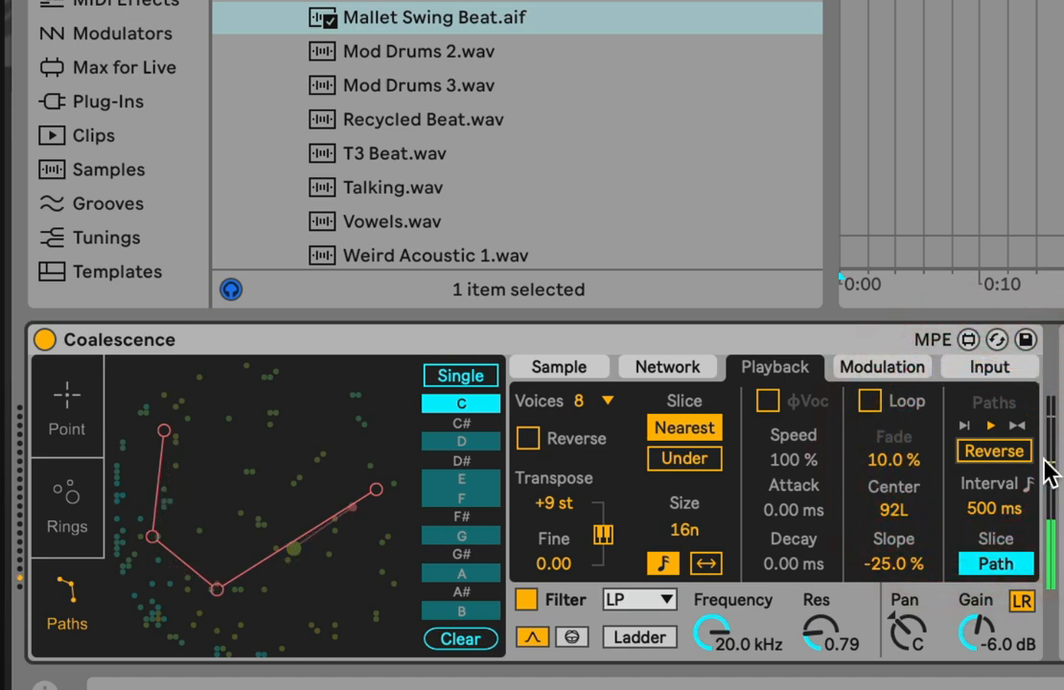
Step: Enable slice Loop and try a path Interval of 2.07 s before switching the Interval to the note value 4n
drag(984, 506, 985, 460)
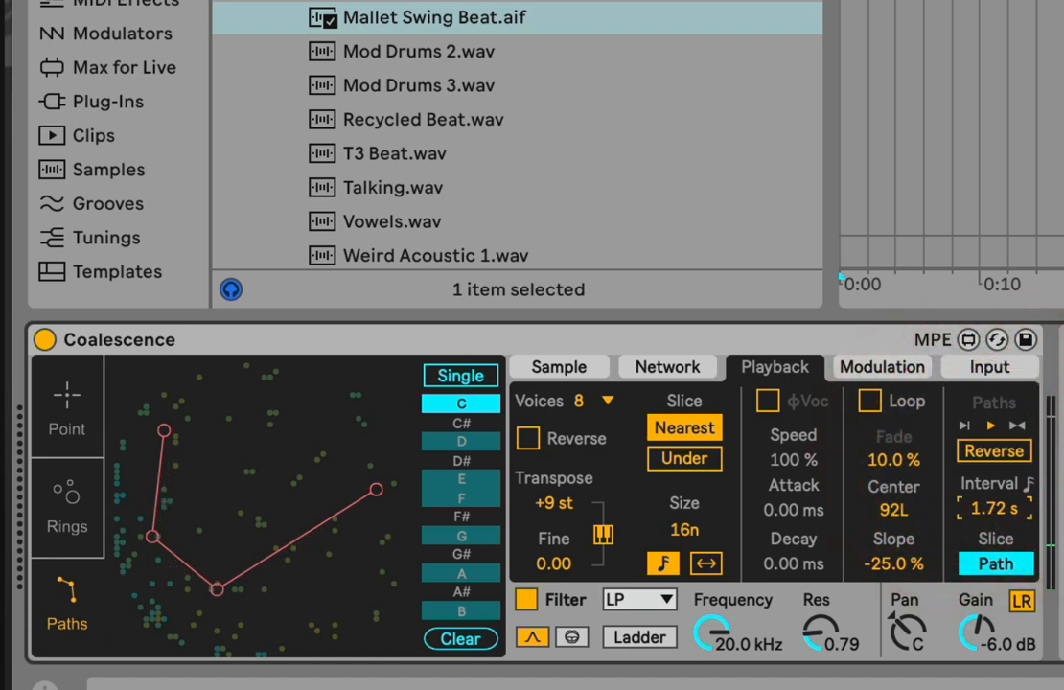
drag(987, 508, 988, 507)
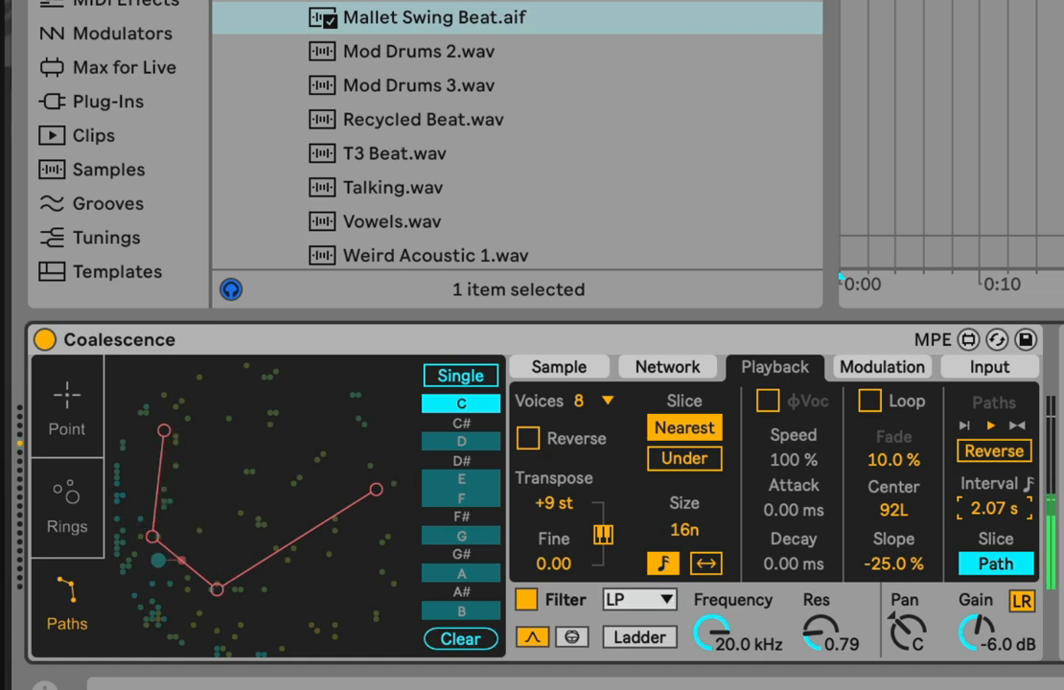
click(869, 402)
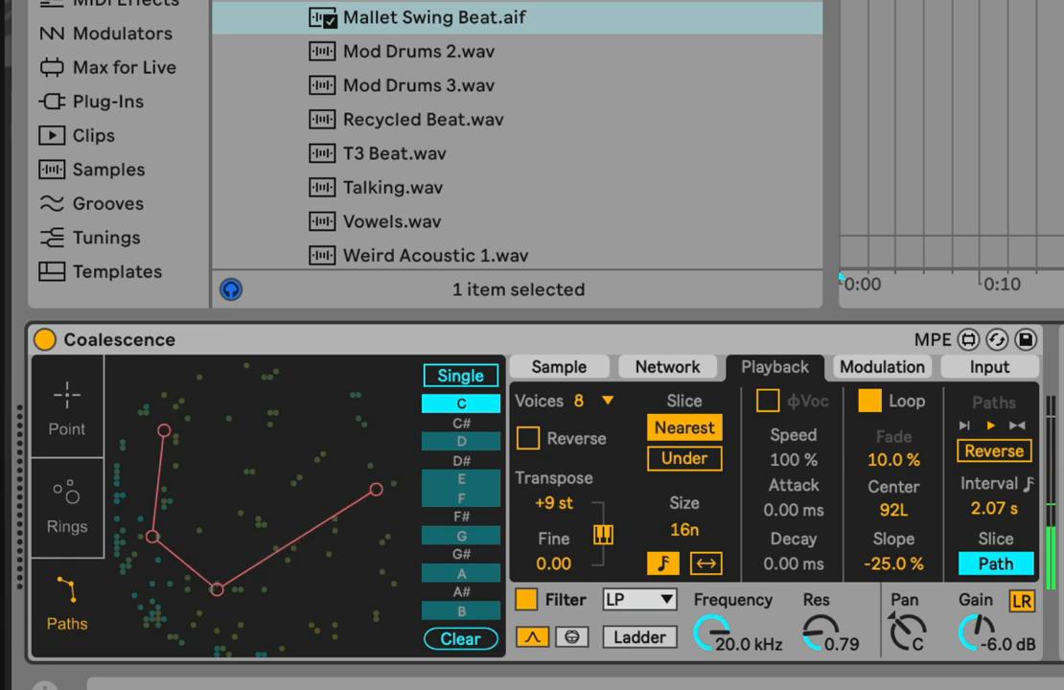
click(1029, 485)
mouse_move(1001, 509)
mouse_down()
mouse_move(1002, 533)
mouse_move(1001, 522)
mouse_up()
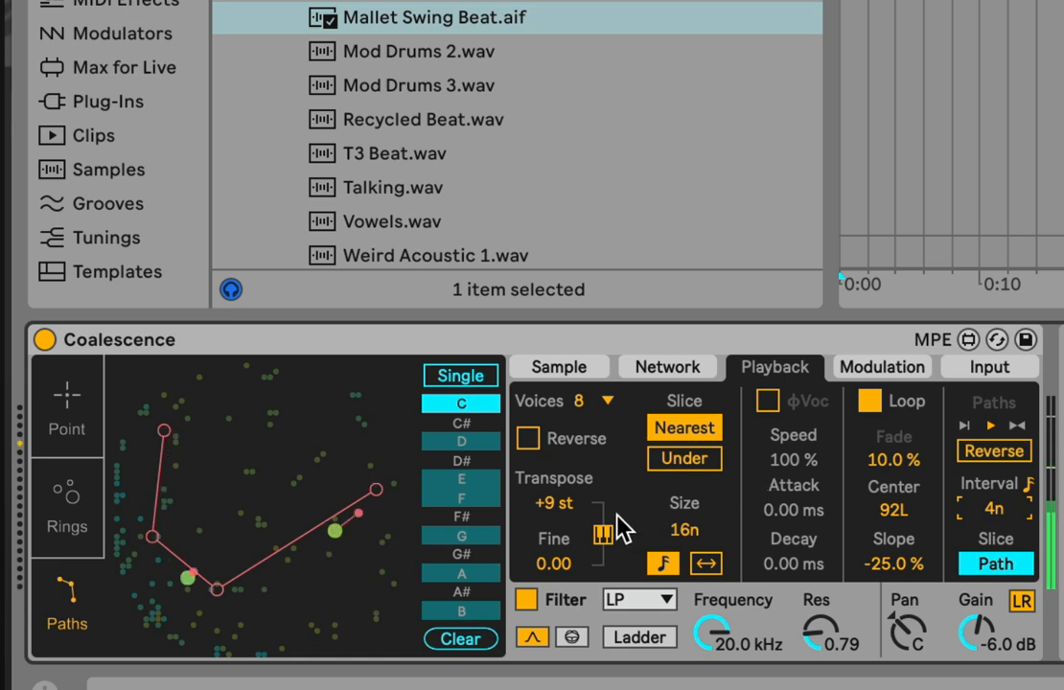
Step: Compare the Points and Path slice options for path playback, ending on Path
click(1027, 565)
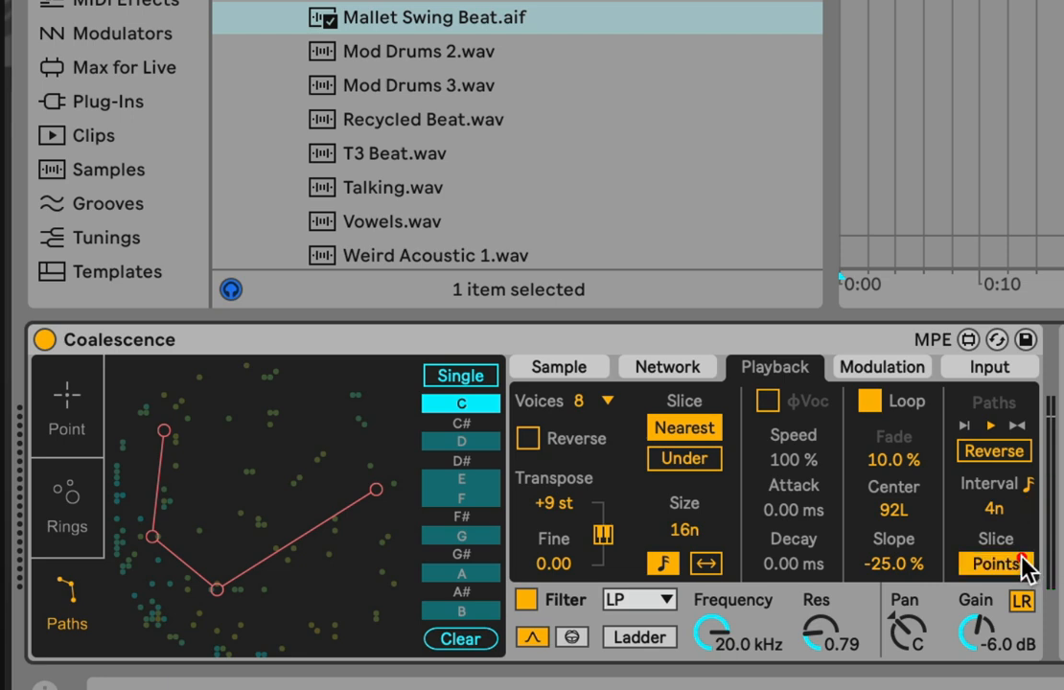
click(1028, 566)
click(1031, 566)
click(1027, 566)
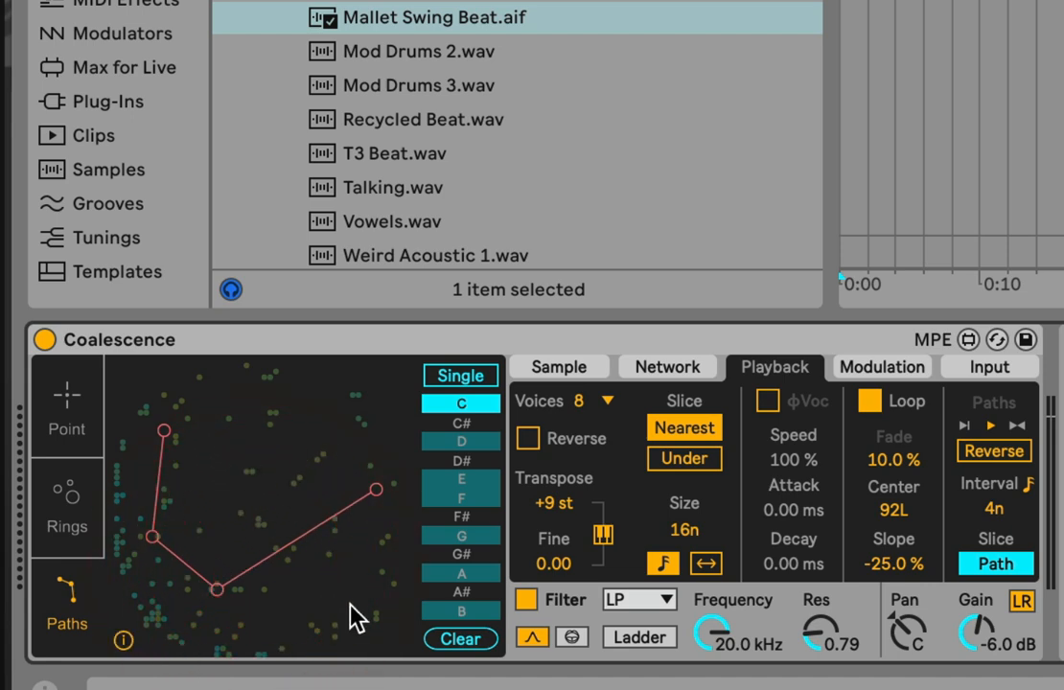
click(1002, 570)
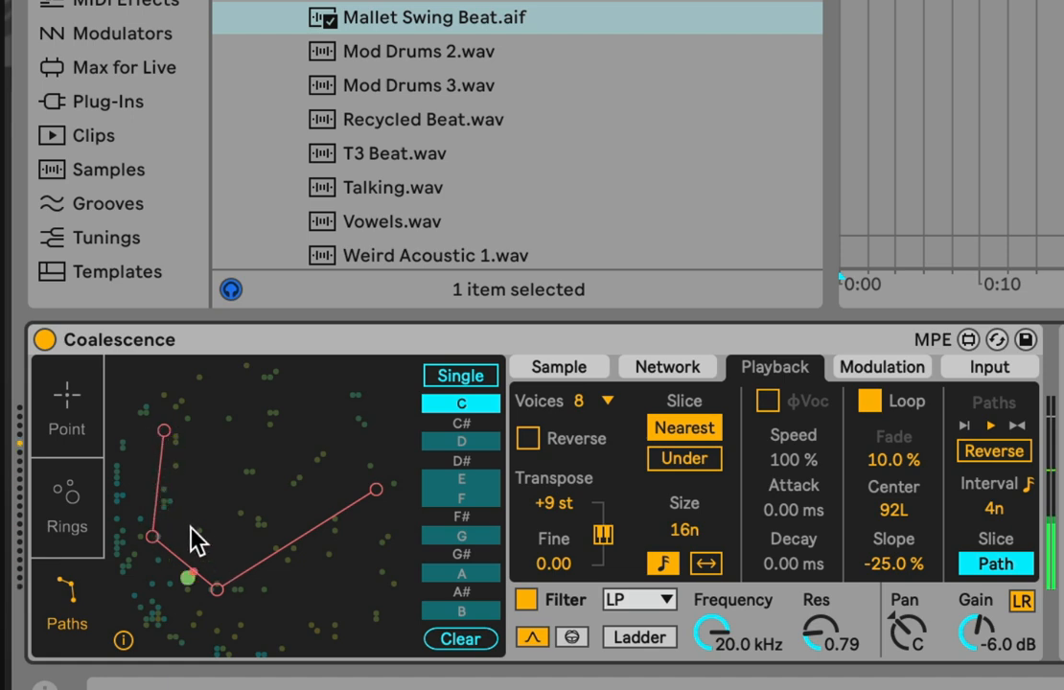
click(1017, 565)
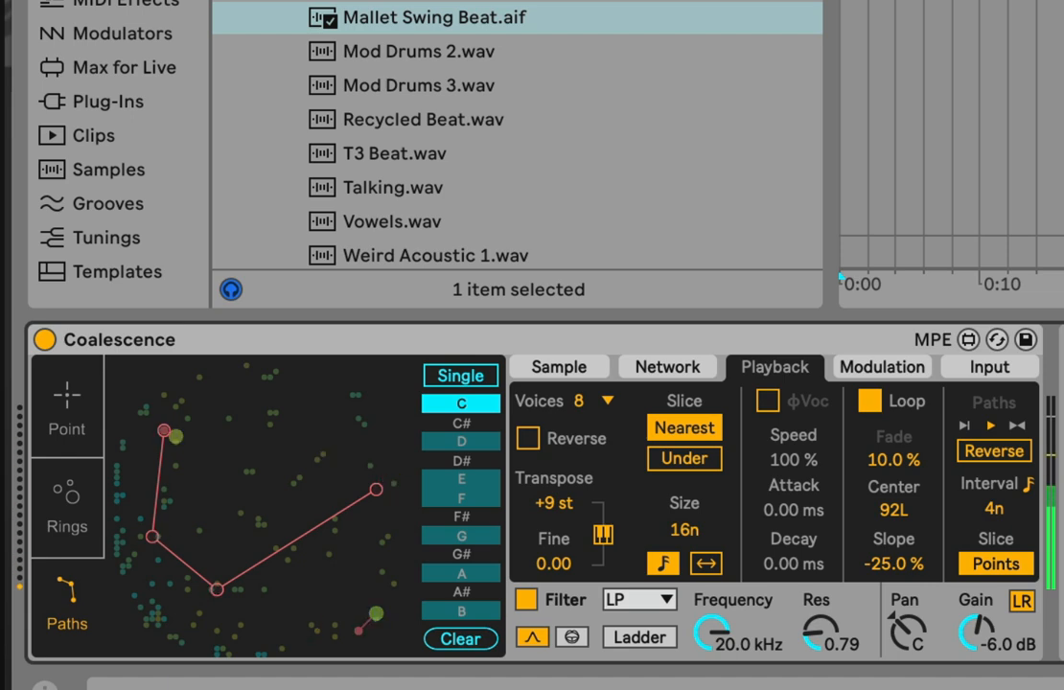
click(996, 564)
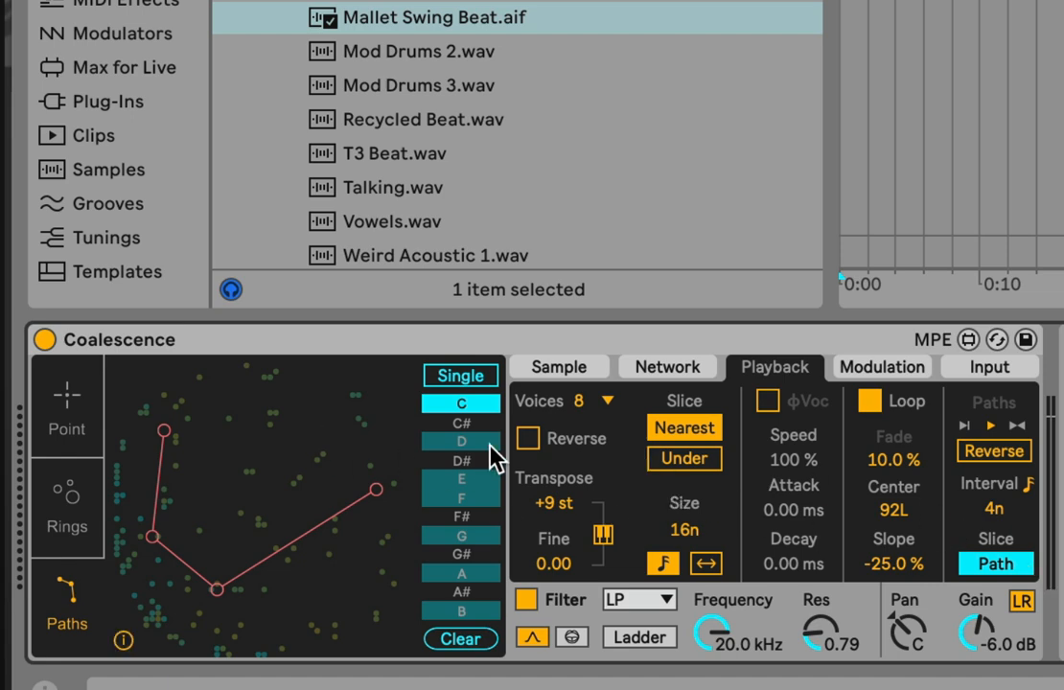
Step: Give note C# a path with a single node and position it near the upper middle of the map
click(469, 423)
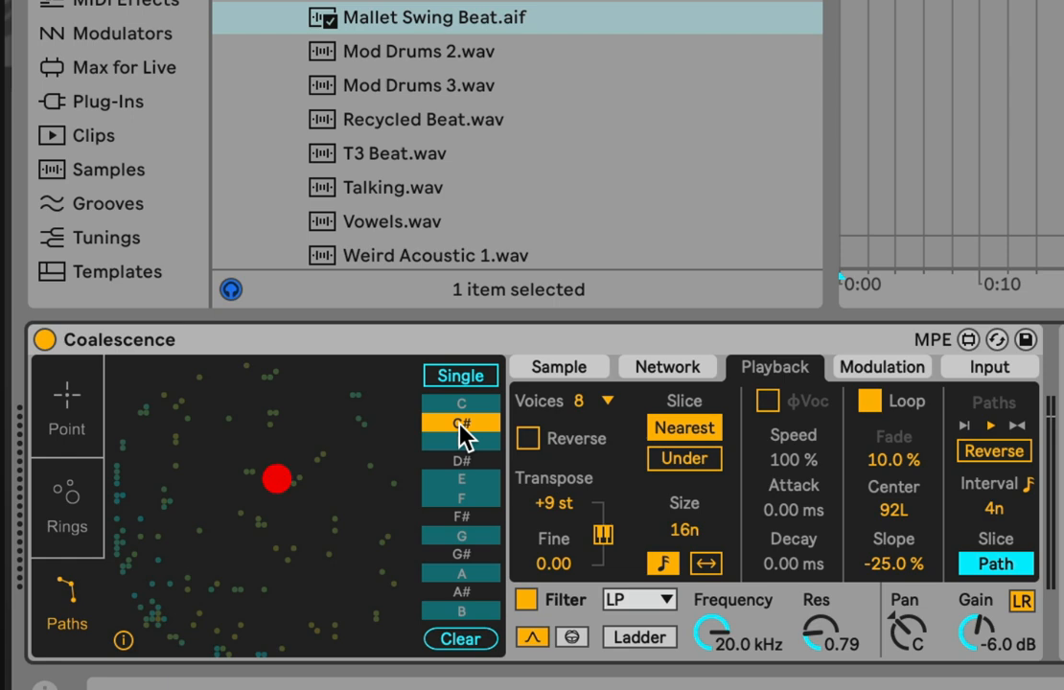
click(218, 431)
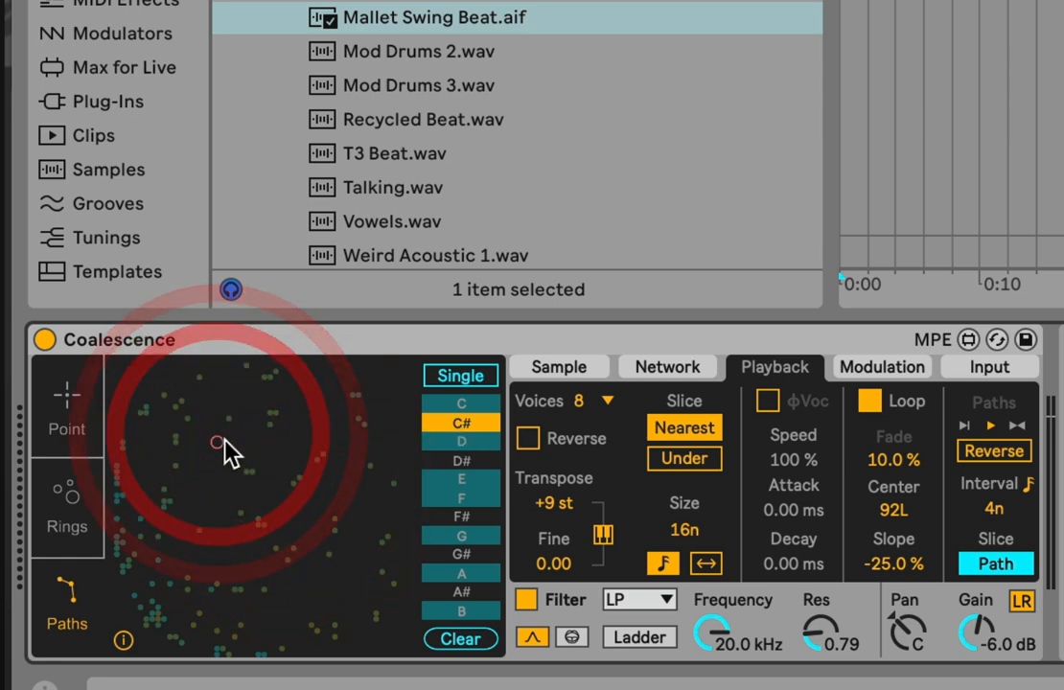
click(243, 465)
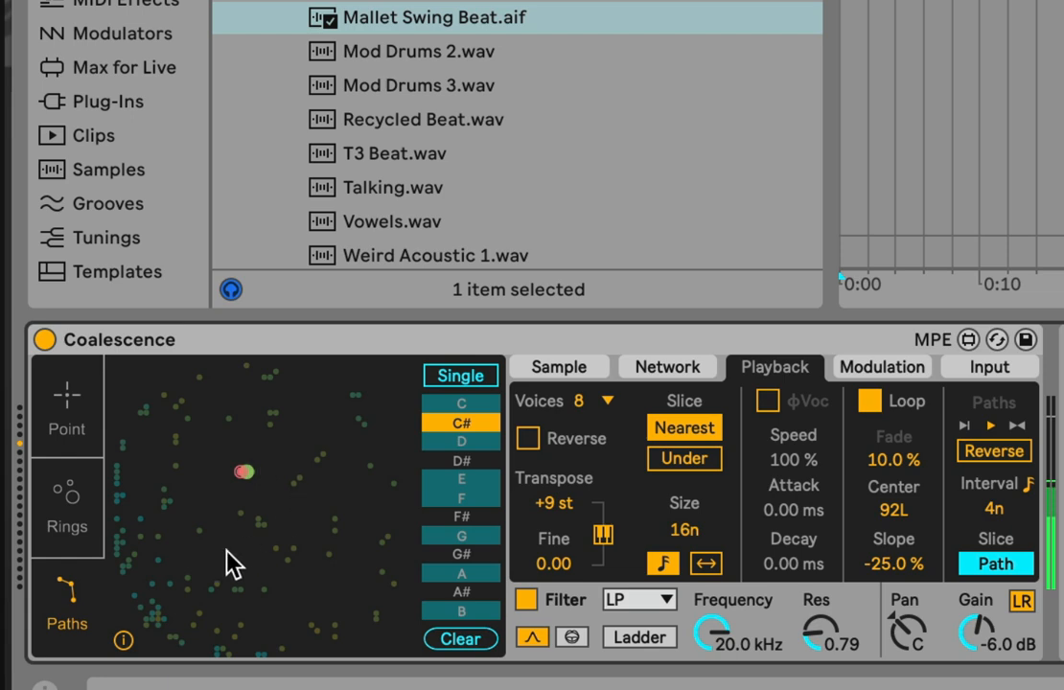
Step: Give note D# a path with a single node and reposition it near the lower edge of the map
click(463, 461)
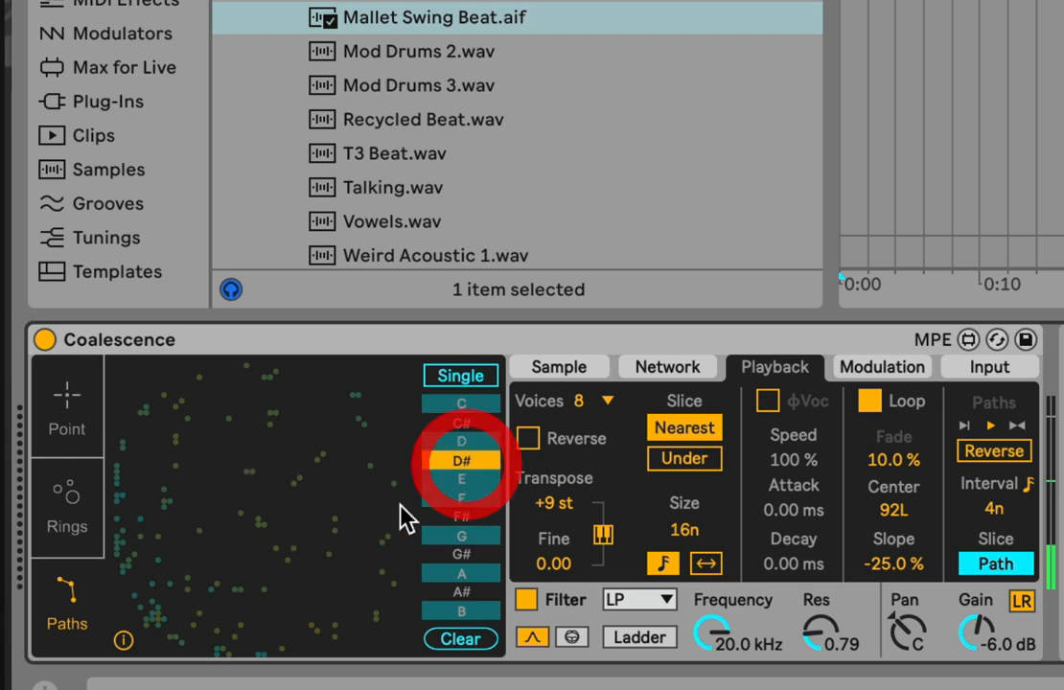
click(313, 549)
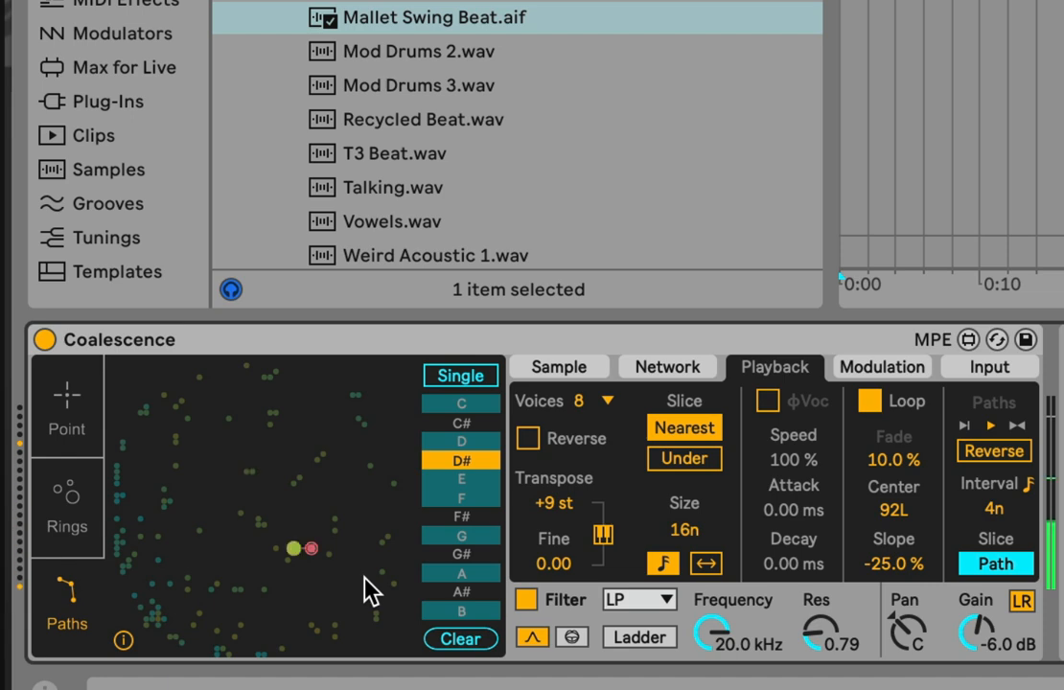
click(251, 620)
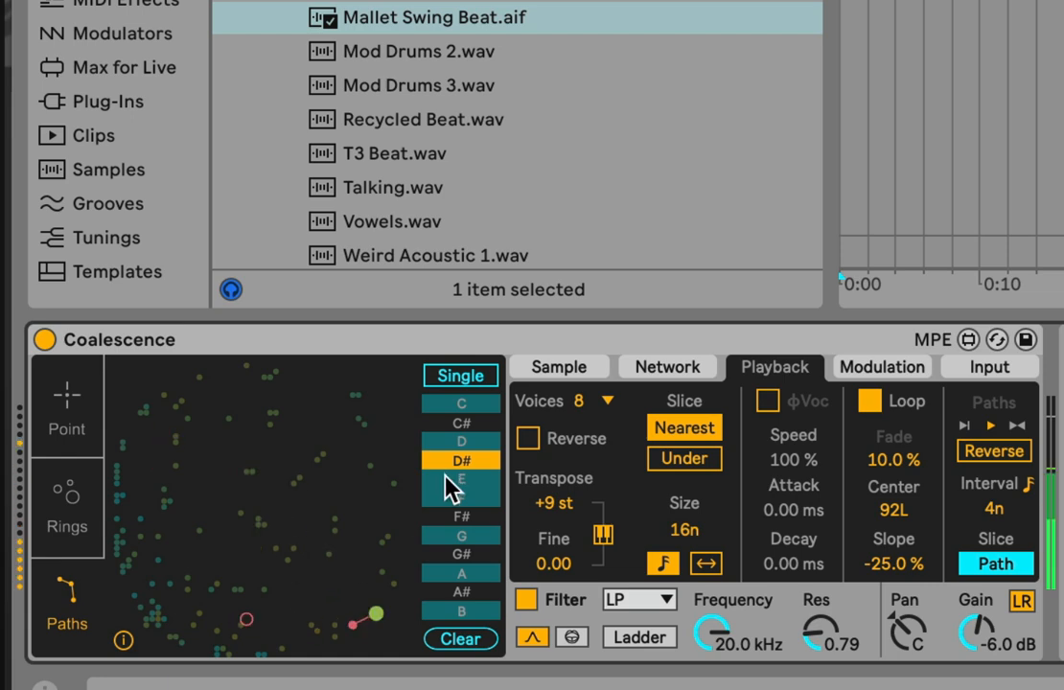
Step: Turn on Single path mode and draw one V-shaped path with three nodes for all notes
click(460, 403)
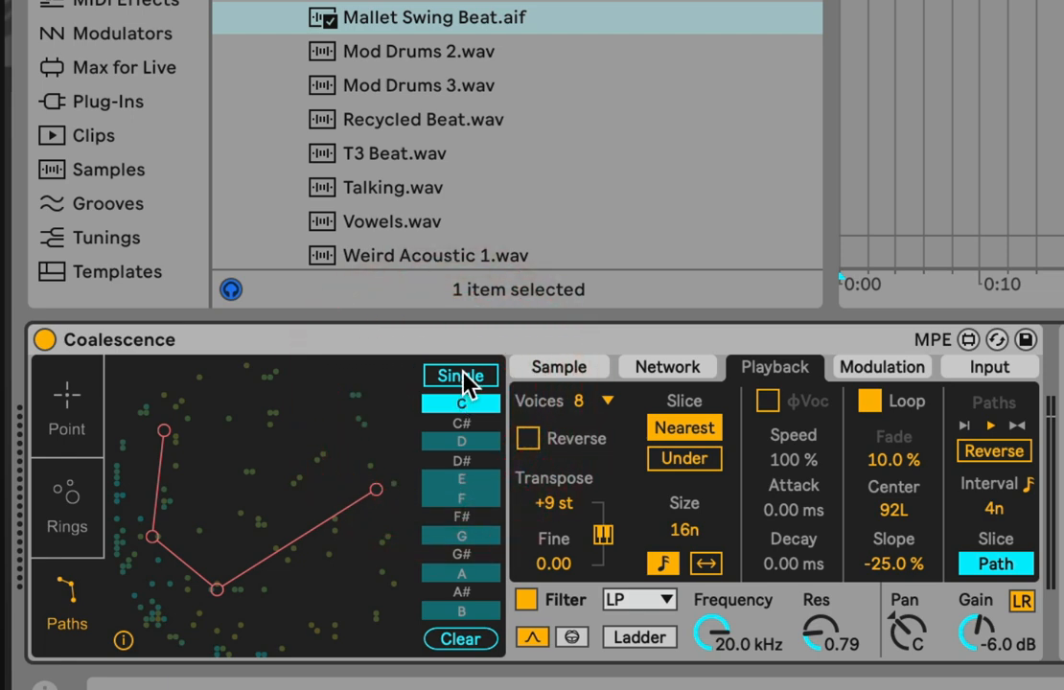
click(461, 376)
click(461, 377)
click(461, 377)
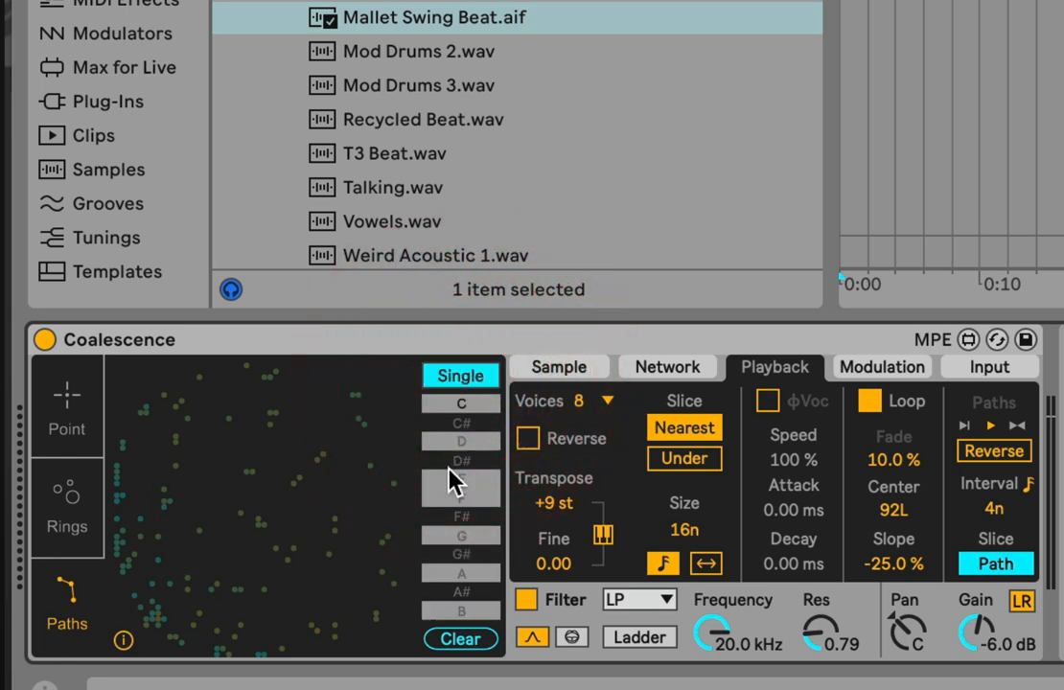
click(151, 518)
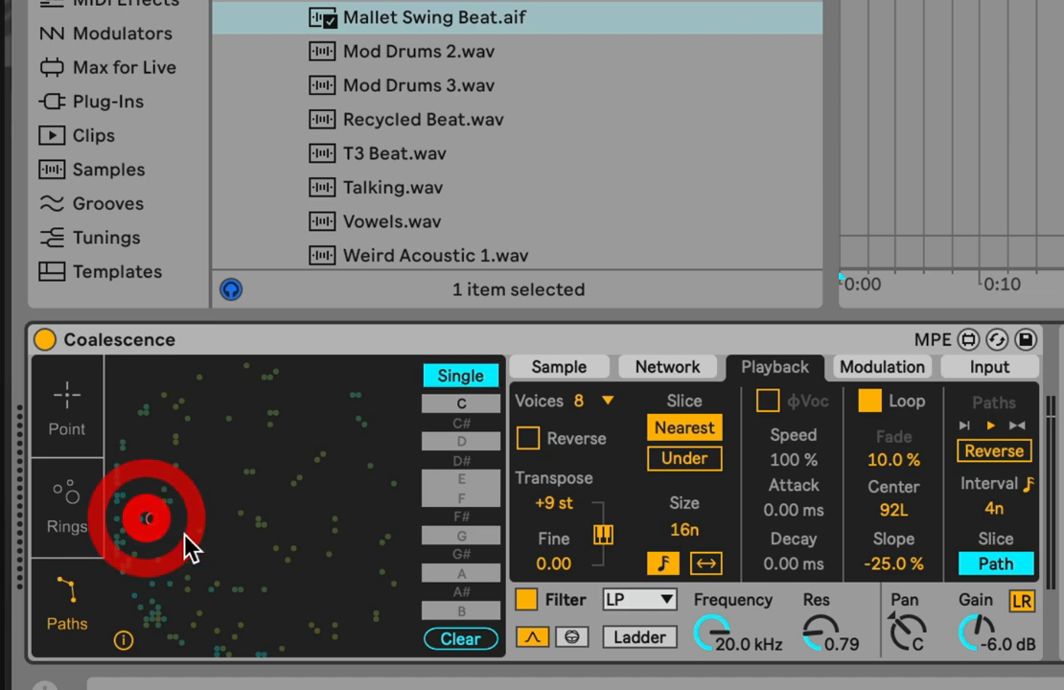
click(270, 589)
click(305, 494)
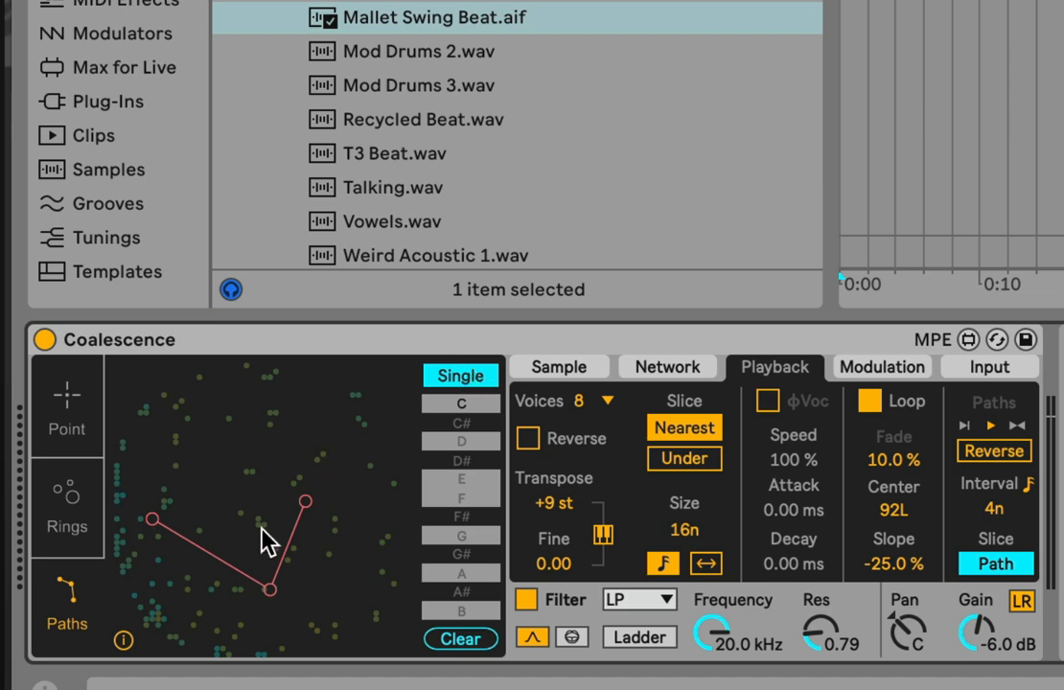
Step: Compare Point mode with the single path in Paths mode, and turn Single off to return to the per-note paths
click(66, 410)
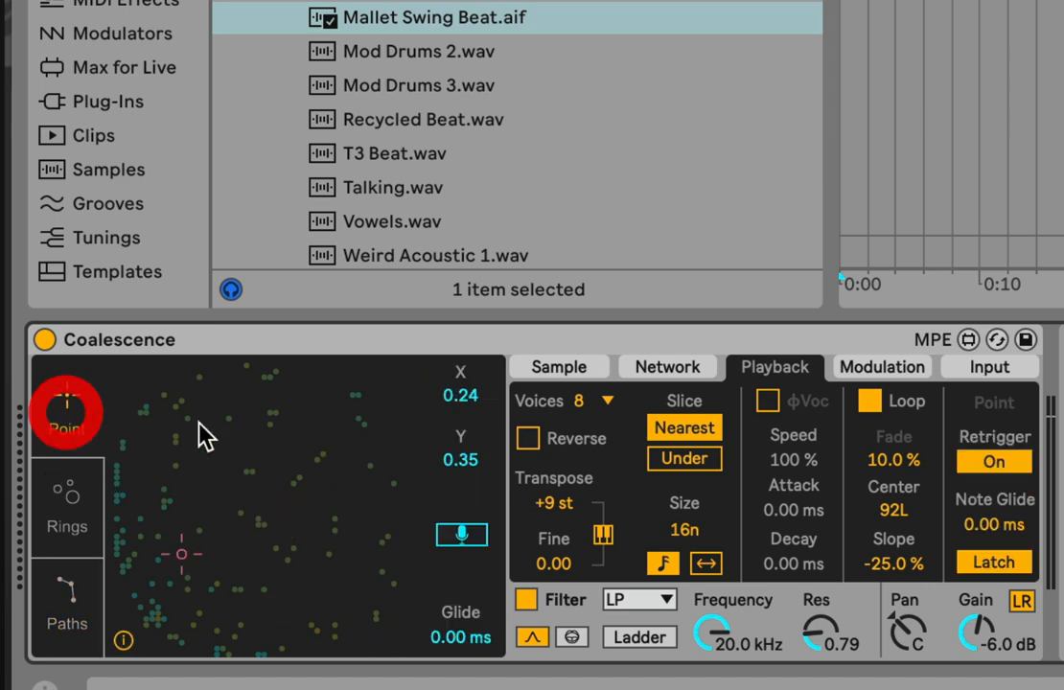
click(67, 590)
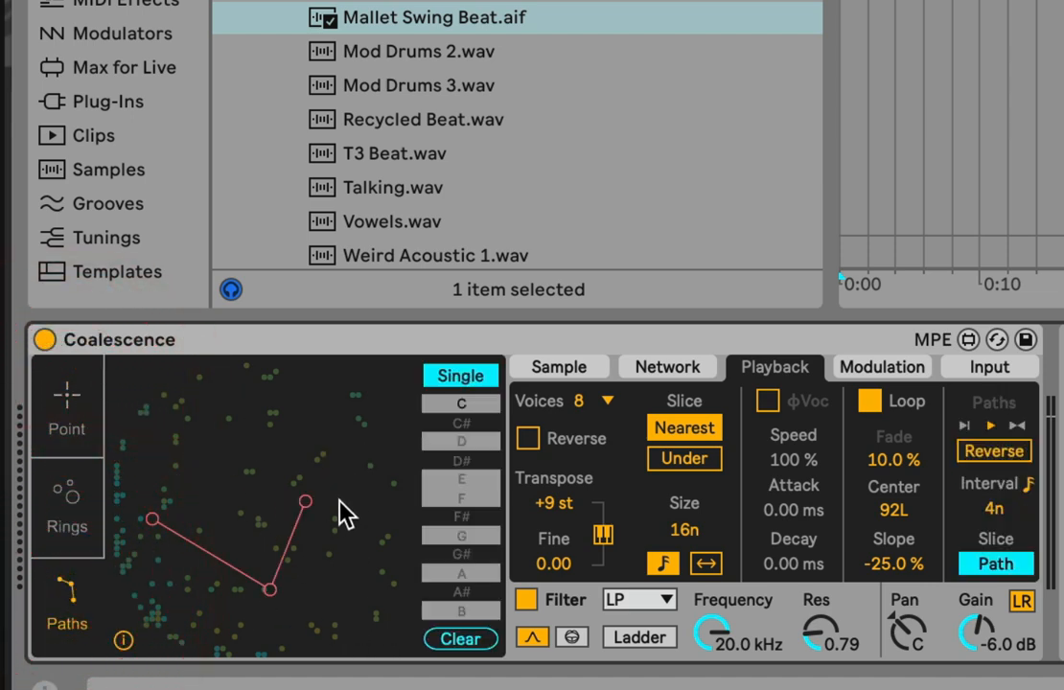
click(66, 408)
click(86, 594)
click(553, 502)
click(462, 375)
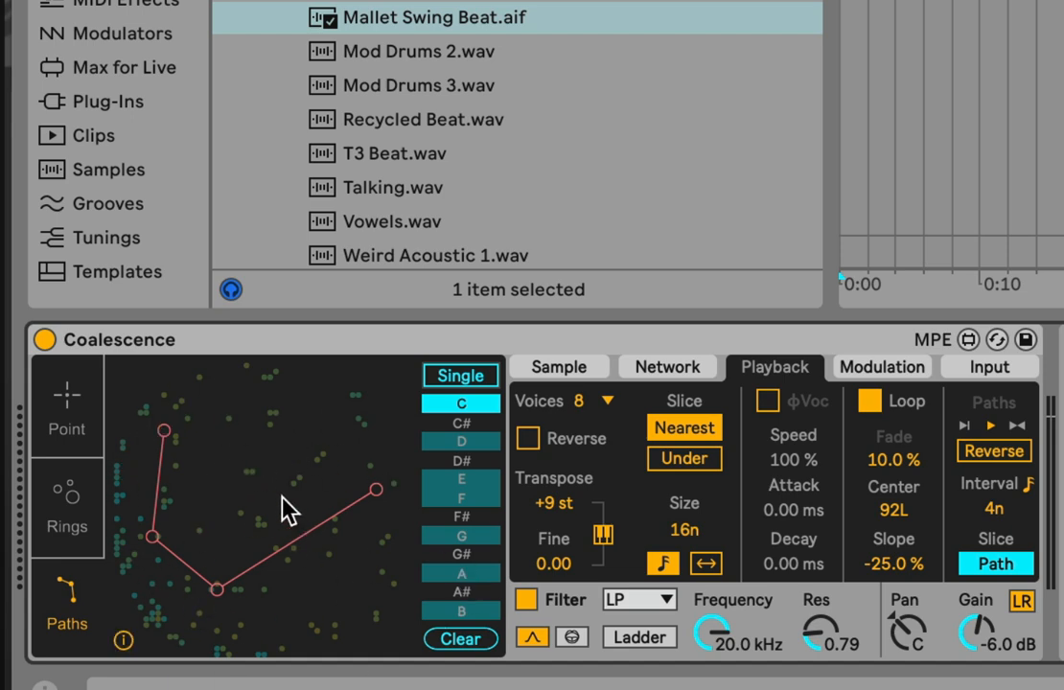
Step: Examine the loaded samples and the network's Features options, keeping Chroma, and return to the playback settings
click(541, 370)
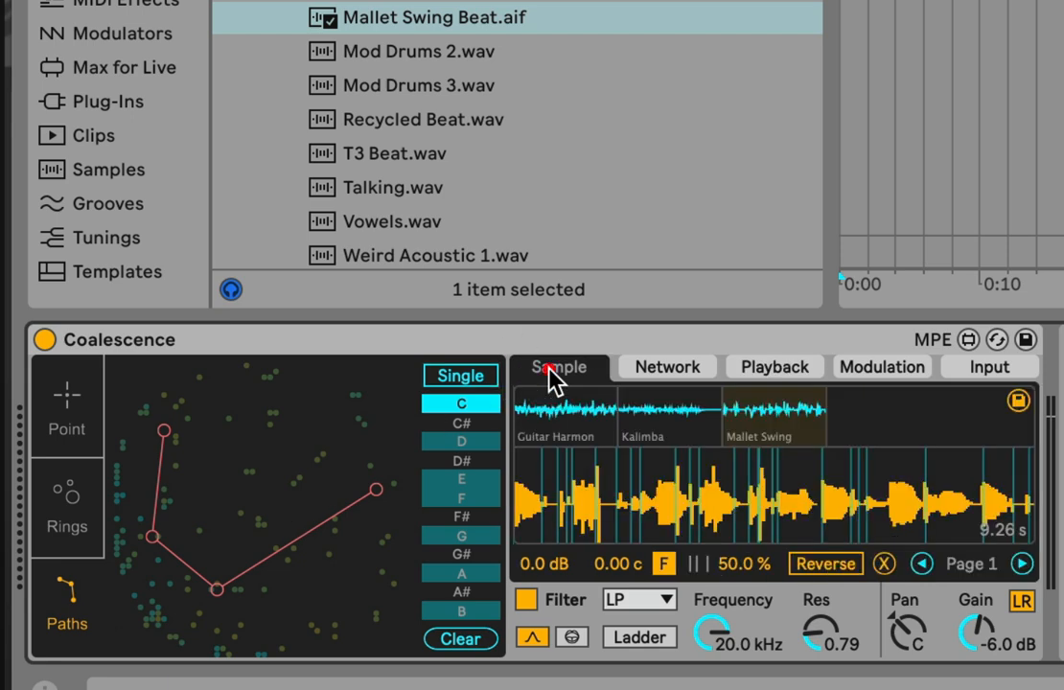
click(750, 365)
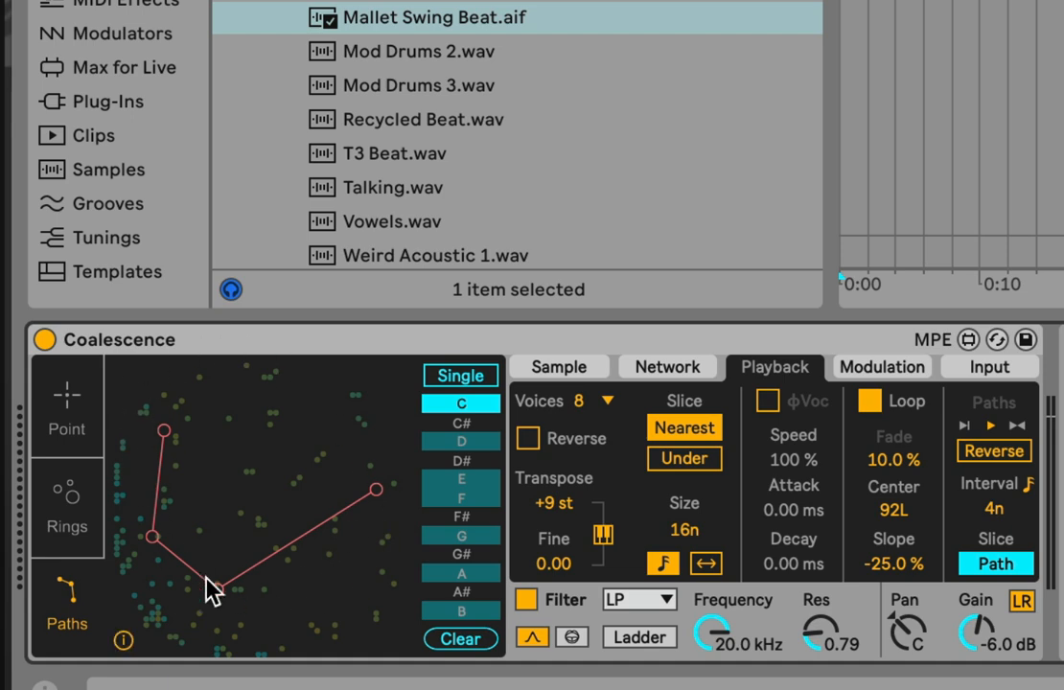
click(565, 370)
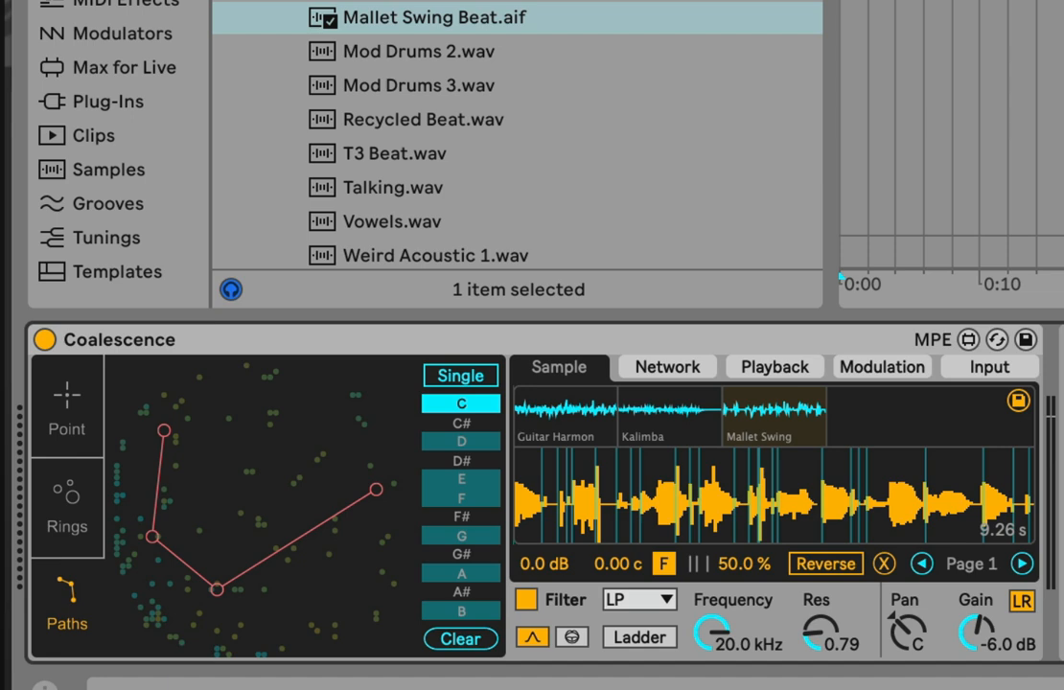
click(659, 367)
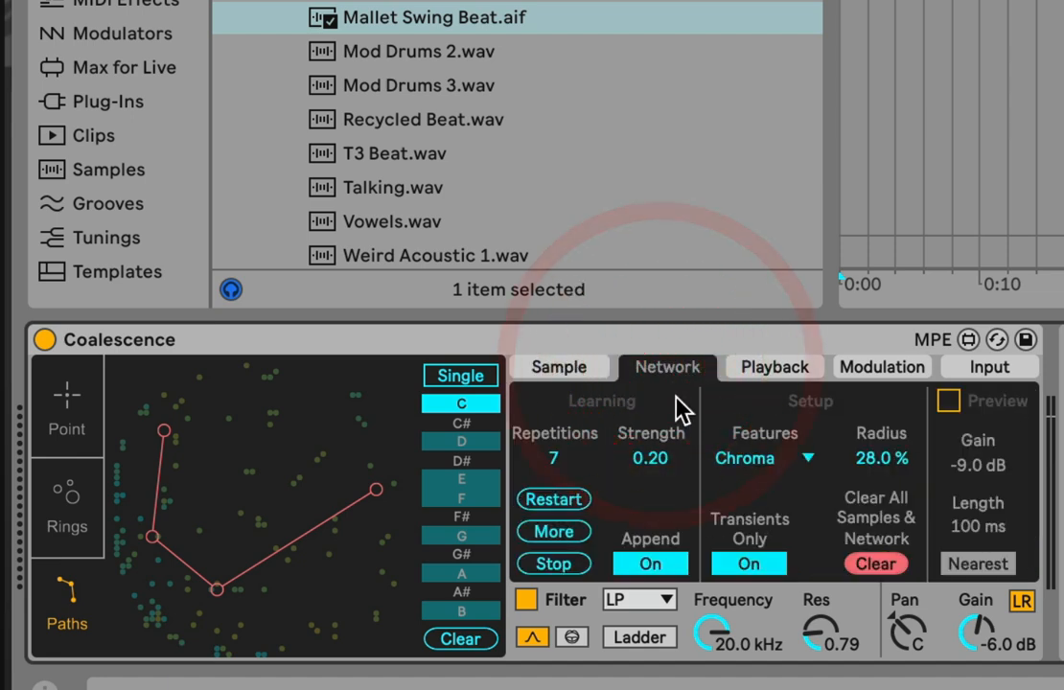
click(742, 462)
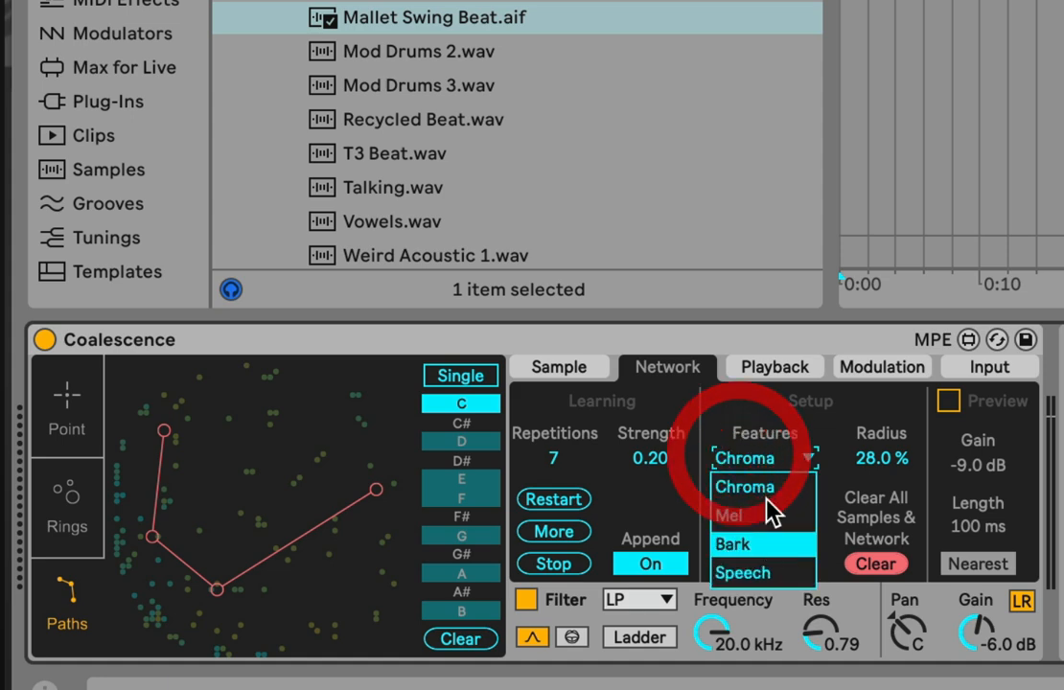
click(772, 431)
click(572, 374)
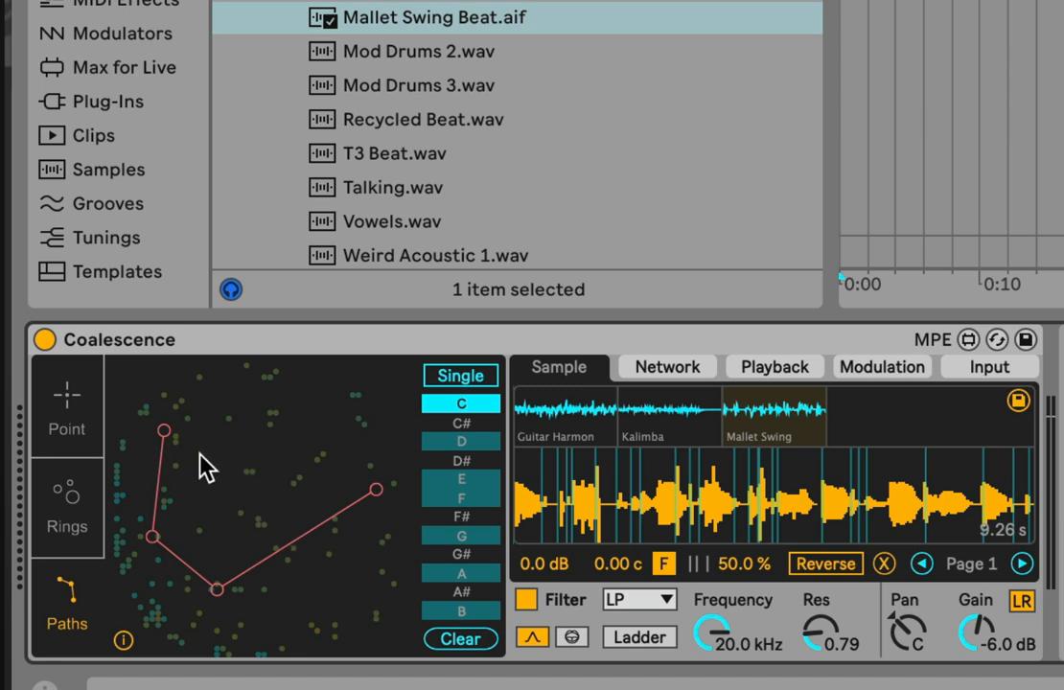
click(762, 368)
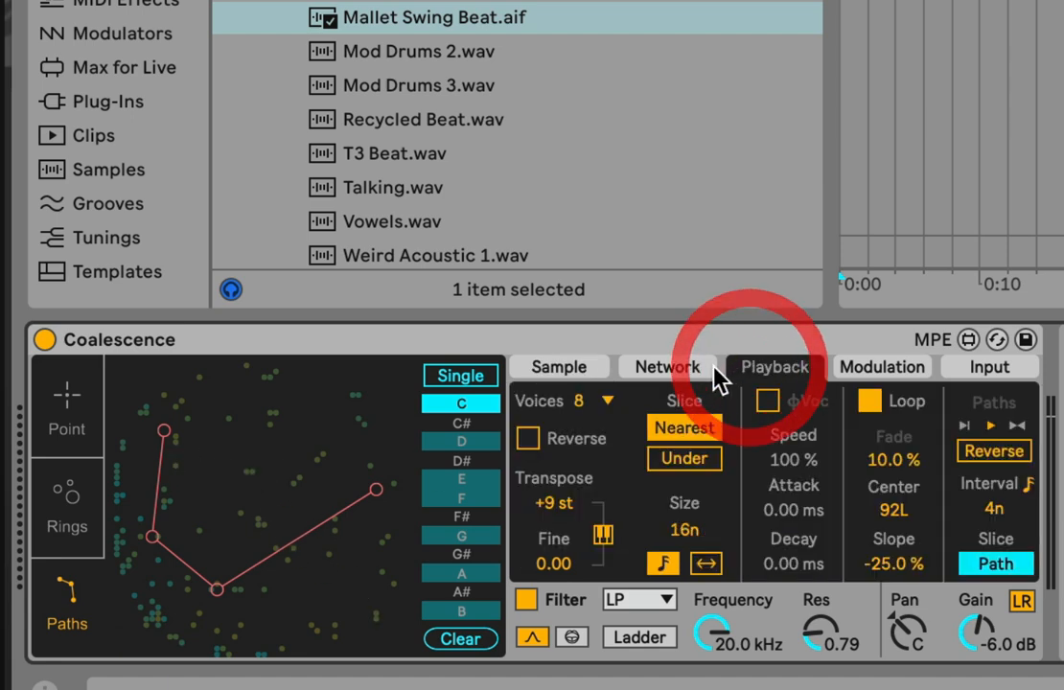
Step: Set the slice Size to 48n and enable the φVoc phase vocoder
click(768, 403)
click(768, 402)
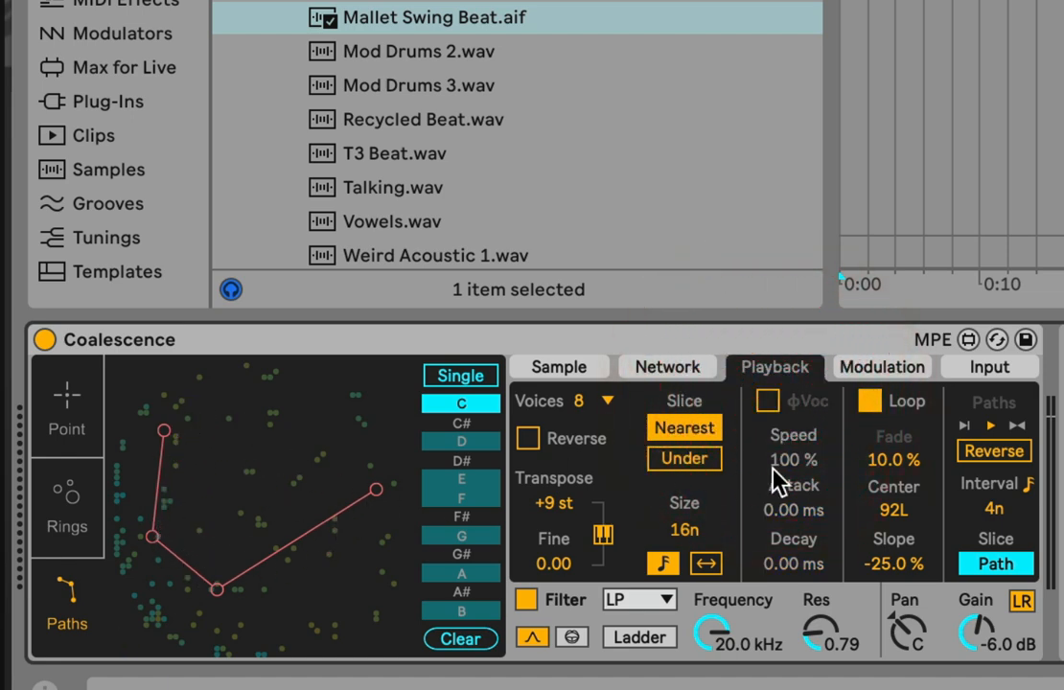
drag(686, 533, 690, 546)
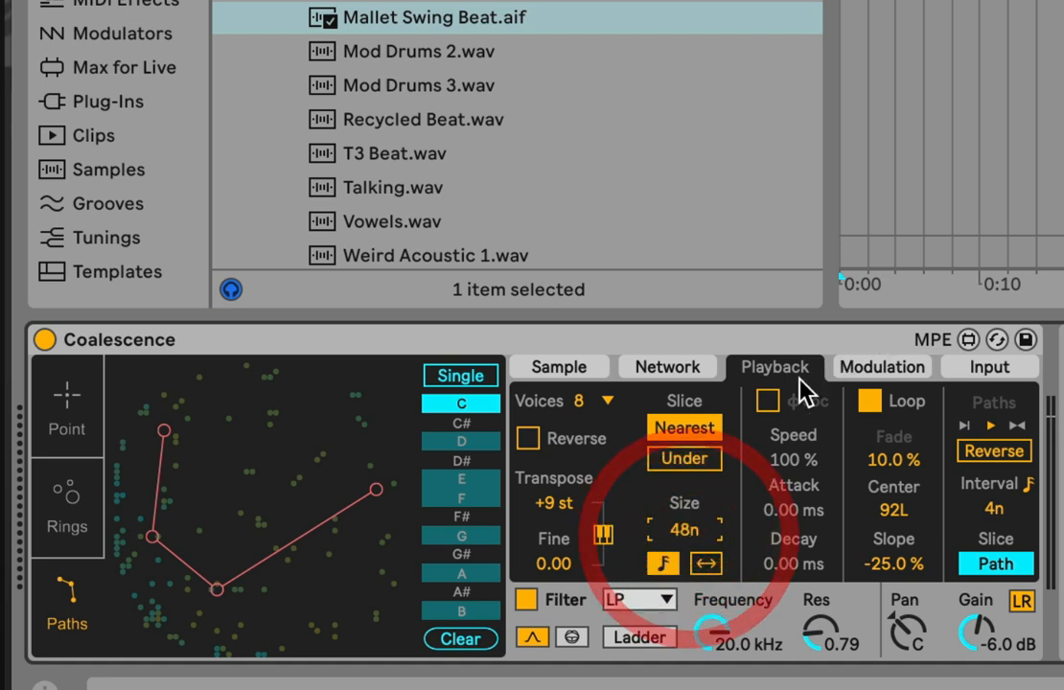
click(769, 401)
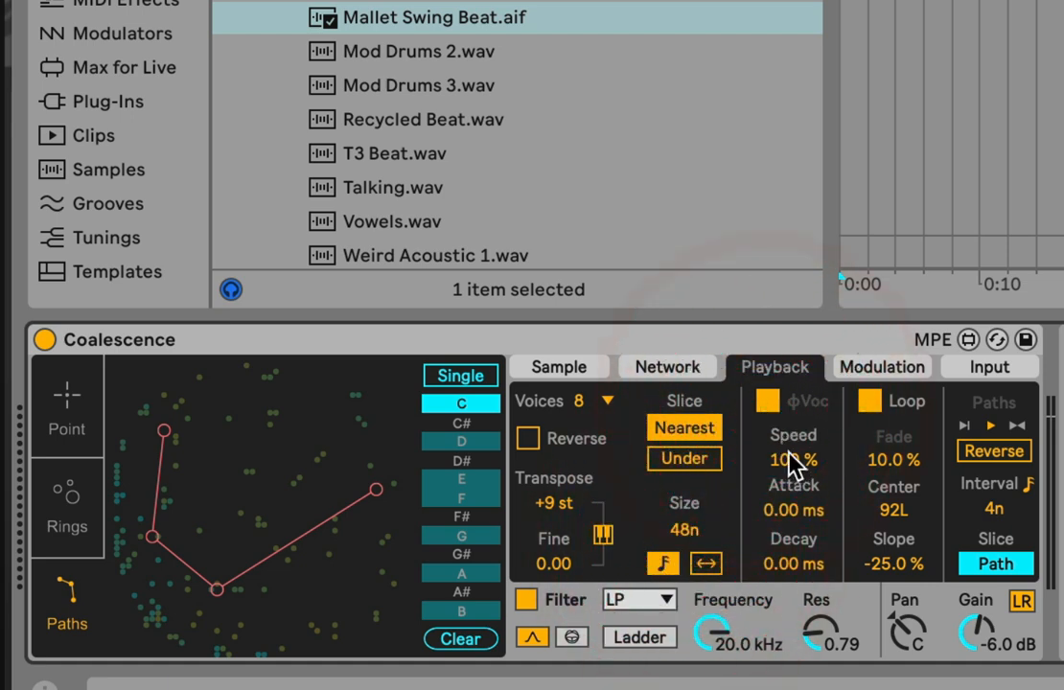
Step: Toggle the phase vocoder off and back on, and set its Attack to 727 ms and Decay to 904 ms
click(766, 406)
click(766, 407)
click(792, 516)
drag(791, 516, 784, 439)
drag(792, 563, 757, 472)
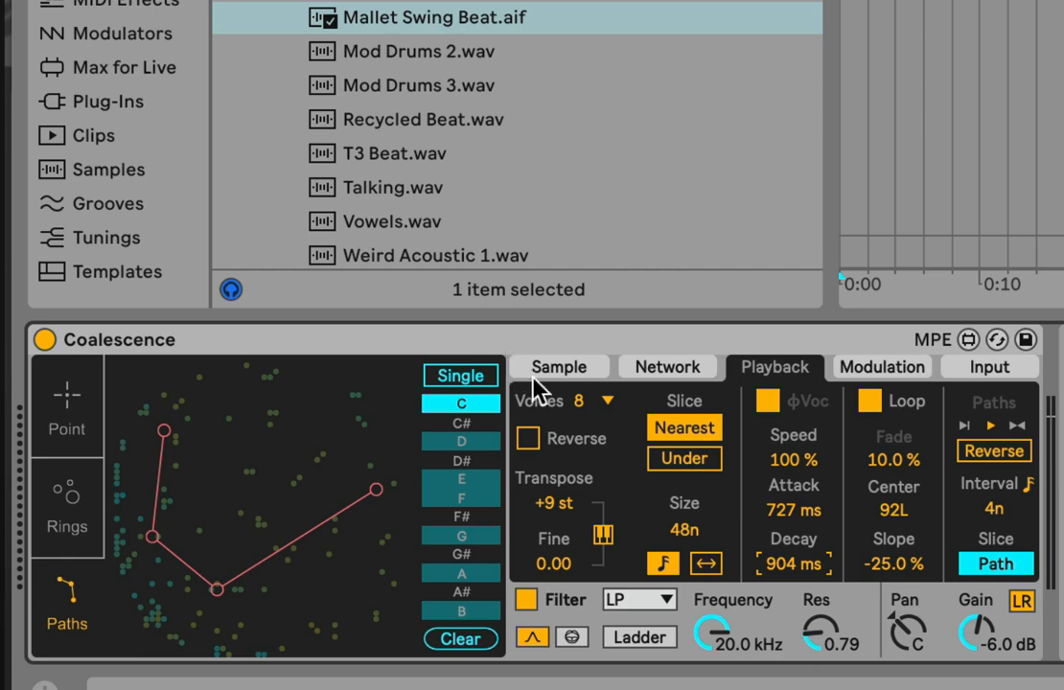
Step: Look over the loaded samples and the network settings, and return to the playback settings
click(599, 370)
click(652, 374)
click(561, 369)
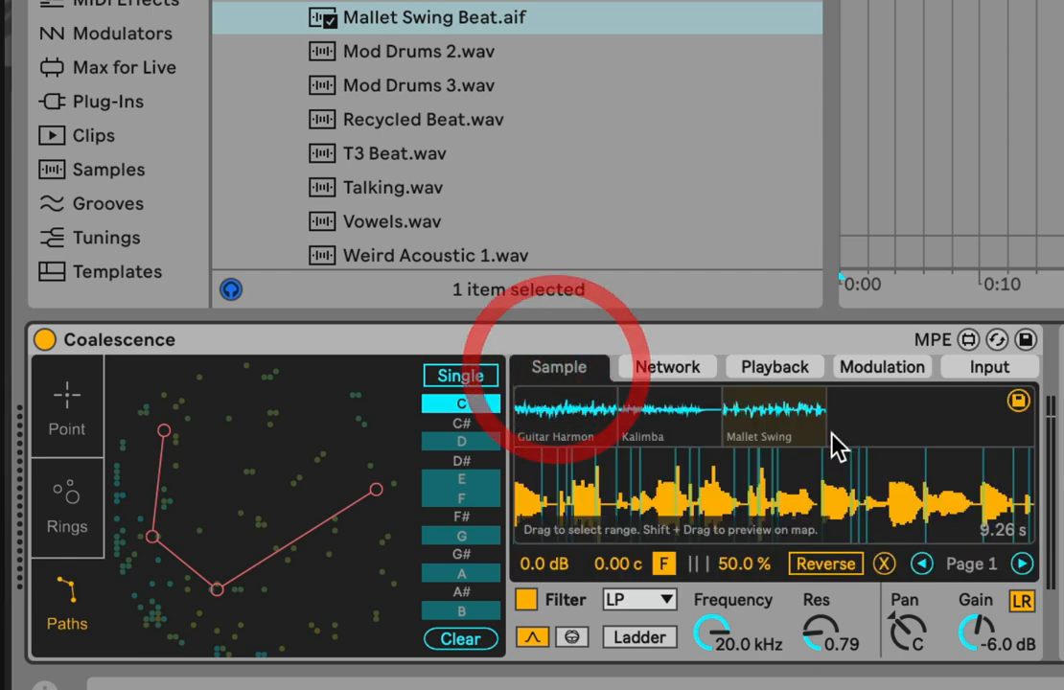
click(759, 369)
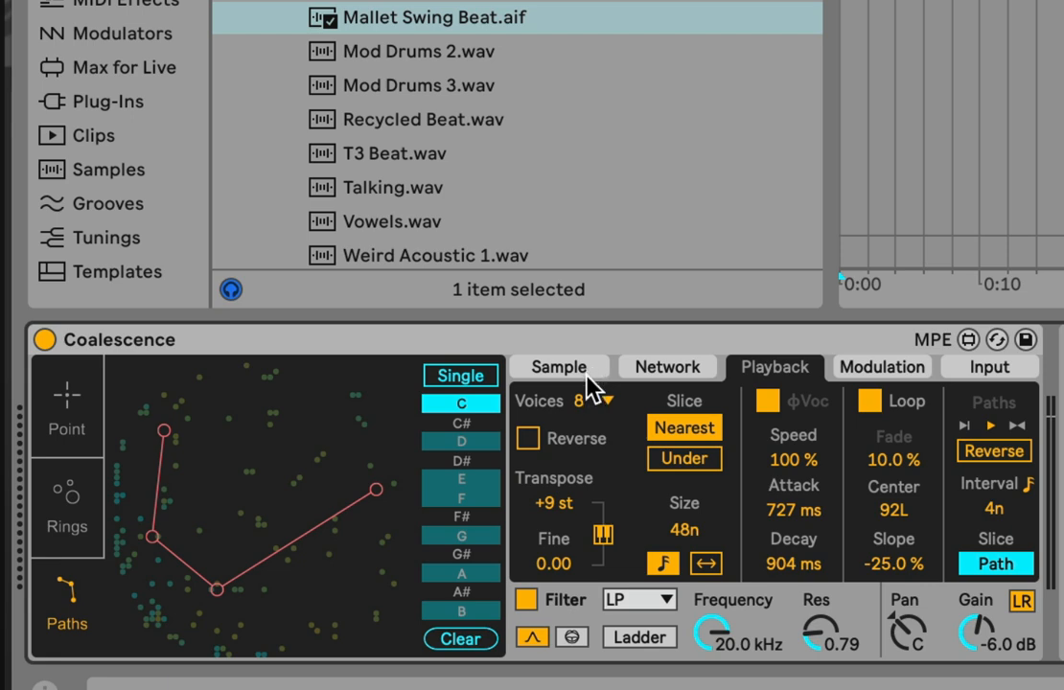
Step: Set the Paths Slice option to Points
click(694, 535)
click(1006, 561)
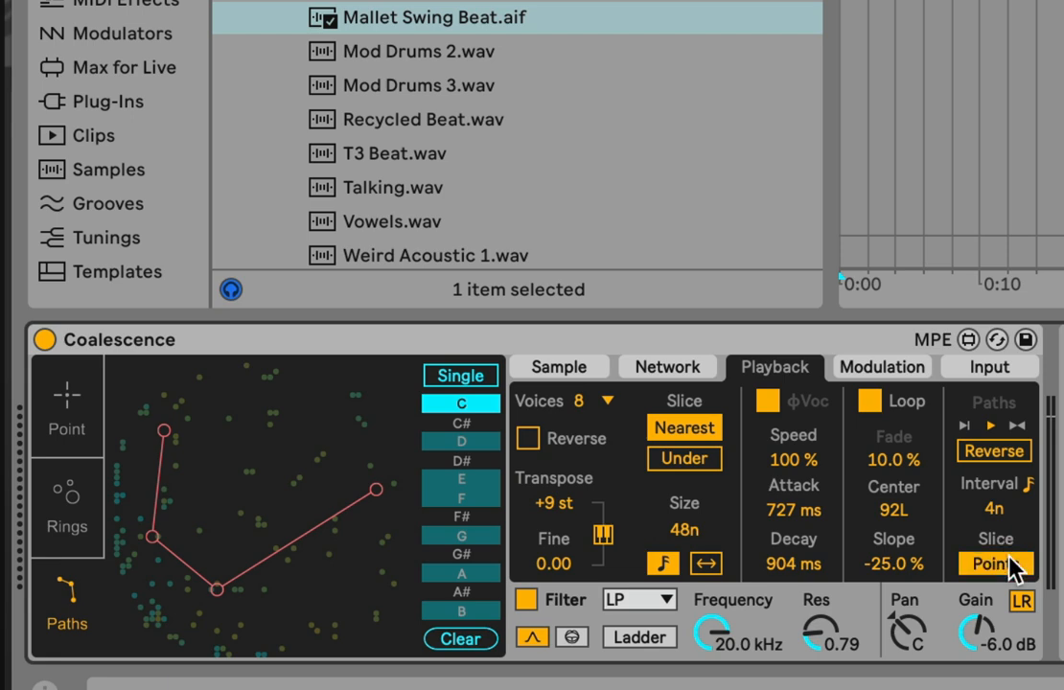
click(1009, 562)
click(1010, 565)
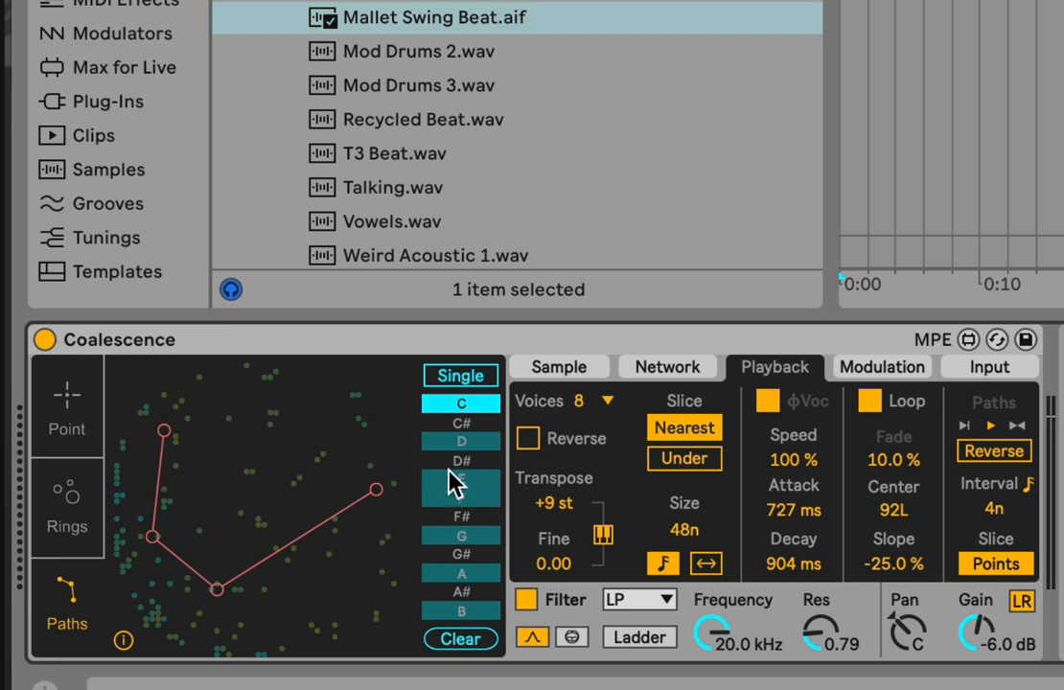
Step: Move the end node of the C note's path inward, and remove every node except the first
click(436, 403)
drag(381, 497, 326, 533)
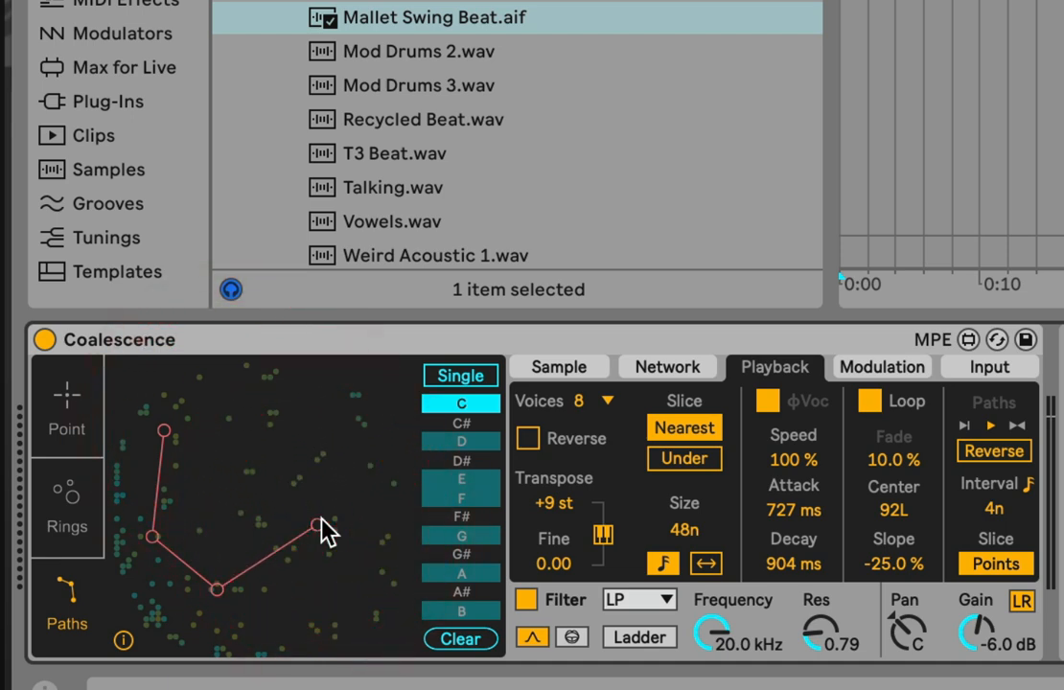
click(320, 520)
click(213, 587)
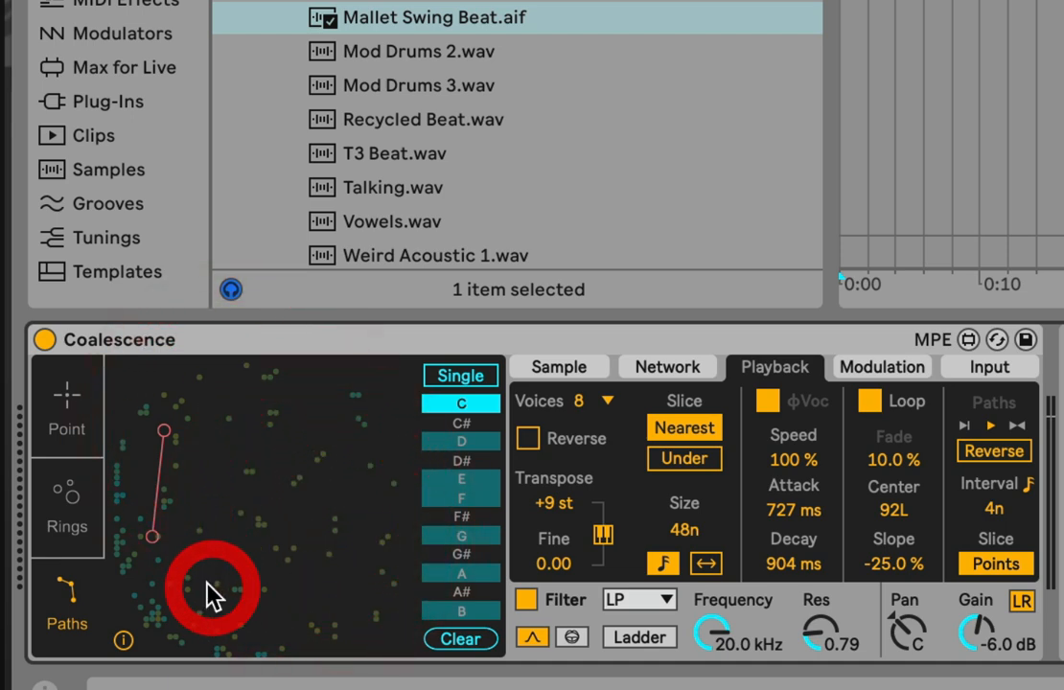
click(309, 534)
click(309, 534)
Step: Extend the C note's path with four new nodes to form a five-node zigzag across the sample map
click(265, 601)
click(328, 444)
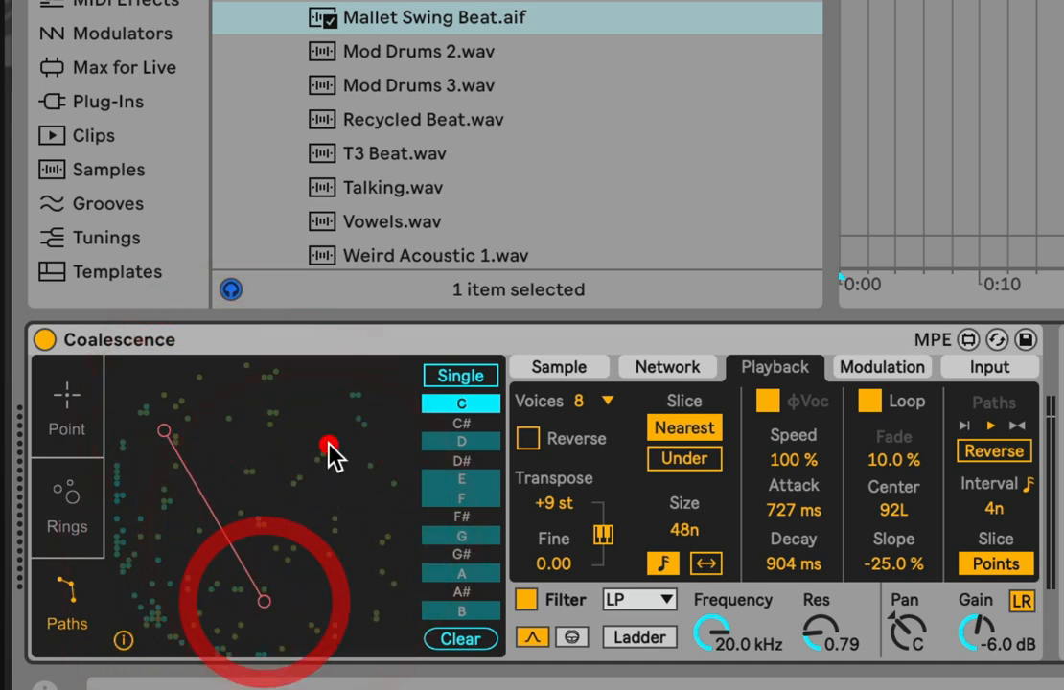
click(328, 445)
click(388, 536)
click(327, 450)
click(264, 477)
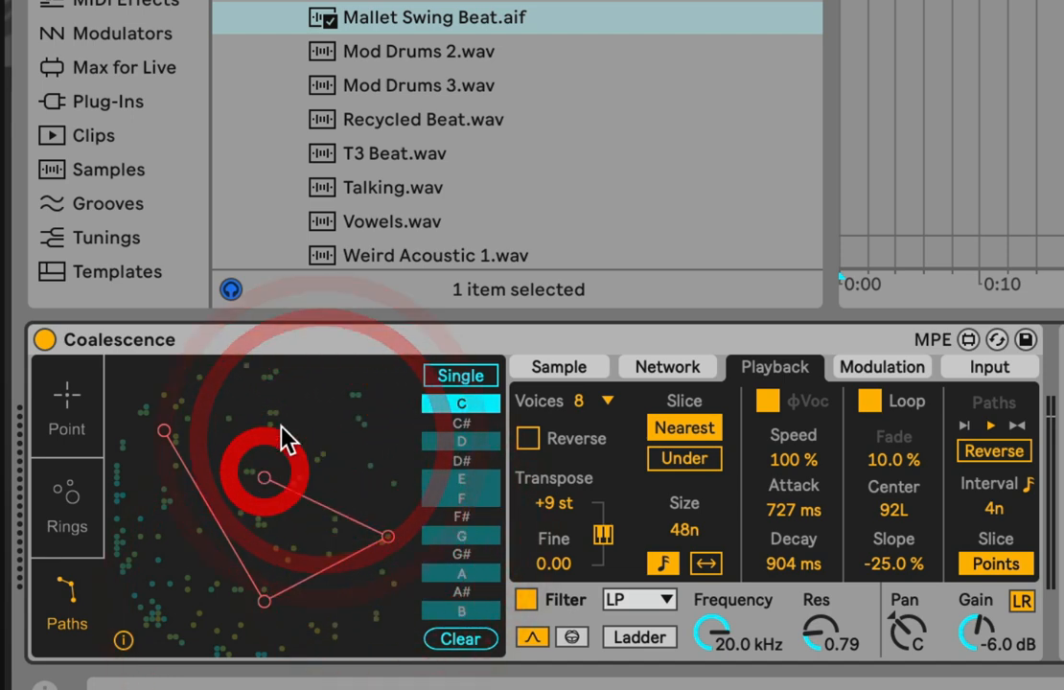
click(294, 407)
click(350, 432)
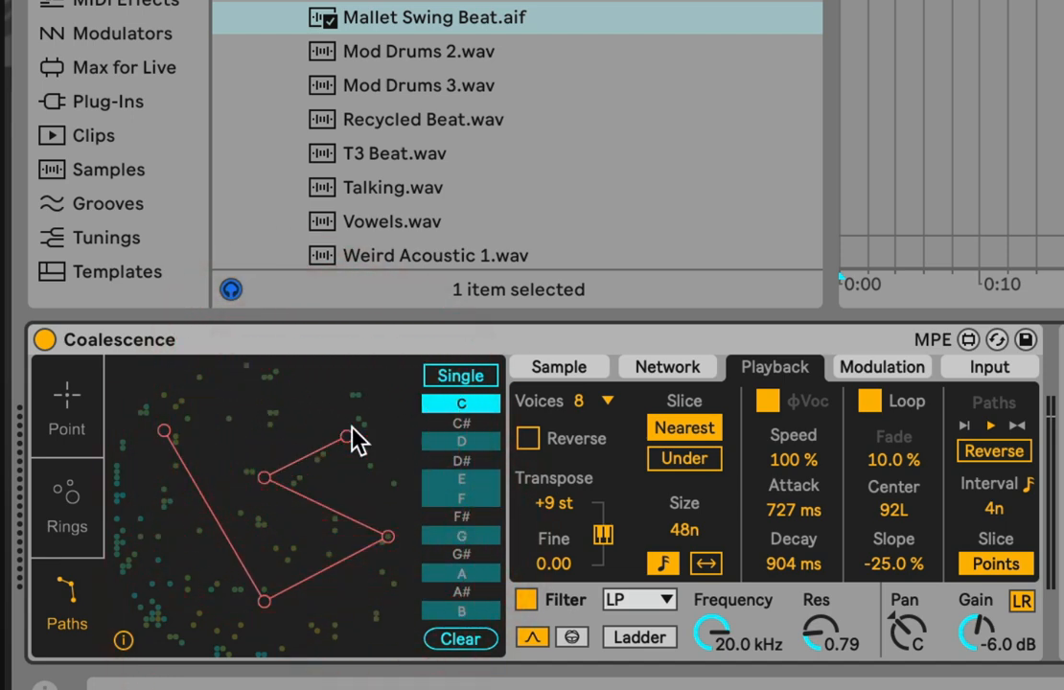
Step: Compare the Point, Rings and Paths modes by cycling through their maps and mode-specific playback settings, finishing in Point mode
click(72, 489)
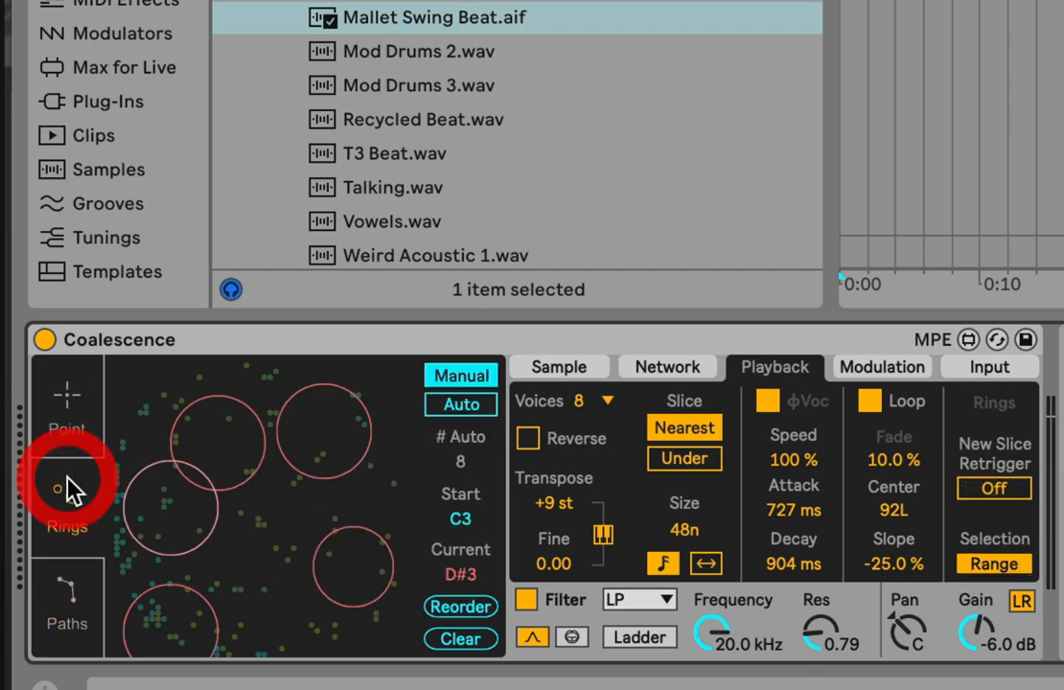
click(67, 398)
click(72, 493)
click(68, 599)
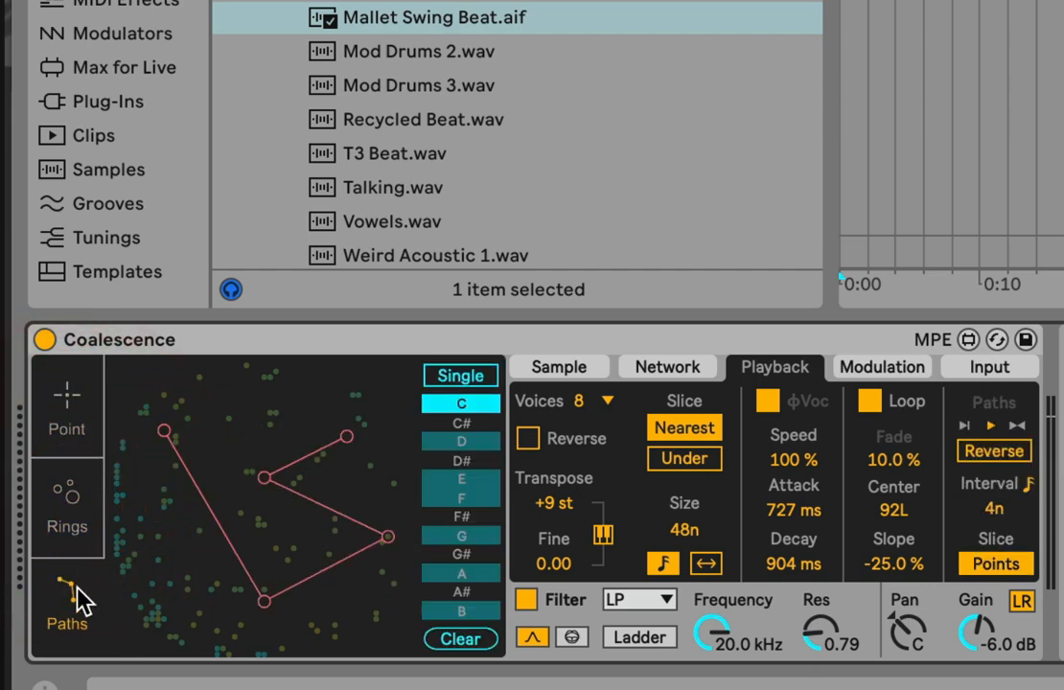
click(67, 493)
click(60, 412)
click(65, 527)
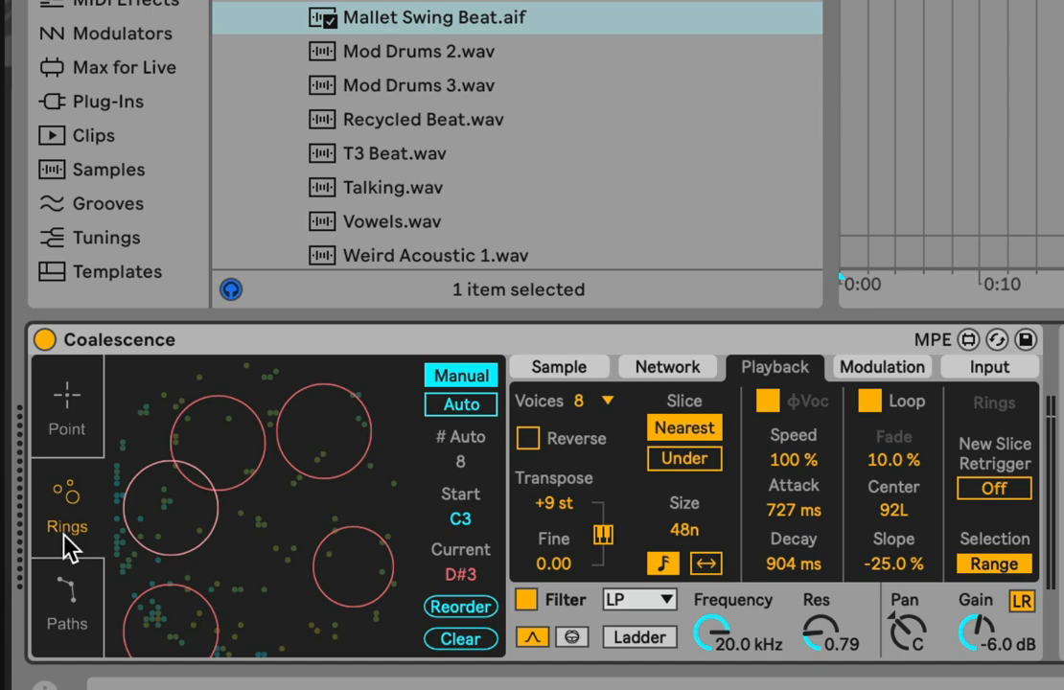
click(74, 585)
click(67, 508)
click(58, 575)
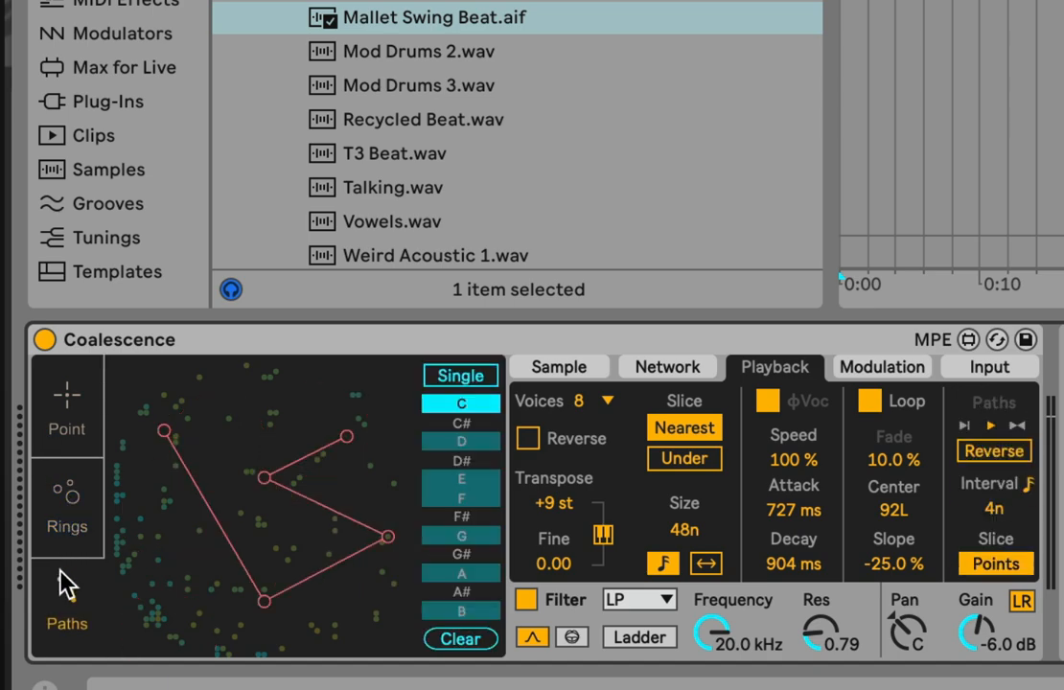
click(45, 491)
click(35, 426)
click(50, 541)
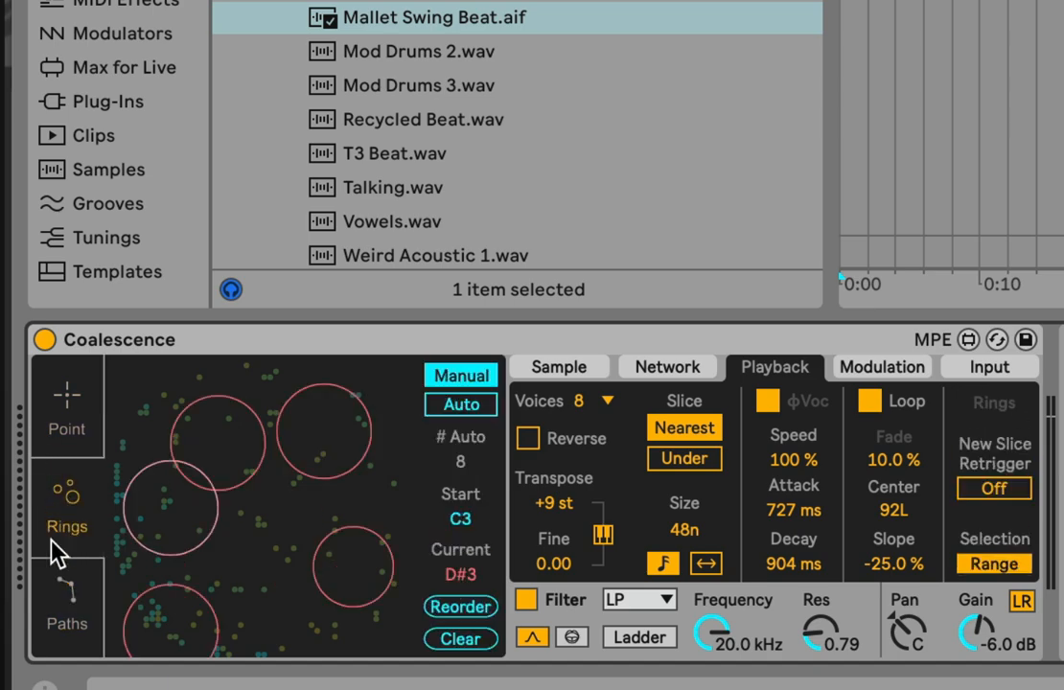
click(63, 587)
click(43, 494)
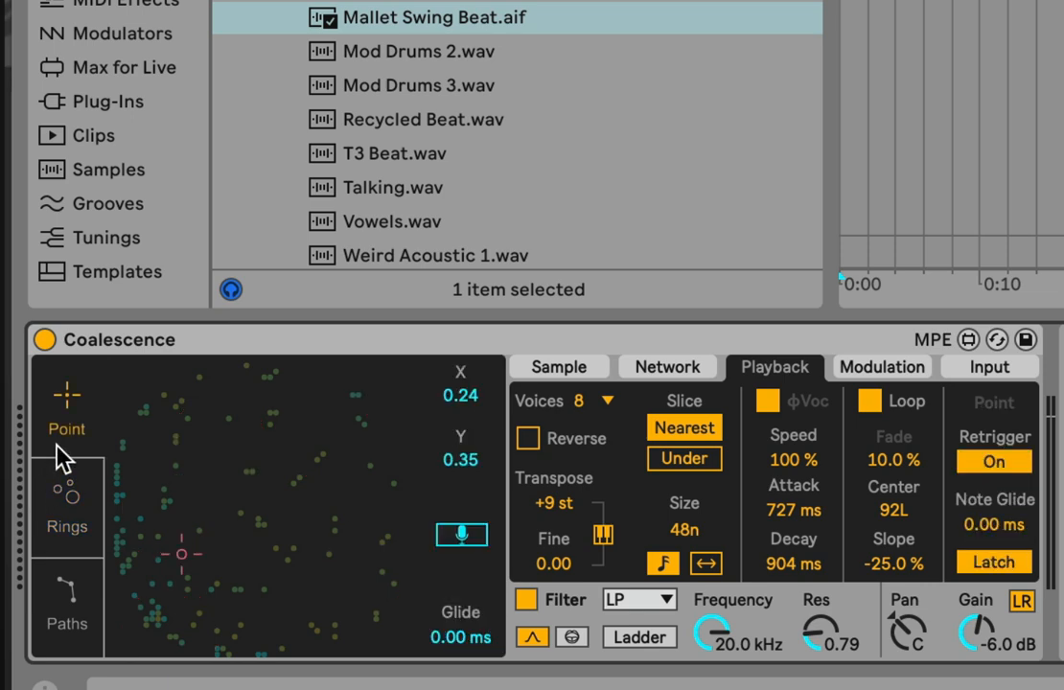
click(69, 590)
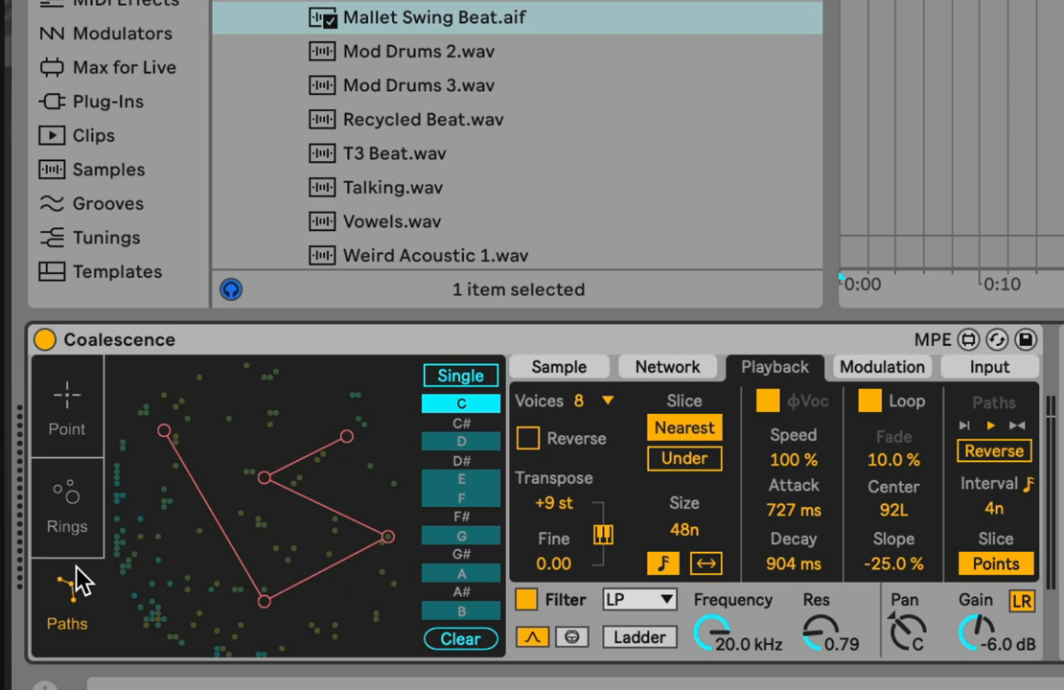
click(43, 503)
click(53, 436)
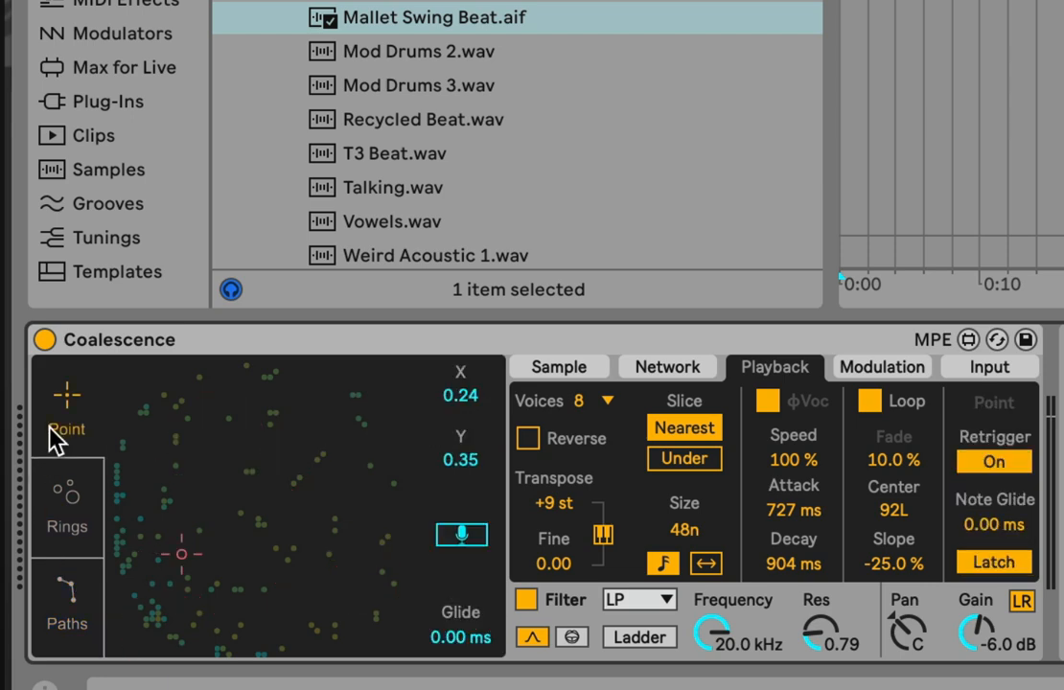
click(49, 428)
click(71, 585)
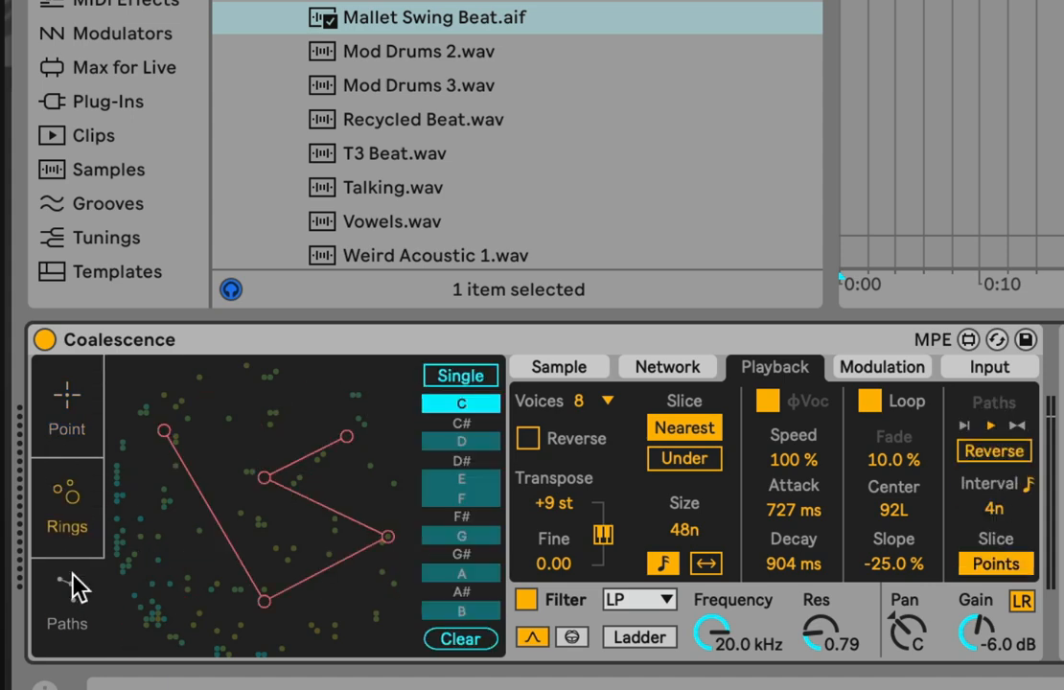
click(46, 506)
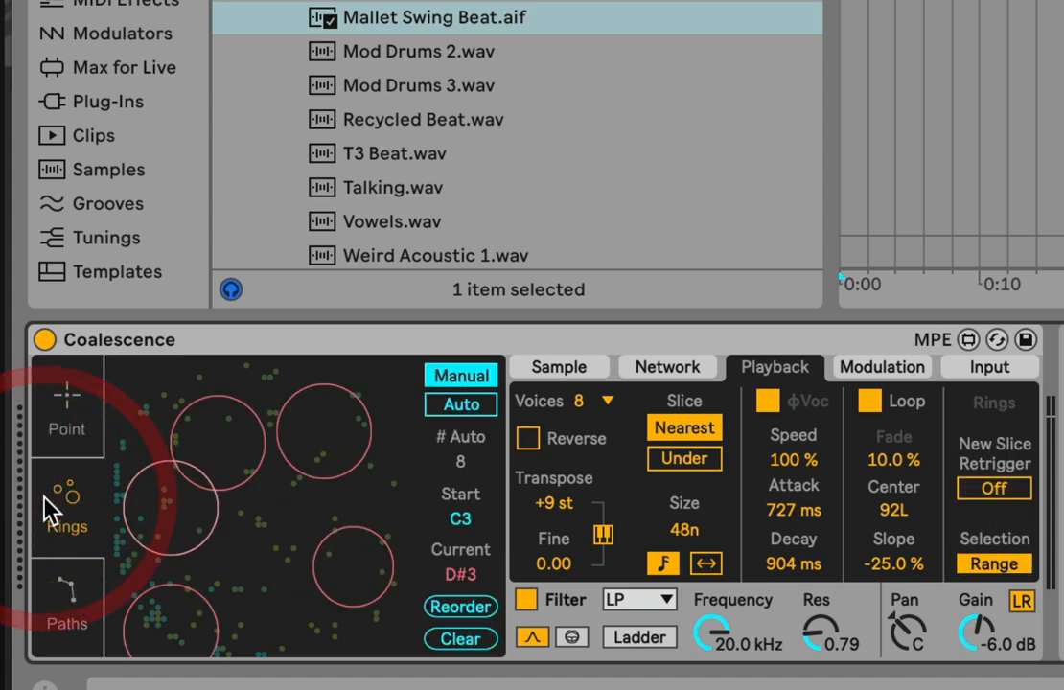
click(46, 436)
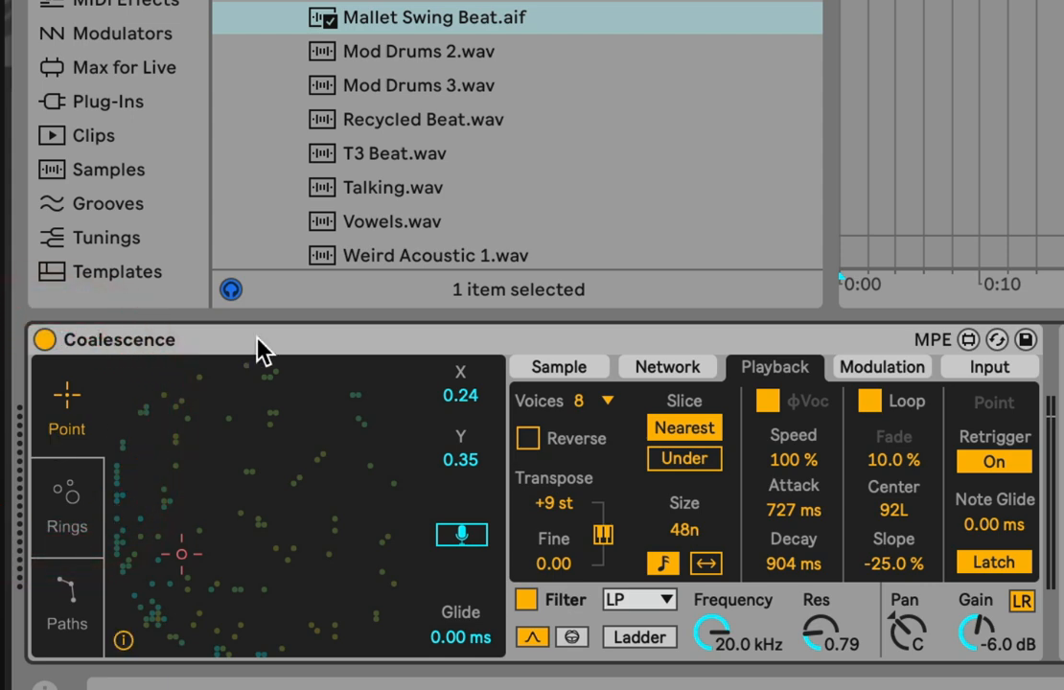
Step: Review the voice input settings and the loaded samples, and step through Paths and Rings back to Point mode
click(976, 369)
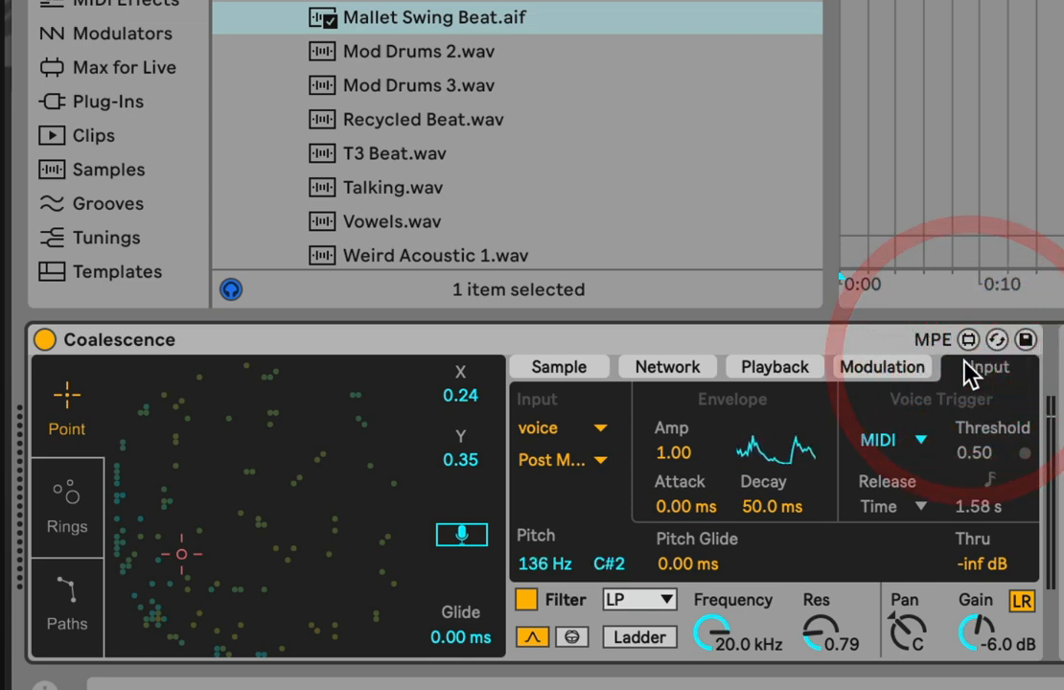
click(588, 368)
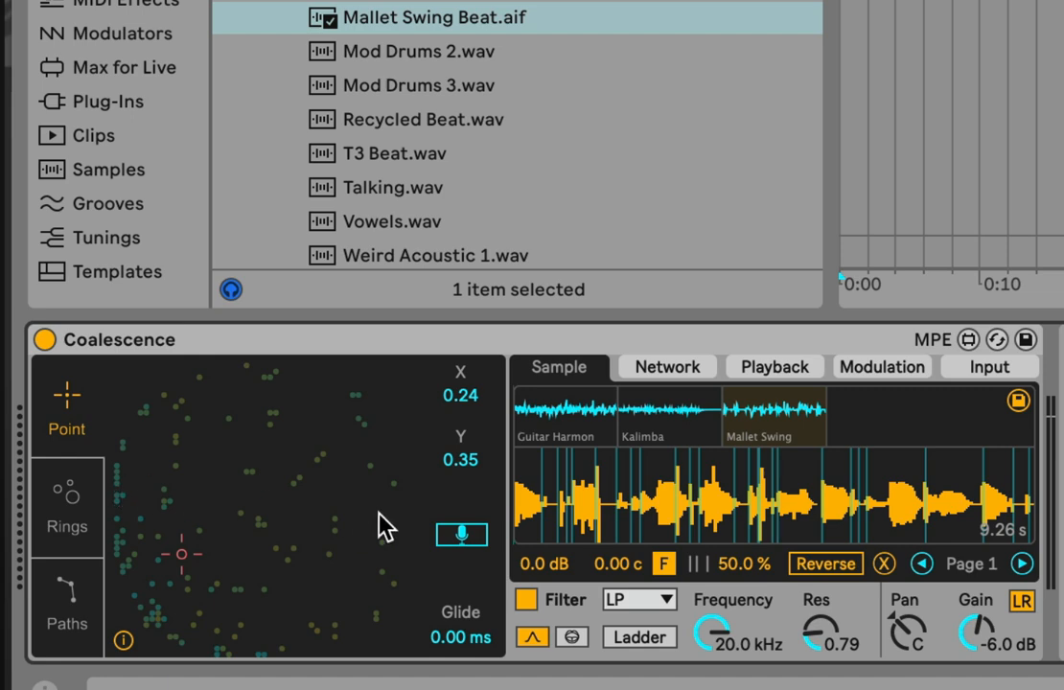
click(65, 548)
click(65, 592)
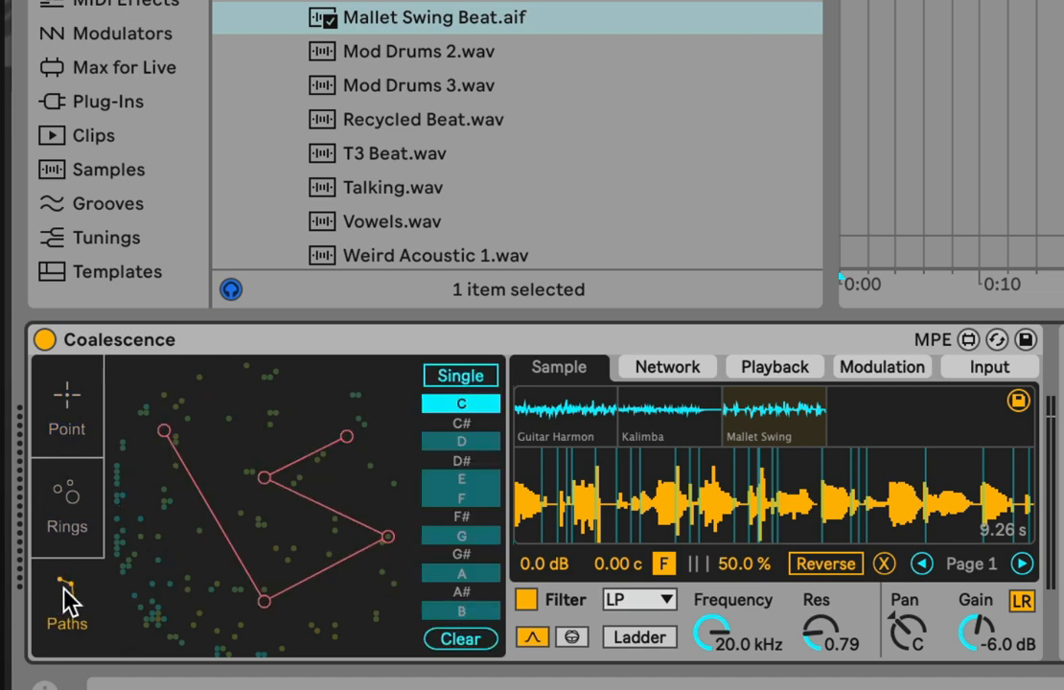
click(58, 505)
click(67, 412)
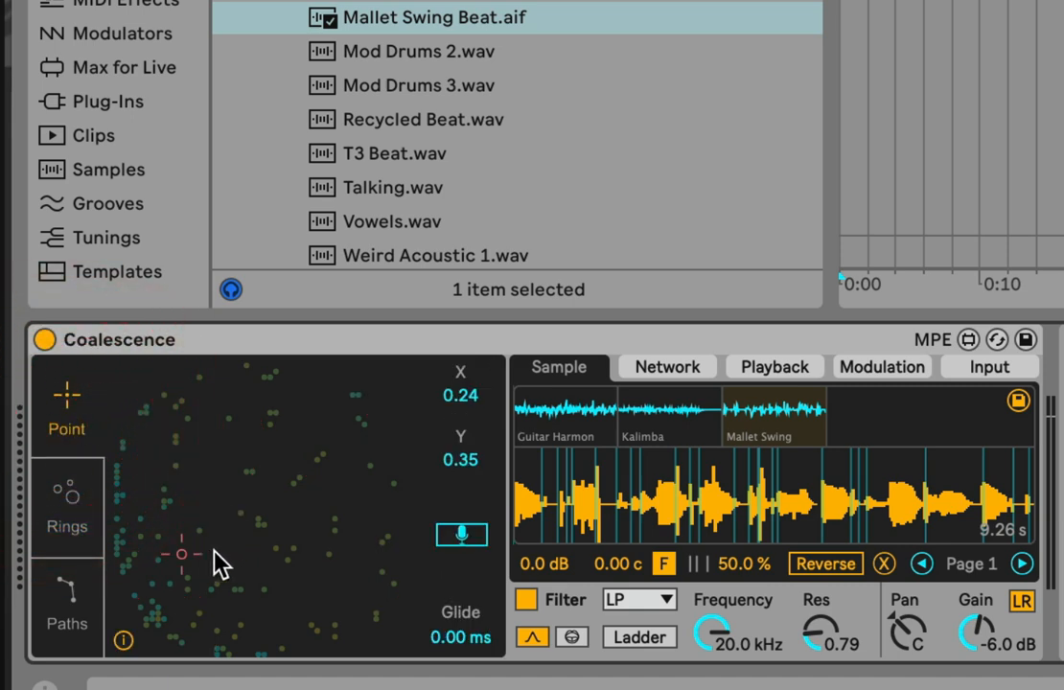
Step: Move the point to several places on the sample map, leaving it at about X 0.54, Y 0.55
drag(213, 552, 195, 508)
click(191, 365)
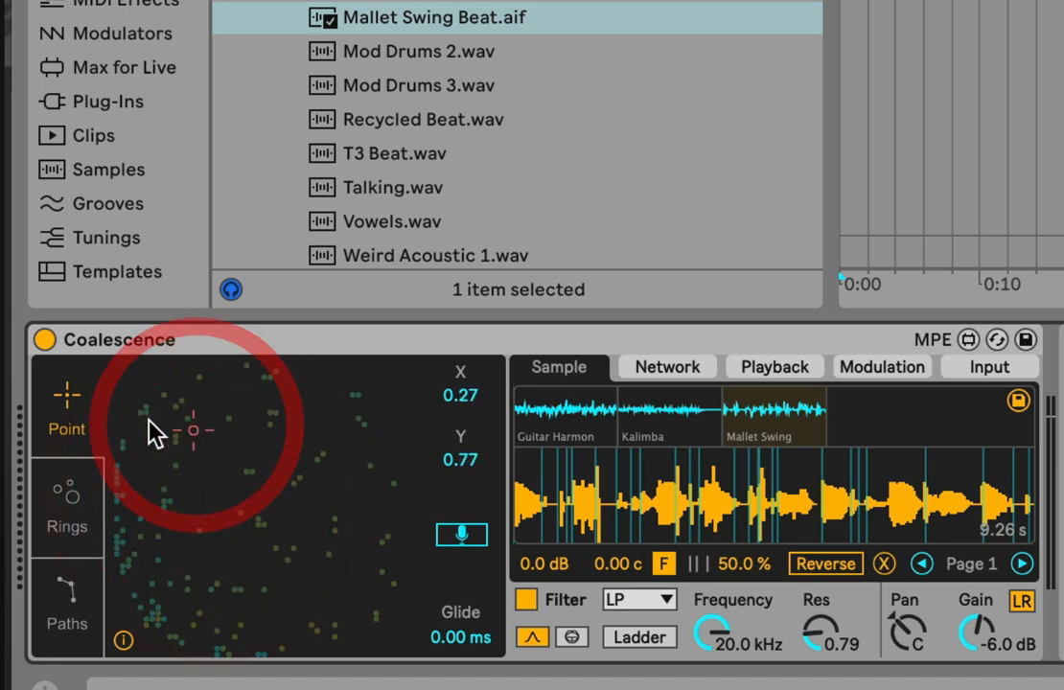
click(261, 625)
drag(267, 637, 205, 554)
drag(320, 522, 243, 492)
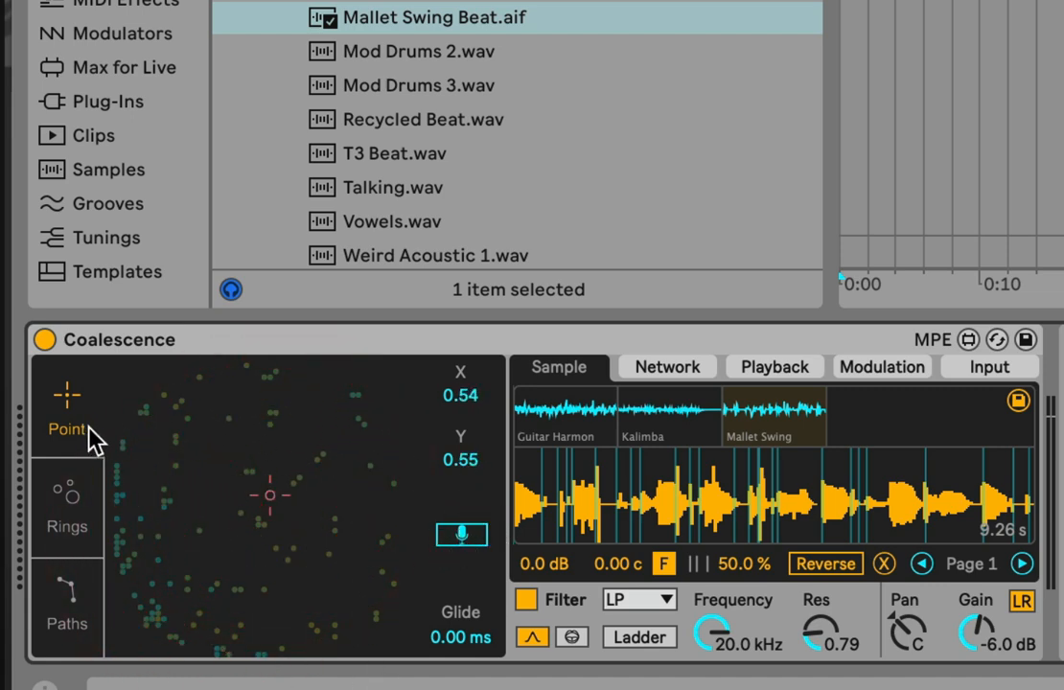
Step: Compare the manual rings in Rings mode with the single point in Point mode
click(75, 542)
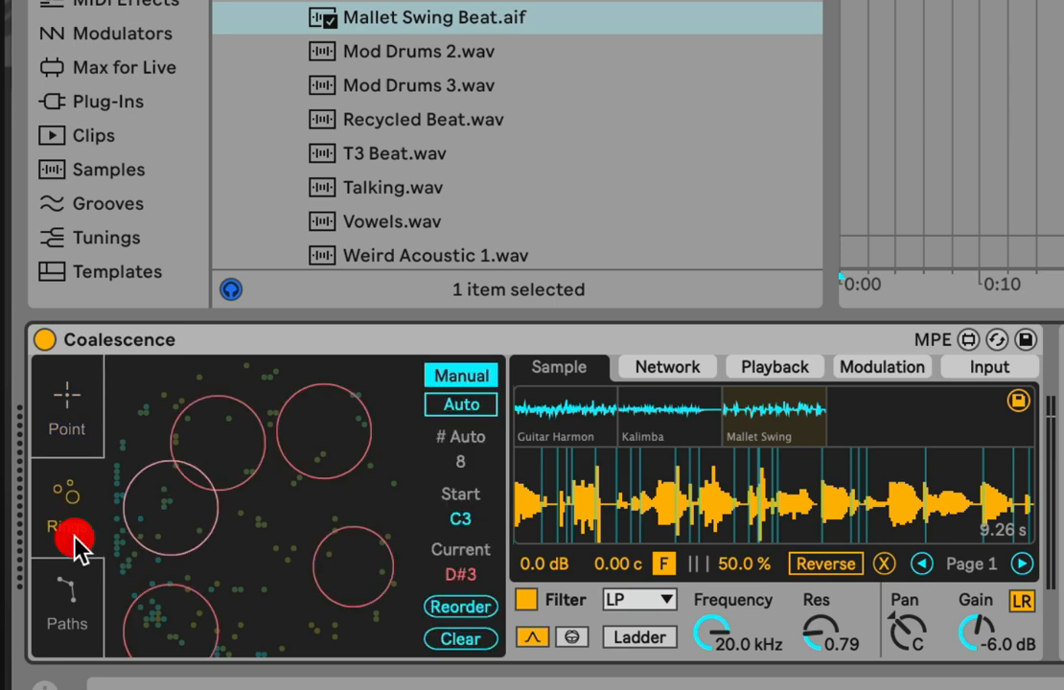
click(66, 390)
click(82, 471)
click(85, 486)
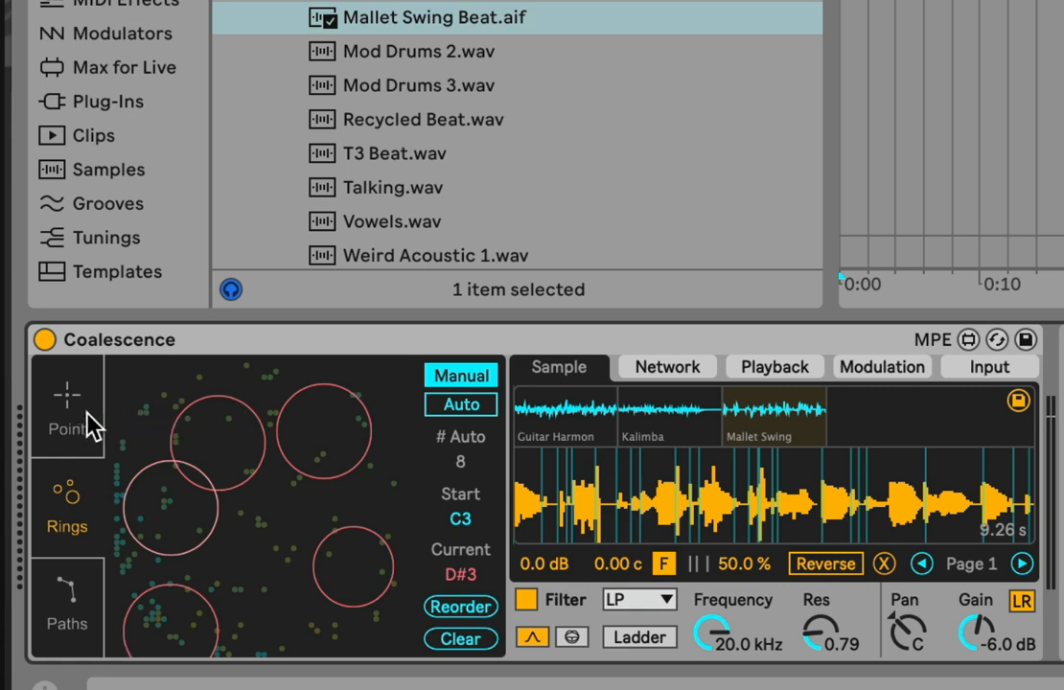
click(55, 402)
Step: Switch to Paths mode and disable the φVoc phase vocoder in the playback settings
click(40, 599)
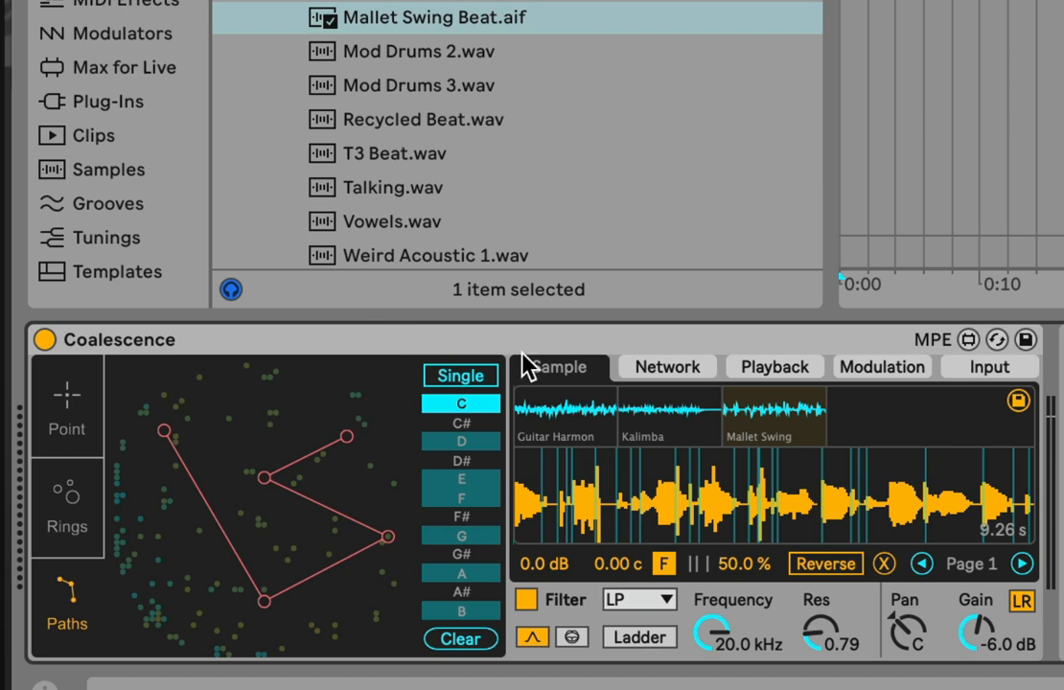
click(773, 367)
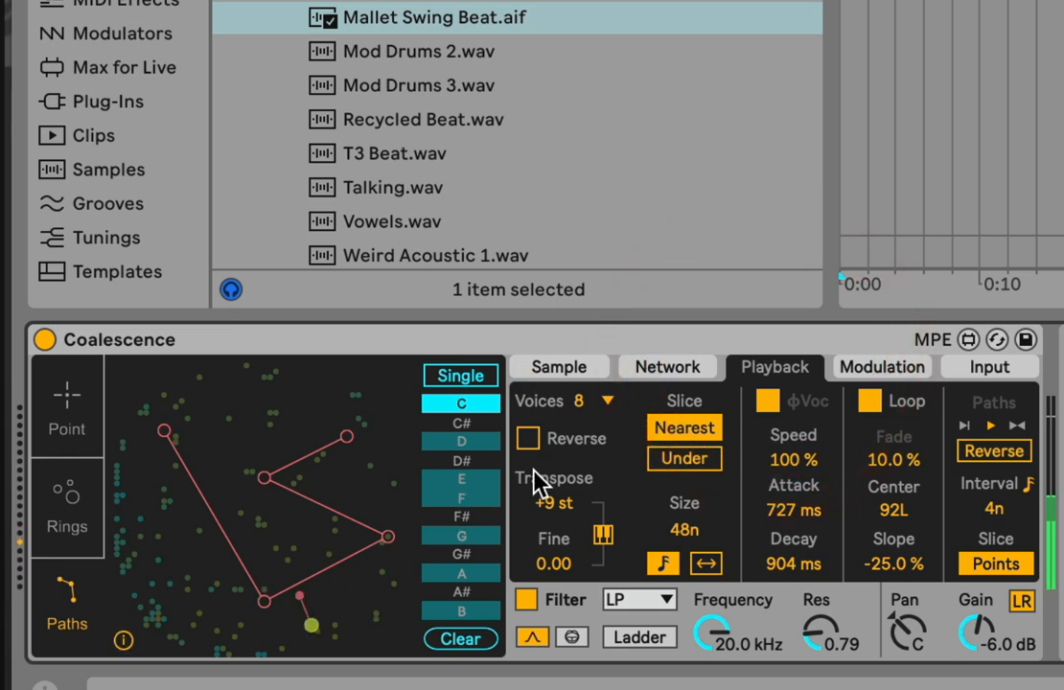
click(775, 410)
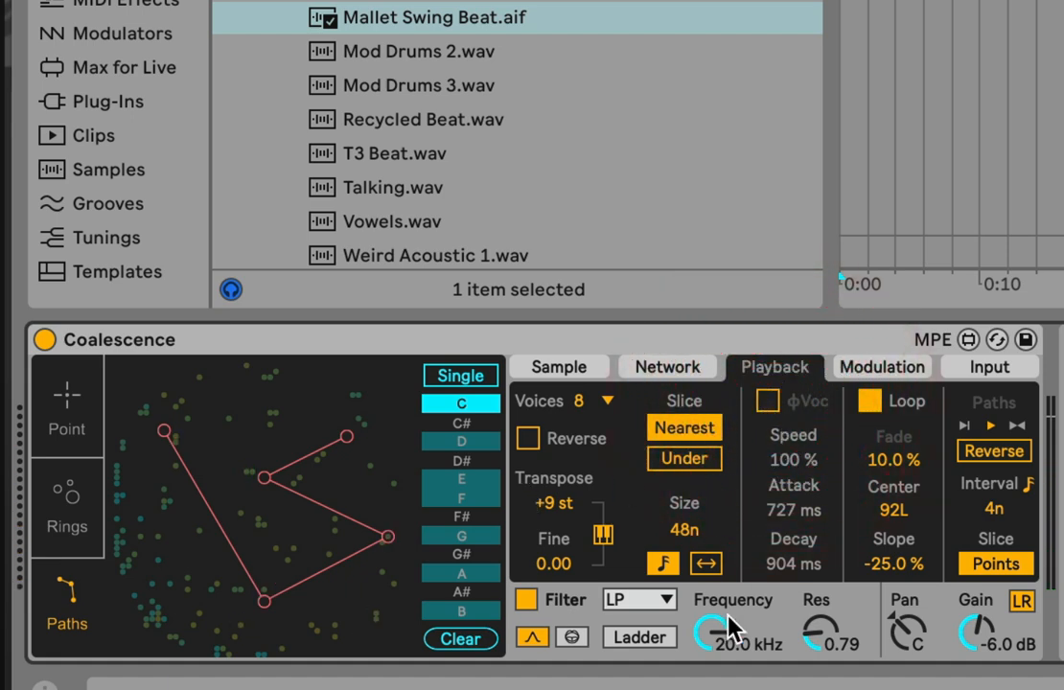
Step: Examine the samples loaded in the device and their source files in the browser
click(565, 369)
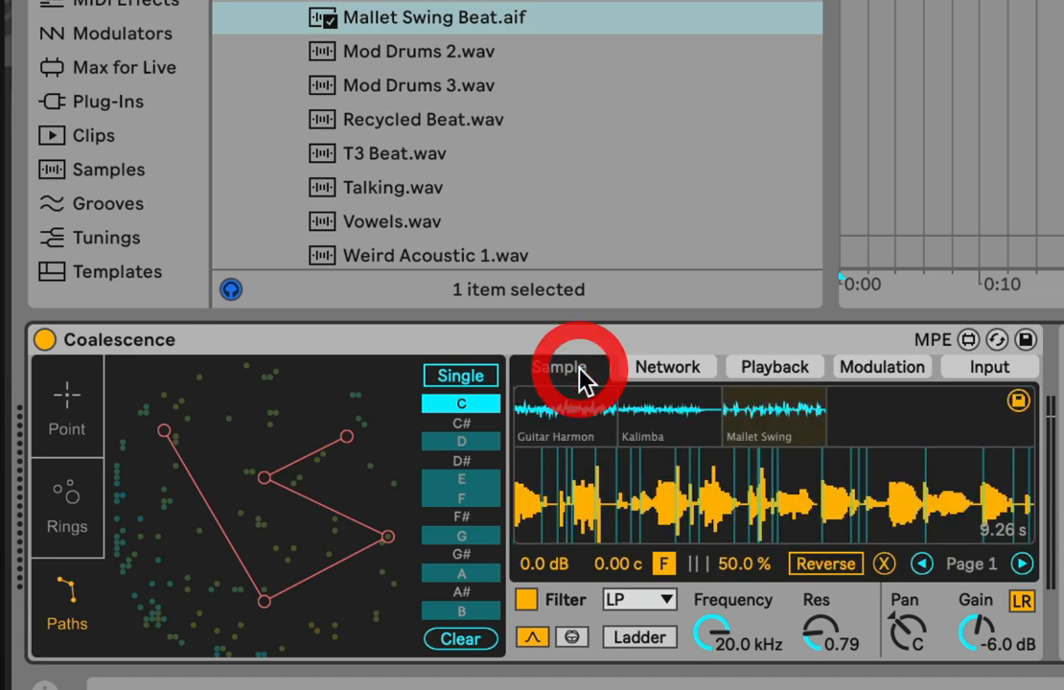
click(77, 620)
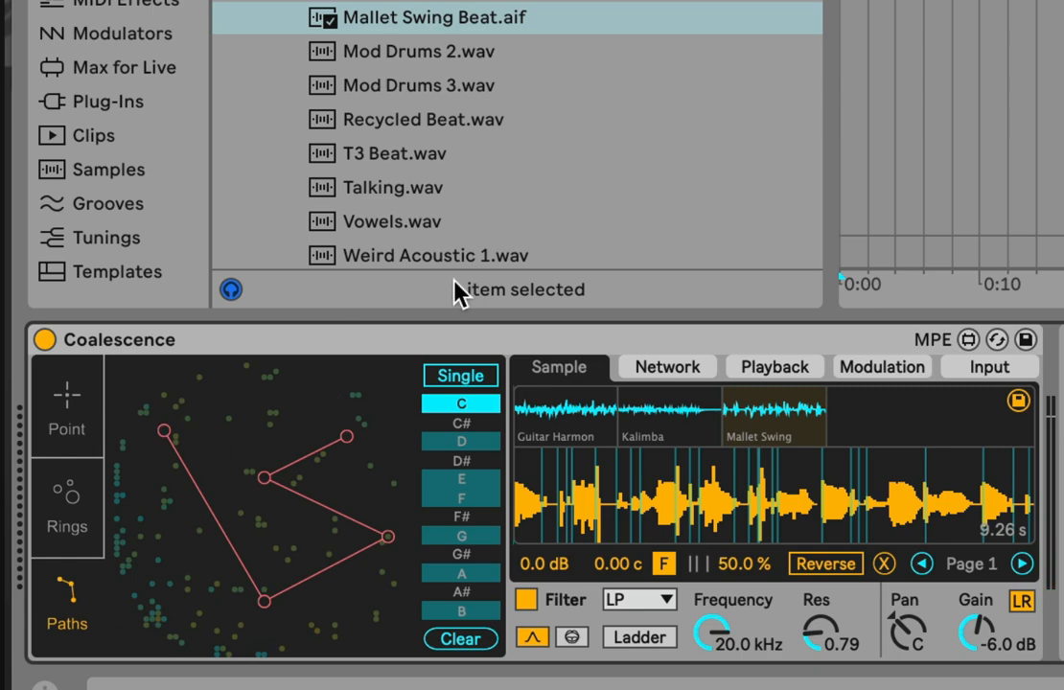
scroll(517, 143, up, 3)
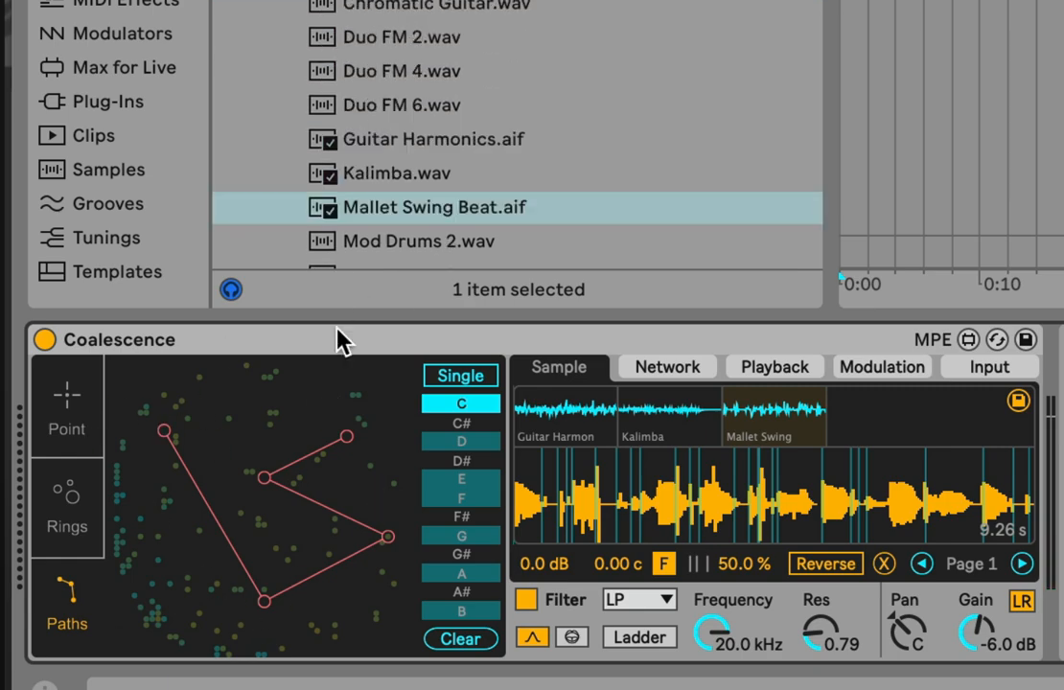
Step: Load the Sentence Stitching (Hold C) preset from the Examples folder in the browser
click(1024, 341)
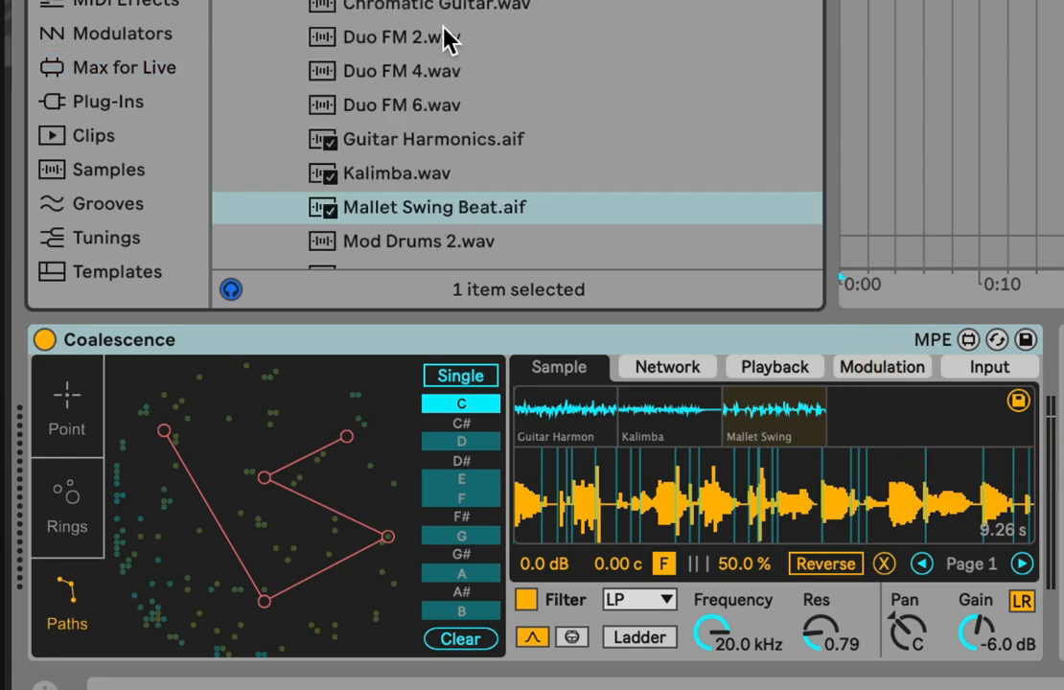
click(278, 6)
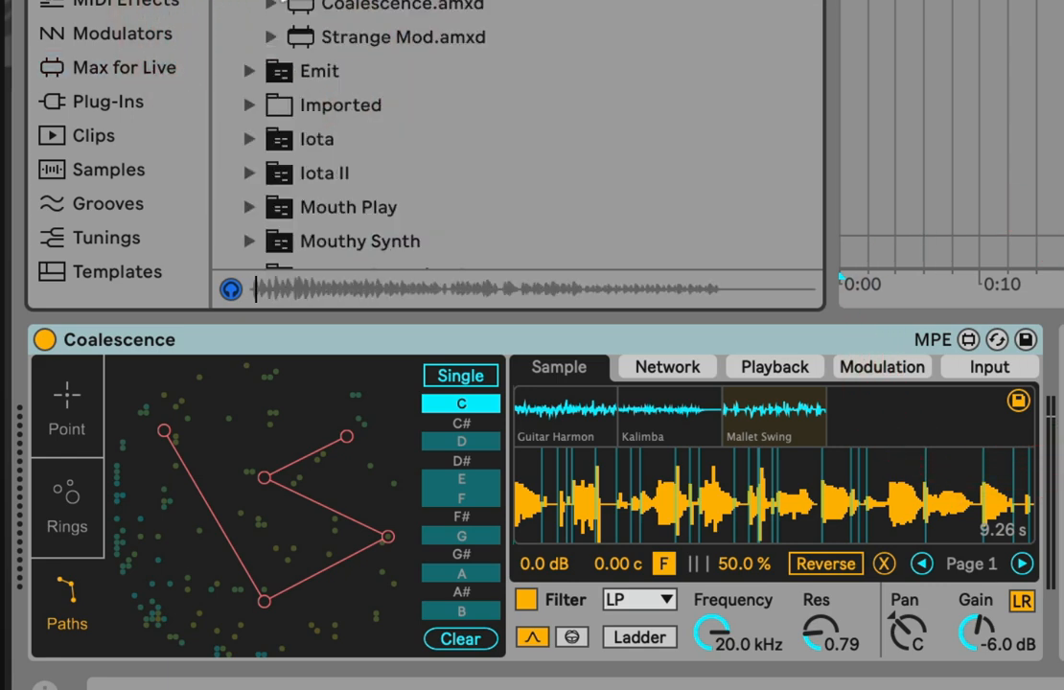
click(262, 3)
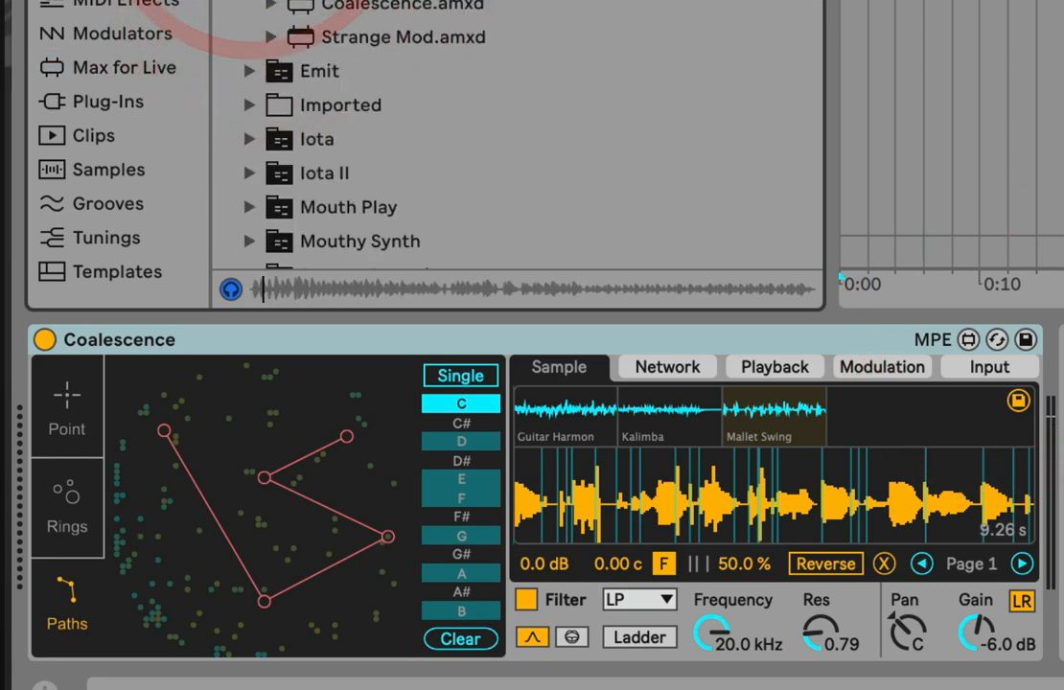
click(316, 4)
click(320, 2)
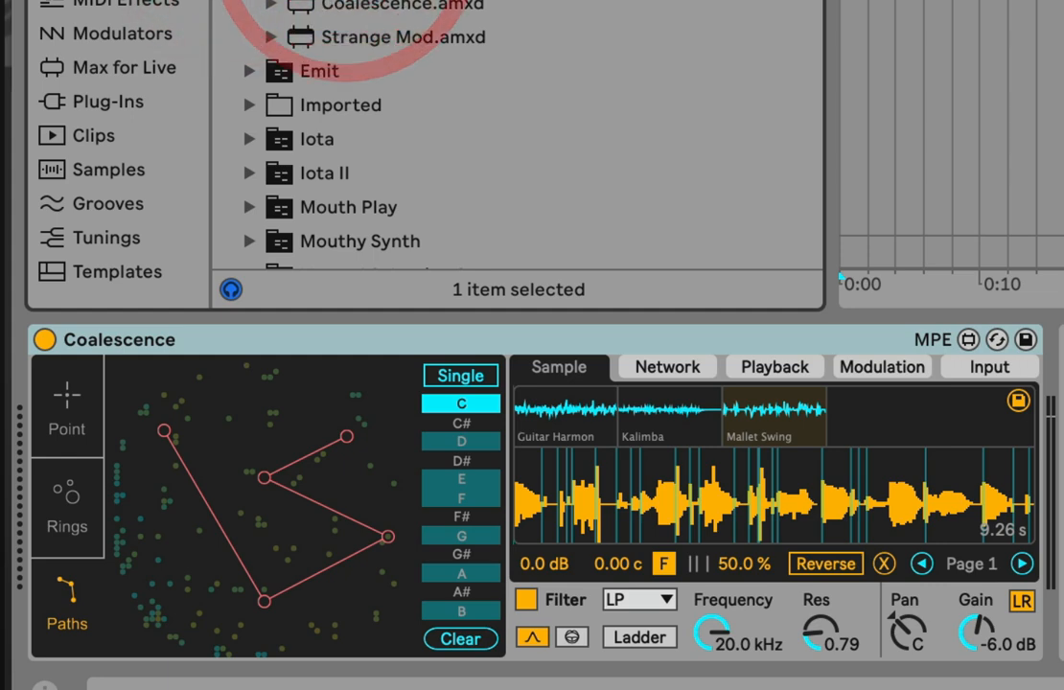
click(273, 2)
click(290, 5)
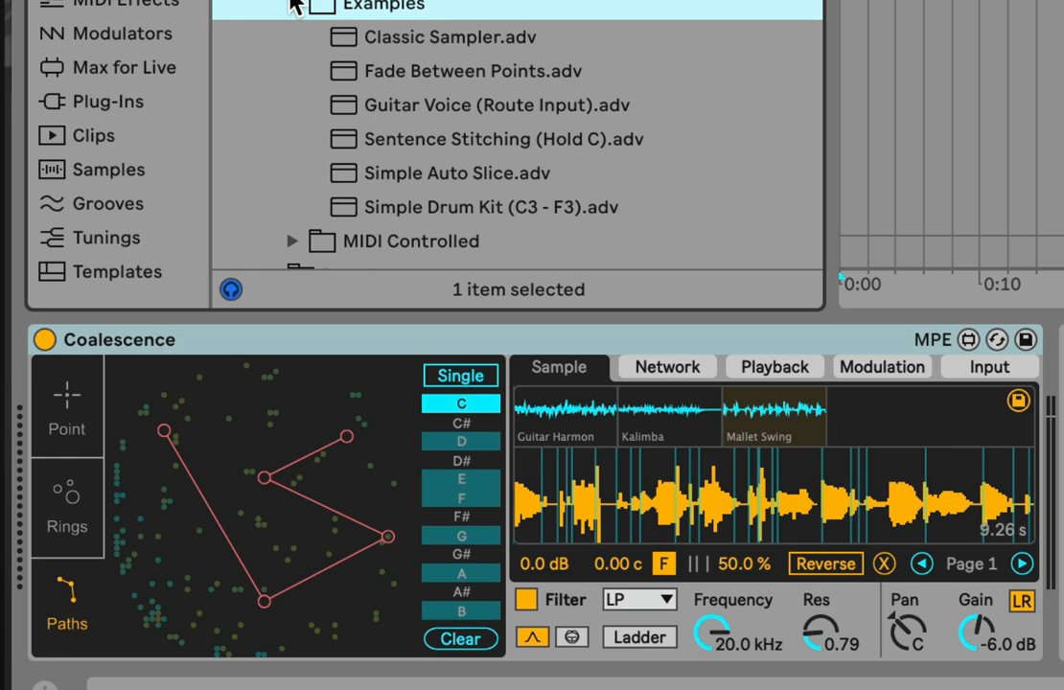
double_click(412, 140)
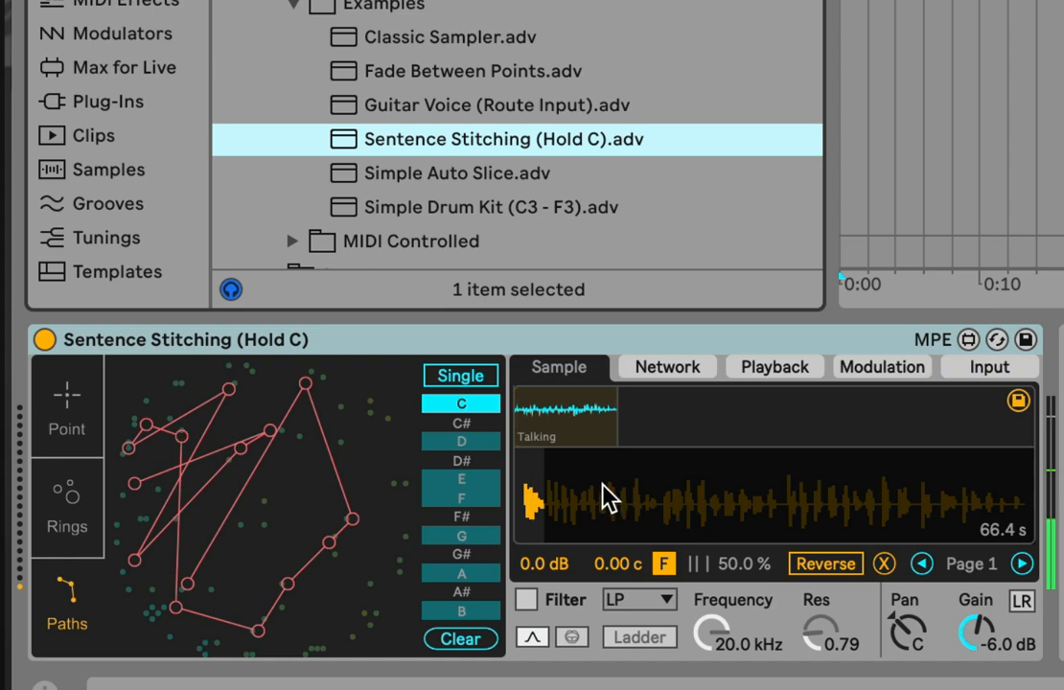
Step: Review the preset's network settings and Talking sample, and play the path assigned to note C
click(648, 367)
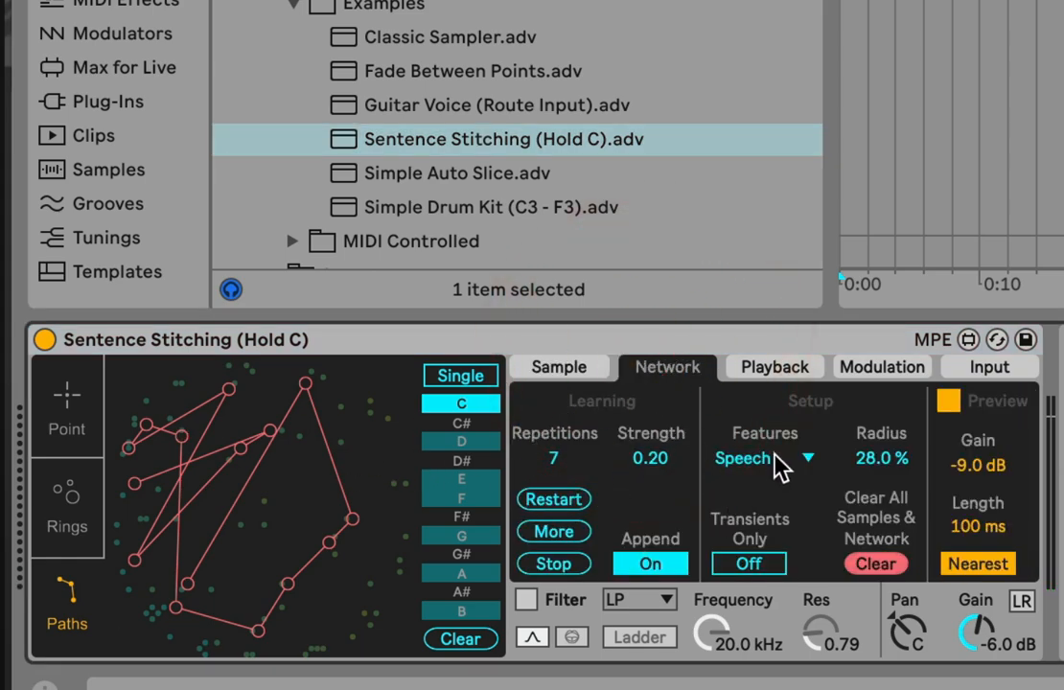
click(527, 367)
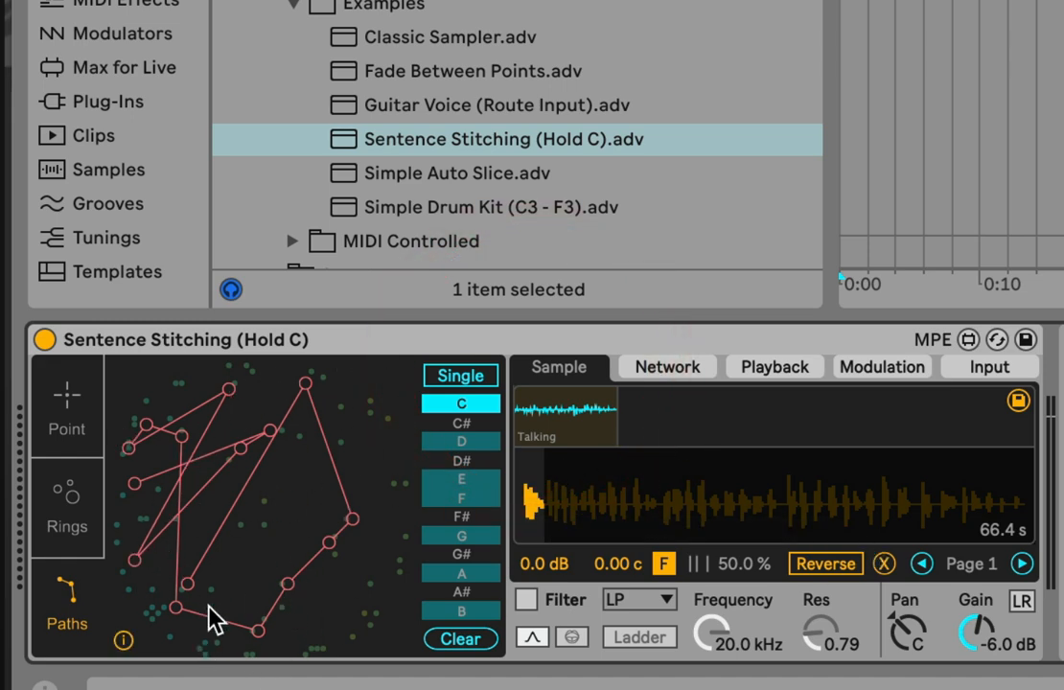
key(a)
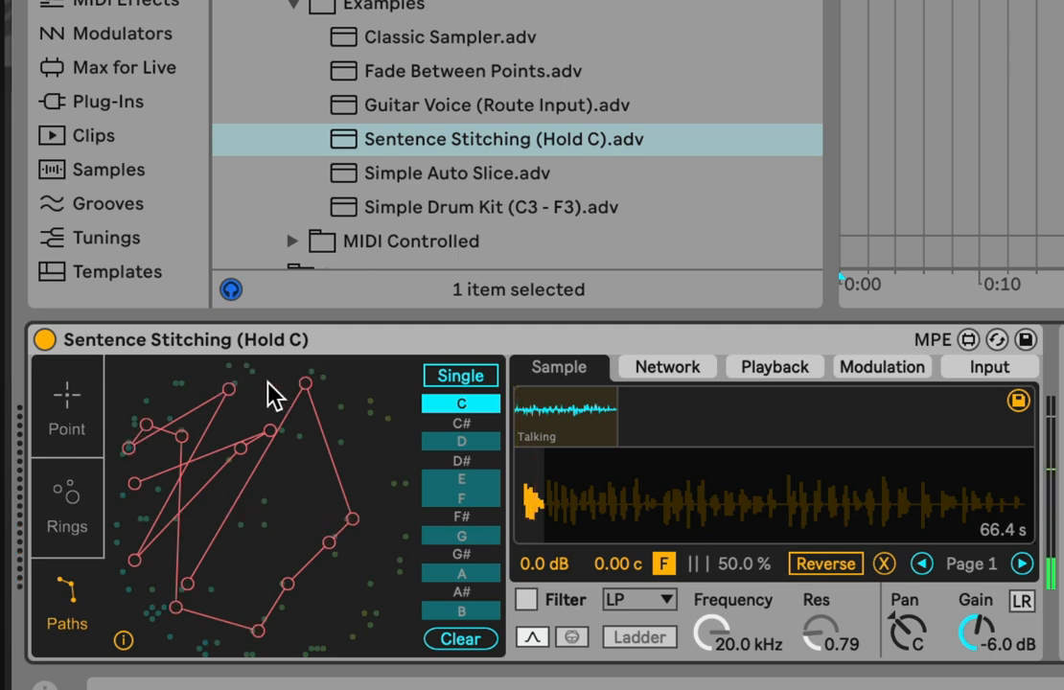
click(461, 461)
click(460, 404)
key(a)
key(a)
key(a)
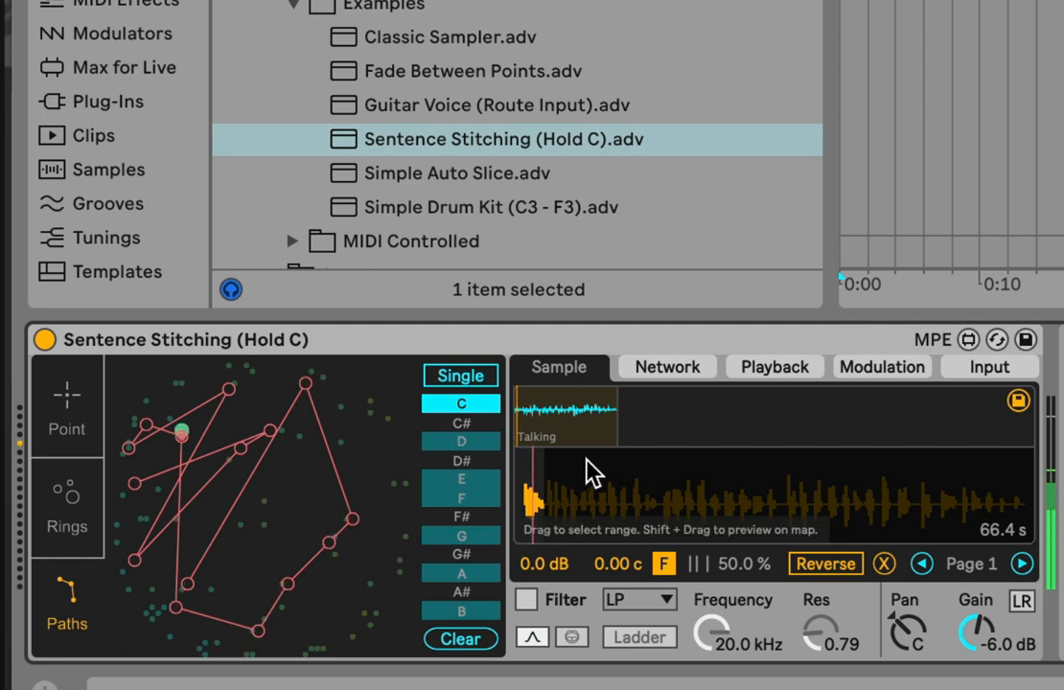
Step: Set the slice size to 21.2 ms and the loop to 4.72 % fade, 100L center and 100 % slope
click(757, 370)
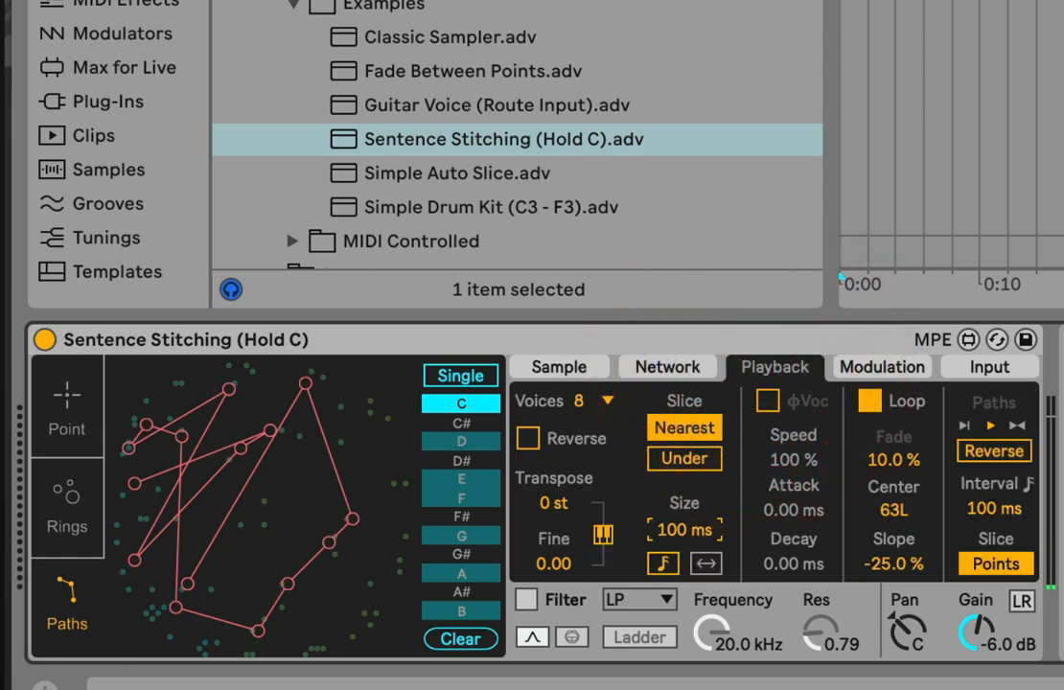
mouse_move(684, 529)
mouse_down()
mouse_move(684, 585)
mouse_move(685, 473)
mouse_move(684, 578)
mouse_move(694, 527)
mouse_up()
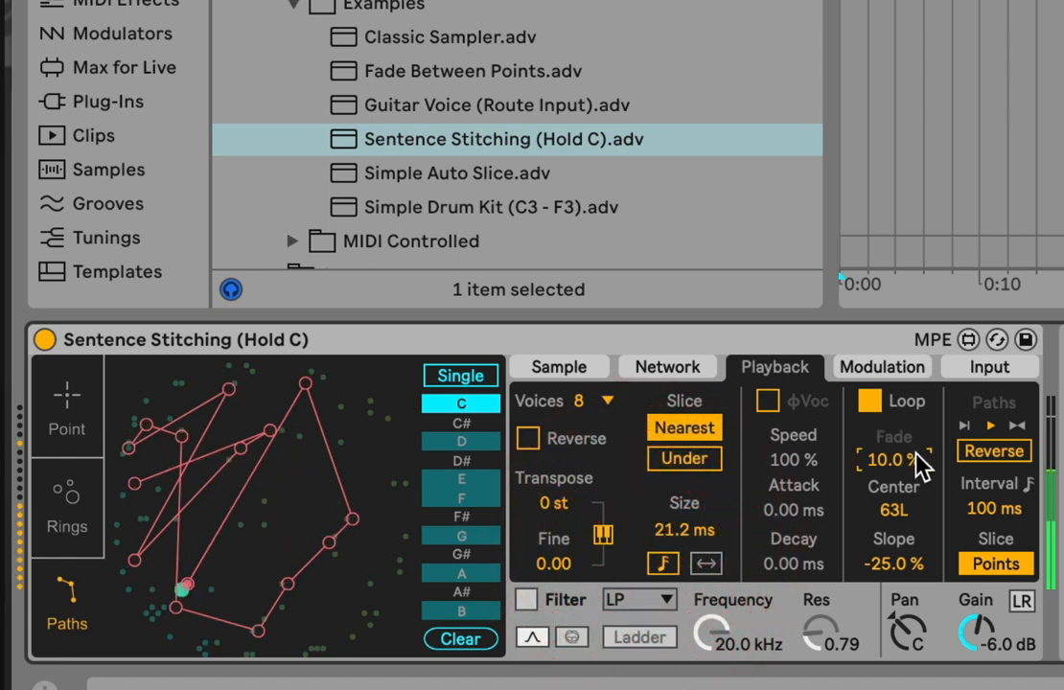
mouse_move(915, 469)
mouse_down()
mouse_move(915, 508)
mouse_move(918, 455)
mouse_up()
mouse_move(917, 506)
mouse_down()
mouse_move(920, 563)
mouse_move(916, 484)
mouse_up()
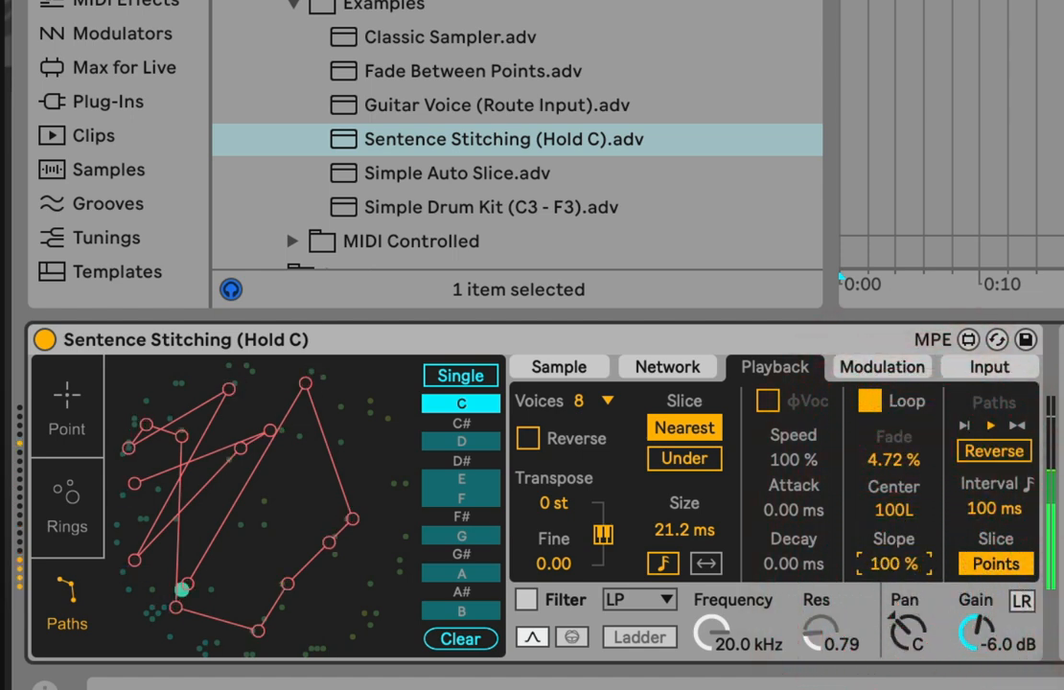
Step: Set the path interval to 159 ms and the transposition to -7 st
click(1011, 506)
mouse_move(1011, 506)
mouse_down()
mouse_move(1011, 470)
mouse_move(1011, 496)
mouse_up()
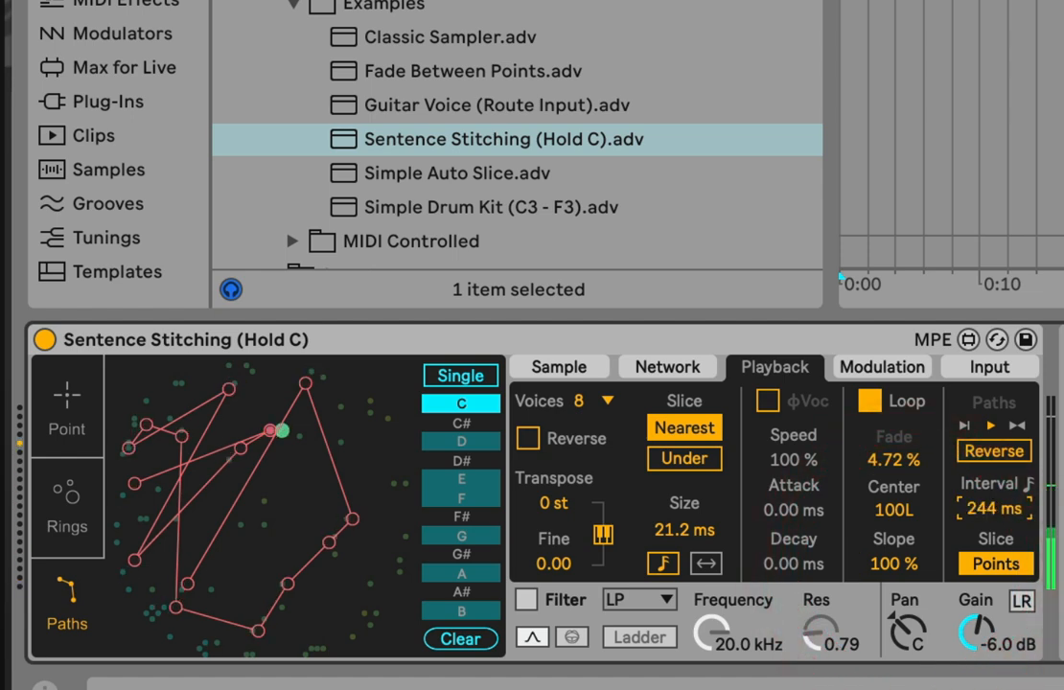
click(998, 499)
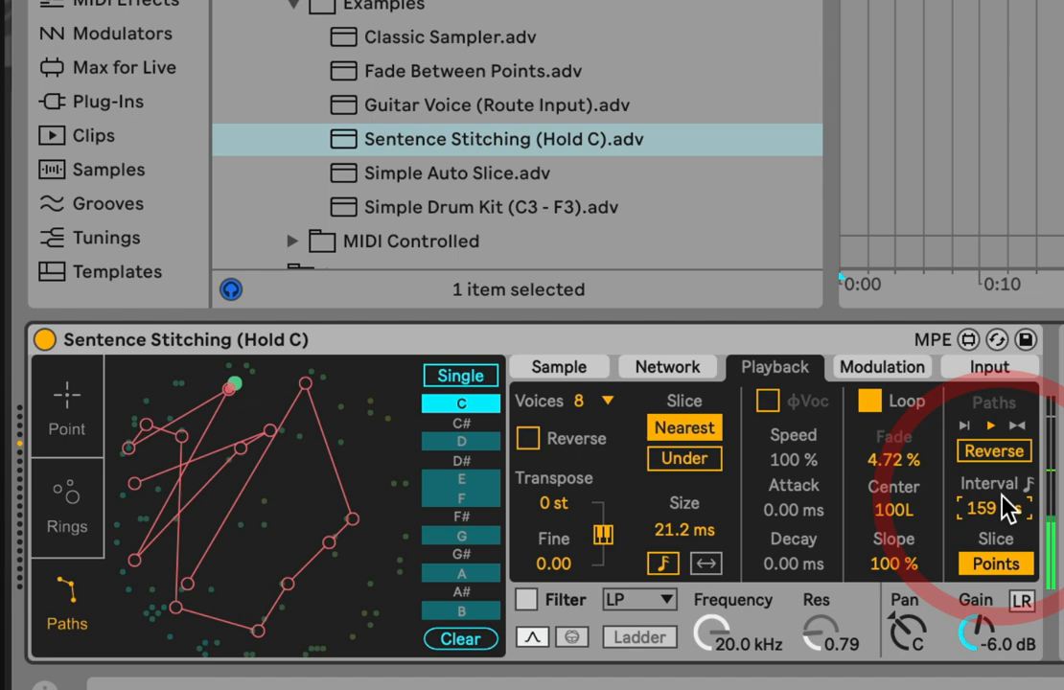
mouse_move(580, 518)
mouse_down()
mouse_move(580, 445)
mouse_move(580, 585)
mouse_move(571, 506)
mouse_up()
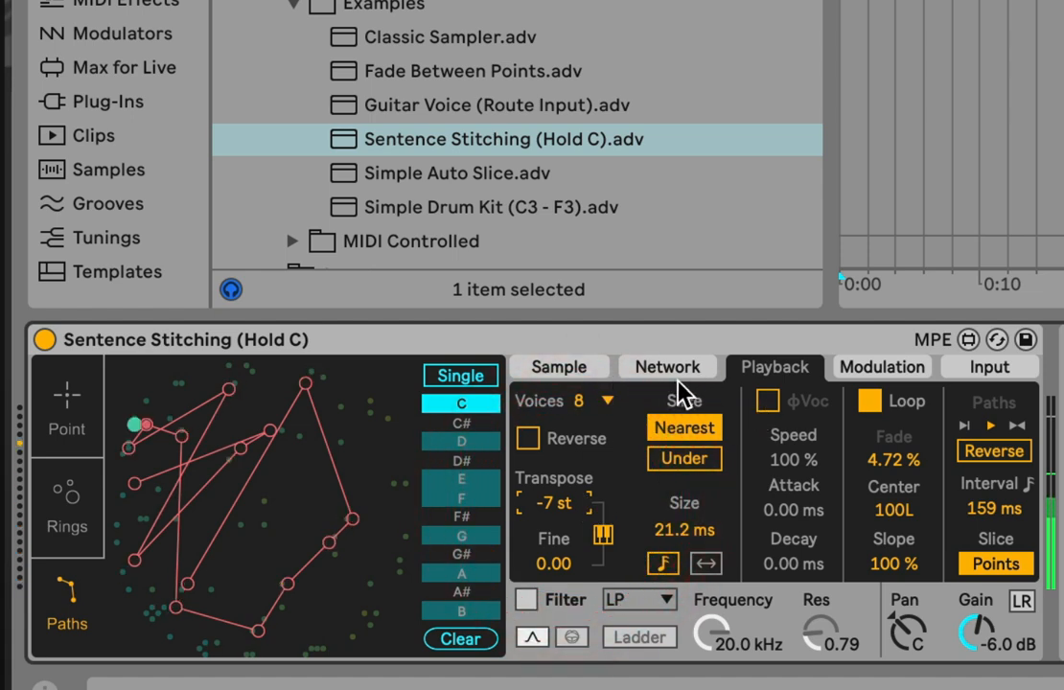
Step: Set the gain to 0.4 dB and enable the formant filter with Formant 1.35, Shift 37.80 and Slope 0.42
mouse_move(975, 630)
mouse_down()
mouse_move(975, 596)
mouse_move(975, 618)
mouse_up()
click(527, 600)
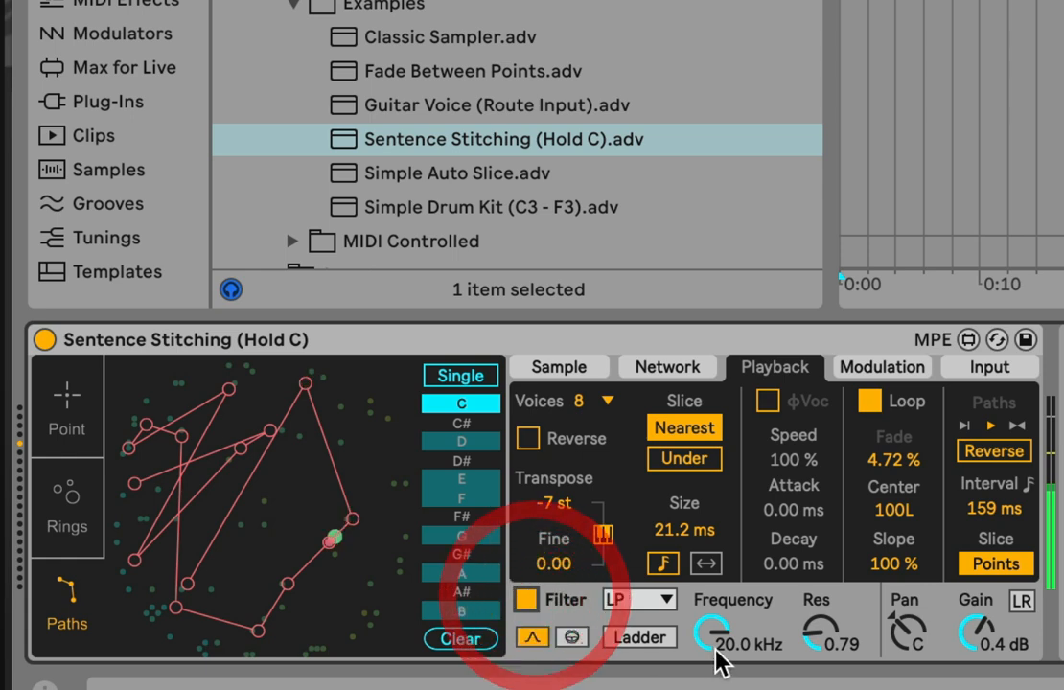
drag(717, 661, 707, 675)
click(572, 636)
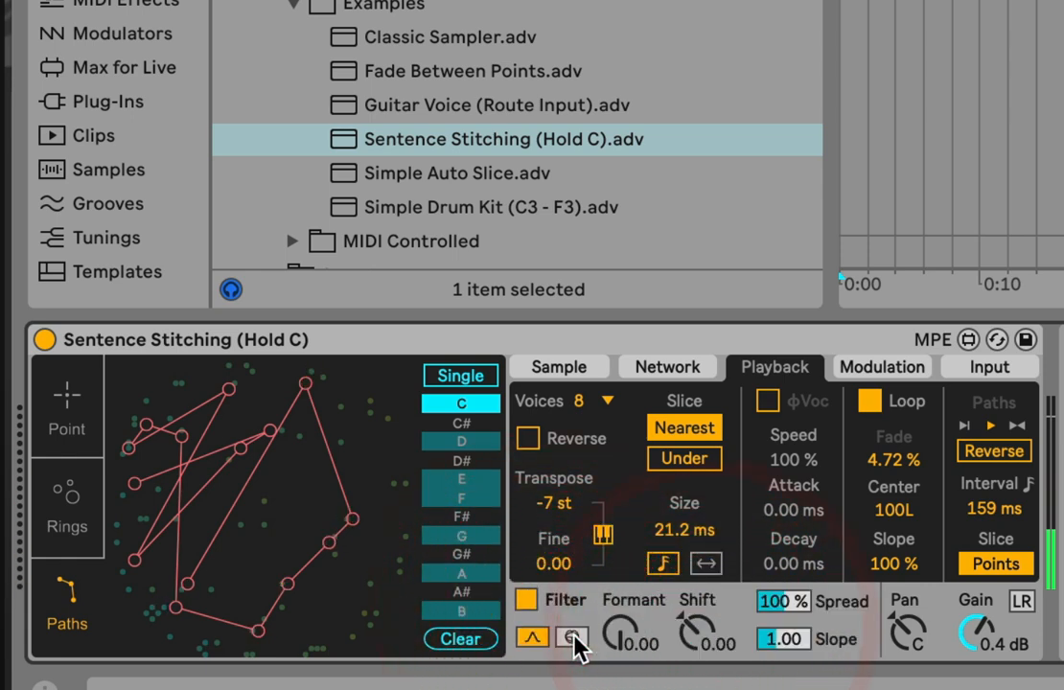
drag(634, 641, 634, 570)
mouse_move(697, 635)
mouse_down()
mouse_move(697, 589)
mouse_move(697, 620)
mouse_up()
mouse_move(808, 637)
mouse_down()
mouse_move(808, 624)
mouse_move(808, 681)
mouse_move(807, 637)
mouse_up()
mouse_move(622, 637)
mouse_down()
mouse_move(622, 689)
mouse_move(620, 641)
mouse_up()
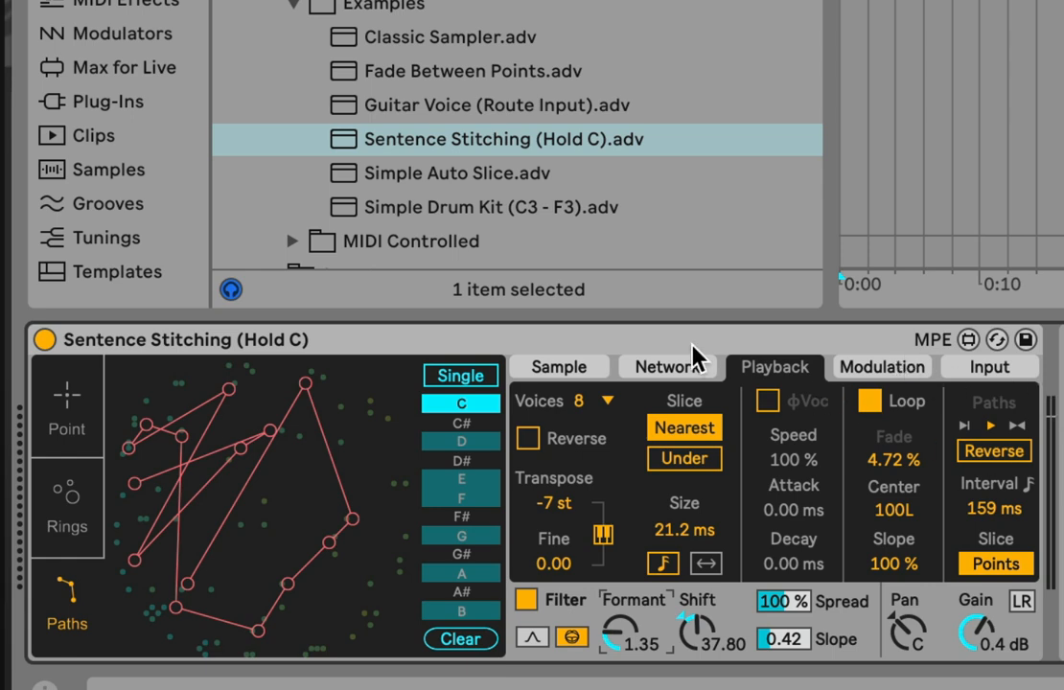
Step: Switch the playback mode to Rings and look through the Modulation, Input and Sample settings
click(530, 366)
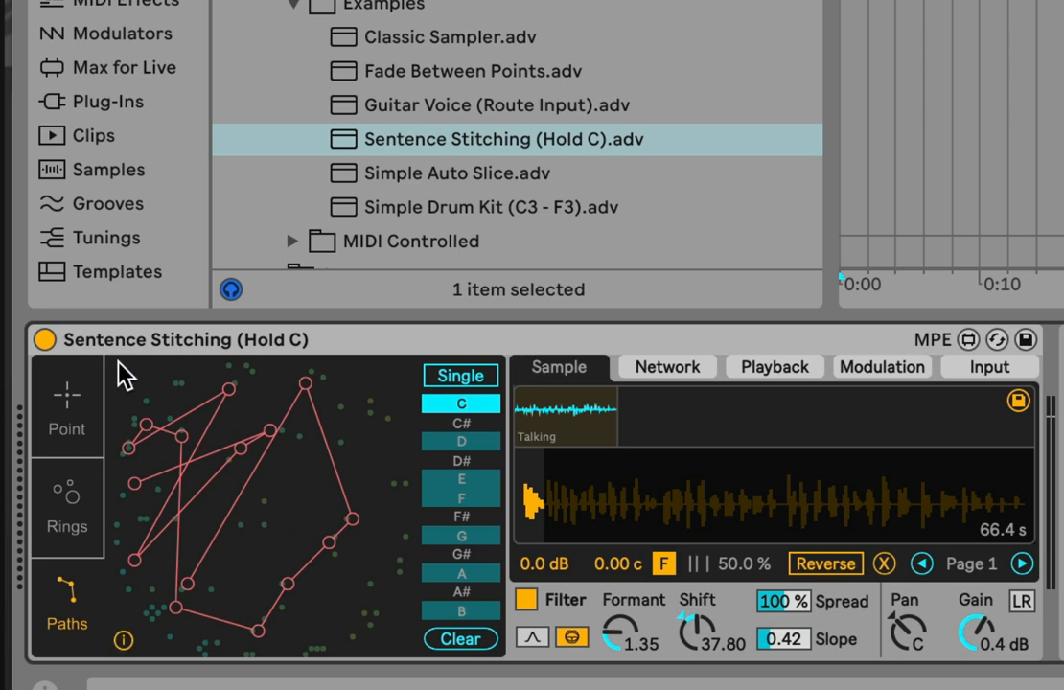
click(50, 433)
click(69, 497)
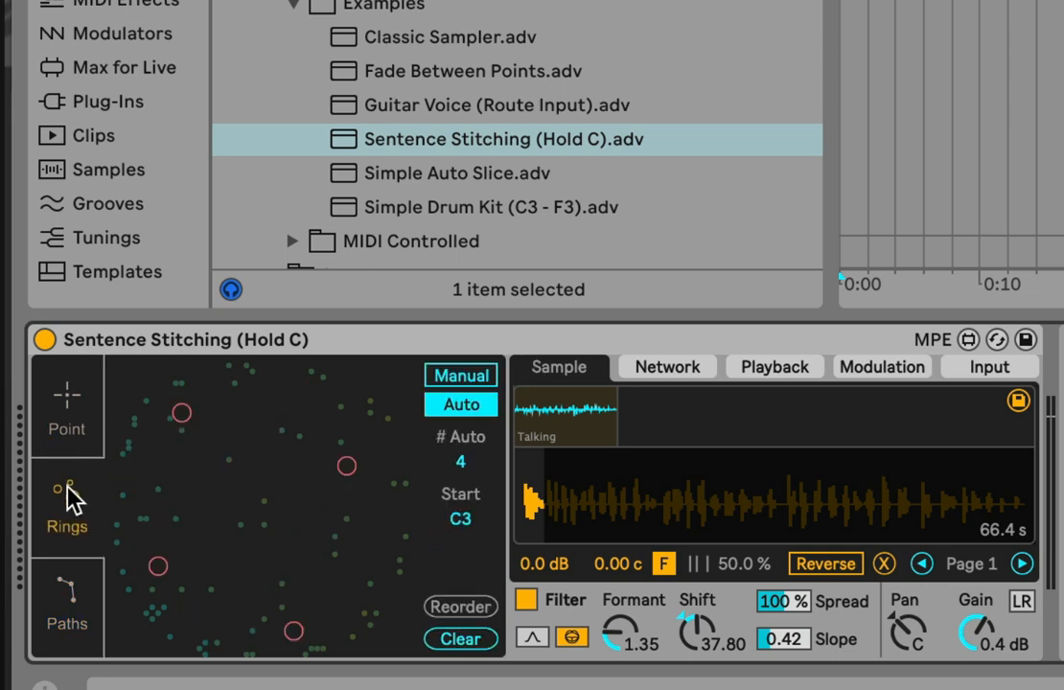
click(868, 370)
click(958, 373)
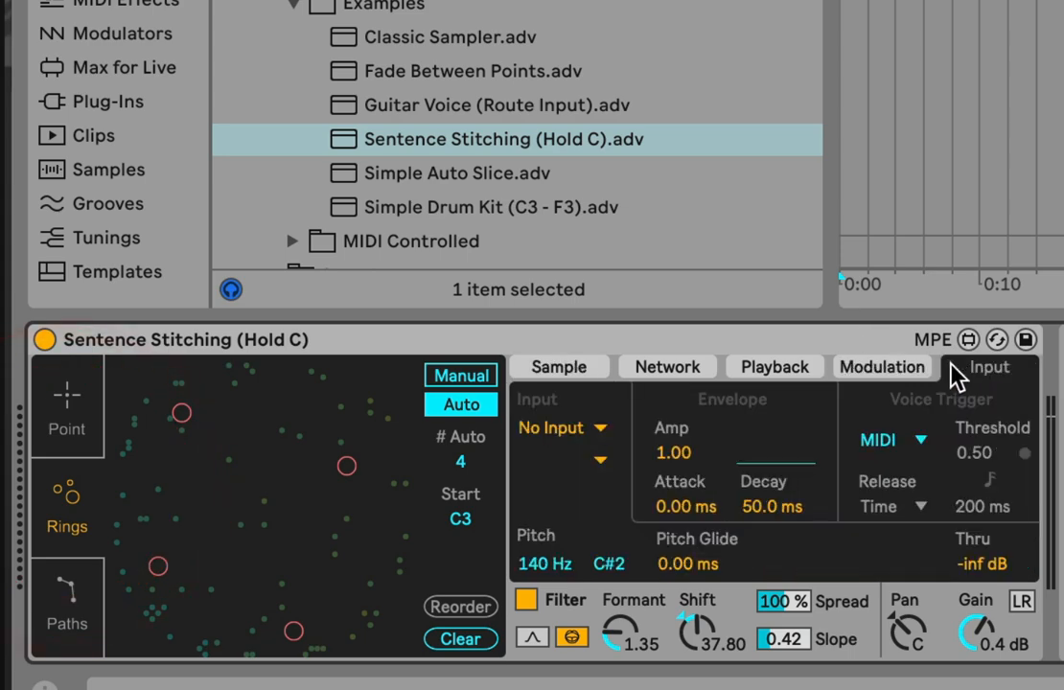
click(594, 368)
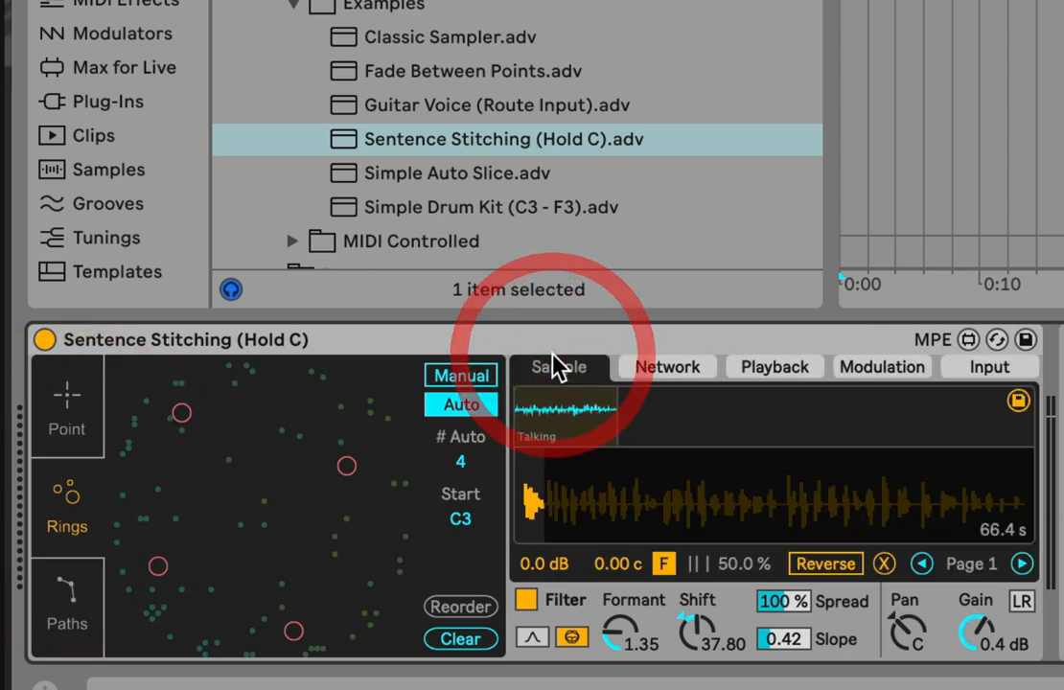